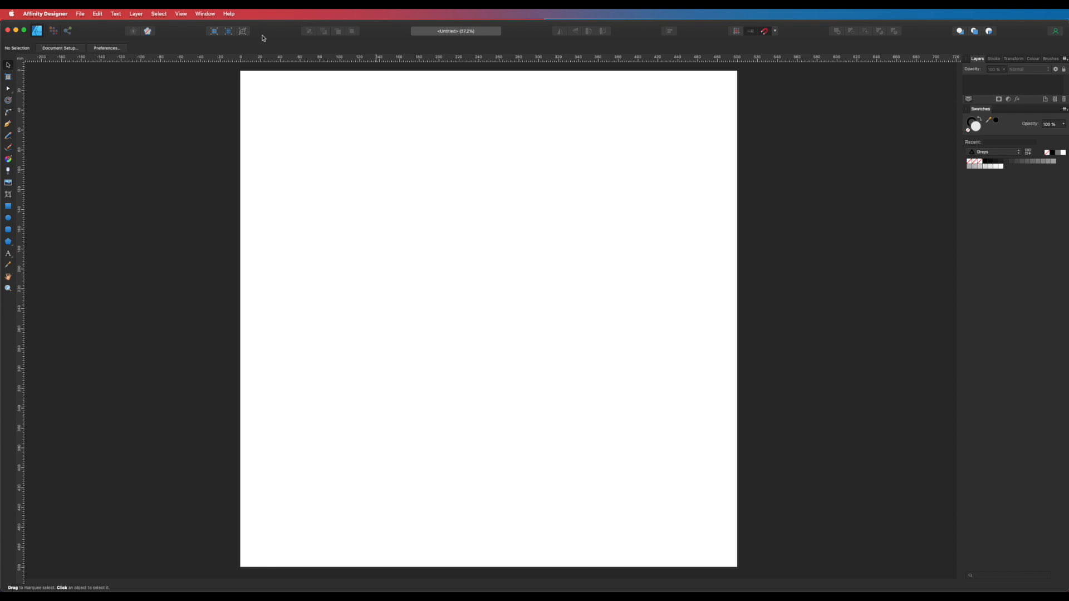
- Hide the document rulers and show them again
click(181, 13)
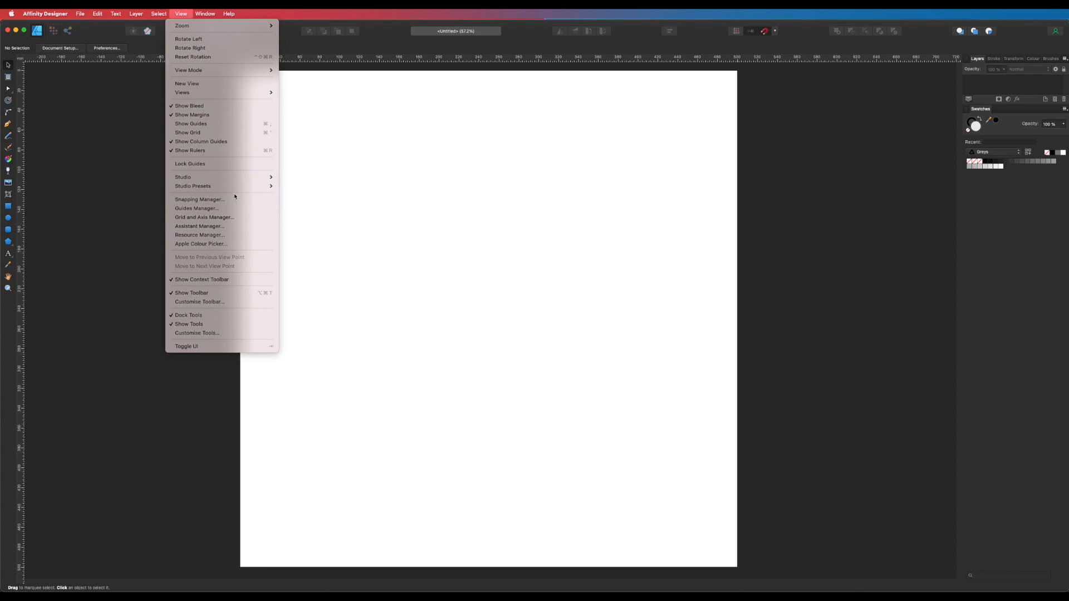
click(329, 158)
key(super+r)
key(super+r)
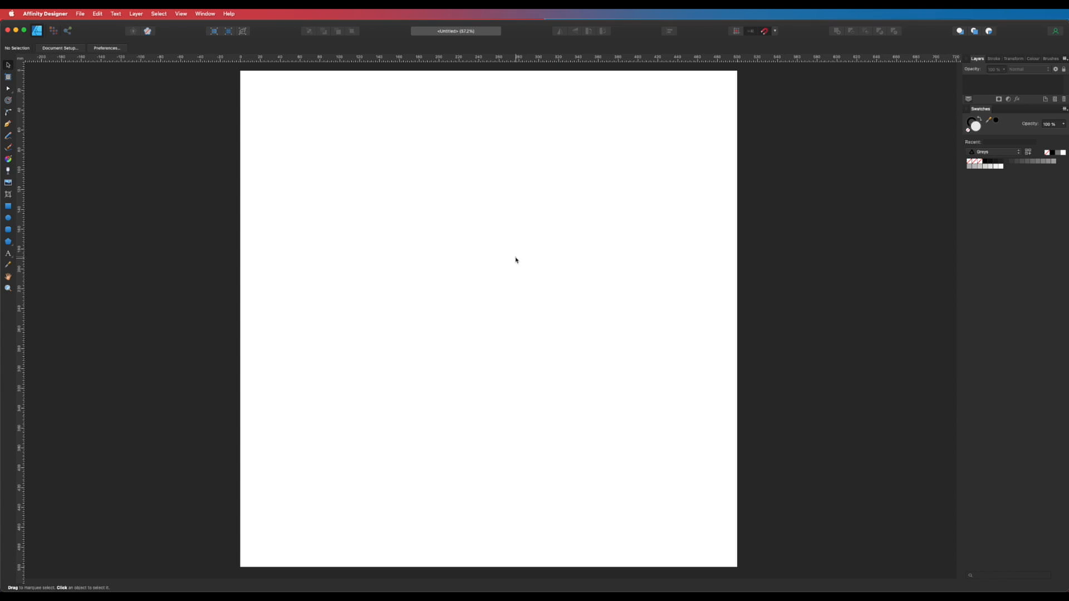
- Add the art text "FADE", enlarge it to about 114 pt and place it near the middle of the page's lower part
key(t)
click(455, 333)
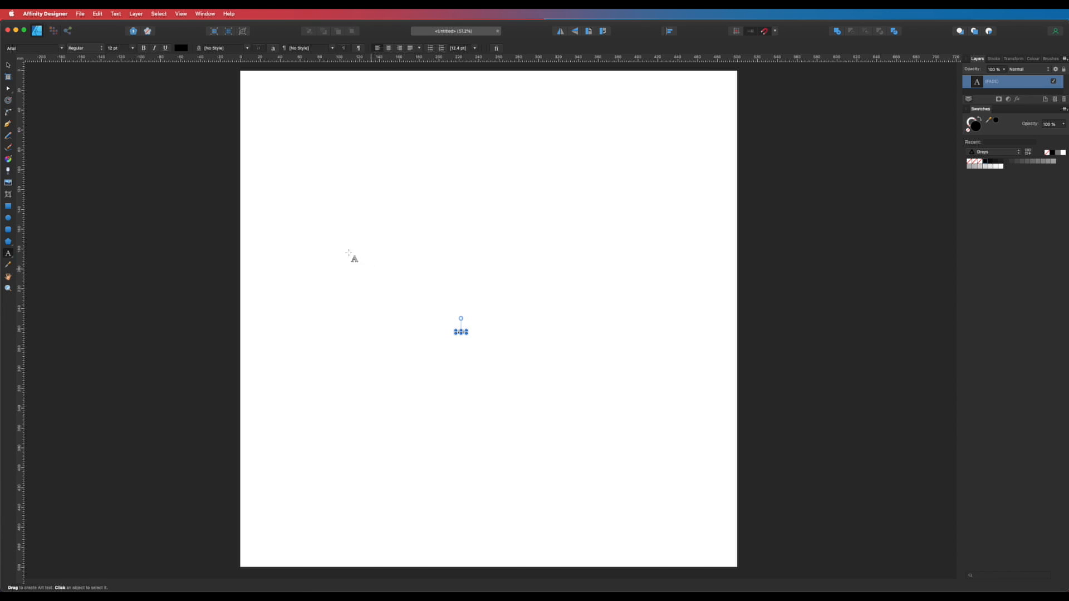
click(8, 65)
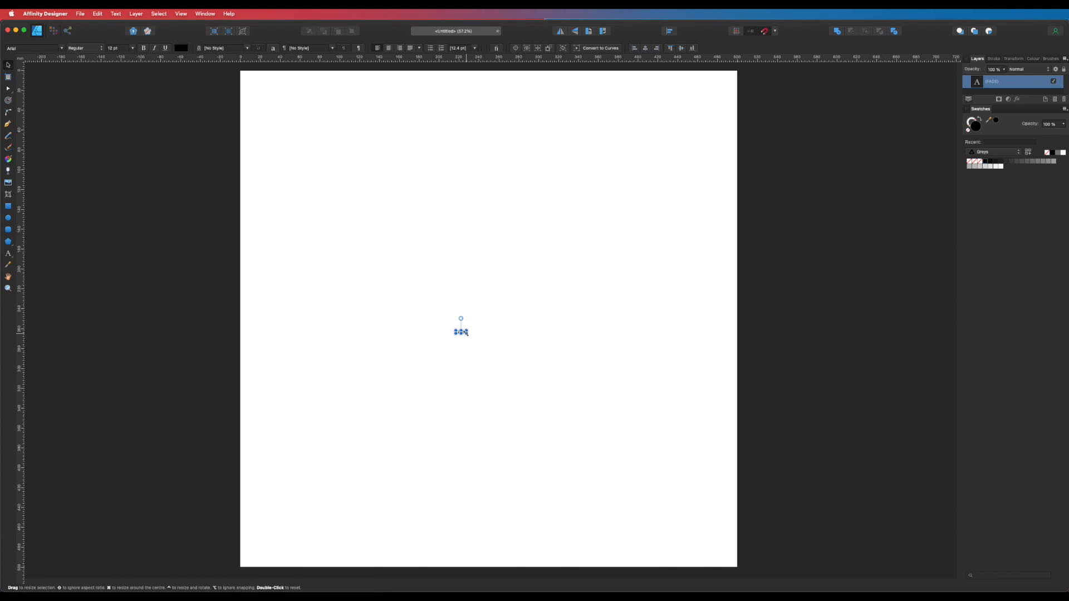
drag(466, 333, 492, 435)
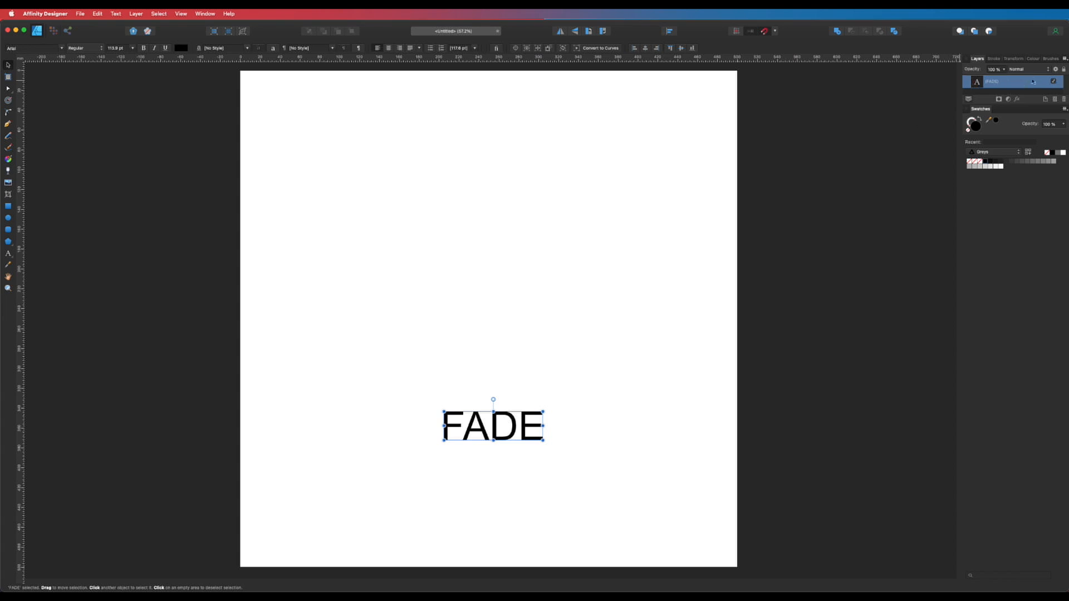
drag(525, 425, 515, 444)
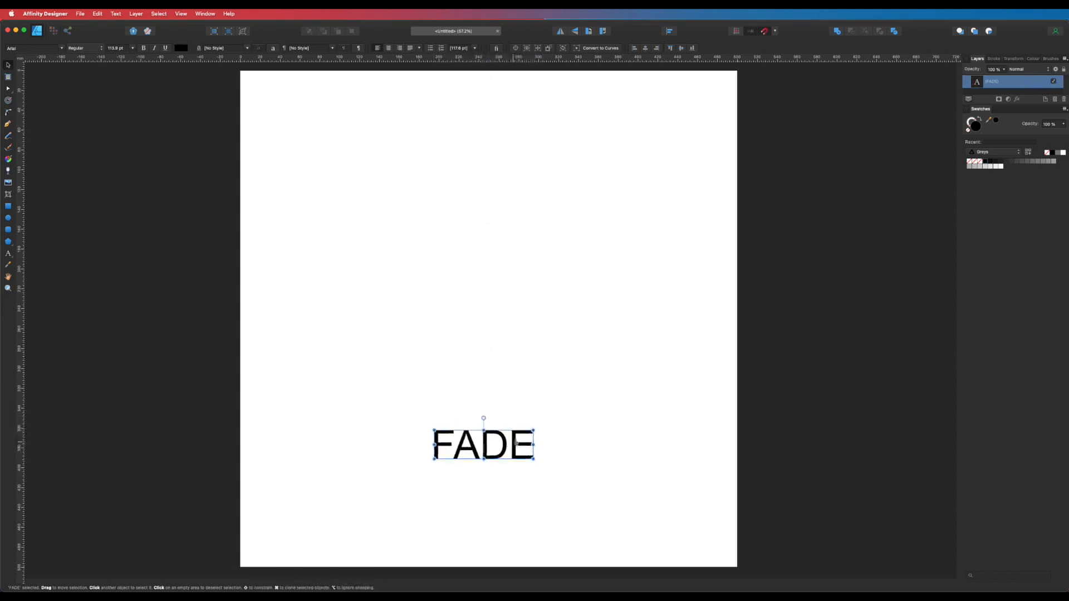
- Lock the FADE text layer and try to select the text with a marquee
click(1063, 70)
drag(604, 361, 558, 409)
drag(429, 411, 571, 522)
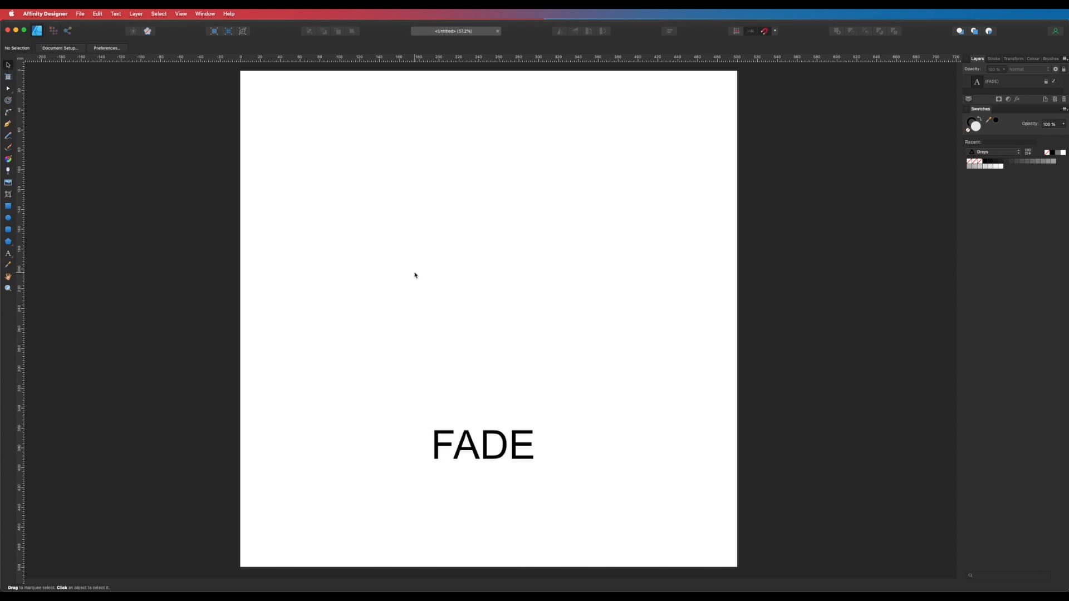
- Draw a straight, slightly rising line about 174 mm long above the text with the Pen tool
key(p)
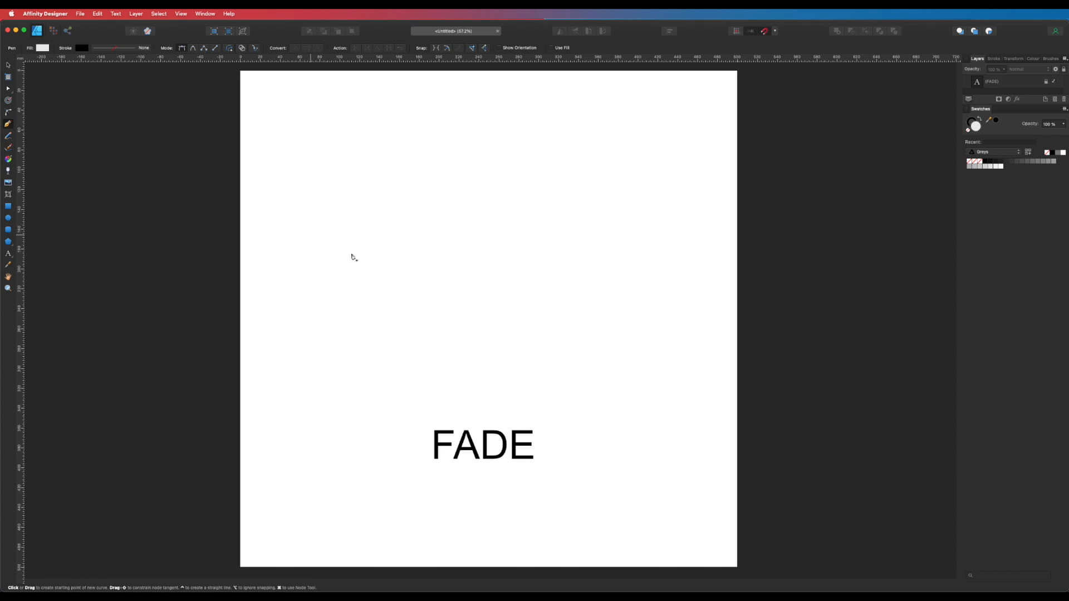
click(394, 291)
click(564, 259)
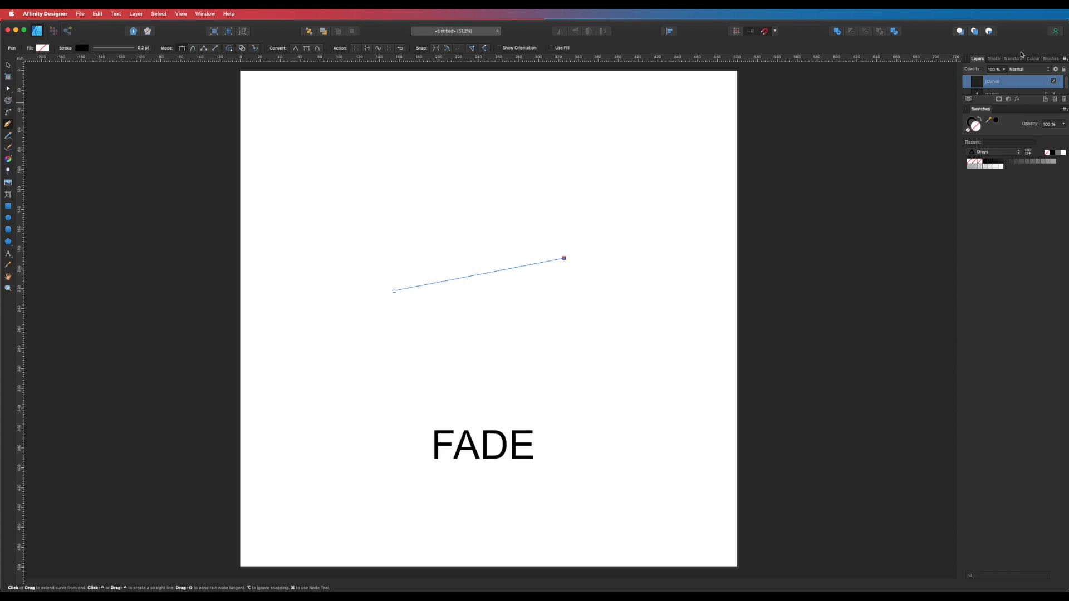
- Set the line's rotation to 15°
click(1014, 59)
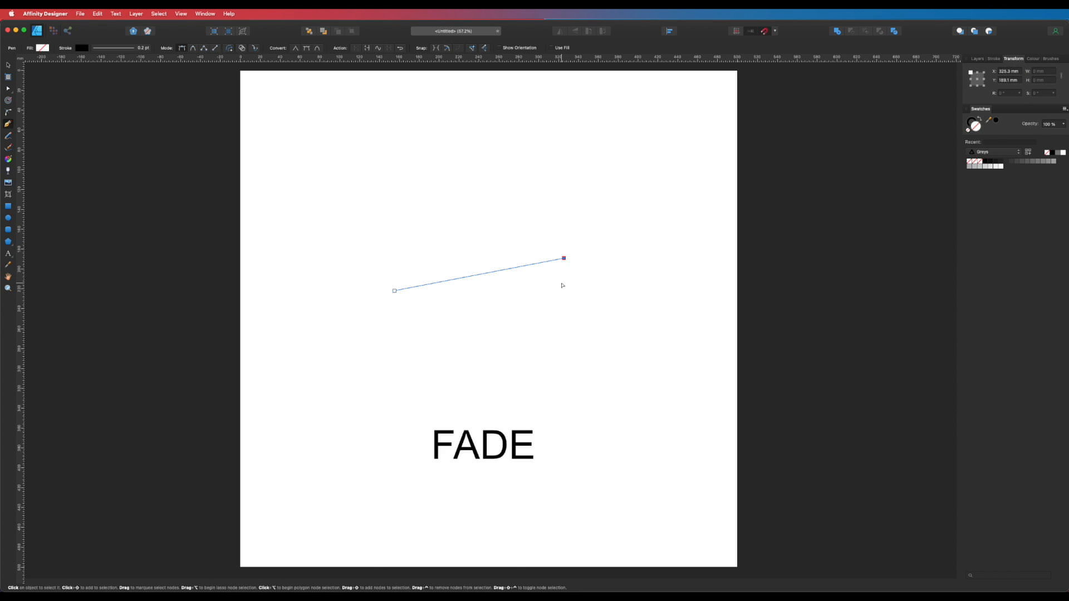
key(v)
click(544, 266)
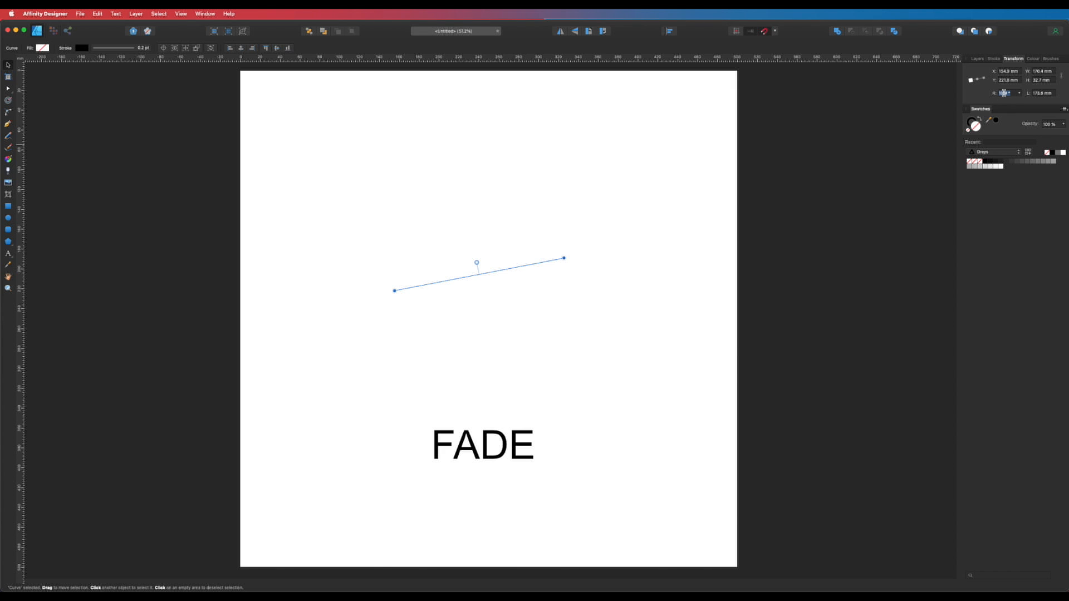
text(15)
key(Return)
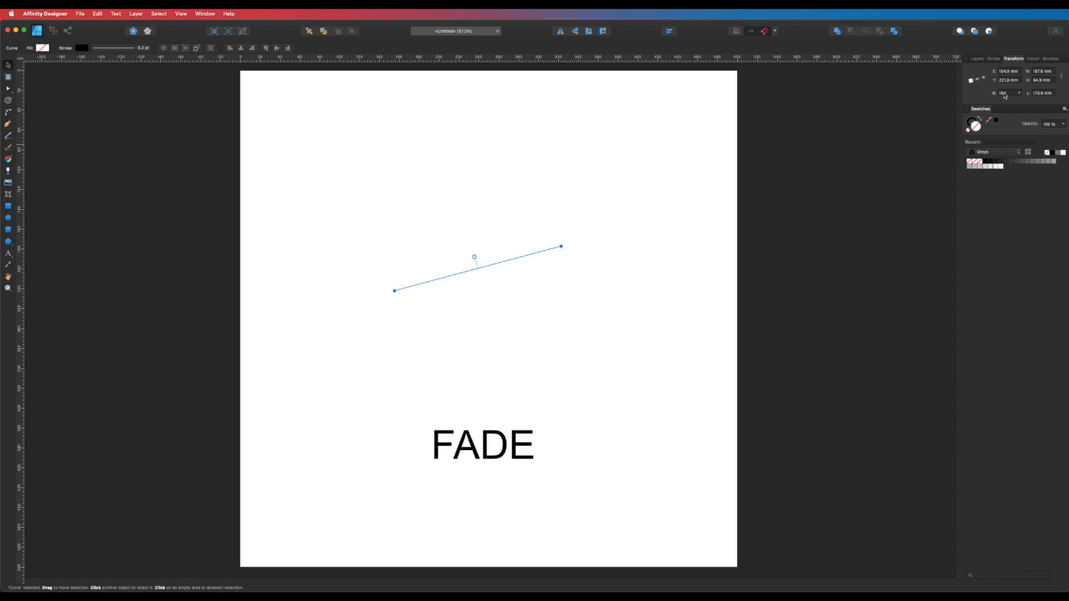
click(647, 250)
- Set the slanted line's stroke width to 1 pt
drag(615, 216, 536, 269)
click(544, 253)
click(995, 59)
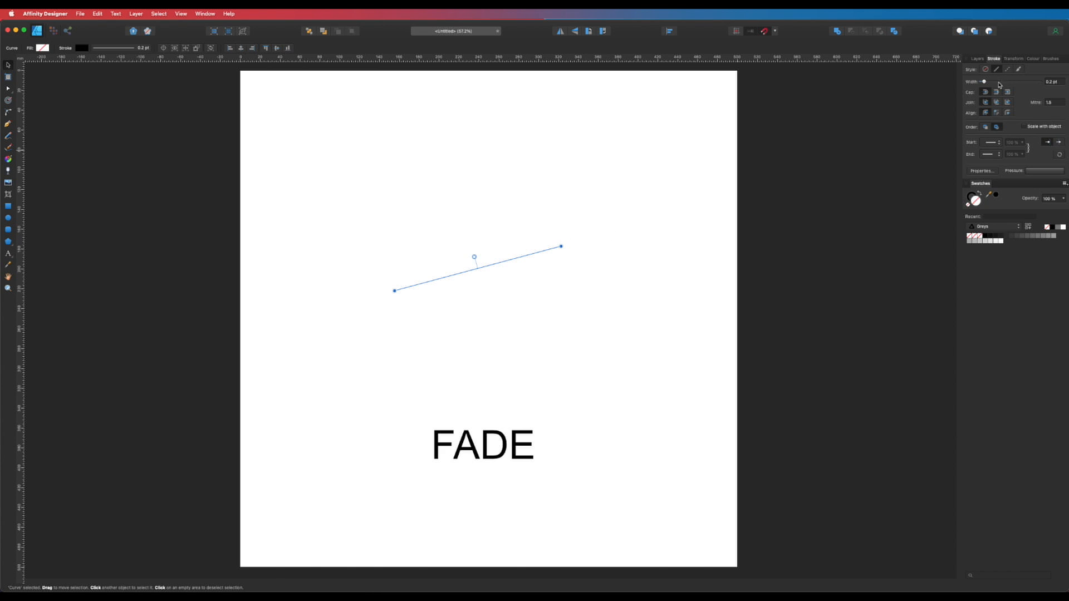
click(1054, 82)
text(1)
key(Return)
click(594, 300)
- Lengthen the slanted line by extending its upper end node along the same angle with the Node tool
click(555, 248)
key(a)
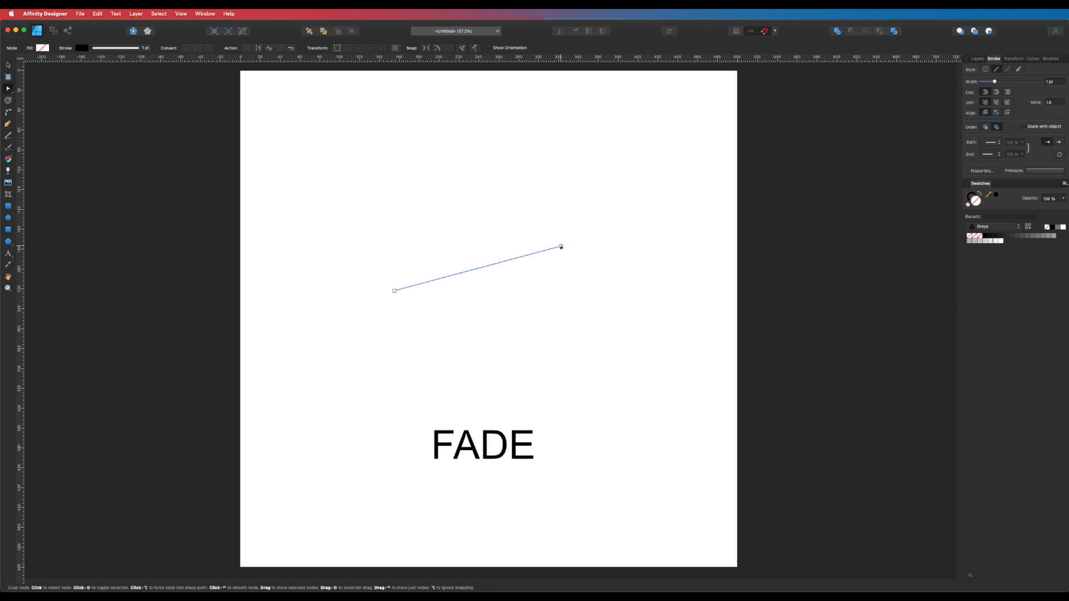
key(v)
click(8, 87)
drag(563, 246, 663, 219)
click(634, 261)
- Move the lengthened line upward and centre it horizontally on the page
key(v)
click(581, 242)
drag(582, 242, 543, 216)
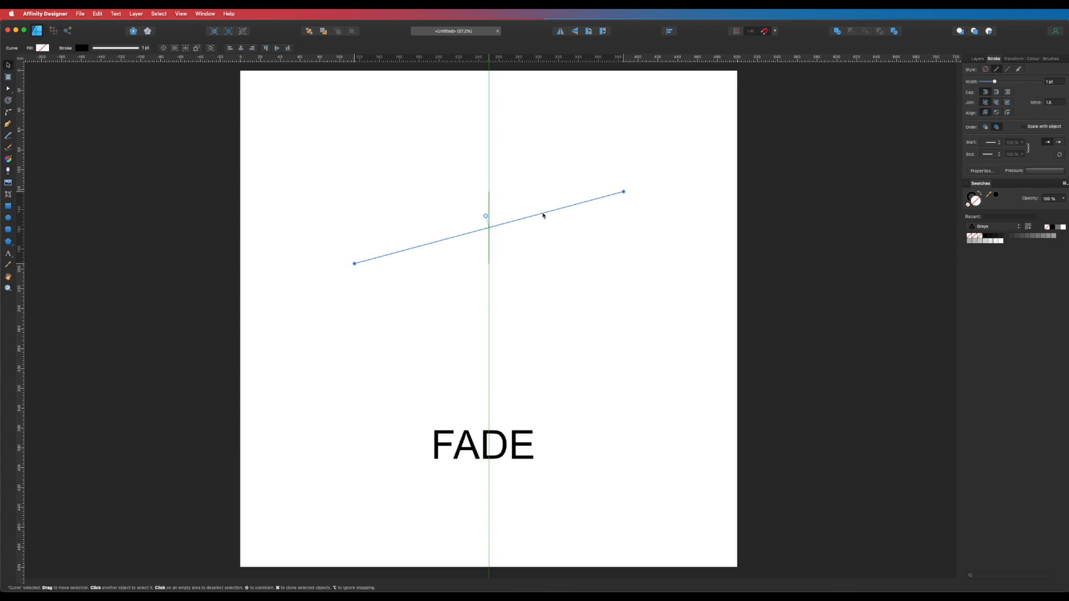
click(539, 262)
- Place a copy of the slanted line straight below the original, just above the FADE text
scroll(563, 189, left, 2)
scroll(563, 189, down, 1)
click(563, 191)
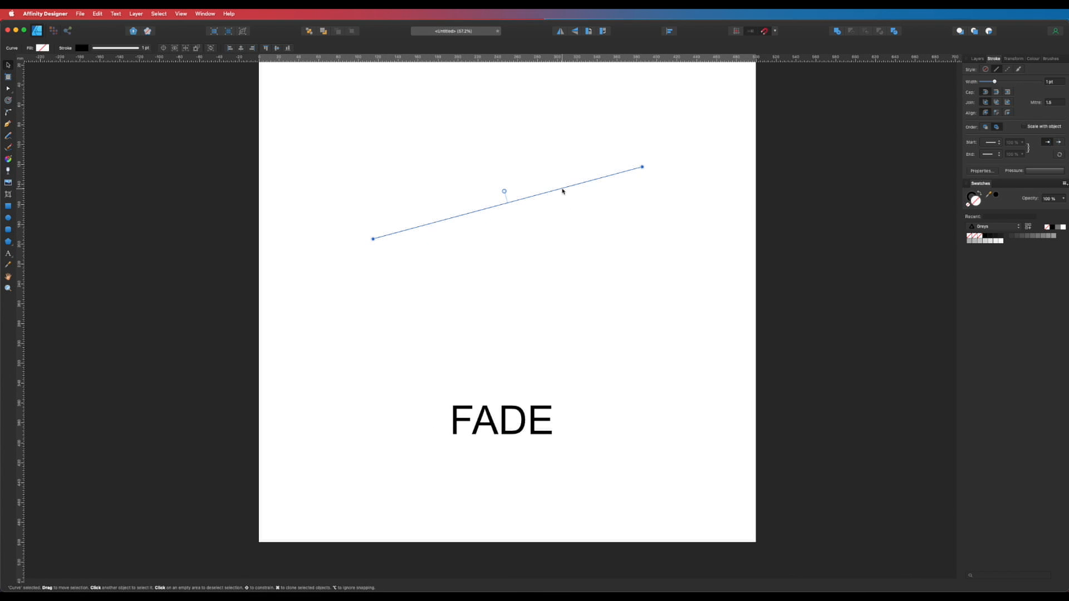
drag(563, 191, 559, 317)
click(573, 350)
scroll(616, 356, left, 3)
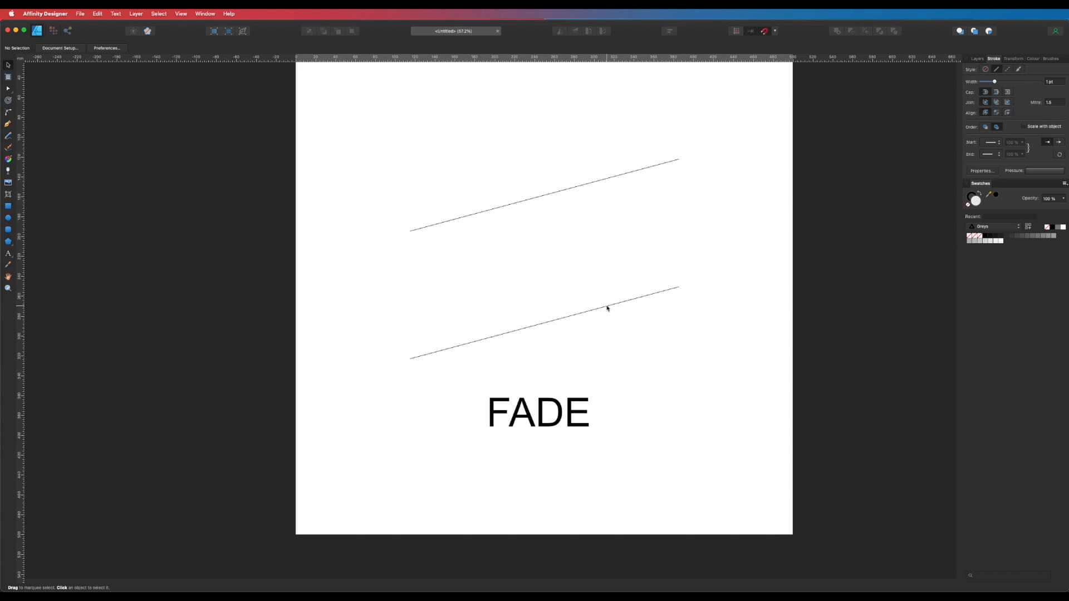
- Duplicate both slanted lines together and flip the copies horizontally so that each pair crosses in an X
drag(732, 111, 383, 383)
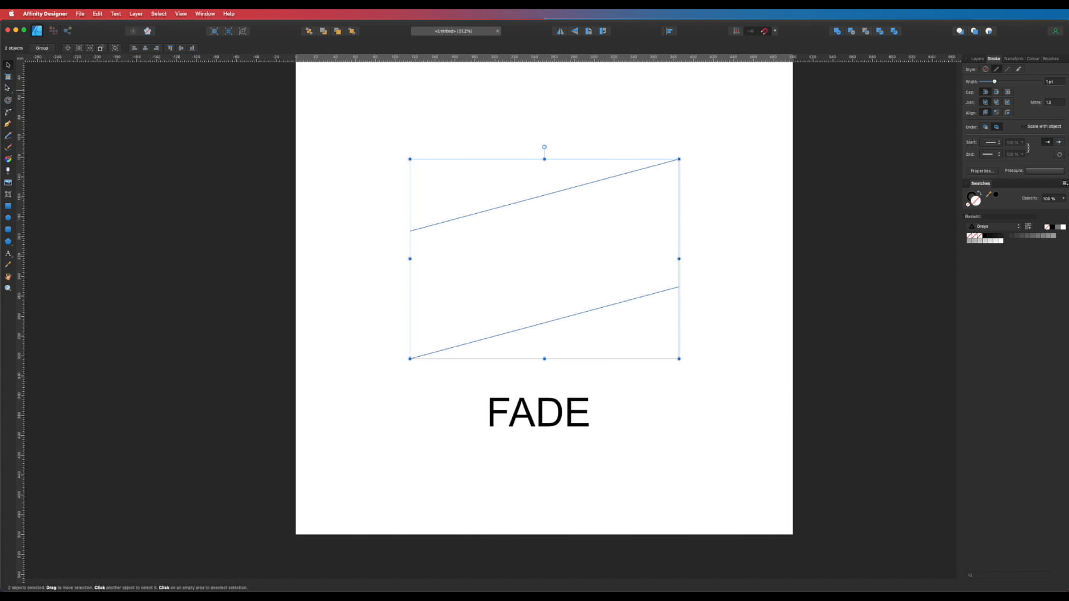
drag(364, 107, 746, 372)
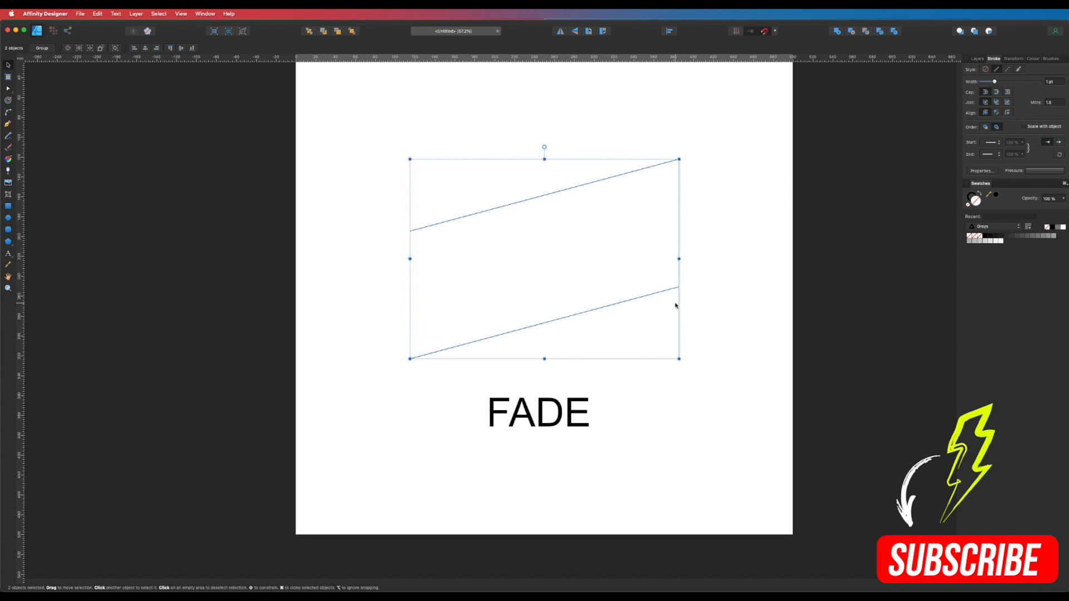
click(704, 367)
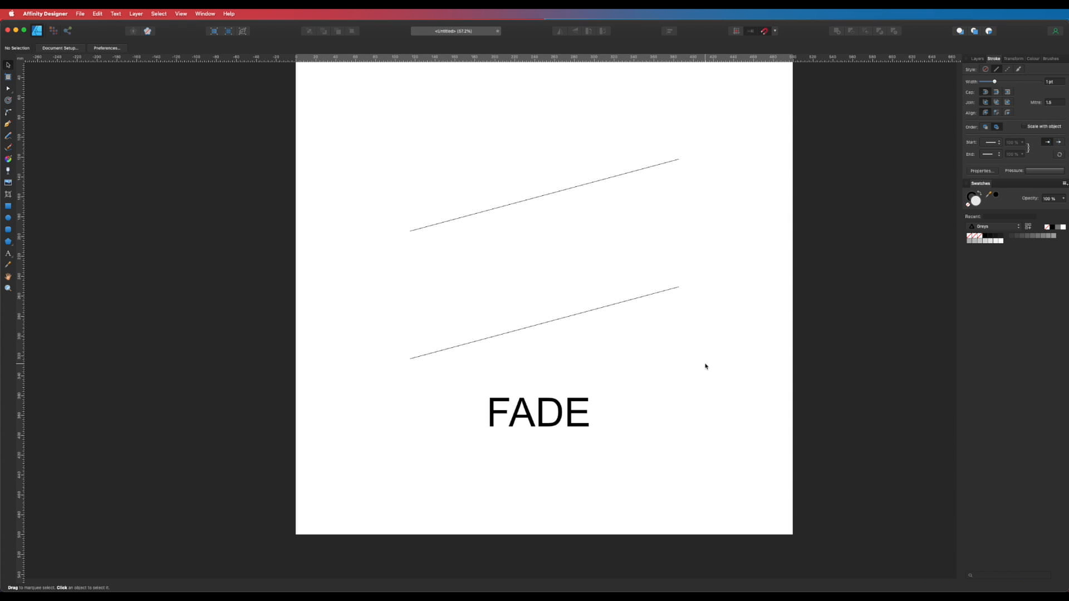
key(super+z)
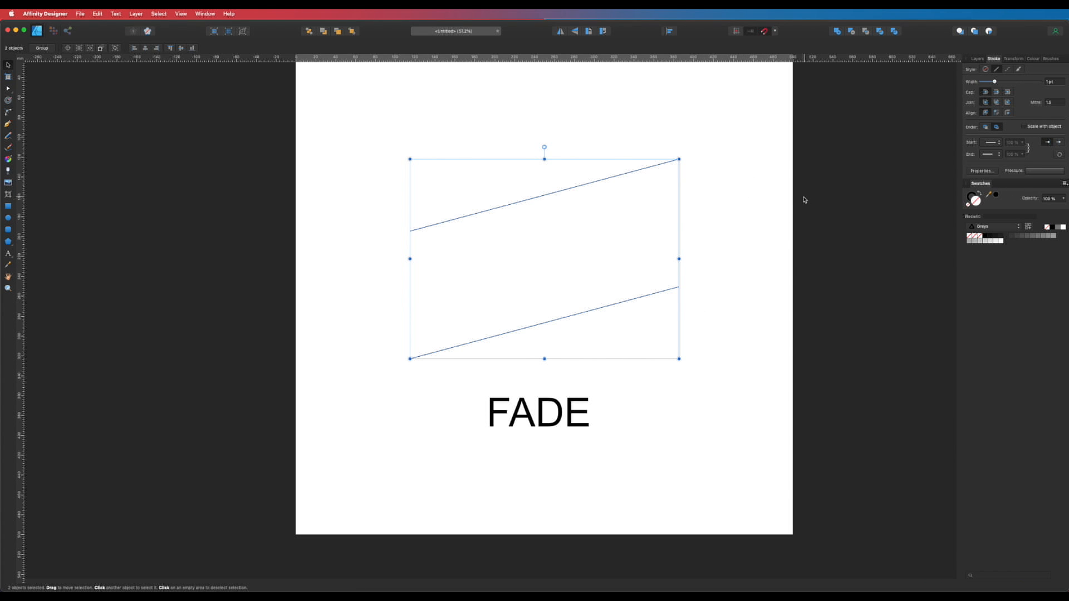
click(560, 31)
click(614, 142)
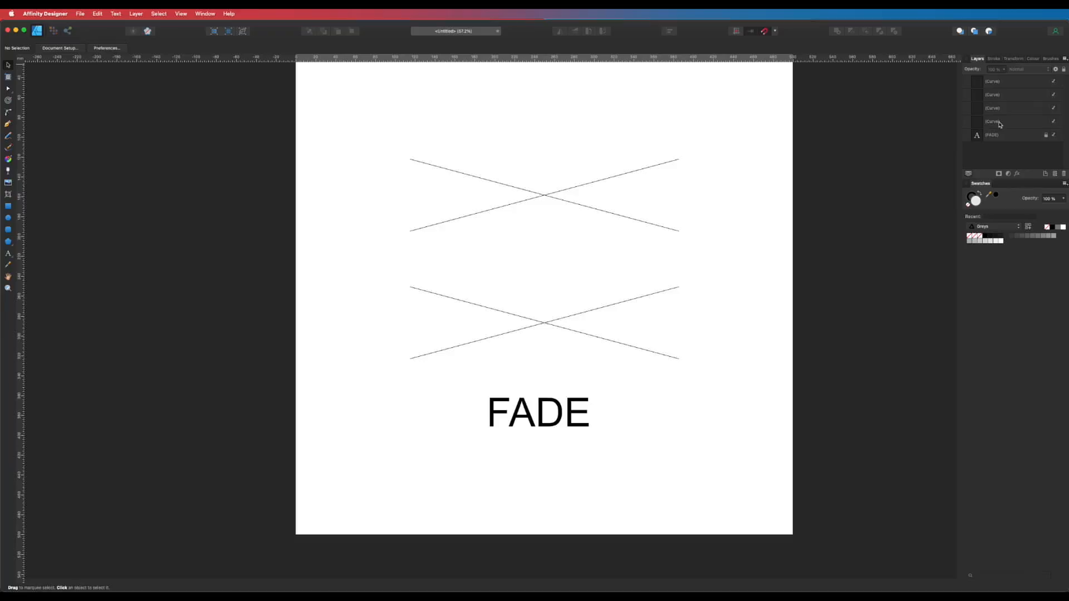
- Select the four line curves in the layer stack and group them
click(997, 121)
click(996, 108)
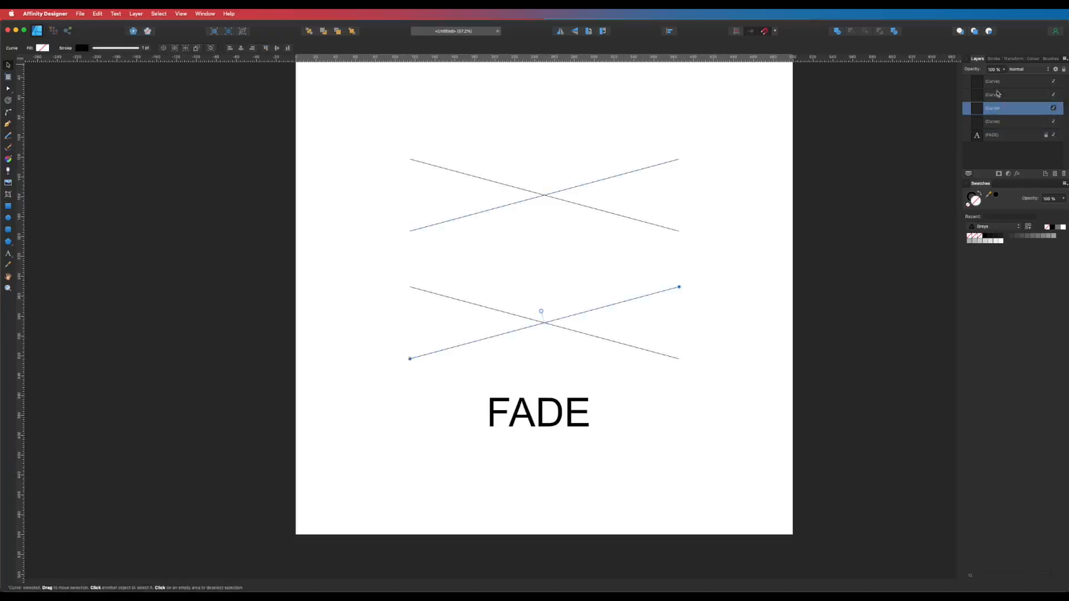
click(997, 94)
click(996, 82)
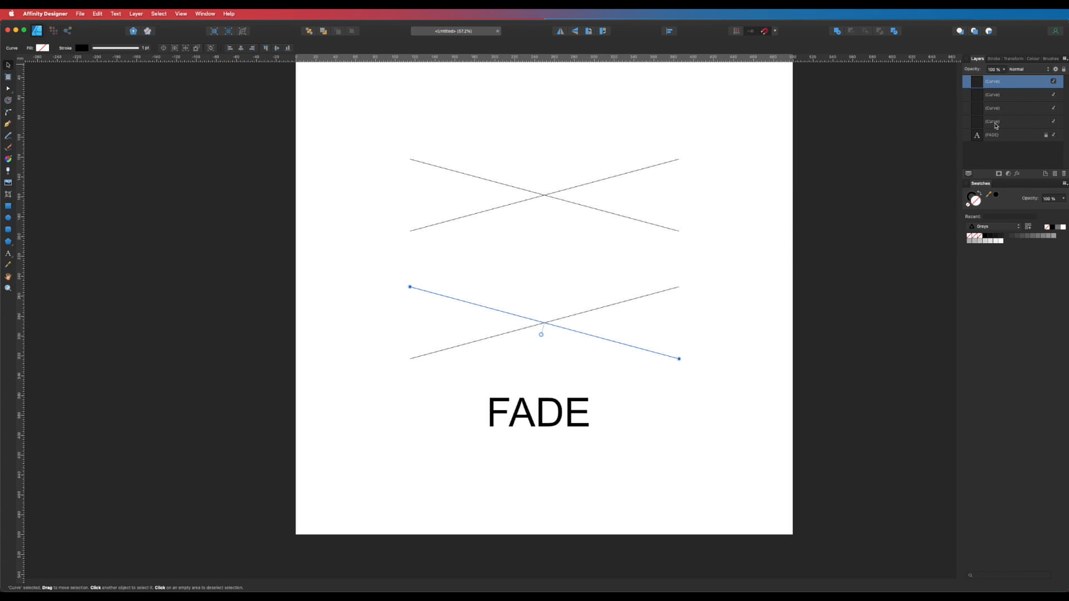
double_click(993, 83)
shift+click(1005, 123)
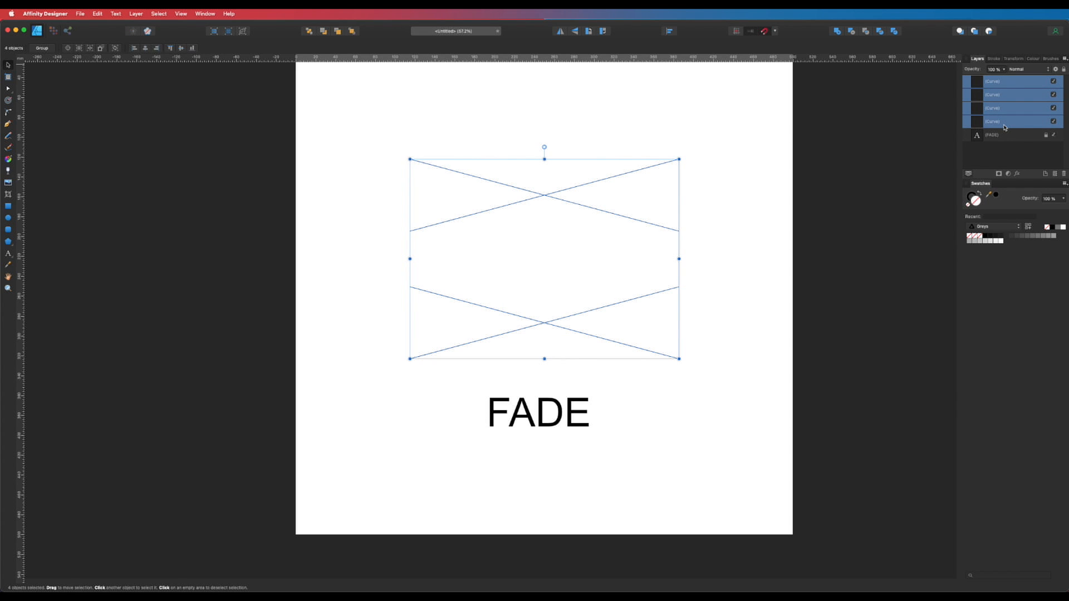
key(super+g)
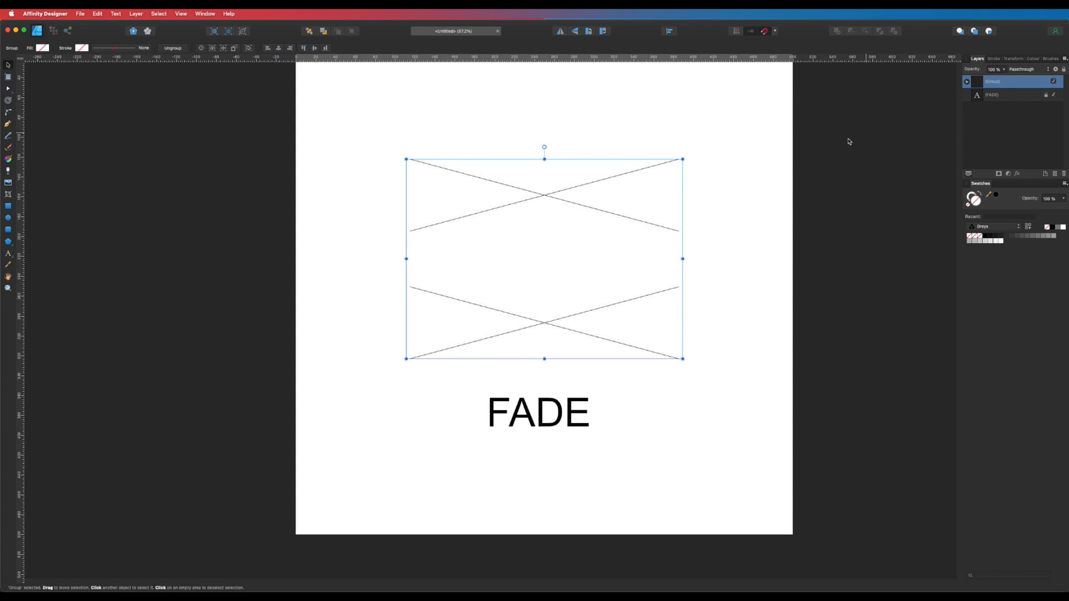
click(773, 141)
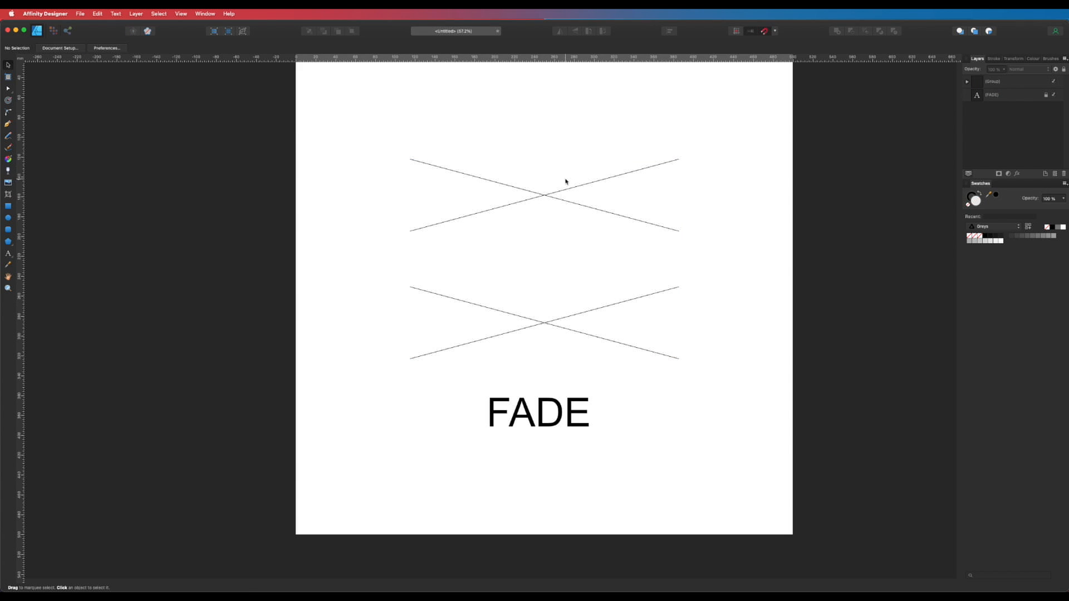
- Place a vertical guide through the two crossing points of the lines and turn on guide visibility
drag(605, 302, 670, 308)
scroll(646, 314, up, 2)
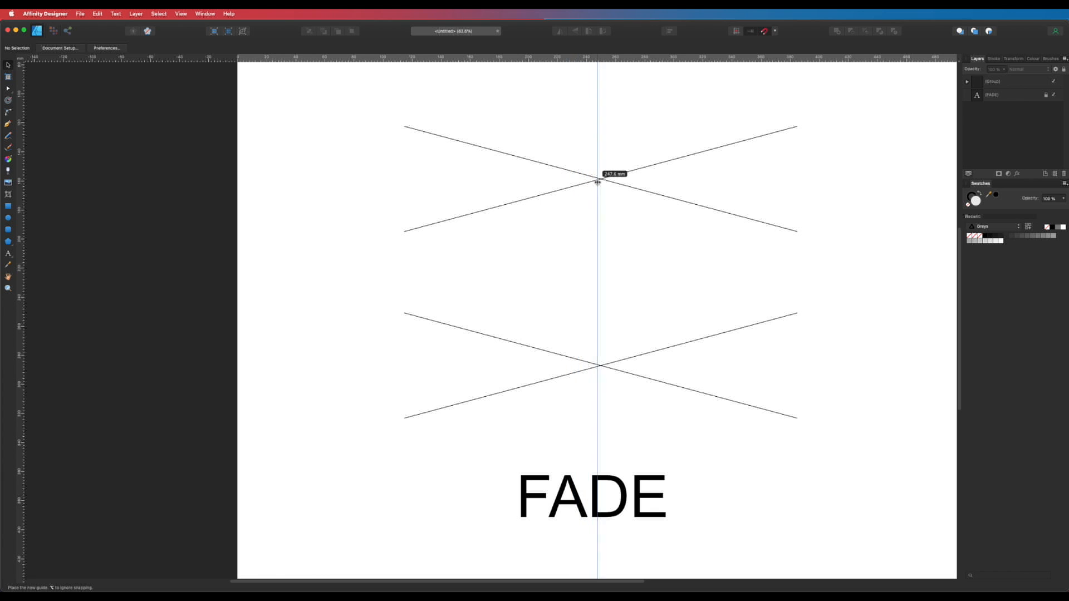
drag(599, 176, 601, 187)
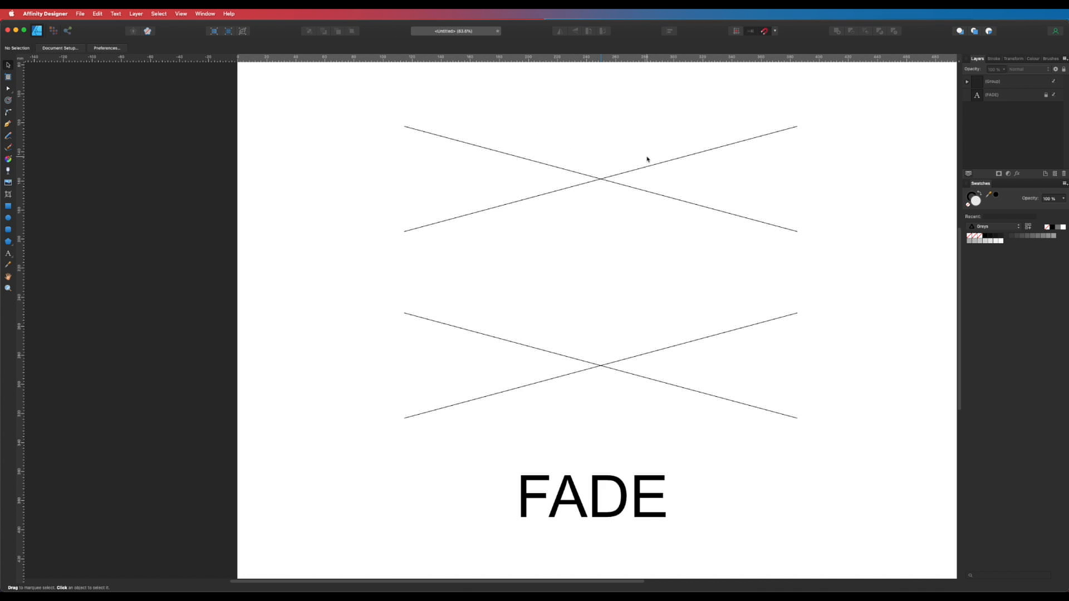
key(super+semicolon)
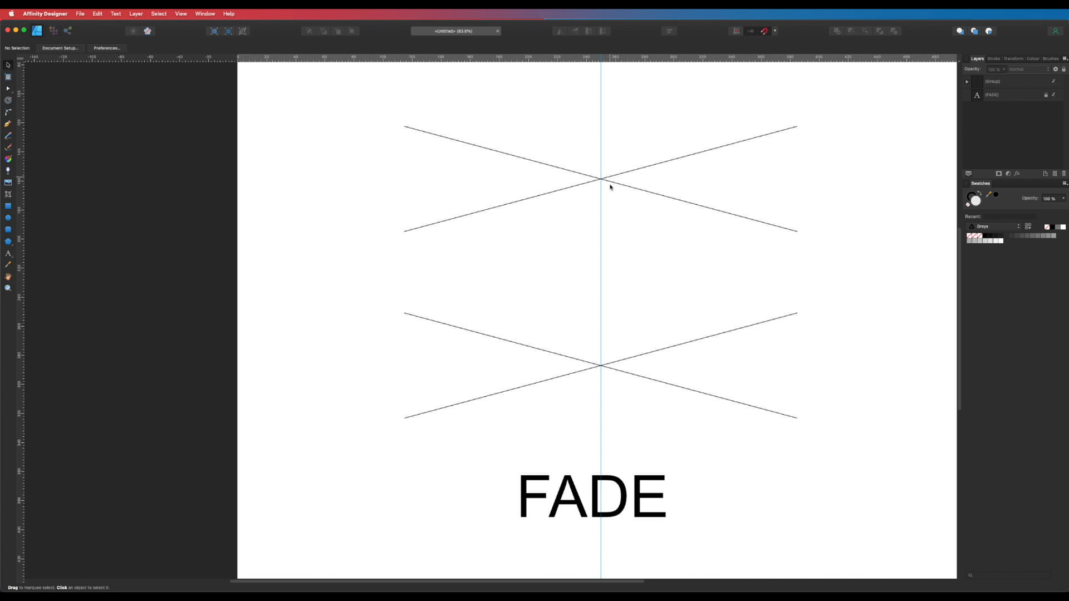
click(184, 14)
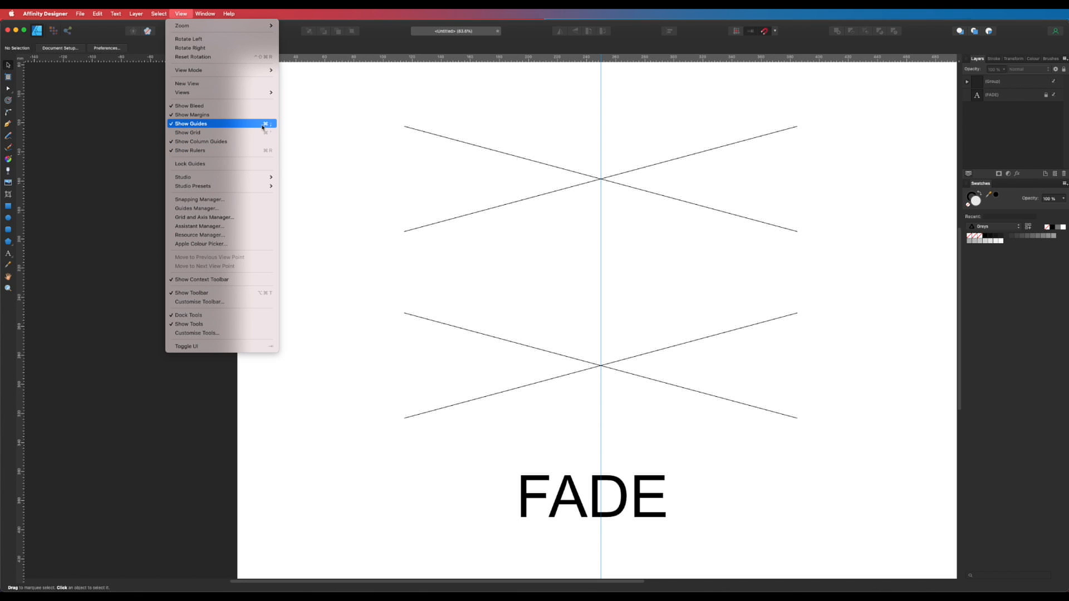
click(676, 122)
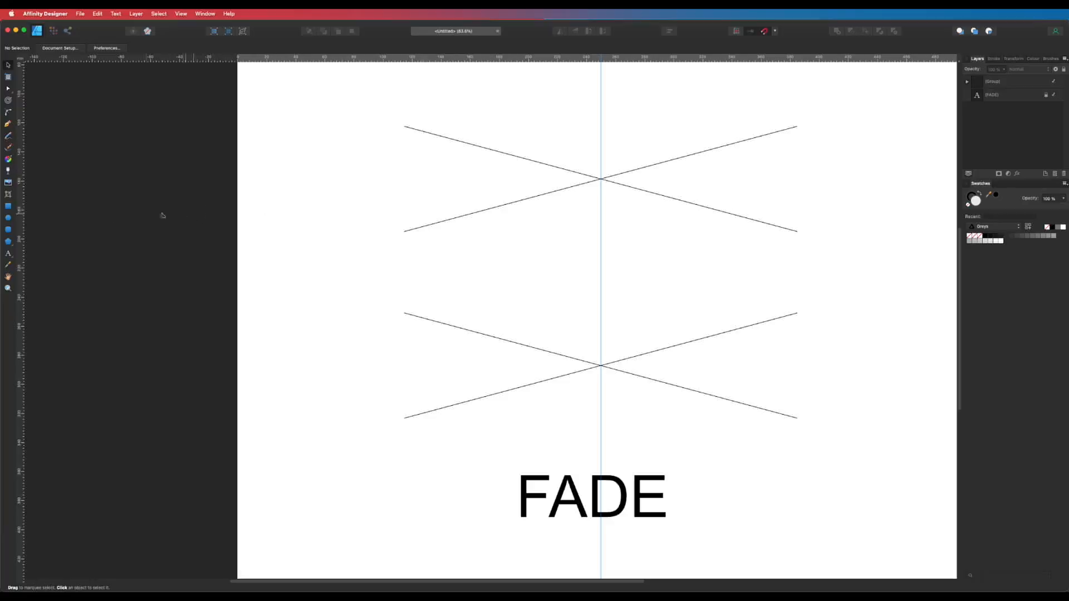
- Draw a narrow vertical rectangle about 6 mm wide and 166 mm tall just beside the guide and open its transform values
click(9, 208)
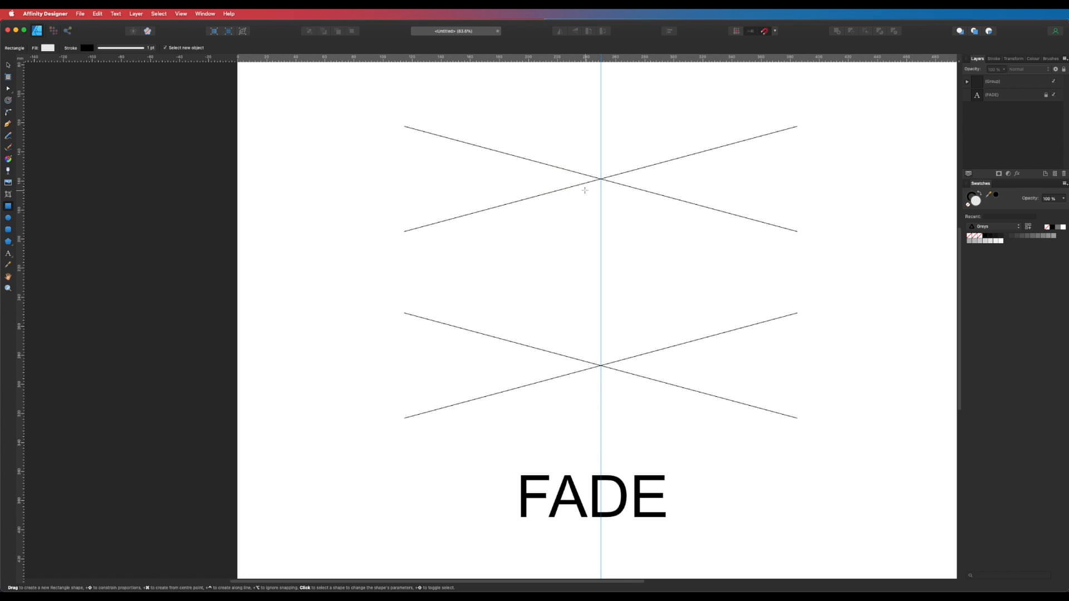
drag(584, 183, 593, 423)
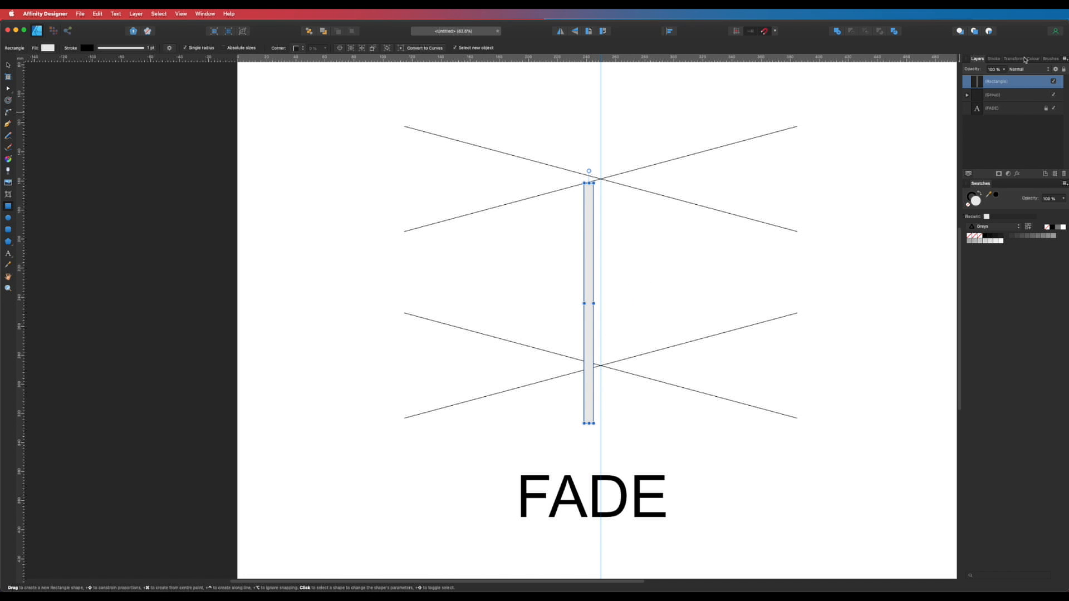
click(1013, 58)
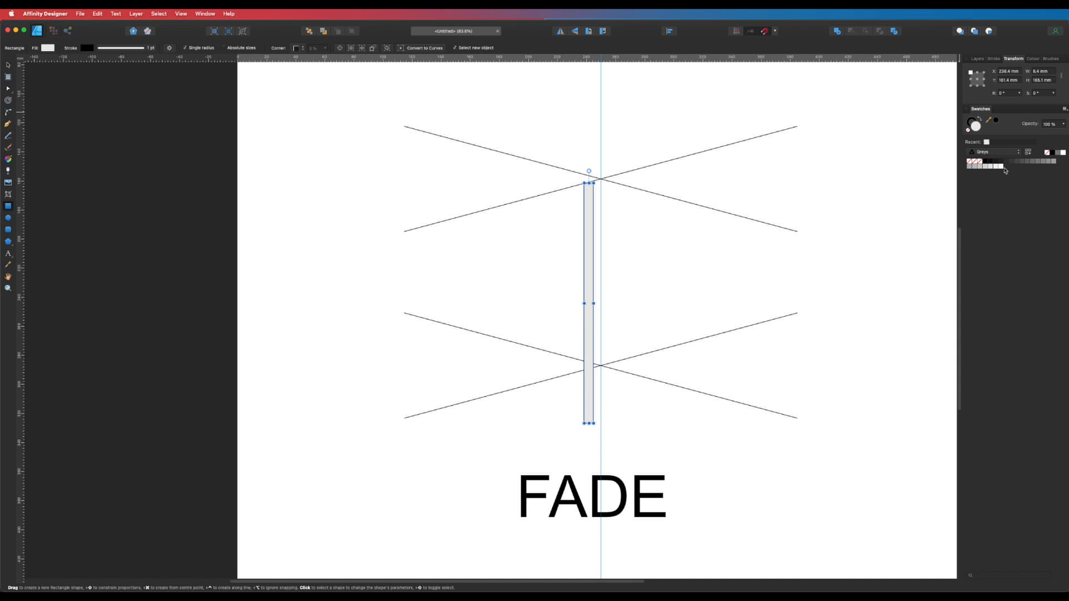
- Remove the narrow rectangle's stroke, fill it with mid-grey and set its width to 8 mm
click(968, 131)
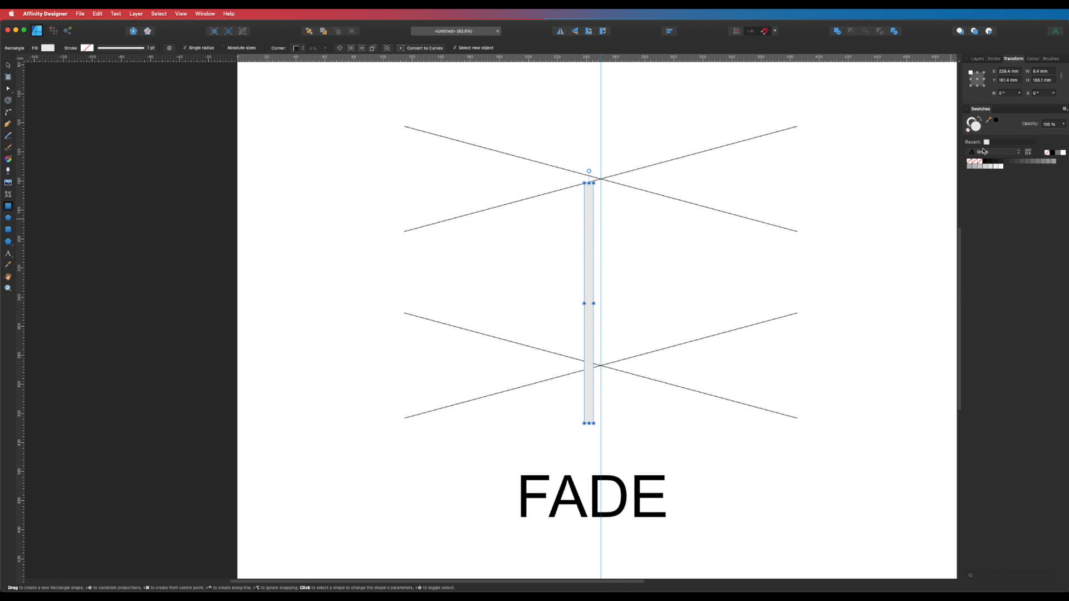
click(1049, 161)
click(1044, 162)
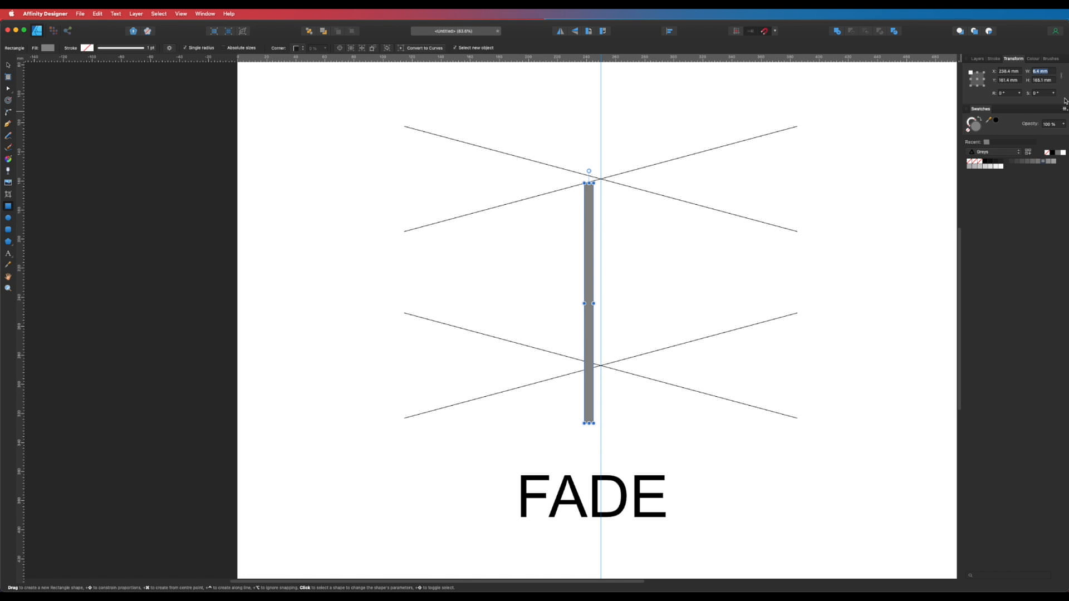
text(8)
key(Return)
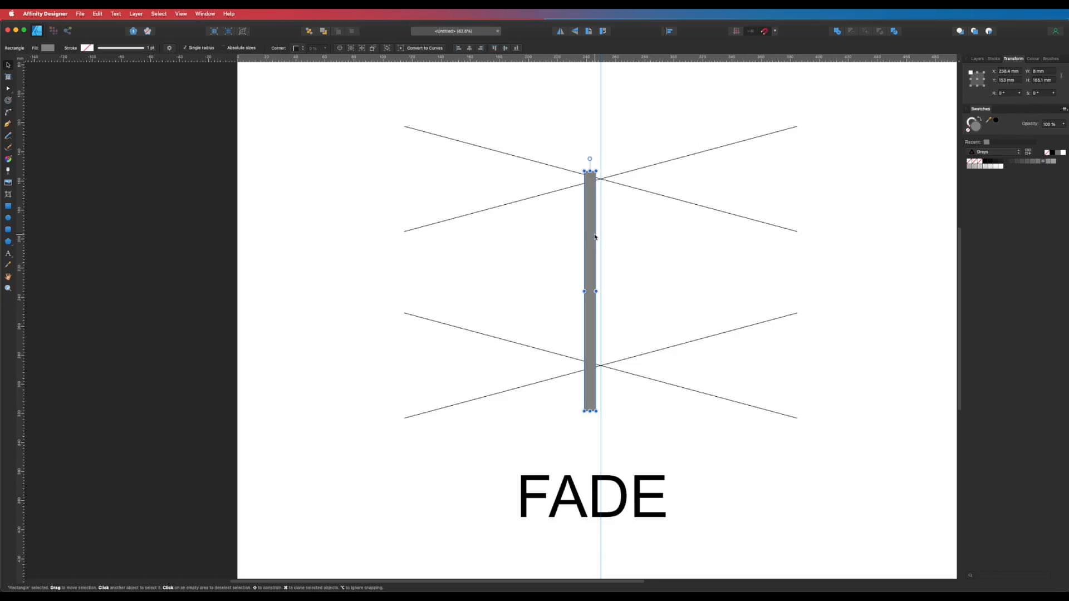
- Place a spare copy of the grey bar level with the original, near the page's left edge
drag(591, 248, 257, 248)
click(353, 234)
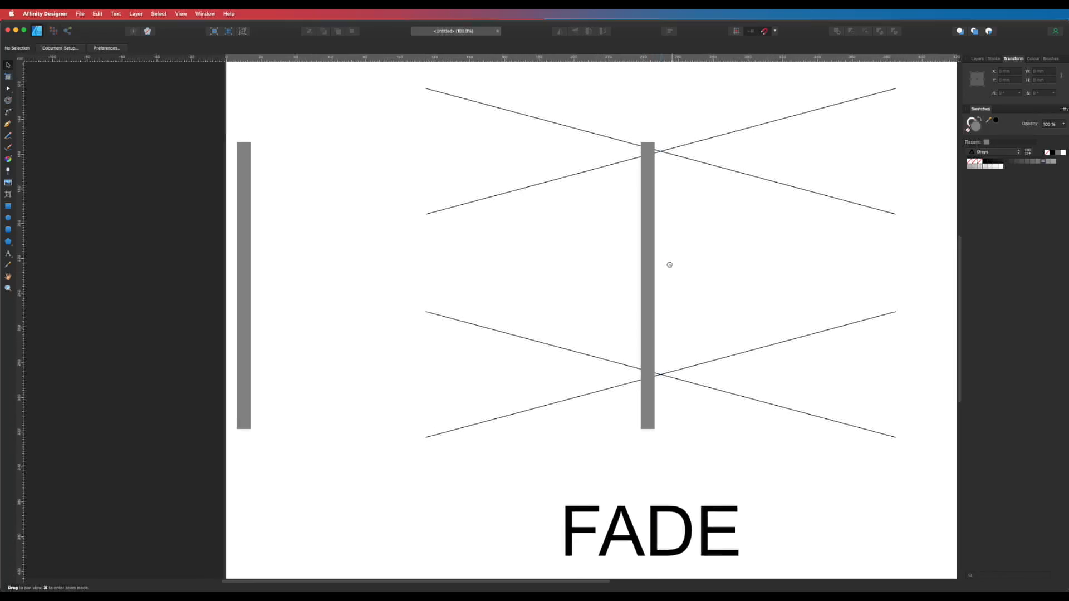
drag(670, 265, 672, 266)
- Duplicate the grey bar beside the guide about 26 mm to its left and group the two bars
key(m)
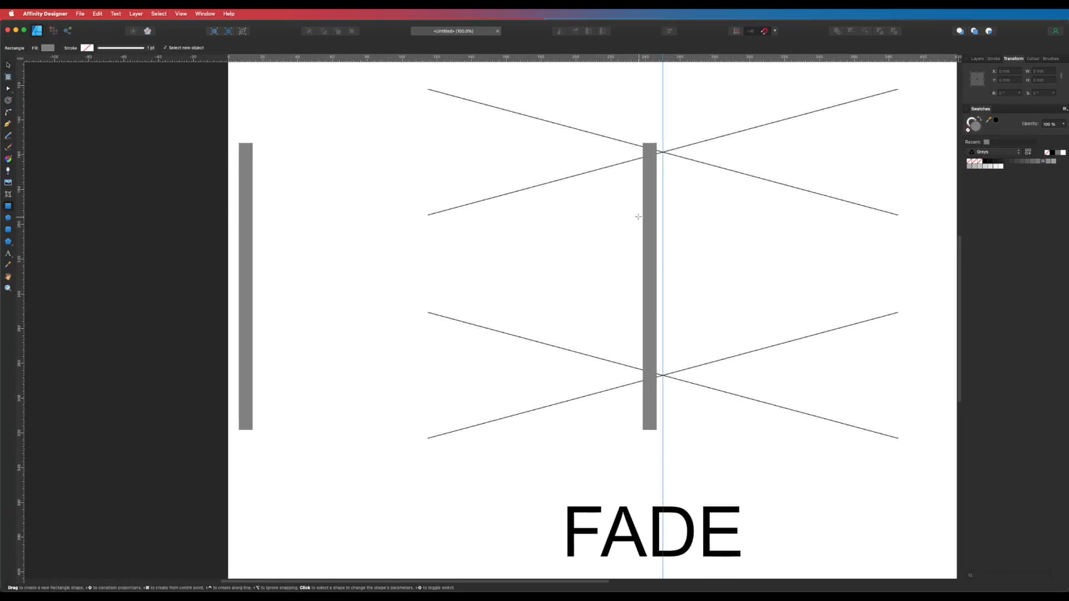
key(v)
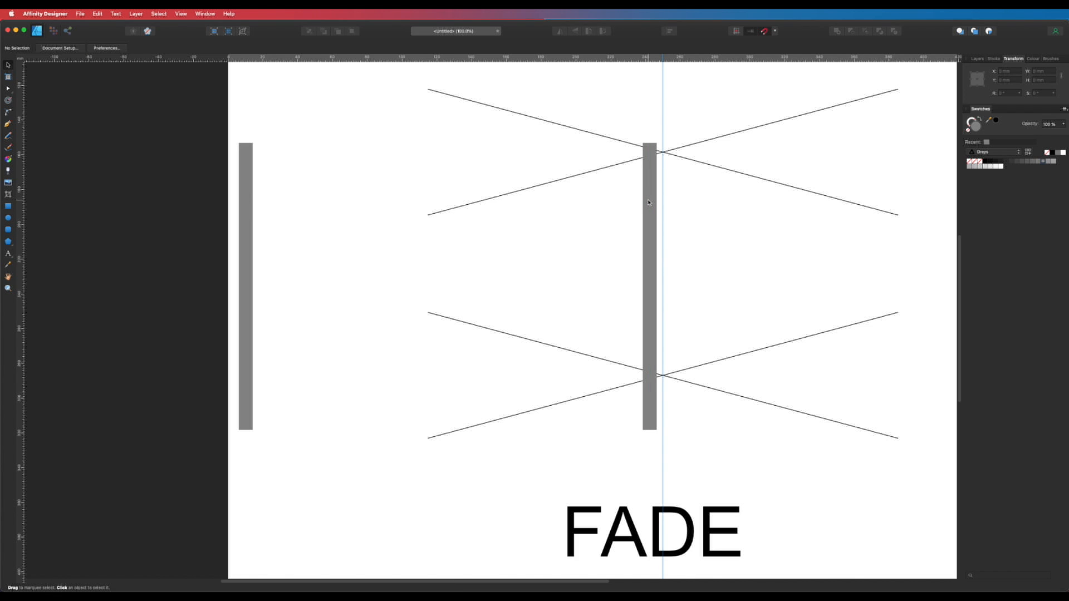
click(649, 202)
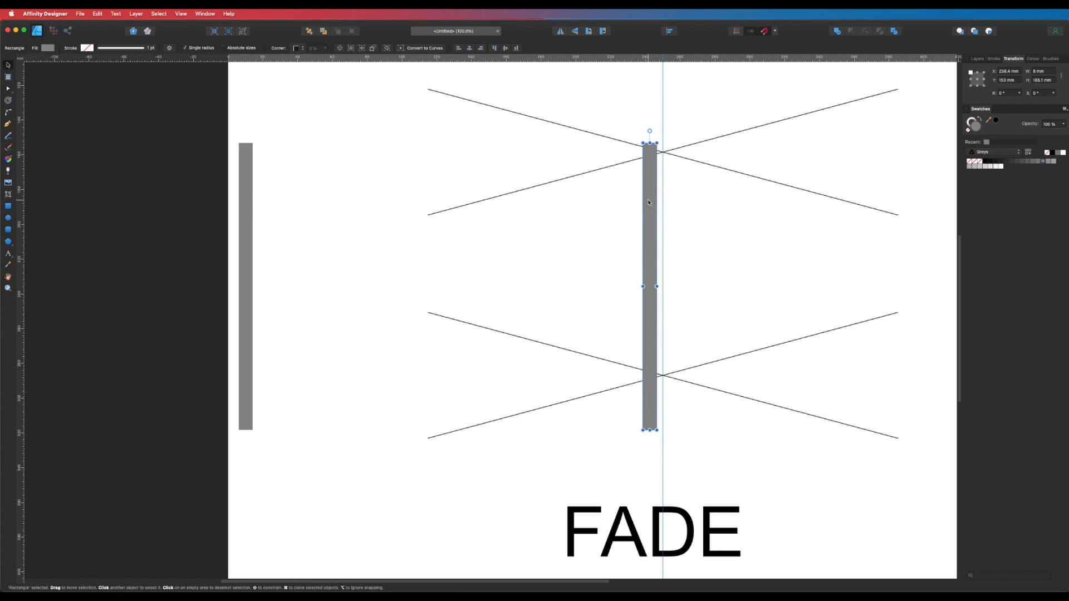
drag(649, 206, 604, 206)
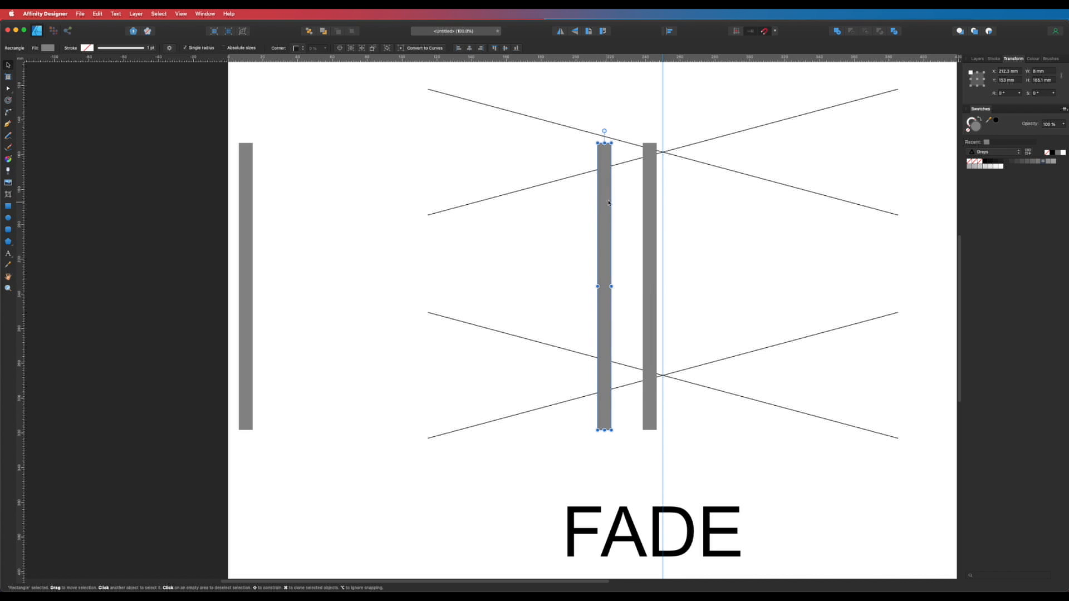
shift+click(653, 169)
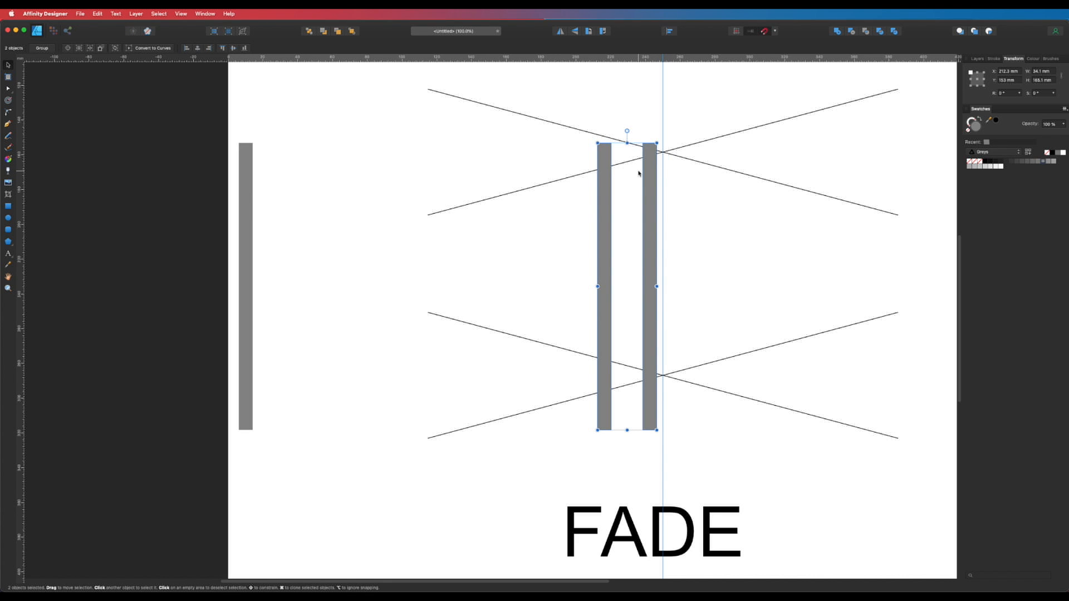
key(super+g)
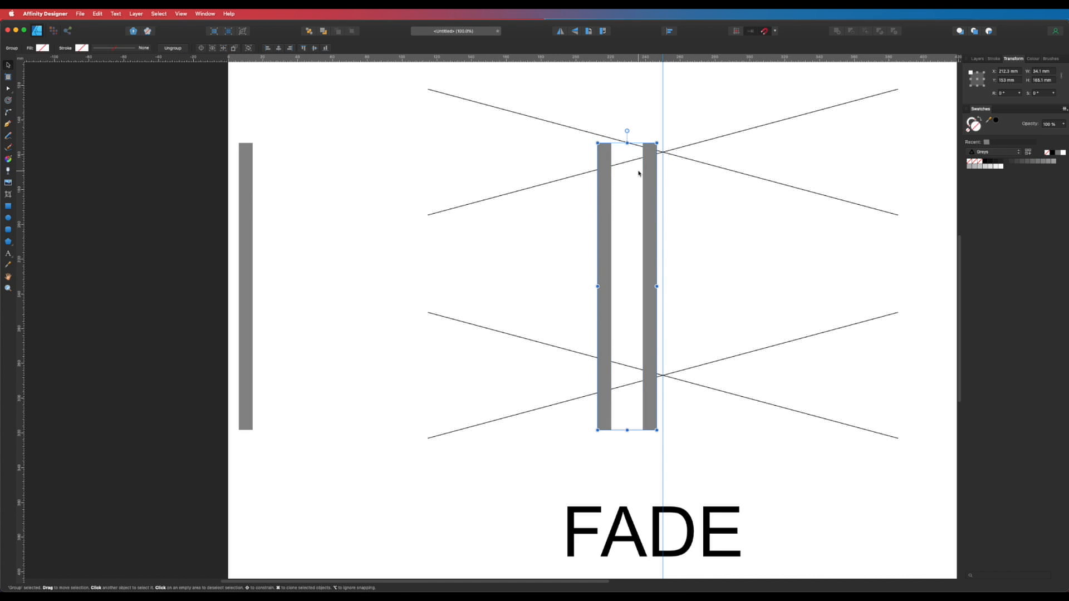
- Show the layer stack and extend it downward so that every group and shape is listed
click(977, 59)
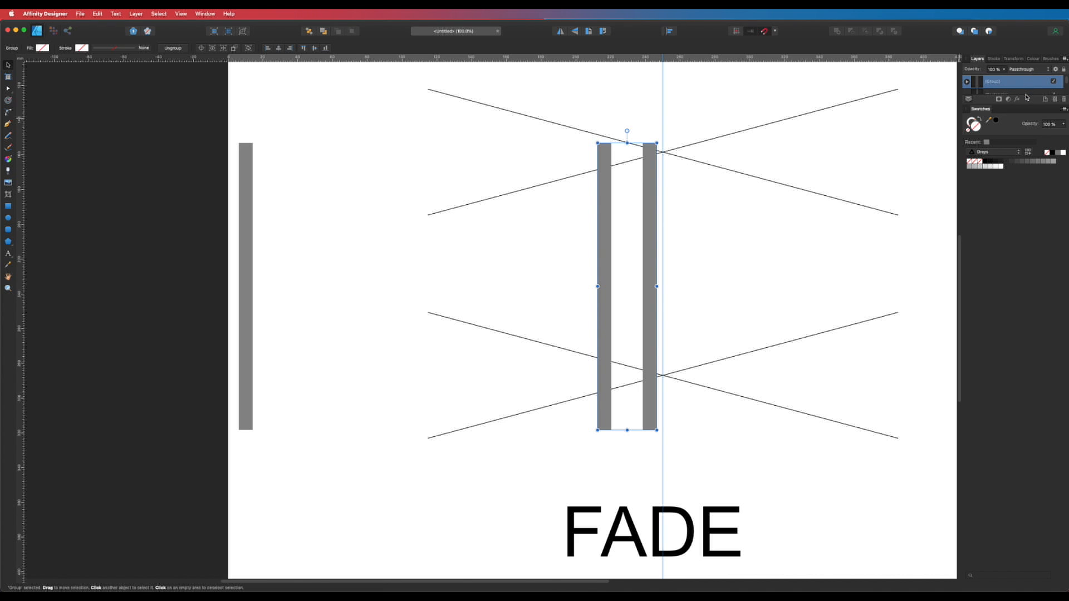
drag(1023, 103, 1024, 433)
key(super+d)
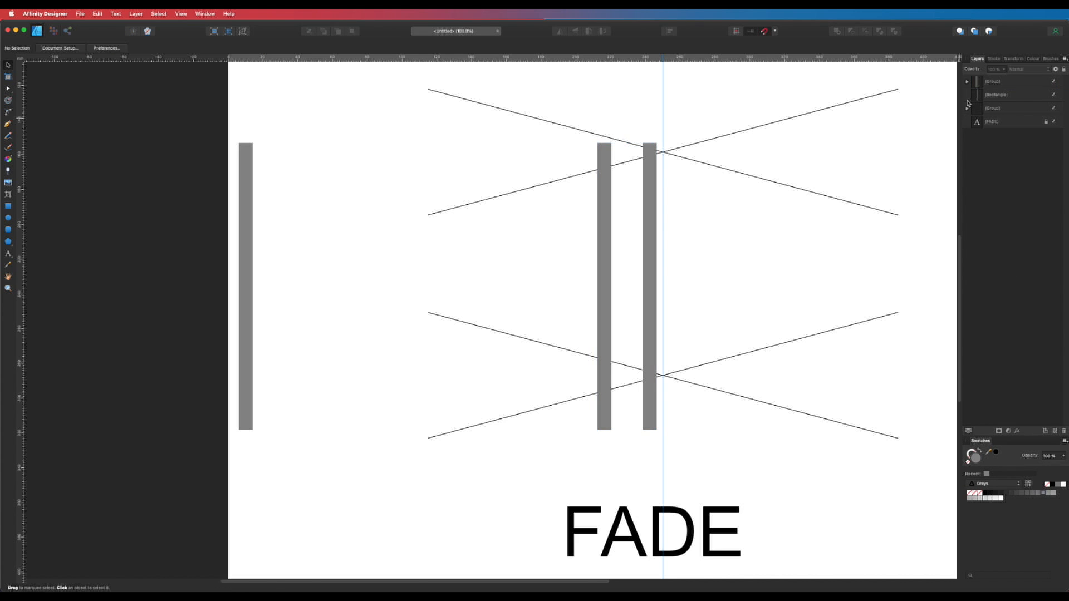
click(997, 83)
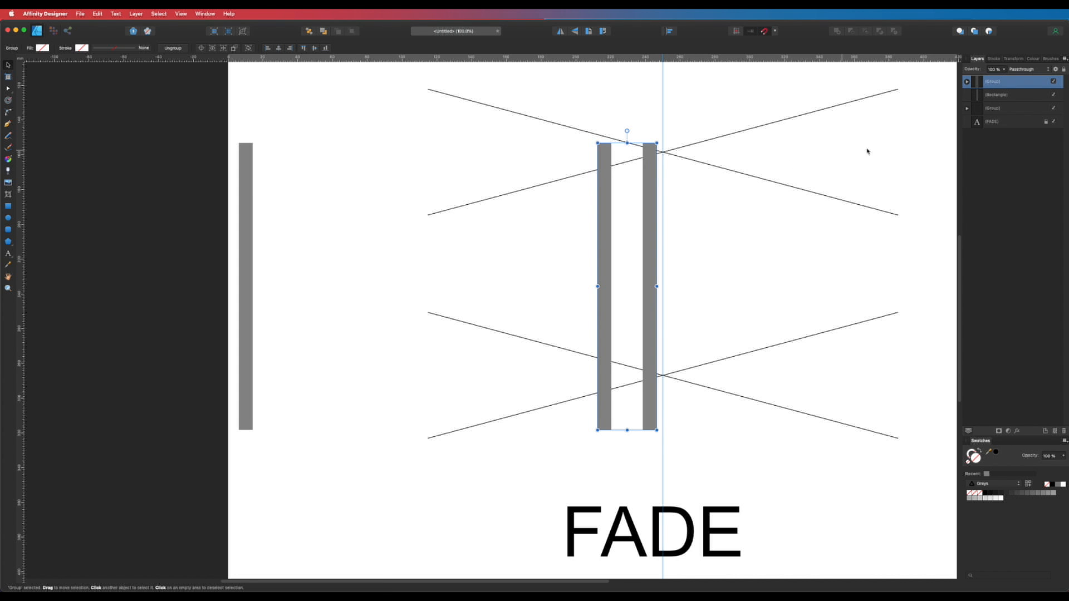
click(1000, 95)
- Duplicate the two-bar group to its left, leaving a gap about as wide as one bar
drag(651, 214, 712, 262)
drag(657, 205, 668, 305)
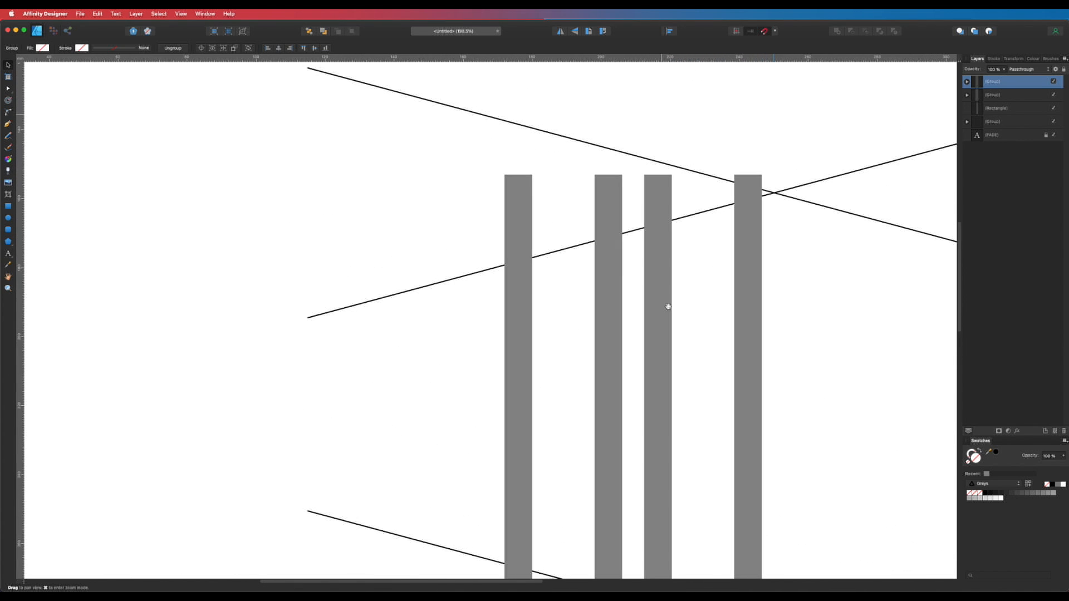
drag(609, 246, 607, 307)
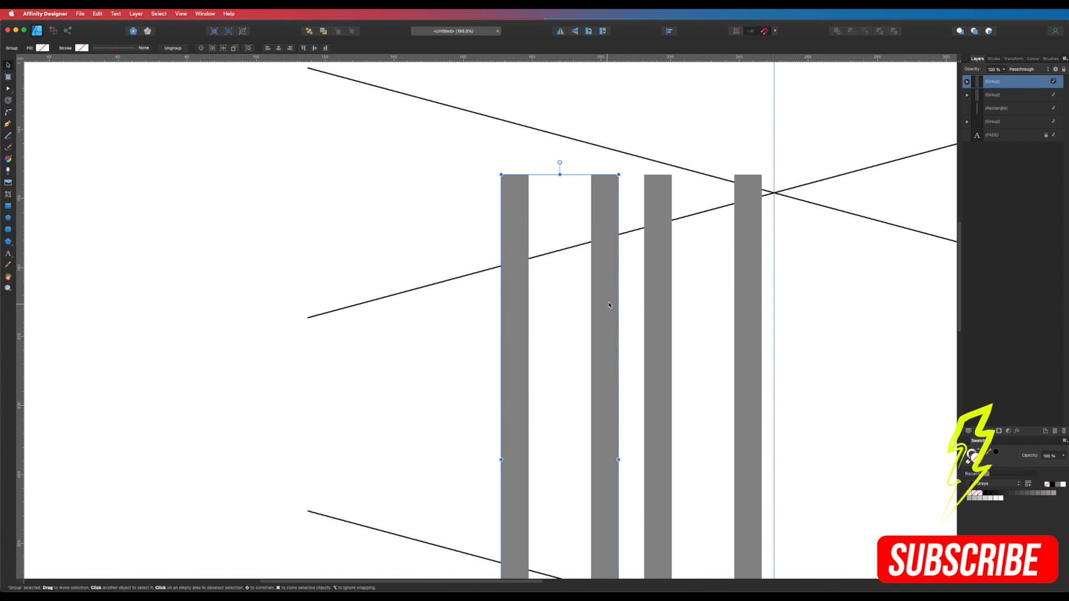
- Select both two-bar groups and duplicate them together to the right side of the centre guide
key(super+1)
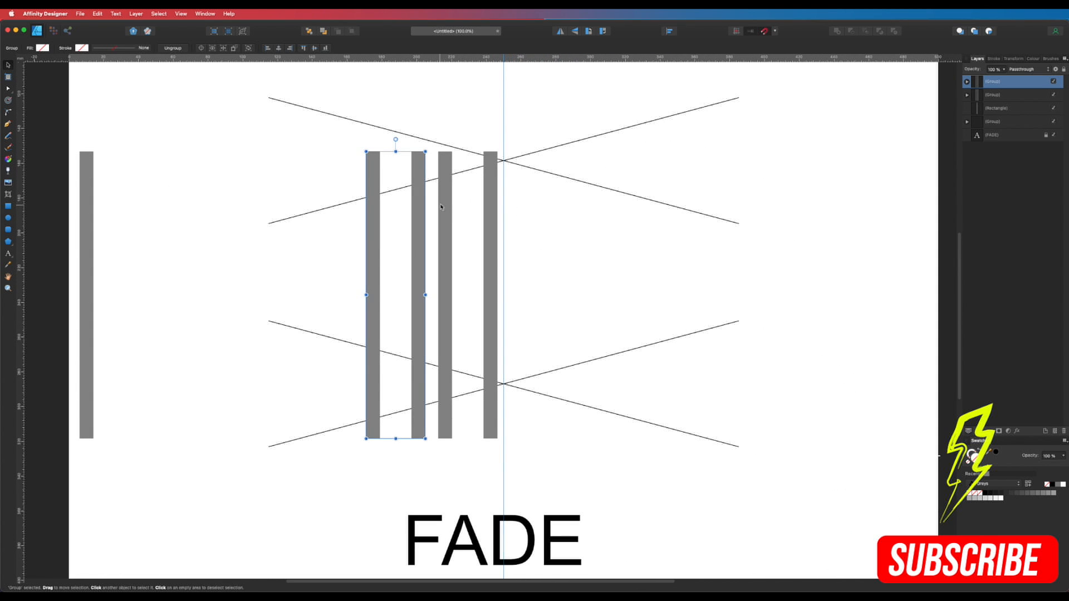
shift+click(444, 186)
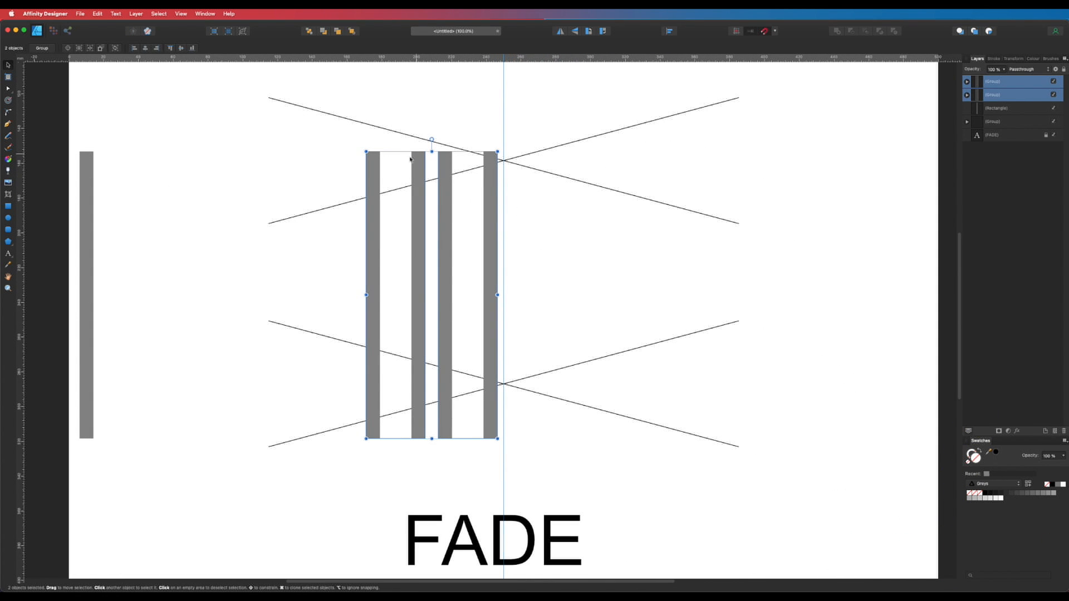
drag(417, 228, 562, 239)
click(704, 220)
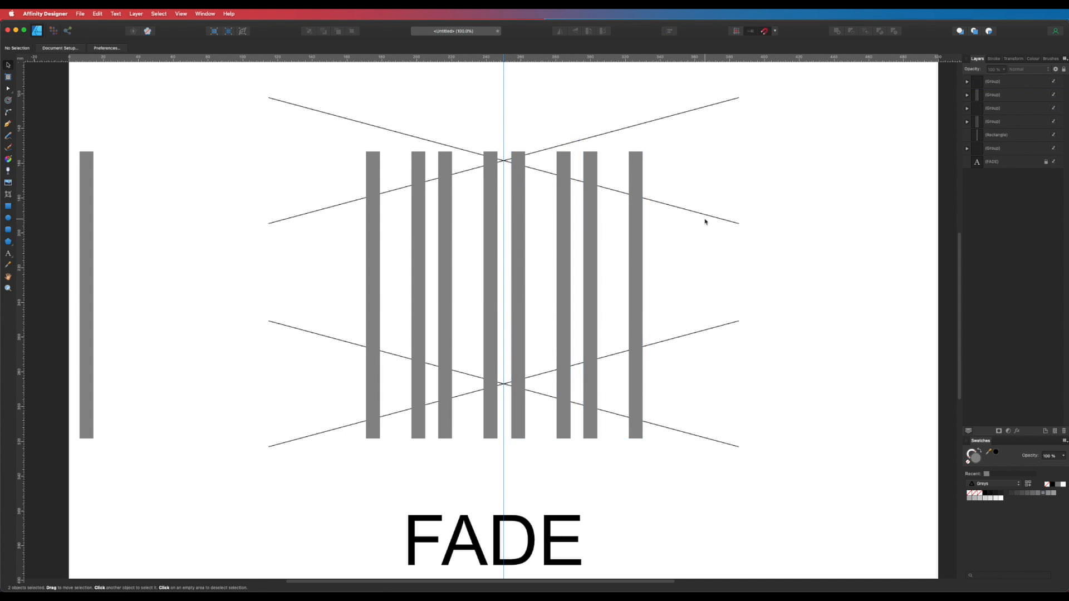
- Try adjusting the outer bar pair right of the guide by eye, moving it slightly closer to its inner neighbour
scroll(615, 178, up, 5)
drag(616, 178, 673, 195)
click(478, 164)
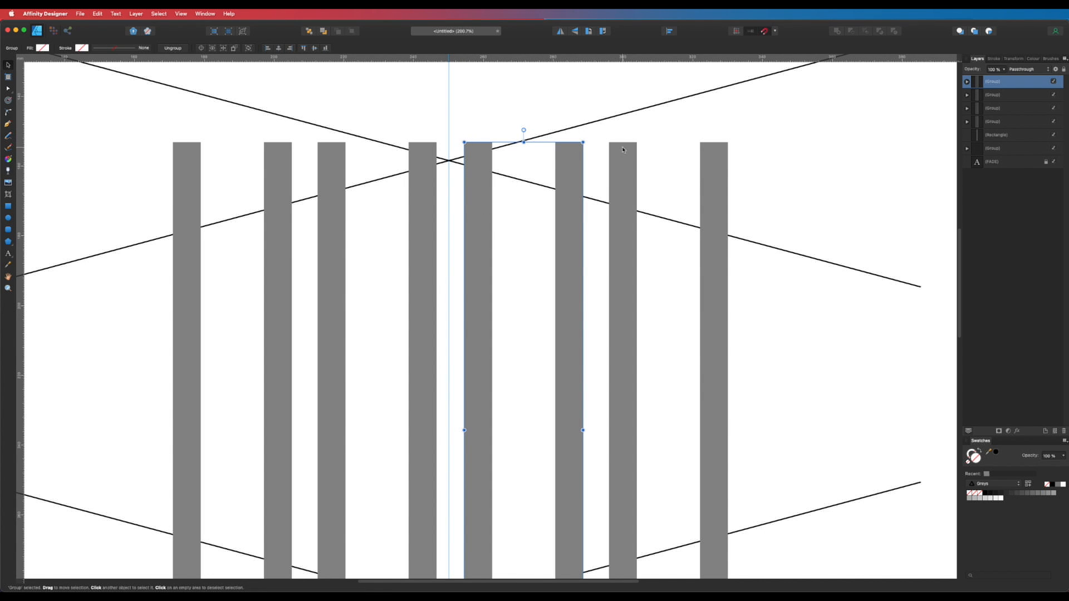
click(624, 167)
mouse_move(621, 168)
mouse_down()
mouse_move(643, 168)
mouse_move(621, 169)
mouse_up()
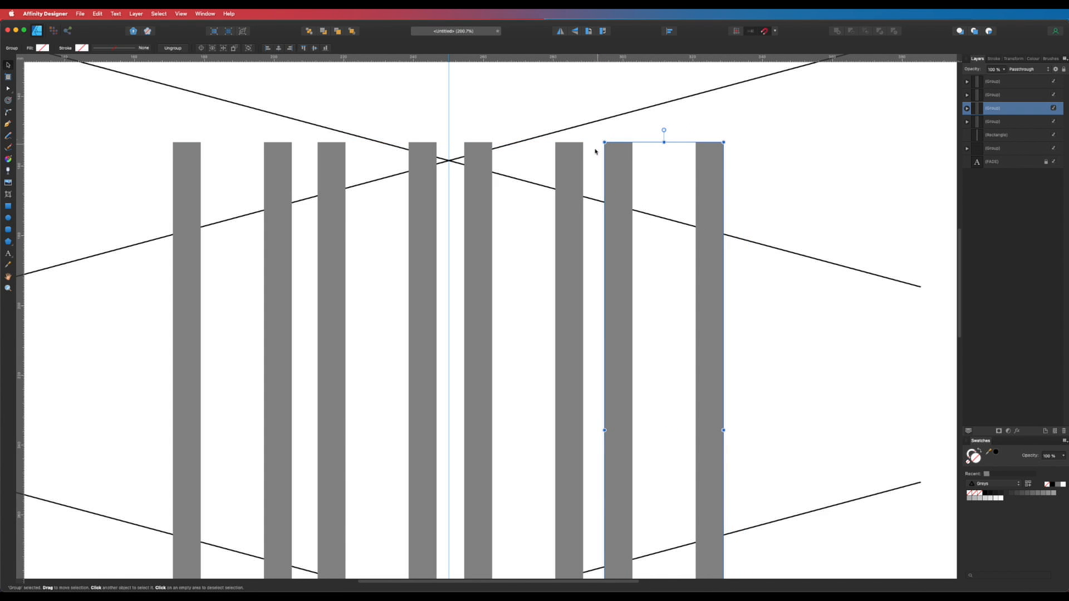
drag(532, 209, 677, 234)
shift+click(622, 207)
drag(618, 256, 615, 255)
click(627, 158)
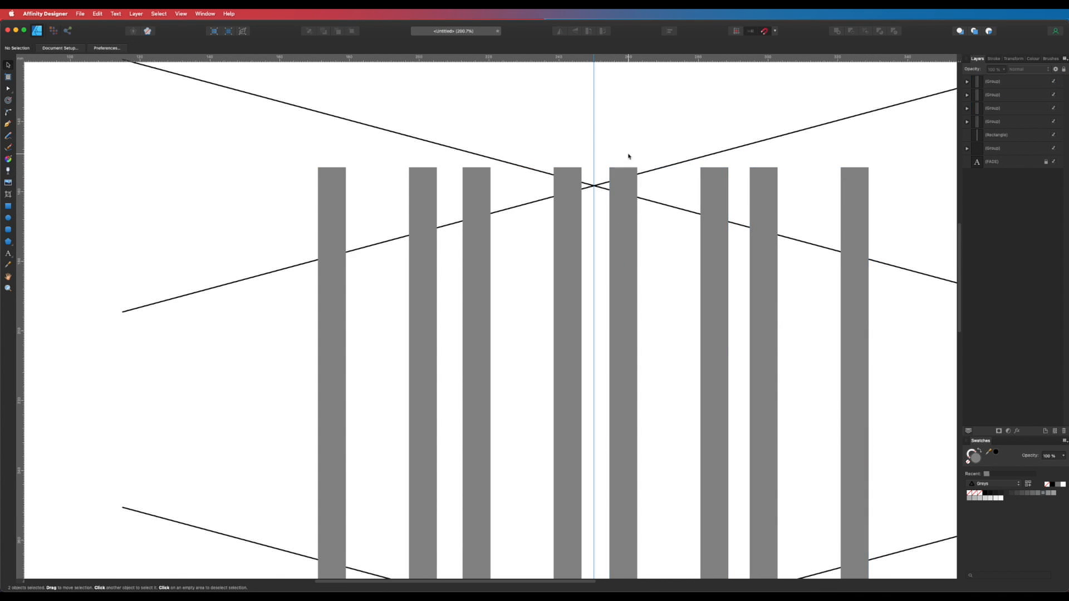
- Try shifting the outer bar pair right of the guide outward by eye and undo the last adjustment
click(767, 192)
drag(767, 192, 768, 193)
key(space)
drag(739, 153, 795, 204)
scroll(795, 205, up, 5)
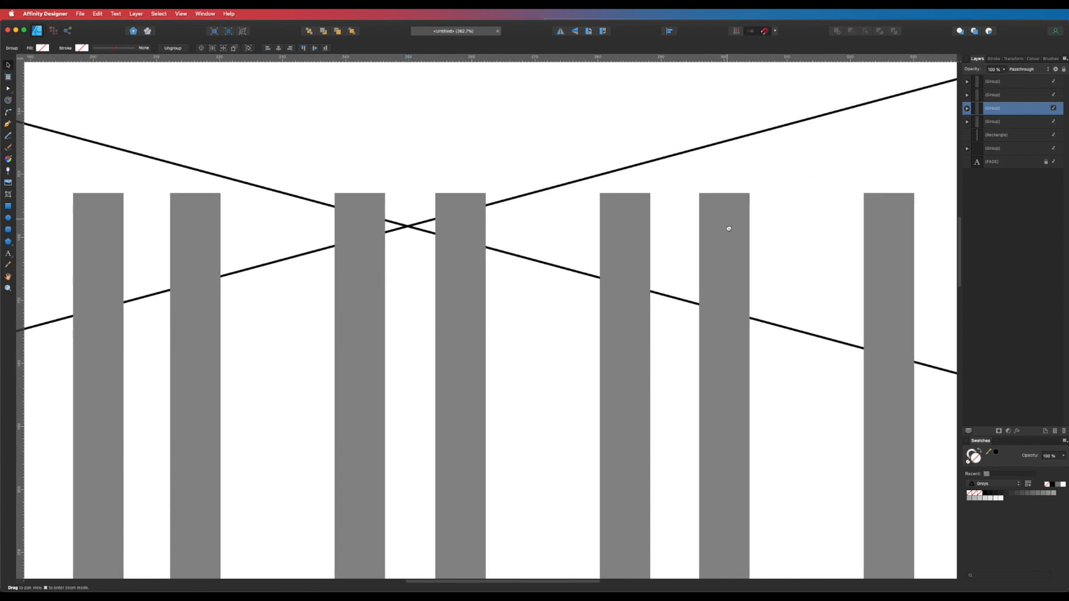
mouse_move(785, 272)
mouse_down()
mouse_move(810, 271)
mouse_move(775, 267)
mouse_up()
key(super+z)
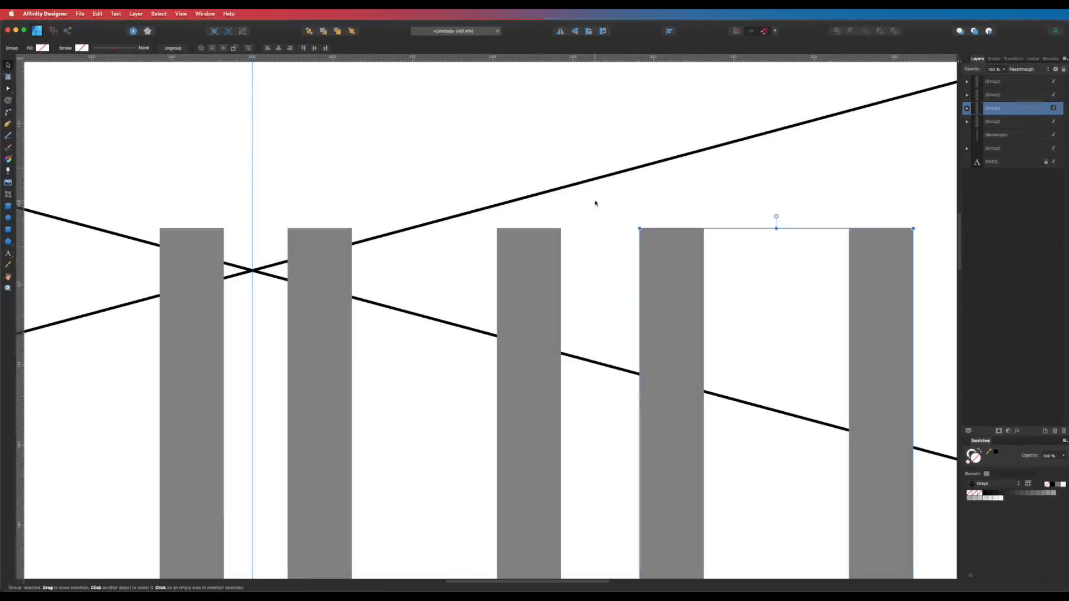
- Draw a small rectangle above the bars right of the guide and set its width and height to 8 mm
key(m)
drag(572, 111, 646, 193)
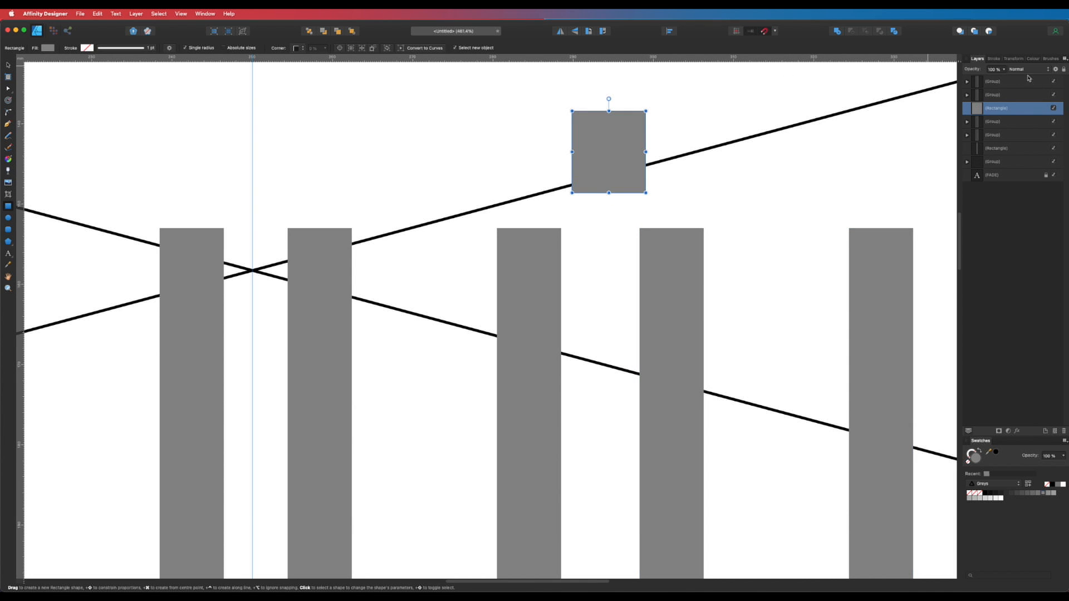
click(1019, 60)
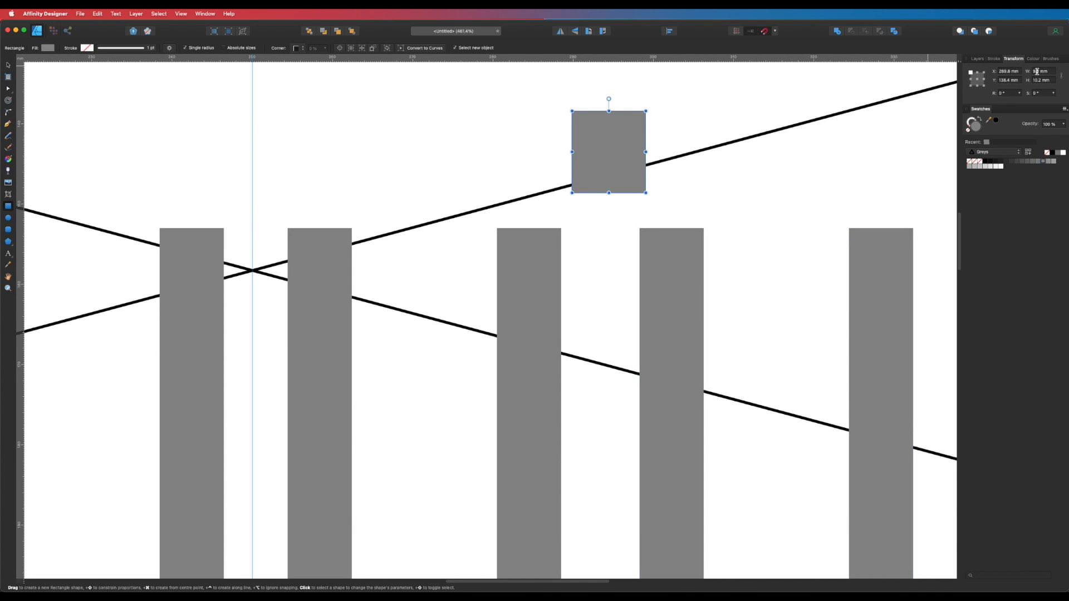
text(8)
key(Tab)
text(8)
key(Return)
click(746, 200)
- Snap the 8 mm square against the inner bar pair right of the guide and move the outer pair flush against it
key(v)
drag(607, 154, 595, 239)
click(678, 268)
drag(678, 269, 663, 269)
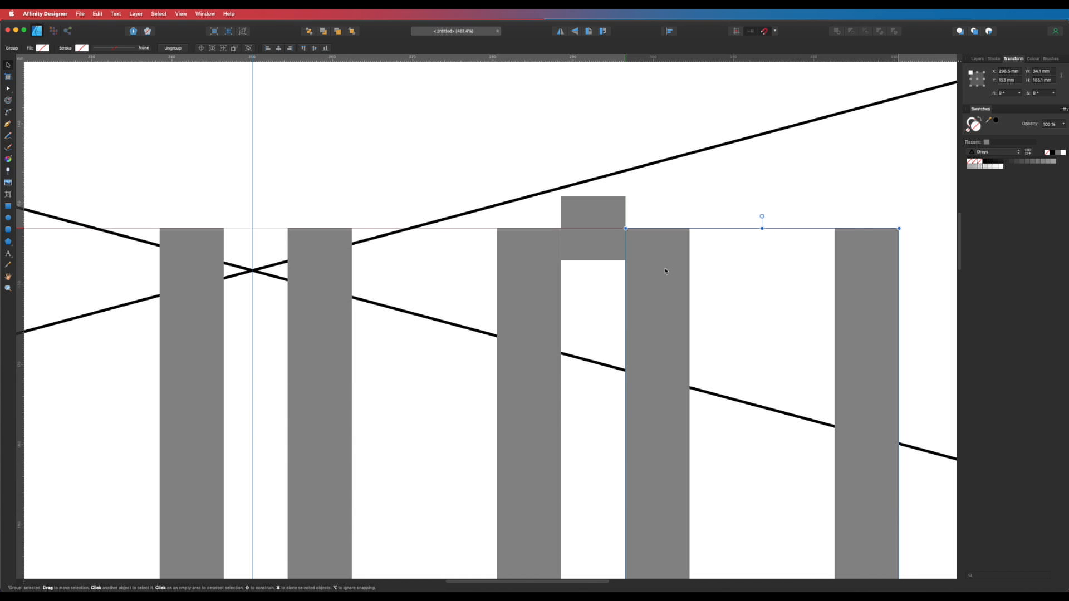
- Check the centre gap with the 8 mm square and use it to space the two bar pairs left of the guide
click(680, 196)
scroll(738, 246, left, 5)
scroll(739, 247, up, 1)
drag(738, 247, 400, 245)
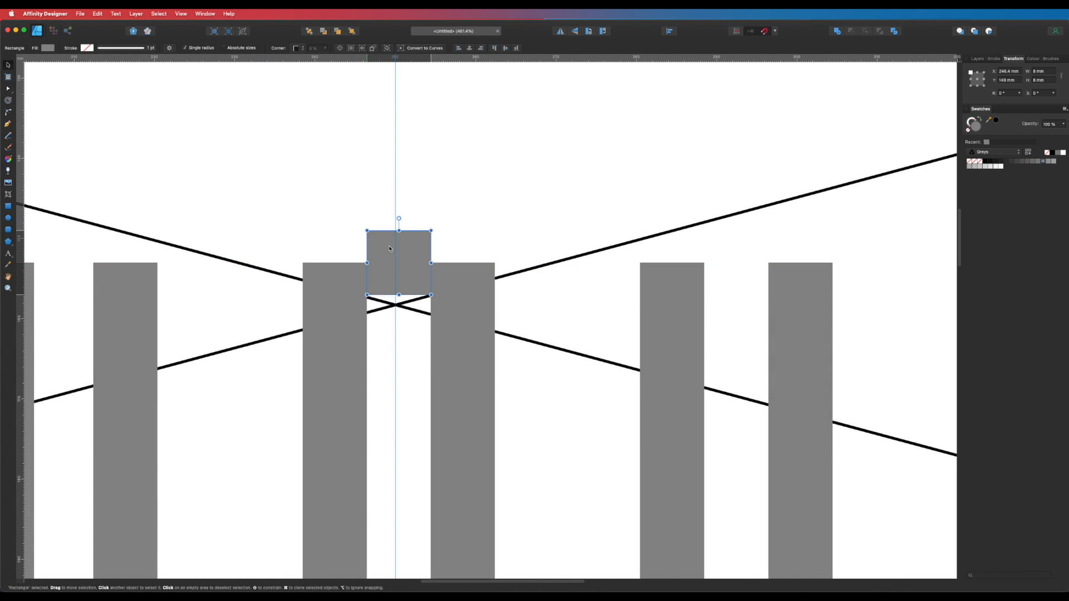
drag(394, 295, 499, 286)
click(467, 344)
shift+click(504, 281)
- Delete the 8 mm spacer square and clear the selection
click(499, 283)
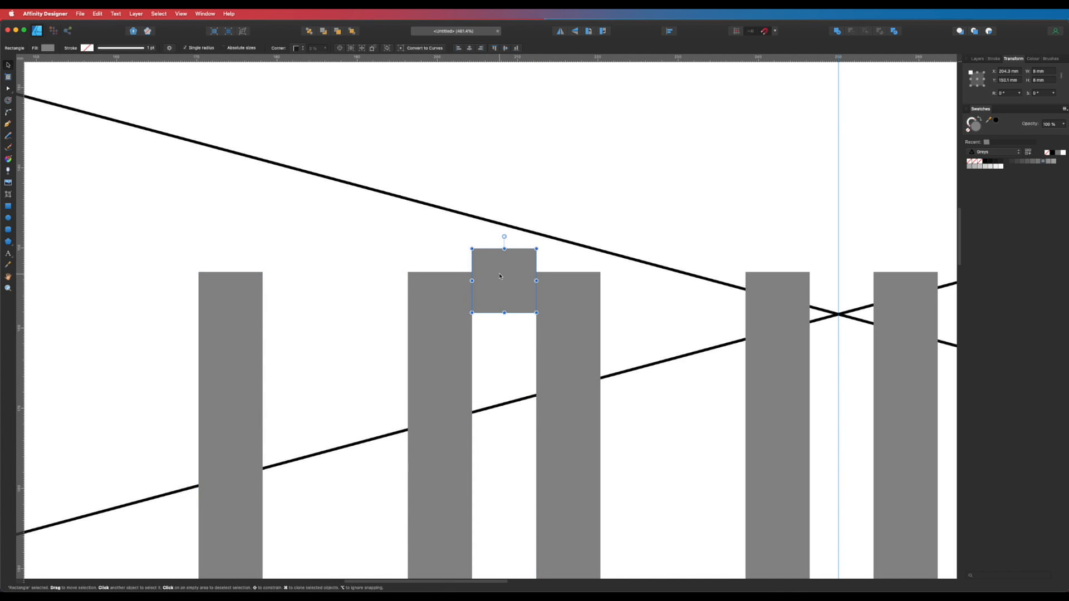
key(Delete)
scroll(504, 315, down, 5)
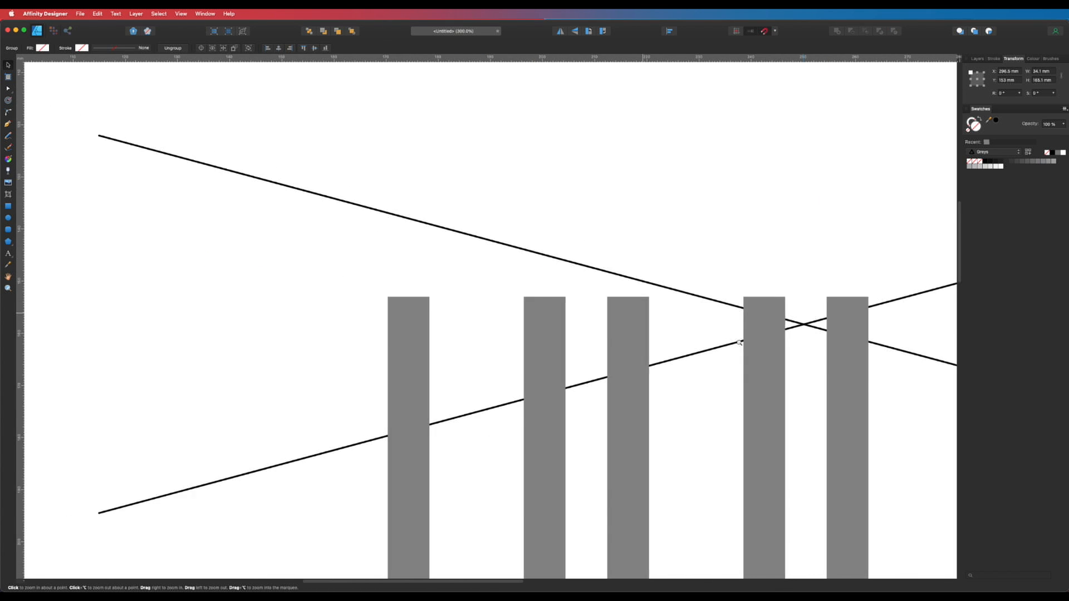
drag(608, 291, 594, 276)
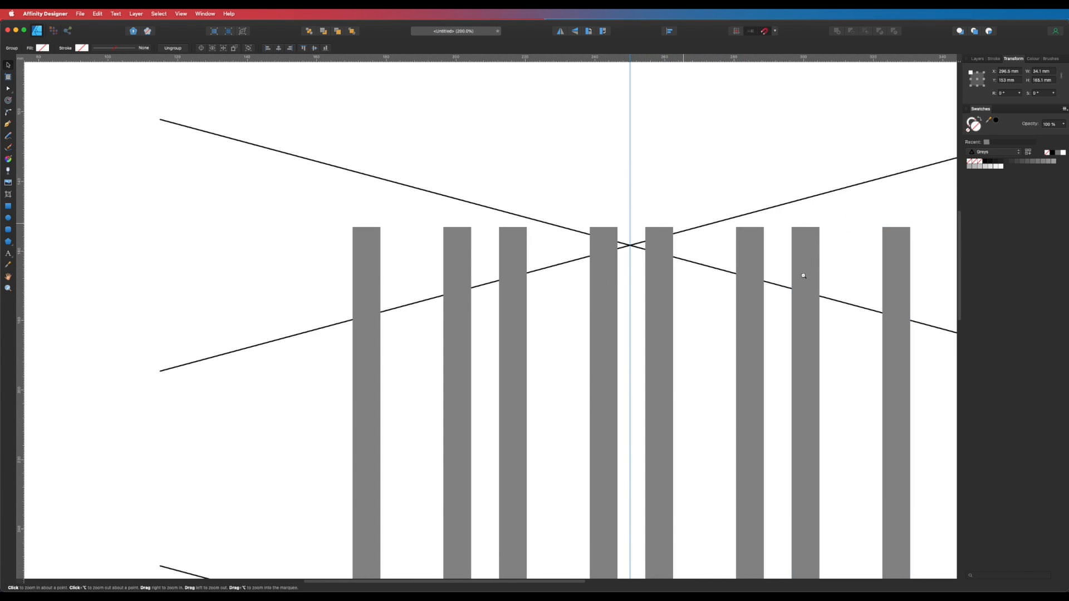
alt+super+click(801, 270)
drag(755, 351, 623, 247)
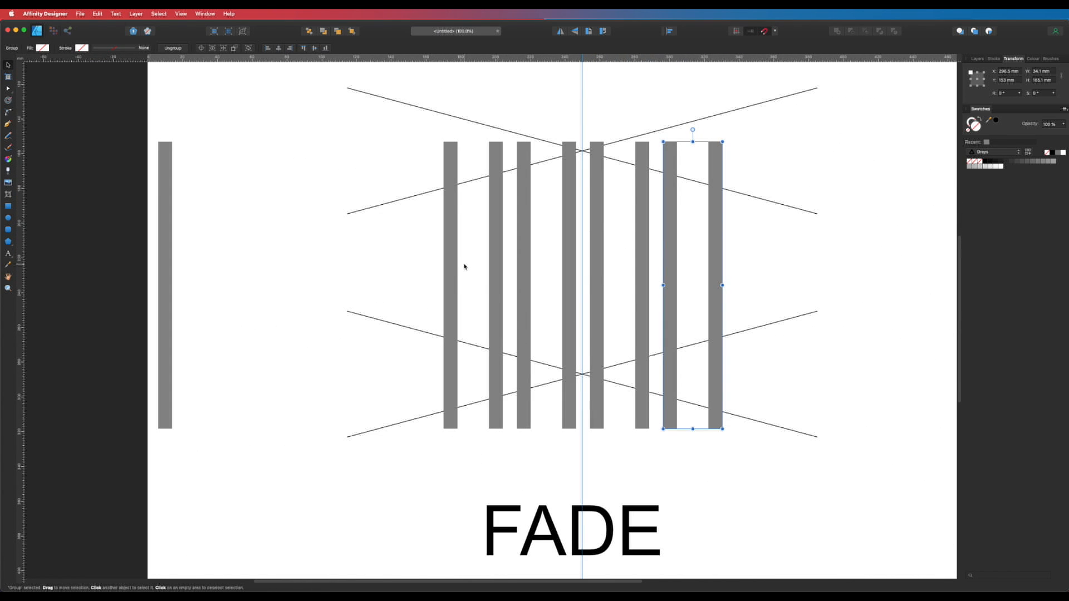
click(787, 251)
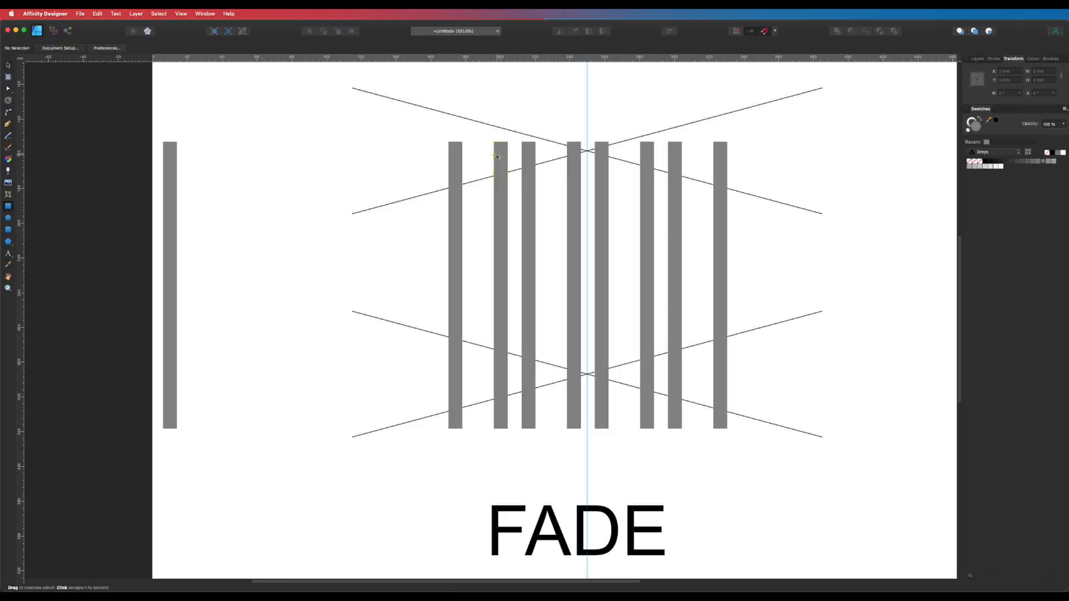
- Draw a rectangle about 15 mm wide and 128 mm tall against the left ends of the two rising lines, spanning the height between them
click(504, 158)
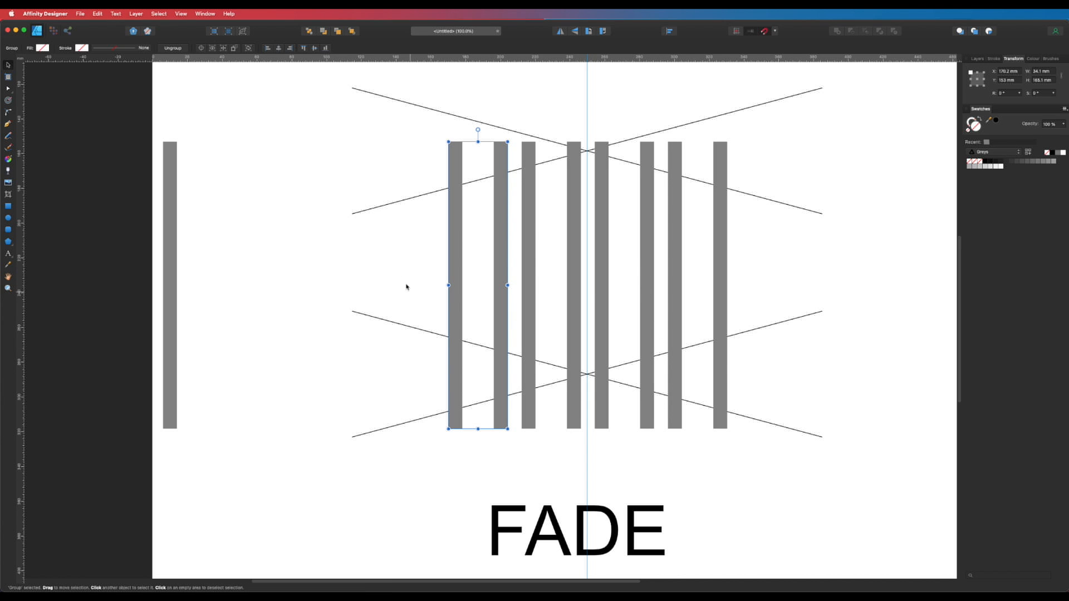
key(m)
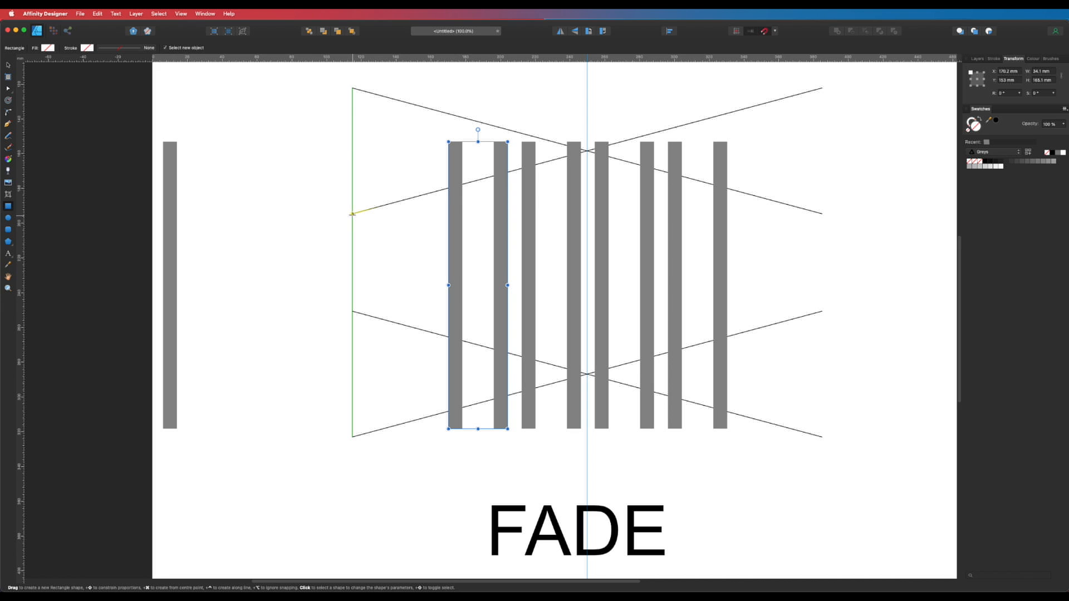
drag(352, 214, 326, 437)
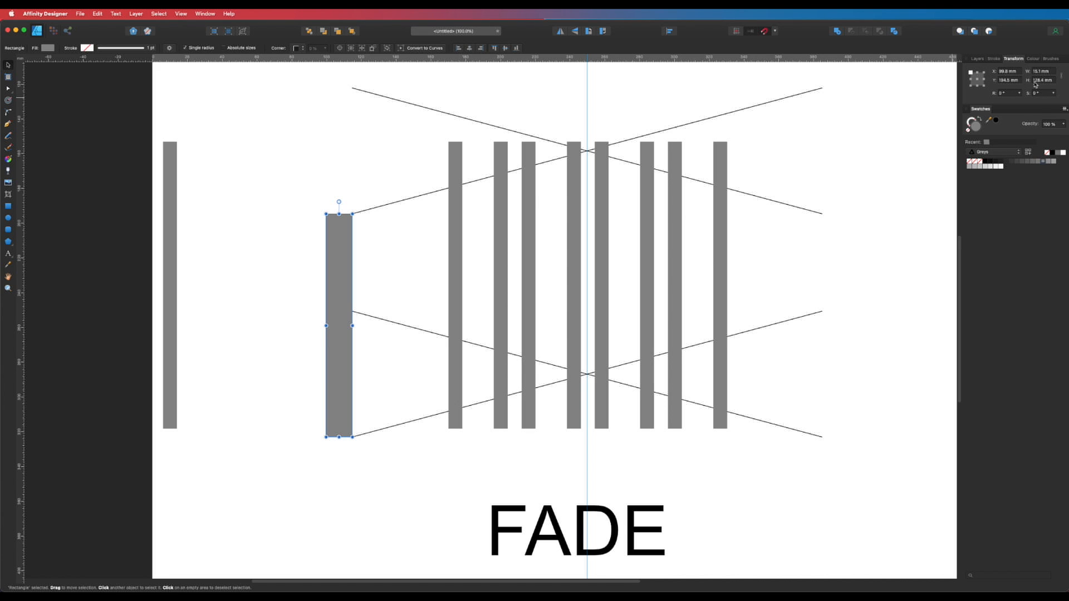
- Halve the measuring rectangle's height to 64.2 mm and clear the selection
click(1052, 79)
text(/2)
key(Return)
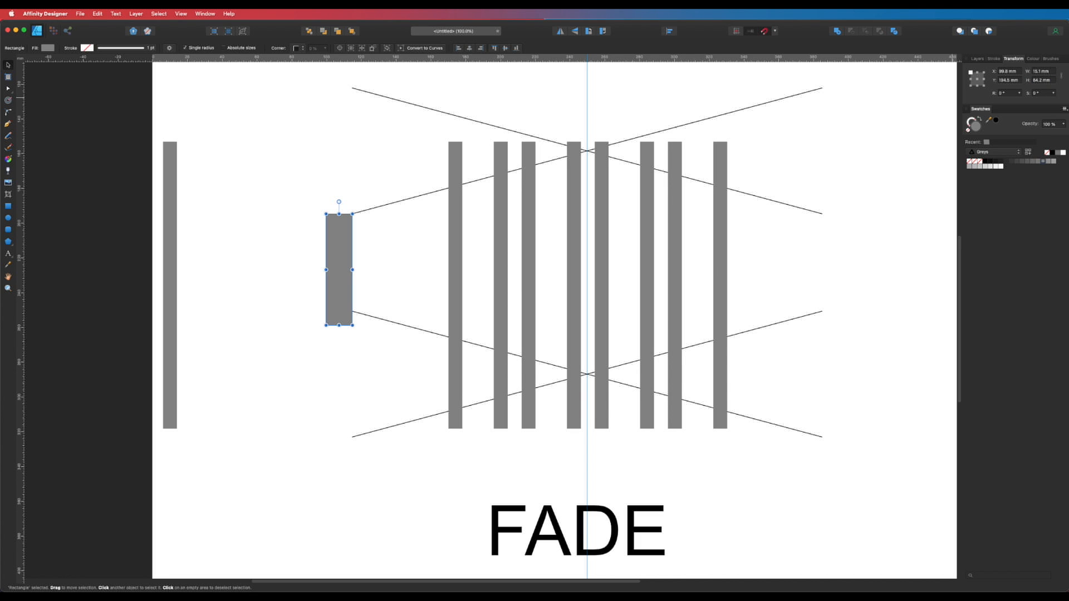
key(z)
click(340, 299)
key(v)
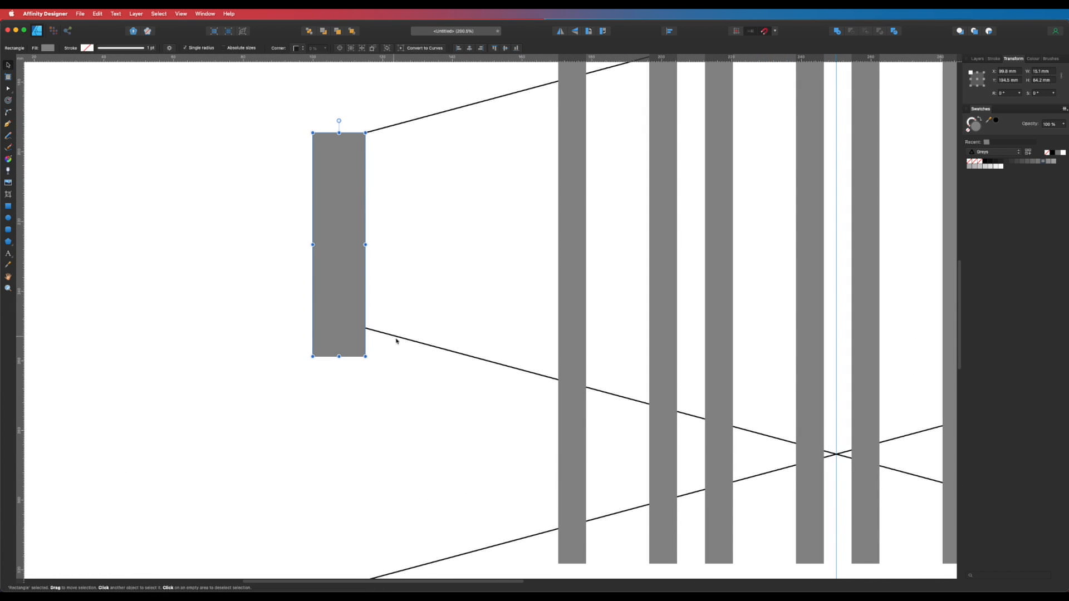
click(411, 194)
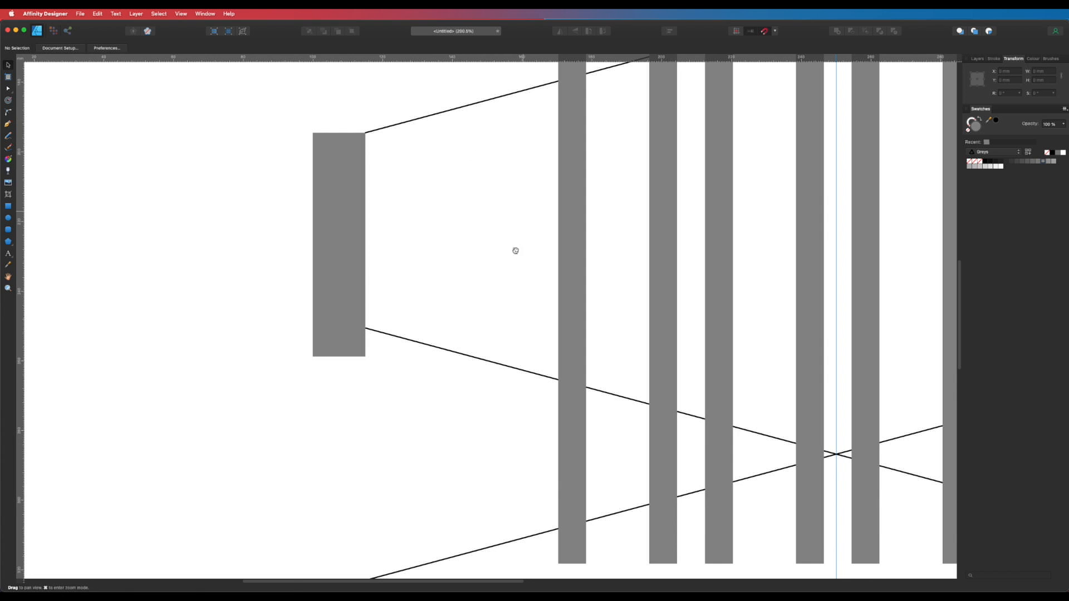
- Rename the upper rising guide line inside the guide-line group as "Top 1" and clear the selection
key(super+1)
click(413, 193)
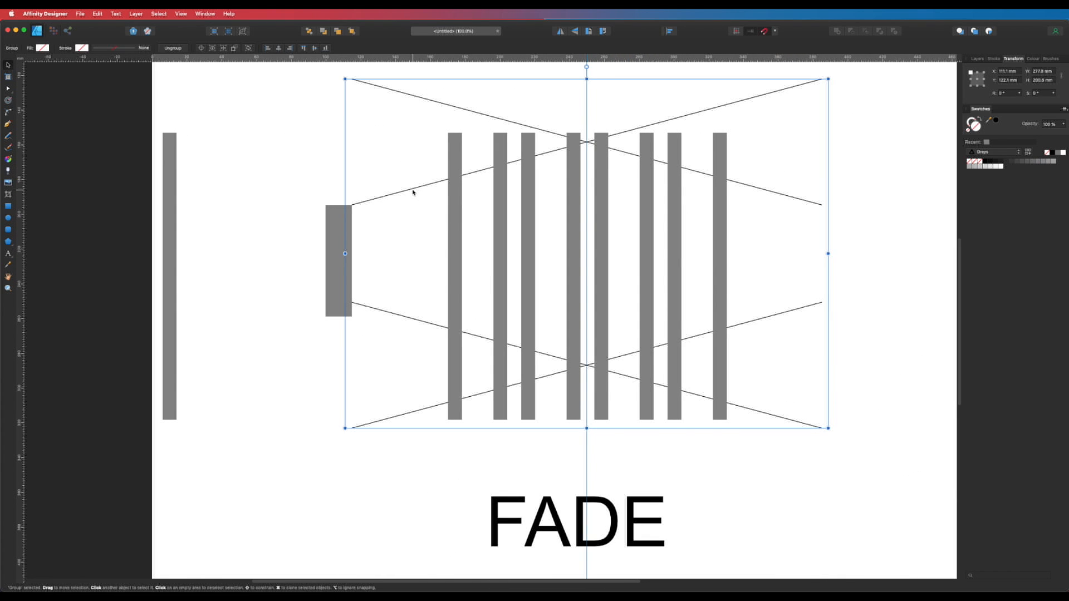
click(978, 59)
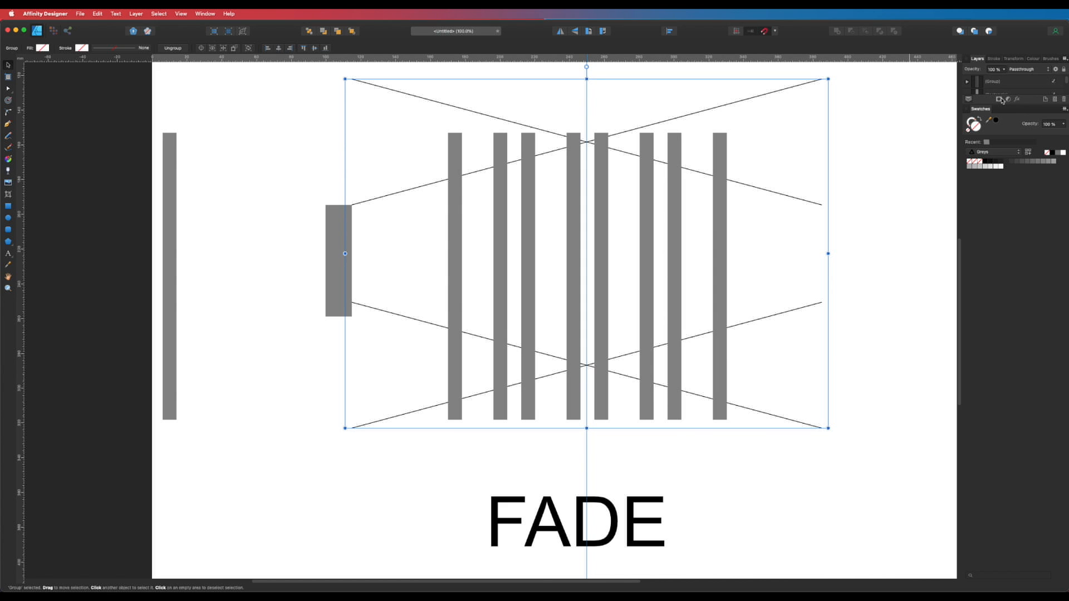
drag(1003, 103, 1003, 322)
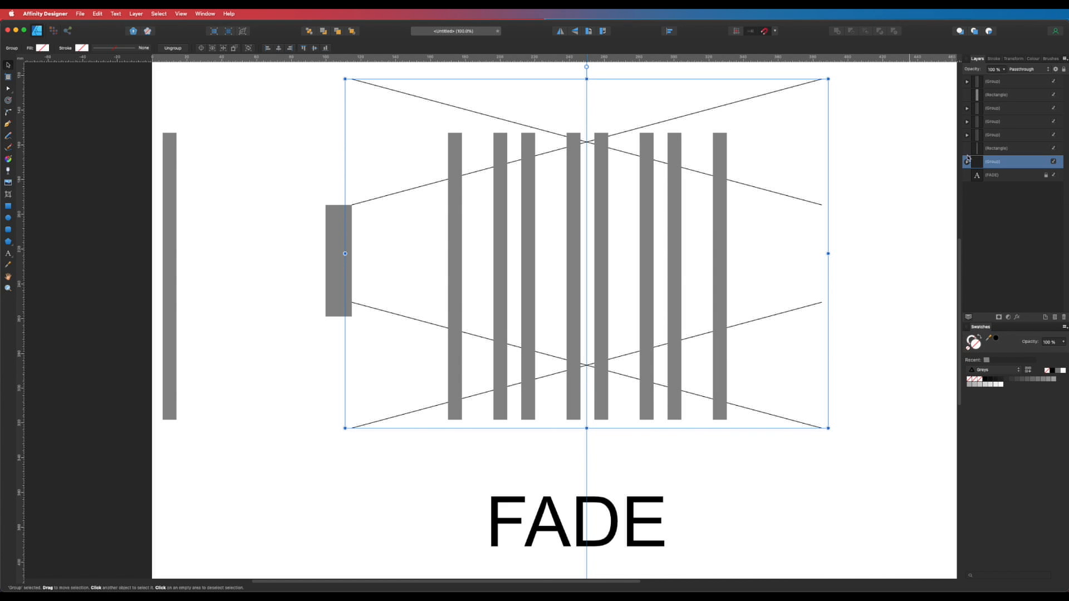
click(967, 162)
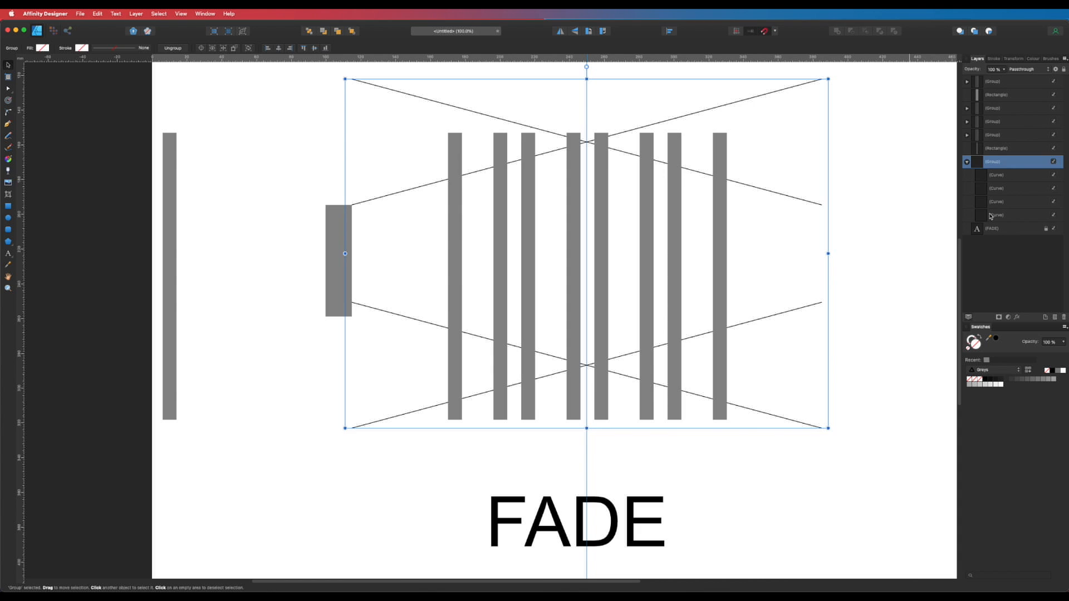
click(992, 216)
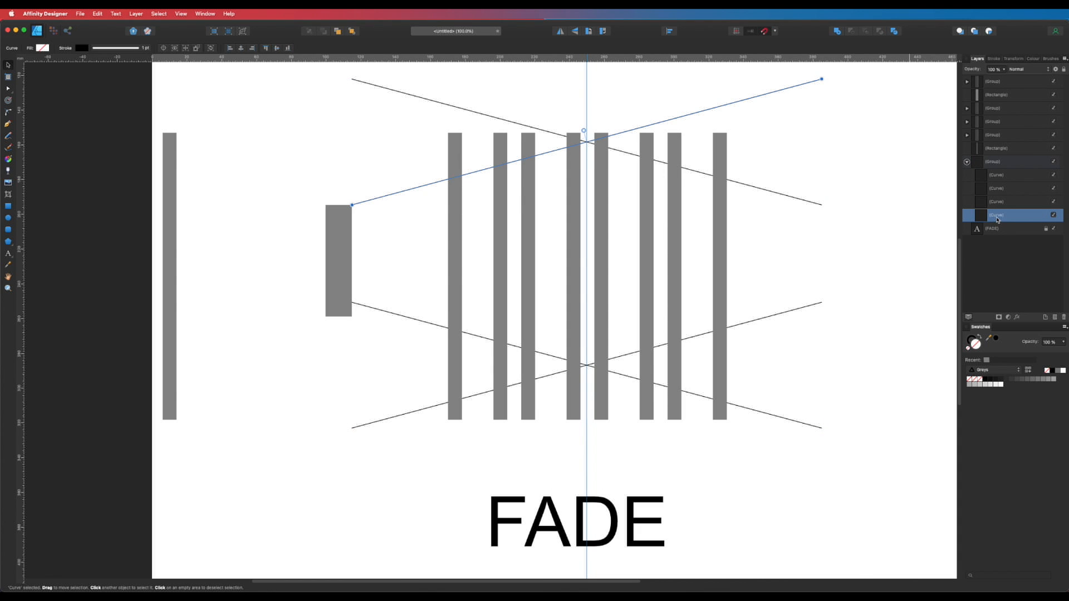
double_click(997, 218)
text(Top 1)
key(Return)
click(368, 175)
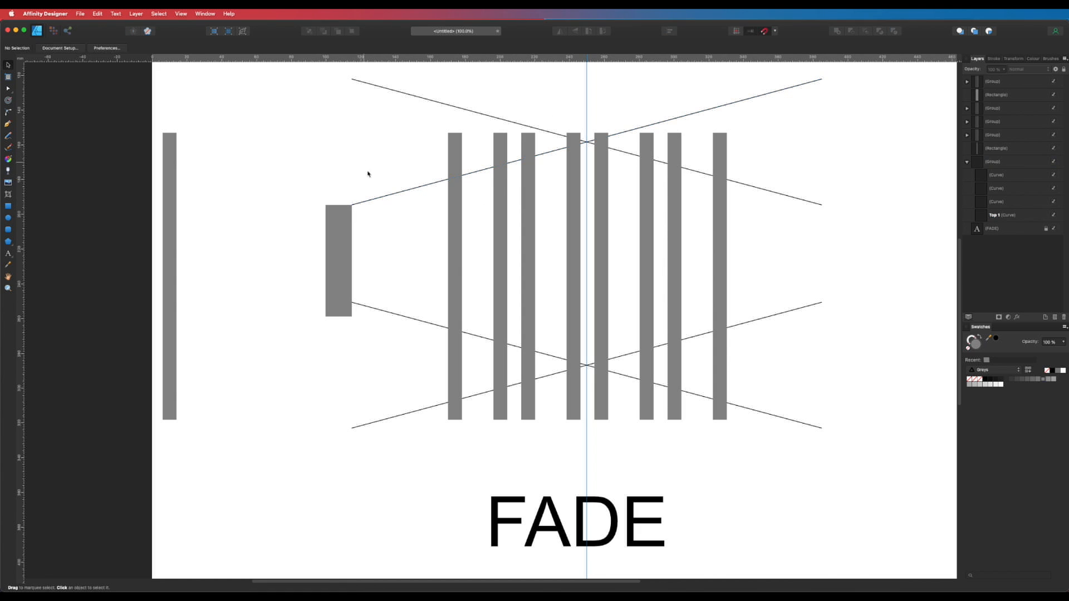
- Duplicate the "Top 1" line and move the copy down to the lower right corner of the half-height rectangle
click(381, 200)
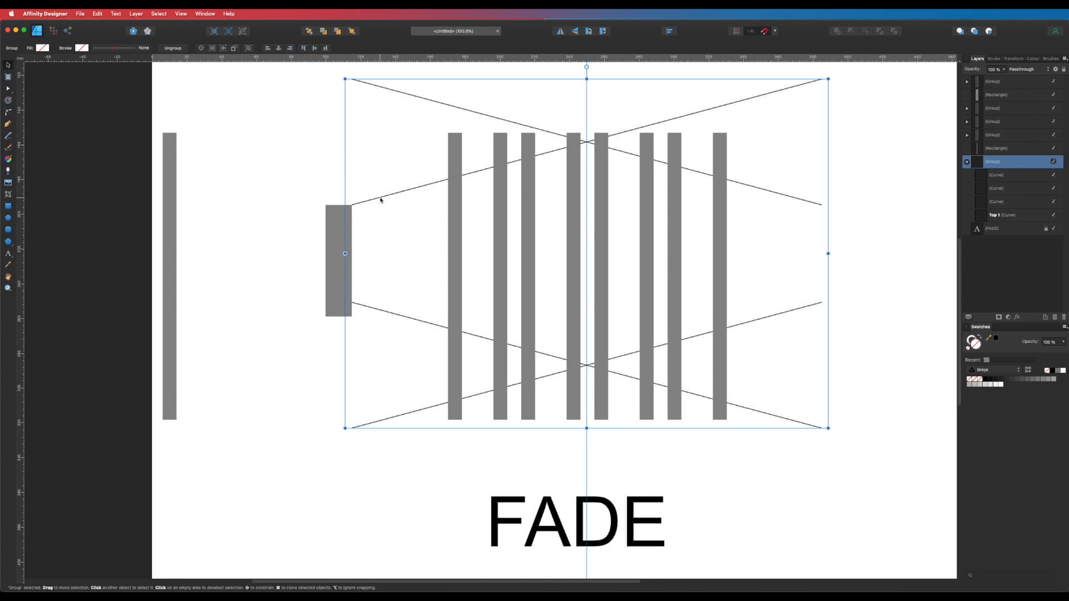
click(993, 216)
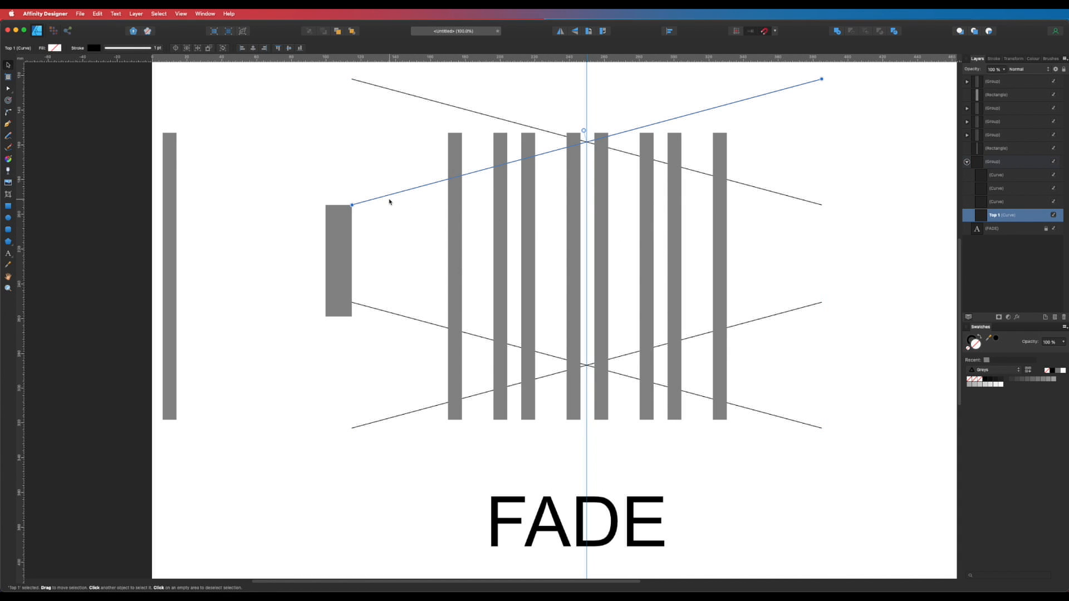
drag(389, 202, 513, 373)
click(380, 353)
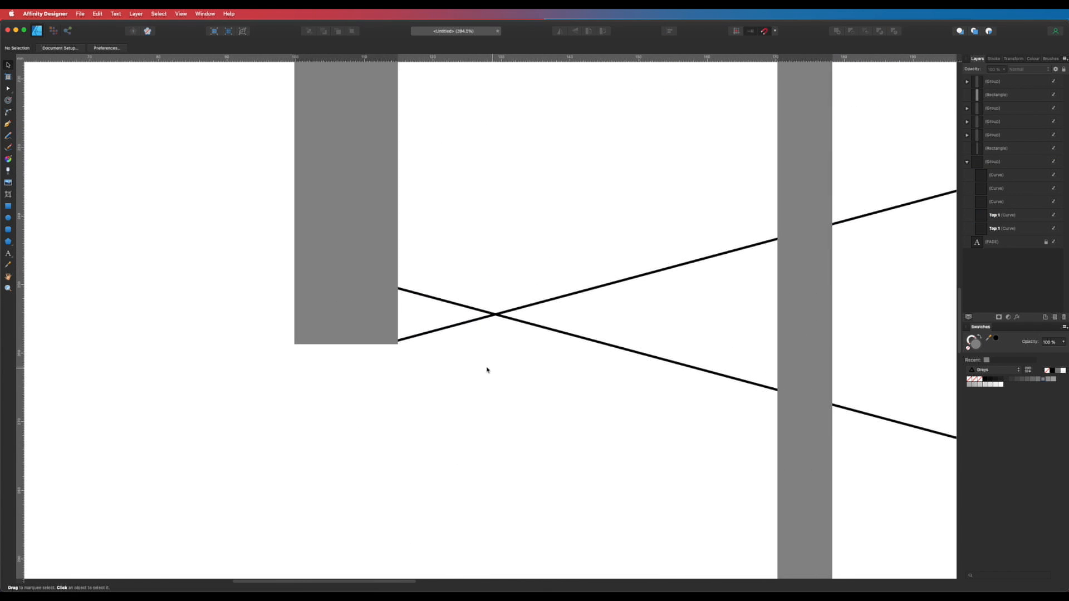
- Rename the duplicated line as "Middle" and align its left end exactly with the rectangle's lower right corner
click(433, 334)
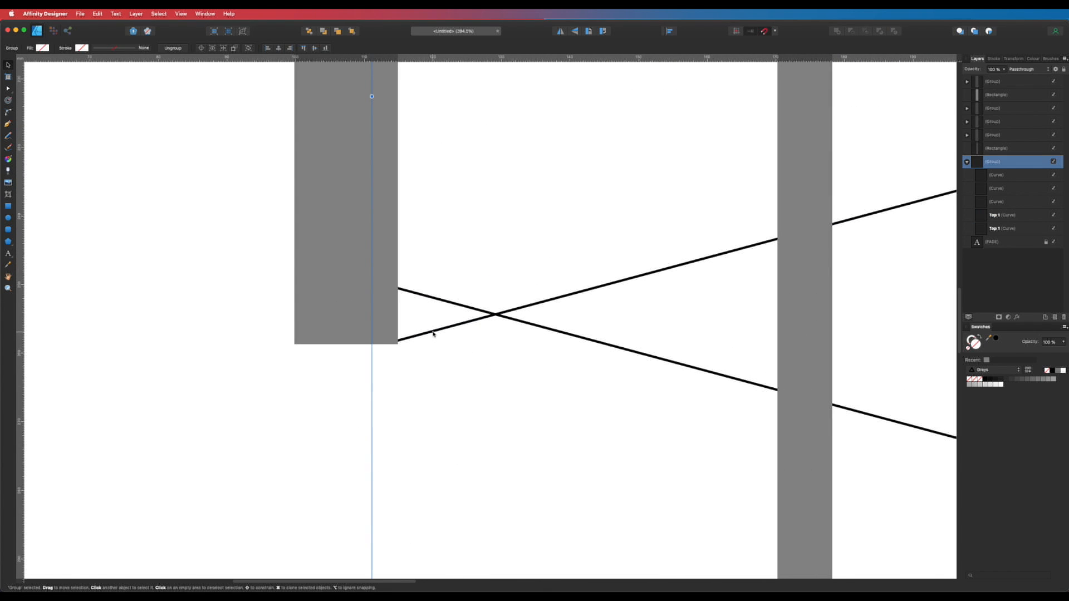
click(997, 228)
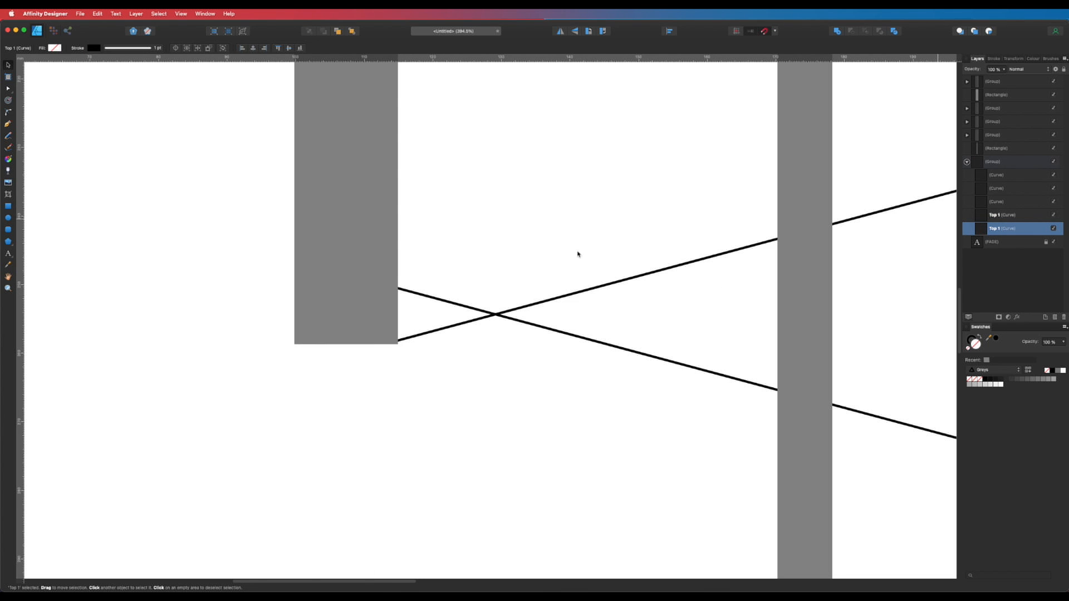
click(995, 217)
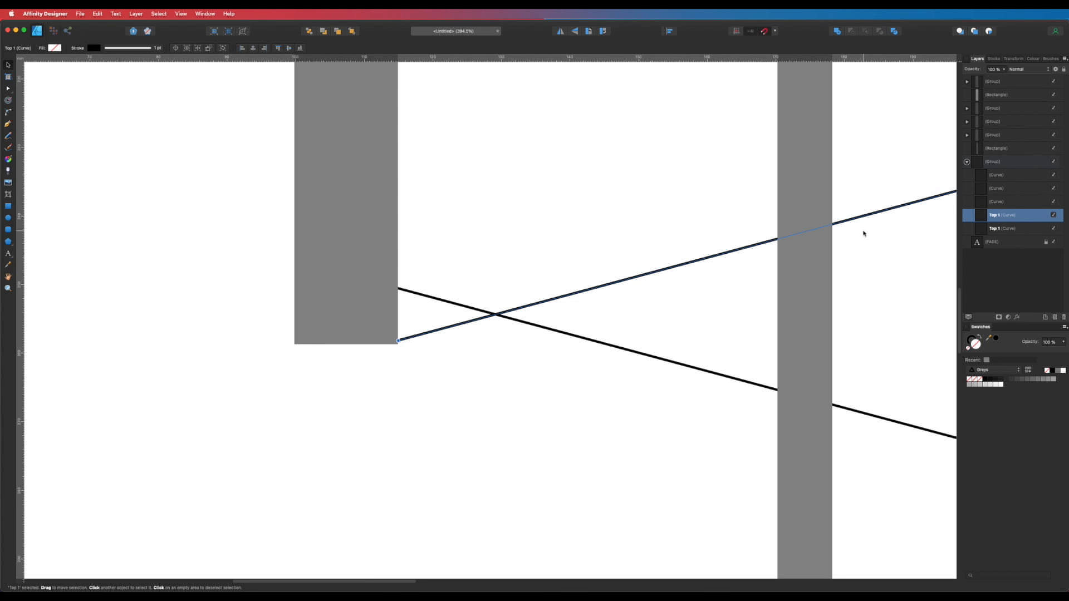
double_click(998, 217)
text(Middle)
key(Return)
drag(410, 337, 413, 344)
click(426, 352)
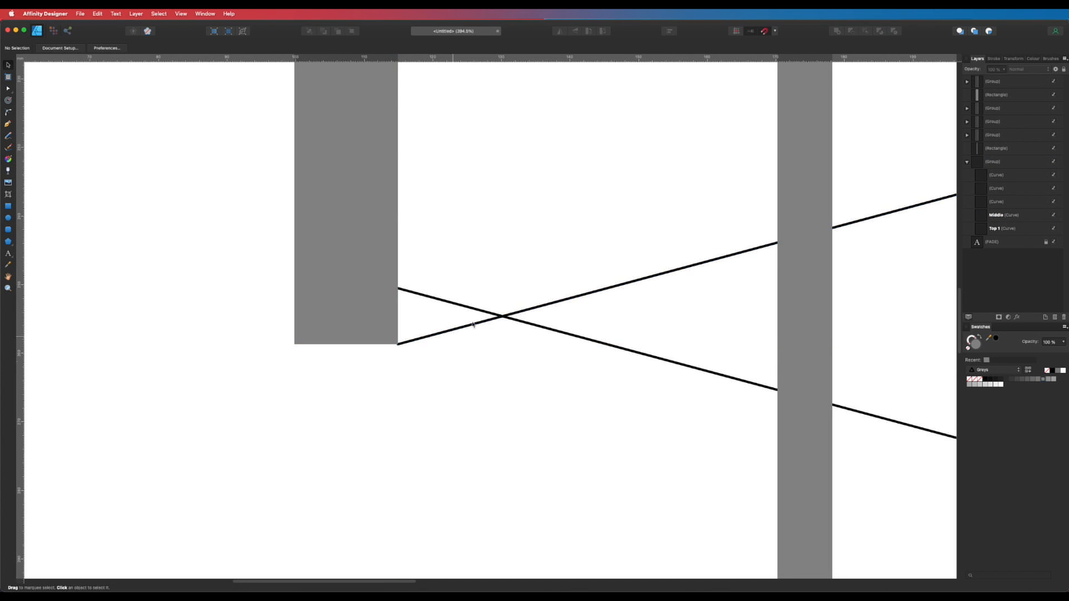
- Delete the half-height measuring rectangle beside the guide lines
alt+super+click(574, 282)
alt+super+click(685, 296)
alt+super+click(685, 296)
alt+super+click(685, 295)
key(v)
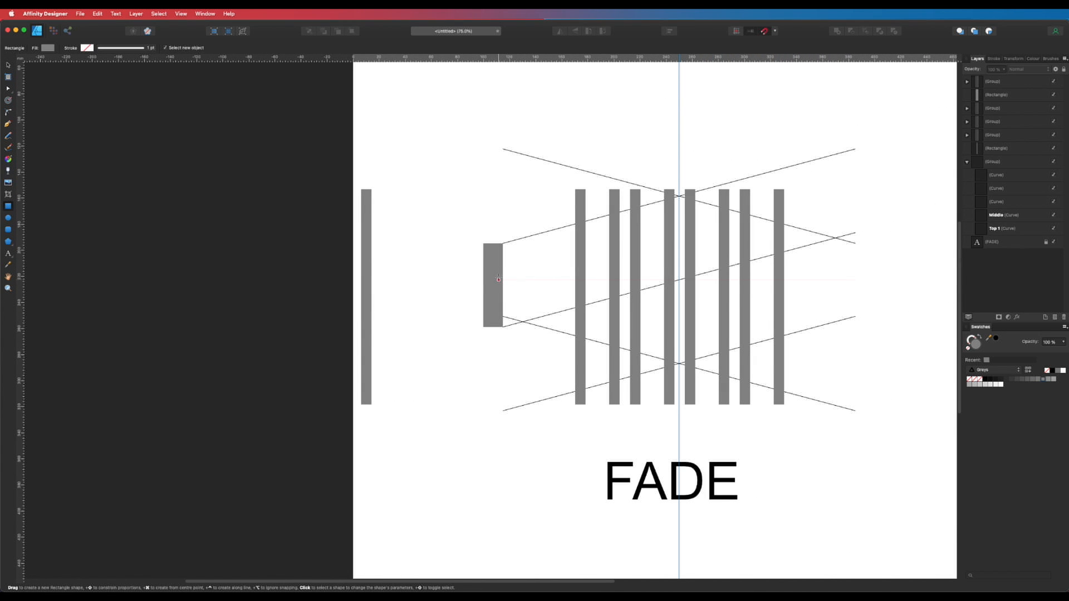
click(500, 280)
key(Delete)
- Duplicate the spare 8 mm vertical bar and place the copy between the spare bar and the first bar pair
drag(601, 307, 503, 288)
drag(617, 259, 726, 292)
click(798, 262)
key(m)
key(v)
click(469, 234)
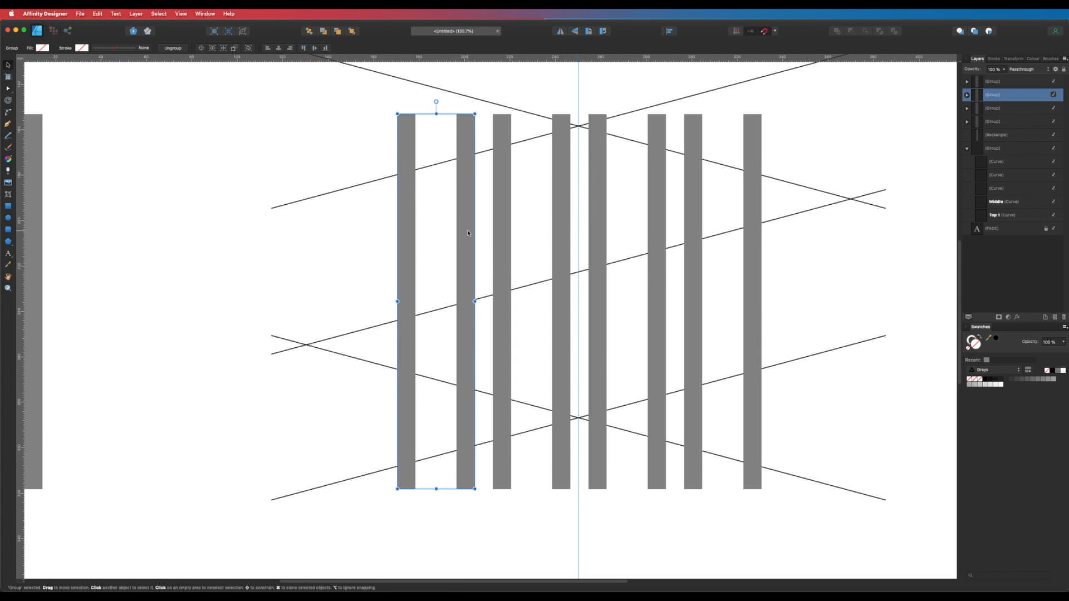
click(77, 230)
scroll(76, 230, left, 3)
click(70, 240)
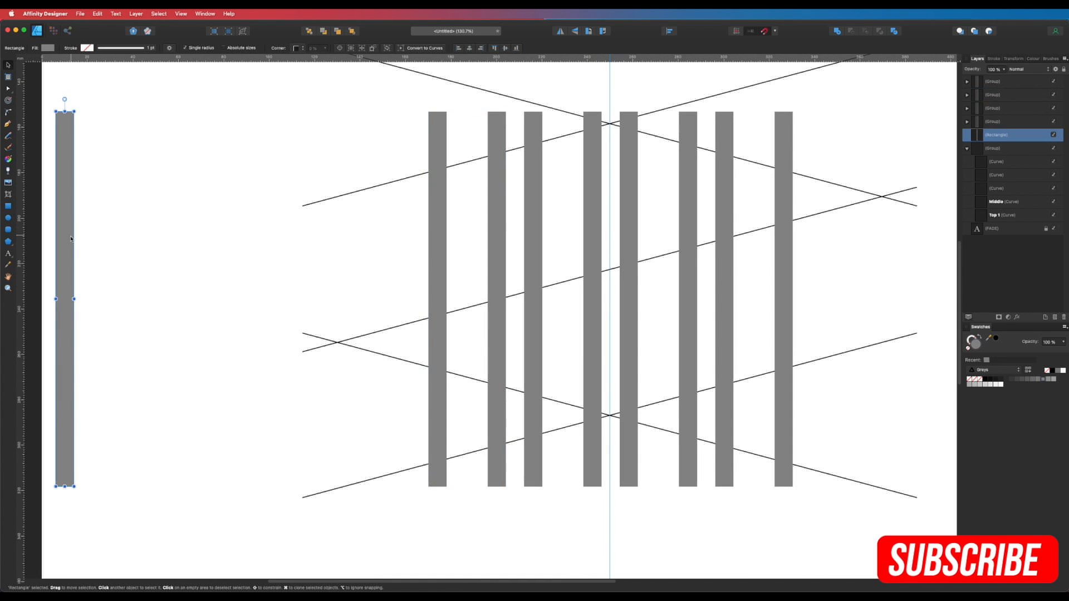
drag(66, 243, 344, 271)
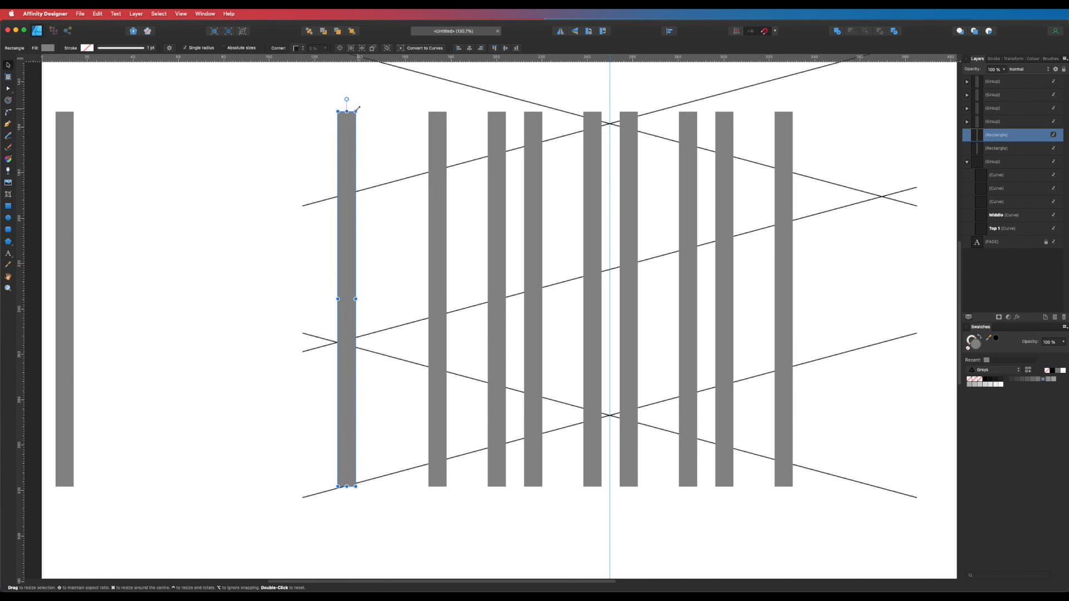
- Rotate the copied bar to -90° and shorten it to about 46.5 mm, starting at the first pair's left edge
drag(358, 107, 477, 301)
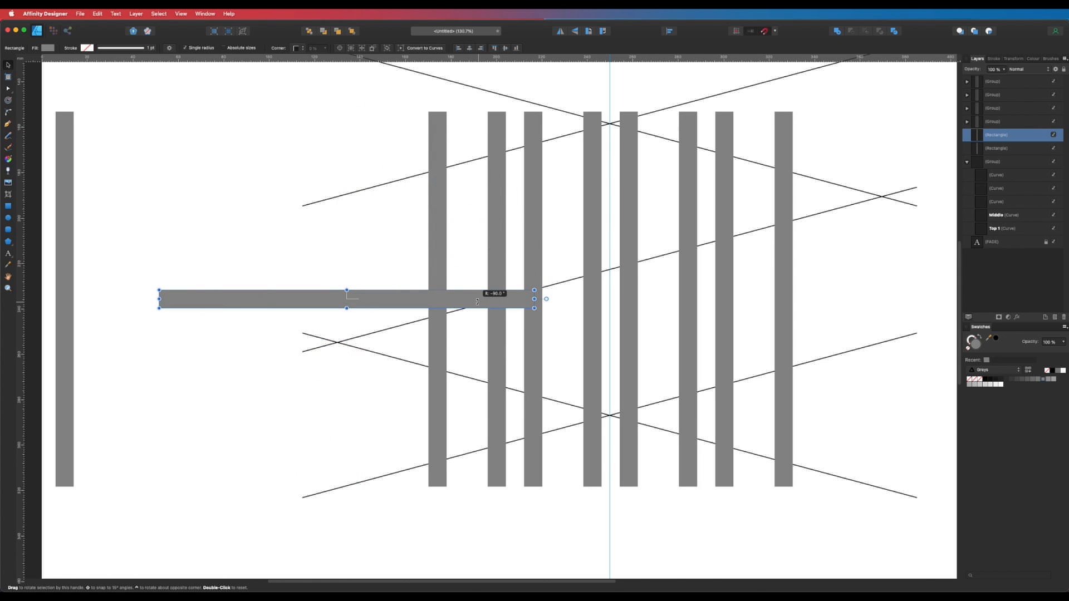
drag(161, 303, 428, 299)
scroll(508, 325, up, 5)
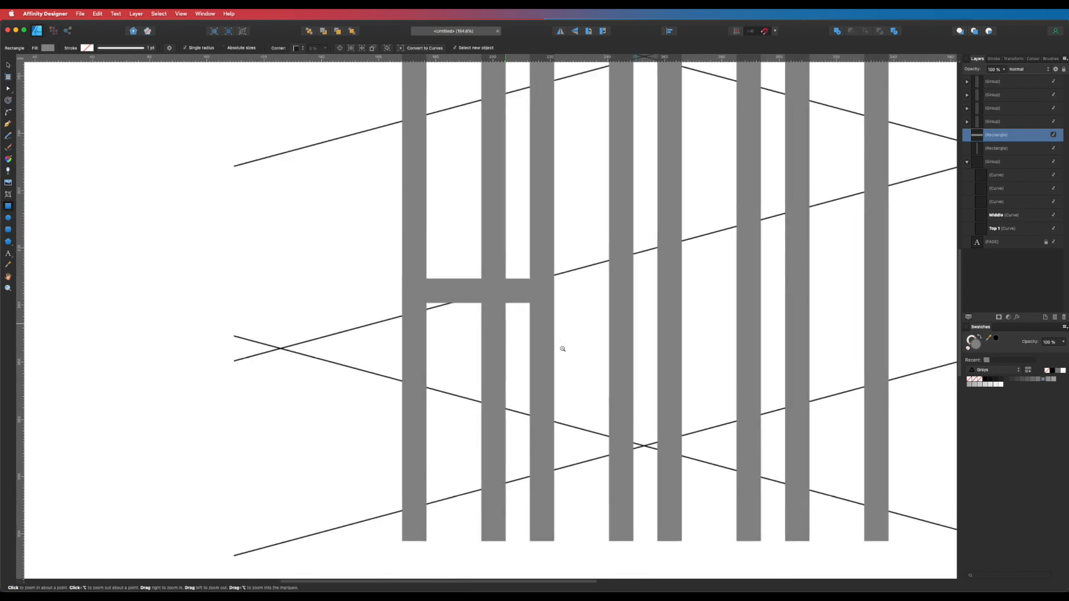
key(v)
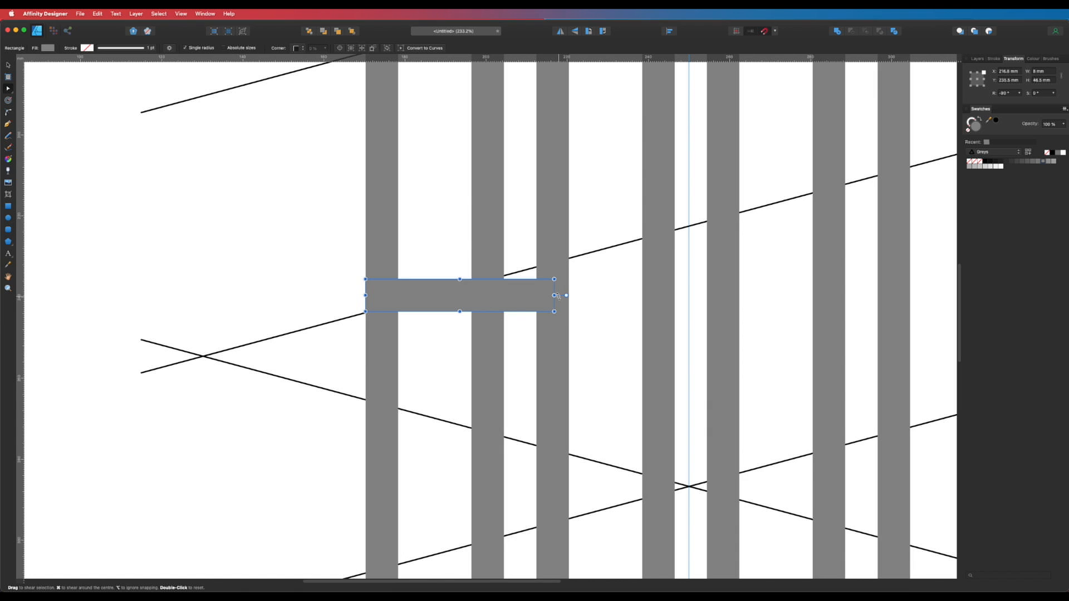
- Shear the horizontal bar upward and set its shear to 15° so its lower edge follows the middle guide line
drag(558, 296, 557, 249)
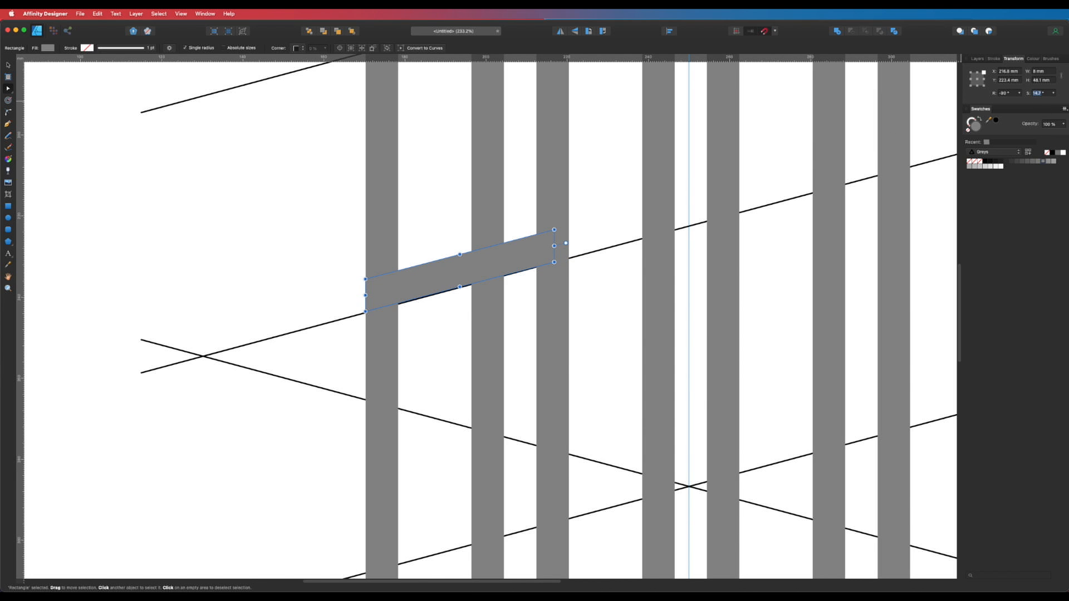
key(Return)
key(v)
click(331, 327)
key(a)
click(433, 277)
key(space)
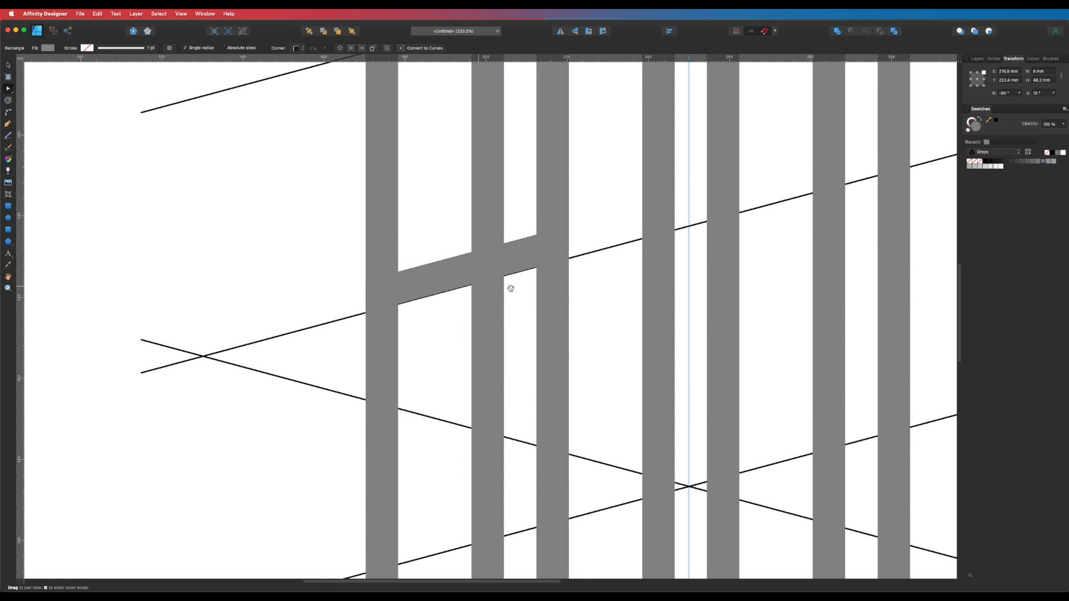
key(super+1)
click(408, 287)
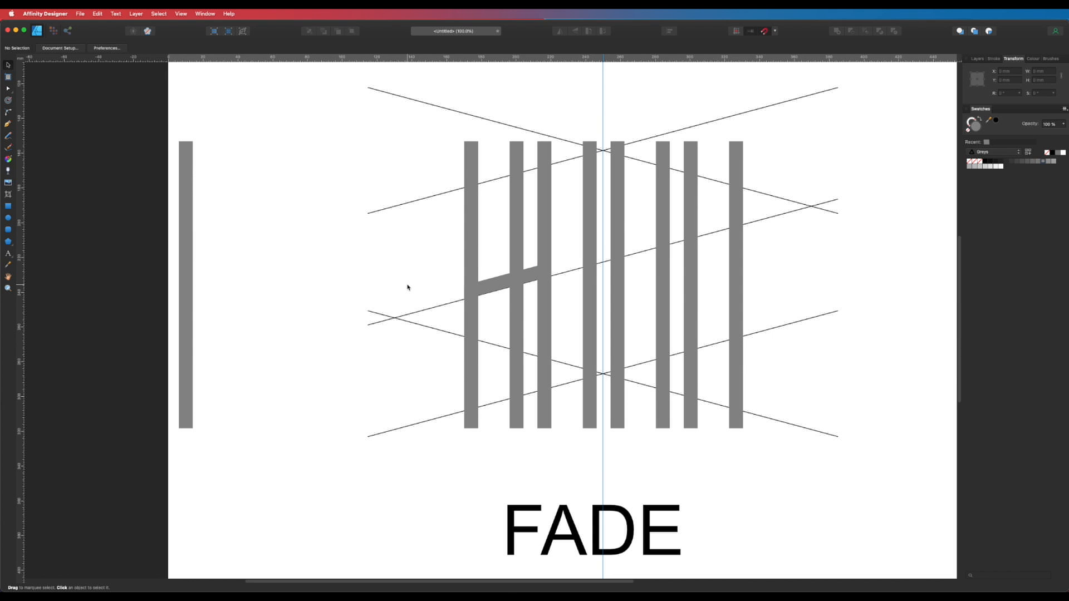
click(488, 288)
key(super+plus)
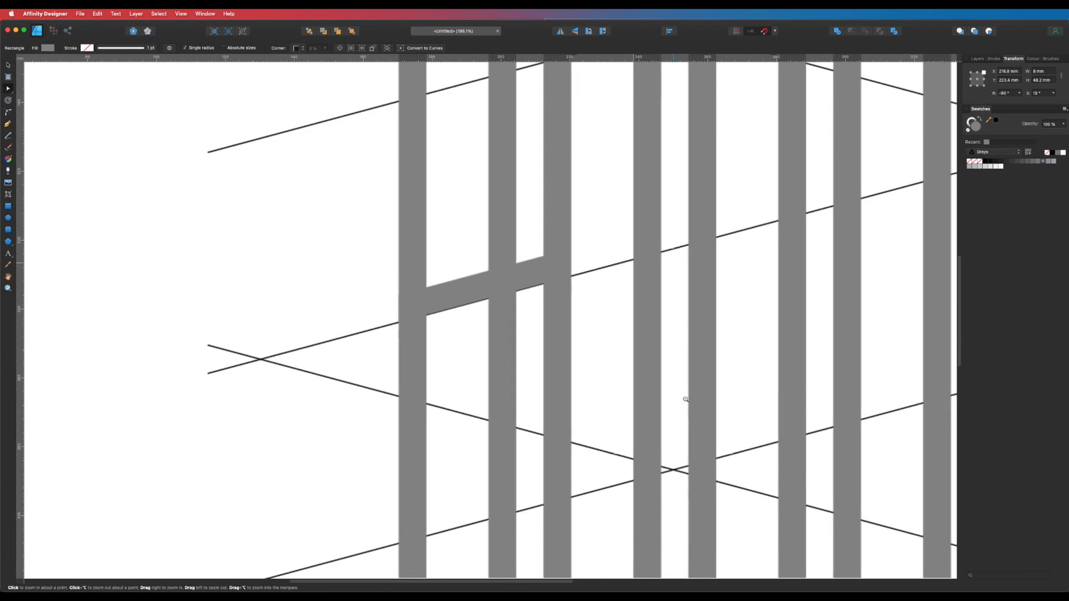
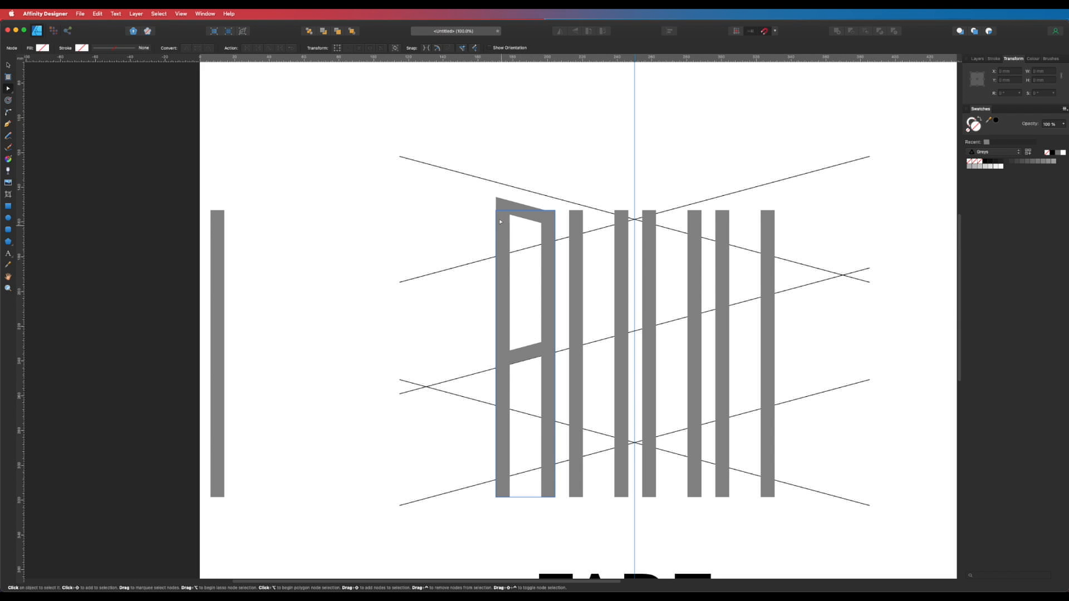
- Delete the right bar of the first bar pair from its group, keeping the left bar as the F's stem
key(v)
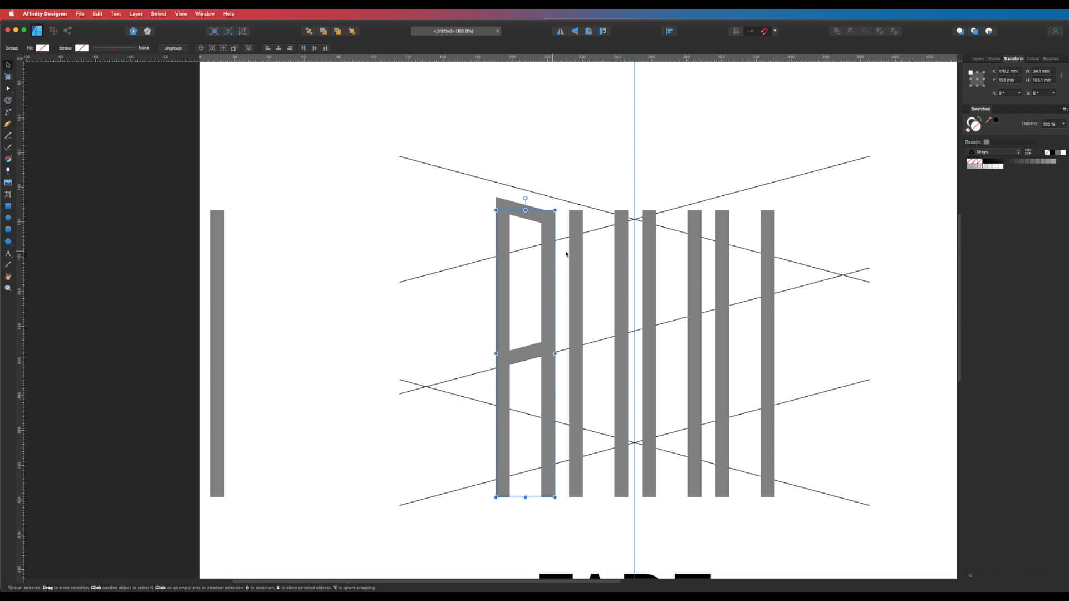
click(976, 59)
drag(1022, 104, 1019, 347)
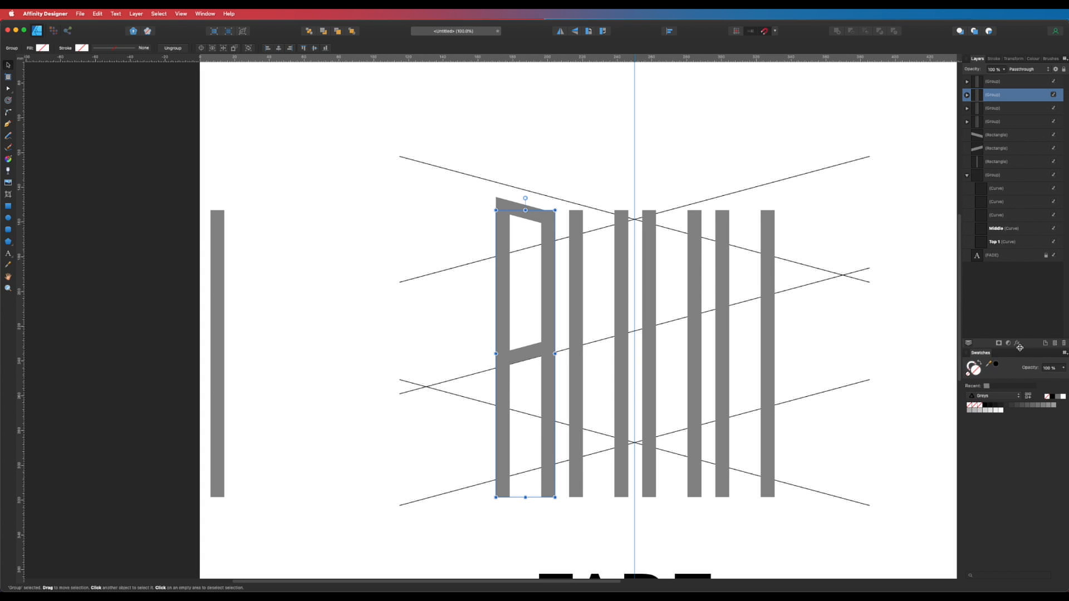
click(966, 95)
click(996, 122)
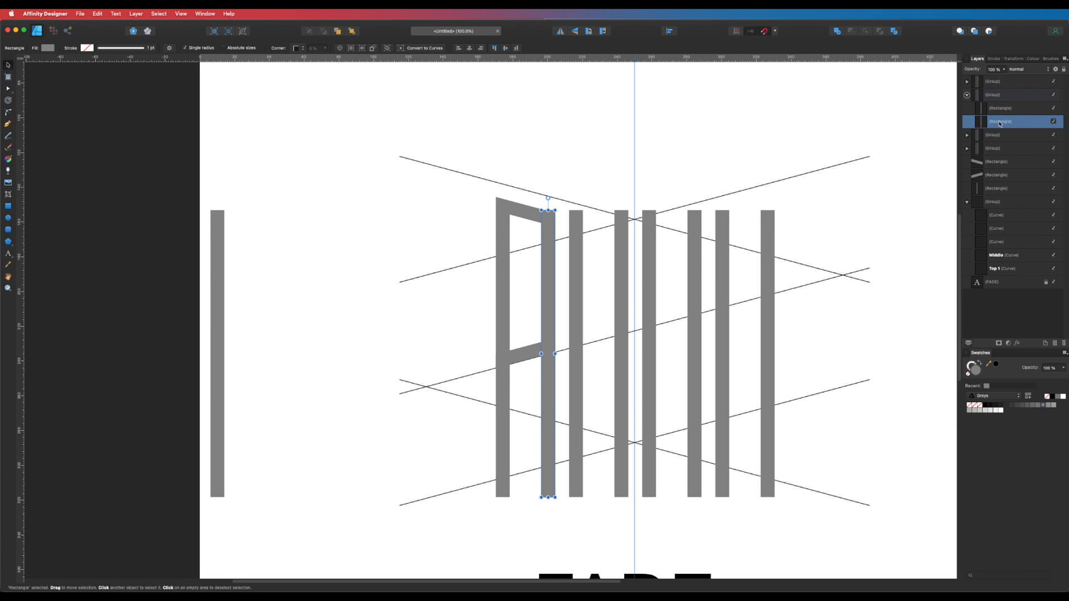
key(Delete)
- Duplicate the F's slanted top arm and place the copy across the tops of the second bar pair
key(a)
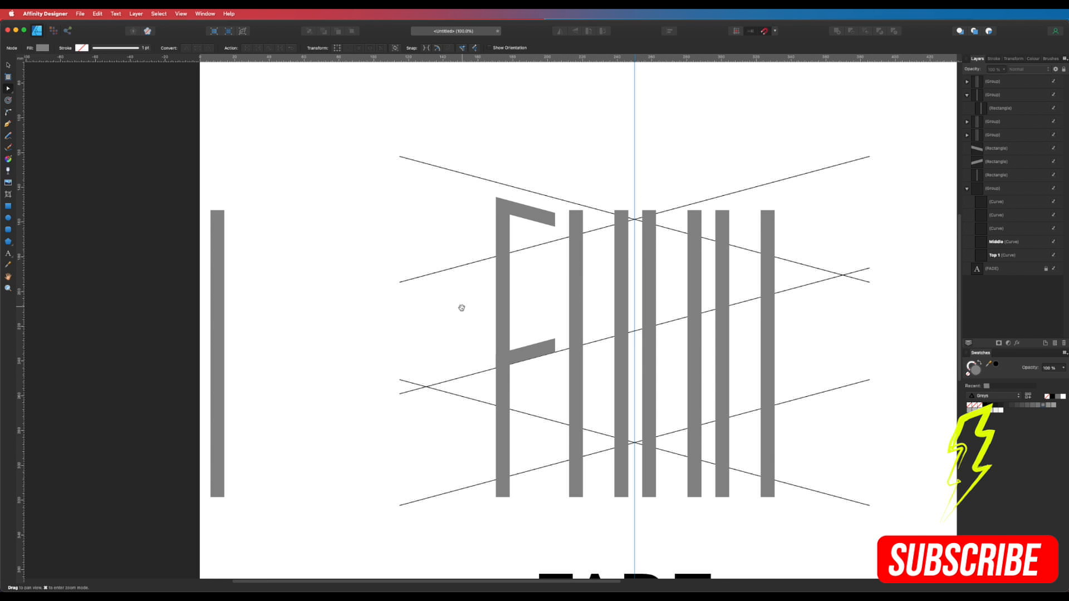
drag(461, 308, 439, 285)
key(v)
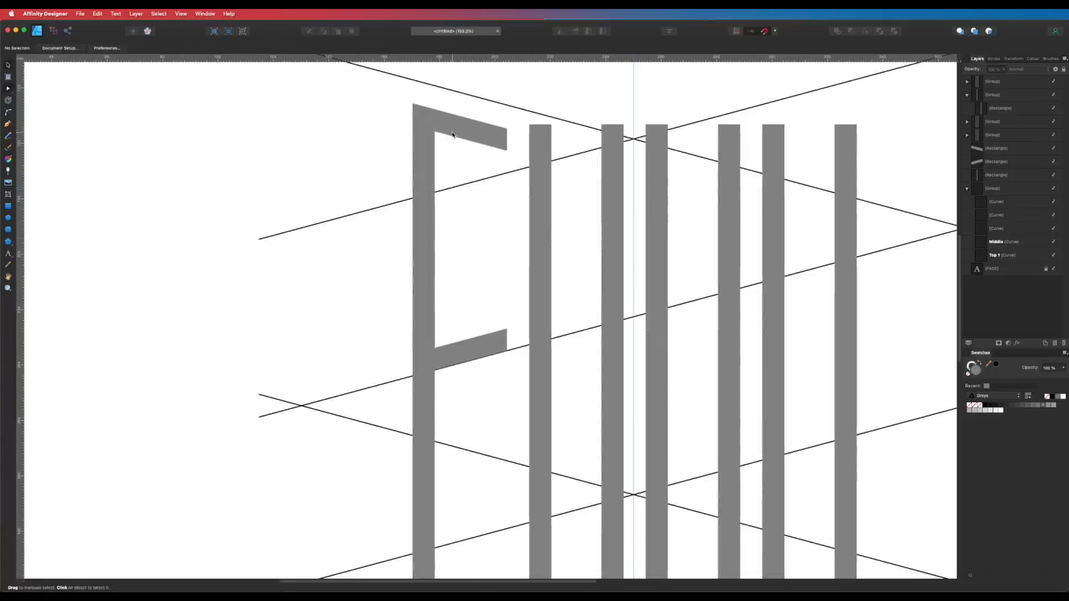
click(457, 136)
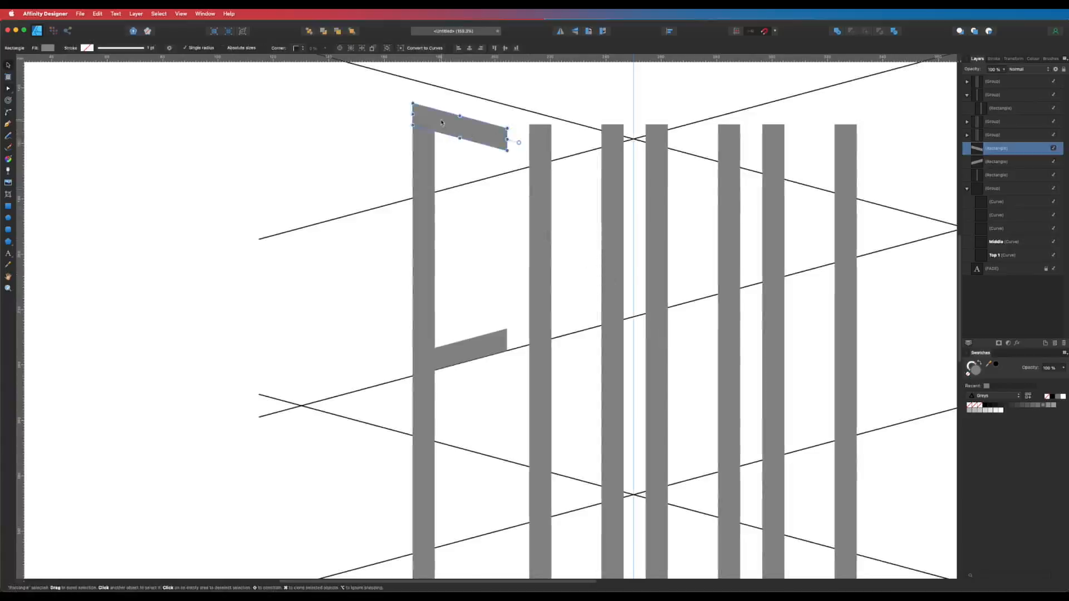
drag(440, 117, 558, 123)
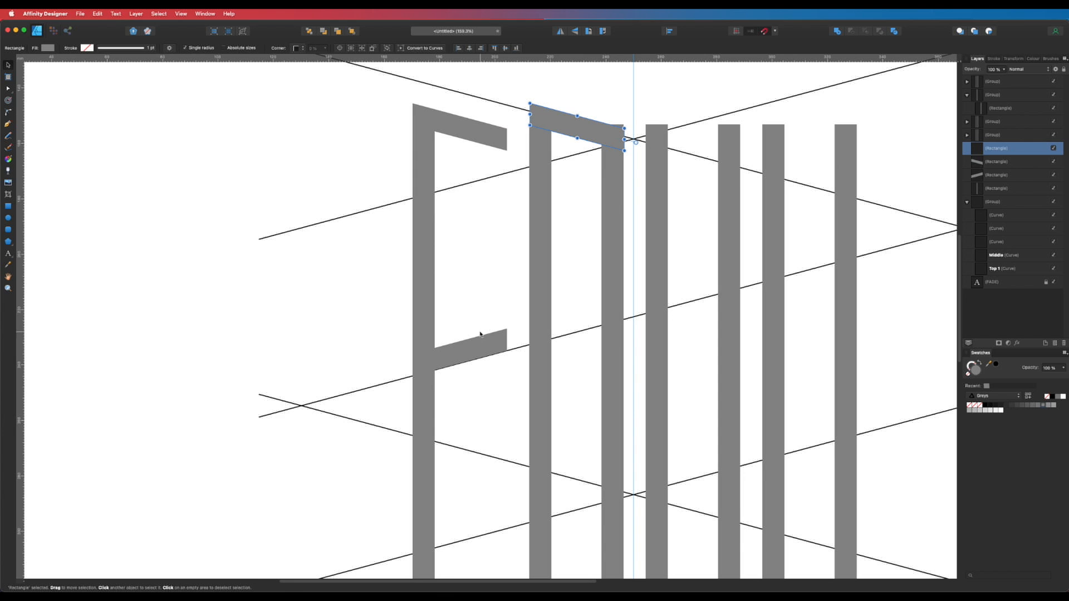
- Duplicate the F's slanted middle arm and place the copy across the second bar pair, with its lower edge on the middle guide line
click(473, 355)
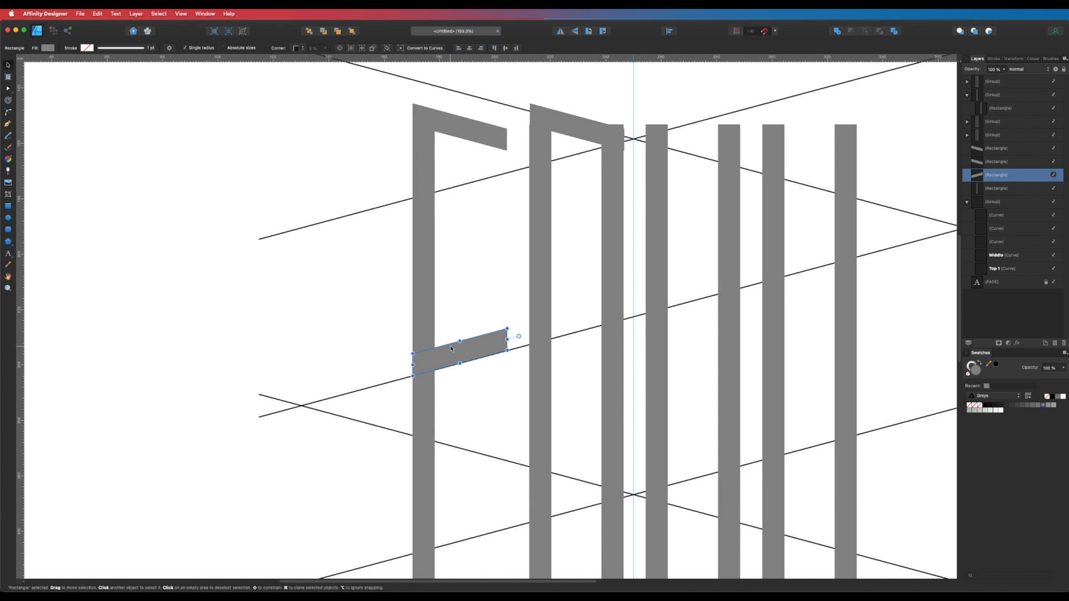
drag(454, 361, 573, 356)
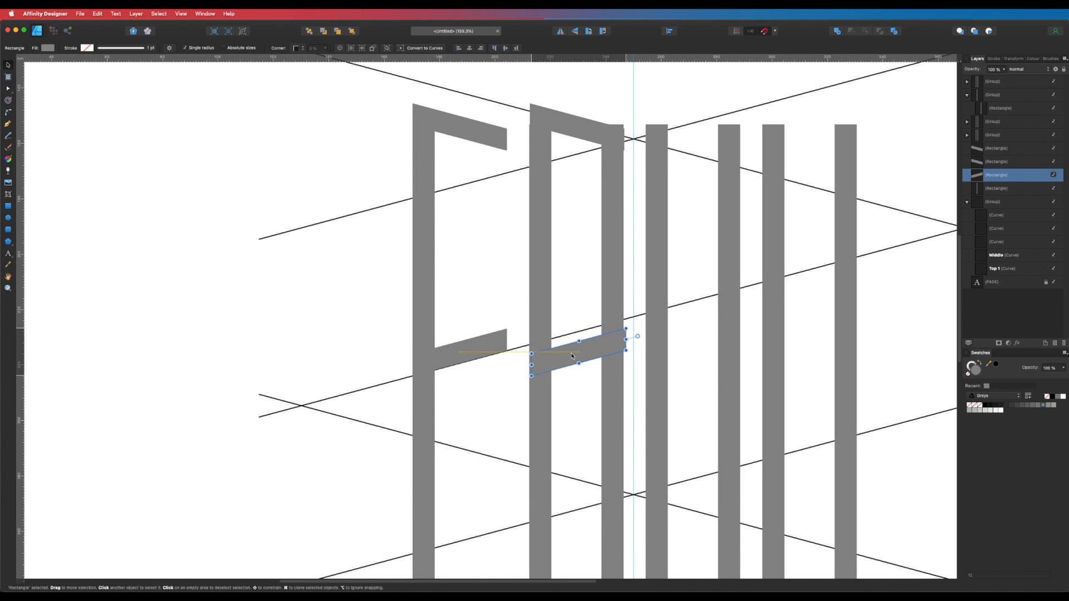
drag(570, 355, 570, 328)
scroll(570, 327, up, 6)
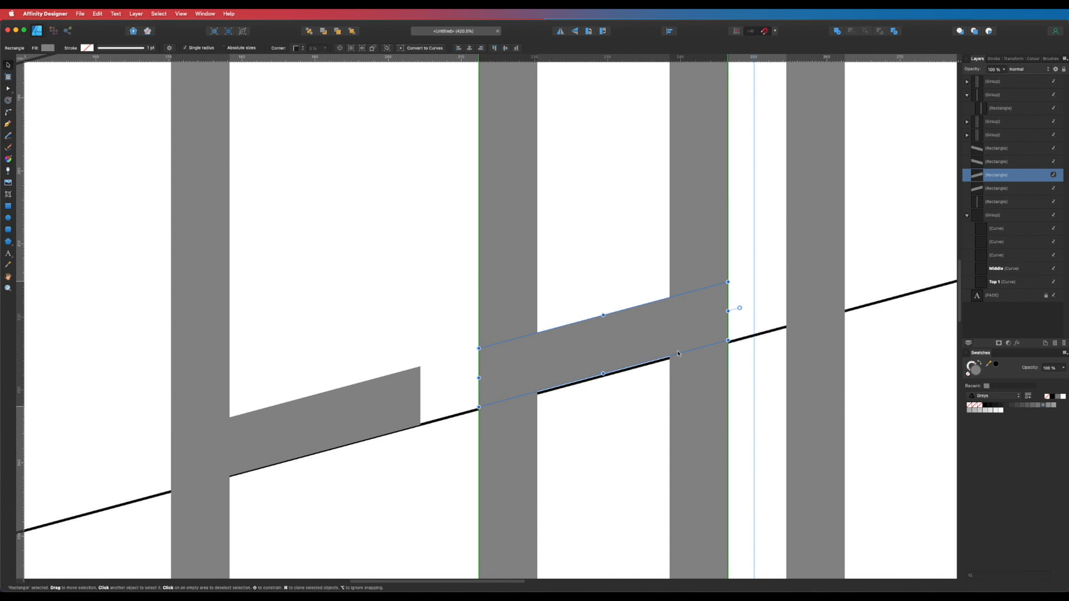
drag(677, 354, 678, 355)
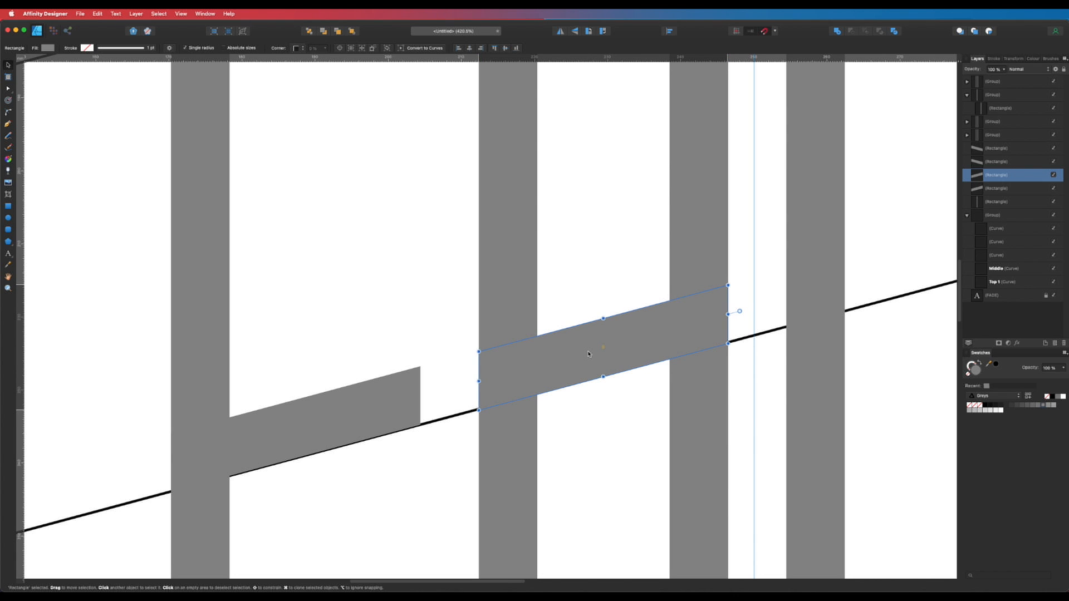
- Nudge the F's original middle arm down so its lower edge lies along the middle guide line
click(367, 418)
drag(367, 418, 368, 419)
click(386, 353)
alt+click(529, 385)
alt+click(641, 356)
alt+click(656, 353)
alt+click(654, 348)
drag(652, 329, 550, 374)
- Nudge the slanted top bar of the second pair so its ends line up with the pair's outer edges
key(a)
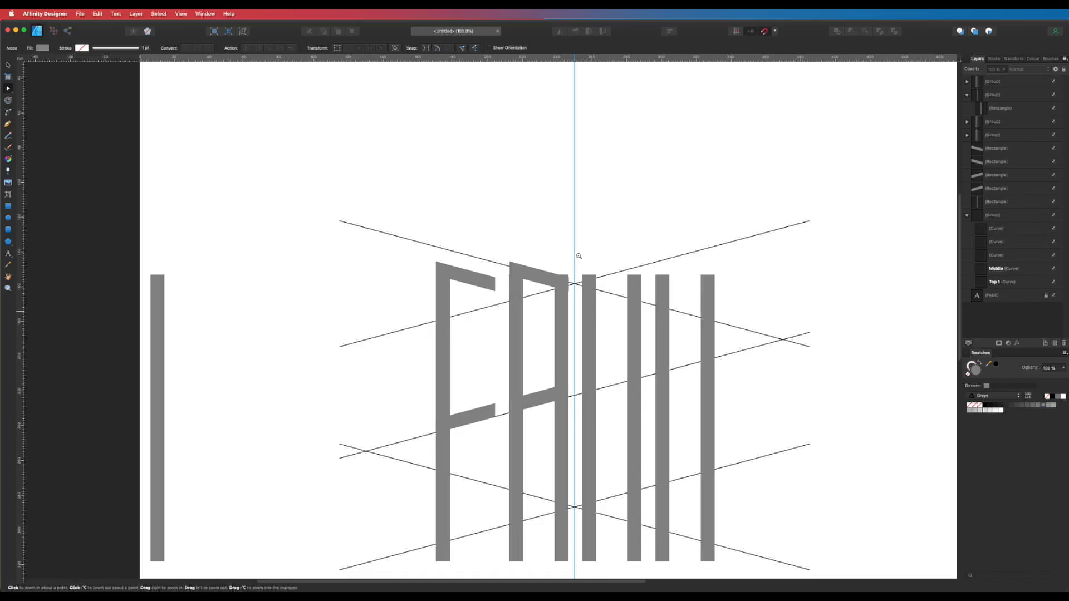
scroll(595, 323, up, 3)
click(626, 271)
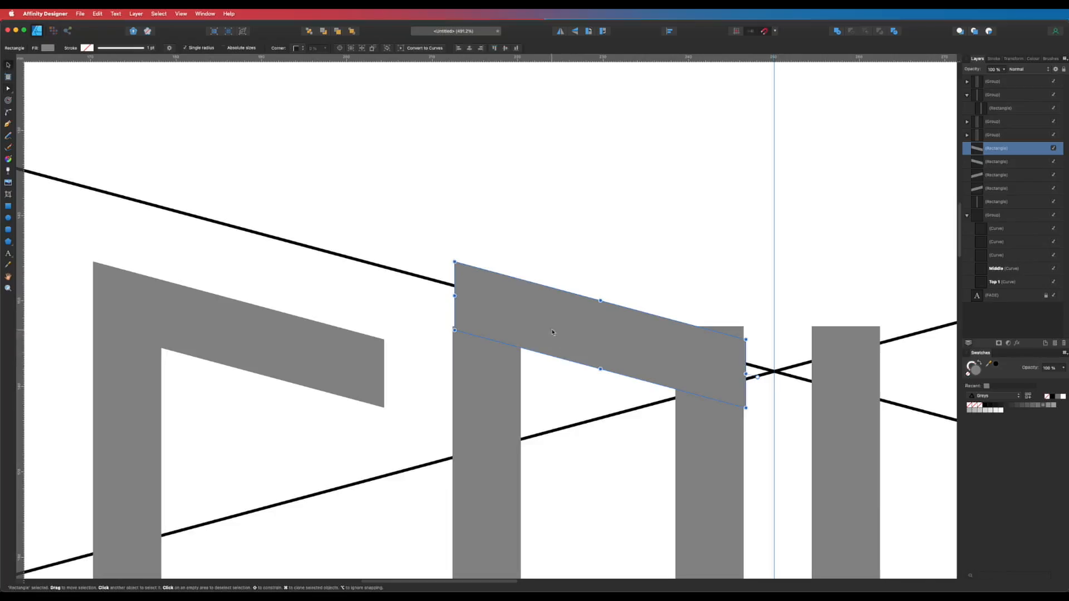
drag(552, 332, 548, 335)
click(543, 210)
drag(668, 378, 593, 323)
drag(658, 424, 619, 305)
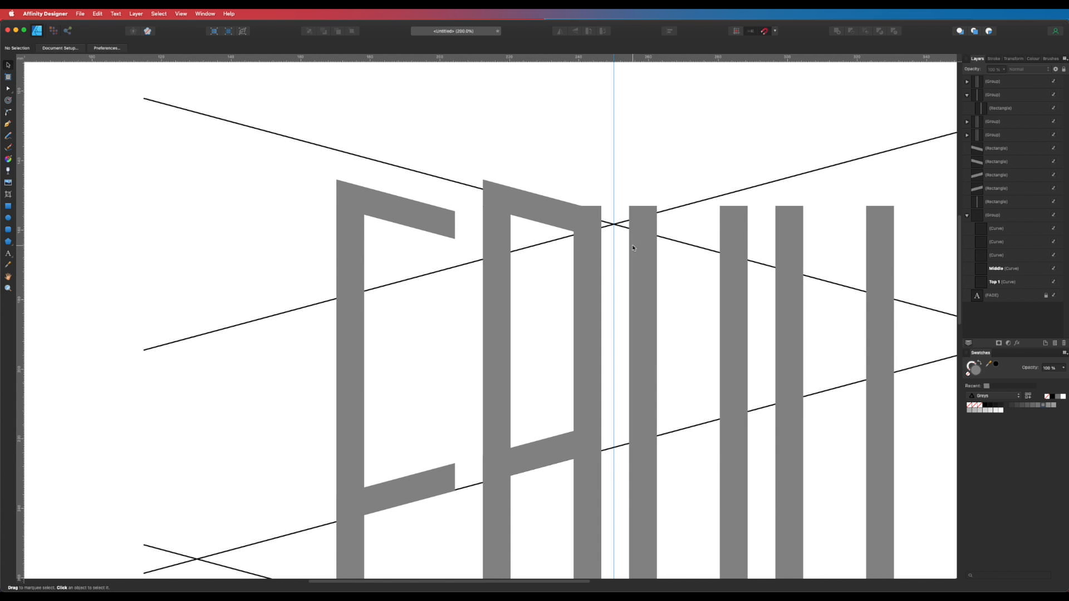
- Duplicate the A's slanted crossbar and place the copy across the tops of the third bar pair, following the rising guide line
key(super+1)
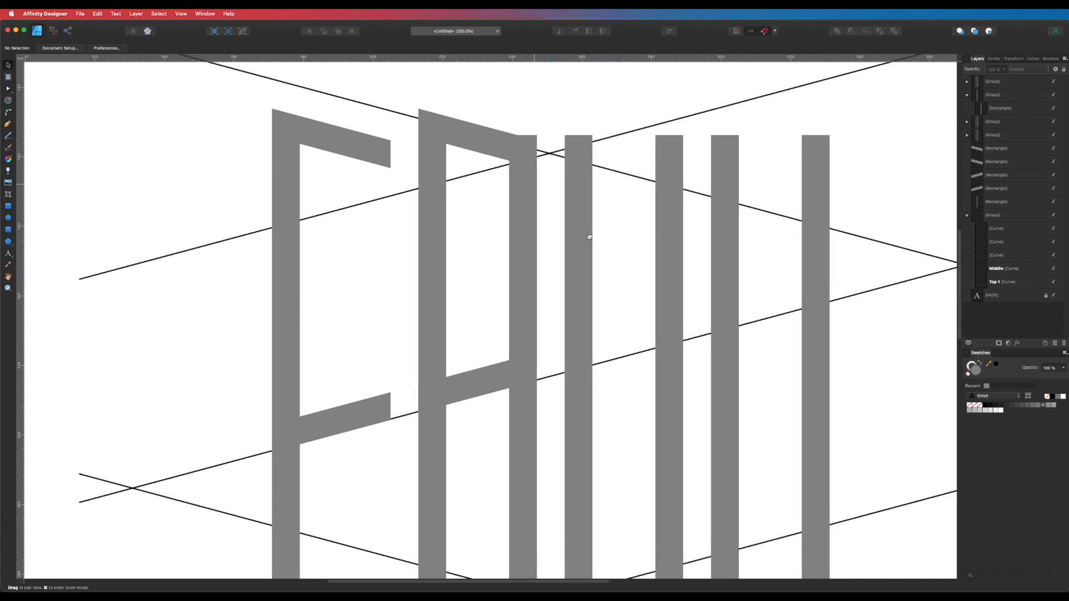
key(a)
drag(650, 274, 716, 350)
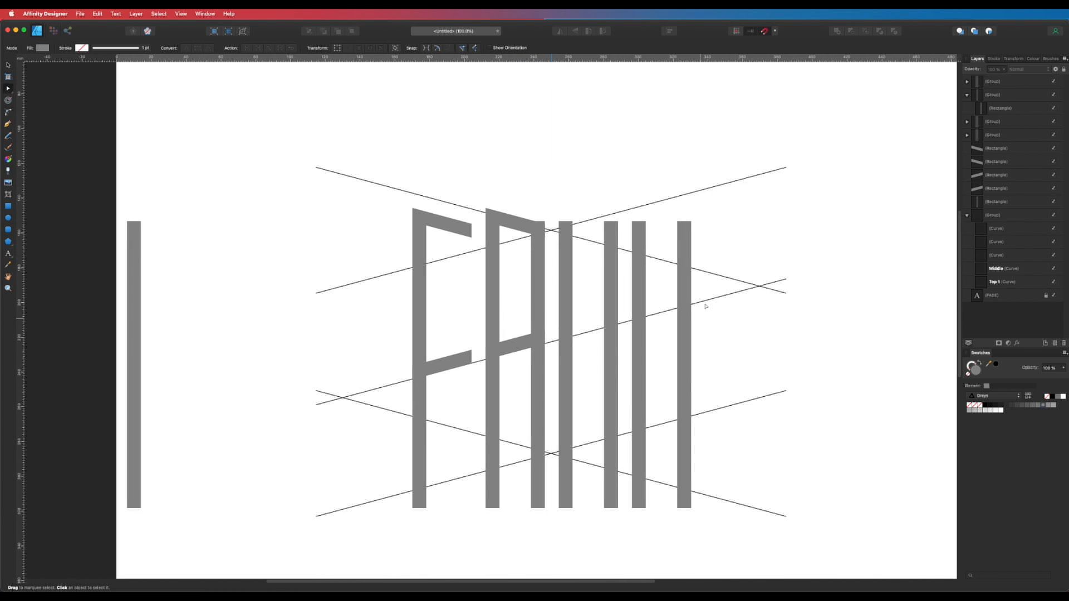
key(v)
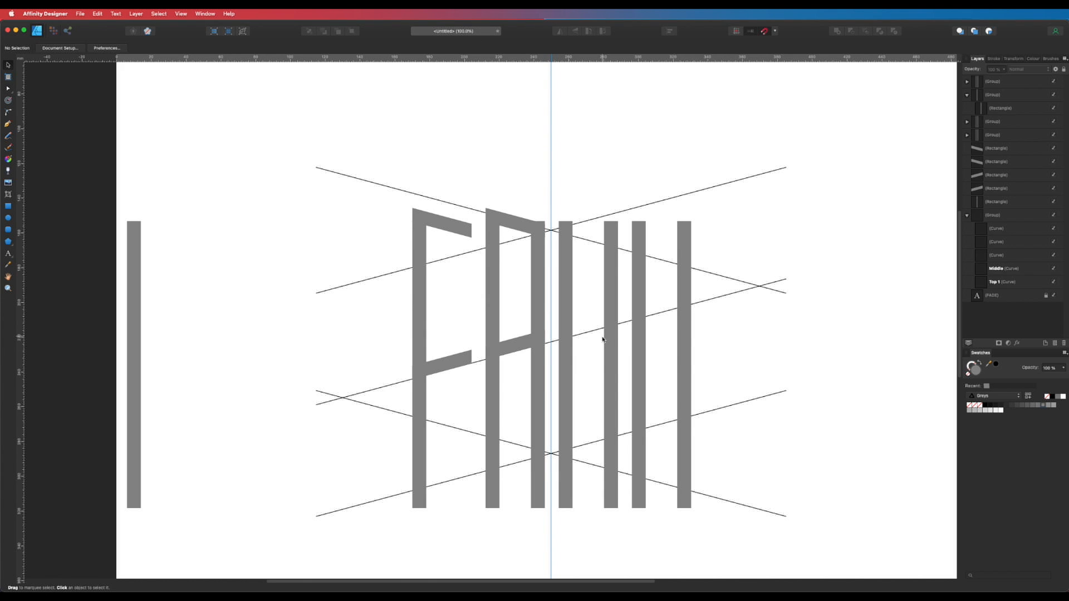
key(a)
key(v)
click(613, 237)
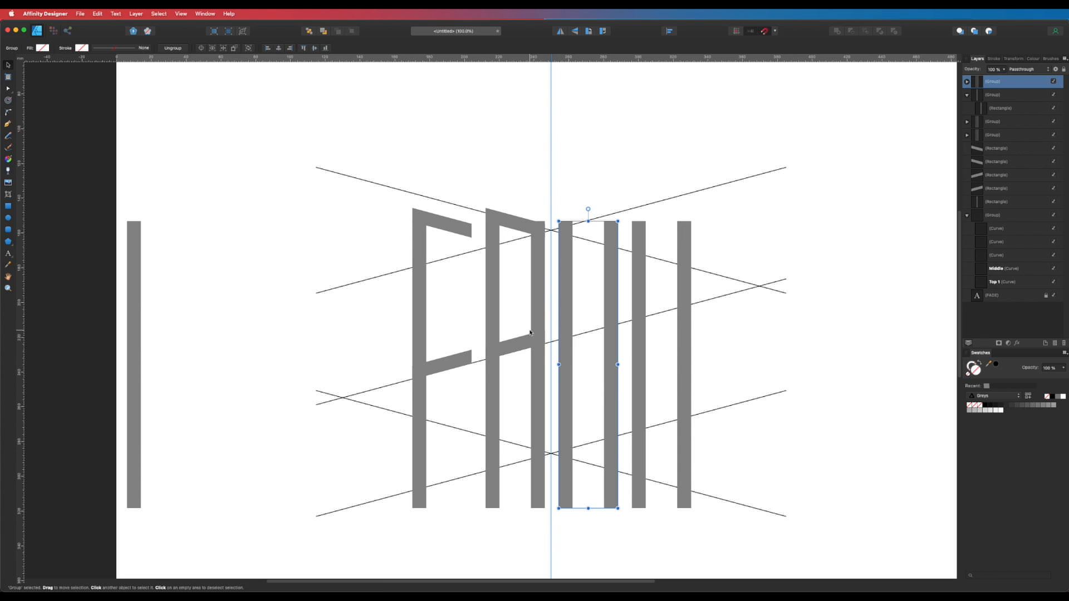
click(520, 347)
mouse_move(512, 352)
mouse_down()
mouse_move(587, 249)
mouse_move(604, 258)
mouse_move(587, 240)
mouse_up()
mouse_move(577, 214)
mouse_down()
mouse_move(639, 257)
mouse_move(735, 278)
mouse_up()
drag(604, 273, 590, 258)
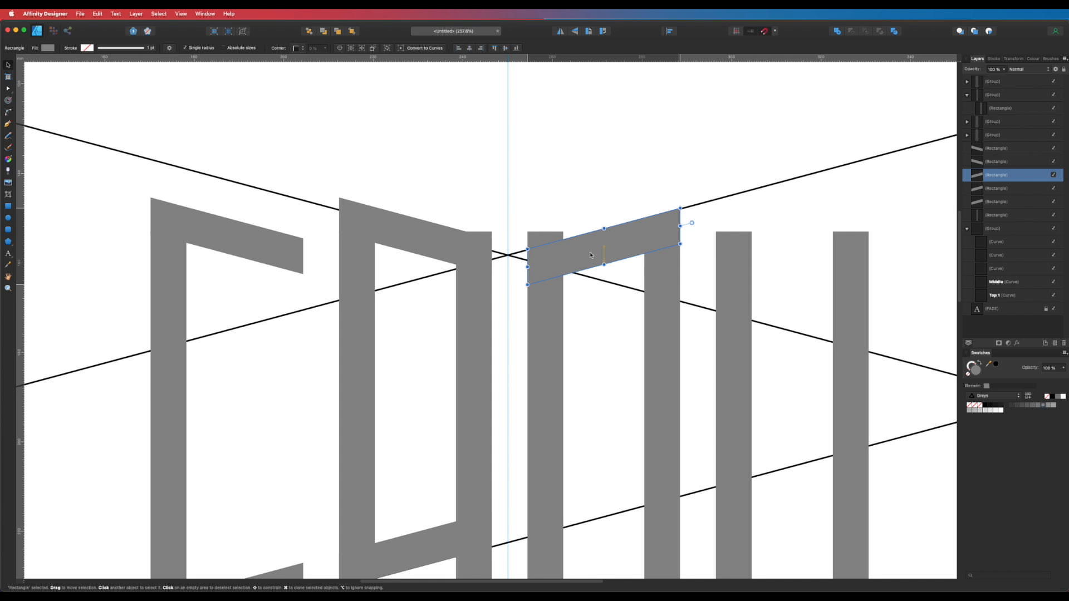
key(super+d)
- Duplicate the third pair's slanted top bar and place the copy above the fourth pair along the same rising guide line
drag(663, 237, 404, 302)
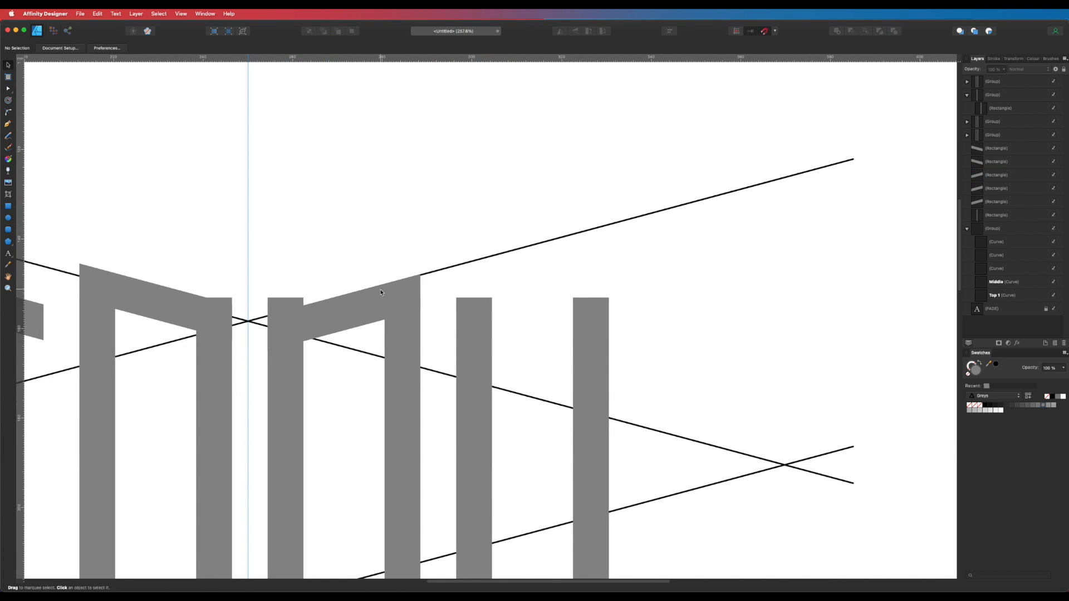
drag(433, 463, 432, 217)
alt+super+click(522, 370)
alt+super+click(523, 371)
drag(532, 389, 490, 495)
drag(471, 337, 708, 453)
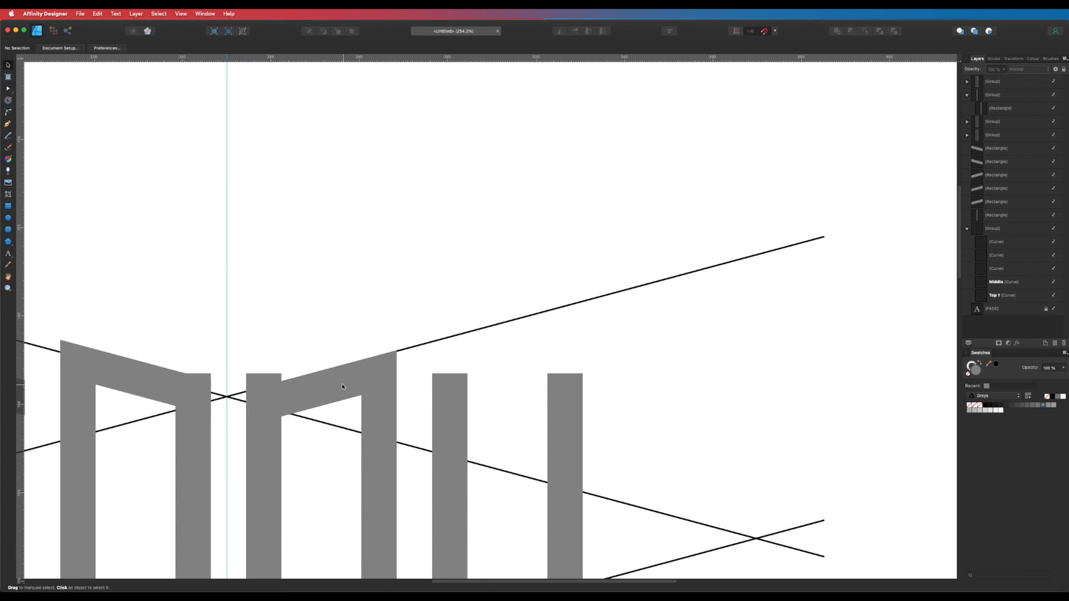
click(328, 397)
mouse_move(328, 397)
mouse_down()
mouse_move(510, 362)
mouse_move(523, 349)
mouse_move(518, 366)
mouse_up()
drag(443, 403, 639, 441)
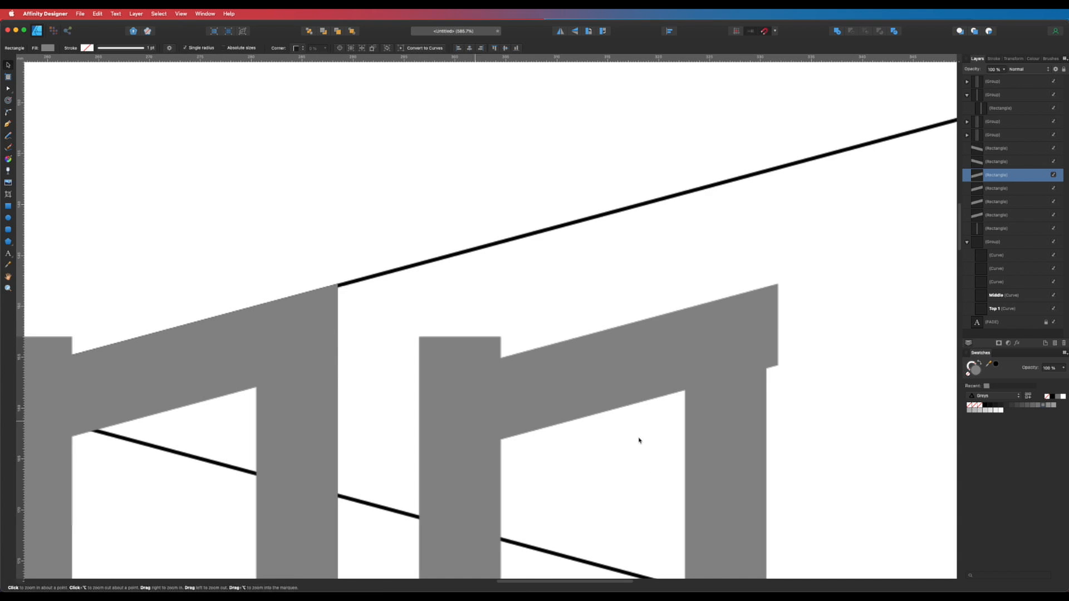
drag(609, 393, 585, 281)
- Stretch the fourth bar pair upward until its bars meet the slanted top bar
click(488, 350)
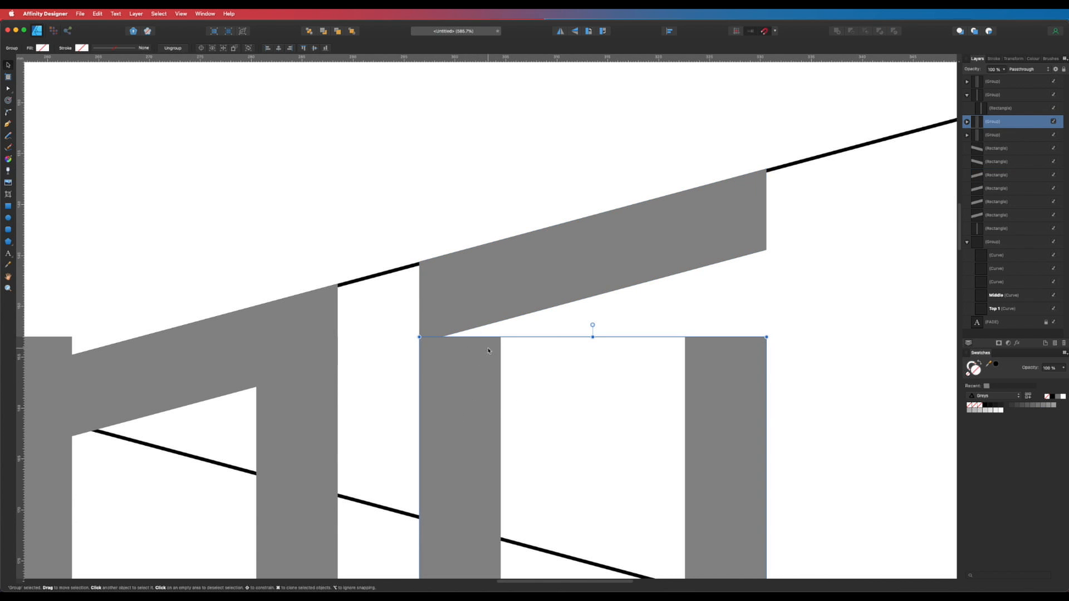
drag(591, 337, 601, 235)
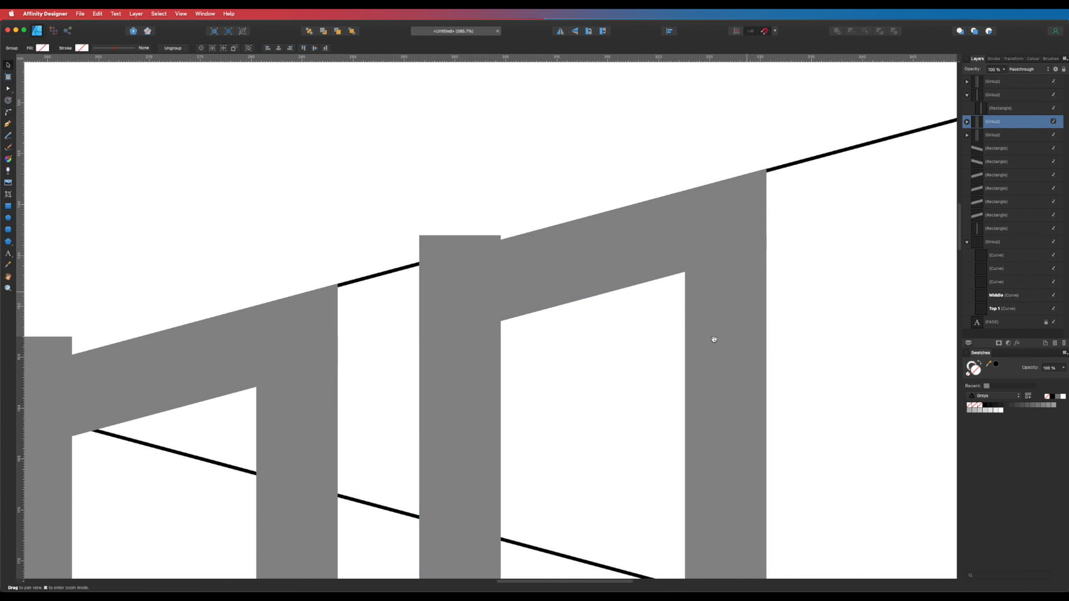
scroll(711, 338, down, 8)
drag(657, 191, 660, 109)
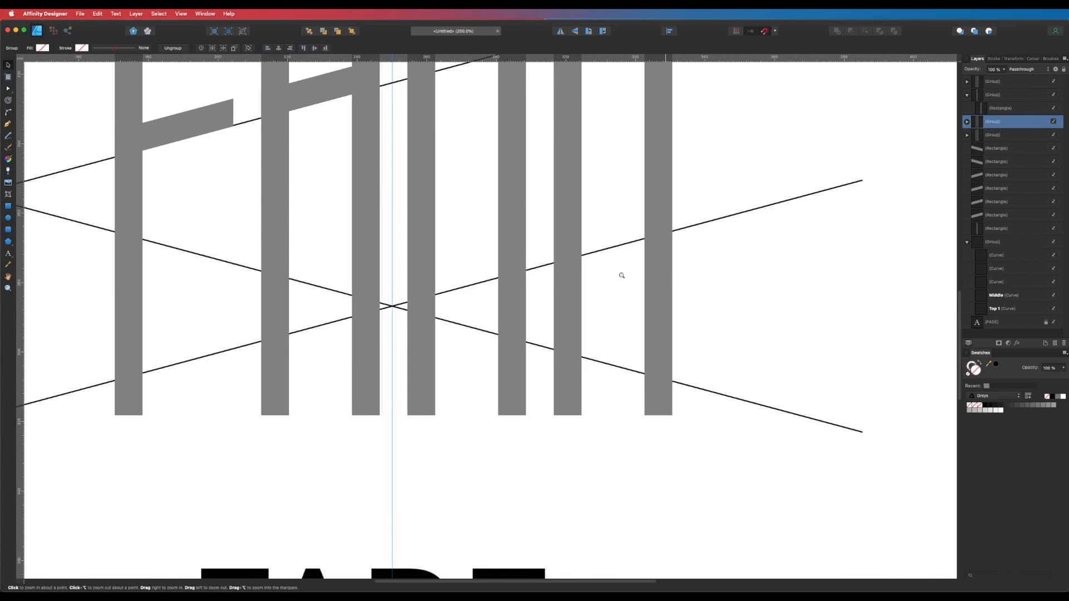
scroll(626, 301, down, 5)
drag(651, 305, 647, 417)
- Duplicate the A's descending top bar and move the copy down to the bottom of the third bar pair
click(737, 315)
click(545, 192)
click(560, 132)
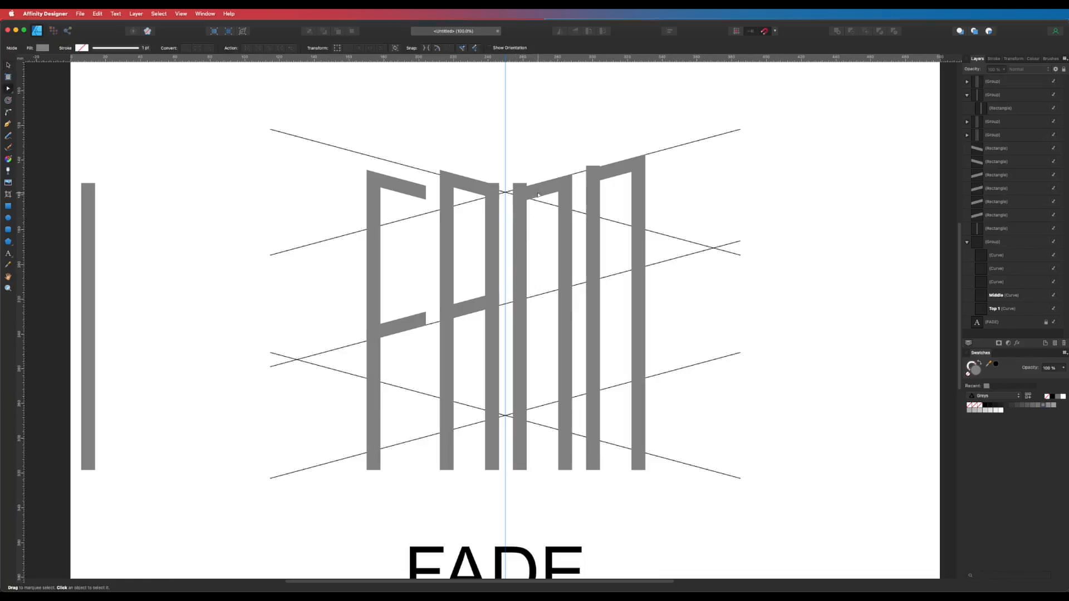
click(471, 190)
key(v)
click(458, 139)
click(464, 186)
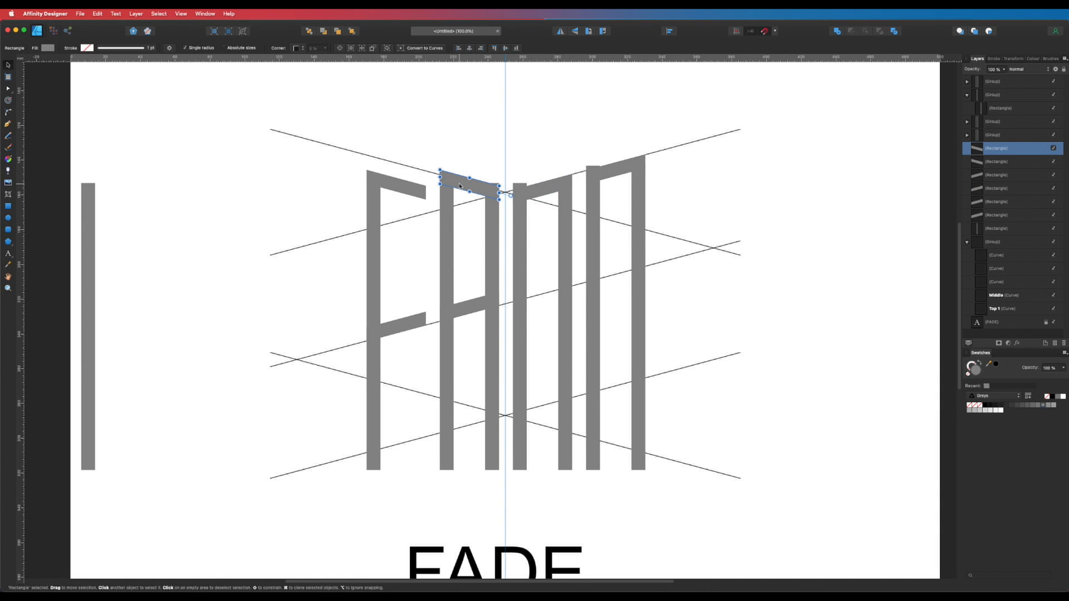
key(super+j)
drag(460, 186, 546, 471)
- Align the copied bottom bar with the third pair's outer edges so it closes the D
key(z)
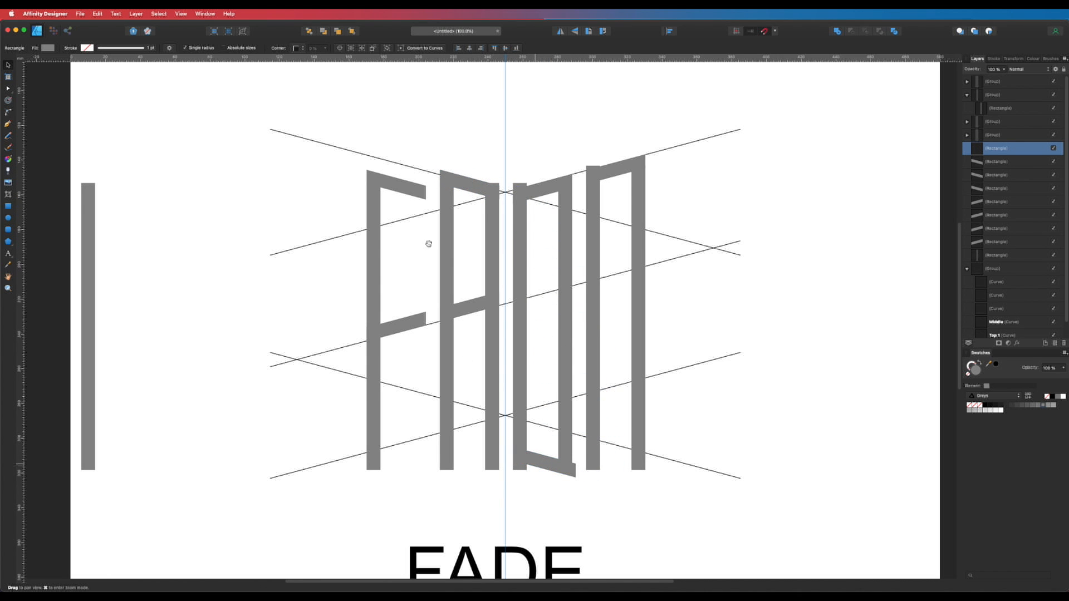
drag(429, 153, 784, 413)
drag(539, 278, 538, 281)
click(656, 386)
super+drag(681, 402, 618, 412)
drag(796, 557, 557, 138)
super+drag(492, 340, 562, 341)
drag(483, 396, 466, 410)
click(470, 472)
alt+super+click(537, 328)
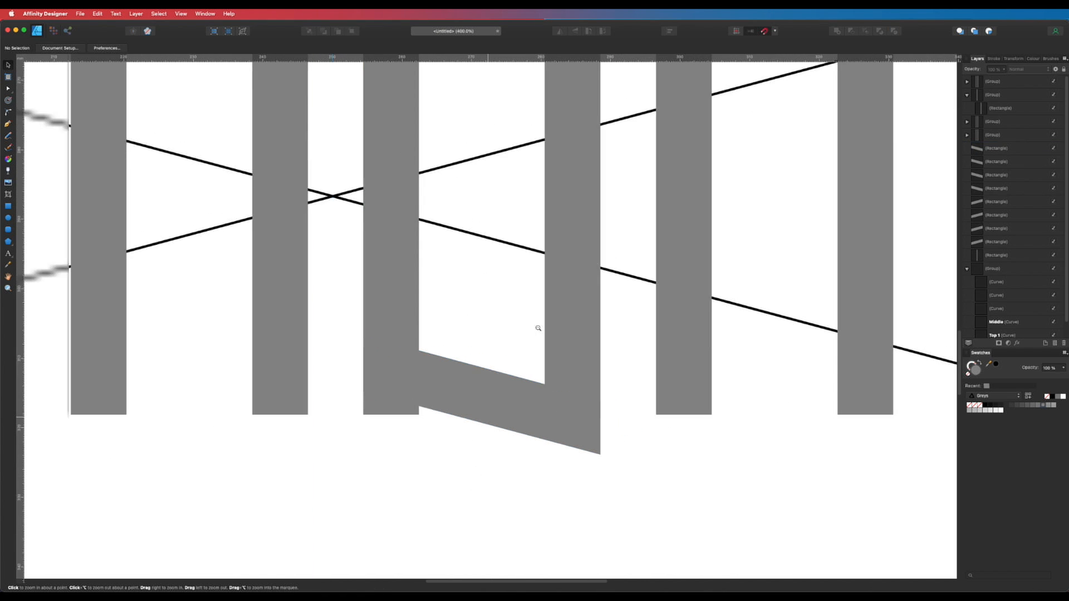
alt+super+click(538, 327)
alt+super+click(538, 327)
key(super+0)
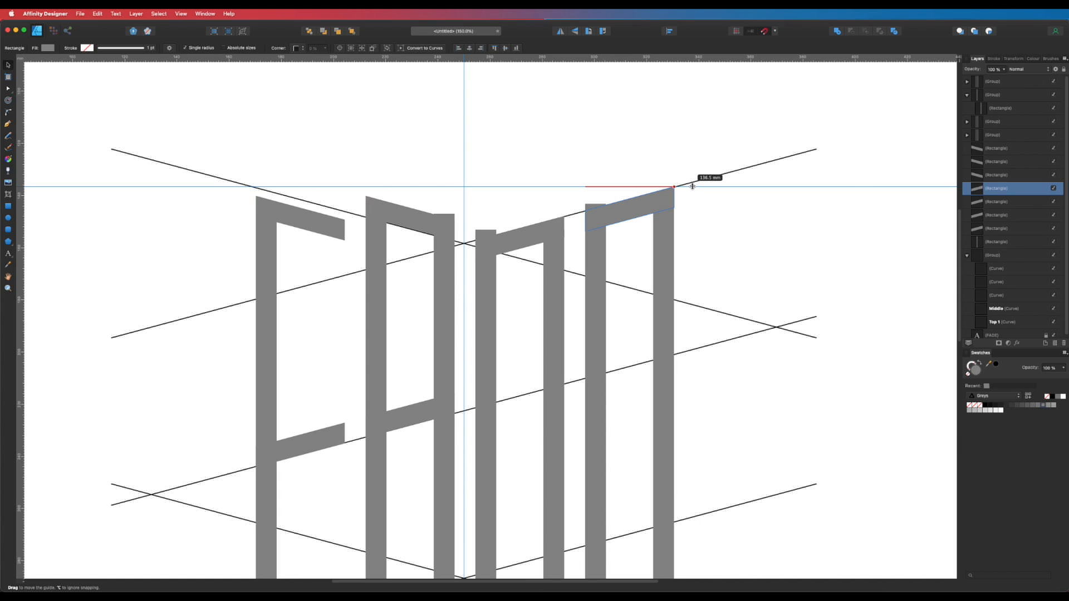
- Move the top arms of the F and the A up so their upper left corners meet the horizontal guide
click(314, 228)
drag(319, 230, 320, 222)
click(412, 217)
drag(412, 217, 412, 208)
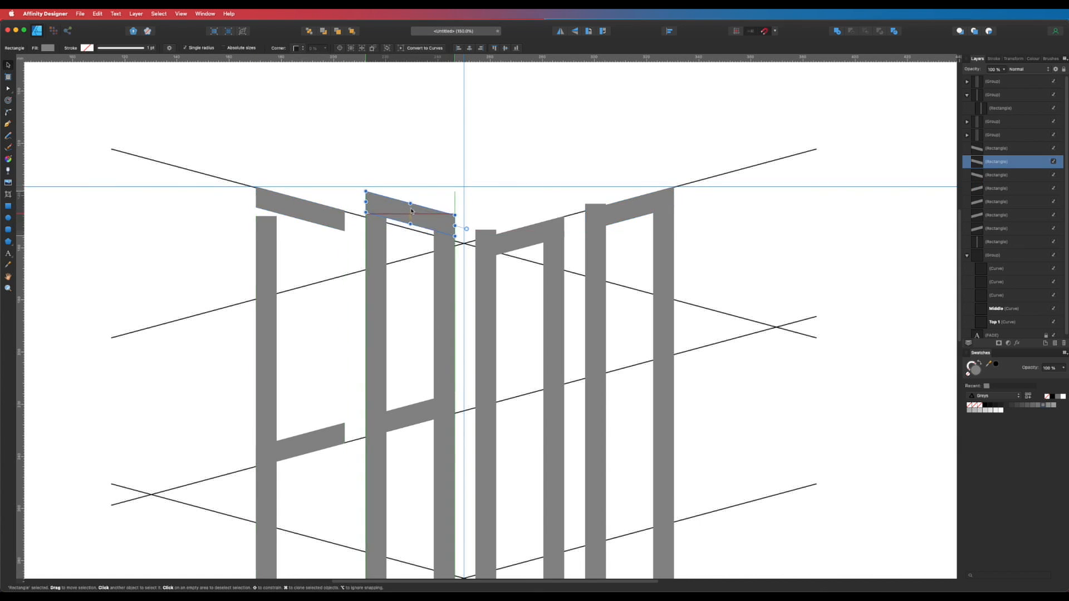
click(386, 259)
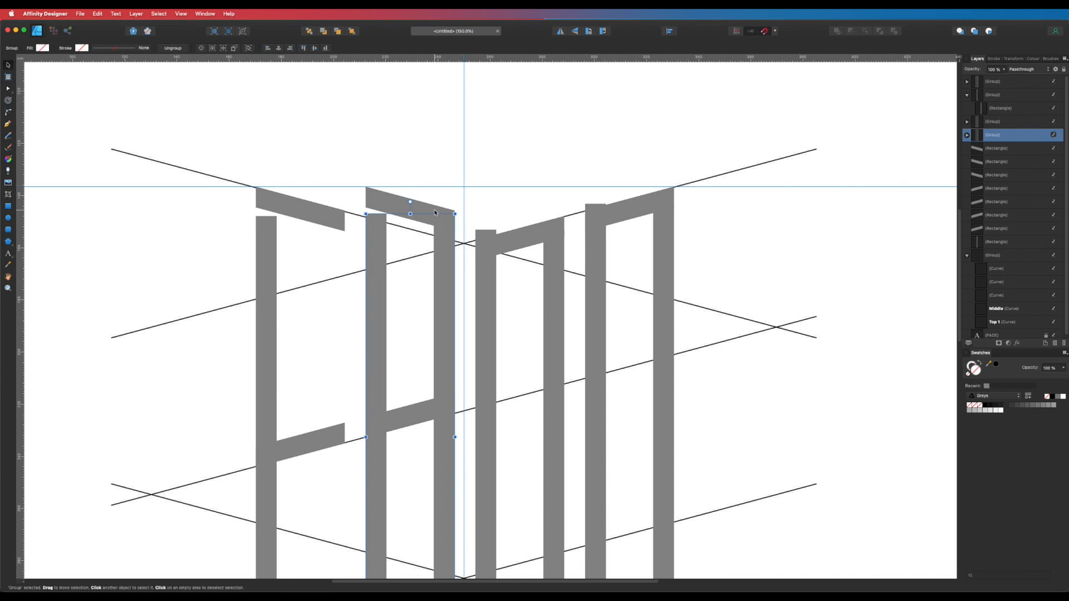
click(437, 150)
- Extend the F's stem upward until it joins the raised top arm
click(268, 262)
drag(266, 216, 267, 188)
click(325, 185)
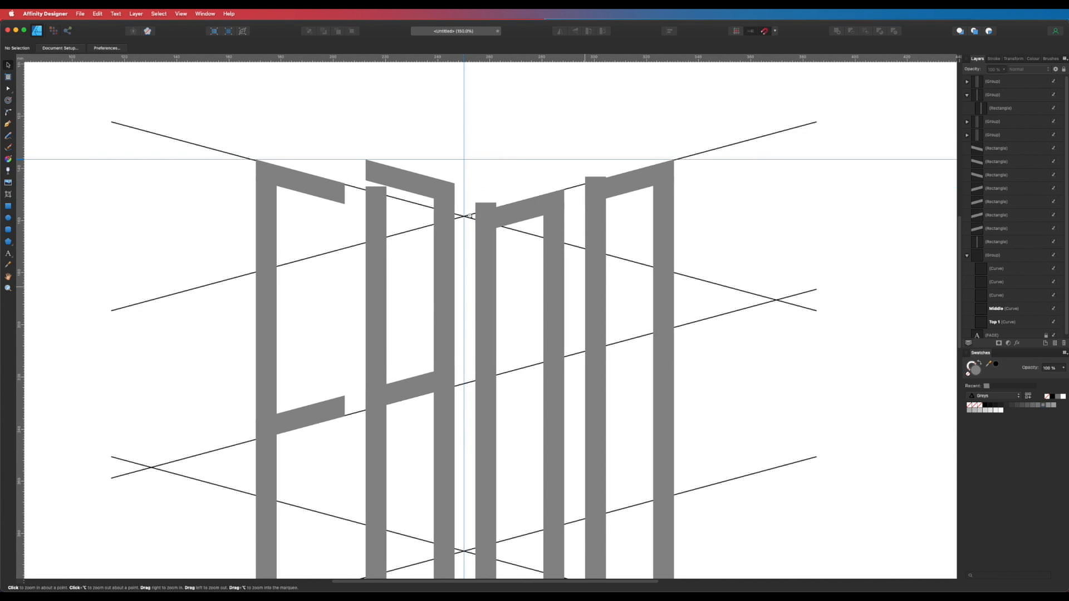
- Ungroup the third and fourth bar pairs into separate bars
scroll(477, 290, up, 5)
click(481, 278)
scroll(531, 284, down, 4)
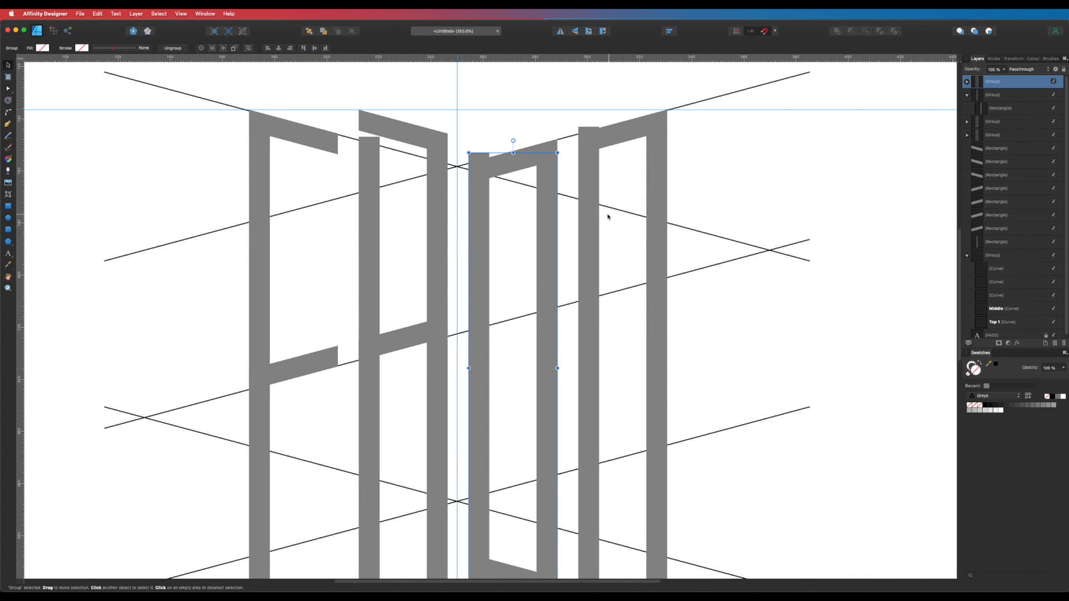
shift+click(586, 218)
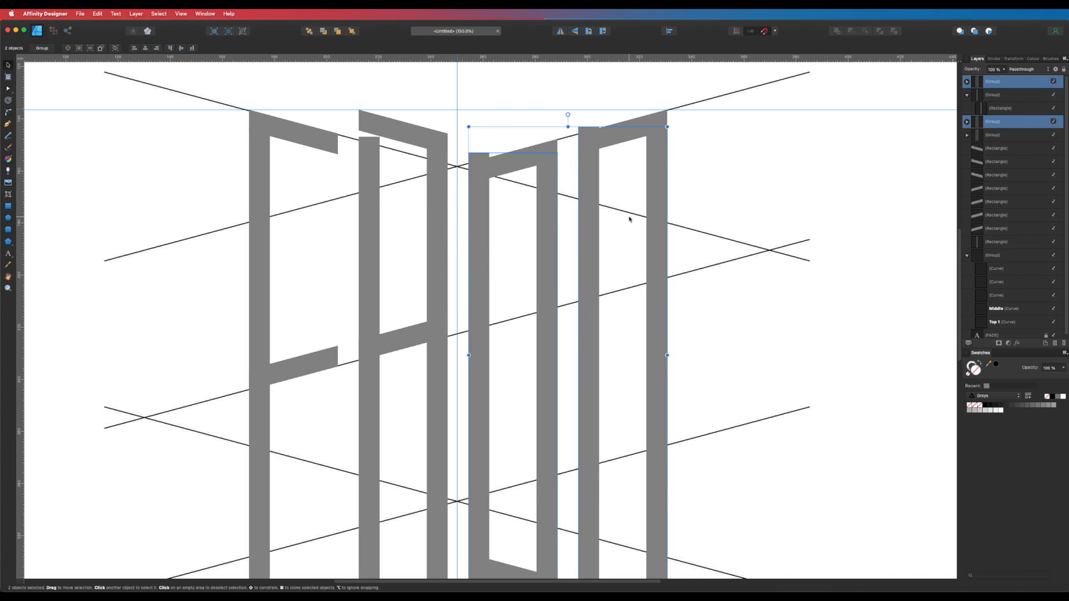
key(super+shift+g)
click(700, 187)
- Lower the top of the fourth pair's left bar to tuck it under the slanted arm, and delete the pair's right bar
click(593, 145)
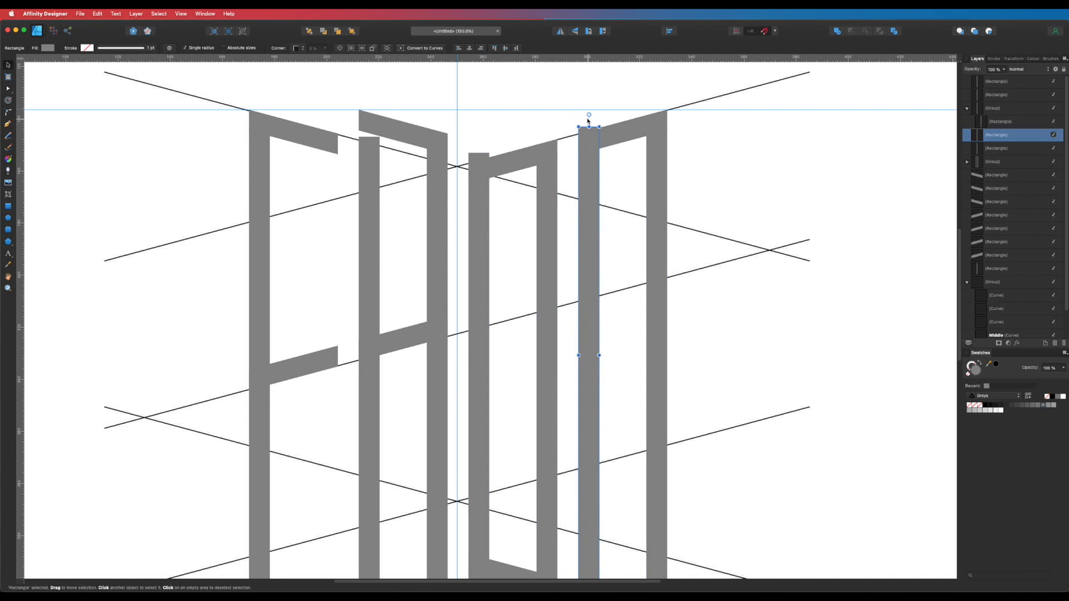
click(655, 133)
drag(656, 111, 656, 123)
key(space)
drag(677, 271, 648, 213)
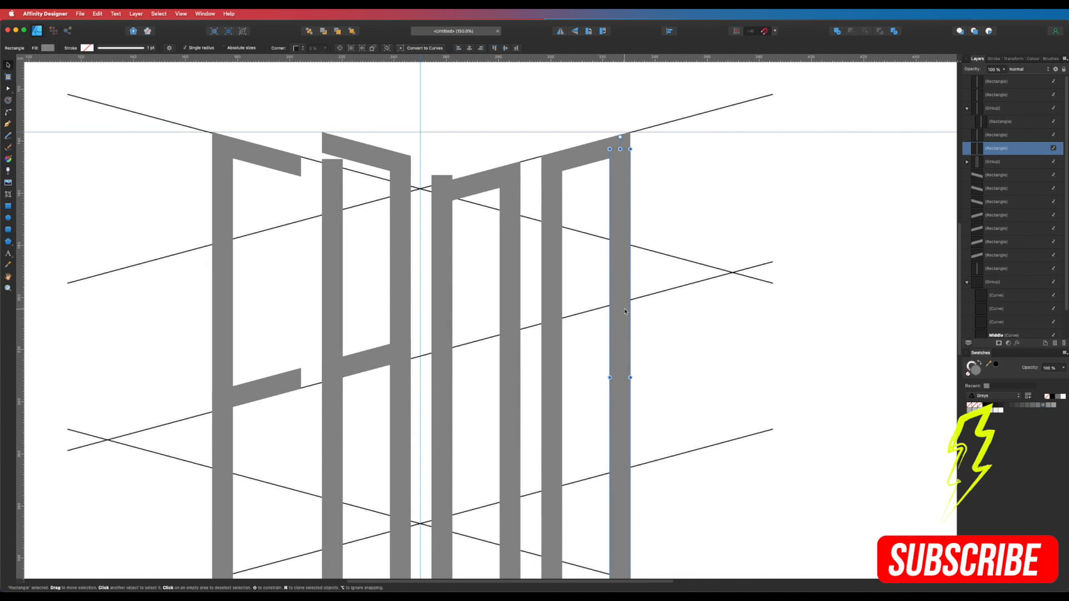
key(Delete)
- Shorten the D's left bar at its top so it ends within the slanted top bar
scroll(641, 388, down, 1)
scroll(641, 388, down, 3)
click(446, 131)
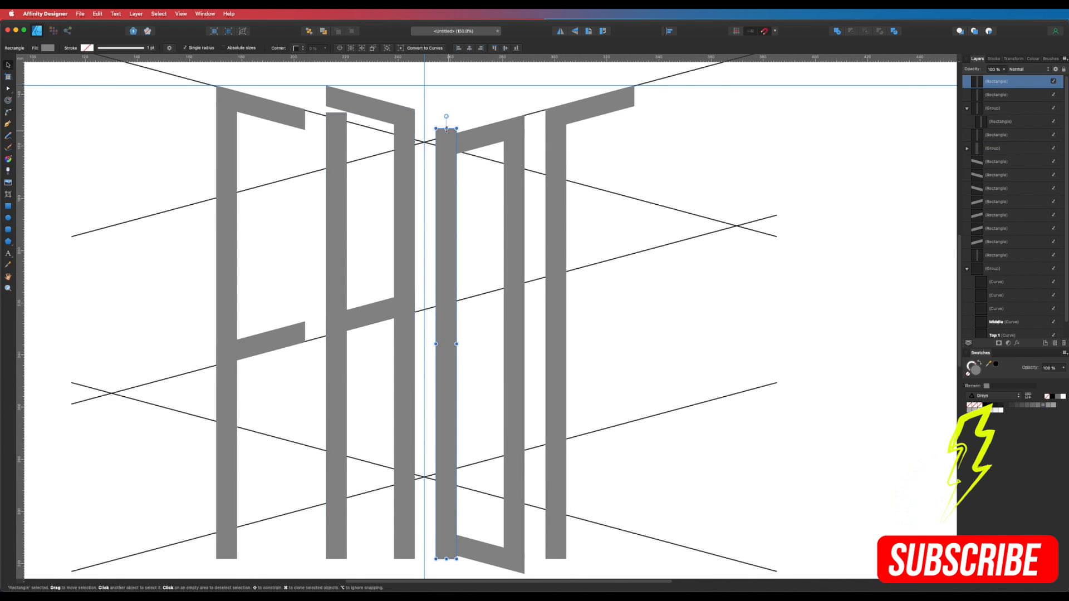
drag(541, 332, 543, 222)
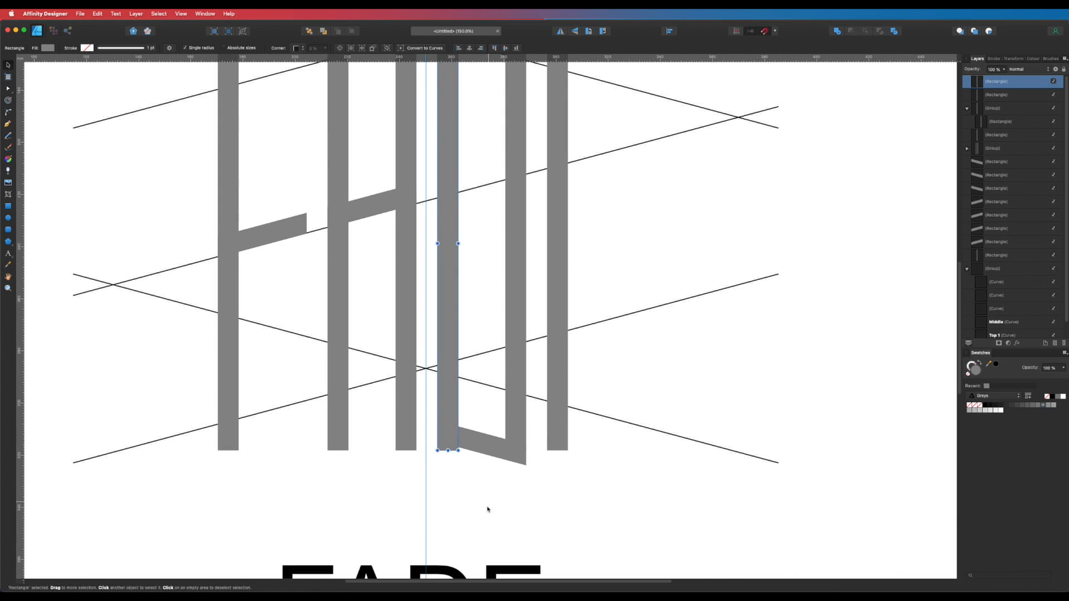
click(487, 509)
- Ungroup the A's pair of uprights into separate bars
scroll(629, 444, down, 2)
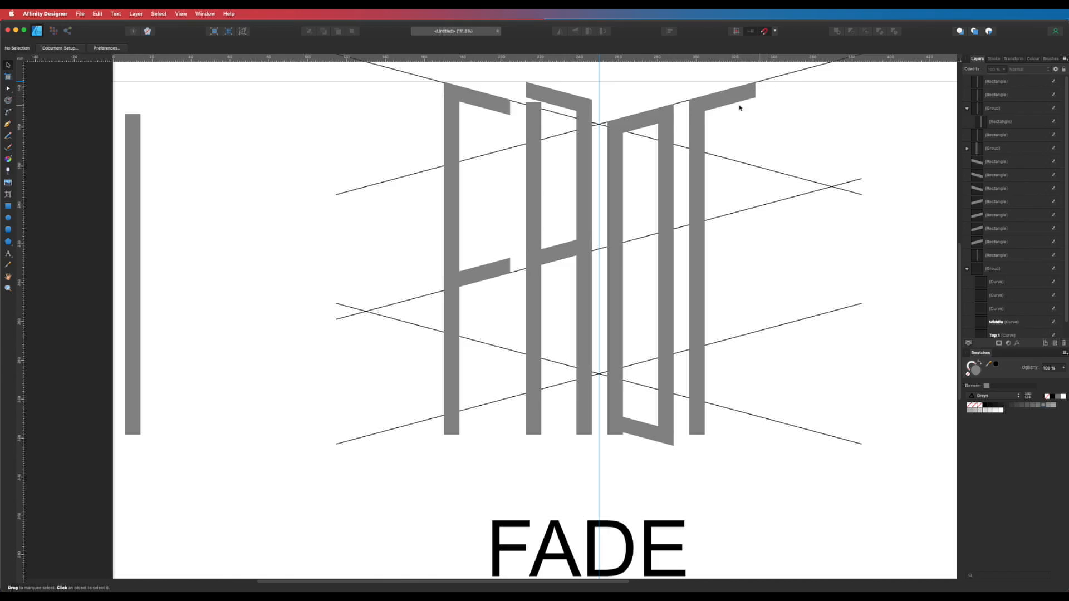
click(454, 433)
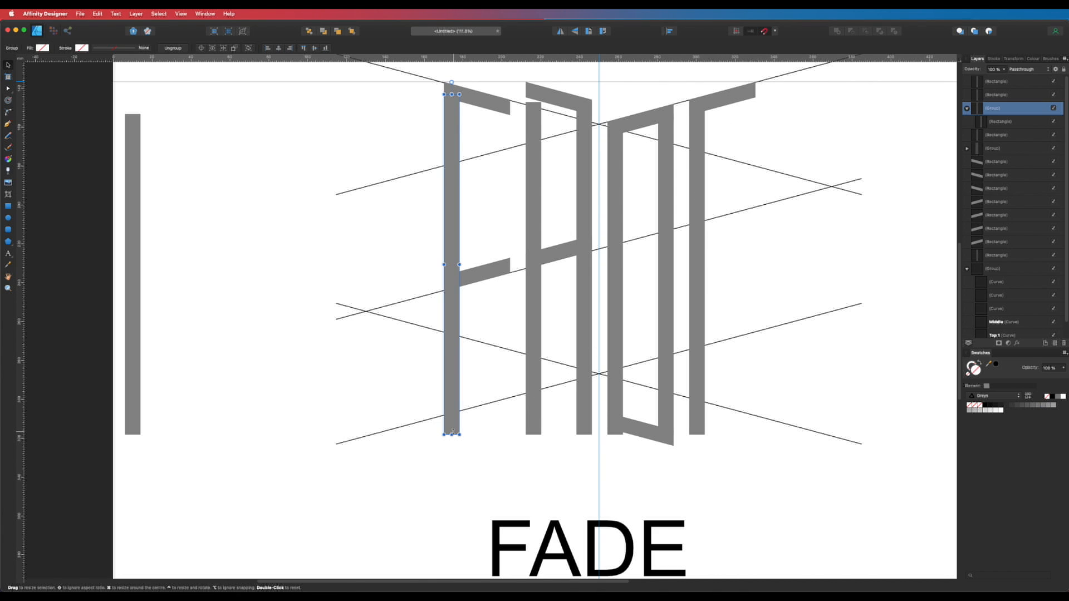
click(535, 356)
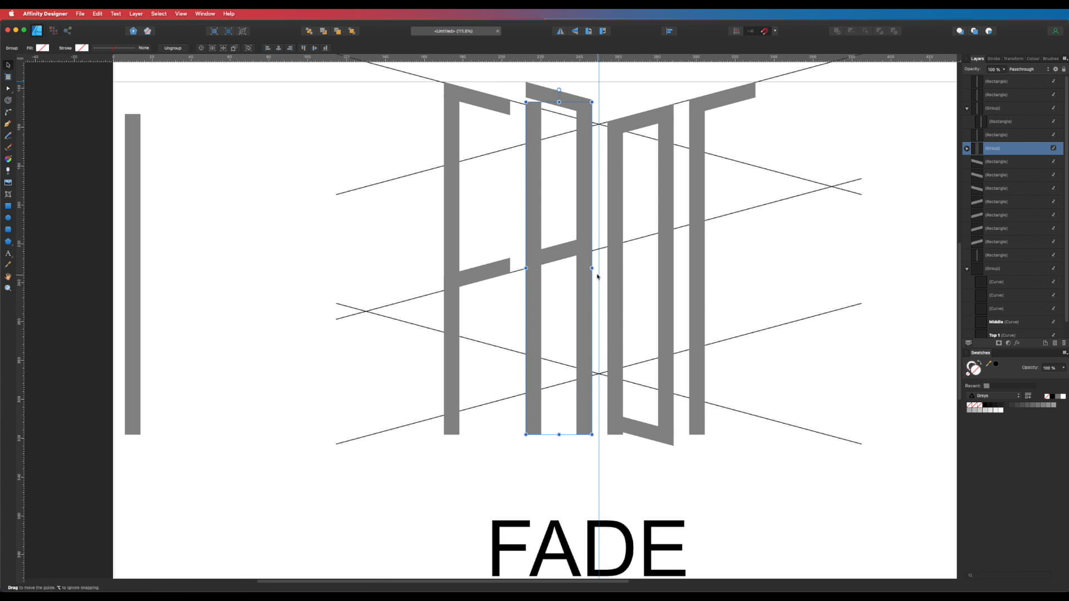
click(615, 172)
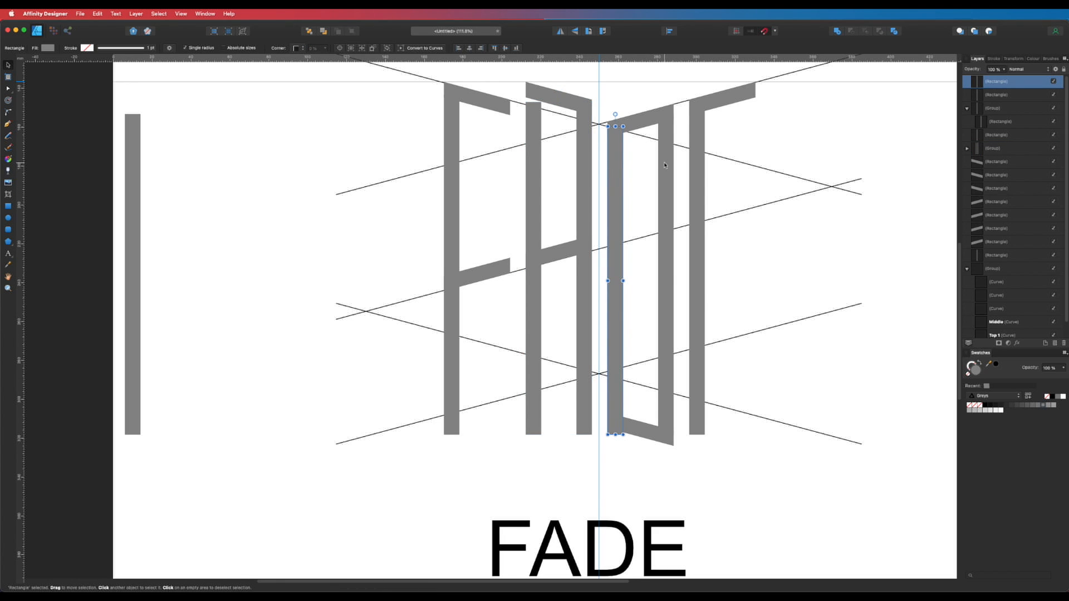
click(666, 167)
click(697, 184)
click(592, 179)
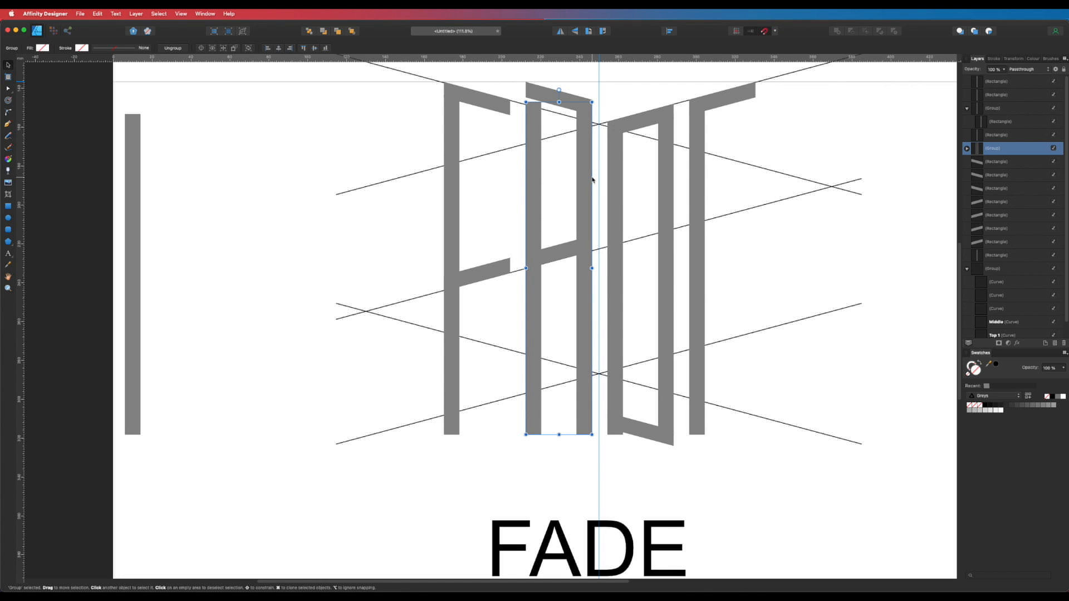
key(super+shift+g)
click(544, 505)
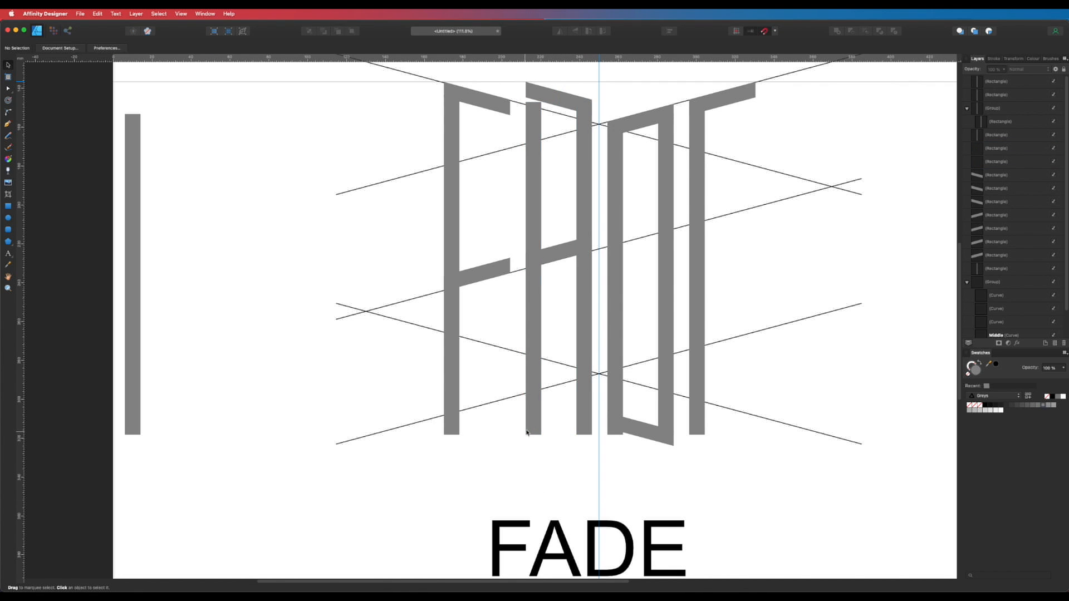
- Shorten the F's stem and both A uprights from below so each ends on the lower rising guide line
click(460, 431)
drag(452, 435, 450, 416)
click(533, 430)
drag(533, 434, 530, 393)
click(583, 432)
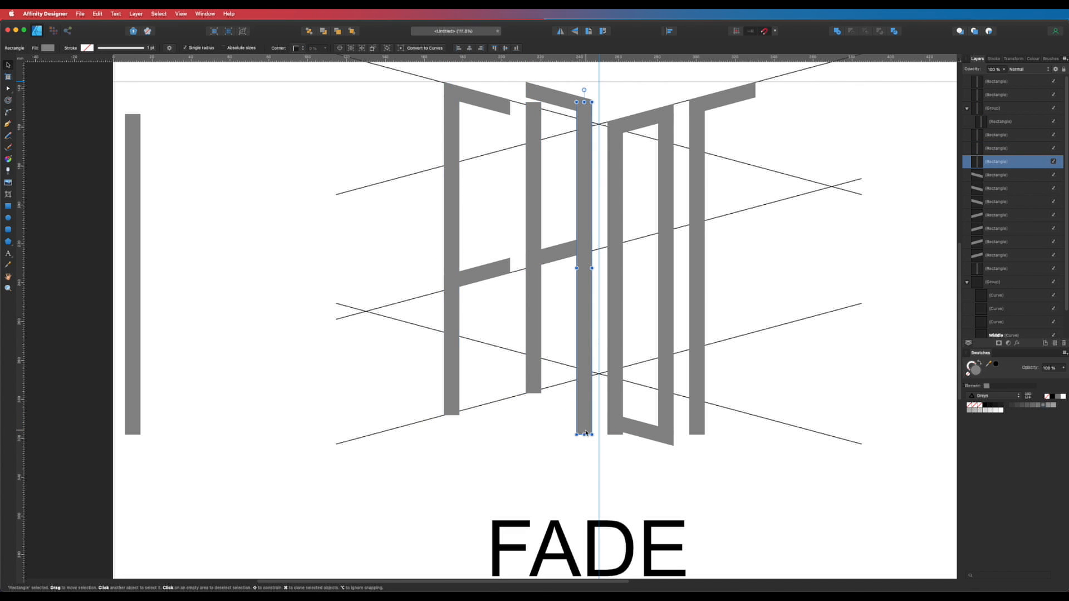
drag(584, 434, 583, 379)
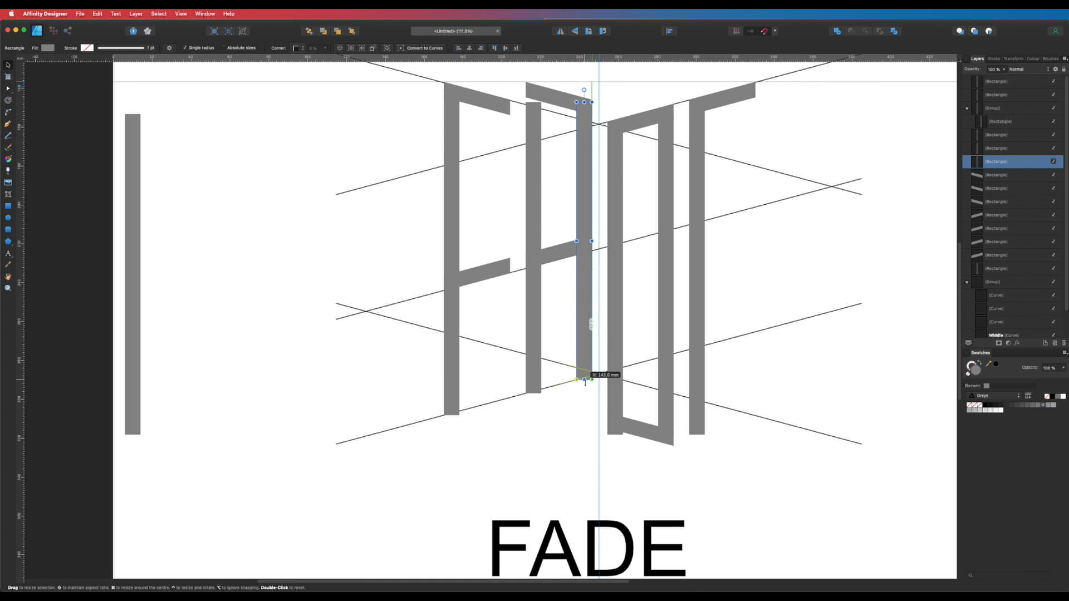
click(580, 427)
- Add a horizontal guide aligned with the bottom edge of the F's stem
scroll(554, 420, up, 5)
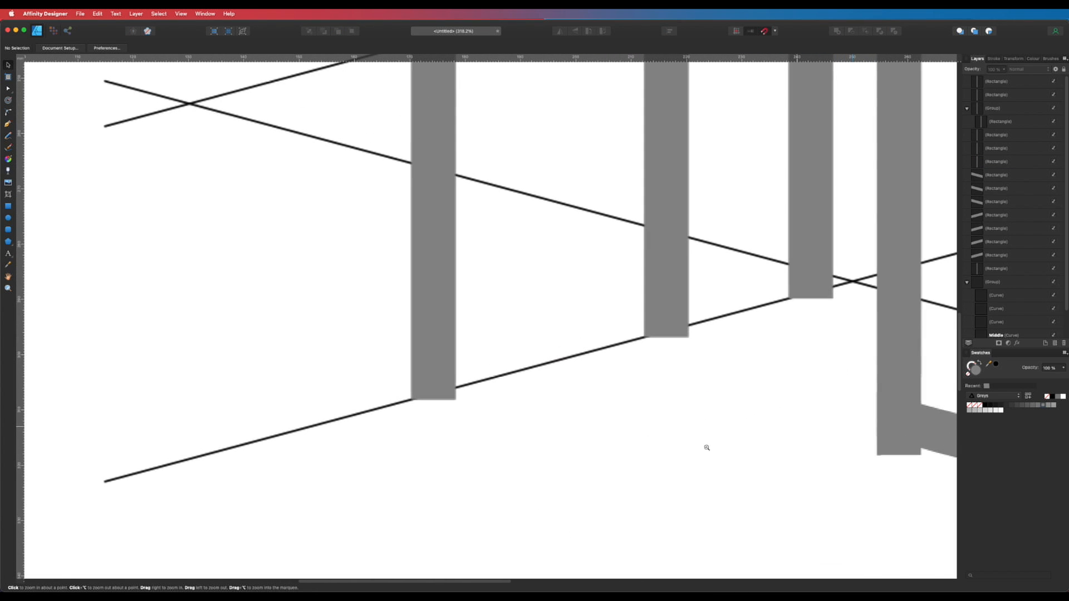
click(436, 392)
drag(491, 60, 411, 399)
key(z)
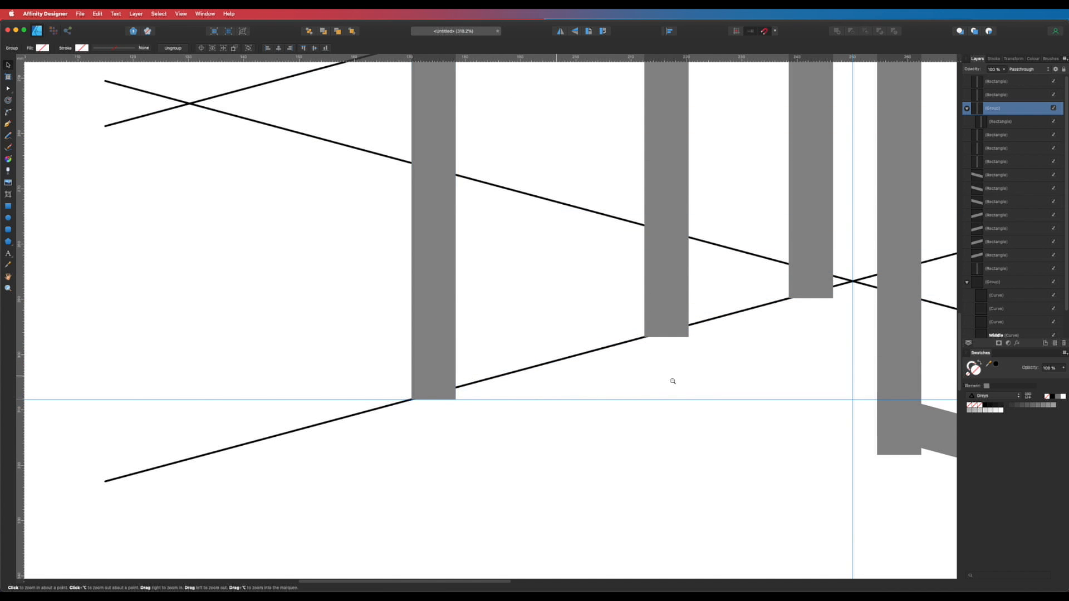
scroll(664, 381, down, 6)
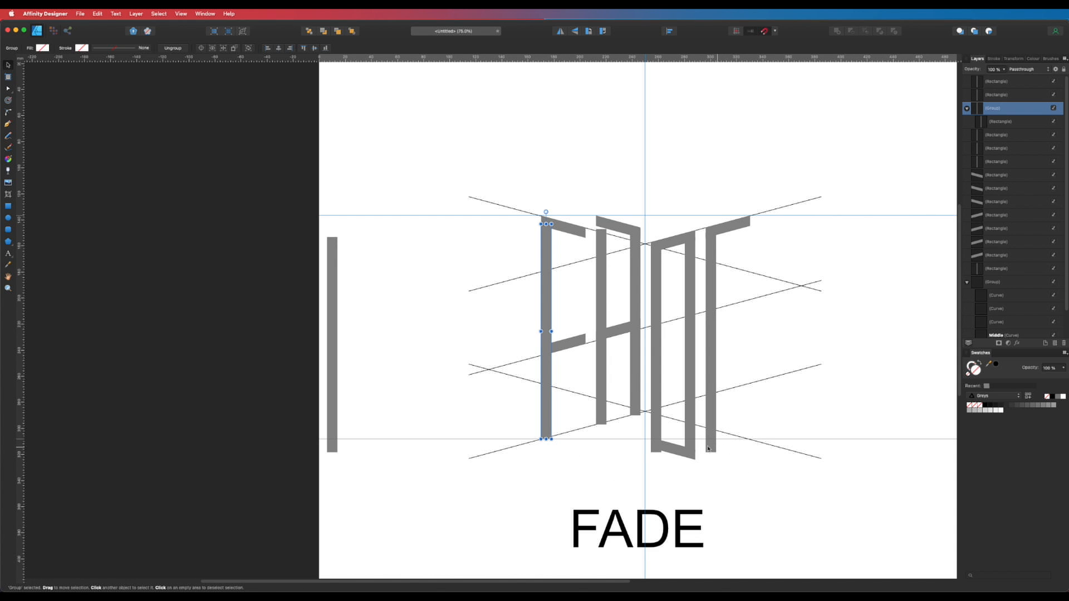
drag(736, 433, 823, 426)
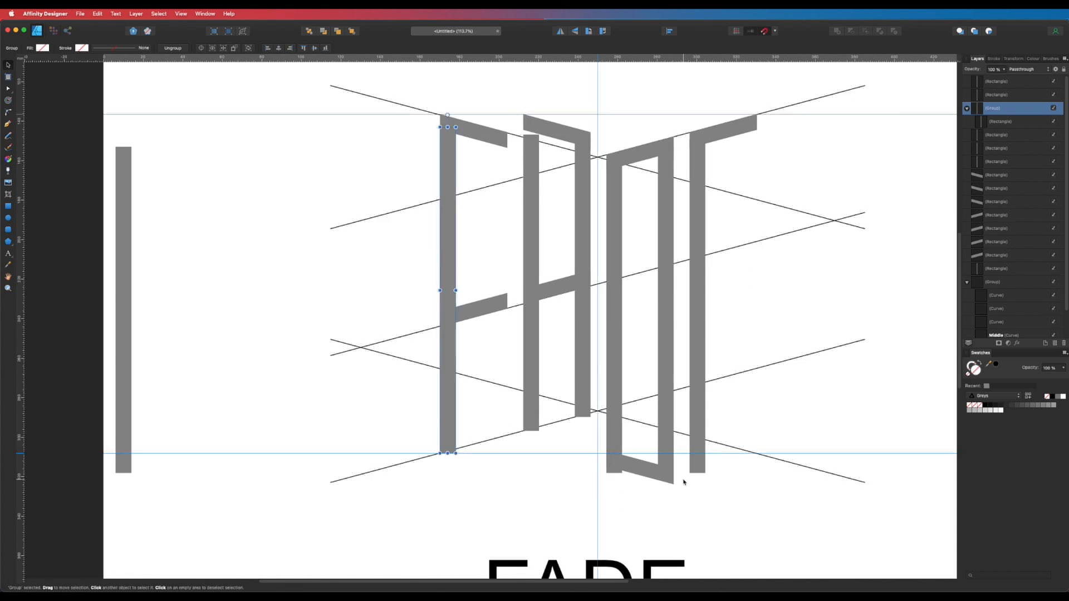
click(666, 506)
click(646, 475)
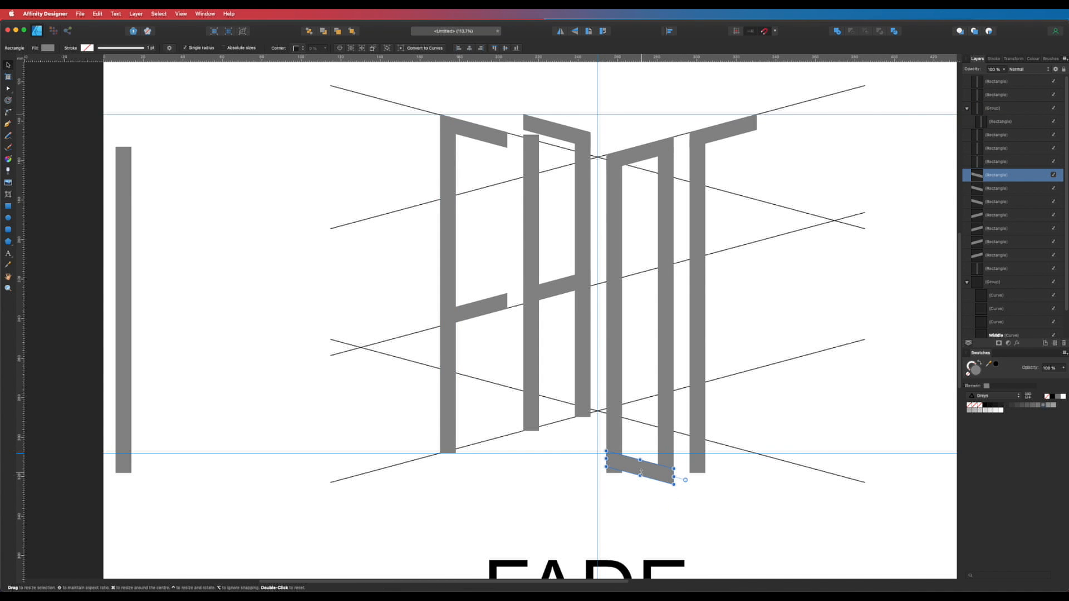
drag(640, 476, 640, 466)
key(super+z)
click(657, 489)
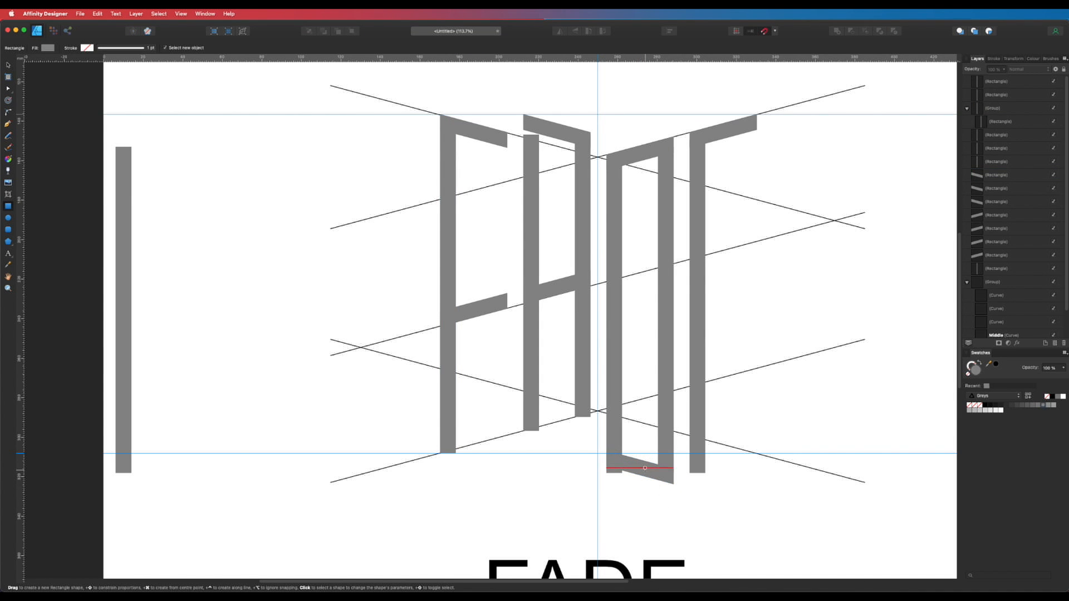
- Raise the D's slanted bottom bar and place a copy as the E's bottom arm, with its outer end on the lower horizontal guide
click(646, 473)
drag(646, 473, 775, 454)
scroll(723, 446, up, 5)
click(821, 488)
scroll(821, 481, up, 5)
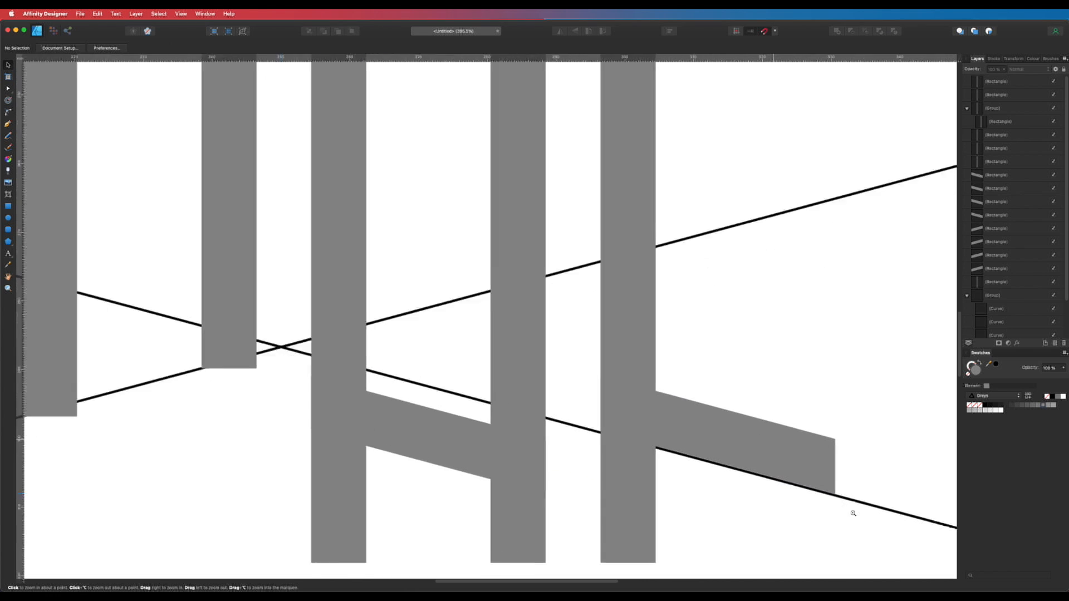
click(819, 472)
alt+super+click(657, 446)
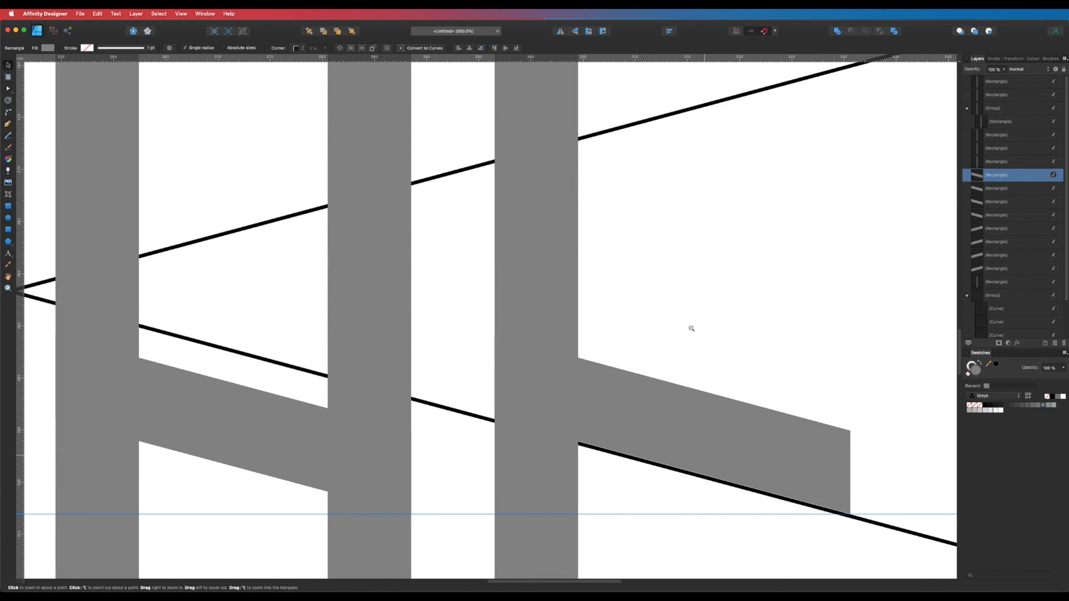
alt+super+click(692, 329)
alt+super+click(692, 329)
alt+super+click(730, 364)
alt+super+click(728, 359)
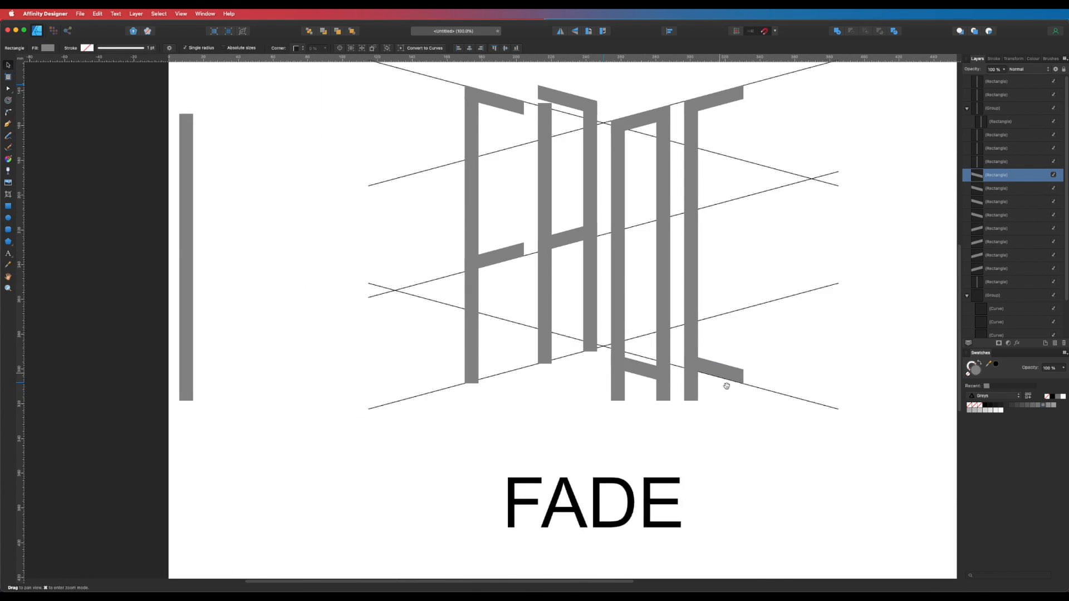
- Shorten the D's uprights and the E's stem from below so they end within their slanted bottom bars
click(655, 455)
drag(655, 457, 609, 419)
click(609, 457)
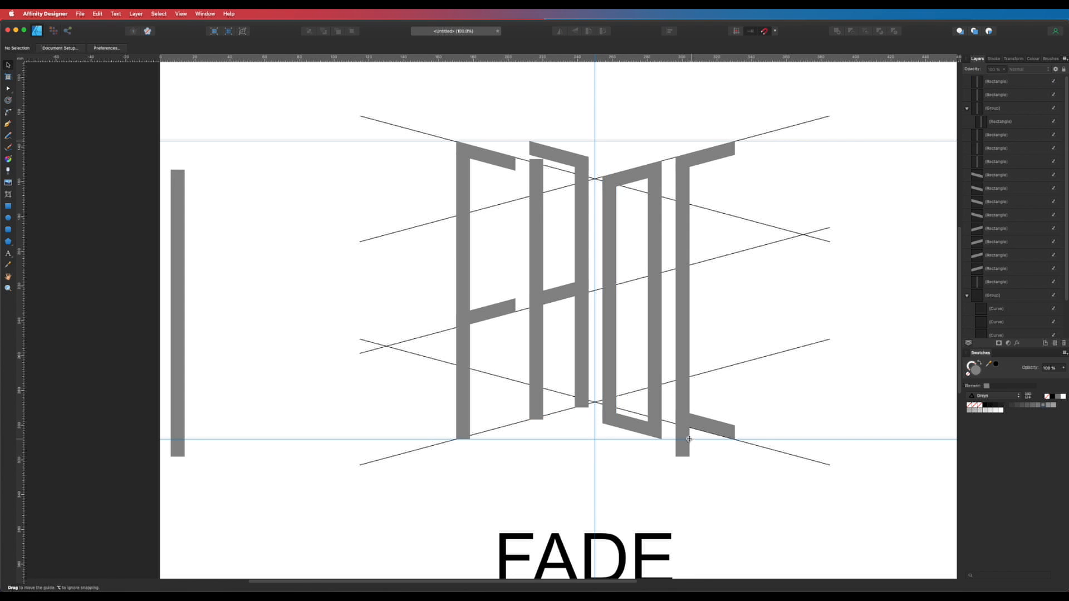
click(681, 455)
drag(682, 457, 681, 423)
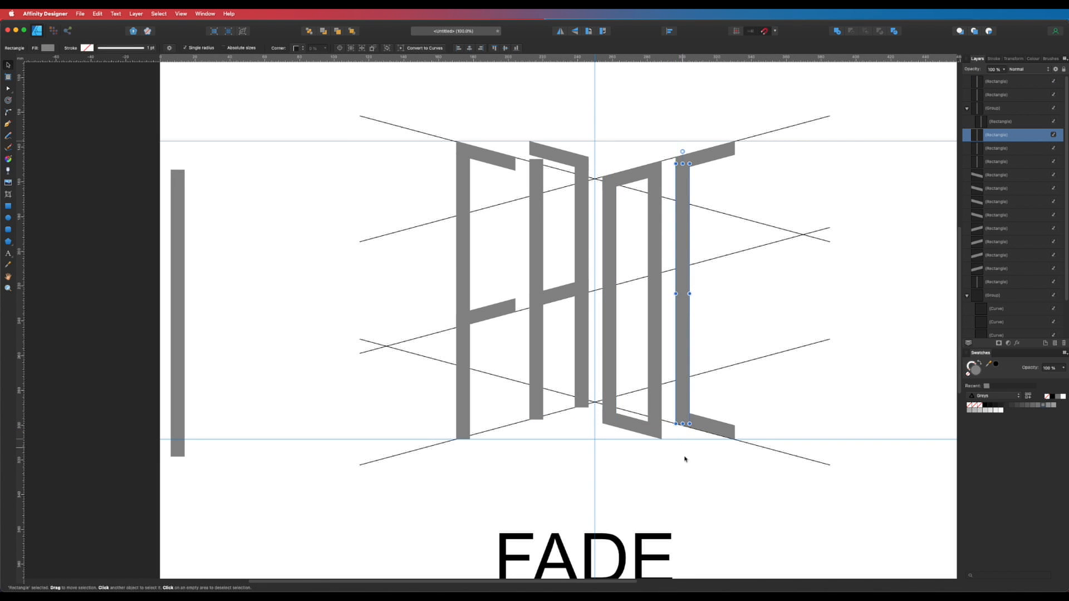
click(685, 458)
drag(703, 389, 678, 424)
key(m)
key(v)
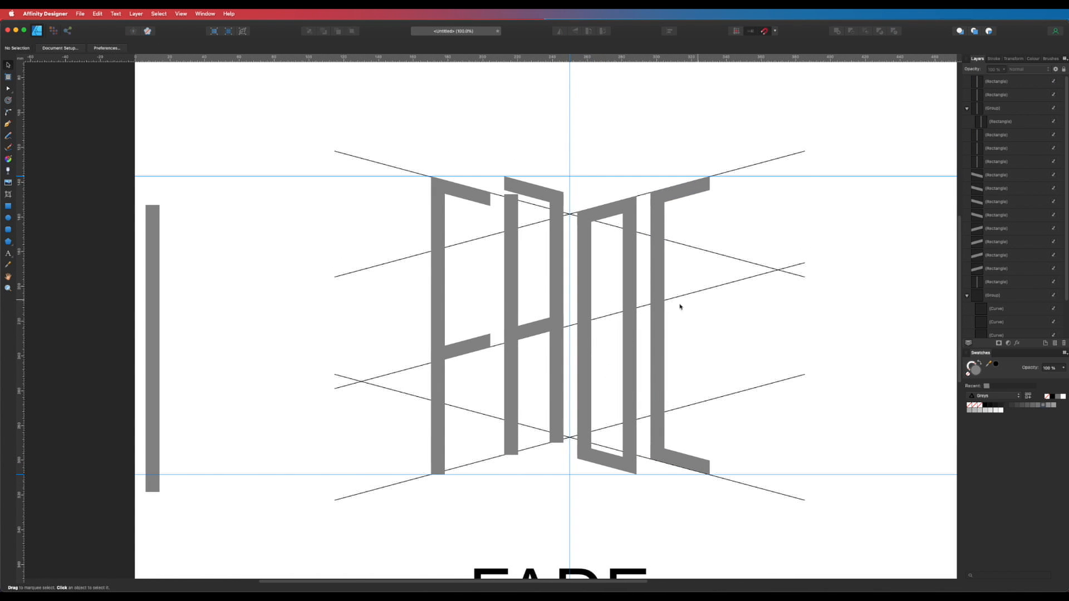
- Copy the A's slanted crossbar along the rising middle guide line to form the E's middle arm, flush with the stem's outer edge
click(531, 334)
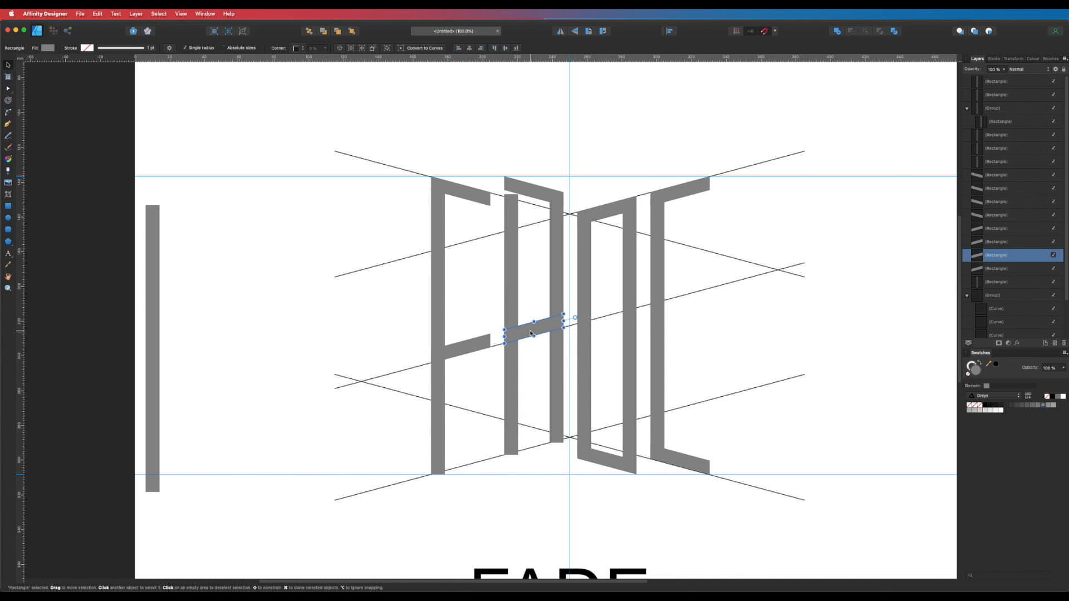
drag(529, 334, 679, 294)
click(705, 299)
scroll(704, 299, up, 5)
click(706, 299)
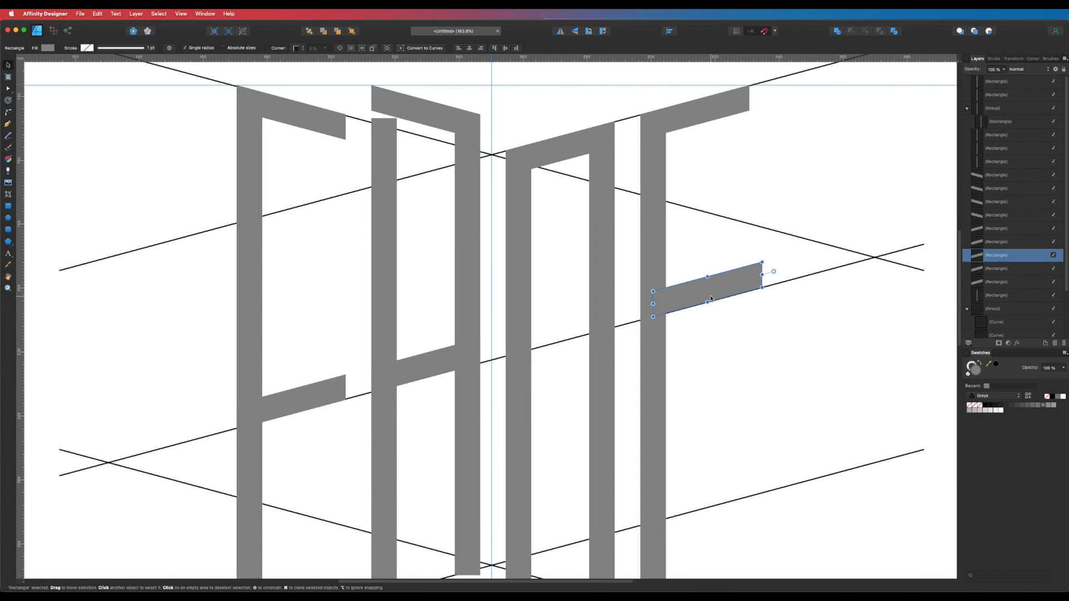
drag(710, 297, 701, 302)
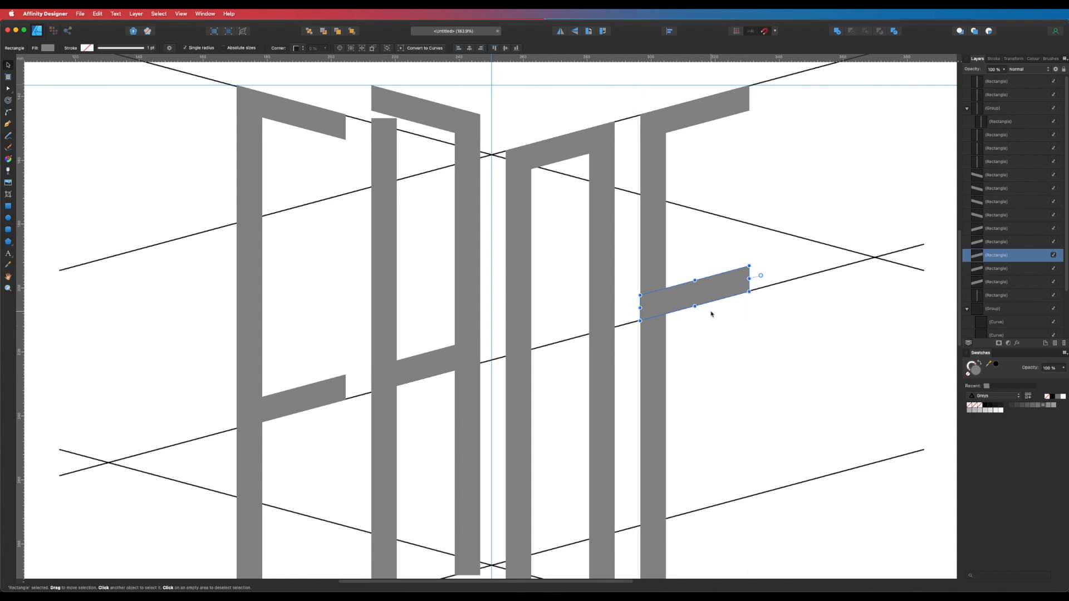
click(738, 330)
scroll(737, 354, down, 4)
drag(758, 372, 752, 368)
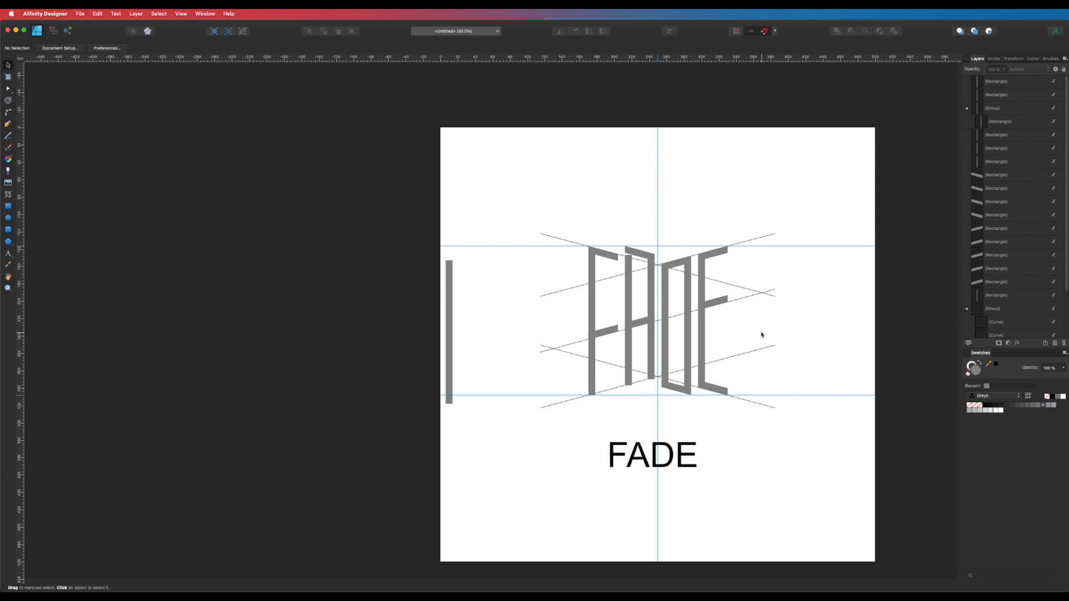
- Extend the A's left upright upward until it joins the slanted top bar
key(super+1)
click(589, 280)
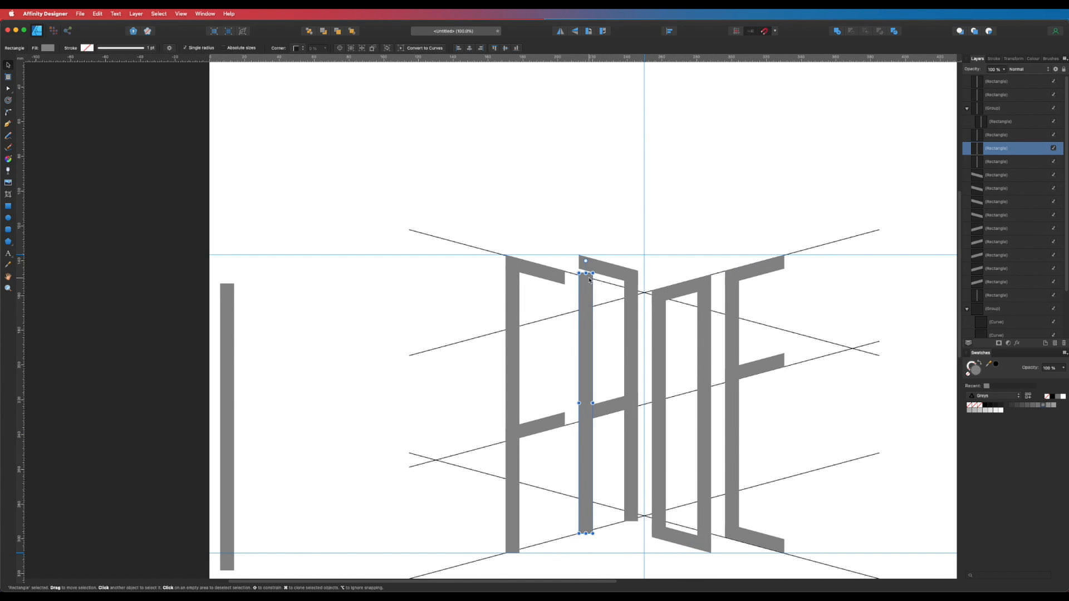
drag(586, 273, 586, 265)
click(605, 211)
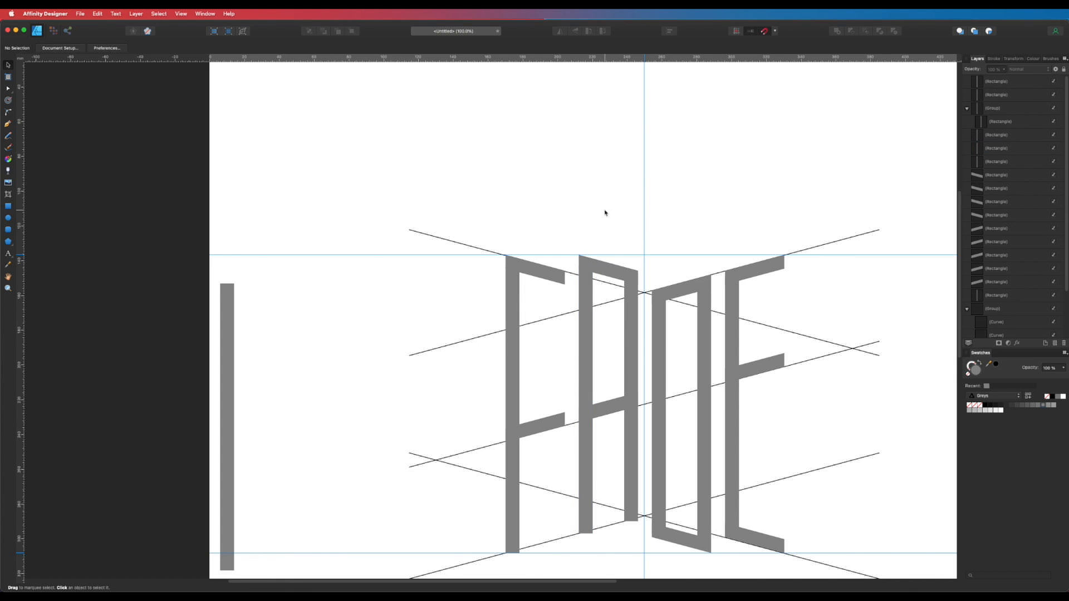
scroll(604, 223, down, 3)
scroll(604, 223, right, 1)
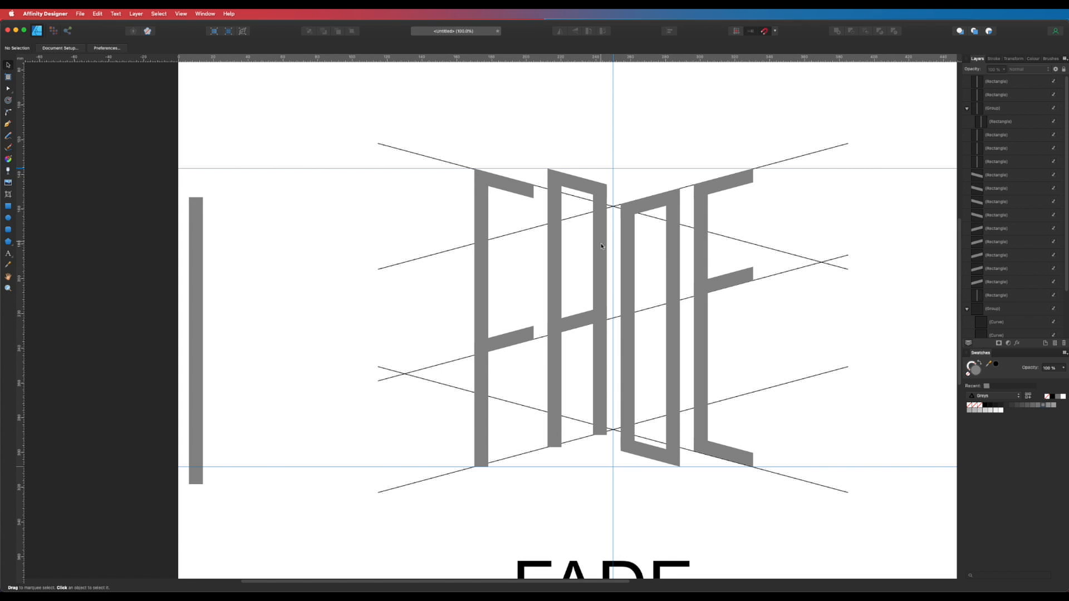
- Raise the D's slanted bottom bar onto the lower falling guide line and shorten both D uprights to end within it
drag(648, 452, 628, 429)
click(627, 439)
click(675, 457)
drag(672, 459, 673, 437)
click(673, 457)
click(673, 434)
click(670, 461)
scroll(716, 446, down, 1)
scroll(724, 422, up, 1)
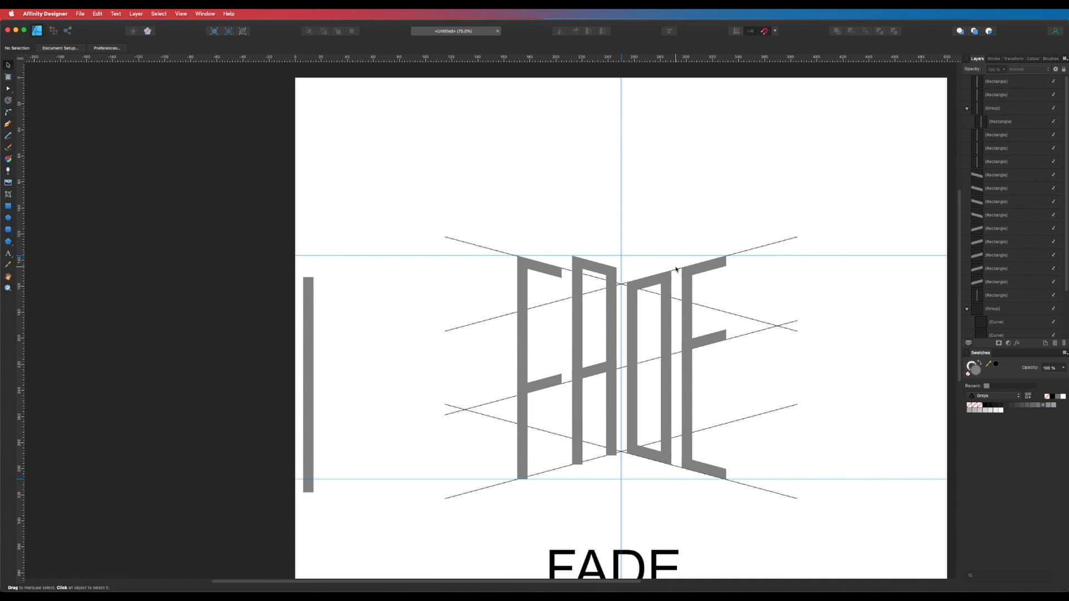
- Select all the bars forming the FADE lettering and convert them to curves
drag(631, 433, 658, 360)
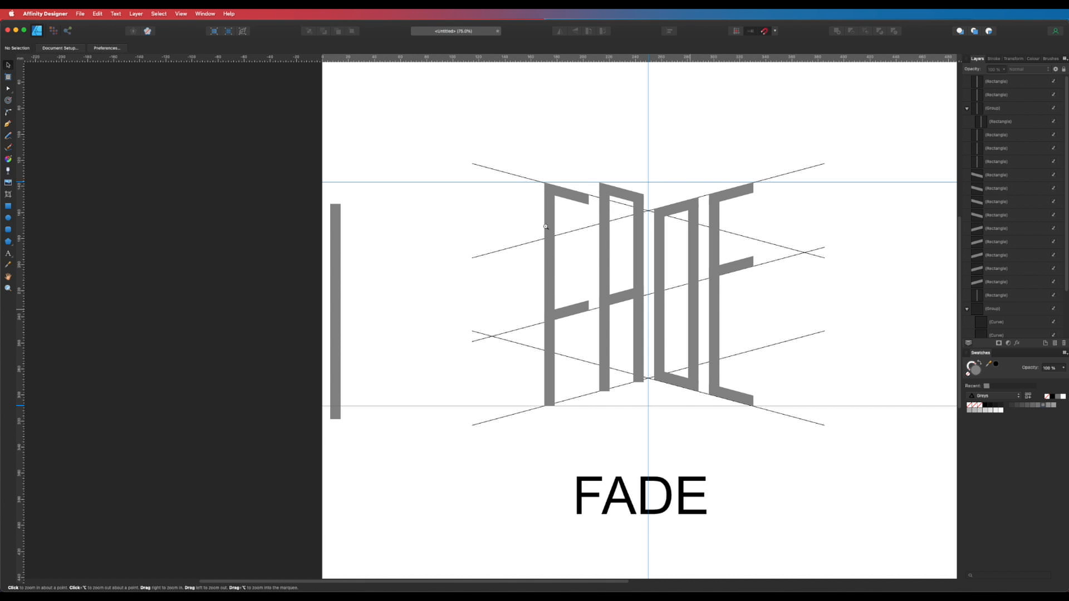
drag(466, 174, 734, 498)
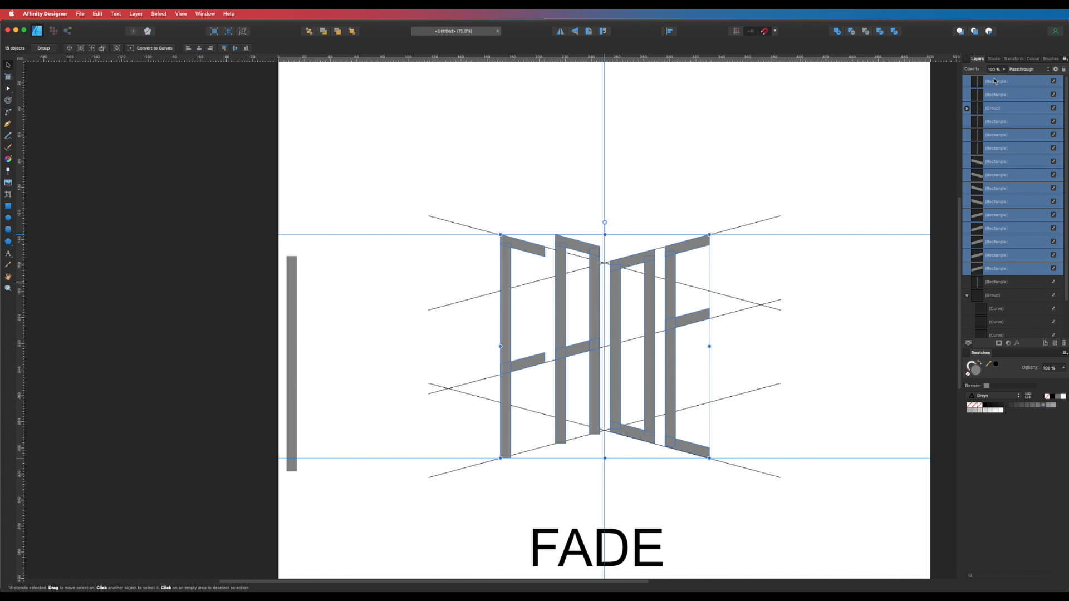
key(super+Return)
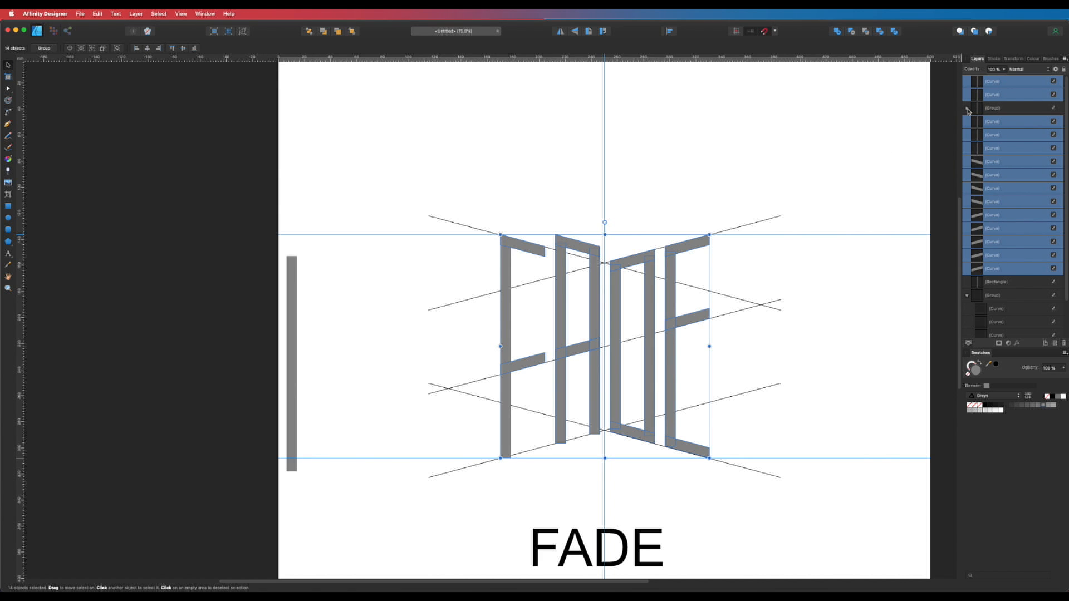
- Ungroup the F's stem from its leftover group and convert its rectangle to curves
click(1008, 110)
click(967, 108)
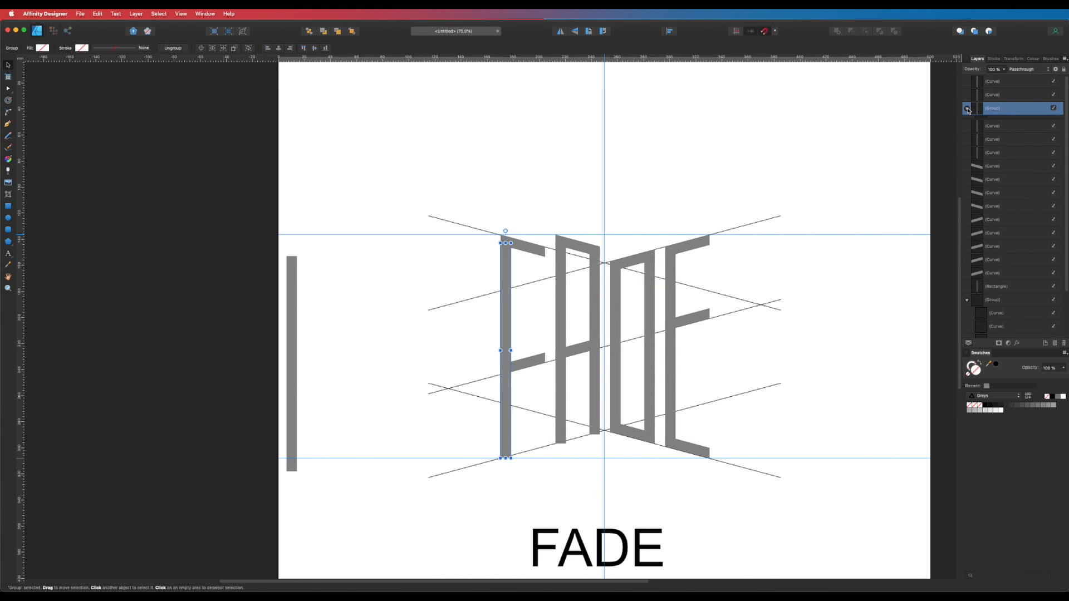
click(997, 121)
click(999, 112)
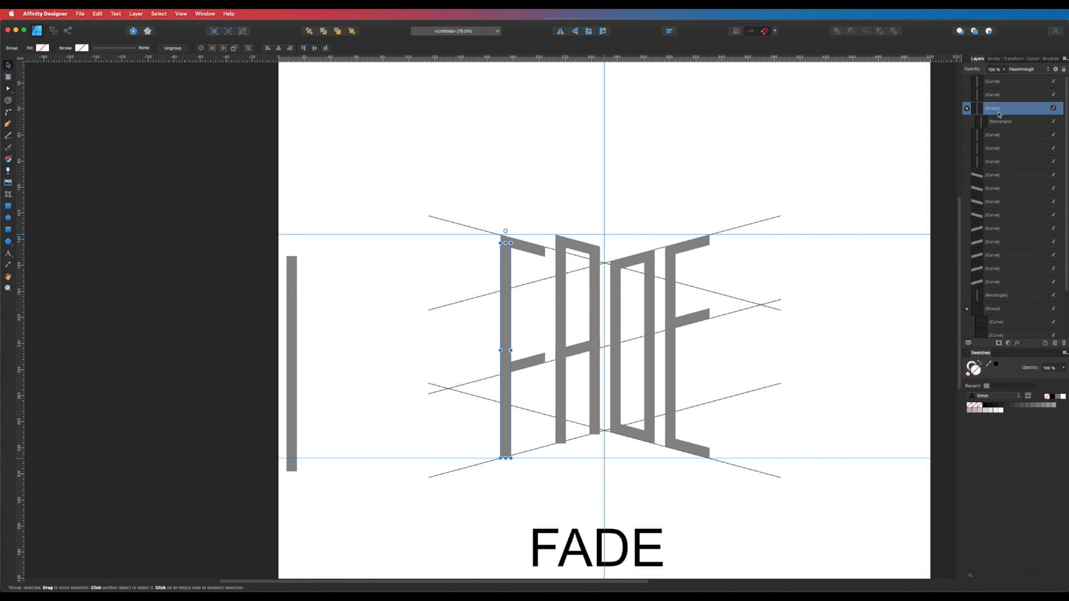
key(super+shift+g)
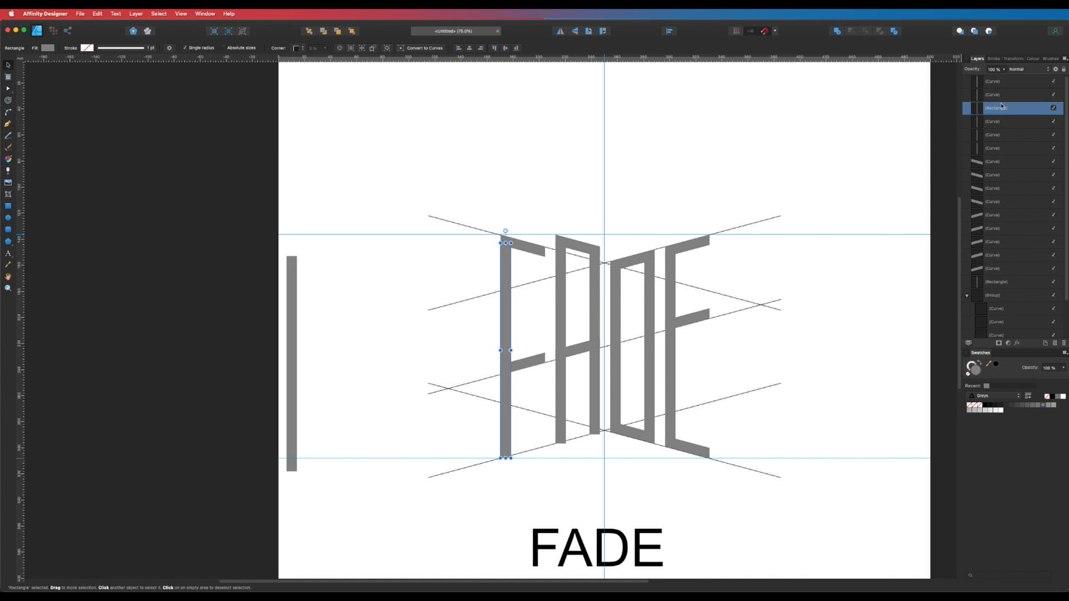
key(super+Return)
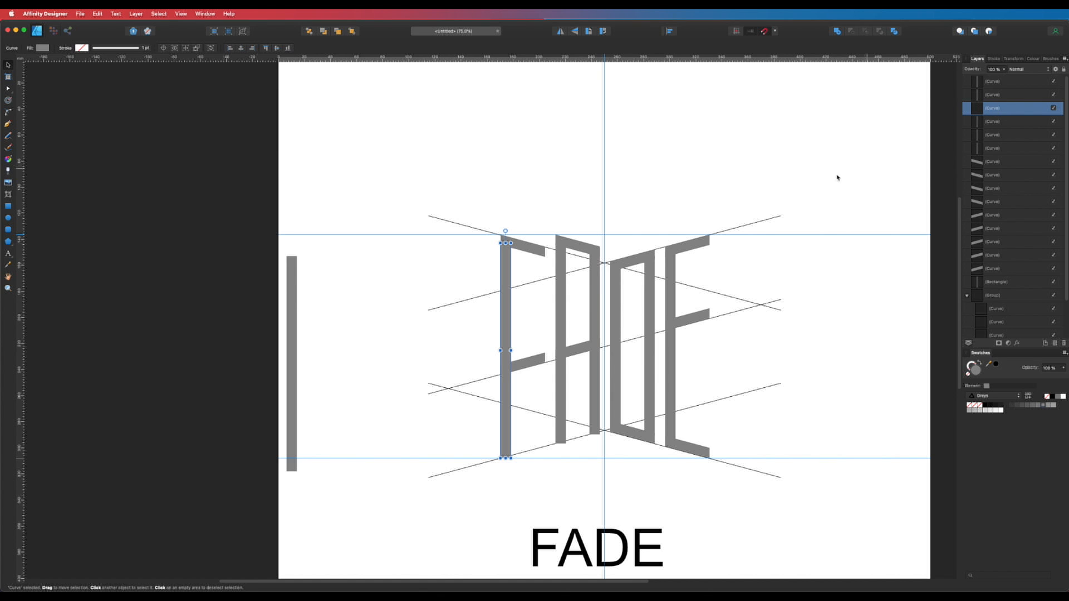
- Bevel the top of the F's stem by raising its outer corner to the top bar's tip and lowering its inner corner below the bar
drag(520, 212, 835, 315)
key(a)
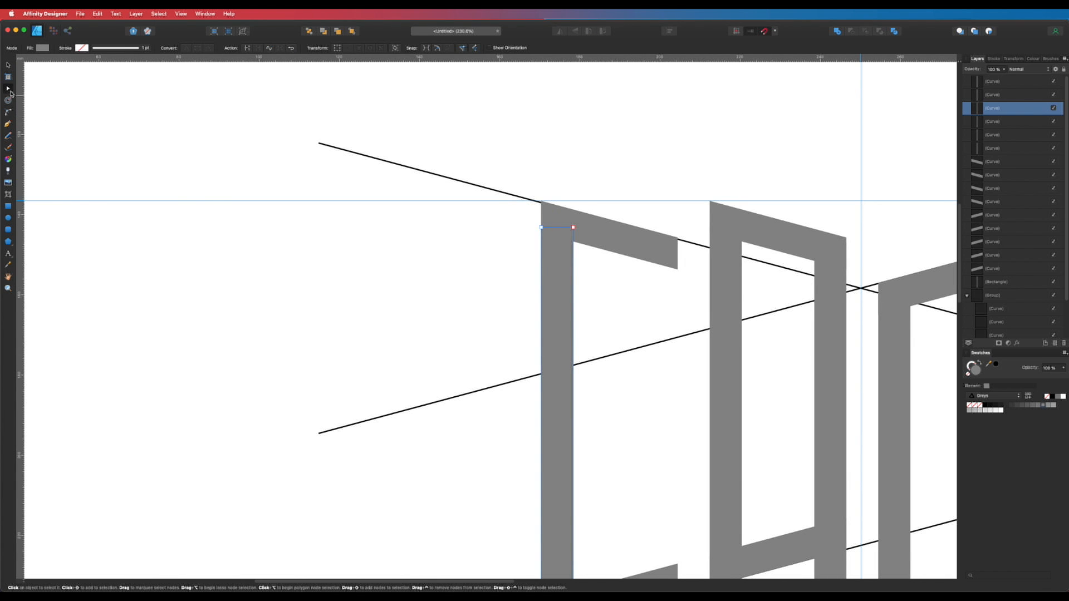
click(573, 227)
drag(576, 228, 606, 249)
key(super+z)
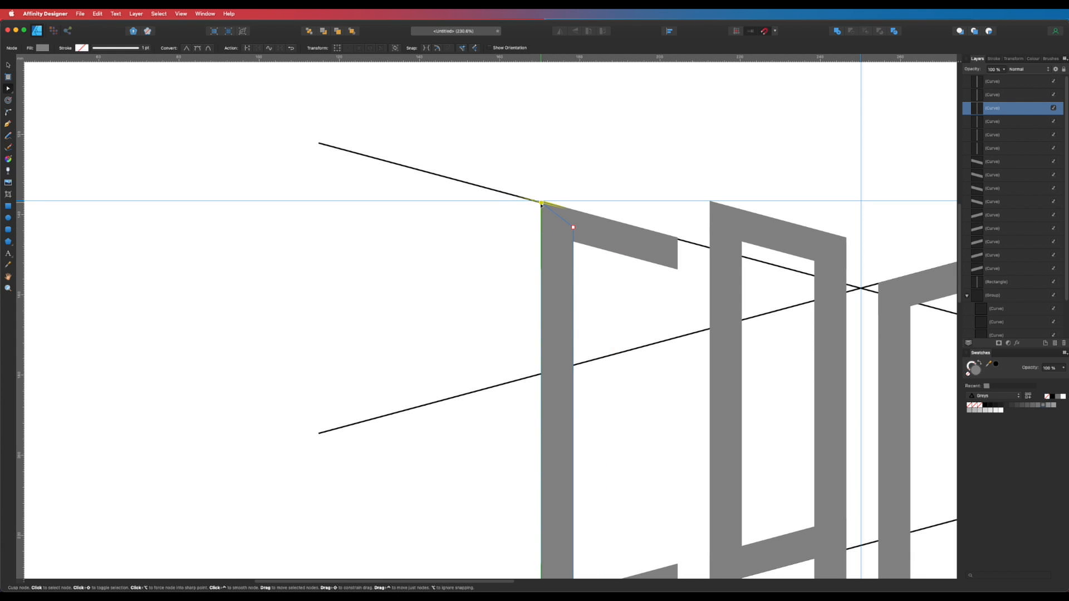
drag(574, 228, 574, 267)
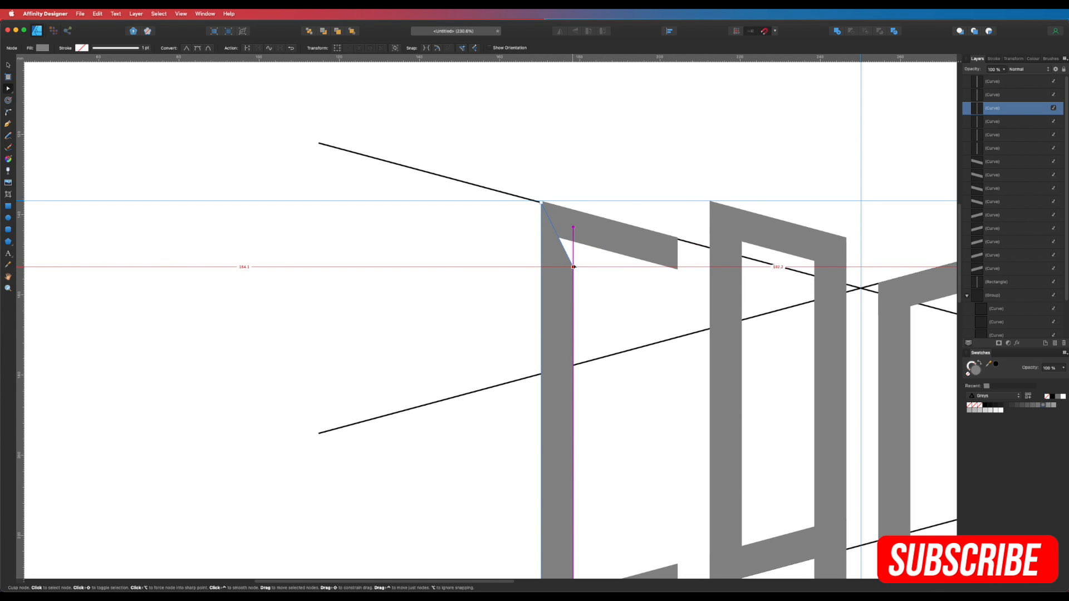
drag(574, 267, 573, 266)
- Bevel the top of the A's left upright by lowering its inner corner below the top bar and raising its outer corner to the bar's tip
drag(722, 371, 694, 333)
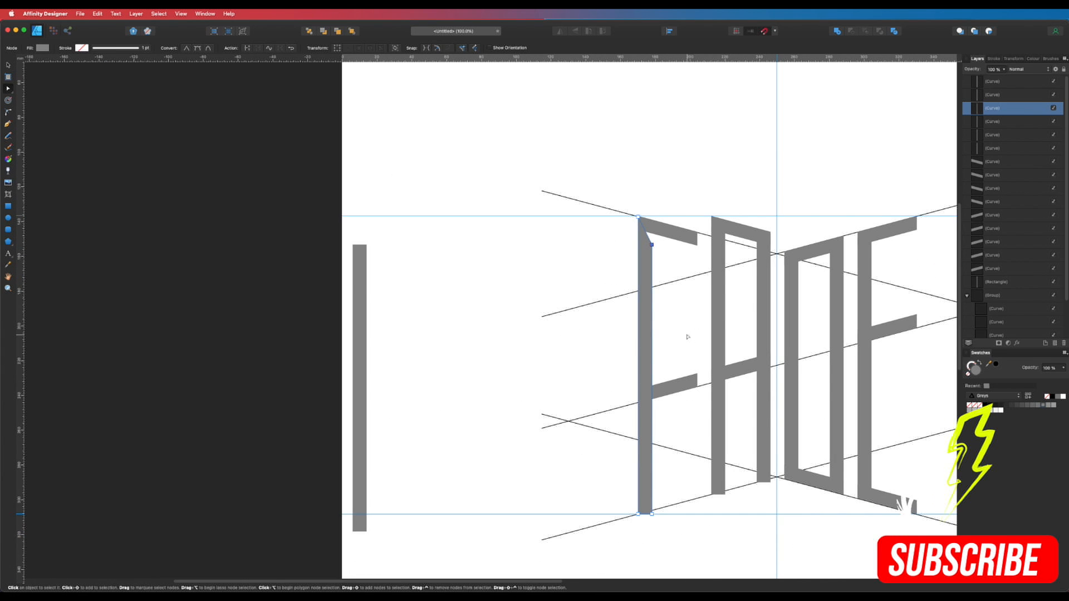
click(654, 276)
click(647, 361)
drag(660, 385, 659, 320)
click(735, 210)
click(720, 162)
drag(718, 172, 857, 304)
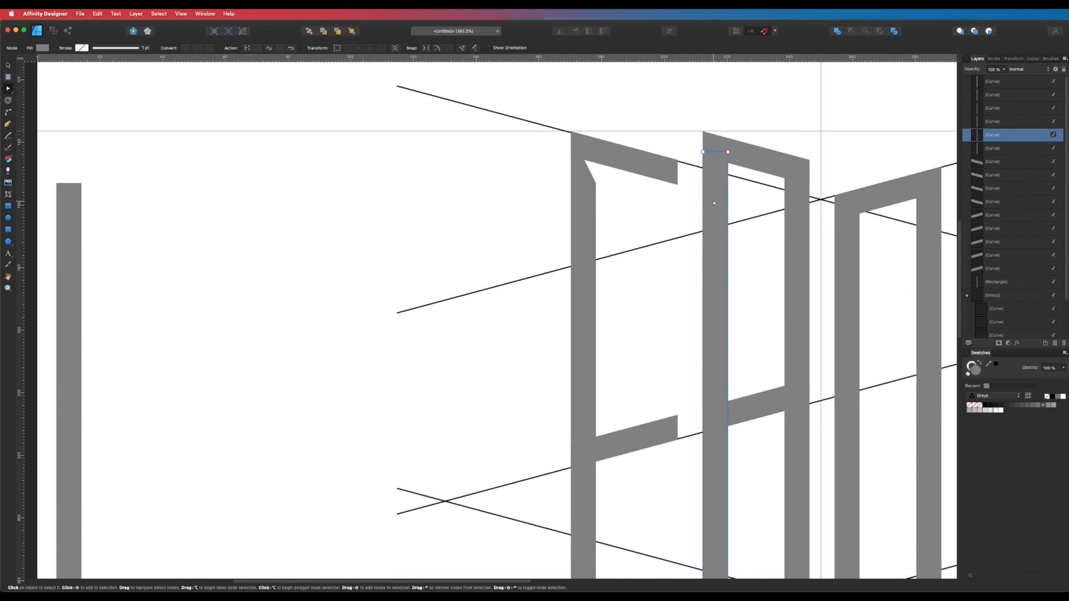
drag(728, 152, 729, 184)
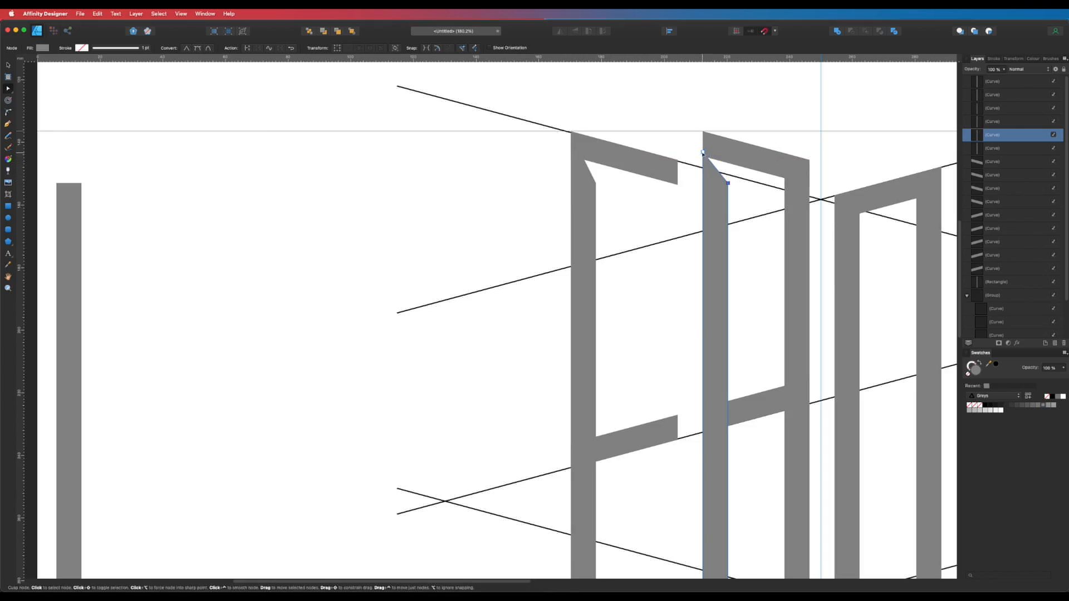
drag(703, 152, 702, 132)
click(737, 115)
- Copy the A's left upright, and raise the original's bottom corners to the crossbar so it ends in a bevel
drag(797, 248, 720, 236)
scroll(766, 279, down, 1)
drag(765, 303, 760, 246)
drag(764, 338, 658, 379)
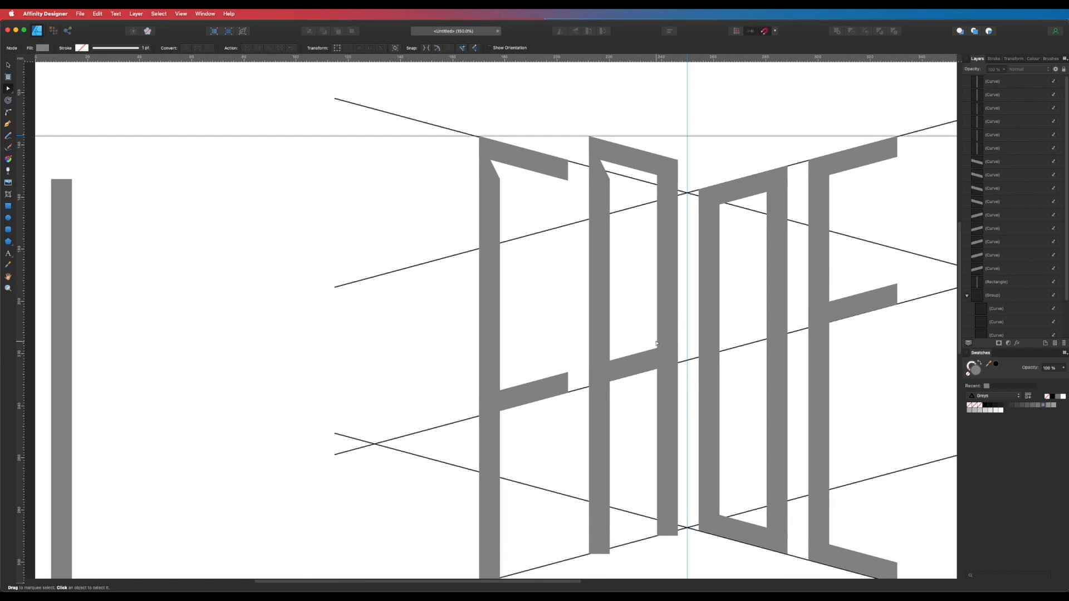
click(616, 375)
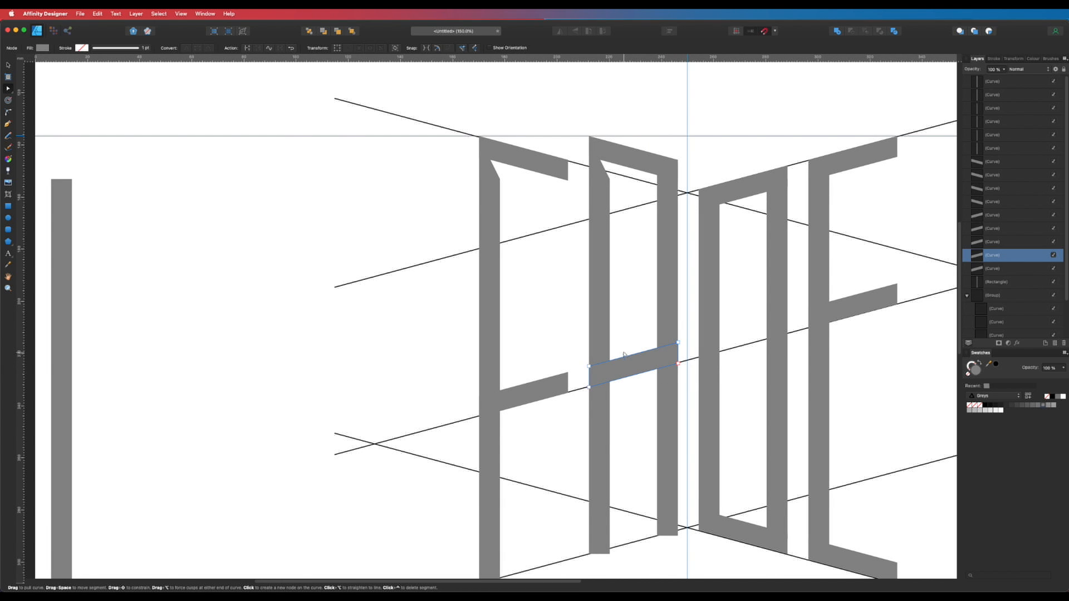
click(599, 293)
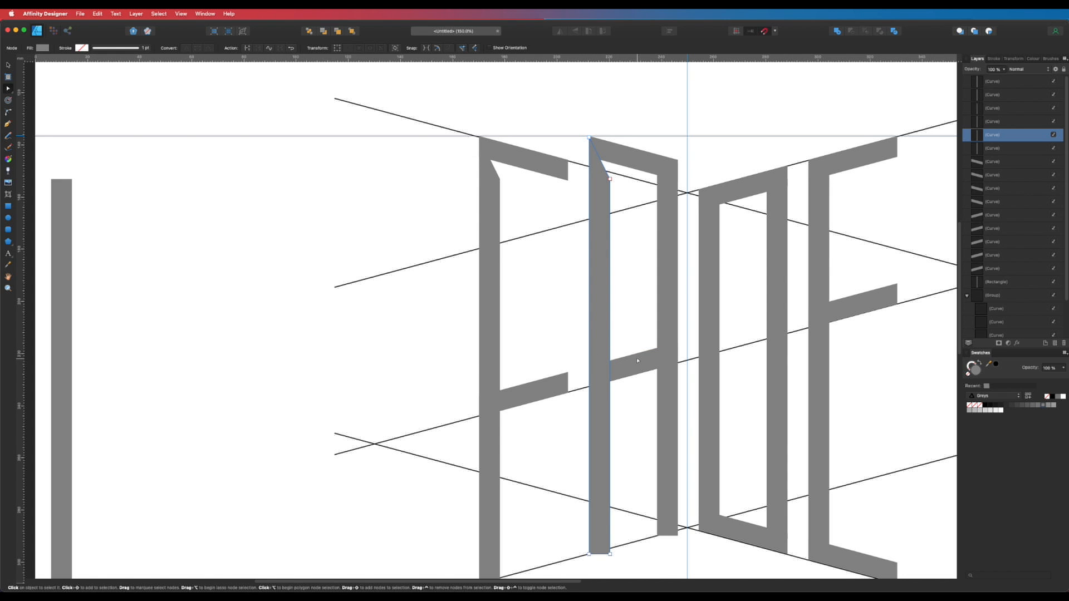
scroll(627, 425, down, 3)
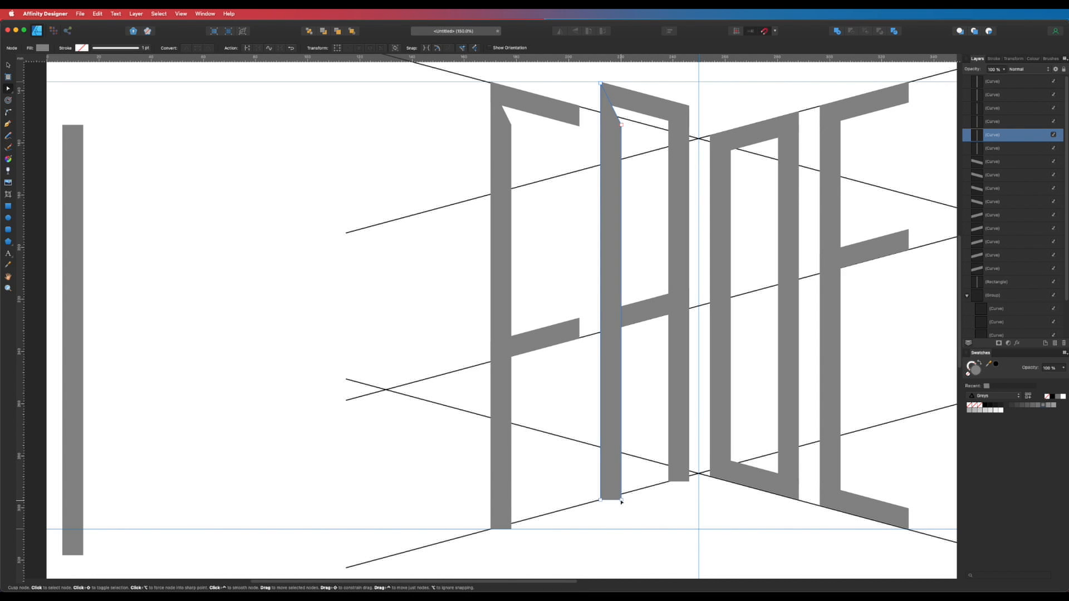
key(v)
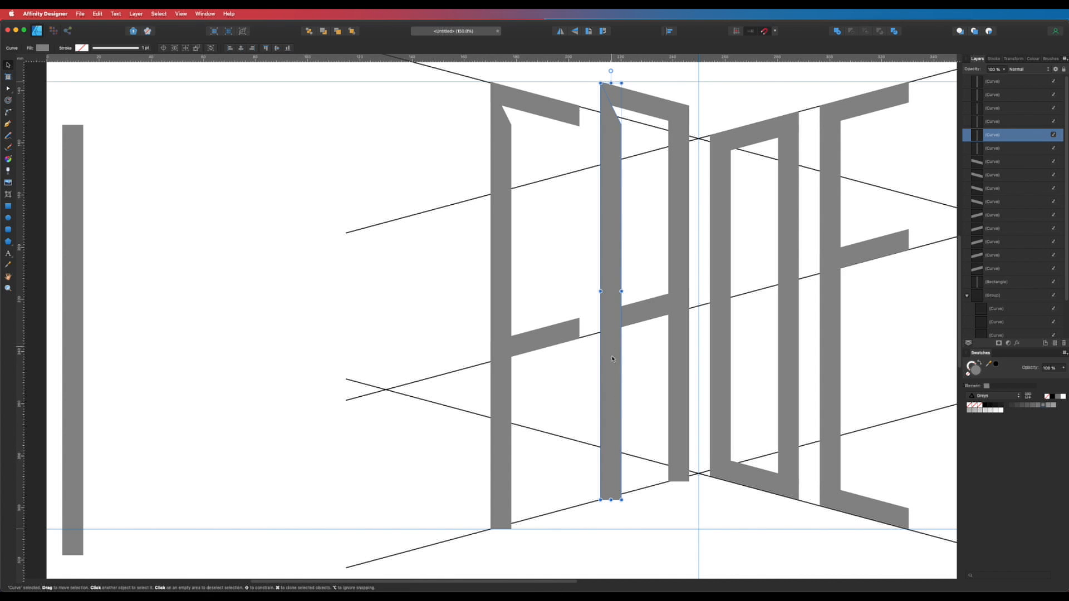
click(646, 364)
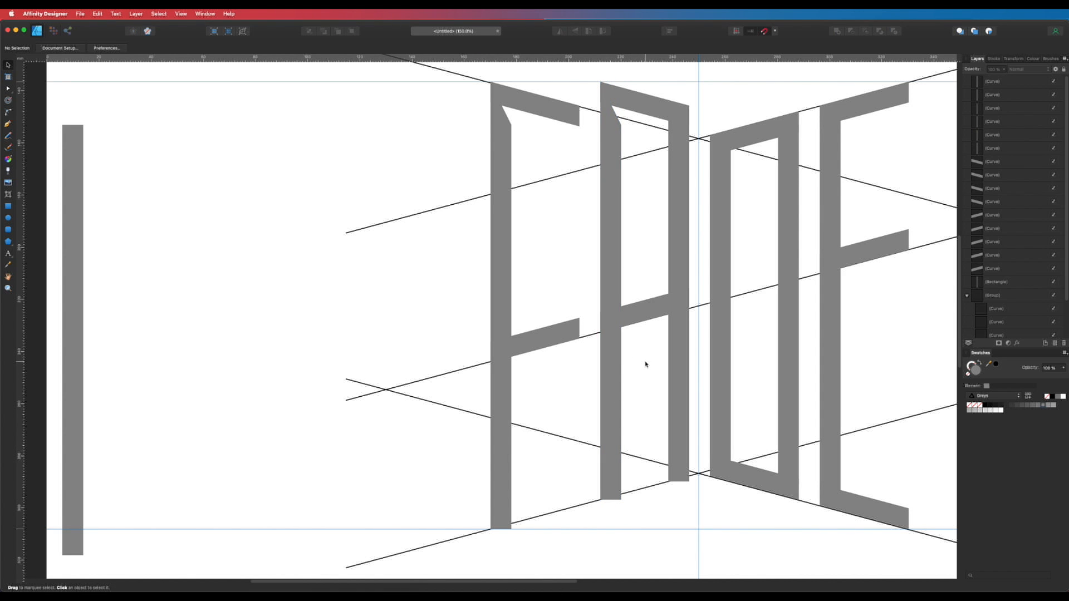
click(607, 389)
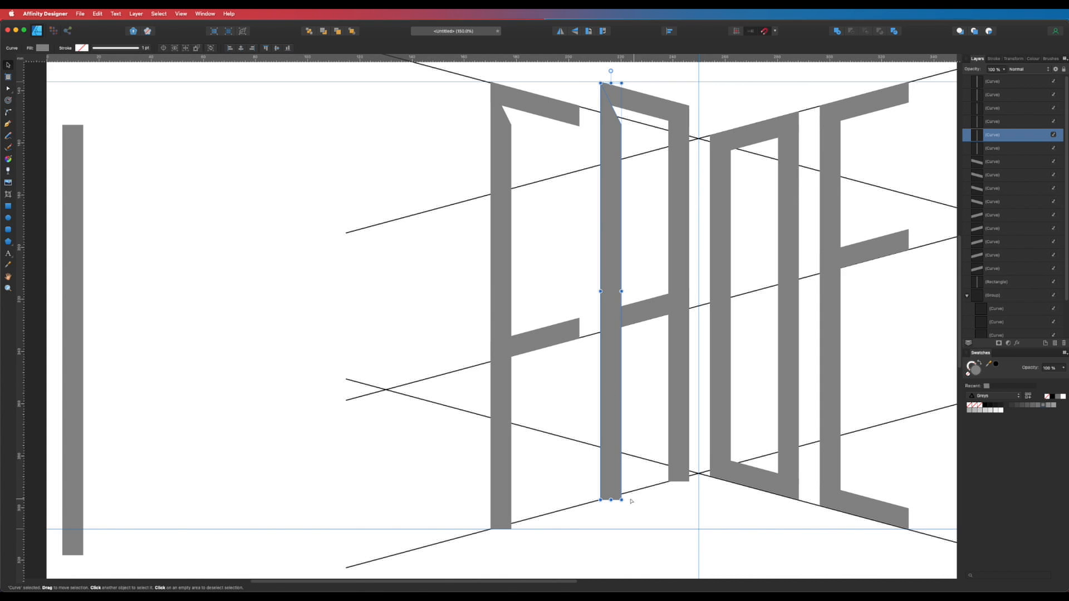
drag(622, 501, 622, 289)
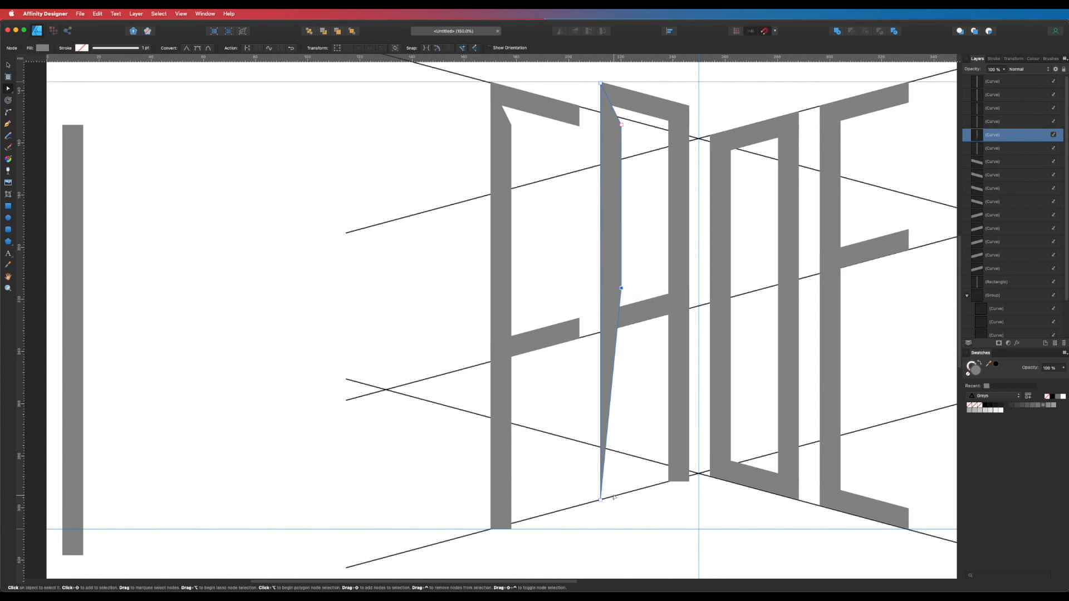
drag(600, 499, 600, 333)
drag(621, 290, 622, 291)
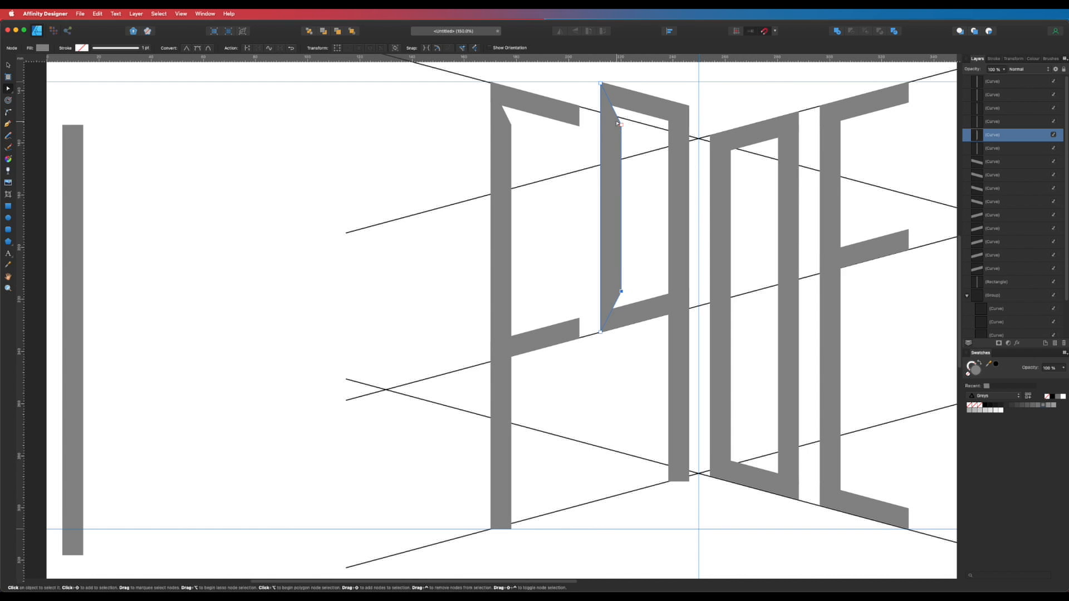
click(630, 365)
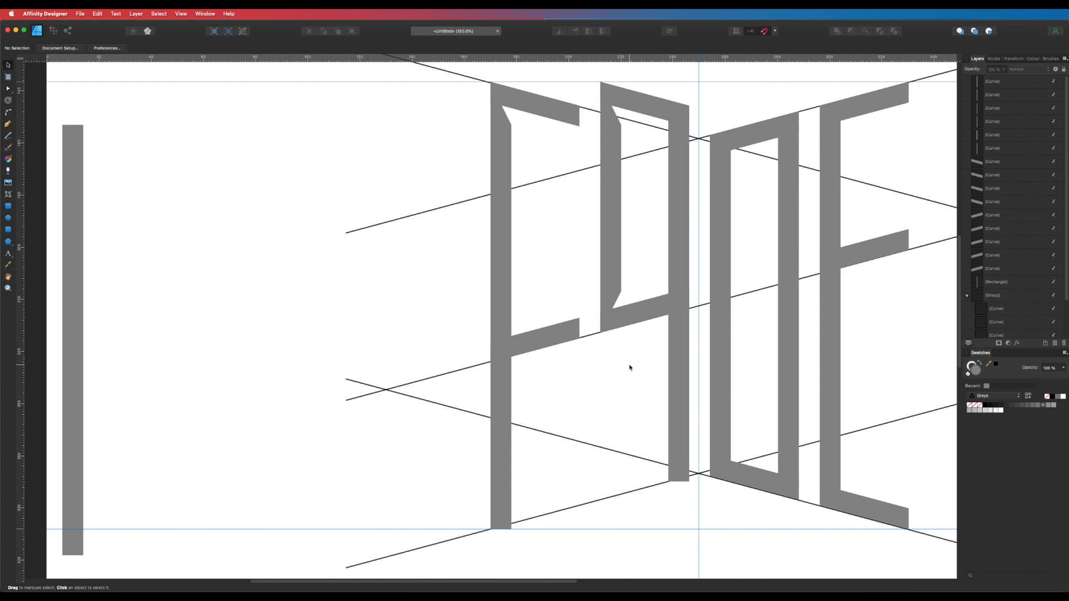
- Paste the copied A upright and lower its top corners into the crossbar to form the letter's lower left leg
key(super+v)
click(630, 366)
key(a)
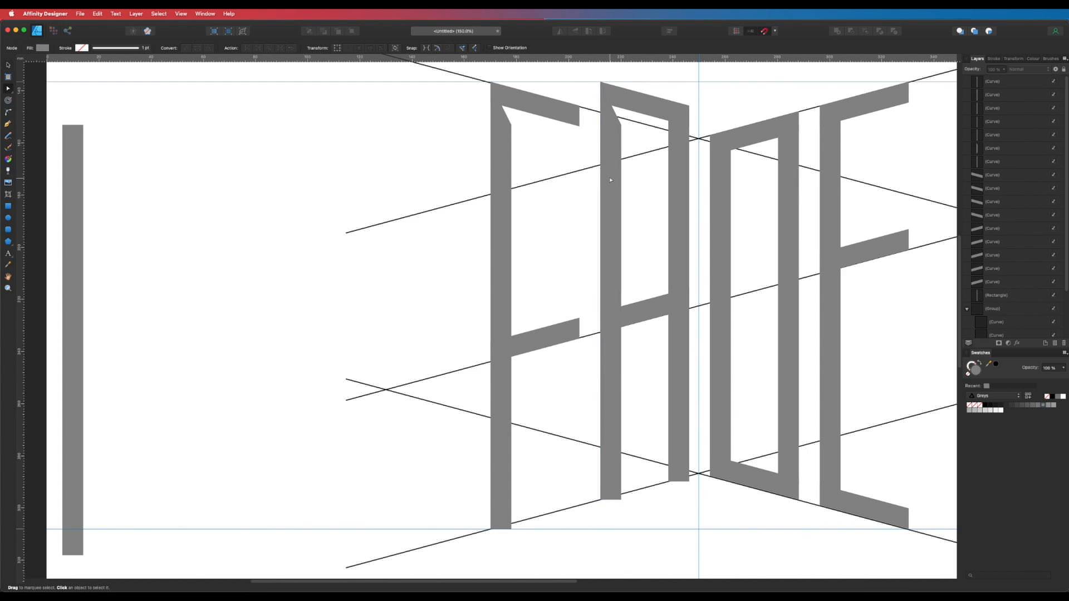
click(610, 175)
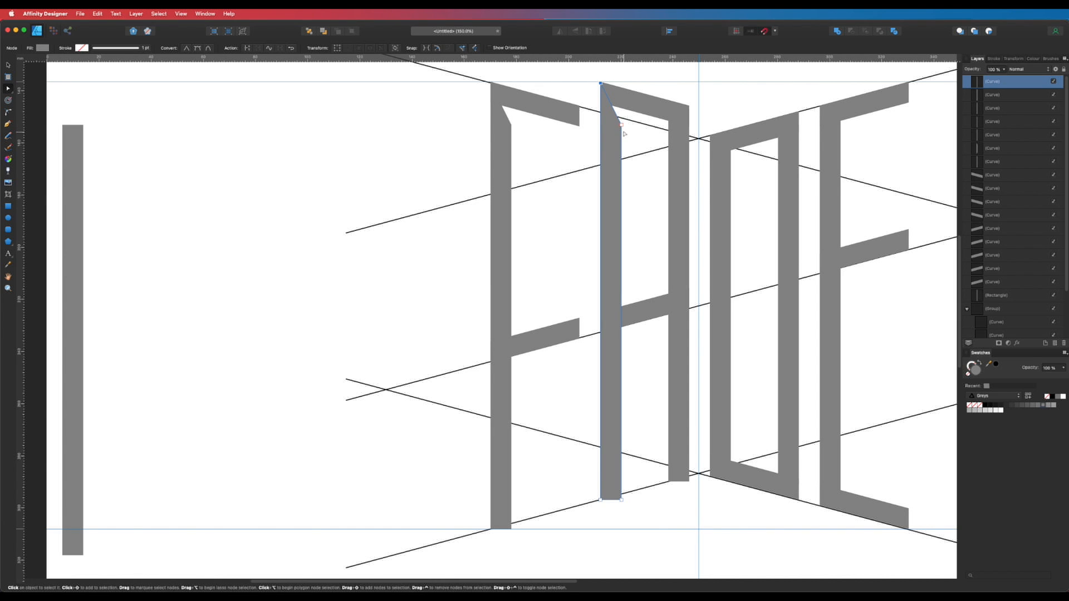
drag(601, 83, 600, 246)
mouse_move(630, 310)
mouse_down()
mouse_move(630, 395)
mouse_move(621, 317)
mouse_up()
click(640, 362)
click(620, 363)
click(644, 349)
key(v)
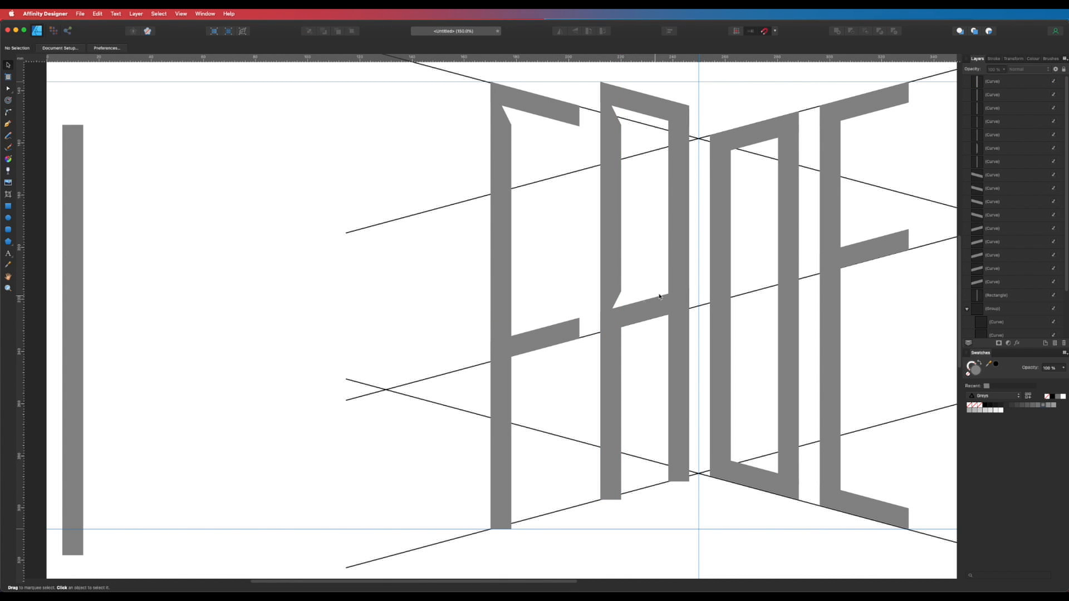
- Delete the F's full-height stem
key(super+minus)
scroll(671, 354, down, 1)
key(a)
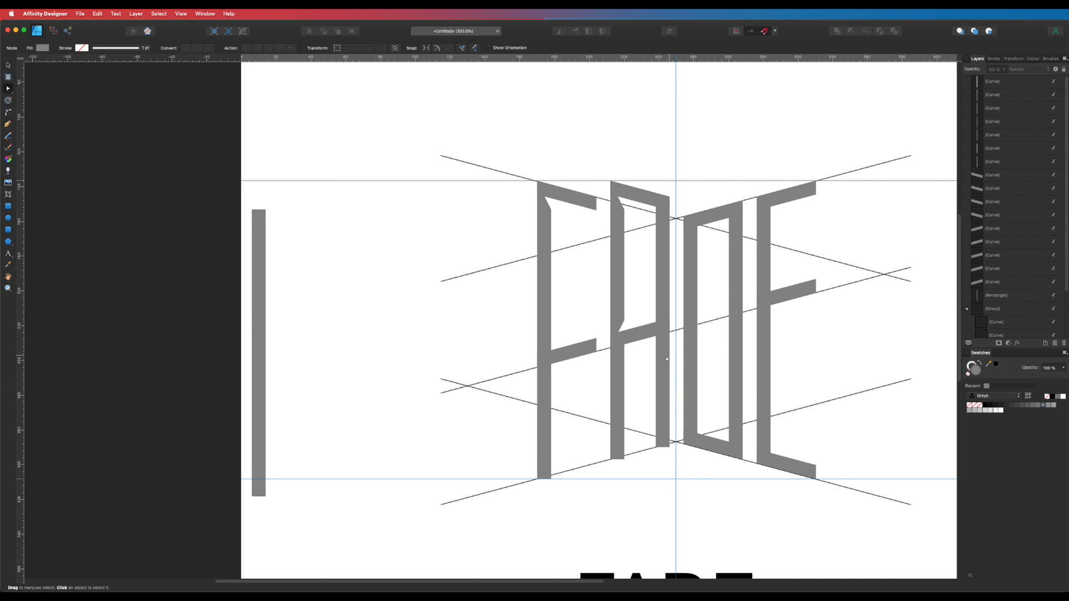
scroll(612, 368, up, 5)
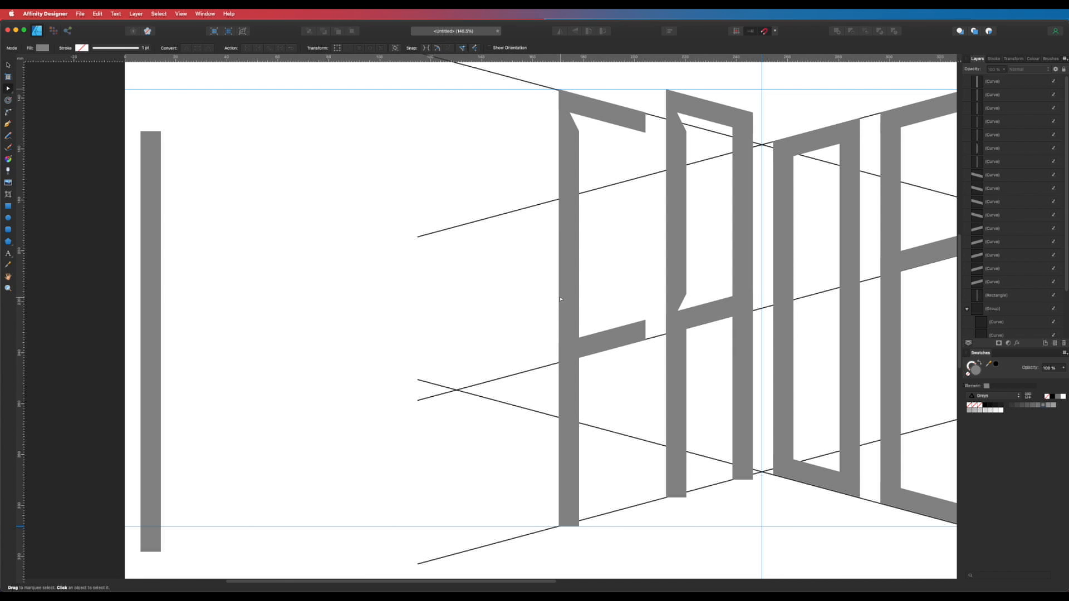
click(676, 261)
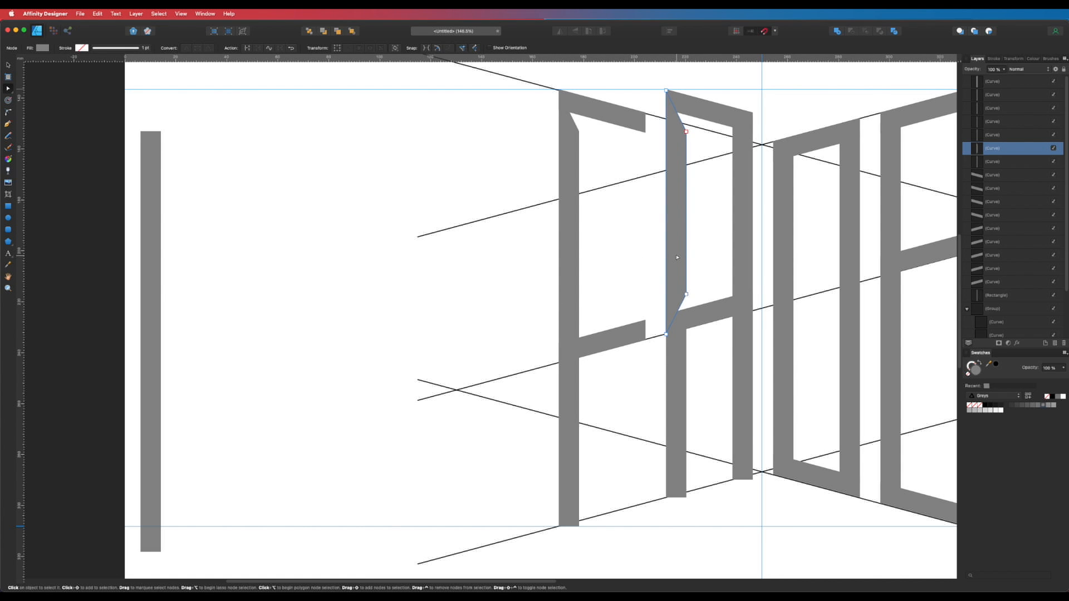
click(601, 239)
click(574, 244)
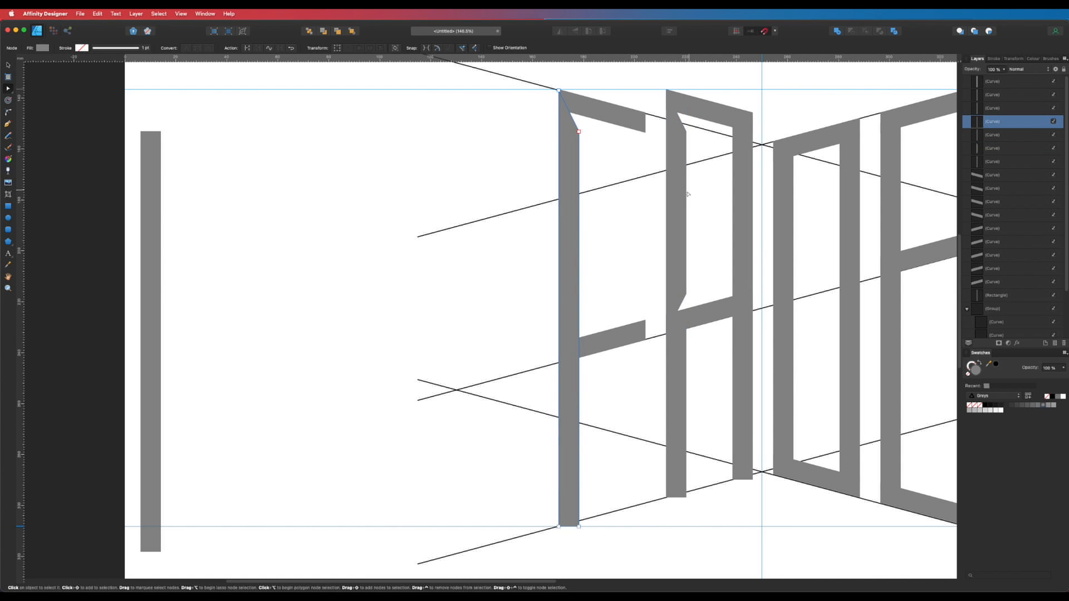
click(675, 228)
click(576, 315)
key(v)
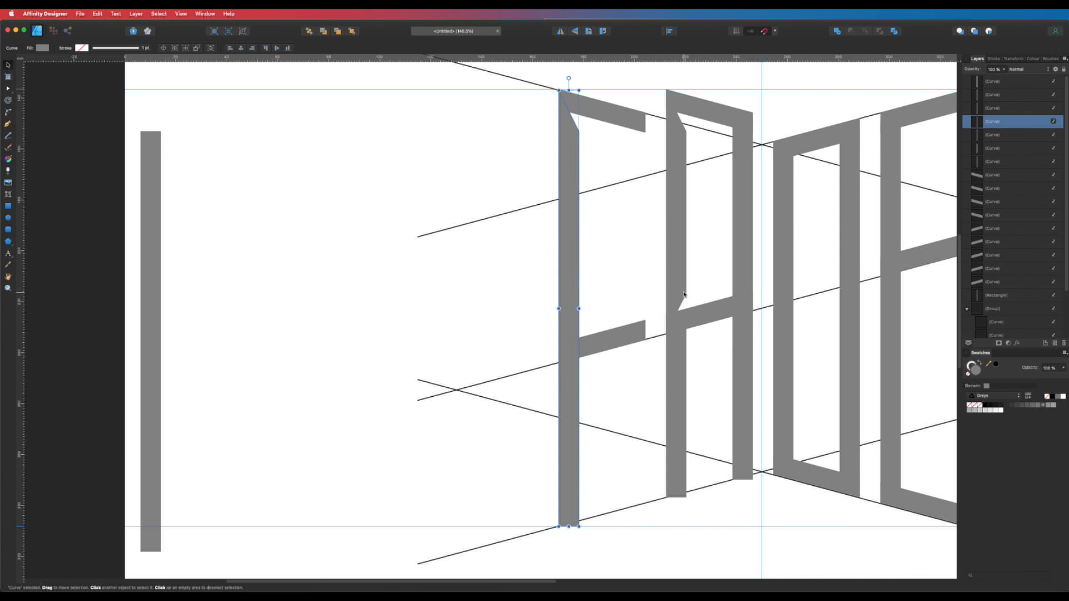
key(Delete)
- Duplicate both pieces of the A's left upright into the F's stem position, joining the F's top bar
click(678, 266)
shift+click(678, 421)
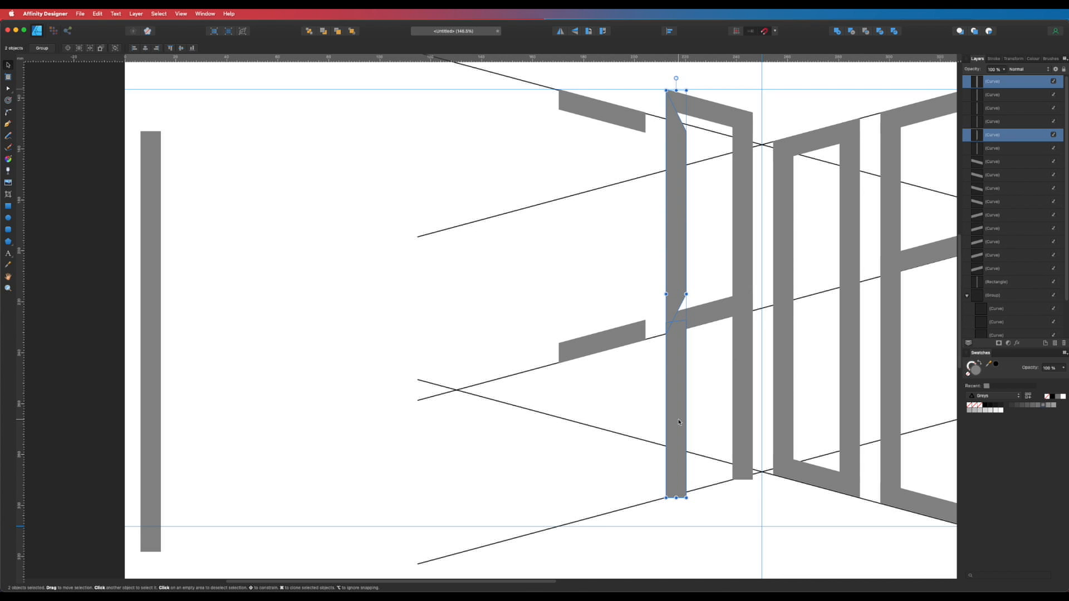
drag(679, 423, 568, 443)
click(606, 406)
- Slant the feet of the F's lower stem piece and the A's lower left leg along the rising bottom guide line
click(570, 476)
key(a)
drag(560, 501, 579, 522)
click(683, 489)
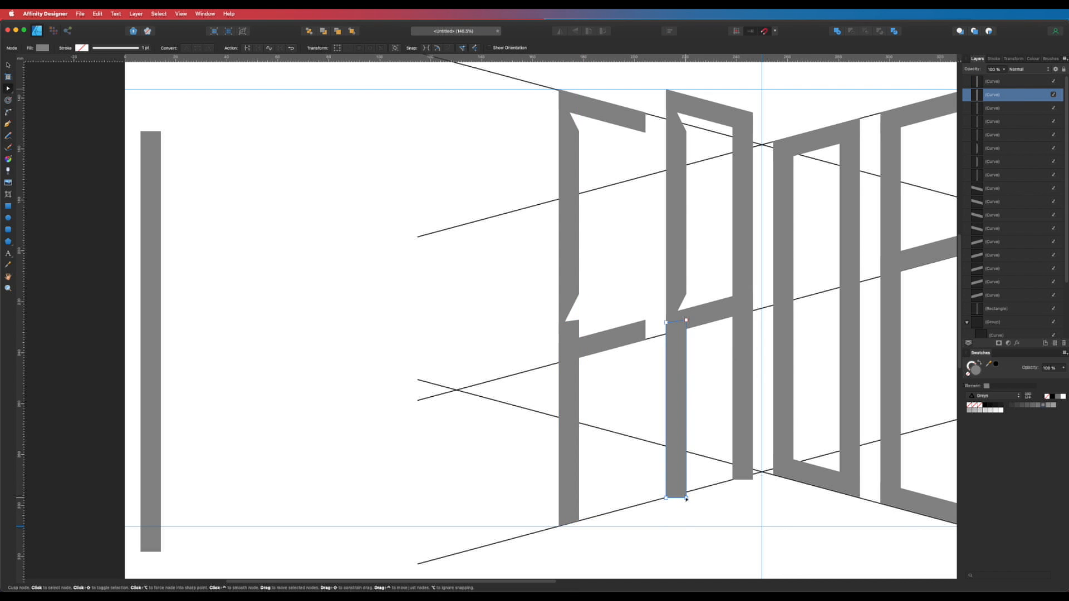
drag(687, 498, 657, 499)
click(712, 499)
- Shorten the F's lower stem piece from its upper end so that it starts within the middle bar
scroll(721, 495, down, 5)
scroll(680, 414, up, 5)
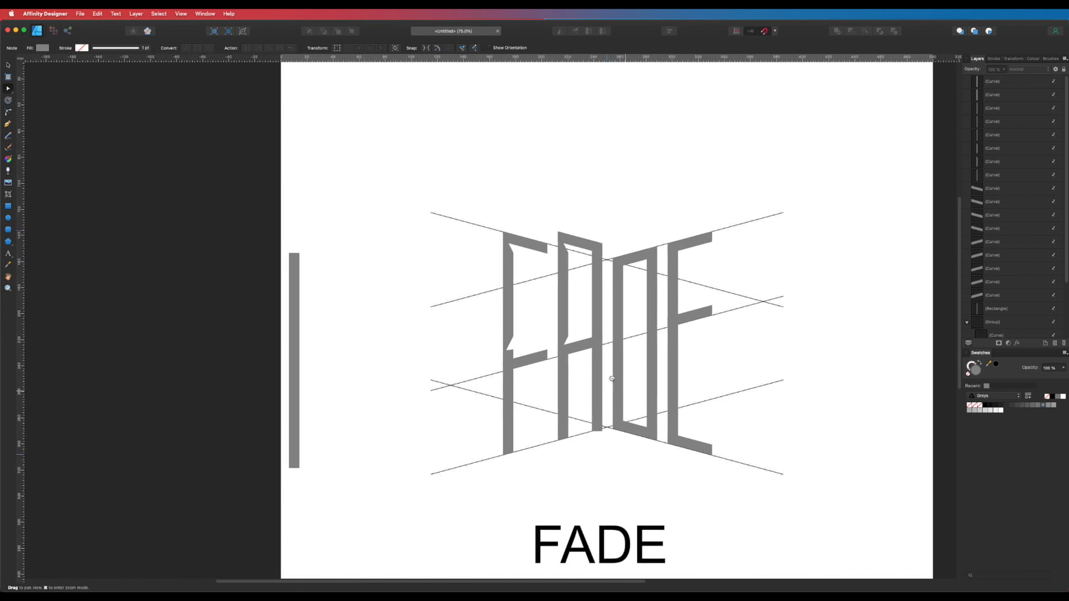
click(428, 355)
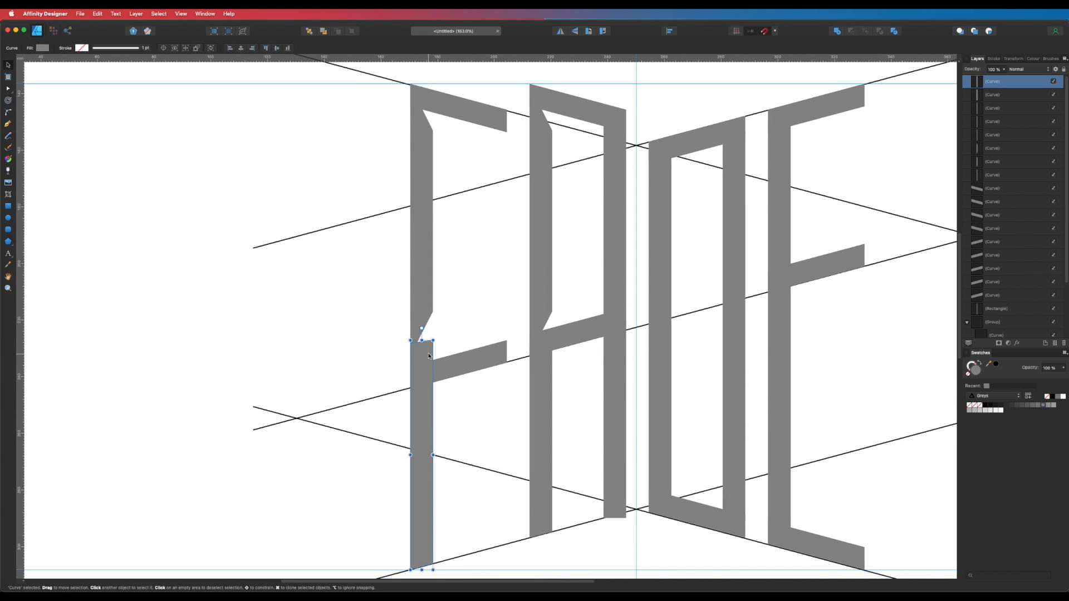
drag(421, 340, 421, 376)
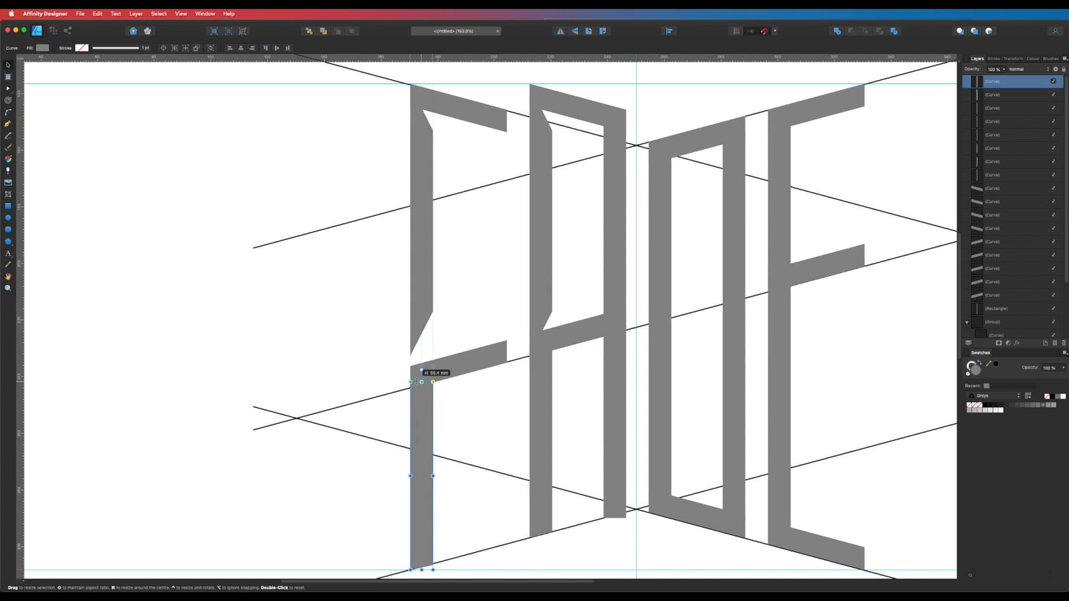
- Move both bottom corners of the F's upper stem piece down together until the outer corner meets the middle guide line
key(a)
click(413, 354)
click(412, 354)
shift+click(433, 312)
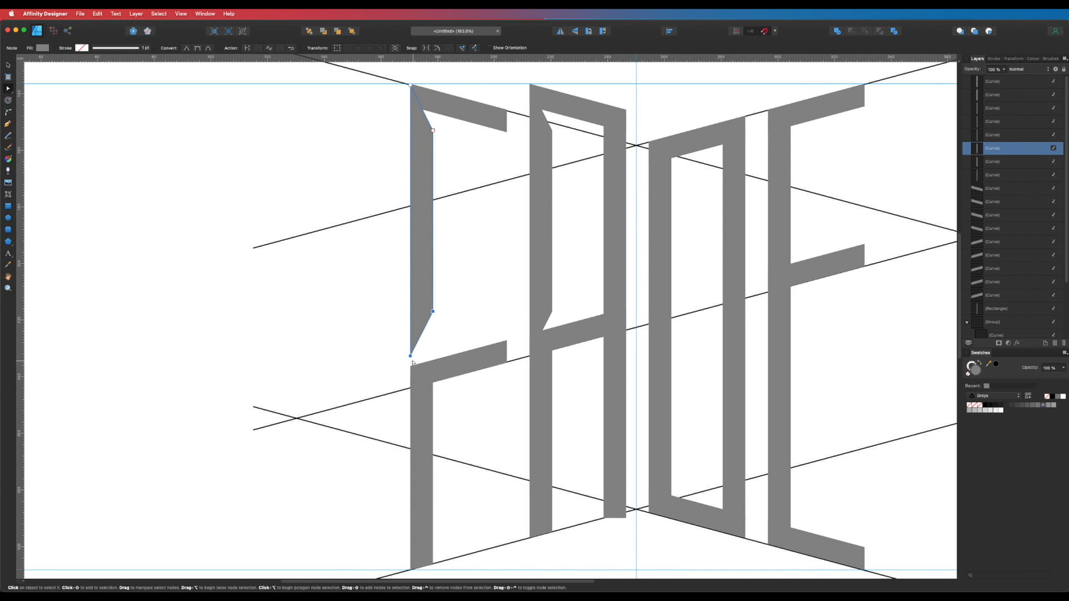
drag(411, 356, 411, 388)
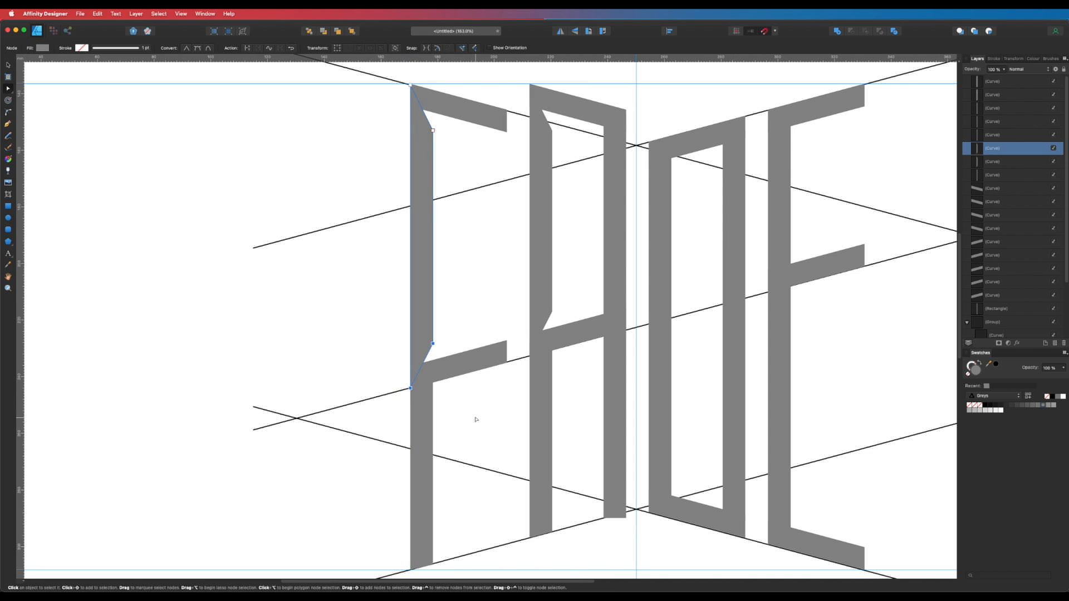
click(476, 419)
- Shorten the A's right upright from its upper end so that it starts within the crossbar
key(super+1)
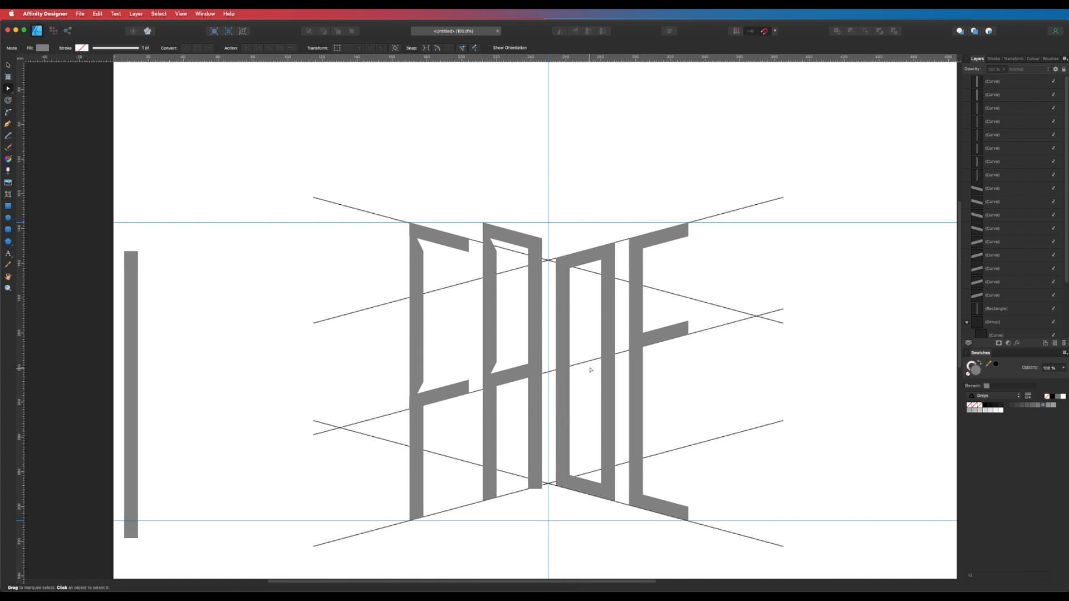
click(564, 350)
click(561, 186)
drag(518, 367, 650, 436)
key(v)
click(552, 410)
click(580, 307)
key(a)
click(550, 327)
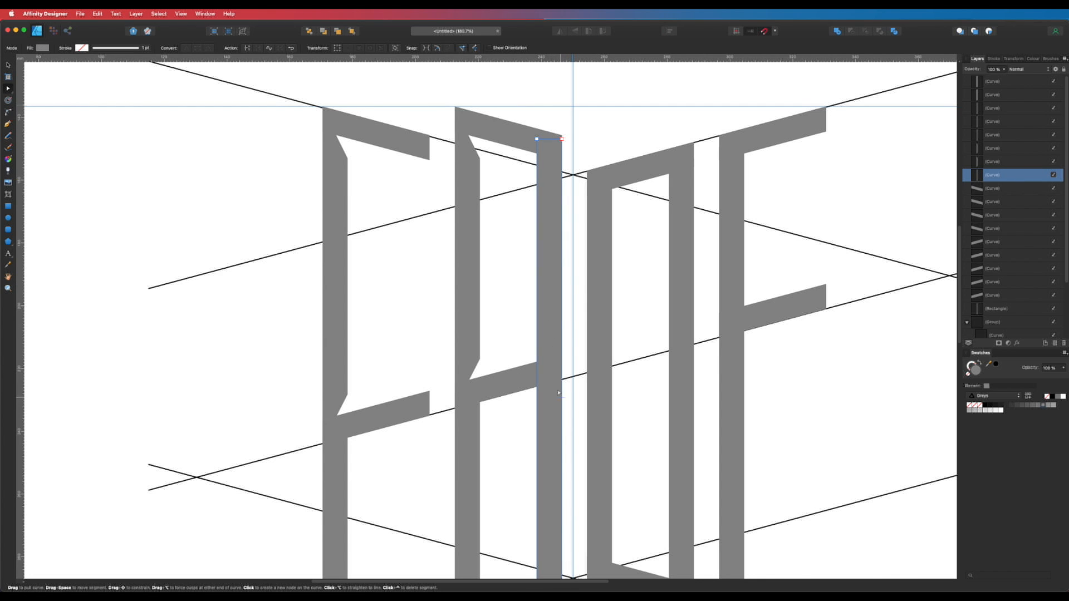
key(v)
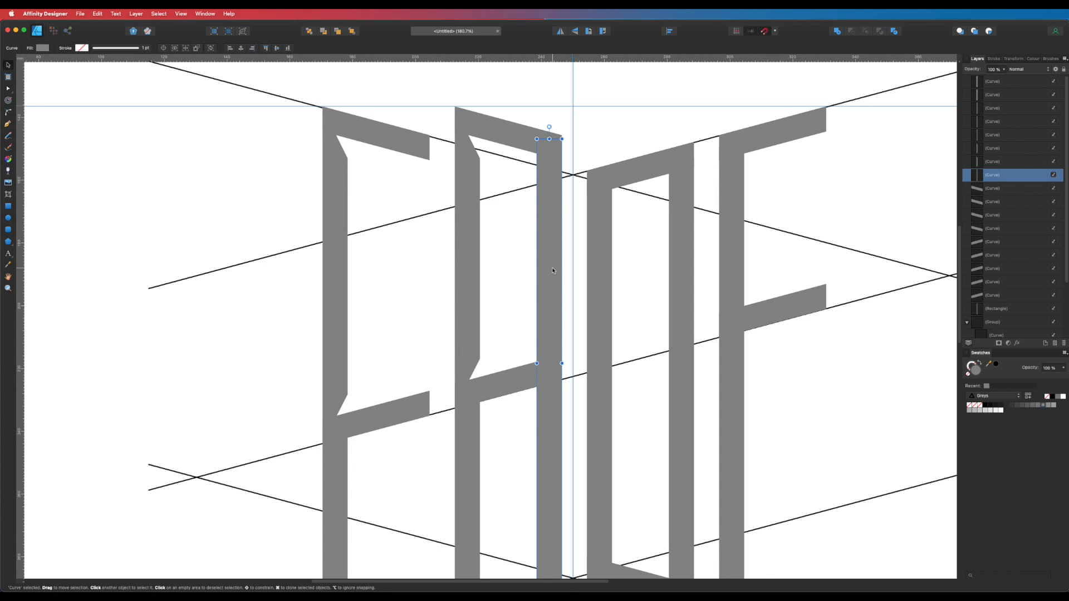
drag(549, 139, 551, 362)
click(550, 324)
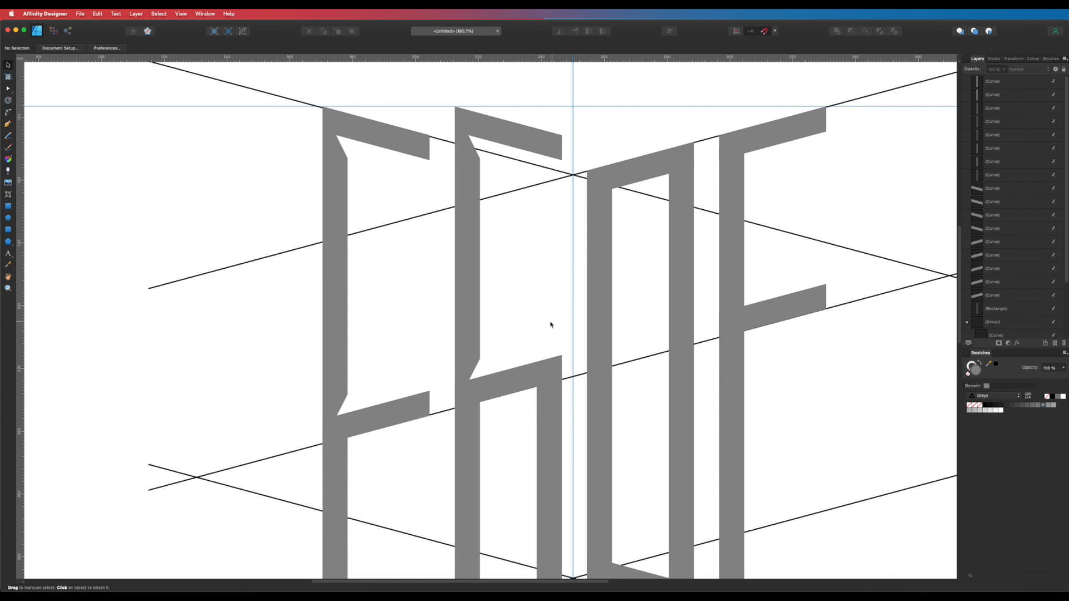
- Shorten the A's lower right leg to start below the crossbar and place a copy as the upper right upright
click(548, 373)
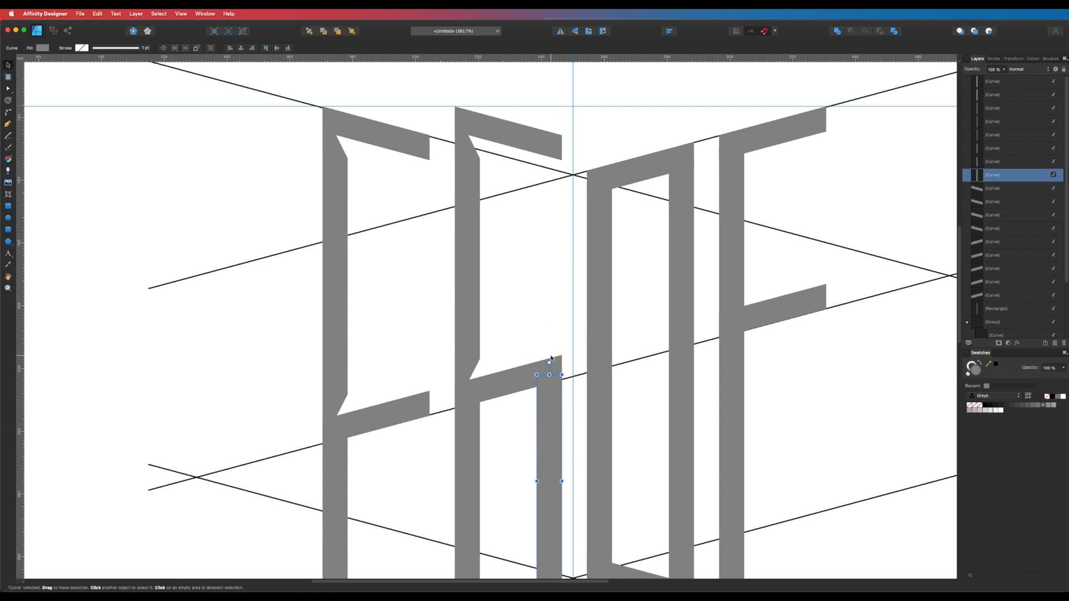
drag(549, 363, 553, 405)
click(545, 323)
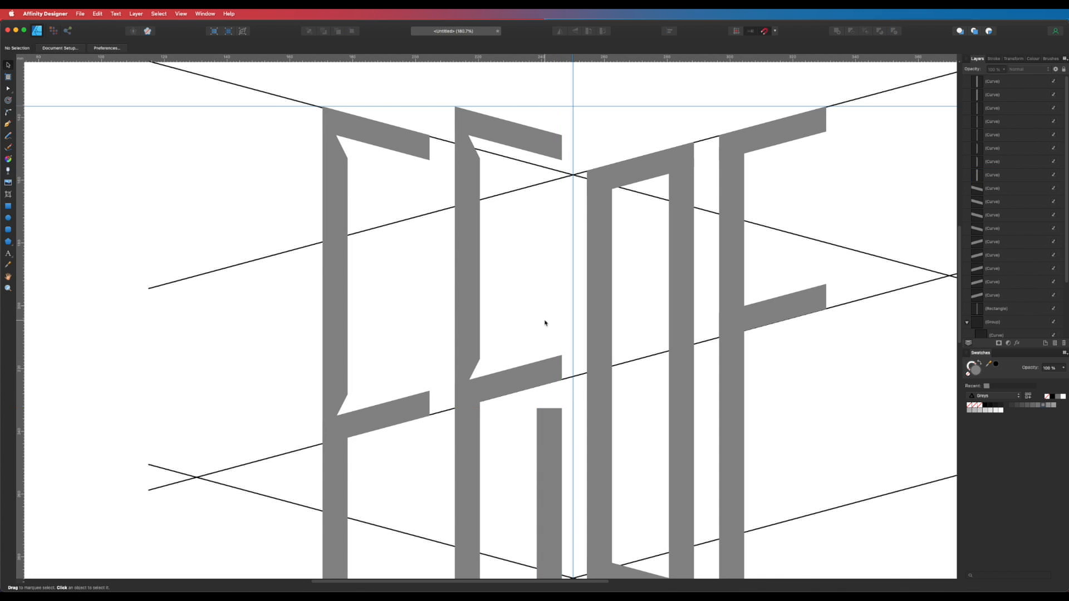
key(super+v)
scroll(557, 324, down, 5)
drag(541, 442, 543, 308)
- Bevel the upper end of the A's lower right leg where it joins the crossbar
key(a)
click(534, 374)
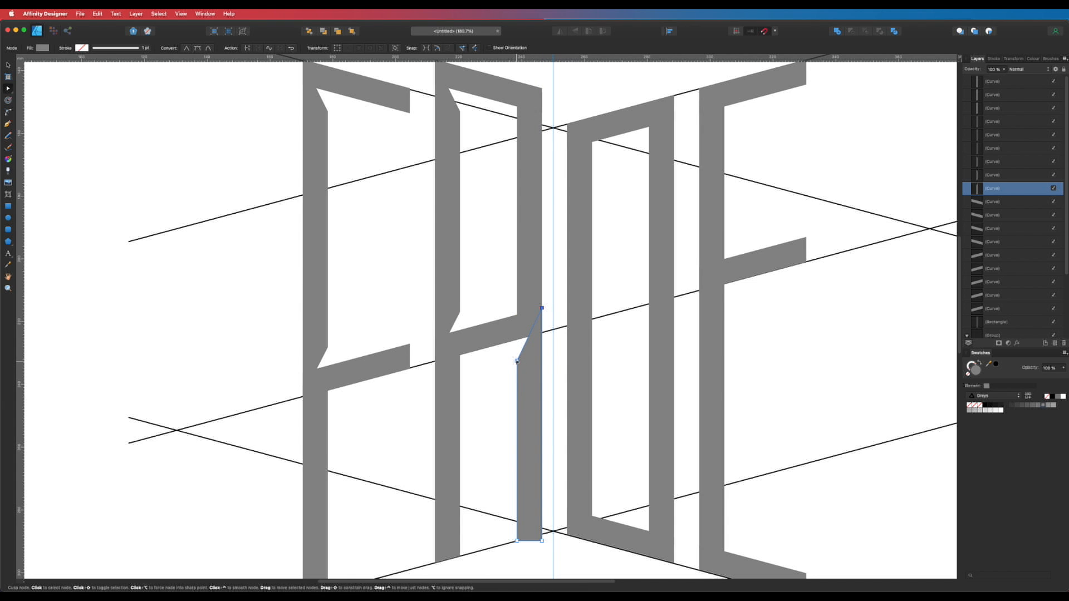
click(505, 370)
scroll(580, 358, down, 6)
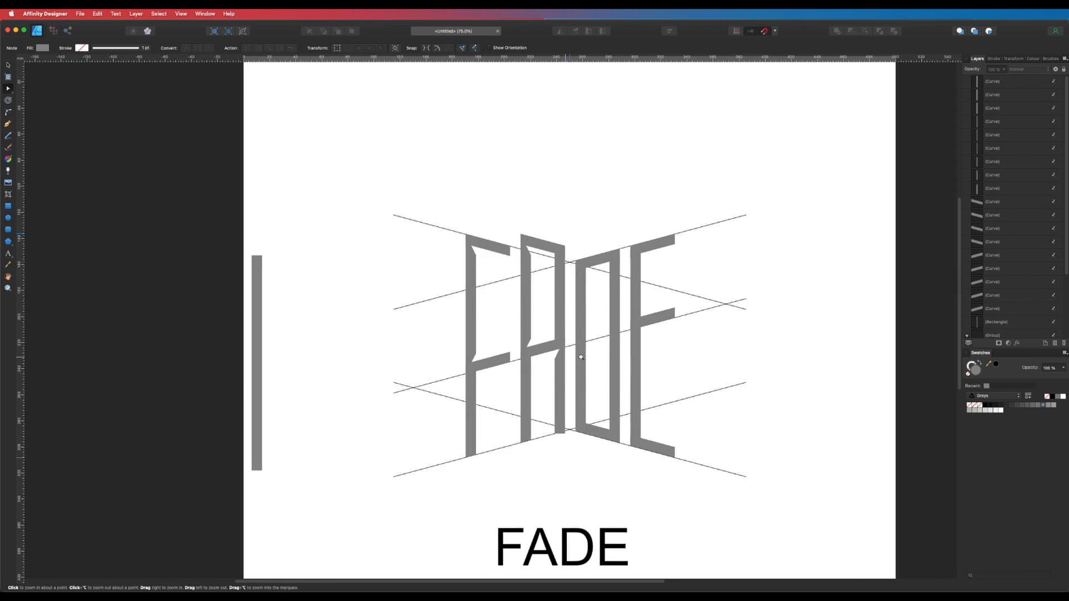
- Bevel the upper and lower ends of the D's left upright on its inner side
scroll(581, 356, down, 2)
scroll(563, 331, up, 3)
scroll(579, 311, up, 2)
key(super+;)
key(v)
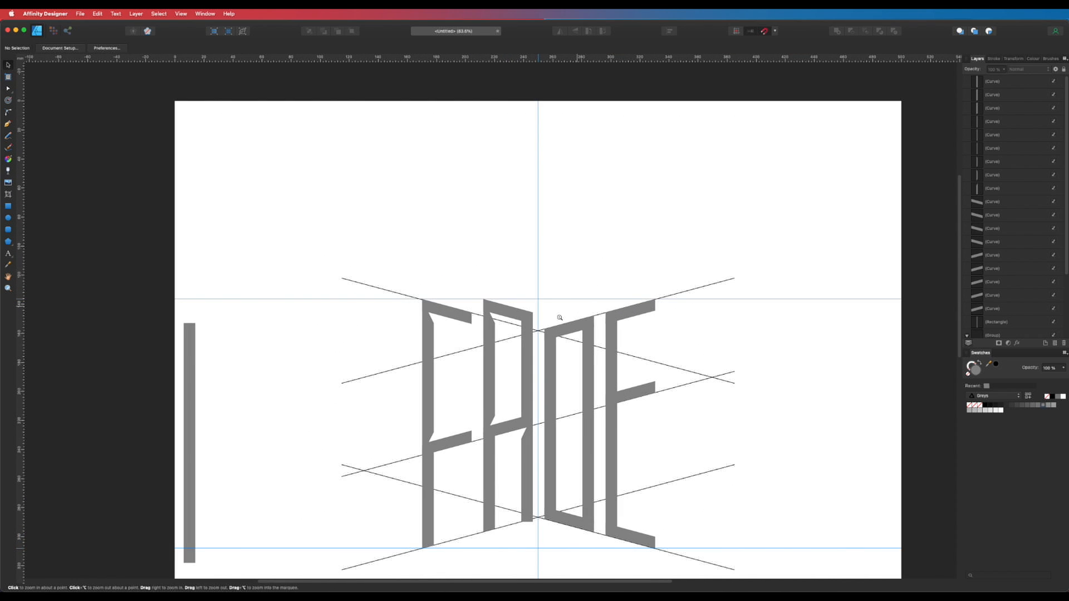
click(559, 317)
key(a)
click(529, 343)
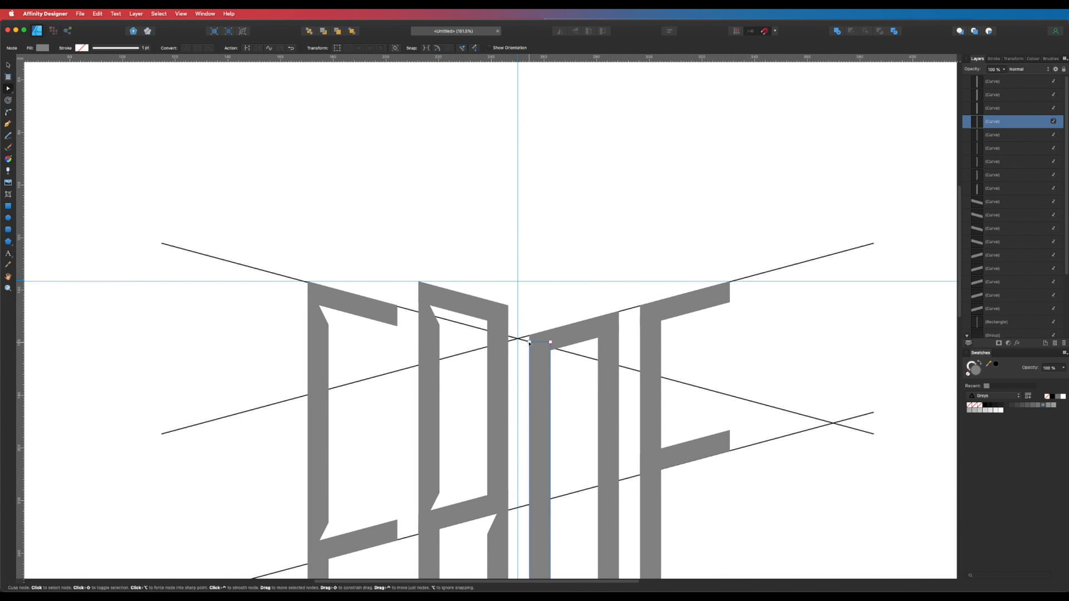
drag(530, 341, 551, 365)
scroll(579, 392, down, 5)
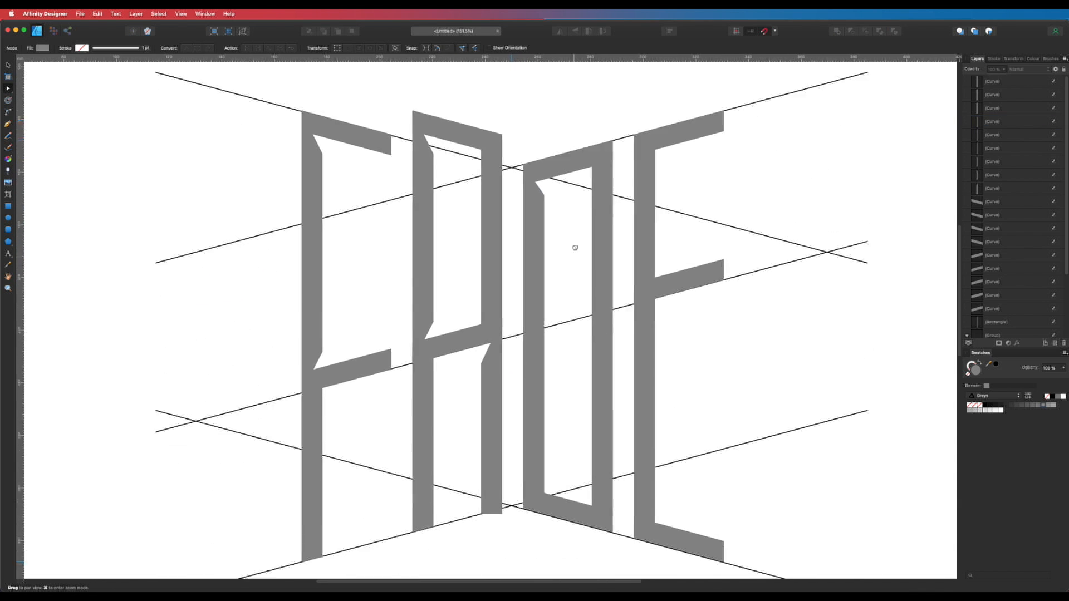
drag(544, 433, 524, 440)
click(539, 466)
- Shorten the E's stem to start within the middle bar and move a duplicate of it up to the top bar
key(super+minus)
drag(696, 315, 661, 411)
drag(559, 415, 545, 464)
key(v)
click(601, 319)
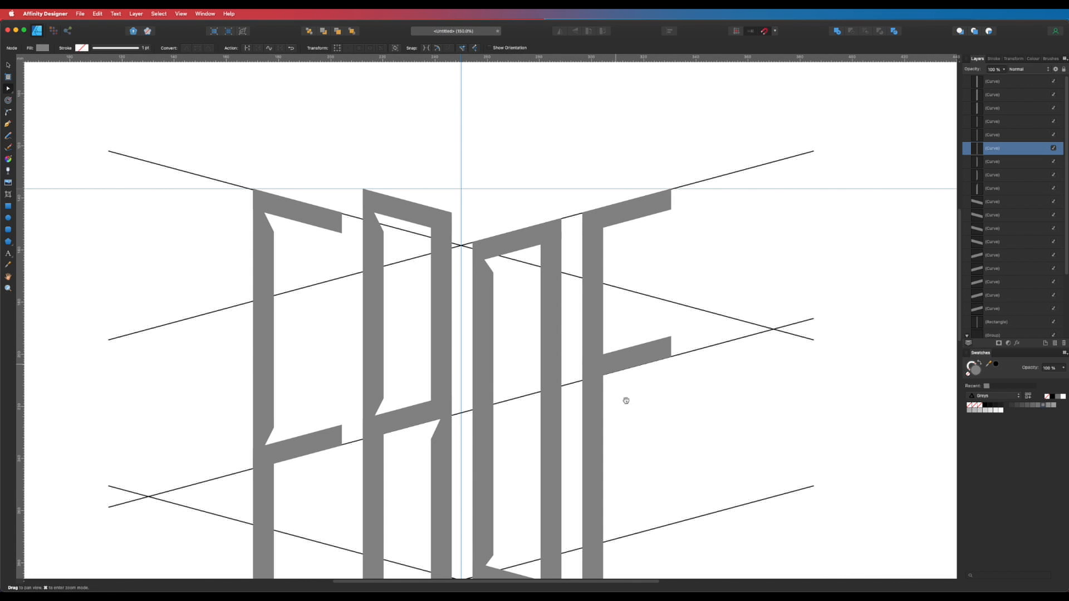
scroll(625, 398, down, 3)
drag(577, 149, 581, 301)
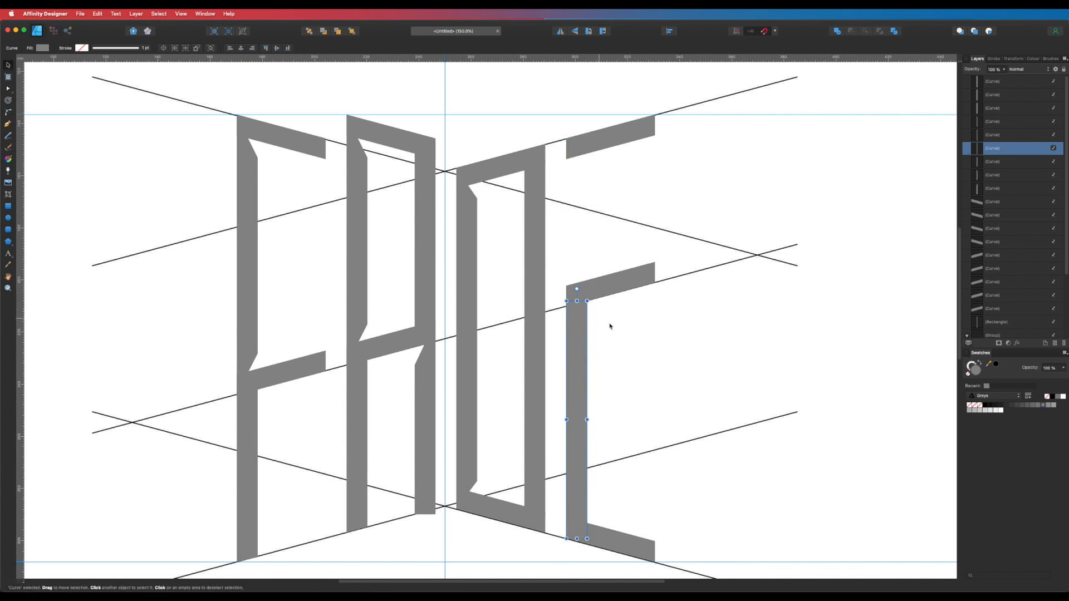
key(super+j)
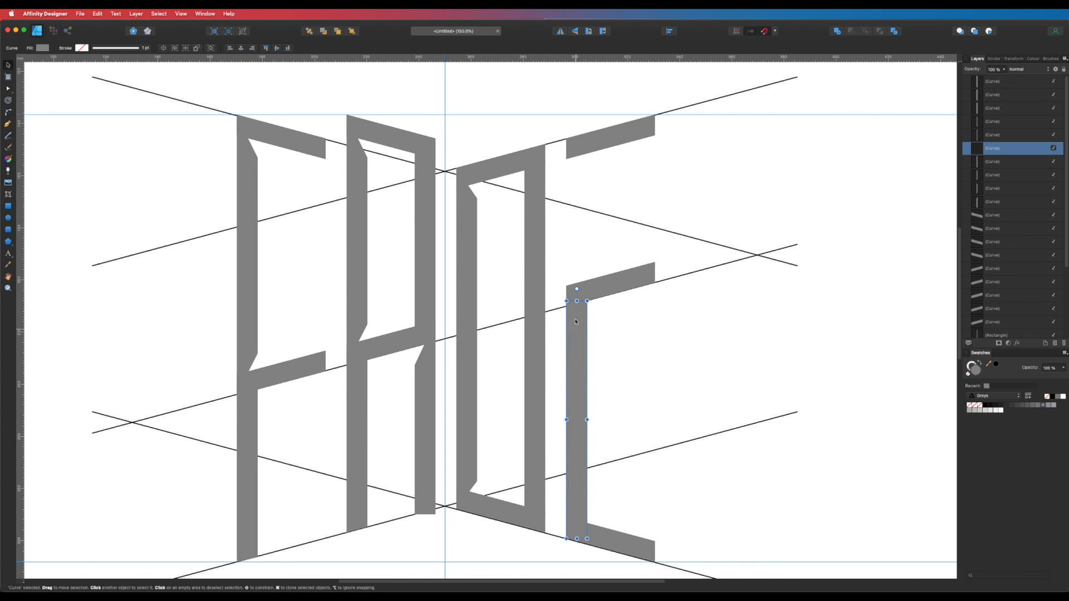
drag(580, 382, 576, 220)
- Bevel both ends of the E's upper stem piece on the inner side, fitting it between the top and middle bars
key(a)
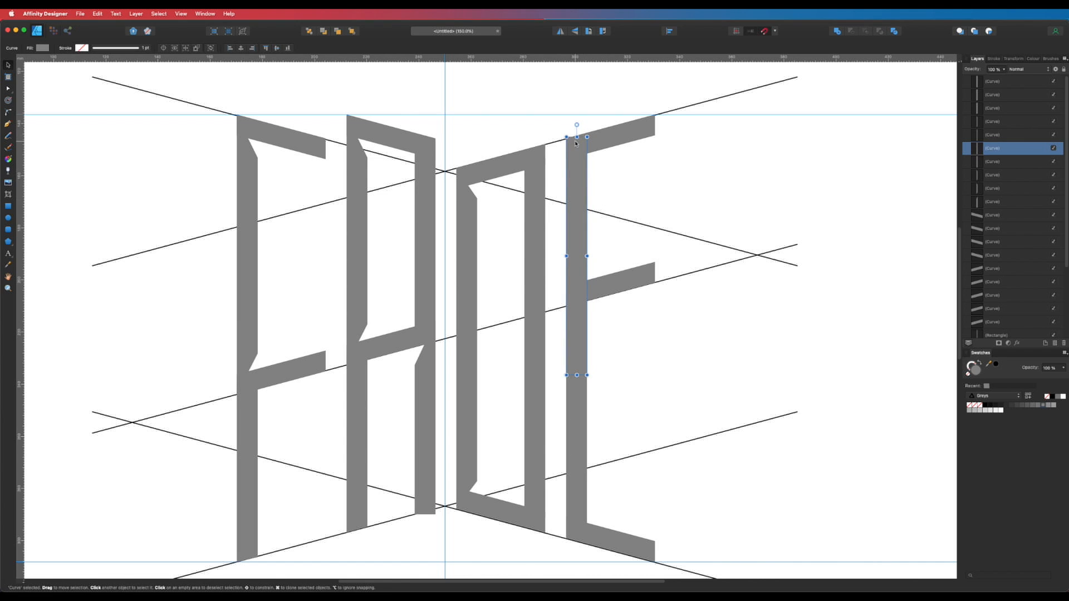
drag(567, 137, 588, 166)
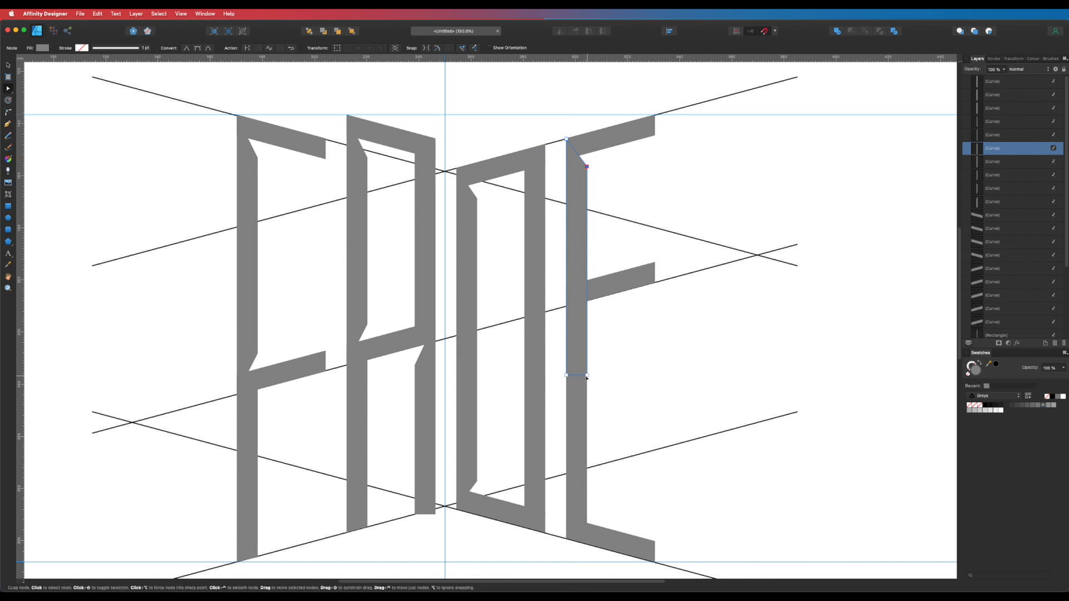
drag(588, 377, 567, 306)
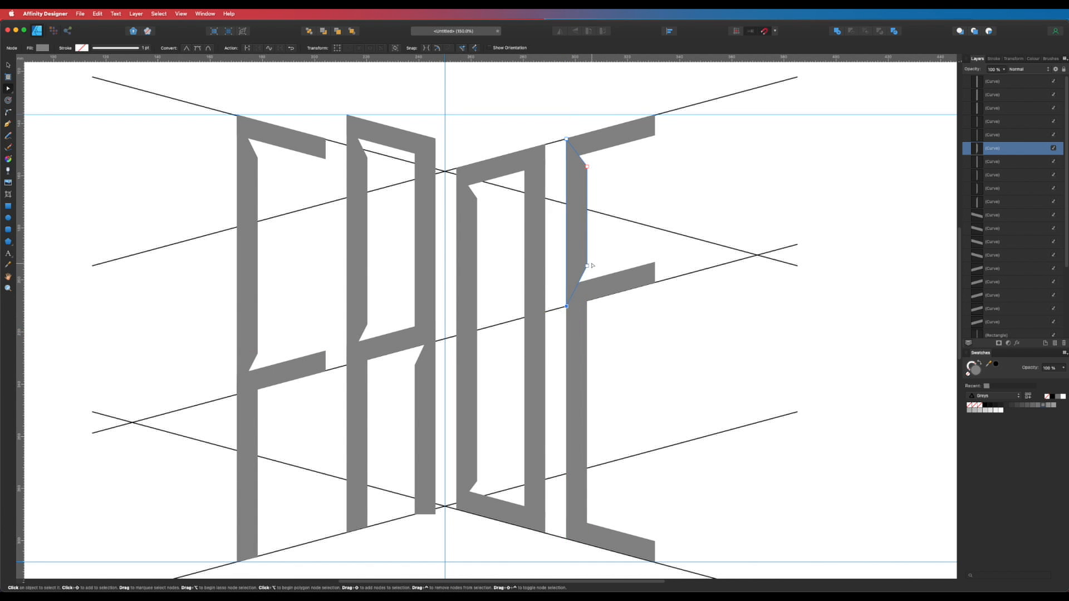
drag(586, 269, 586, 273)
click(613, 344)
scroll(625, 350, down, 3)
drag(632, 351, 630, 350)
key(super+semicolon)
key(v)
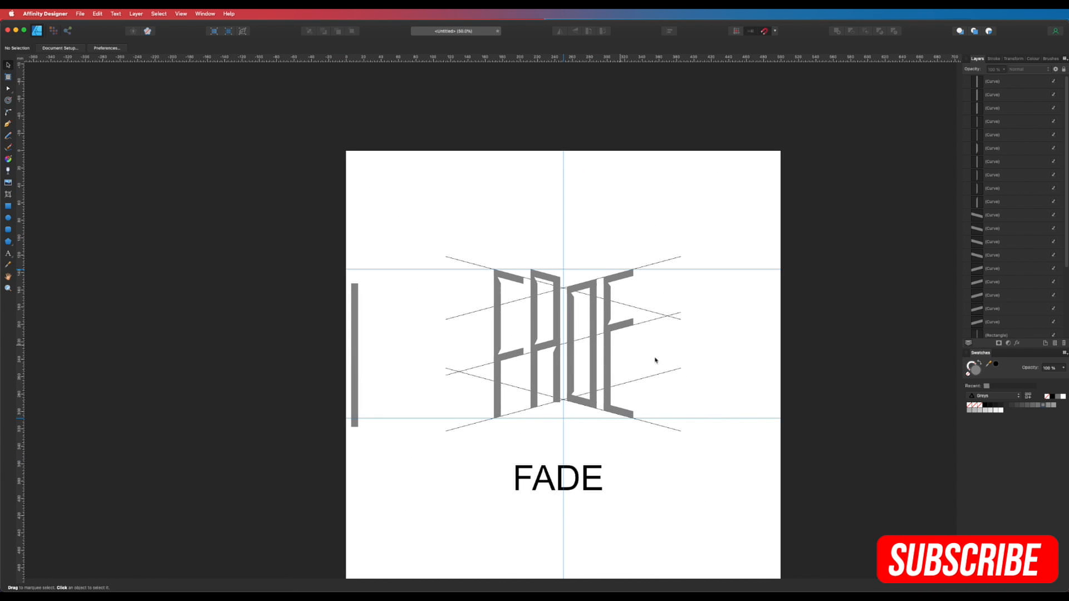
key(a)
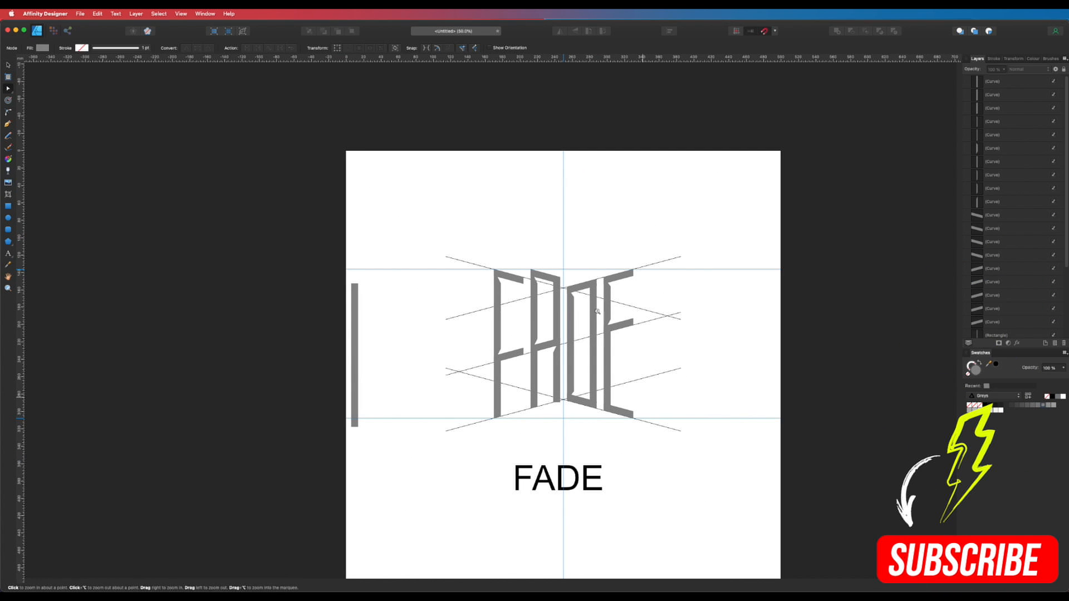
scroll(645, 360, up, 2)
drag(649, 359, 725, 418)
key(v)
key(a)
key(v)
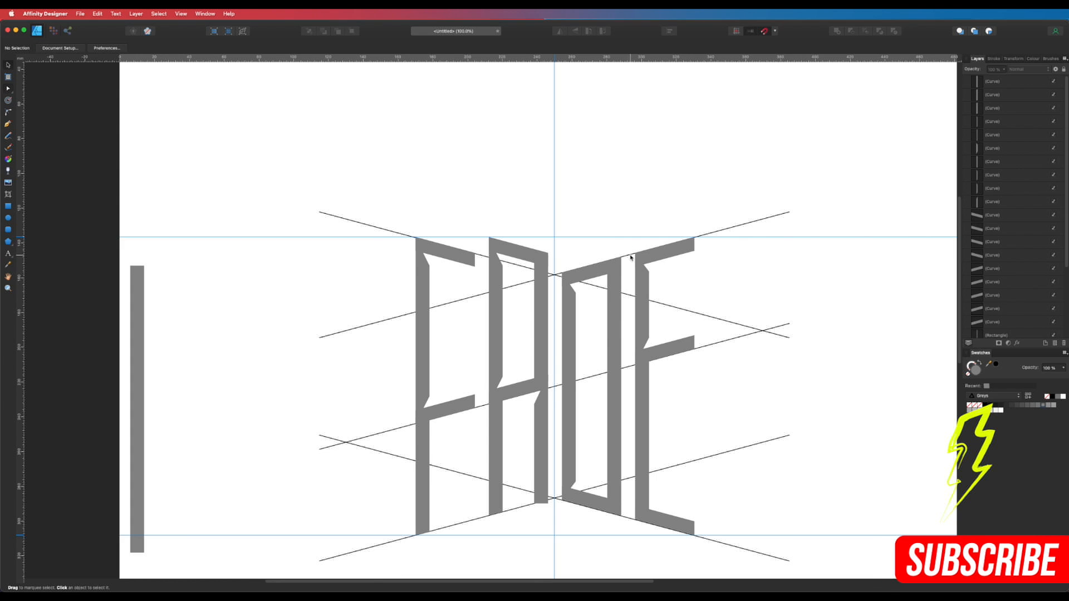
- Unite the D's two uprights and its top and bottom bars into a single shape and name it "D"
click(599, 271)
shift+click(613, 315)
shift+click(572, 334)
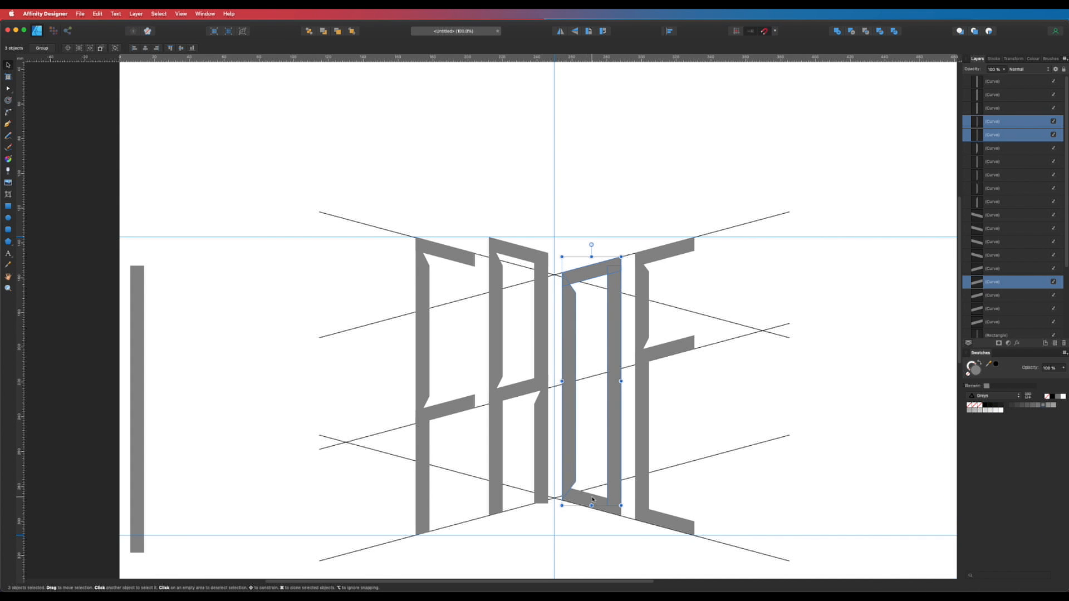
shift+click(579, 495)
drag(597, 375, 602, 314)
key(super+z)
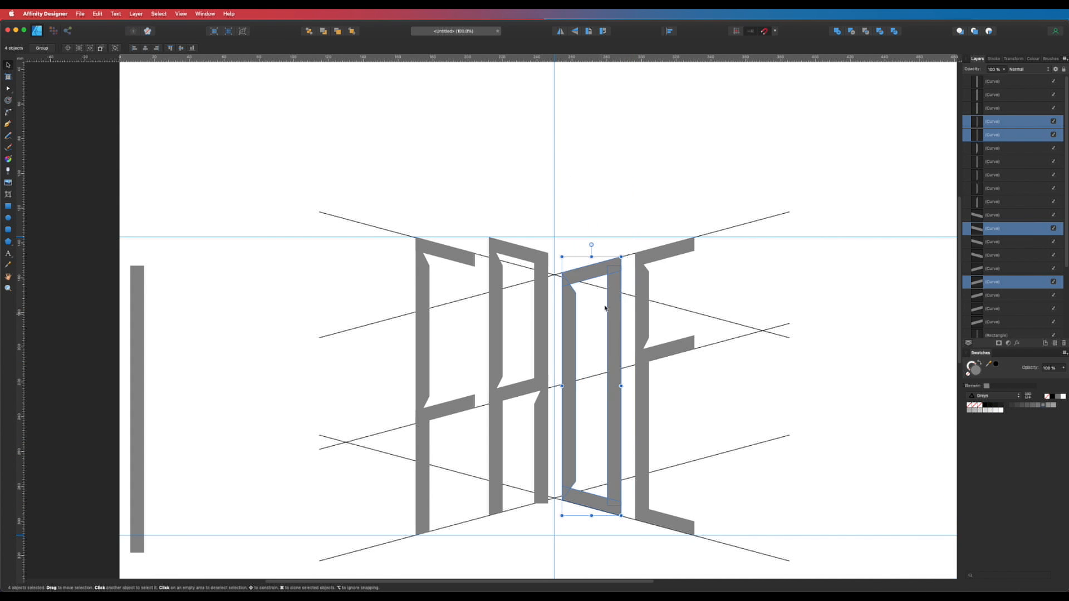
click(837, 31)
double_click(998, 123)
text(D)
key(Return)
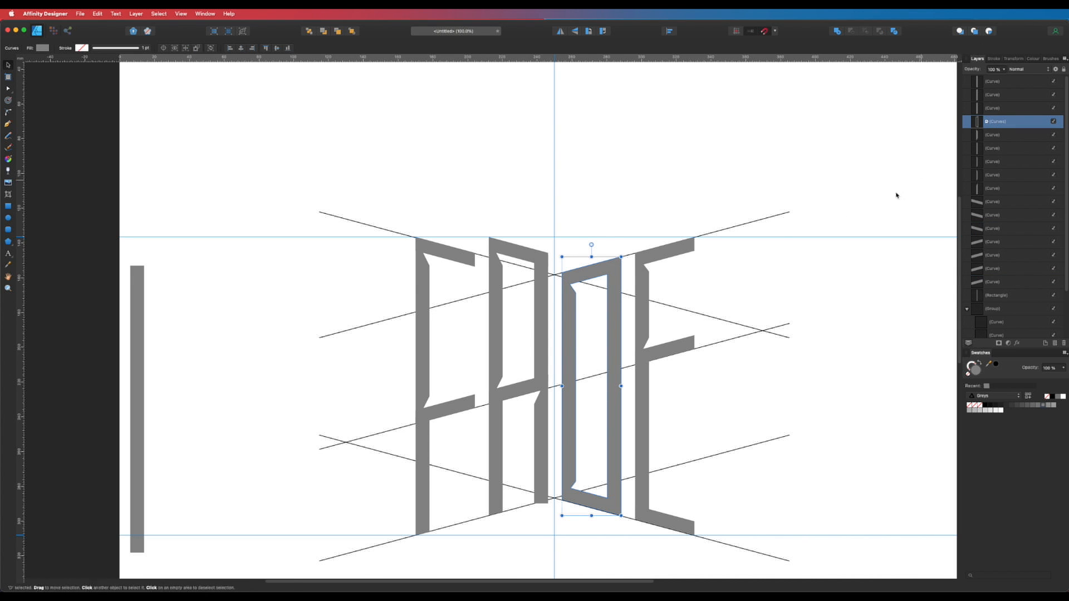
- Chamfer the D's upper right outer corner by adding a node on each adjacent edge and deleting the corner node
scroll(640, 267, up, 6)
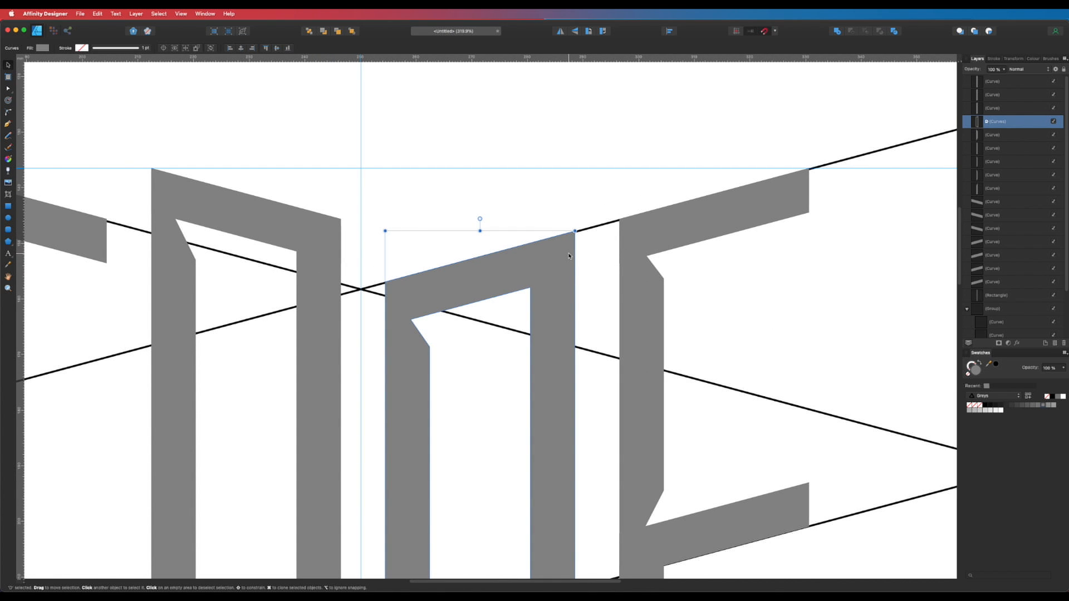
key(p)
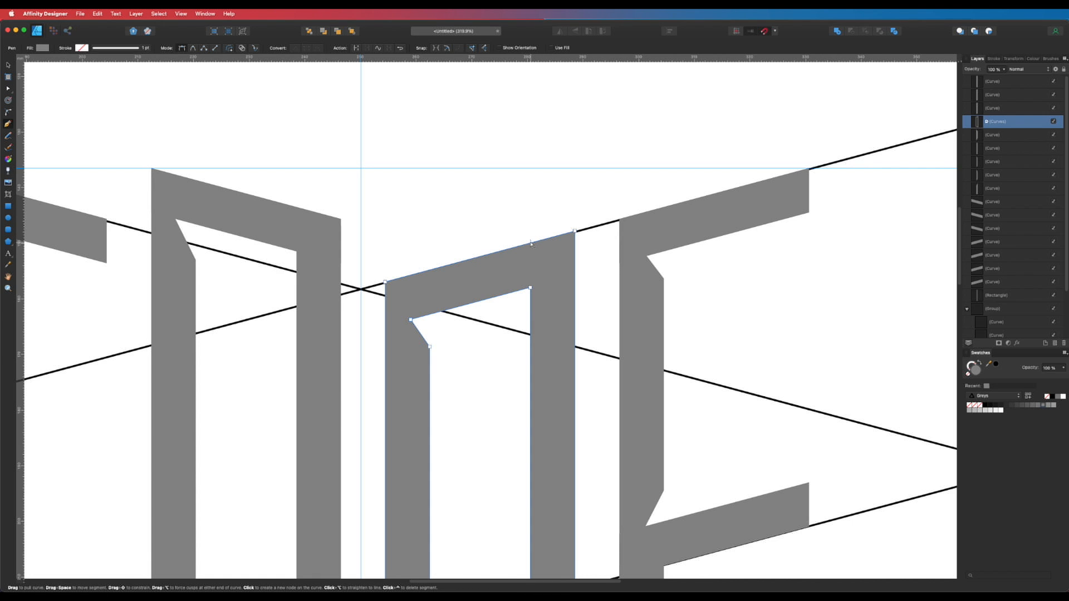
click(531, 243)
click(575, 280)
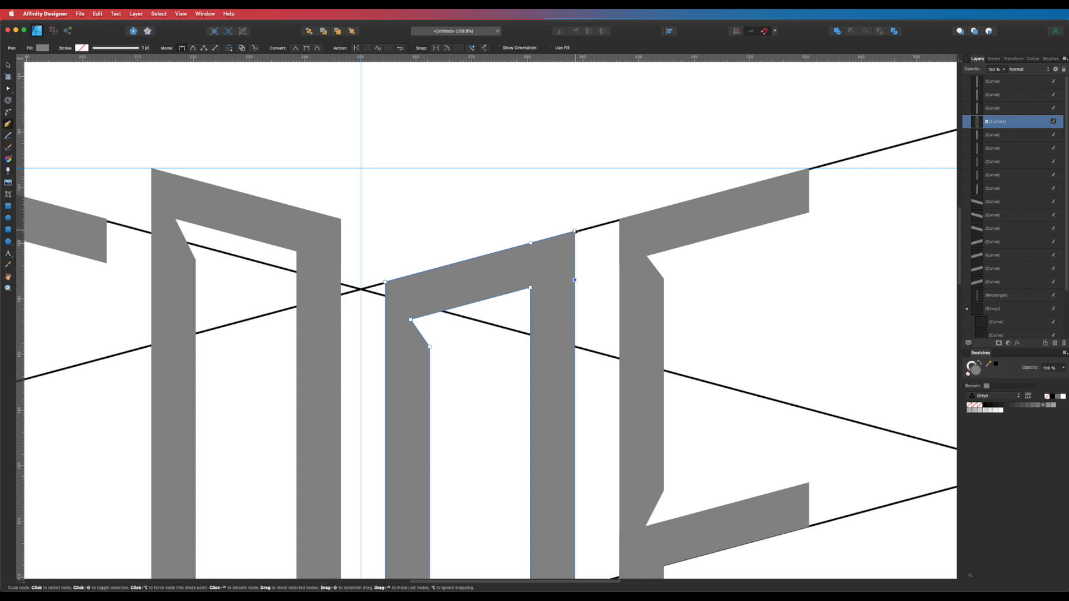
click(575, 231)
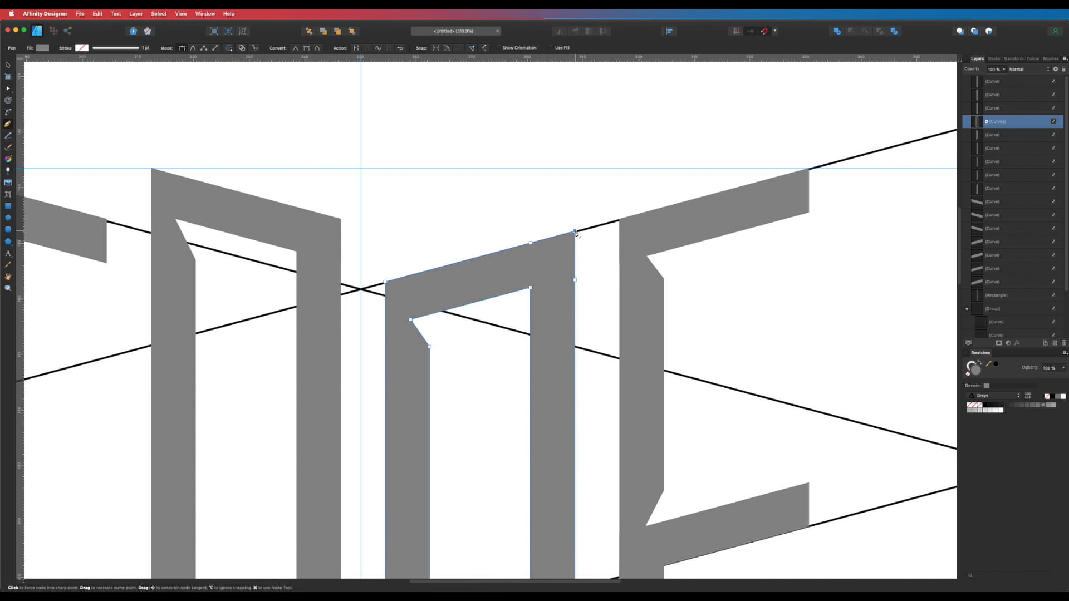
key(BackSpace)
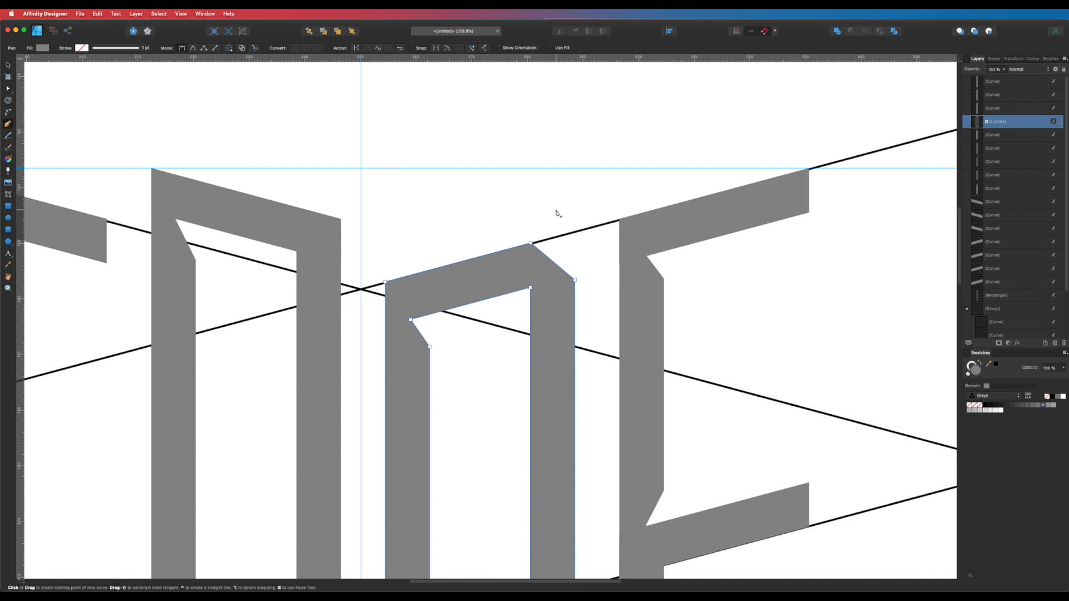
key(Escape)
- Chamfer the D's lower right outer corner by adding a node on each adjacent edge and deleting the corner node
scroll(579, 203, down, 15)
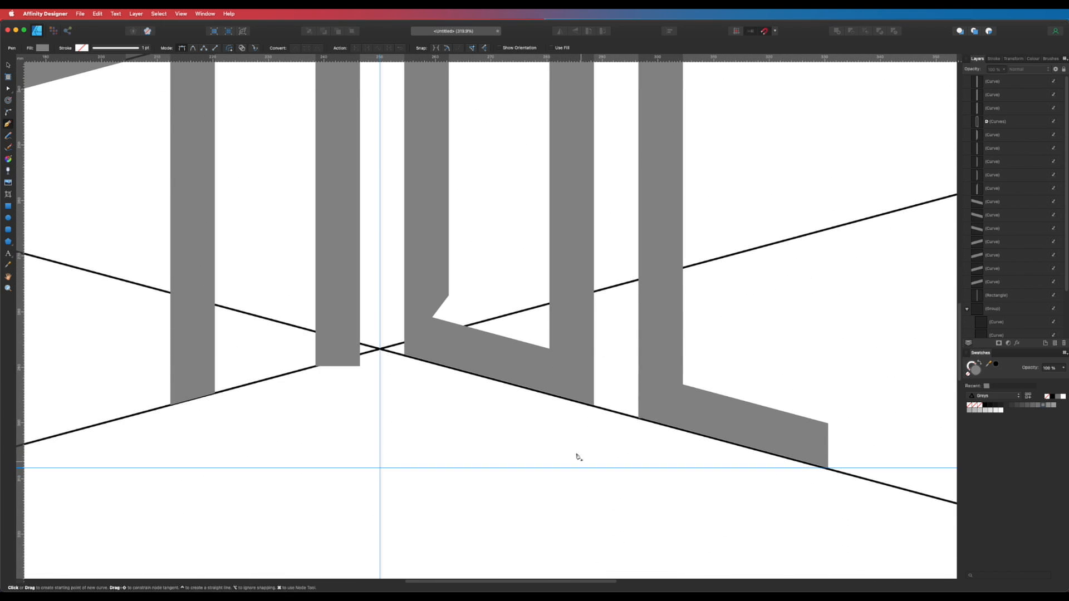
click(570, 355)
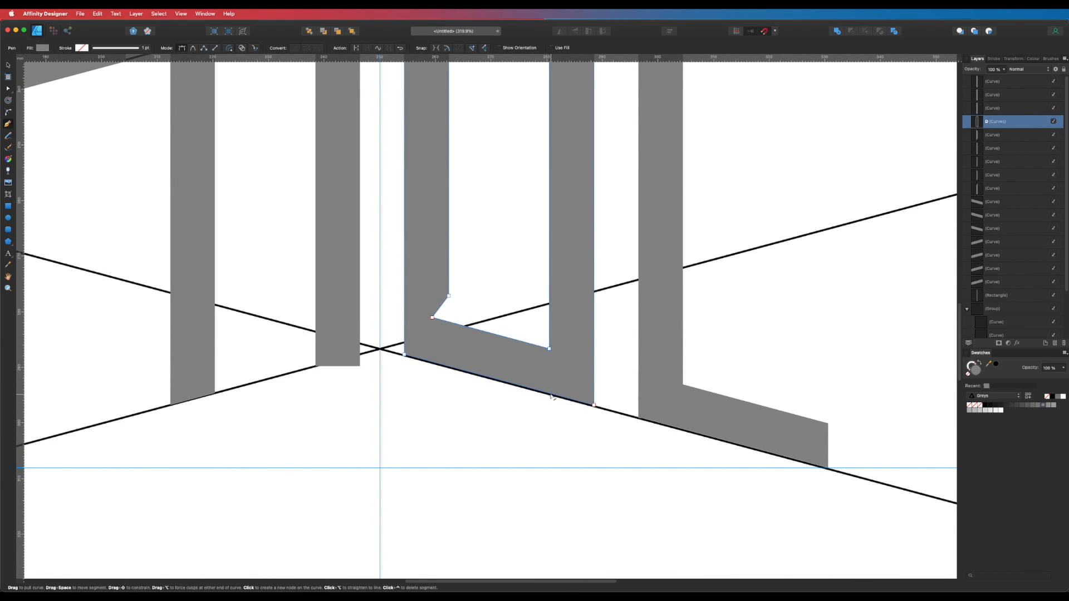
click(551, 395)
click(594, 361)
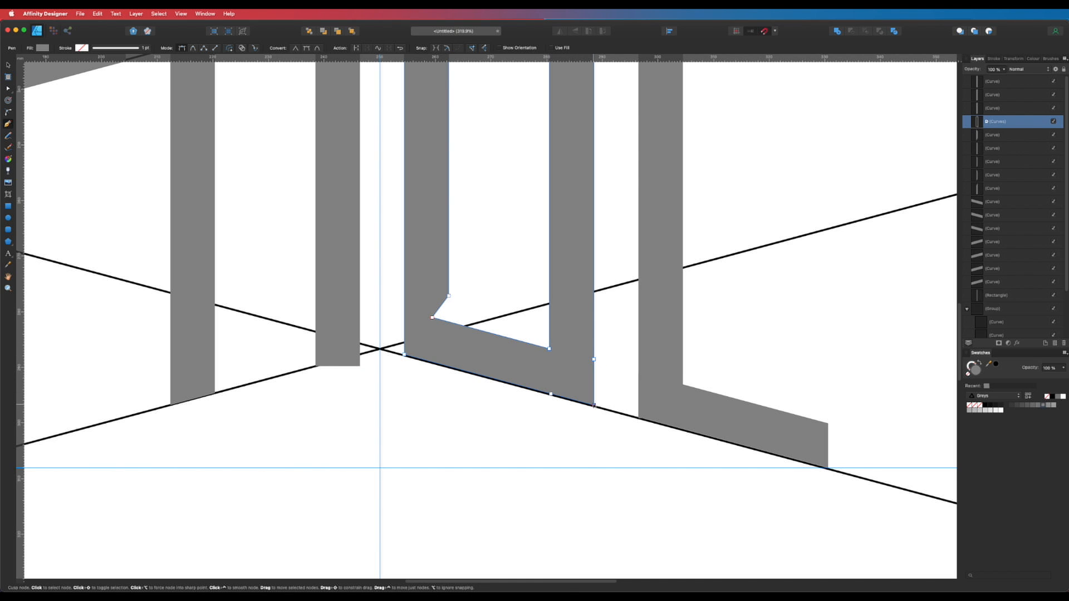
click(594, 404)
key(v)
click(596, 429)
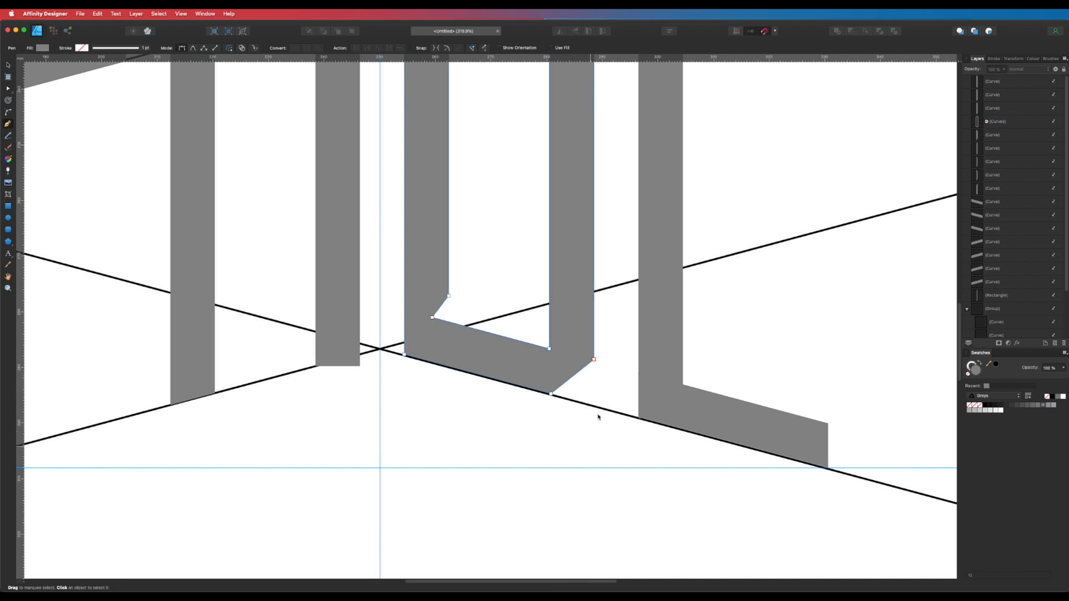
scroll(632, 351, down, 5)
scroll(631, 351, down, 2)
key(p)
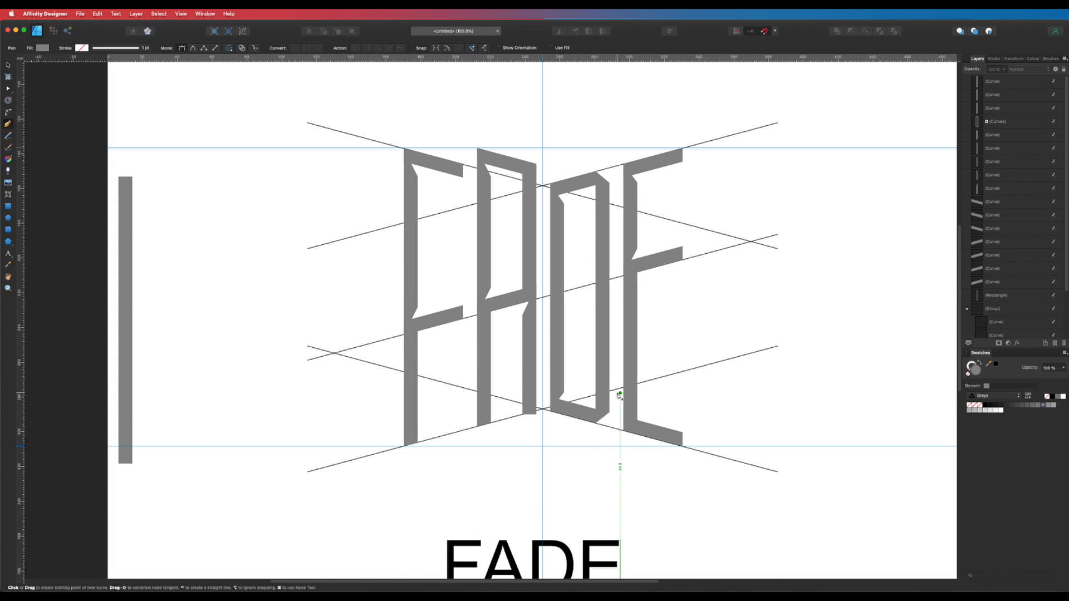
key(space)
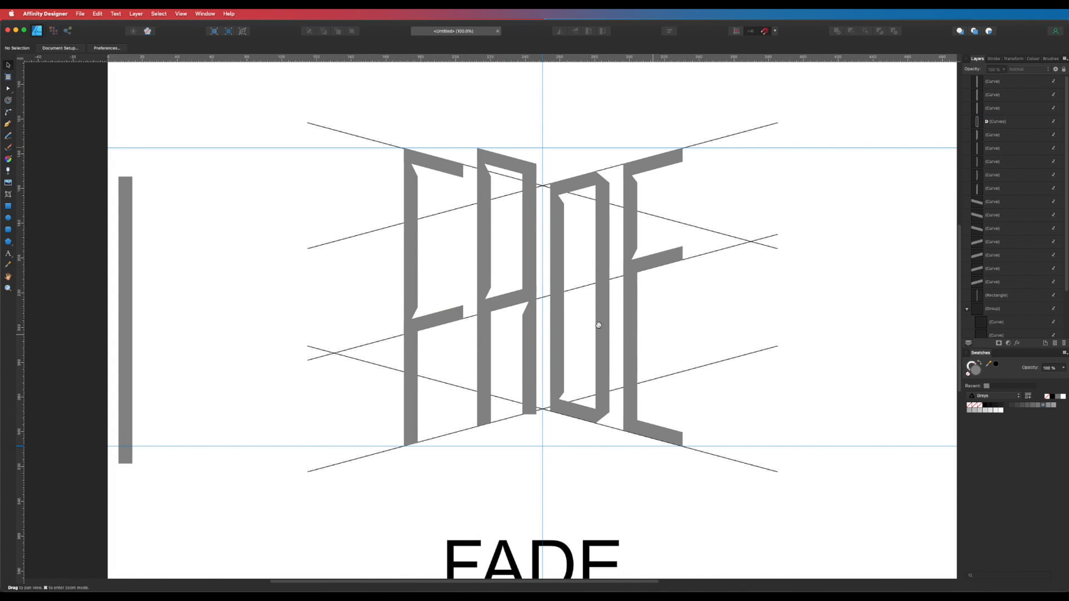
drag(487, 368, 587, 372)
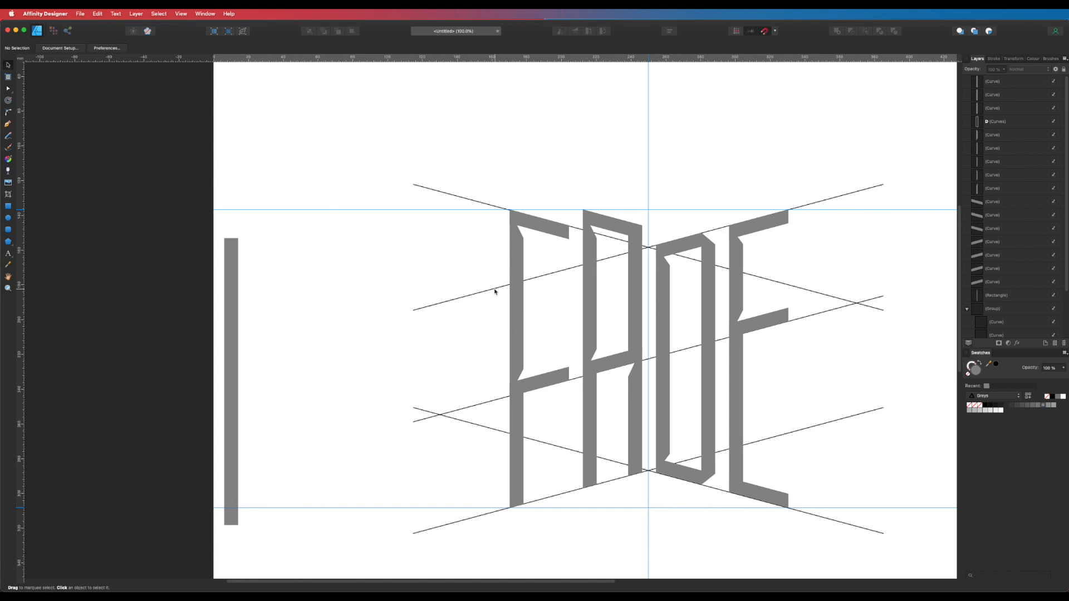
- Duplicate the Top 1 guide line inside the guide-line group
click(495, 291)
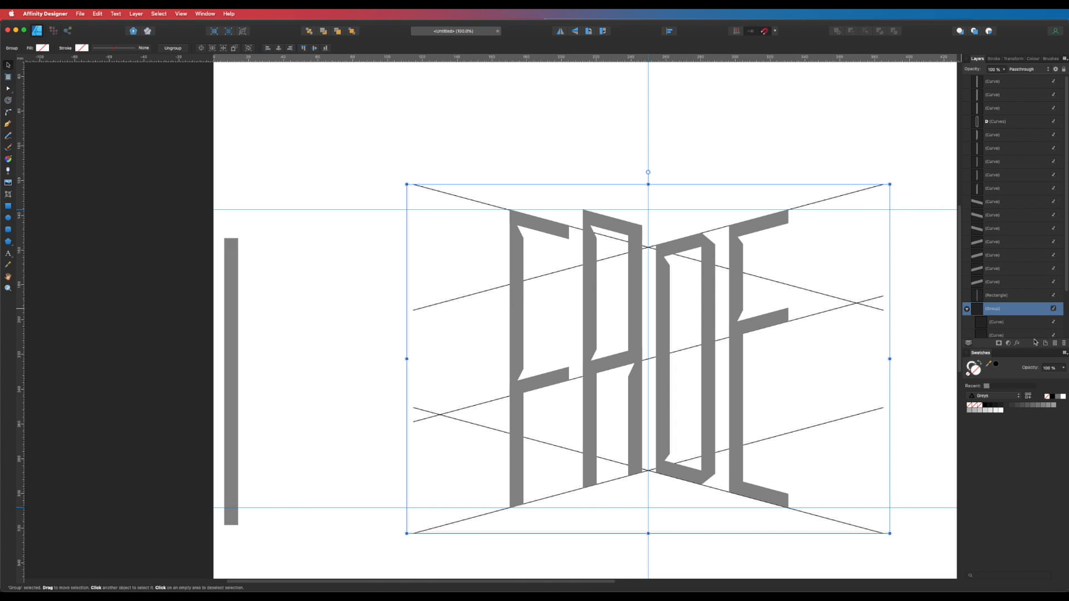
scroll(1020, 302, down, 1)
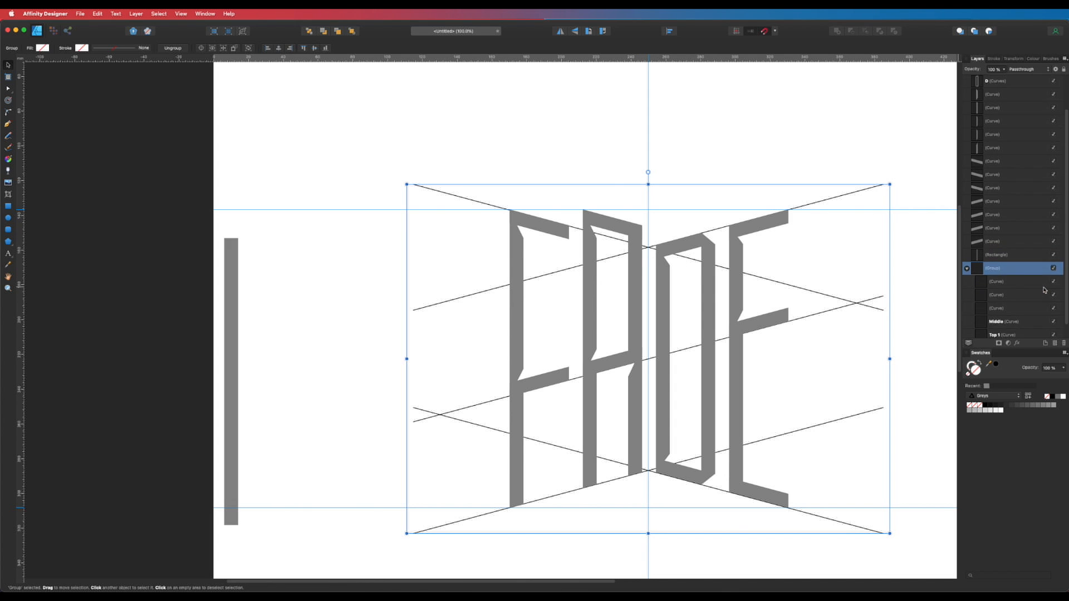
scroll(1020, 304, down, 4)
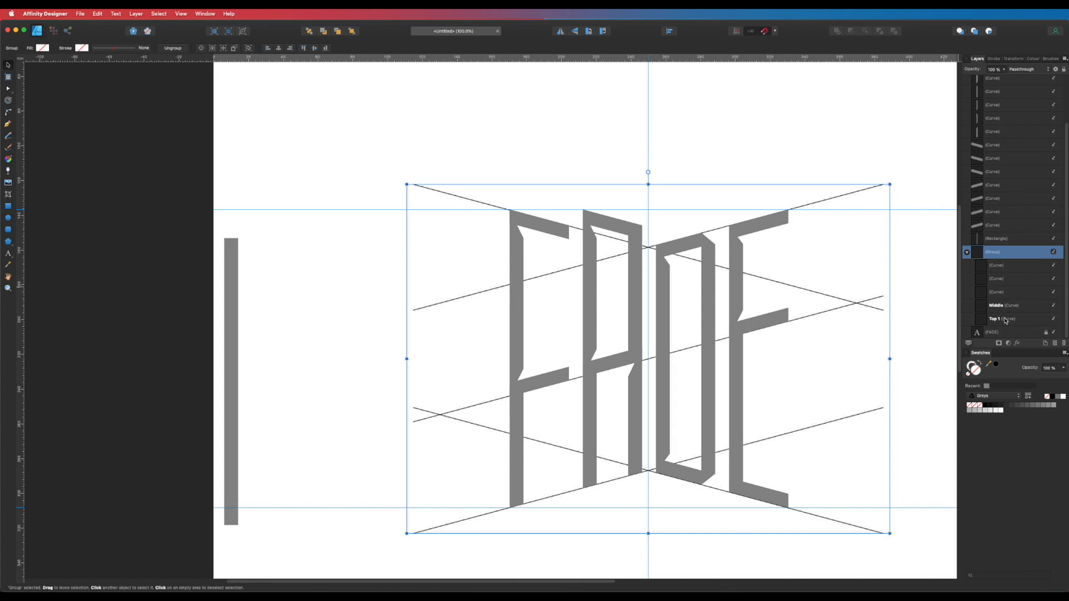
click(1006, 319)
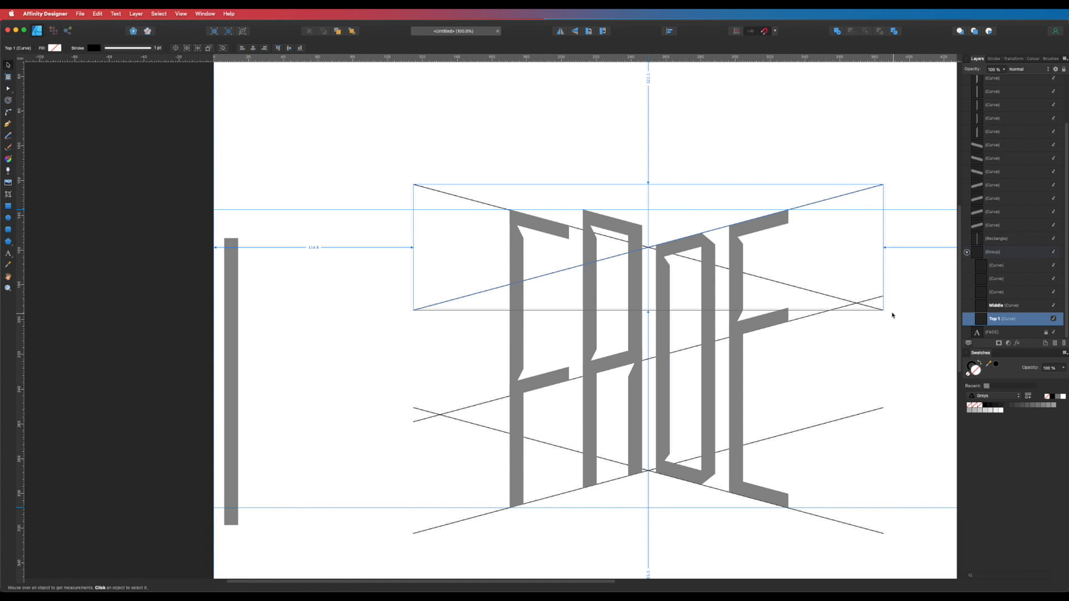
key(super+j)
drag(583, 263, 730, 287)
key(a)
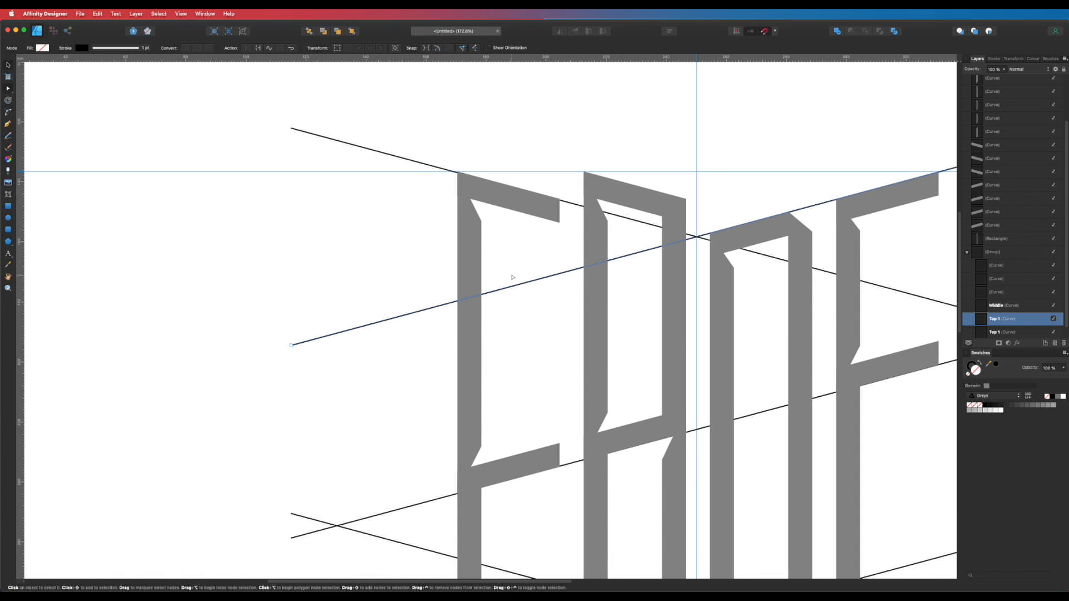
key(v)
drag(519, 287, 517, 277)
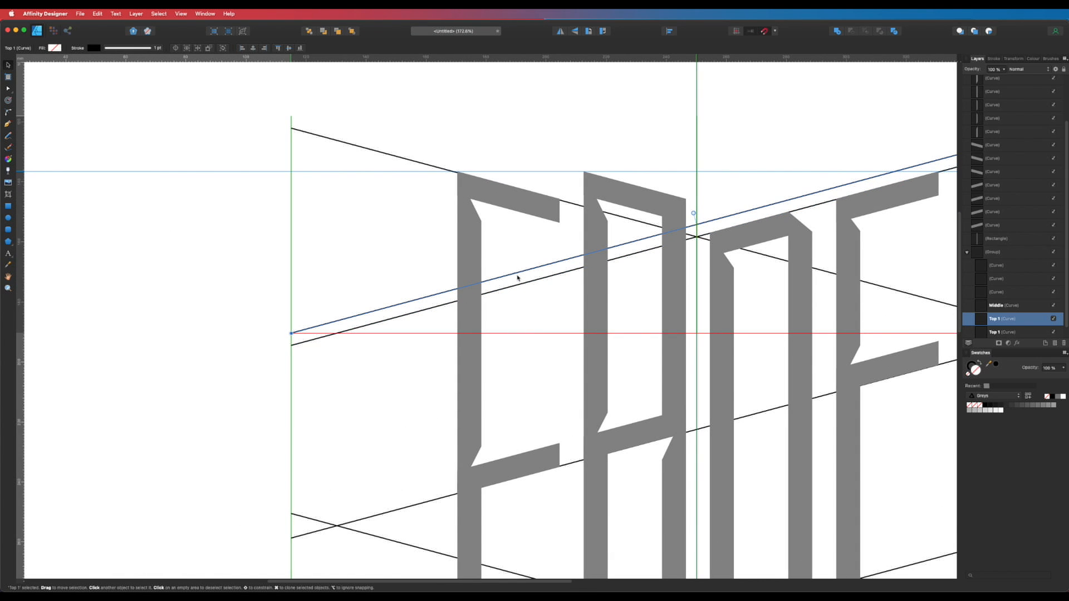
key(super+z)
- Move the duplicated Top 1 guide line straight up by 5 mm
click(1013, 59)
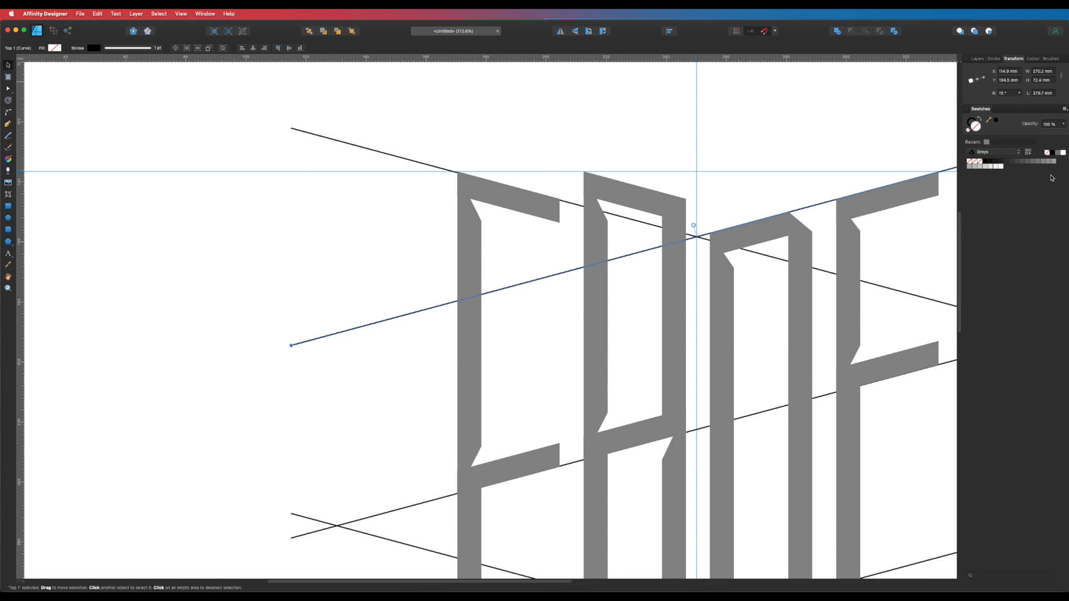
mouse_move(574, 273)
mouse_down()
mouse_move(573, 254)
mouse_move(573, 271)
mouse_up()
key(Return)
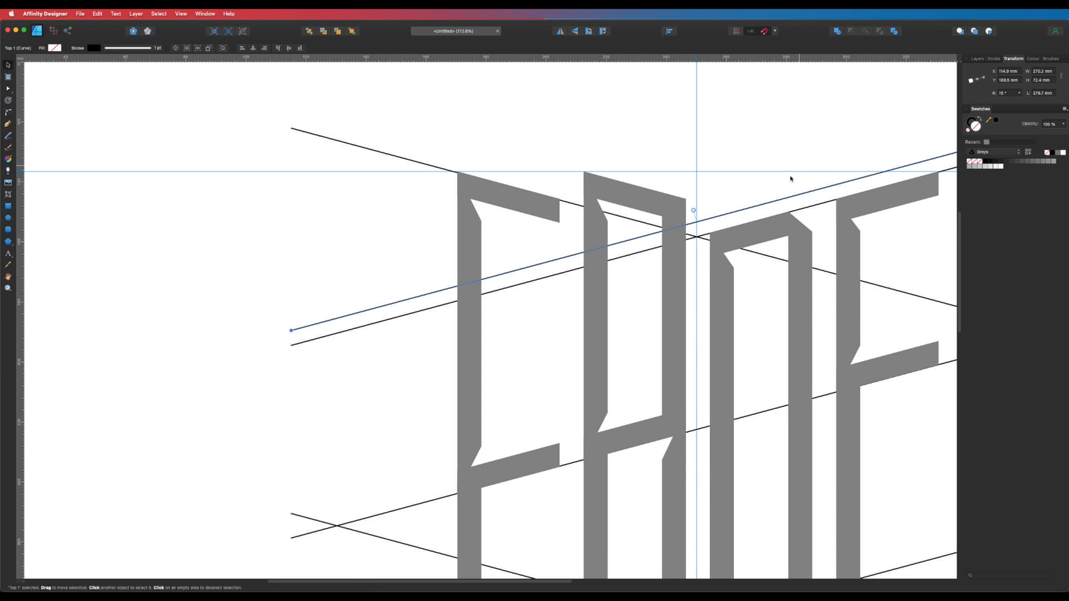
- Select the guide-line group and dock the swatches together with the layer list, showing the layers
key(super+1)
click(496, 432)
key(a)
key(v)
click(494, 438)
key(a)
key(v)
click(500, 435)
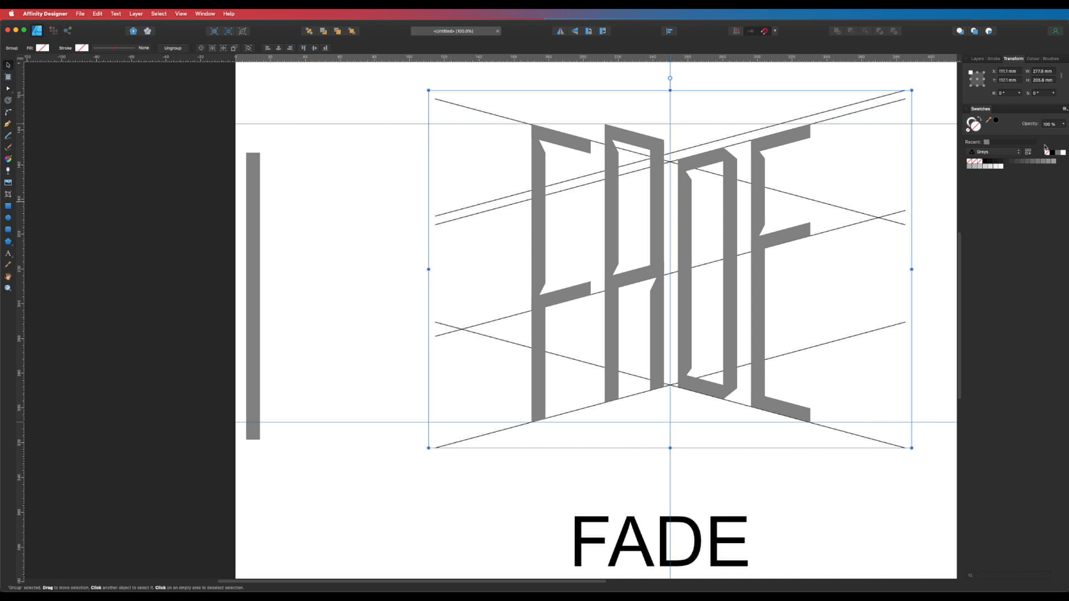
drag(971, 61, 979, 63)
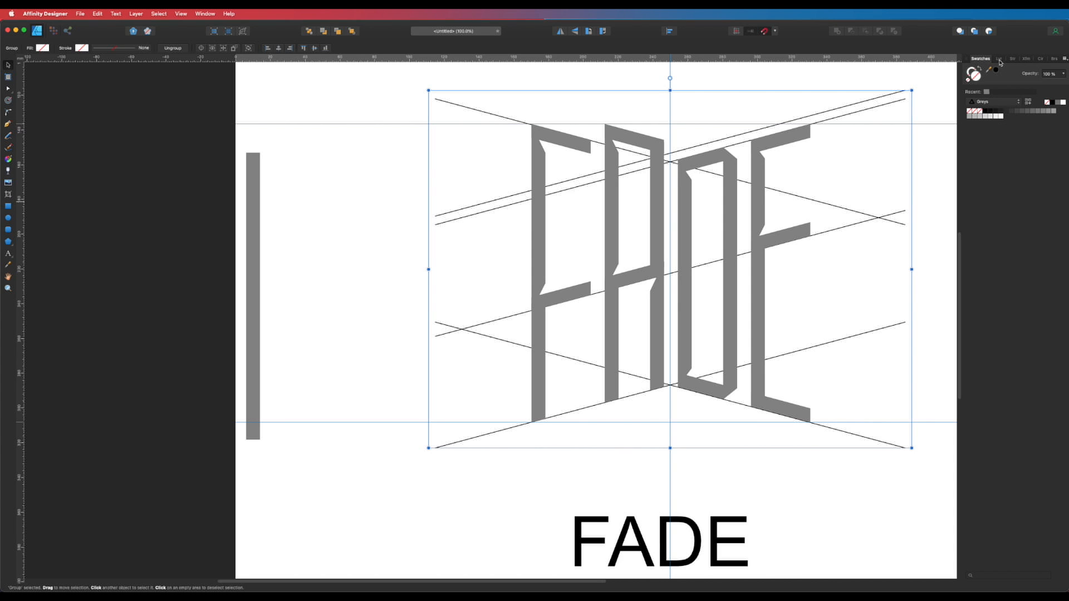
click(999, 59)
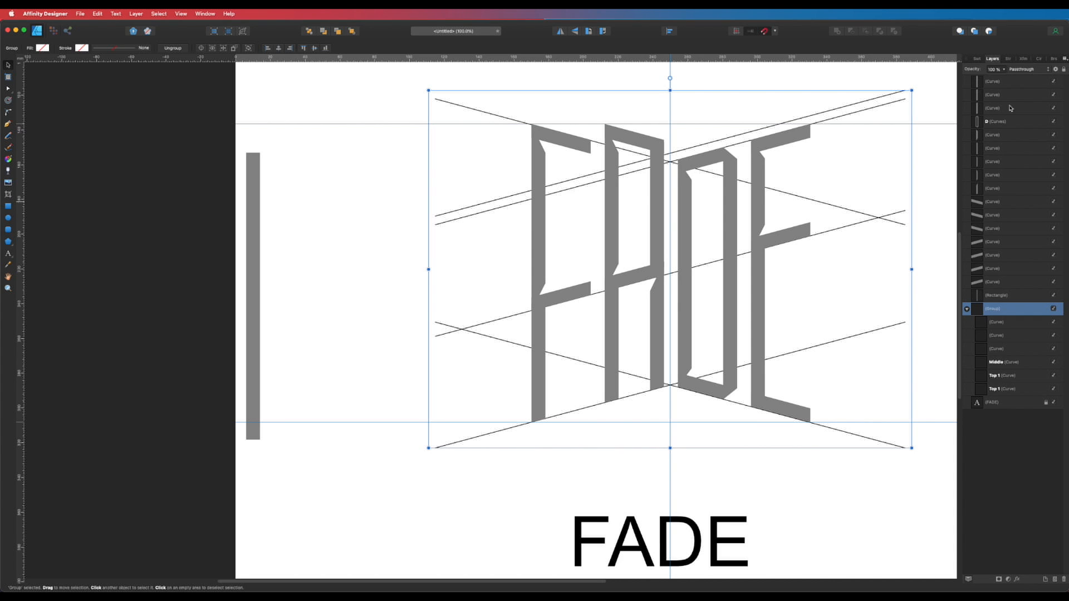
- Duplicate the rising guide line along the foot of the F and A and move the copy down by 5 mm
click(997, 349)
key(super+j)
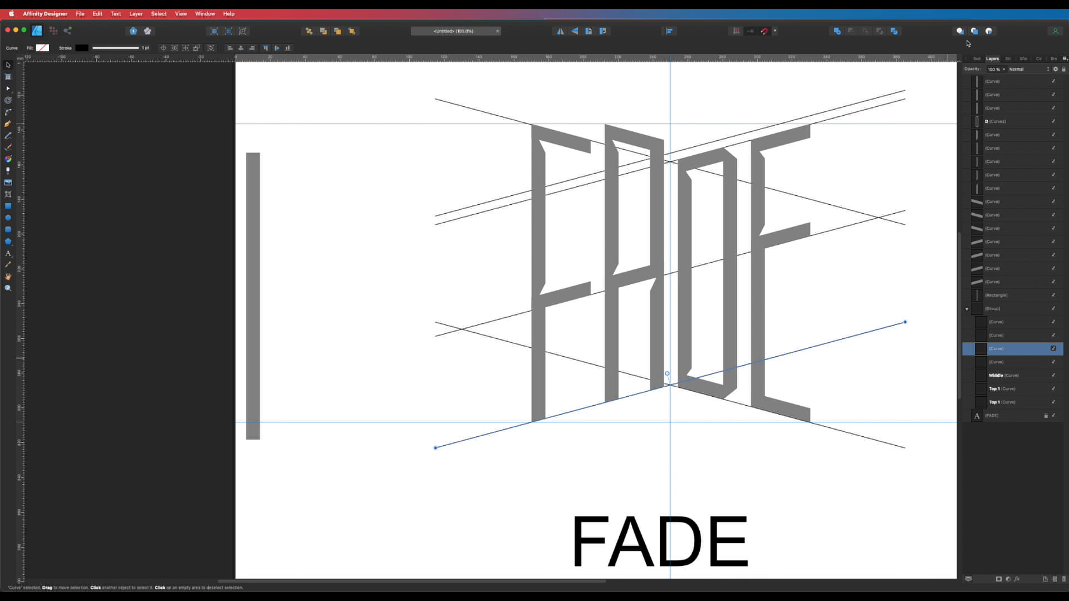
click(1024, 60)
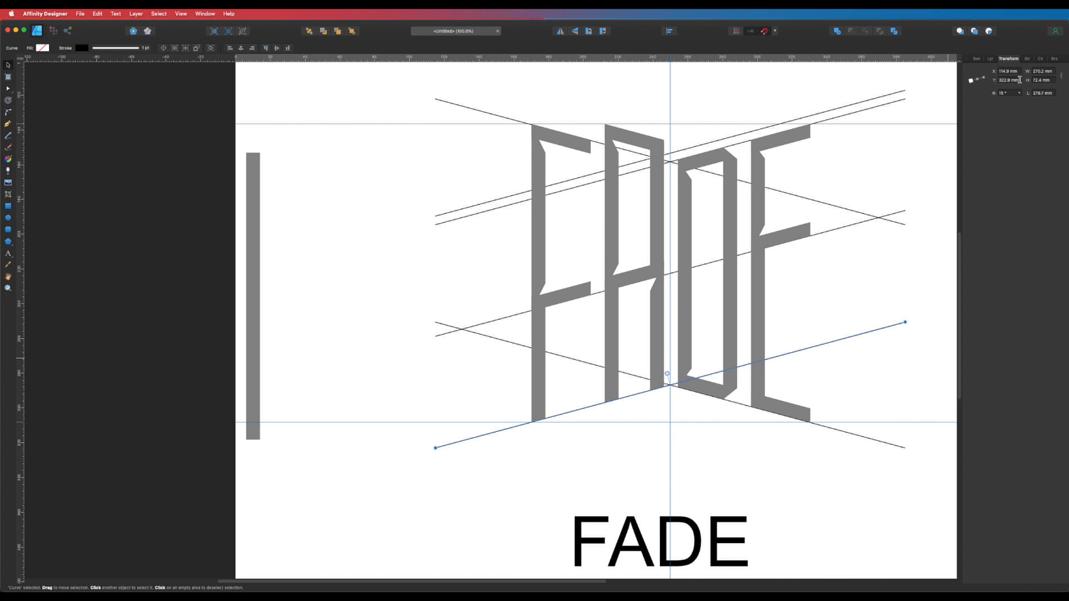
key(Return)
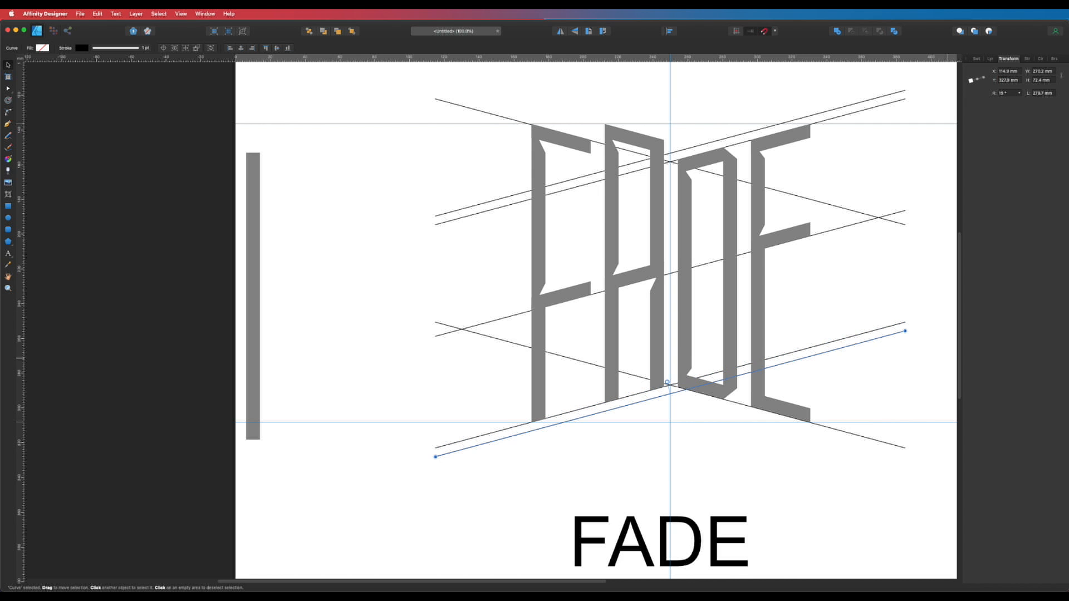
click(630, 444)
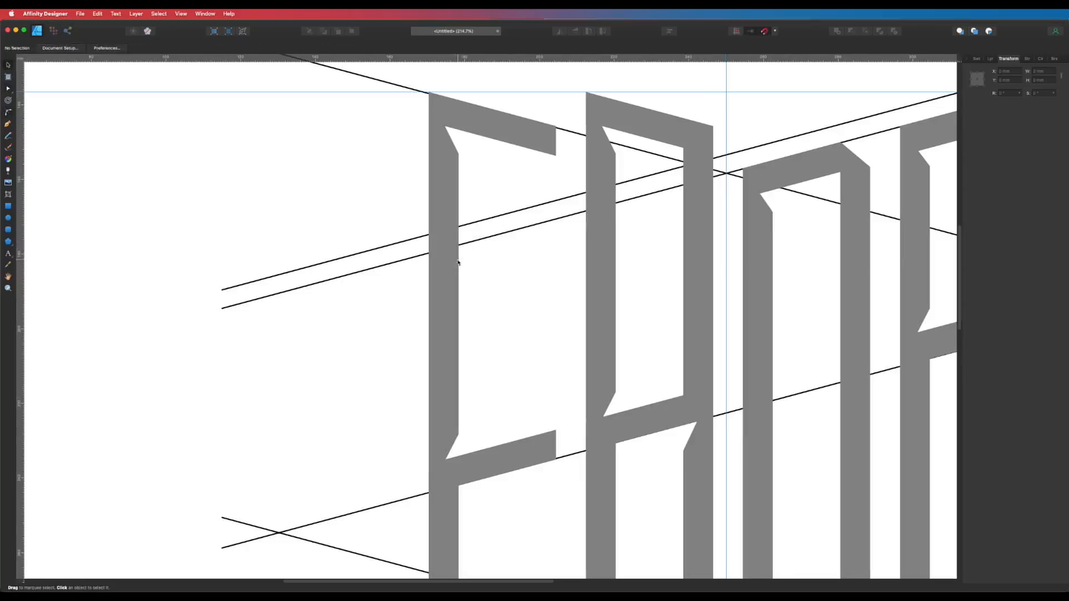
- Copy the F's upper stem piece and shorten the original so its lower end follows the upper of the two close guide lines
click(451, 241)
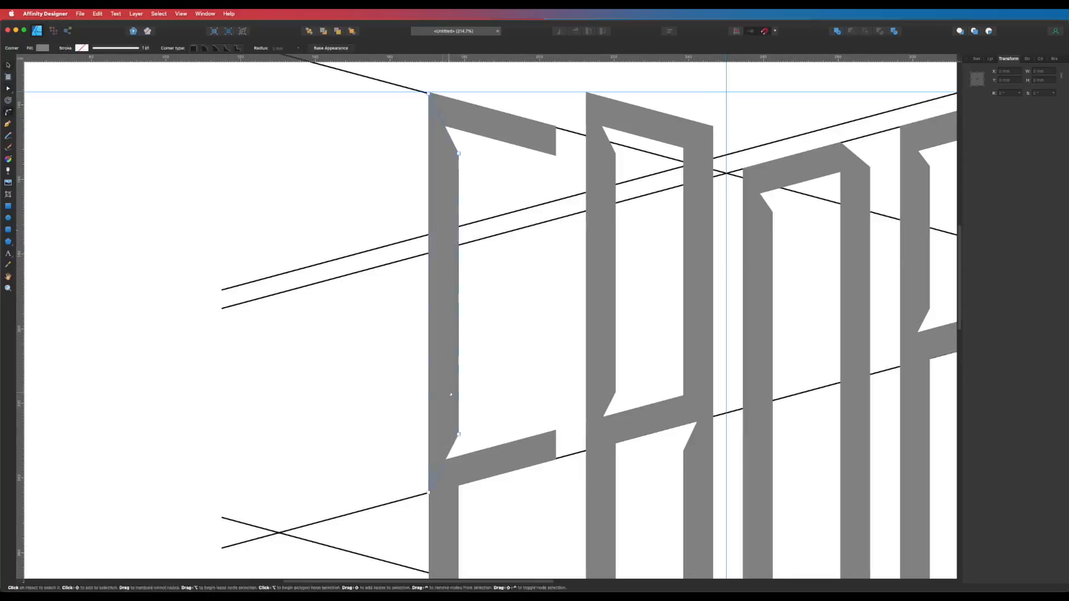
key(v)
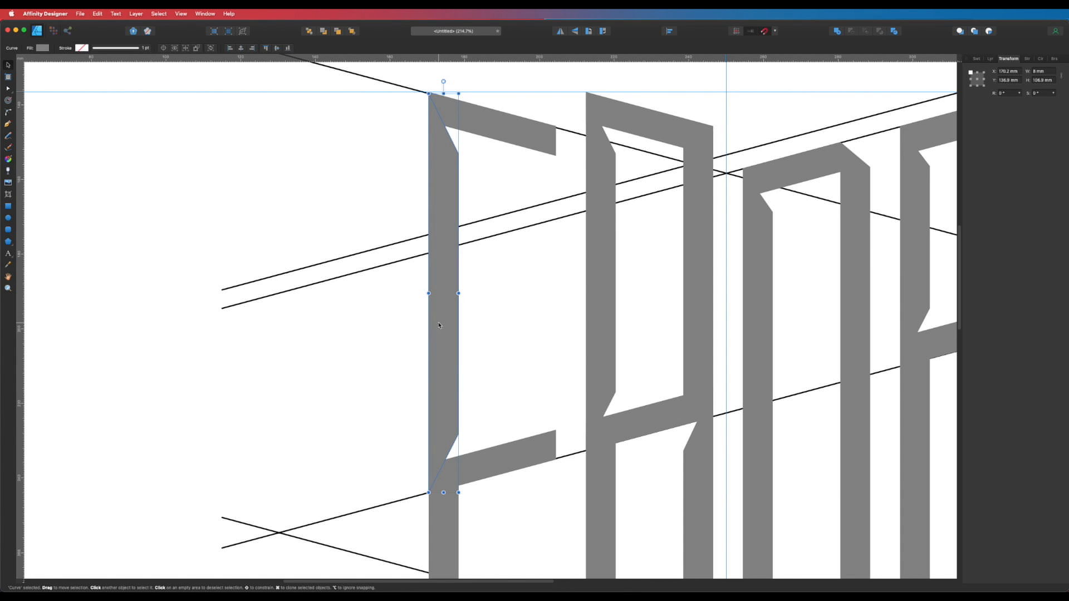
key(super+c)
click(509, 355)
key(c)
click(445, 376)
key(a)
drag(428, 493, 429, 235)
click(438, 286)
key(v)
key(super+z)
key(super+z)
key(super+z)
- Shorten the F's full-length stem piece from above so its upper end follows the lower of the two close guide lines
key(a)
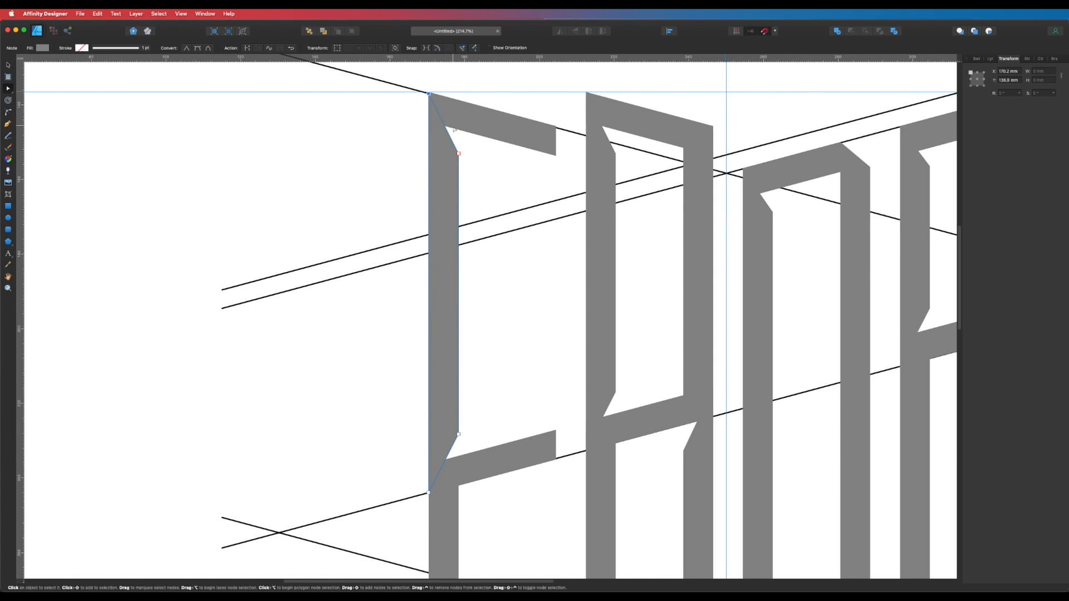
shift+click(458, 153)
drag(459, 153, 462, 245)
click(429, 186)
drag(428, 186, 428, 254)
click(547, 315)
- Shorten the A's upper left stem piece so its lower end follows the upper of the two close guide lines
key(v)
key(space)
alt+super+click(552, 312)
alt+super+click(552, 312)
drag(586, 334, 508, 332)
key(a)
key(v)
click(512, 271)
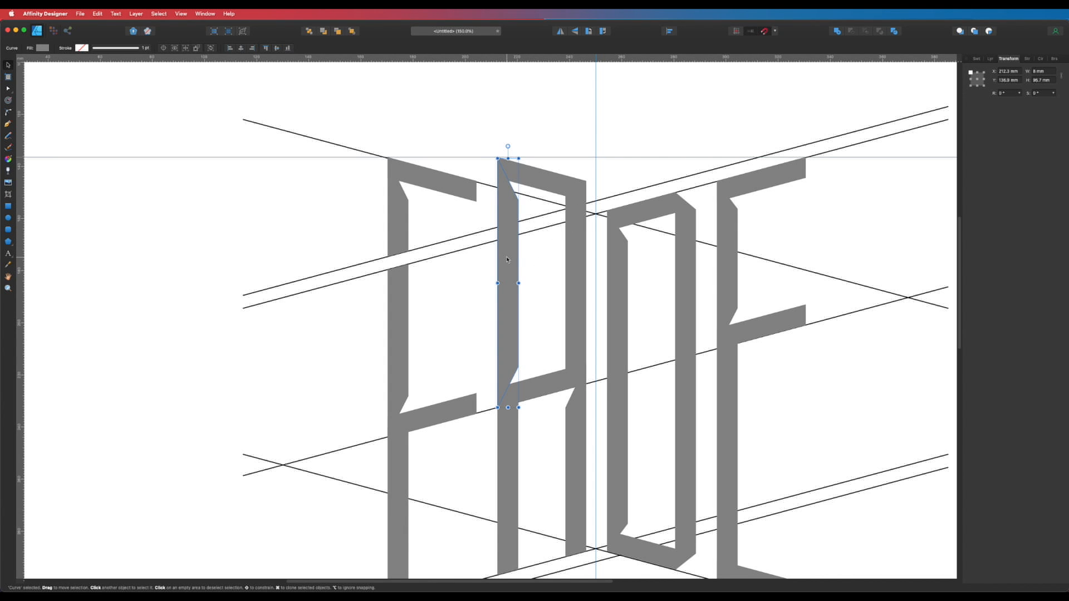
key(a)
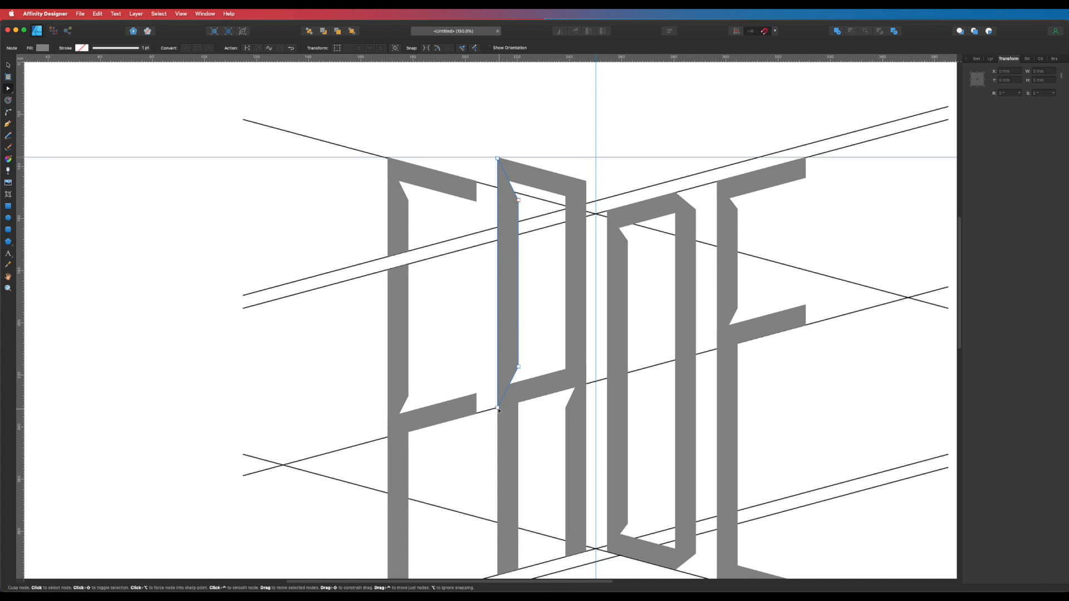
drag(498, 409, 497, 227)
drag(518, 366, 518, 221)
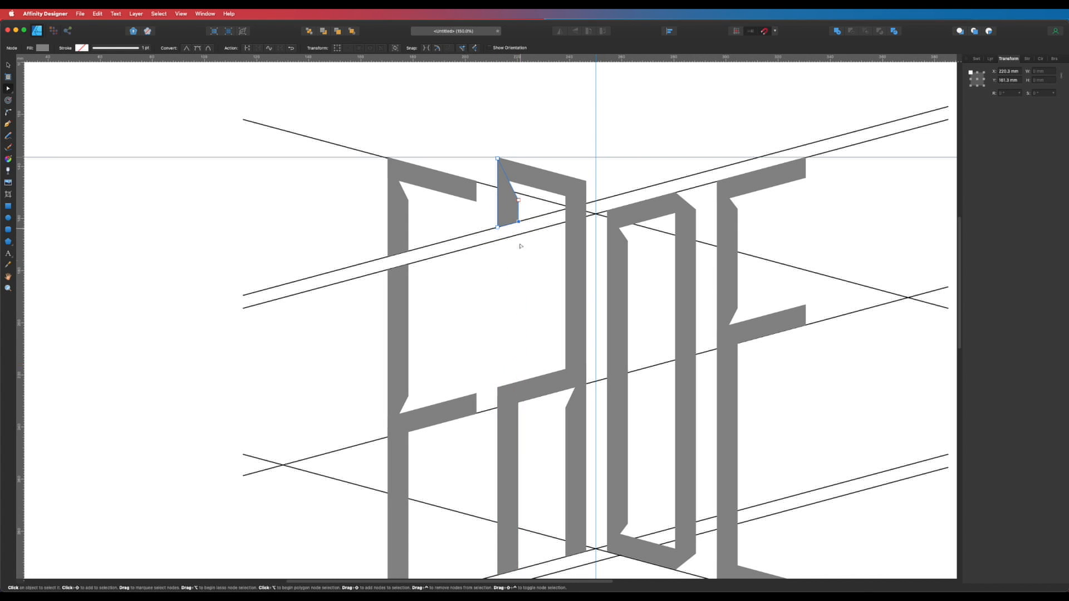
- Shape the A's remaining left stem piece to begin at the lower of the two close guide lines
key(super+z)
key(super+z)
drag(497, 160, 497, 240)
key(v)
- Split the A's upper right stem piece at the two close guide lines, leaving a slanted gap between them
scroll(524, 239, right, 3)
click(525, 250)
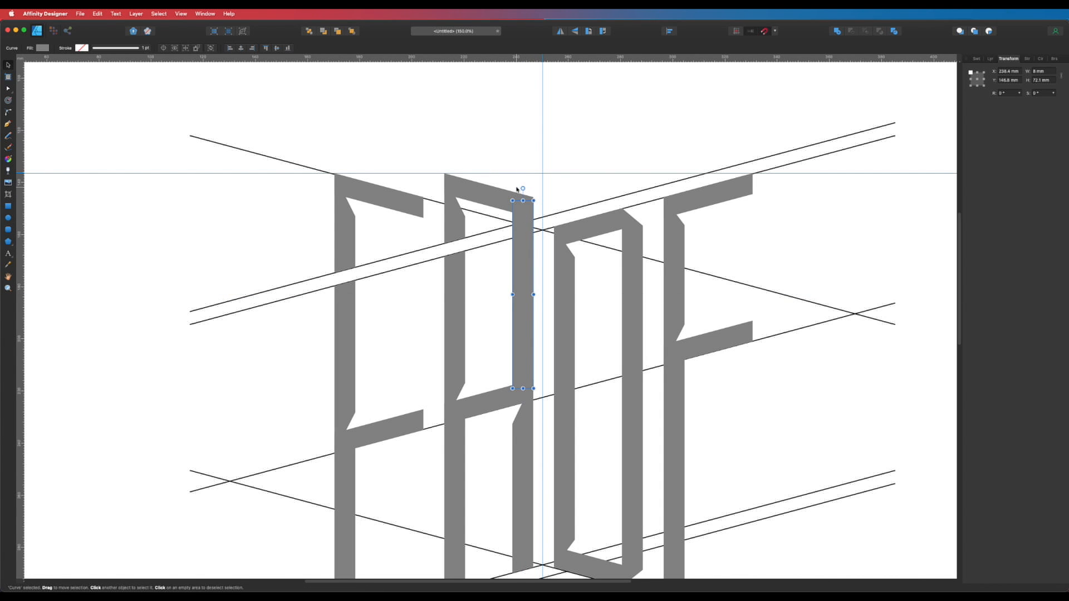
key(a)
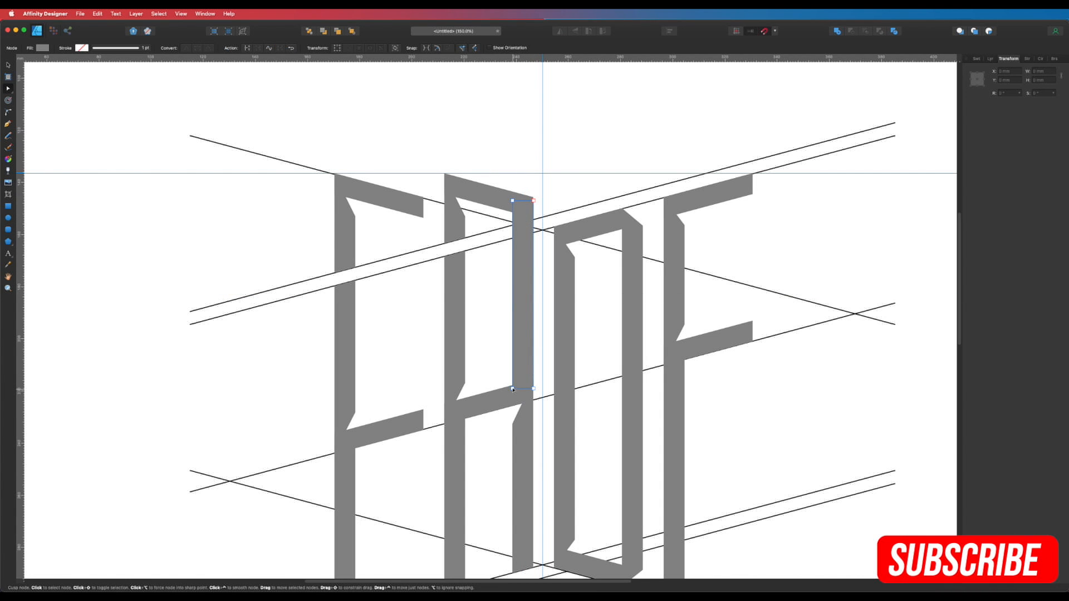
drag(512, 388, 513, 225)
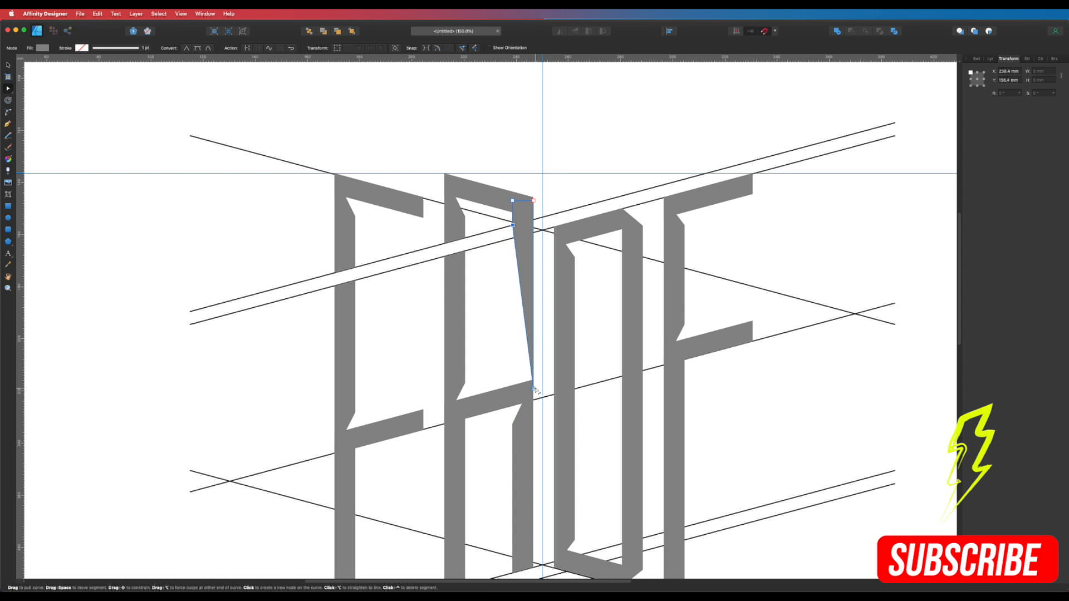
drag(533, 388, 534, 221)
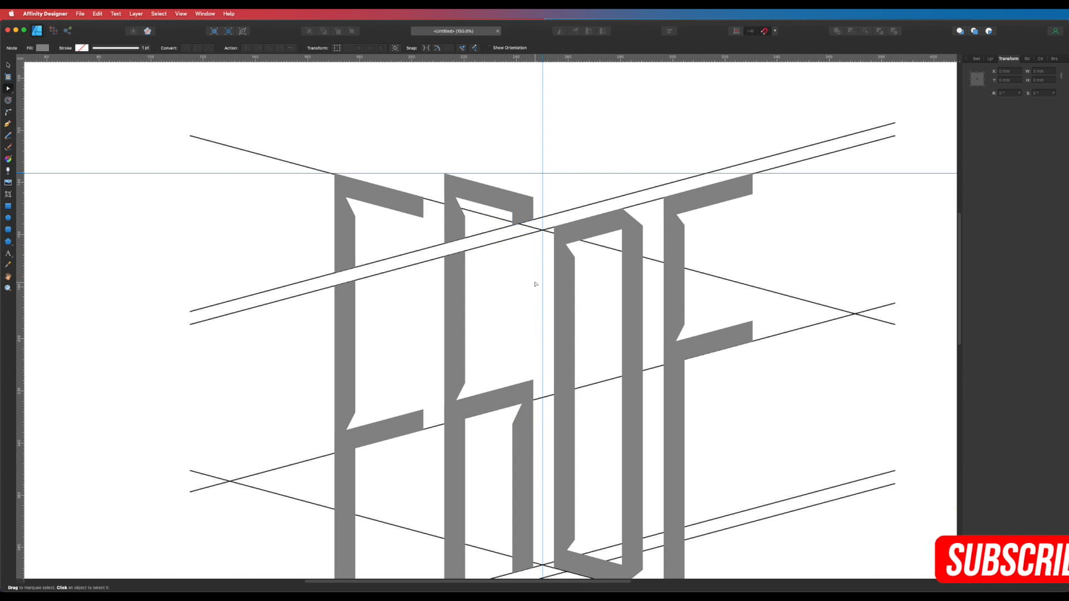
key(super+z)
key(super+z)
drag(513, 202, 535, 233)
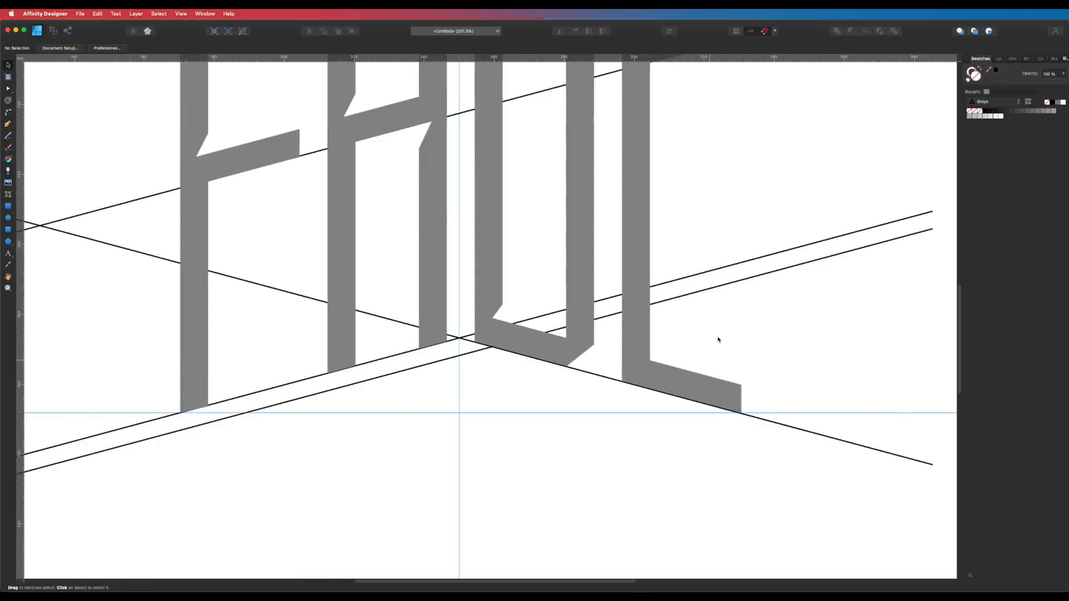
- Draw a closed slanted bar between the two lower parallel guide lines, from the centre guide to past the E's stem, and fill it black
key(p)
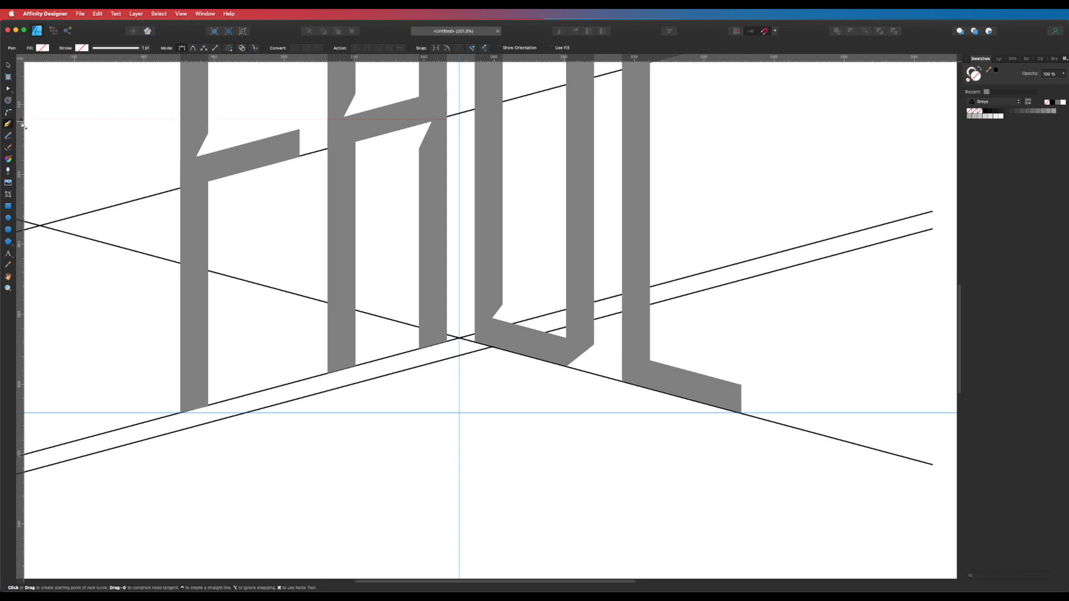
click(458, 338)
click(460, 356)
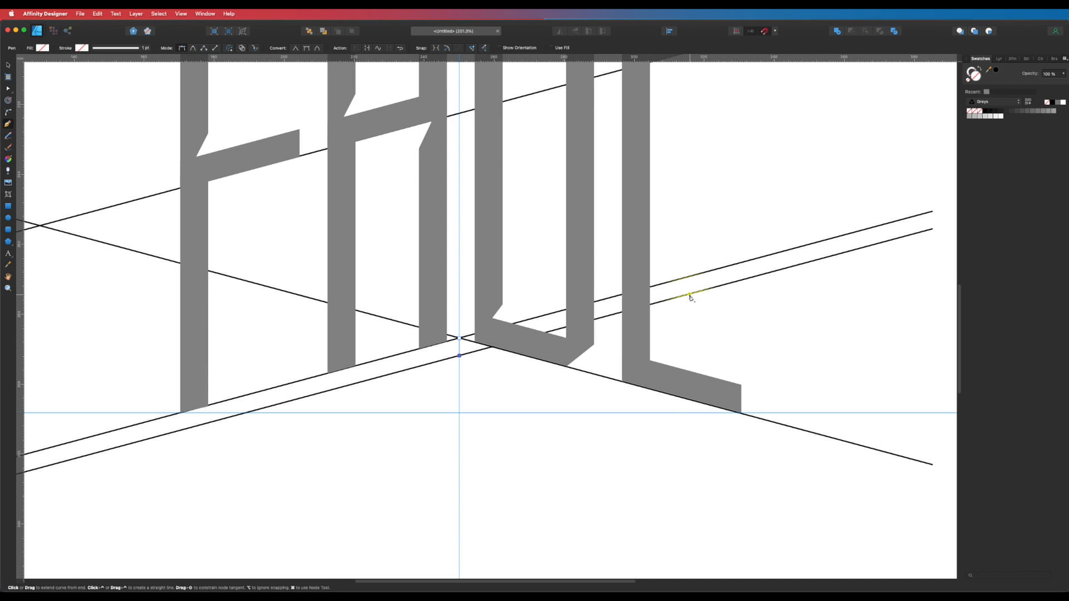
click(689, 294)
click(690, 277)
click(459, 338)
key(v)
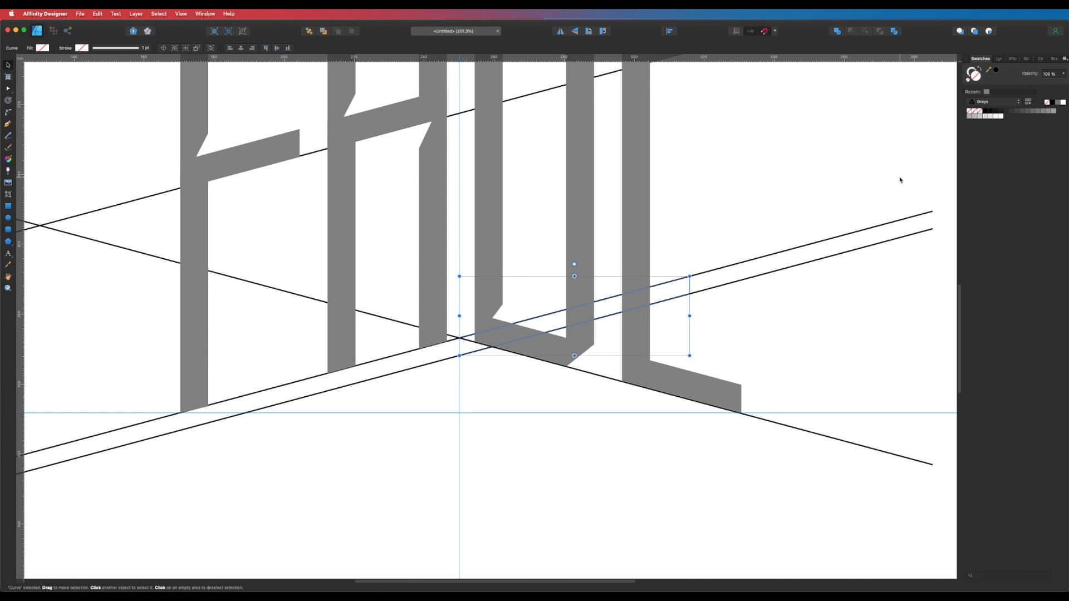
click(985, 112)
key(super+d)
key(p)
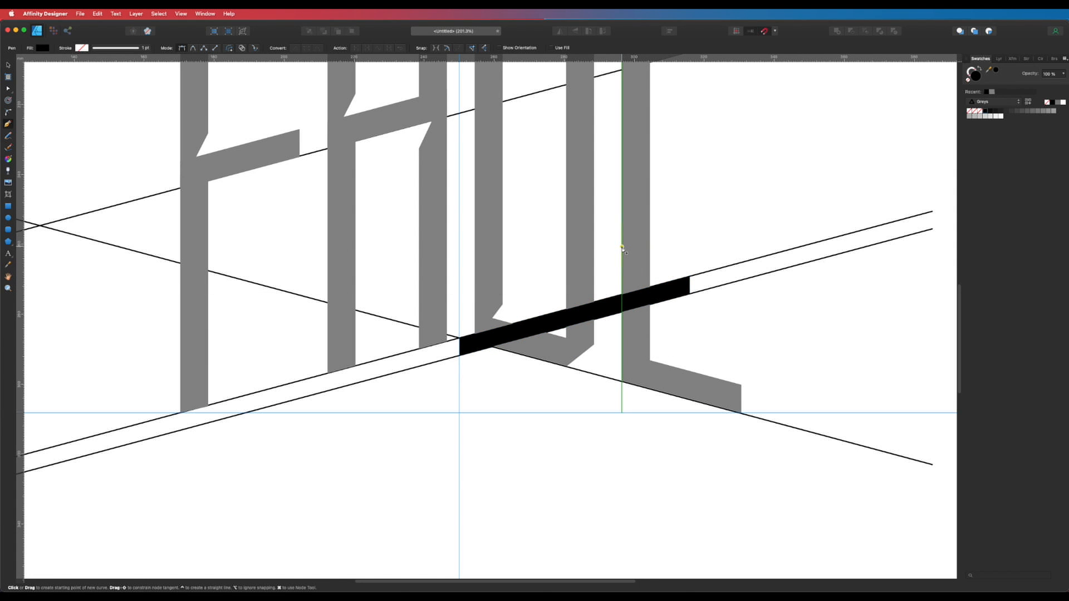
key(v)
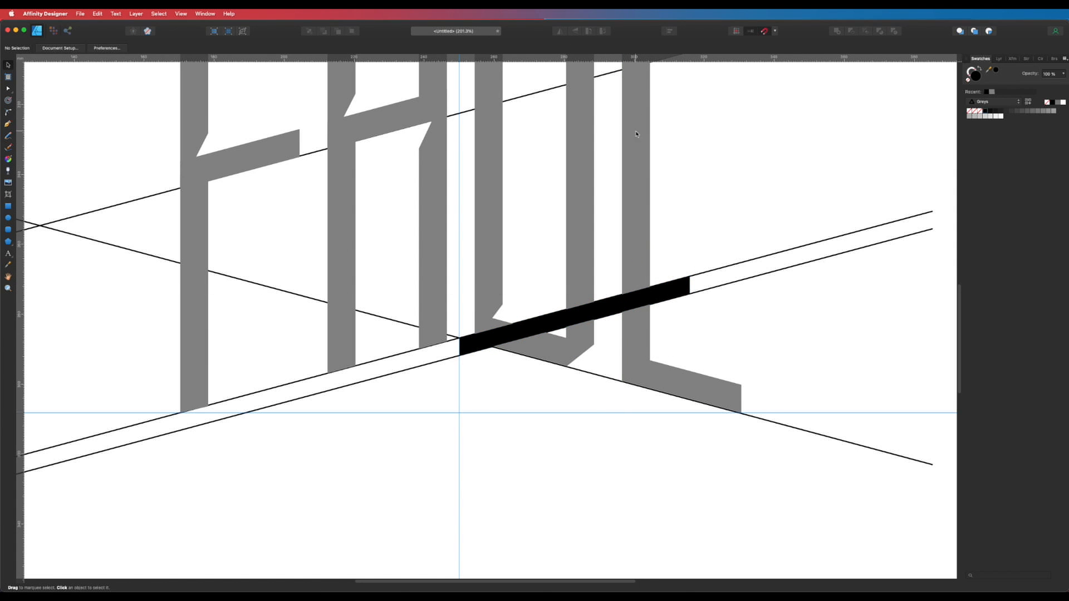
- Copy the black slanted bar, then subtract the original from the E's lower stem
click(670, 295)
key(super+c)
shift+click(638, 228)
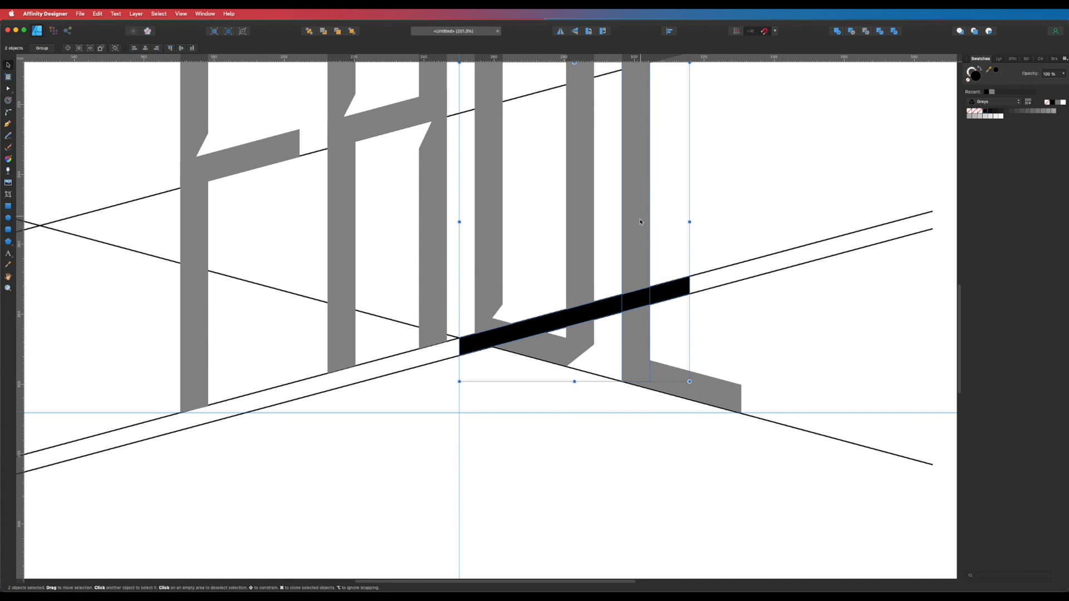
click(853, 32)
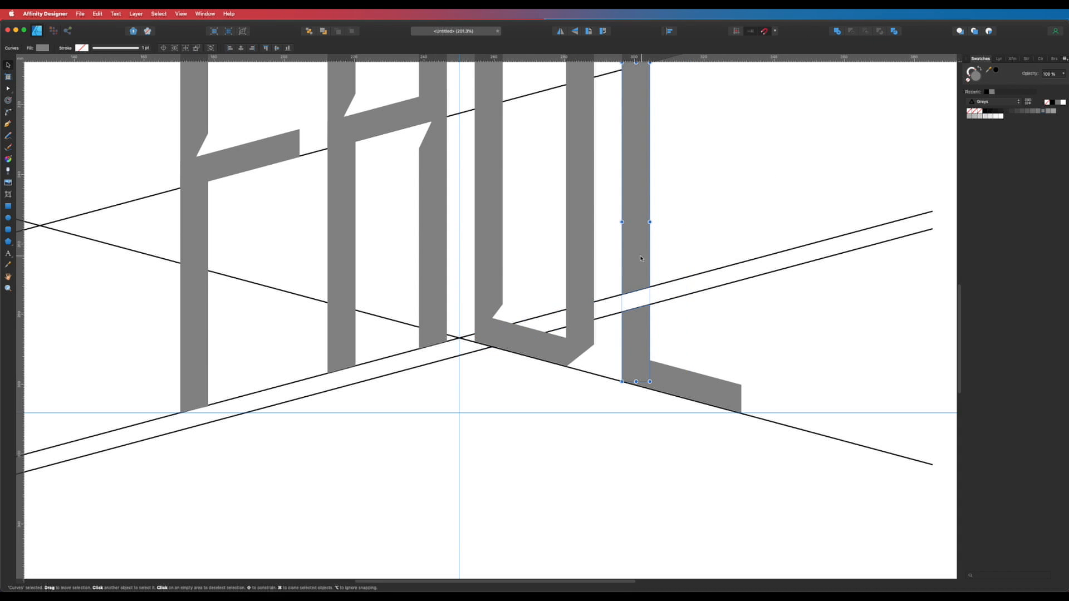
- Paste another copy of the black slanted bar and subtract it from the D to cut the slanted gap
click(584, 258)
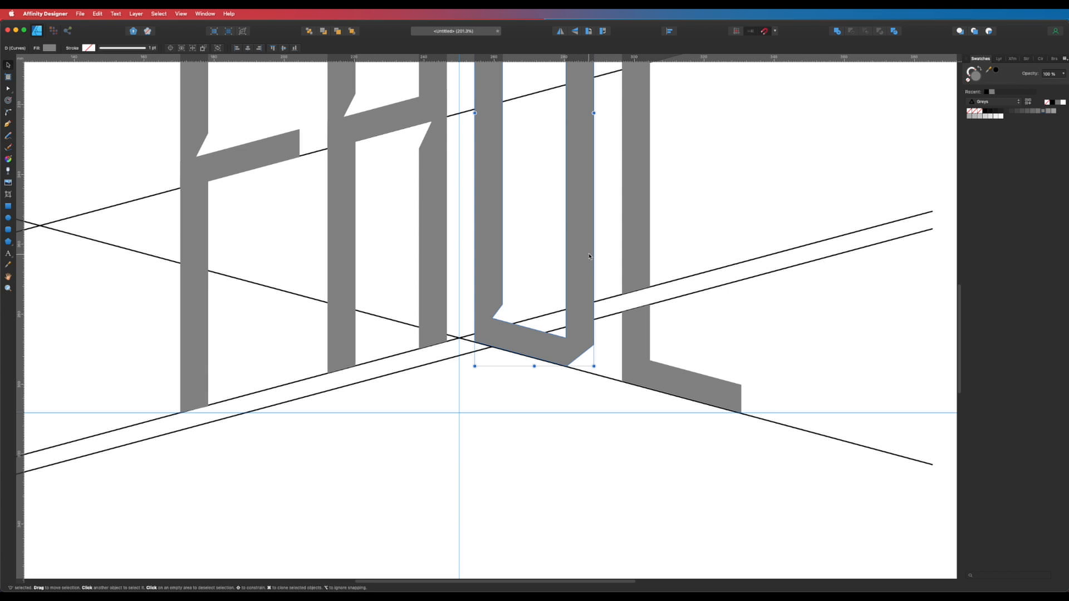
key(super+v)
shift+click(585, 261)
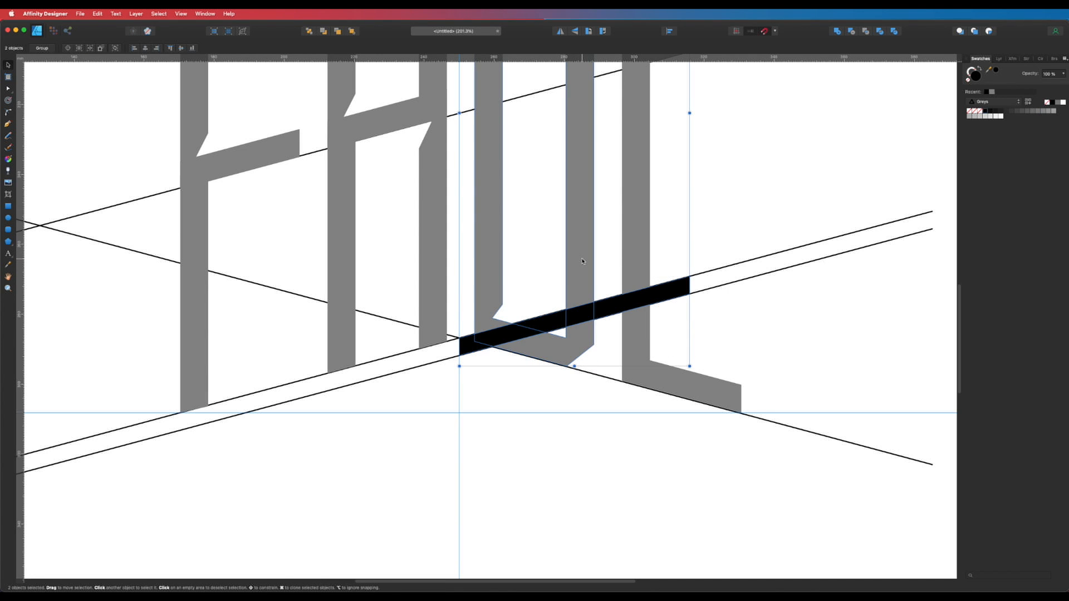
click(852, 31)
click(842, 271)
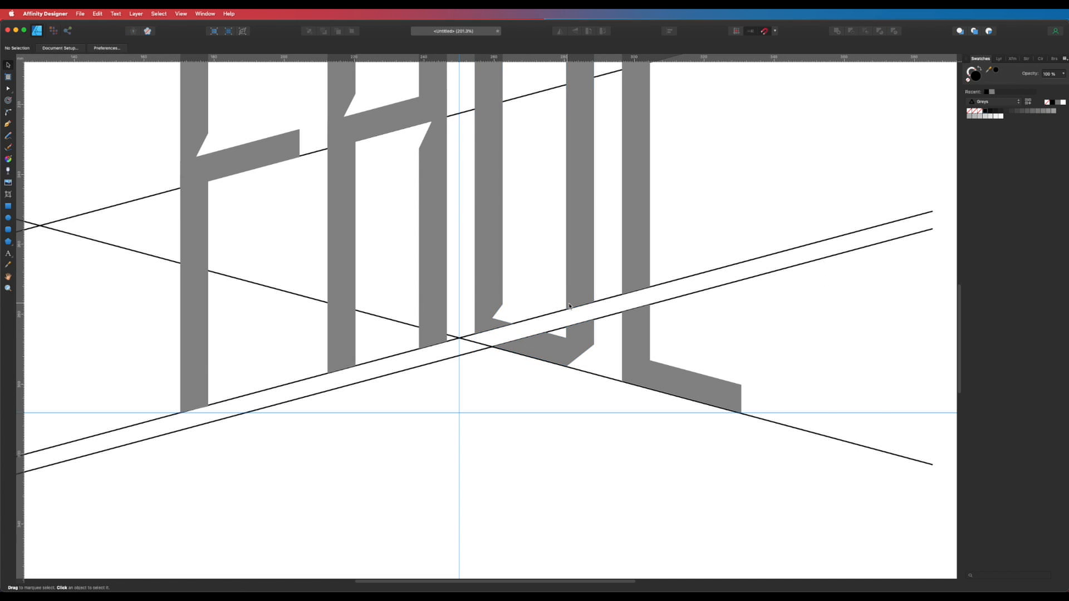
- Duplicate the spare grey vertical bar to its right and set the copy's height to 8 mm
alt+super+click(622, 391)
alt+super+click(630, 361)
alt+super+click(630, 361)
super+click(646, 350)
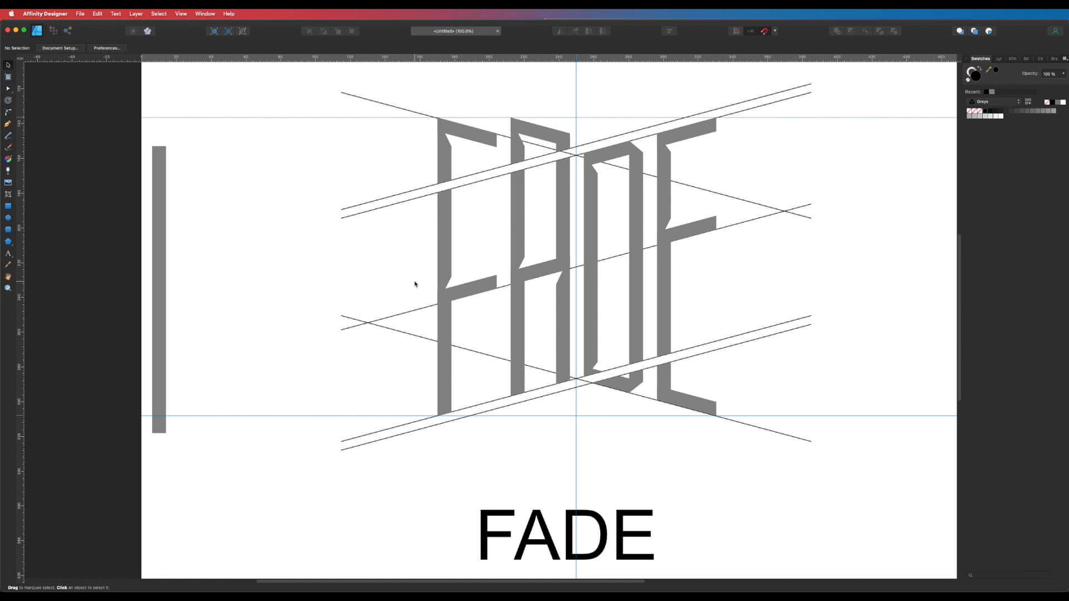
scroll(358, 346, left, 3)
key(p)
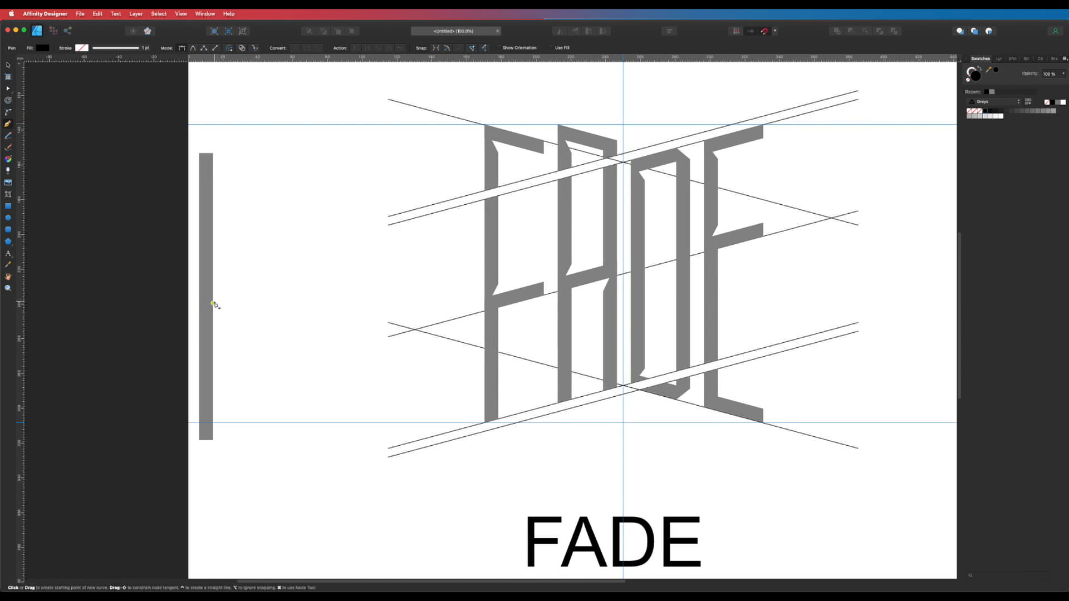
key(v)
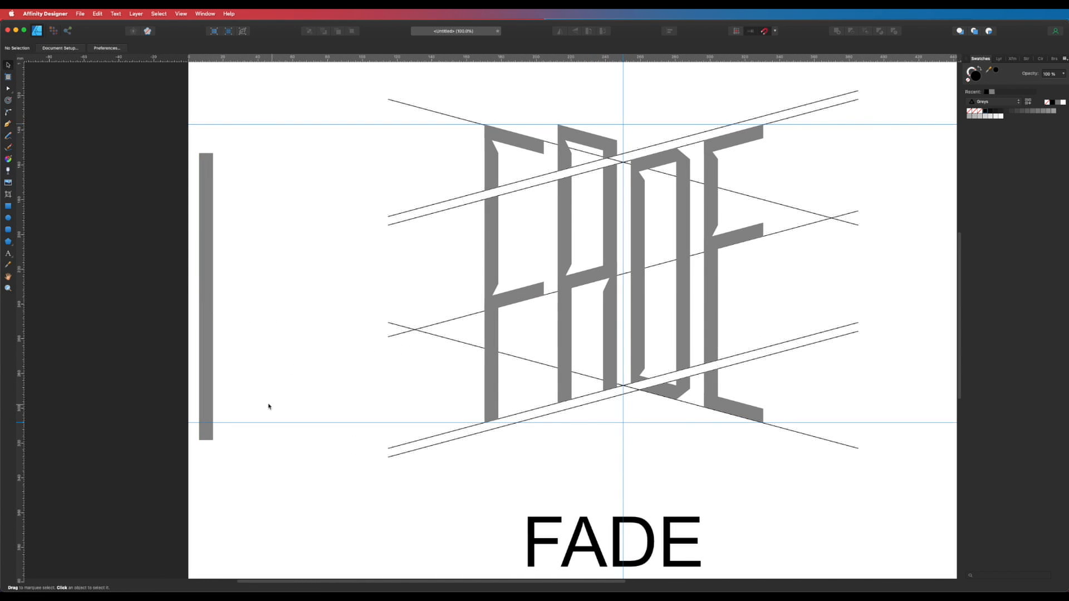
click(208, 367)
alt+drag(212, 366, 314, 366)
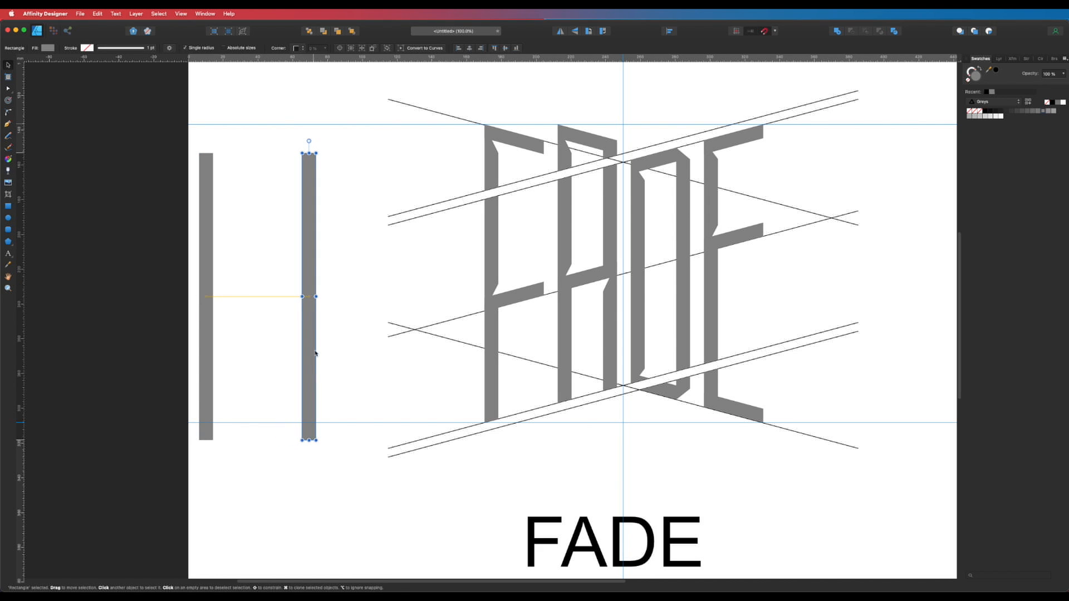
click(1012, 58)
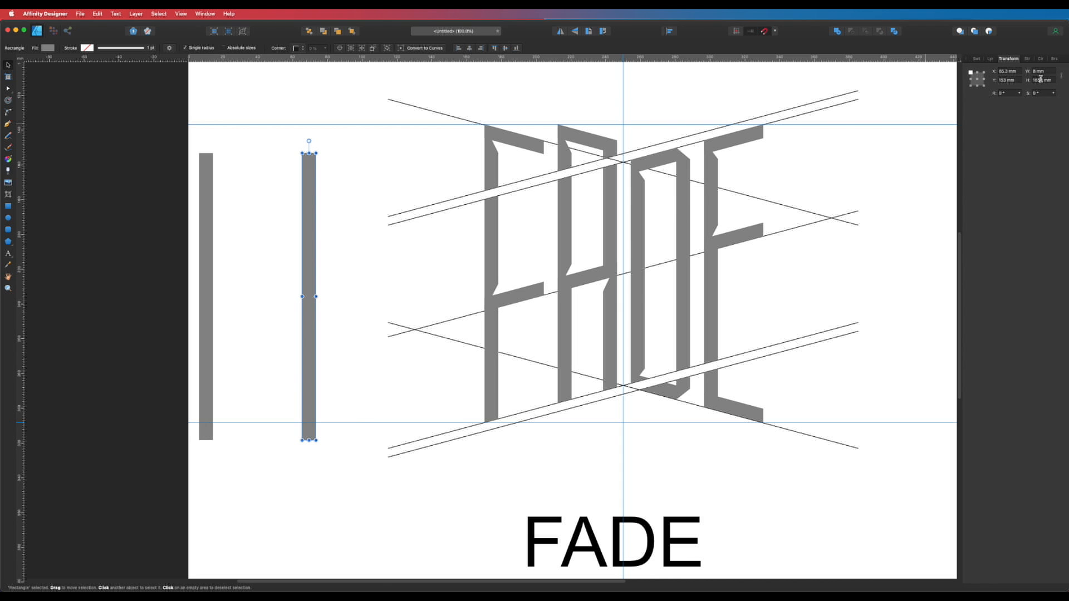
key(Return)
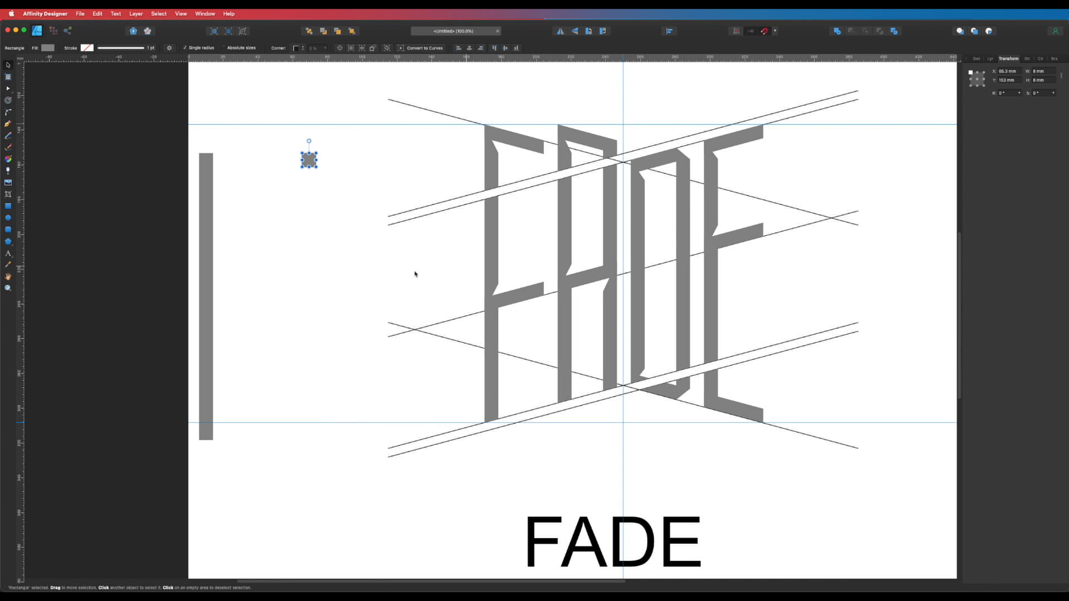
- Set the small grey rectangle's height to 4 mm and convert it to curves
click(325, 184)
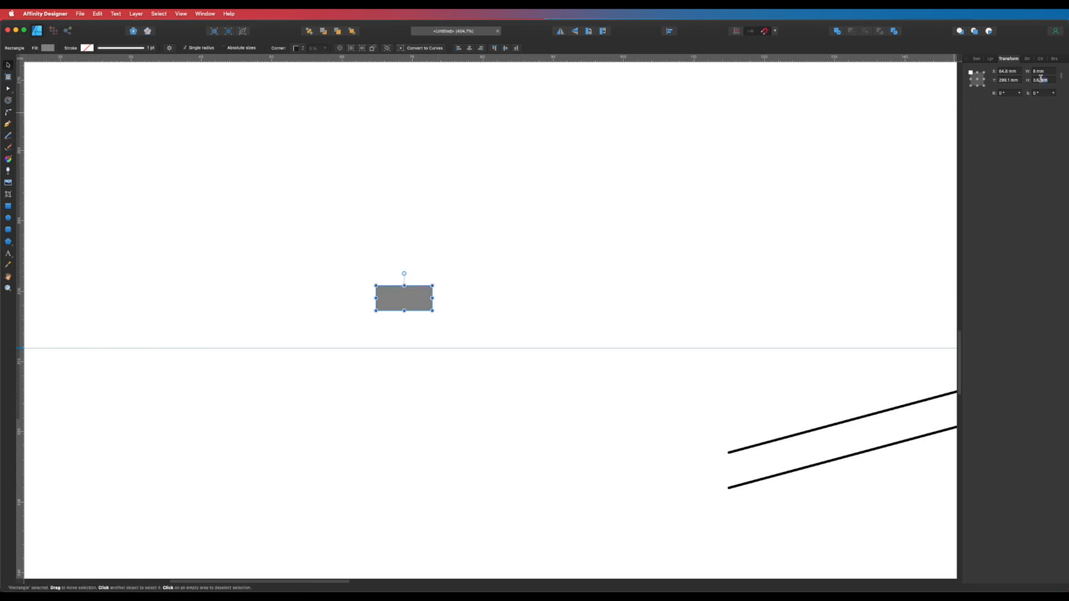
text(4)
key(Return)
click(446, 319)
click(416, 300)
key(a)
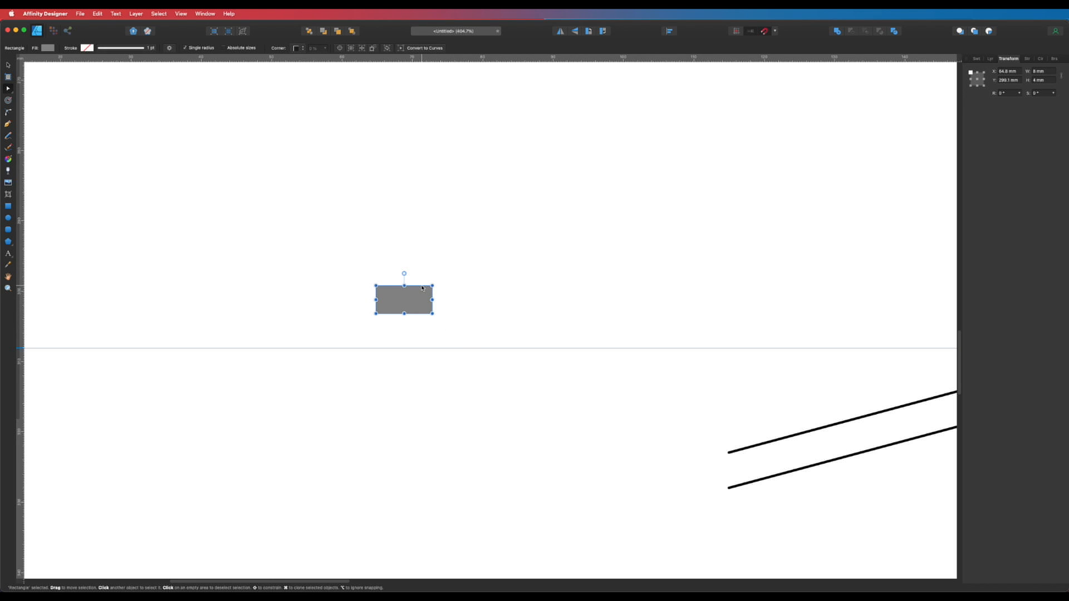
key(super+Return)
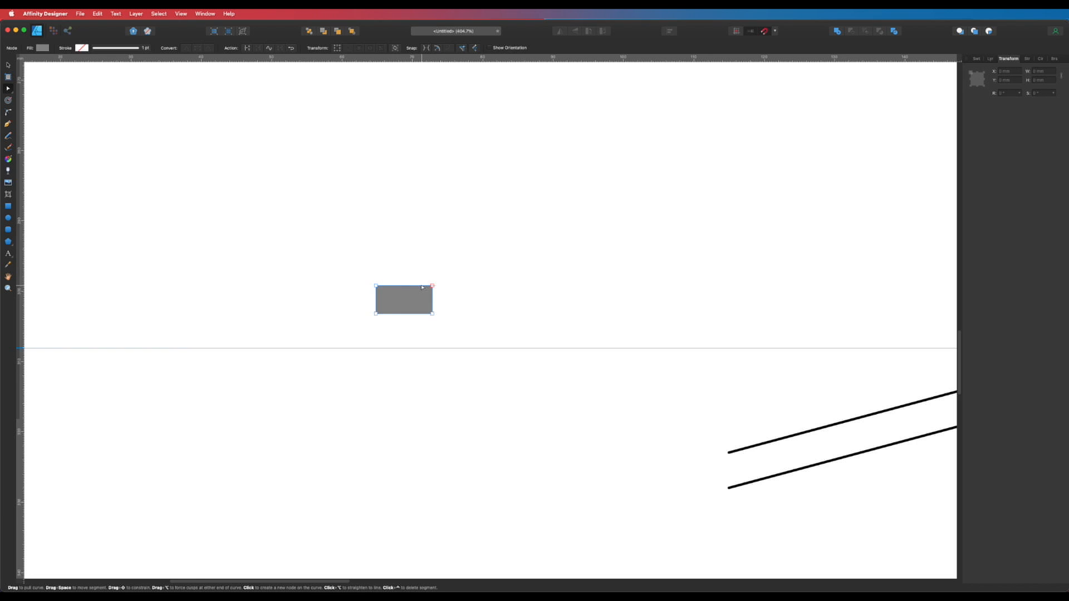
click(990, 59)
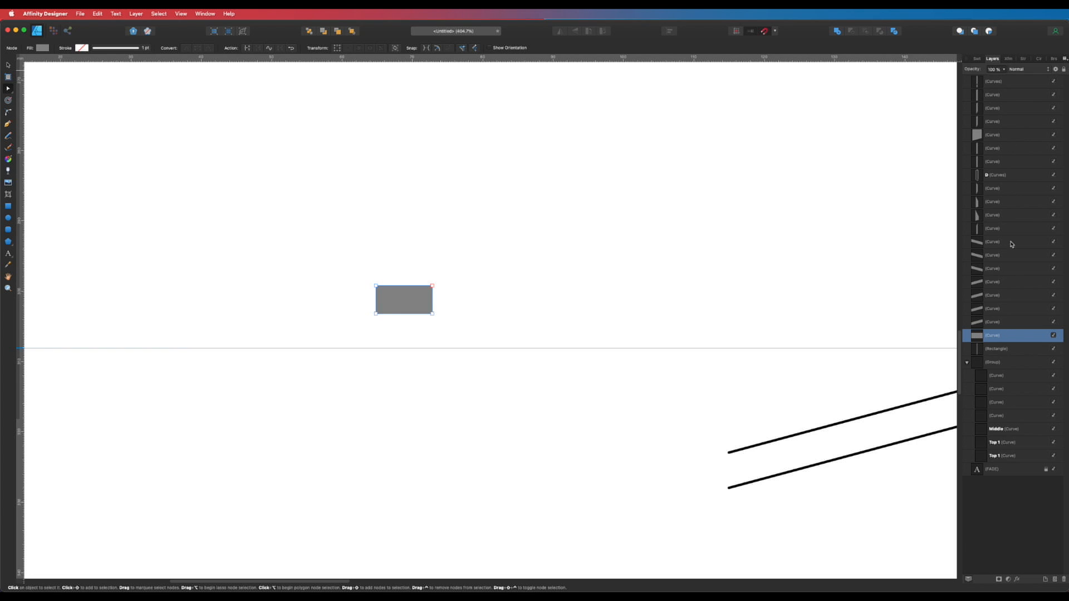
key(super+z)
key(super+shift+z)
- Slide the small rectangle's upper-right corner node inward along the top edge, shortening that edge to about a quarter of its width
drag(432, 288, 407, 288)
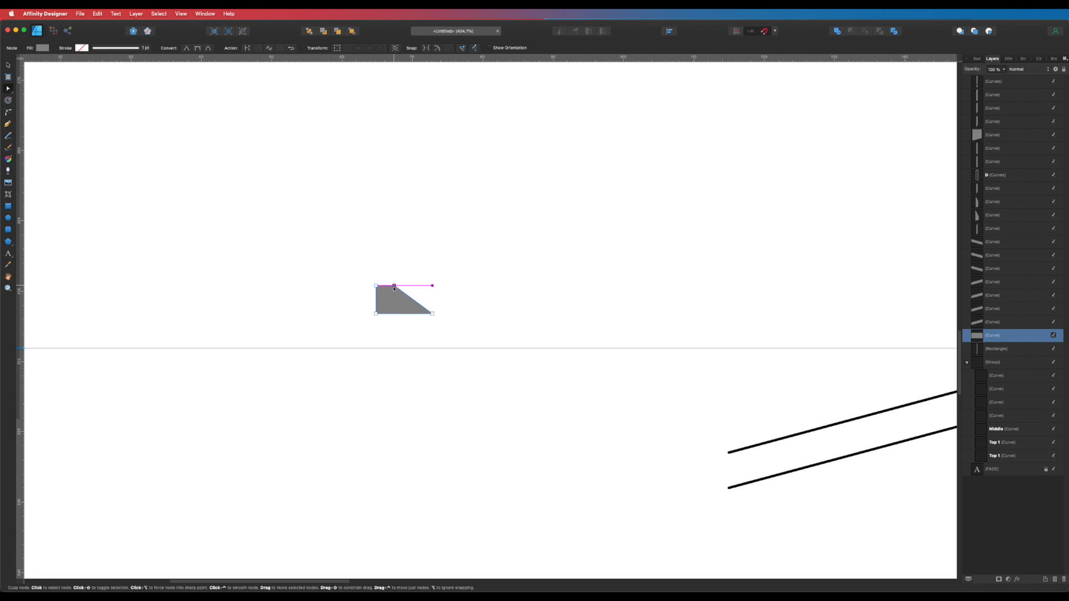
drag(391, 289, 391, 288)
key(v)
click(499, 321)
- Duplicate the chamfer piece just below the original and flip the copy vertically
alt+super+click(590, 299)
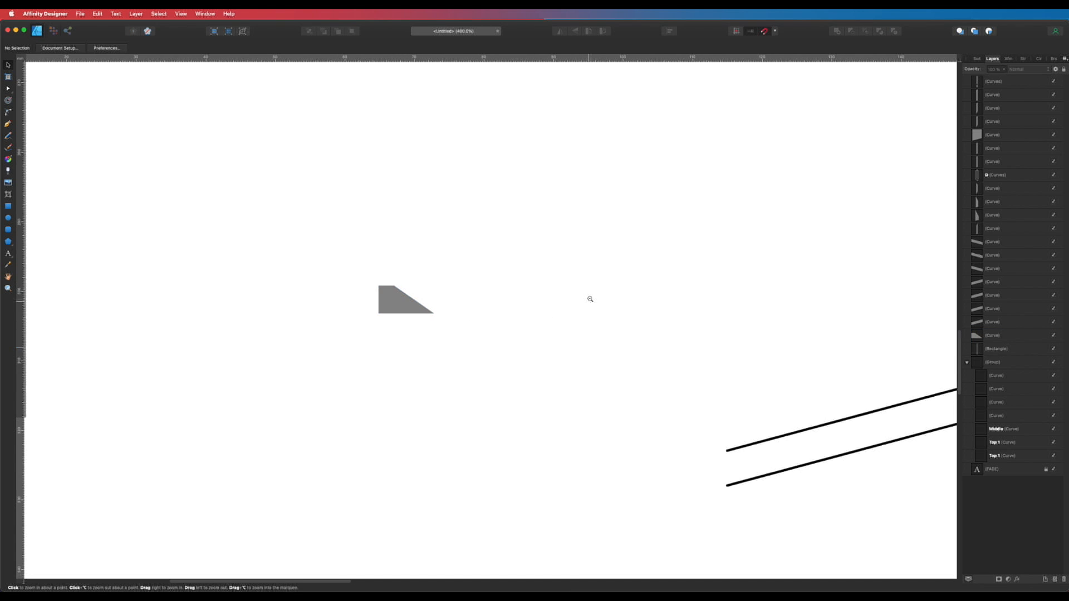
alt+super+click(590, 299)
alt+super+click(590, 299)
alt+super+click(590, 299)
alt+super+click(590, 299)
drag(508, 288, 592, 346)
key(a)
mouse_move(483, 307)
mouse_down()
mouse_move(506, 301)
mouse_move(502, 186)
mouse_move(510, 269)
mouse_move(516, 241)
mouse_up()
key(v)
click(493, 297)
click(575, 32)
- Duplicate both chamfer pieces to the left, level with the originals, and flip the copied pair horizontally
click(600, 194)
shift+click(511, 194)
drag(511, 195, 390, 195)
key(super+z)
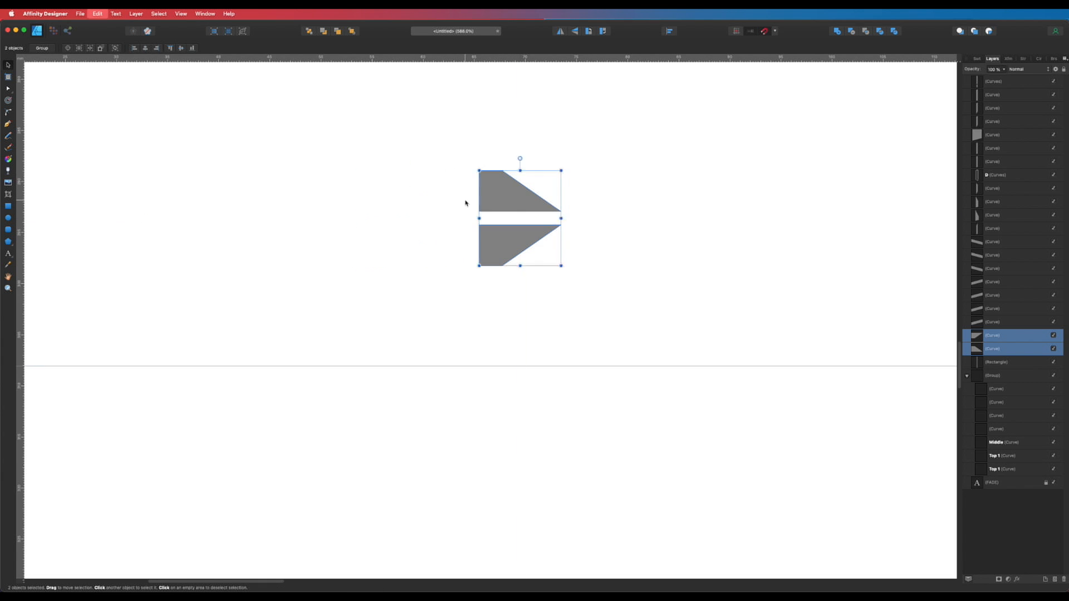
drag(505, 199, 381, 203)
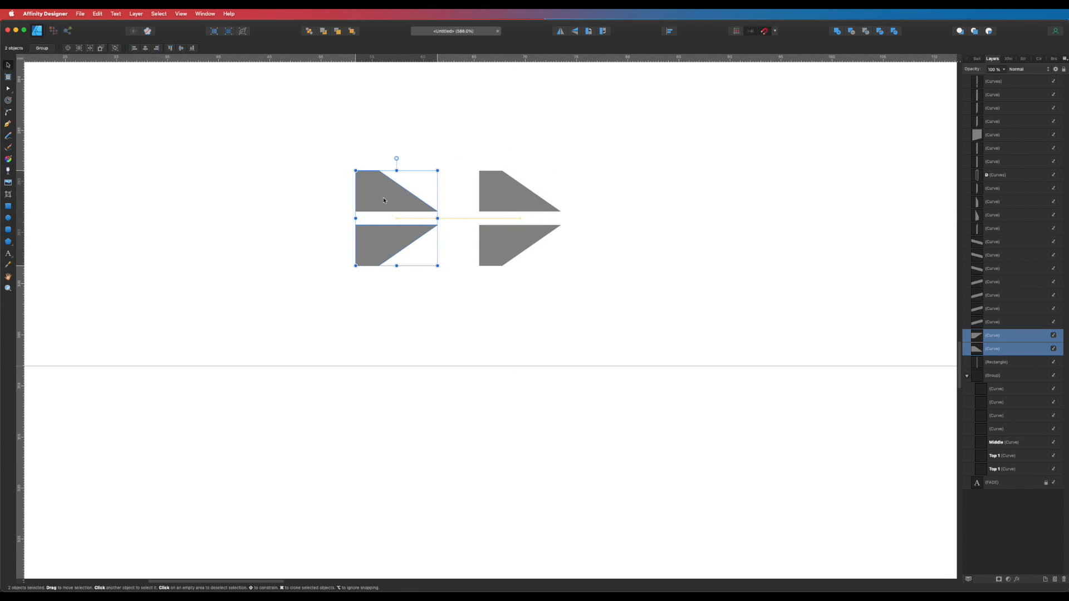
click(560, 31)
- Duplicate all four chamfer pieces to the right and rotate the copied set 90° counter-clockwise
click(546, 126)
drag(598, 124, 343, 297)
mouse_move(413, 256)
mouse_down()
mouse_move(346, 242)
mouse_move(465, 241)
mouse_move(347, 241)
mouse_move(607, 241)
mouse_up()
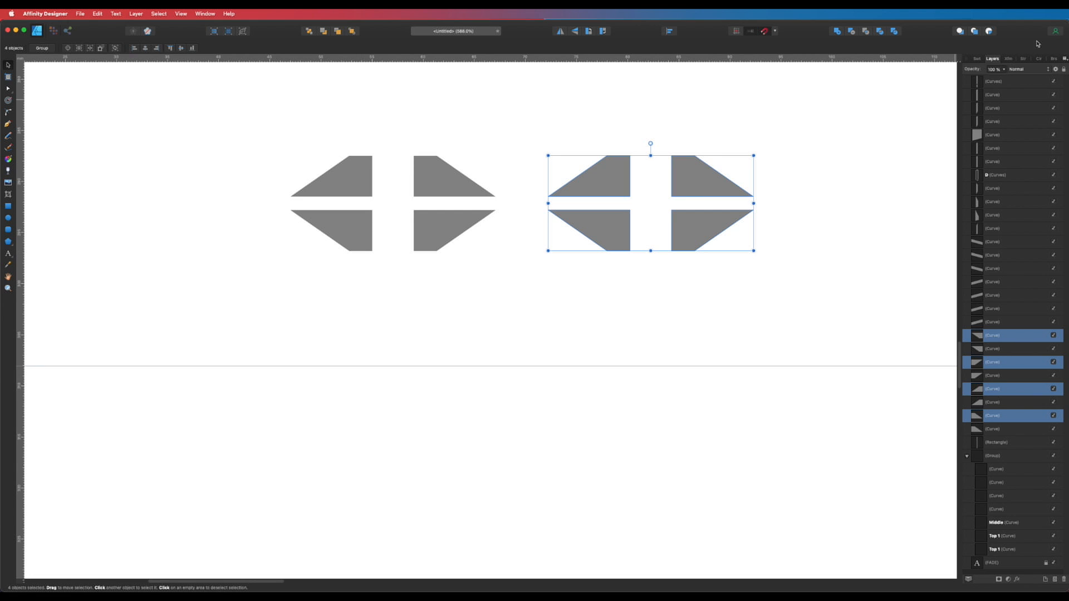
mouse_move(756, 252)
mouse_down()
mouse_move(785, 205)
mouse_move(680, 99)
mouse_move(702, 111)
mouse_up()
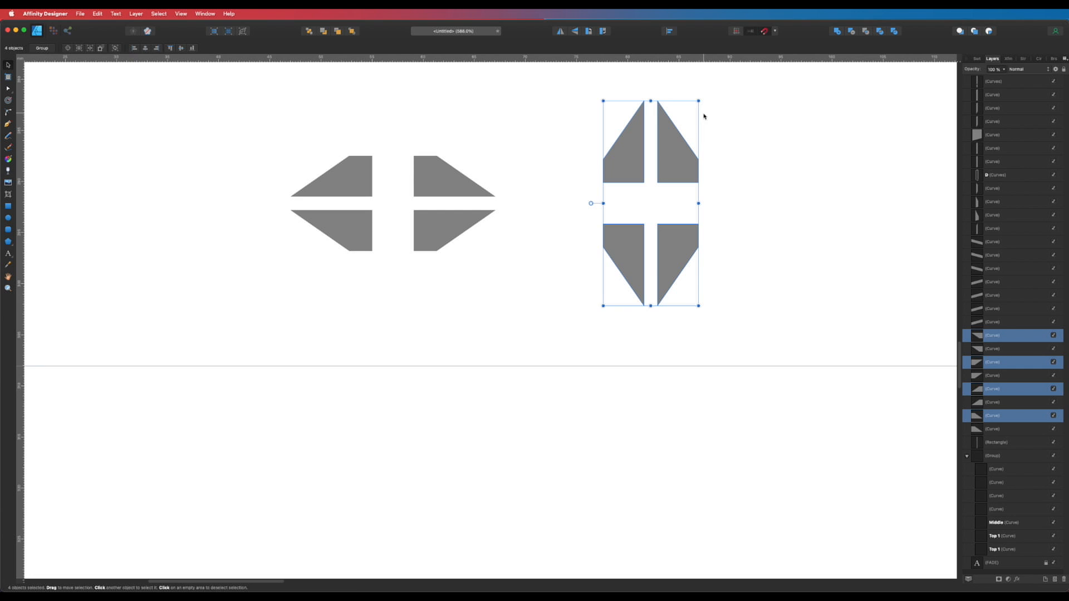
- Duplicate both sets of grey corner shapes, eight pieces in all, and place the copies directly below the originals
key(a)
click(664, 281)
click(741, 285)
key(v)
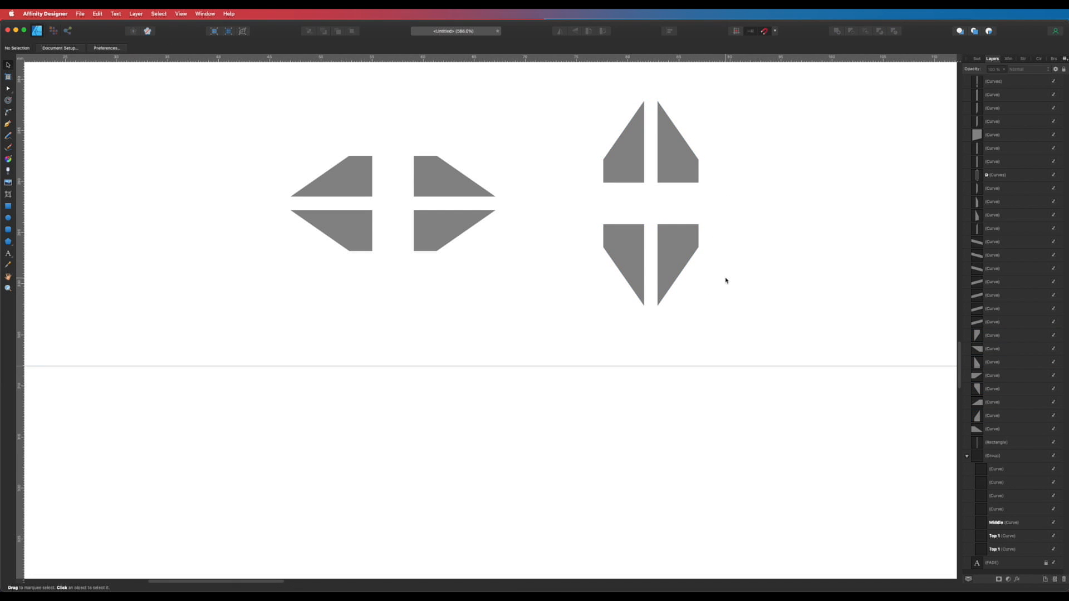
alt+super+click(658, 276)
alt+super+click(657, 276)
alt+super+click(657, 276)
alt+super+click(657, 275)
alt+super+click(658, 276)
drag(670, 285, 390, 452)
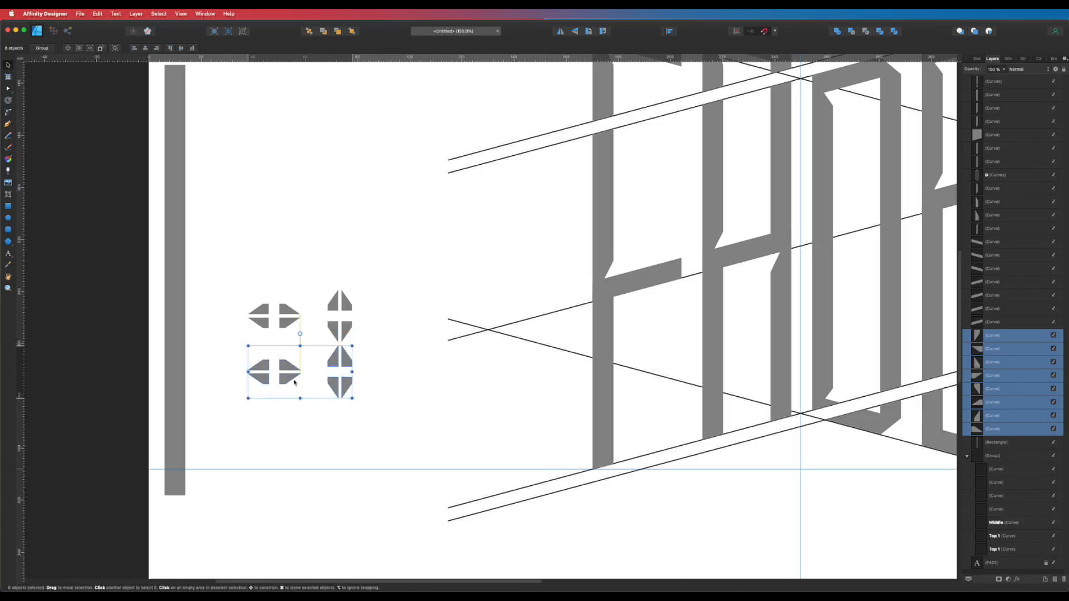
drag(304, 392, 305, 427)
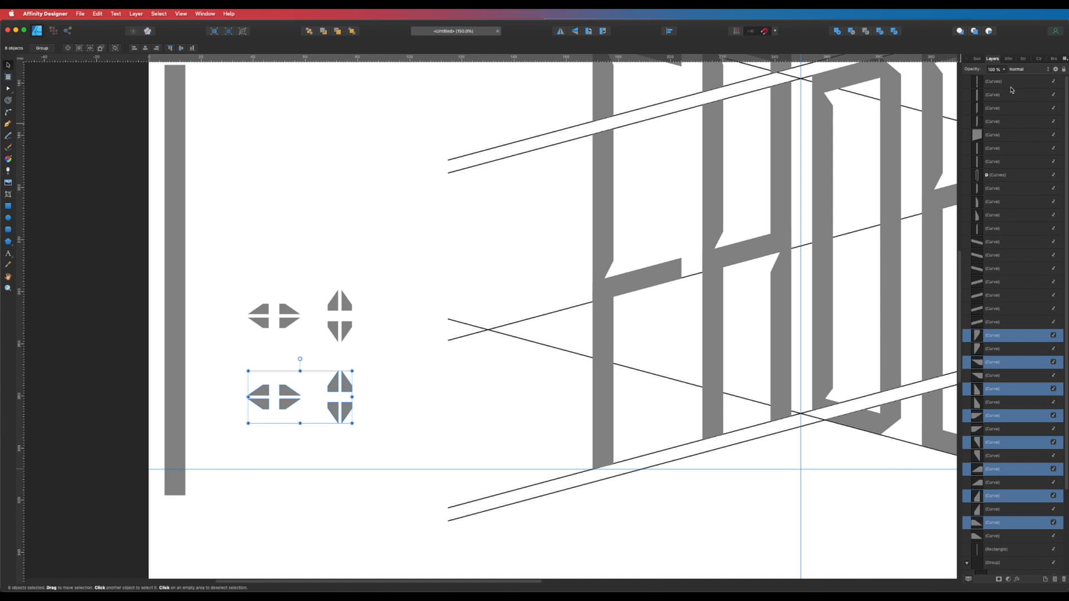
- Rotate the duplicated corner shapes by 15°
click(1008, 59)
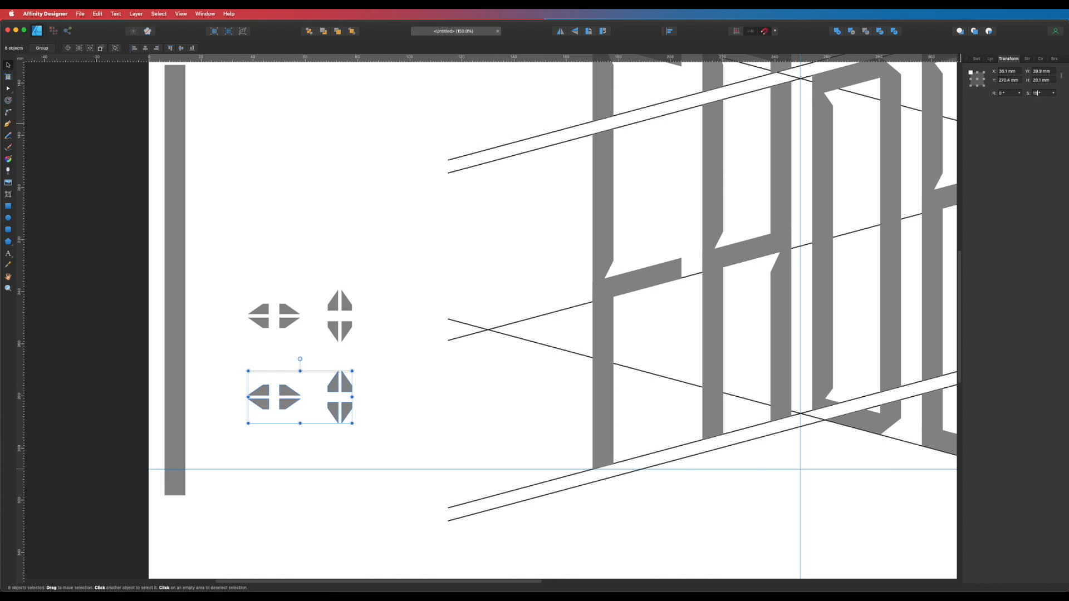
text(15)
key(Return)
key(super+z)
text(15)
key(Return)
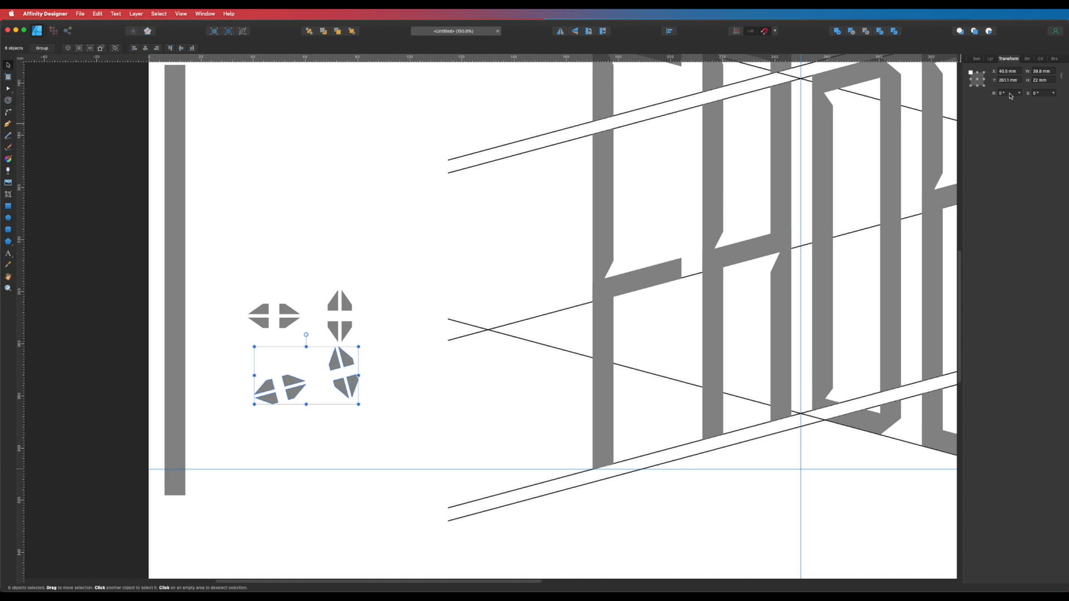
- Move the rotated horizontal set of four corner pieces up beside the first letter's stem, below the diagonal band
click(442, 415)
click(341, 331)
click(382, 394)
drag(233, 427, 537, 363)
click(622, 179)
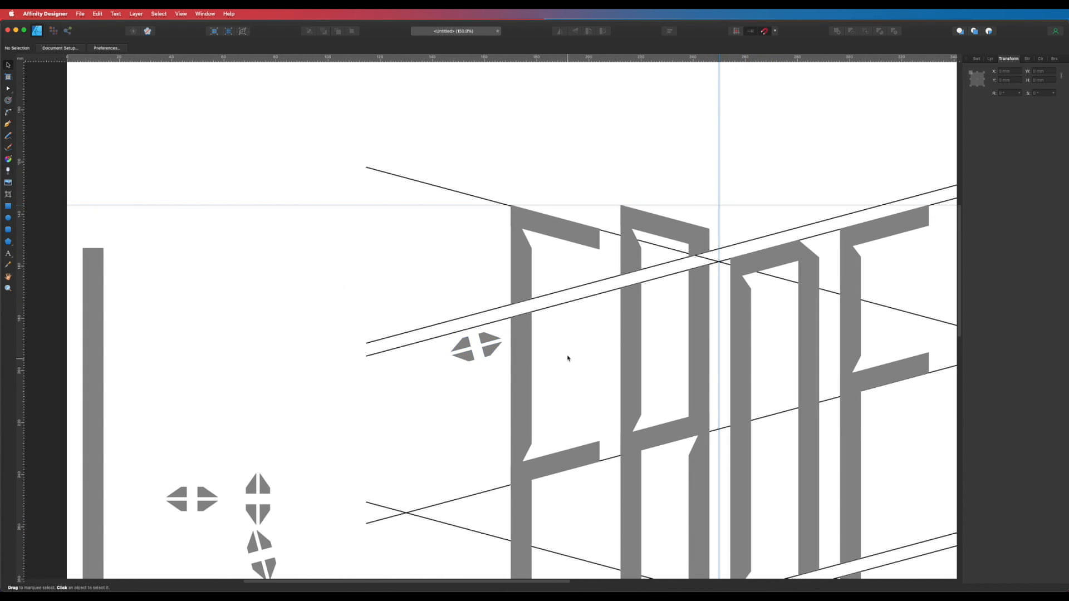
- Place the set's upper-left piece above the diagonal band, with its bevel corner on the left edge of the first letter's stem
drag(550, 321, 649, 396)
key(a)
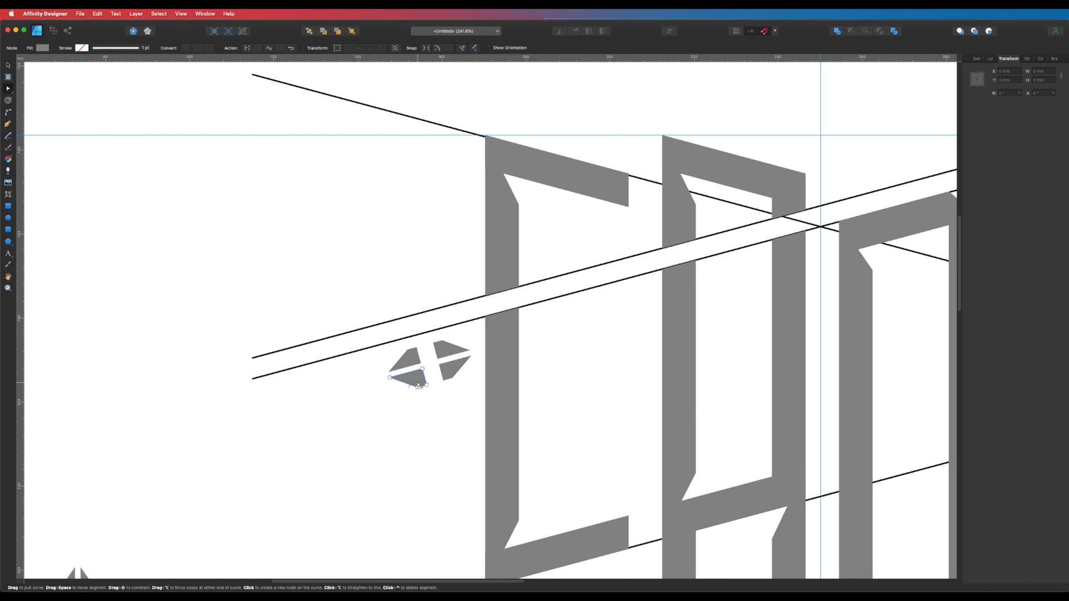
key(v)
click(408, 362)
drag(409, 362, 487, 291)
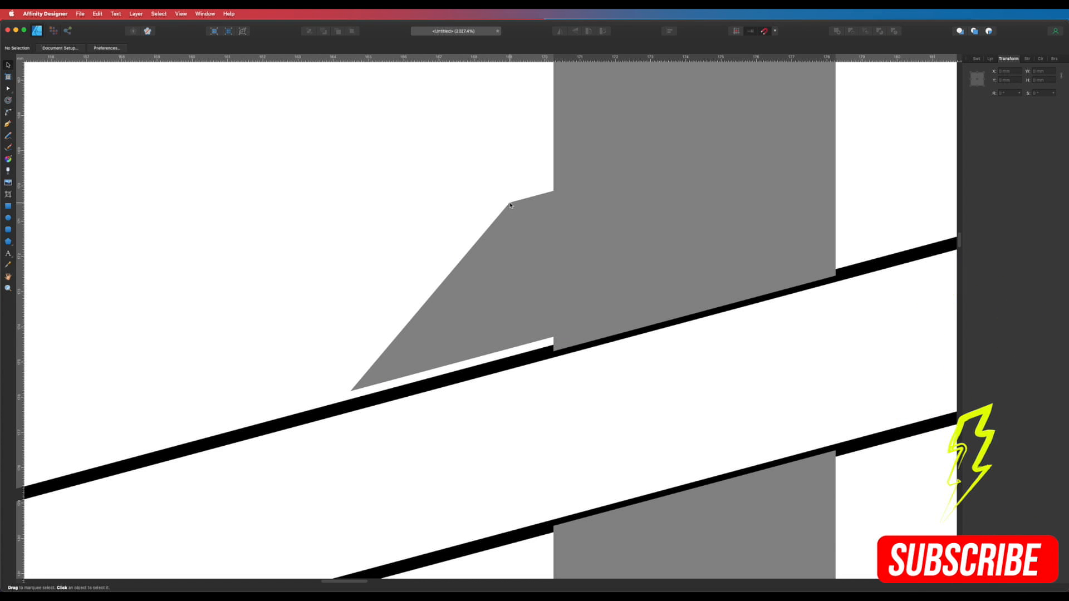
drag(510, 206, 555, 202)
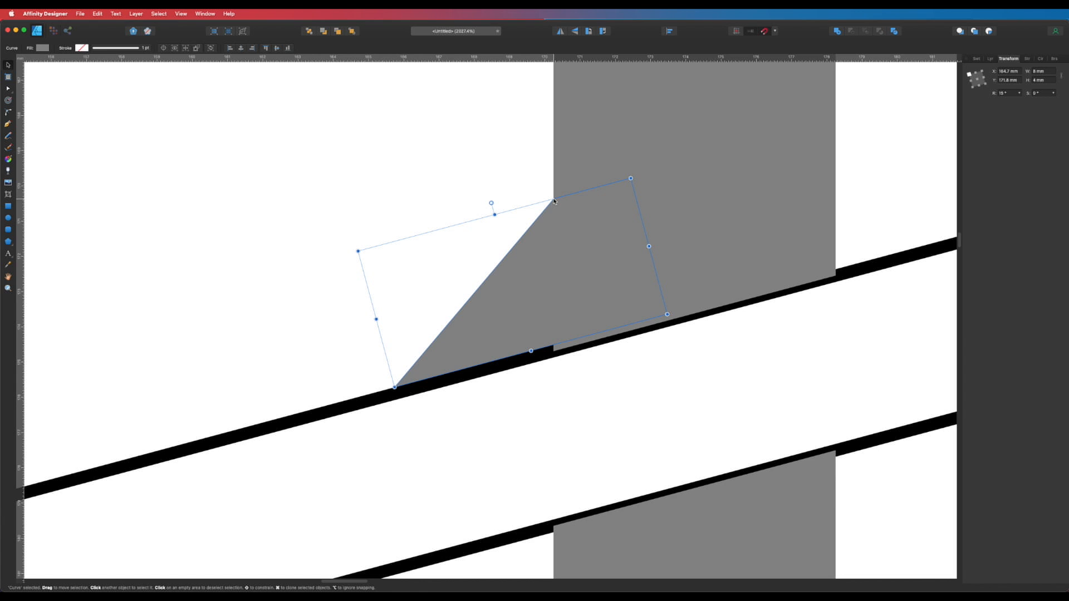
- In outline view, align the base of the upper spur piece with the band's upper diagonal line
key(super+y)
click(525, 174)
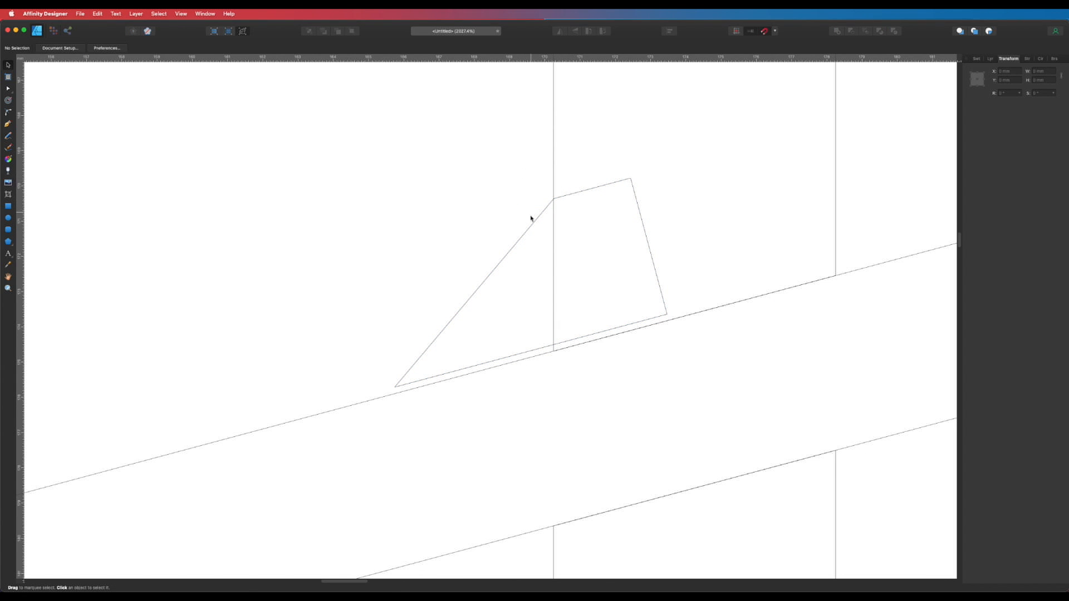
drag(585, 338, 586, 346)
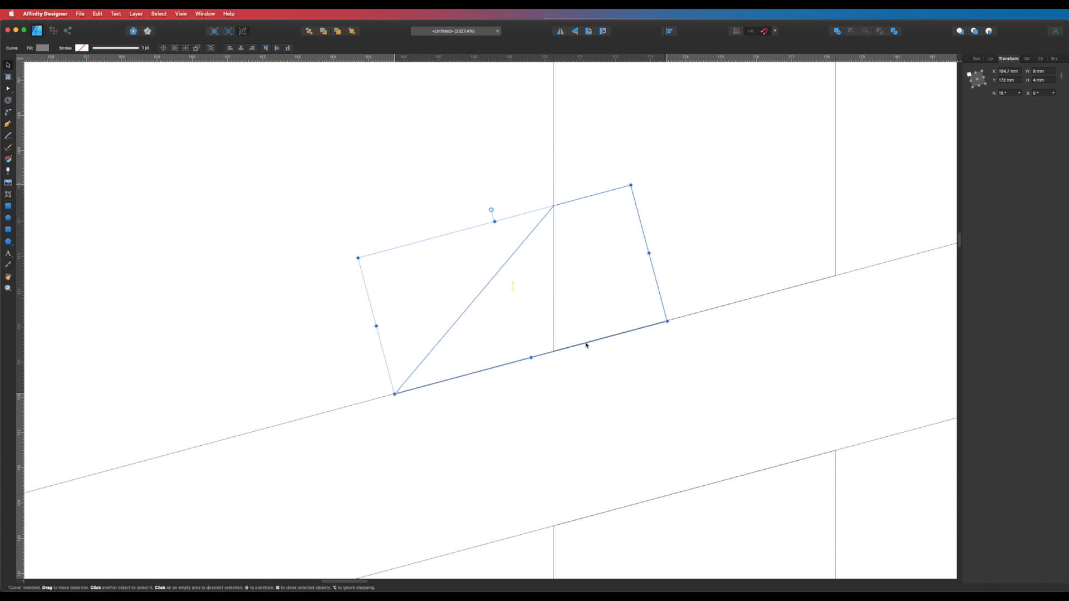
- Extend the upper spur piece's two right-hand nodes along the diagonal to the stem's right edge and return to the filled view
key(a)
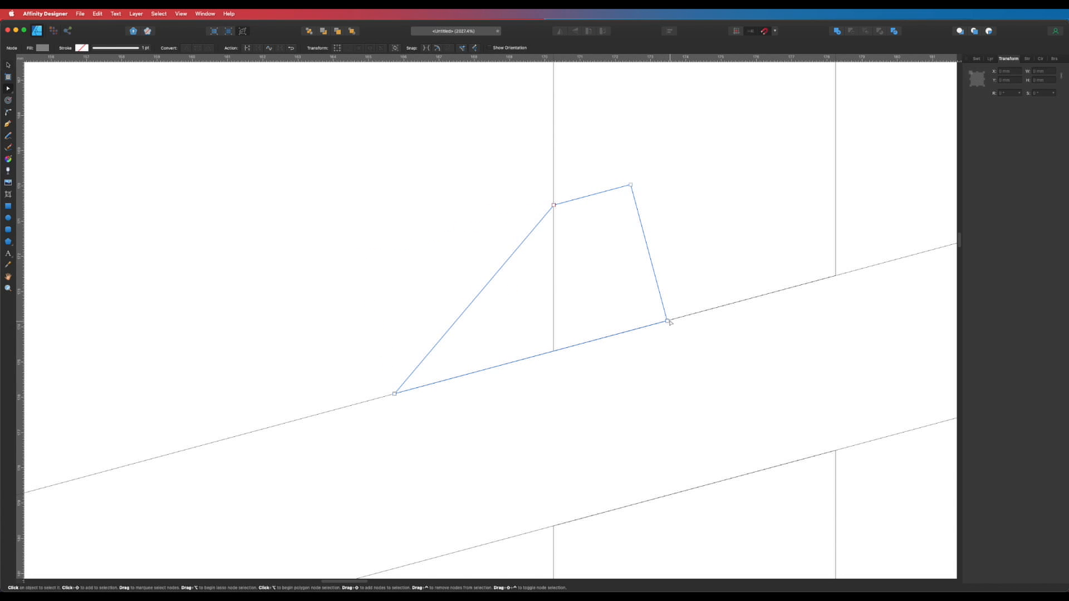
click(668, 322)
click(632, 184)
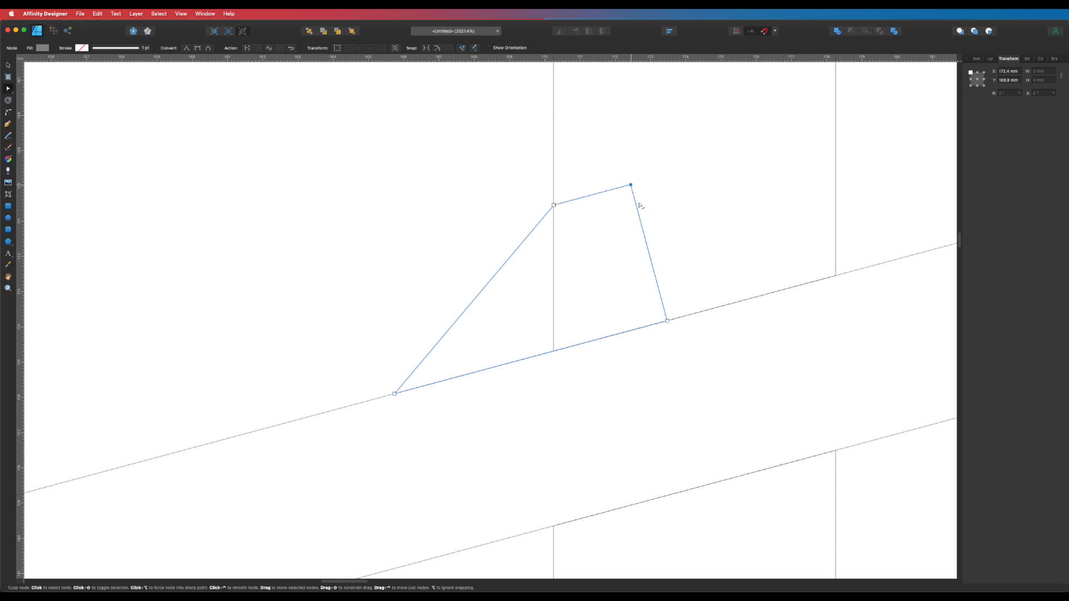
shift+click(668, 321)
drag(667, 321, 835, 277)
click(389, 299)
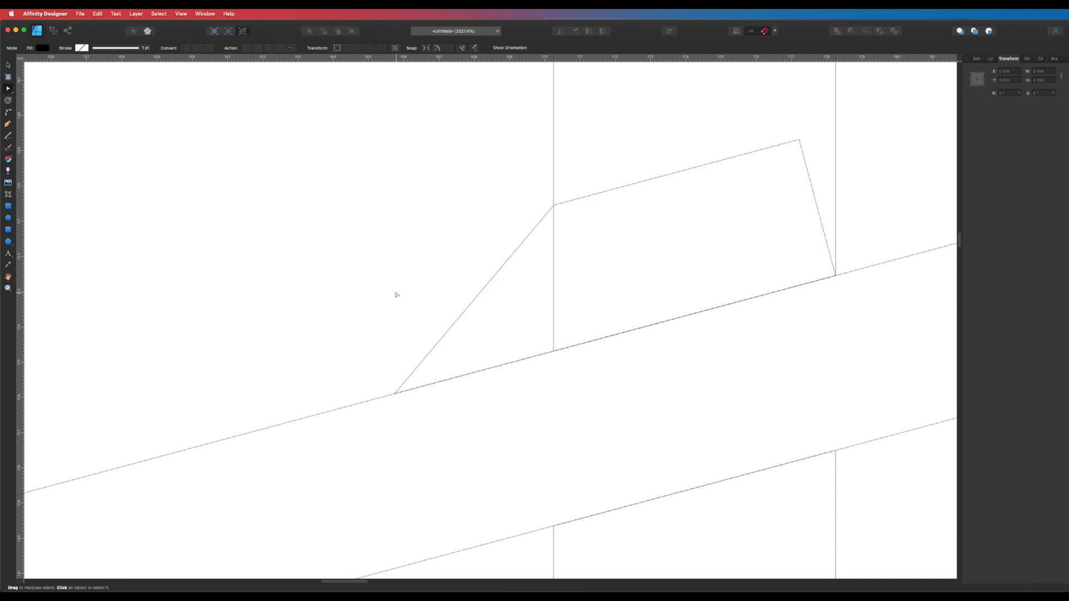
key(super+y)
key(z)
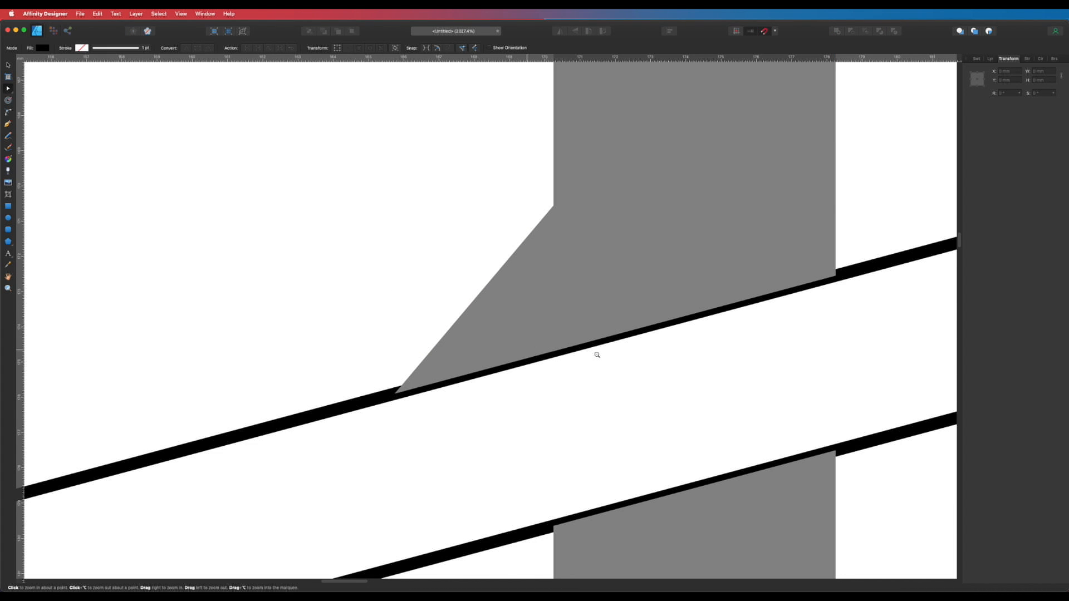
key(super+y)
key(super+y)
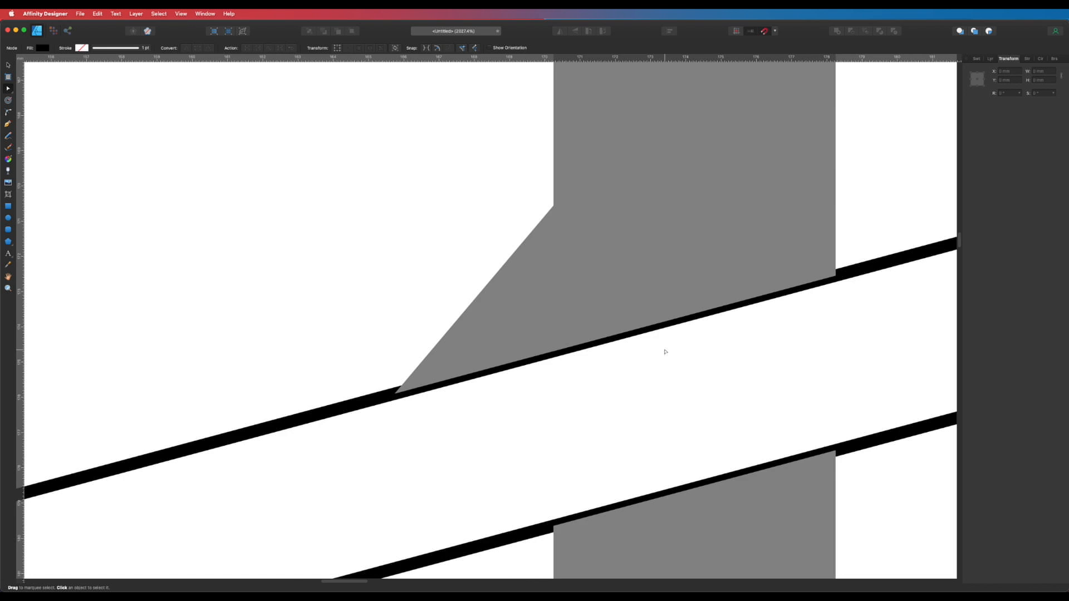
- Move the set's lower-right piece to the right side of the first letter's stem, below the diagonal band
scroll(774, 396, down, 5)
key(v)
key(a)
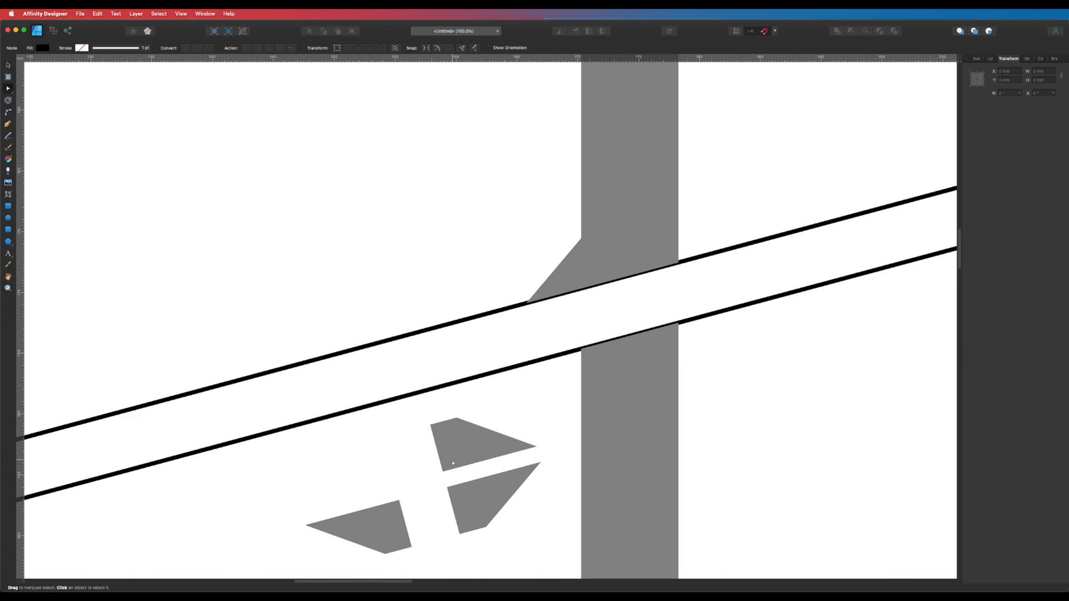
key(v)
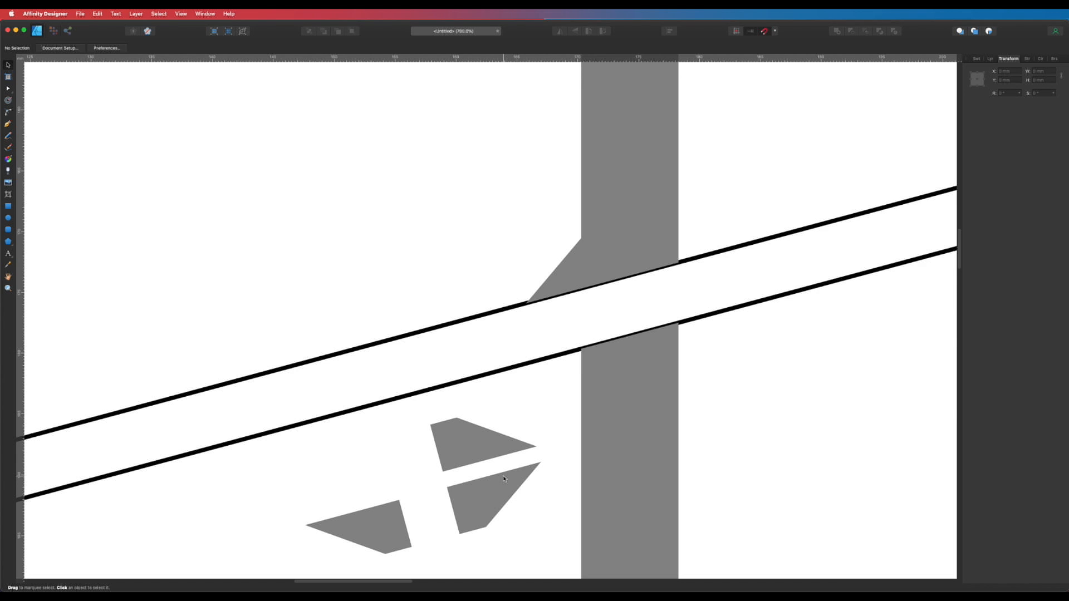
click(479, 508)
drag(474, 509, 680, 381)
key(super+d)
key(z)
drag(672, 342, 728, 467)
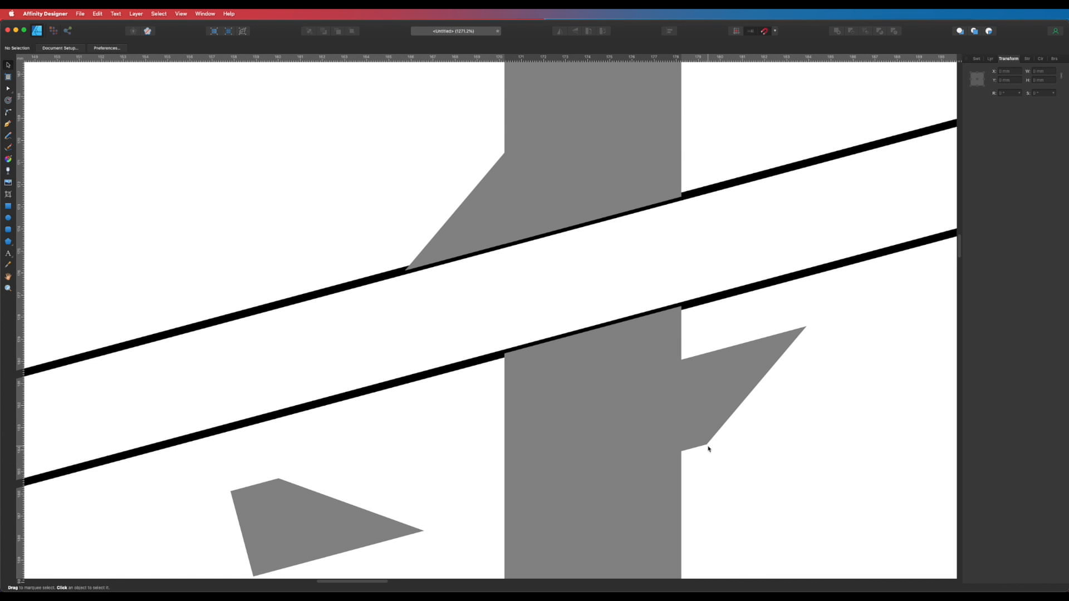
- Align the lower spur piece with the stem's right edge and the band's lower diagonal line, using outline view
drag(707, 447, 682, 314)
key(super+y)
drag(685, 246, 687, 343)
click(840, 312)
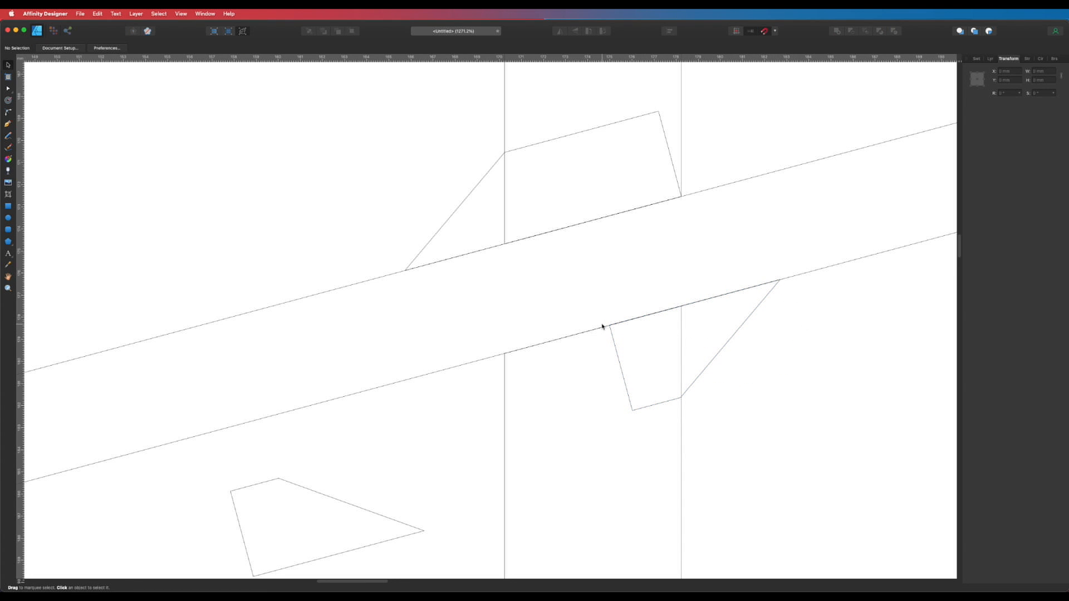
- Extend the lower spur piece's two left-hand nodes along the diagonal to the stem's left edge and return to the filled view
click(667, 404)
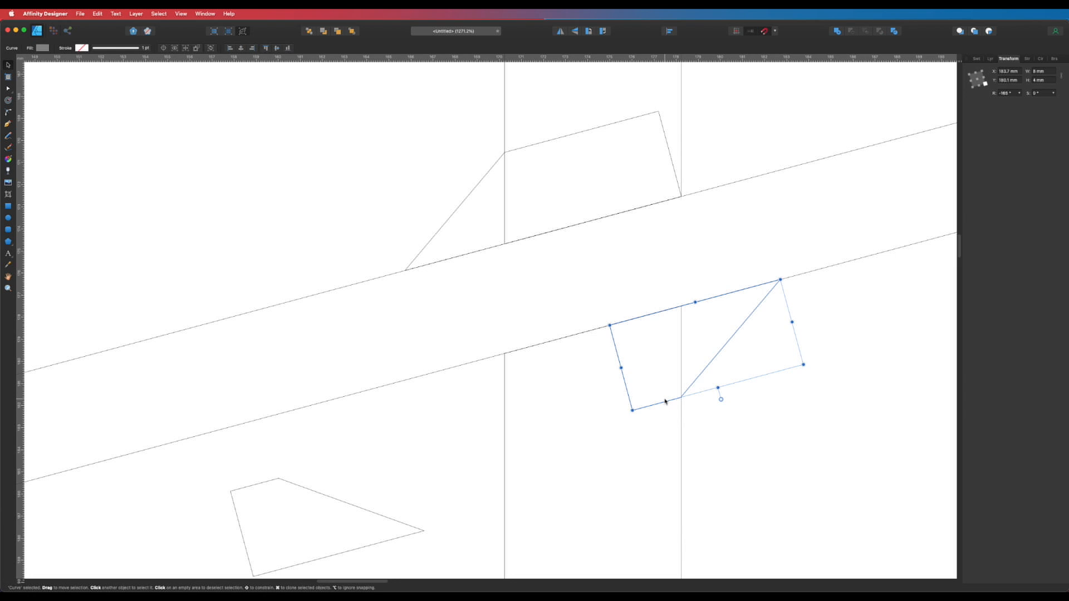
key(a)
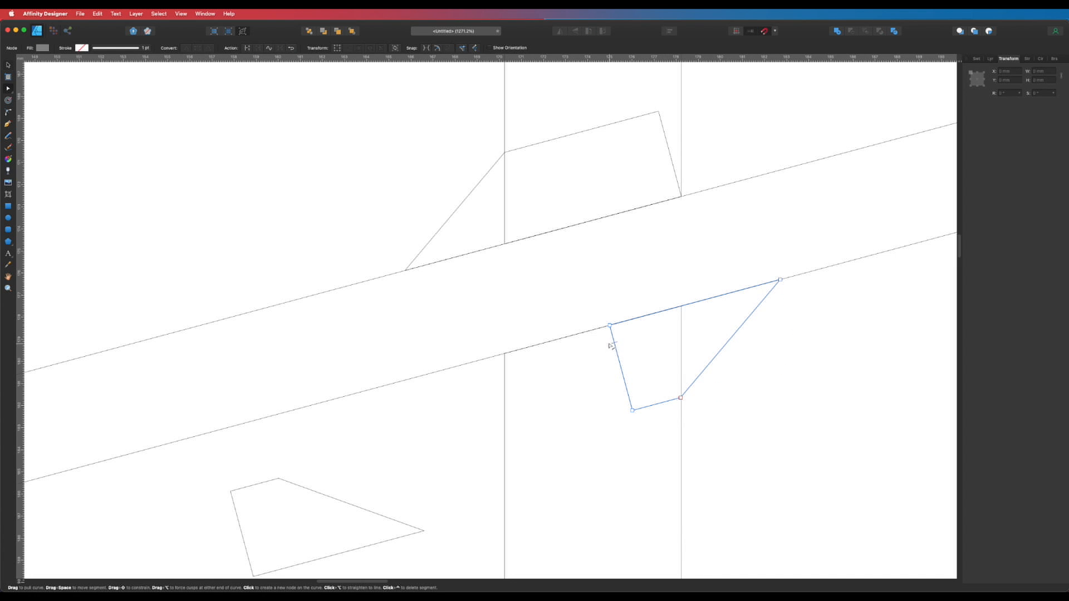
click(632, 411)
shift+click(609, 325)
drag(610, 327, 505, 355)
click(787, 454)
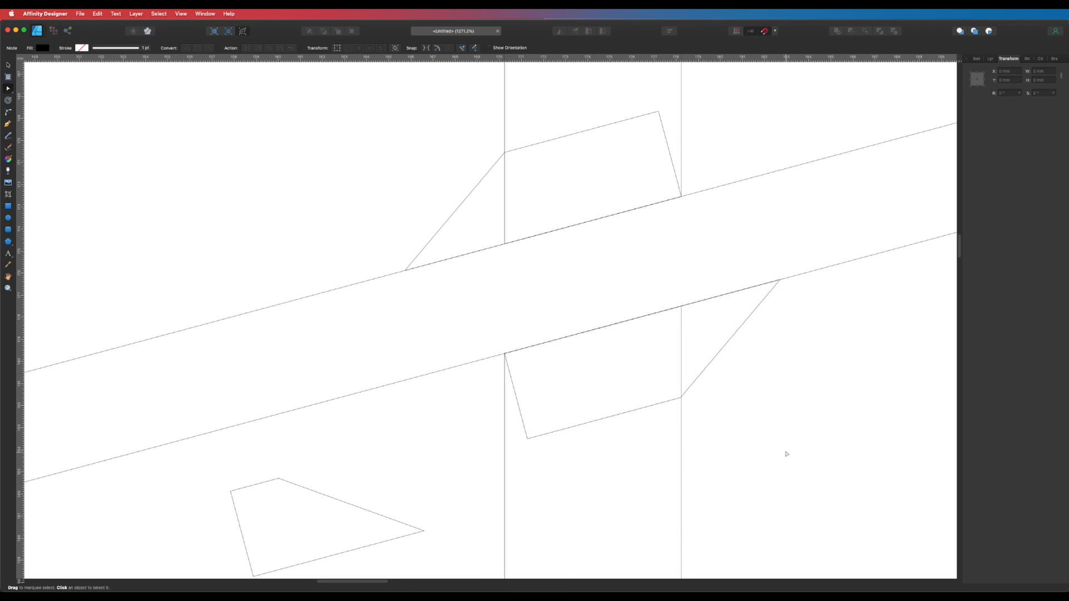
key(super+y)
- Duplicate the upper and lower spur pieces onto the second letter's left and right stems along the diagonal band
key(v)
key(space)
scroll(732, 395, down, 10)
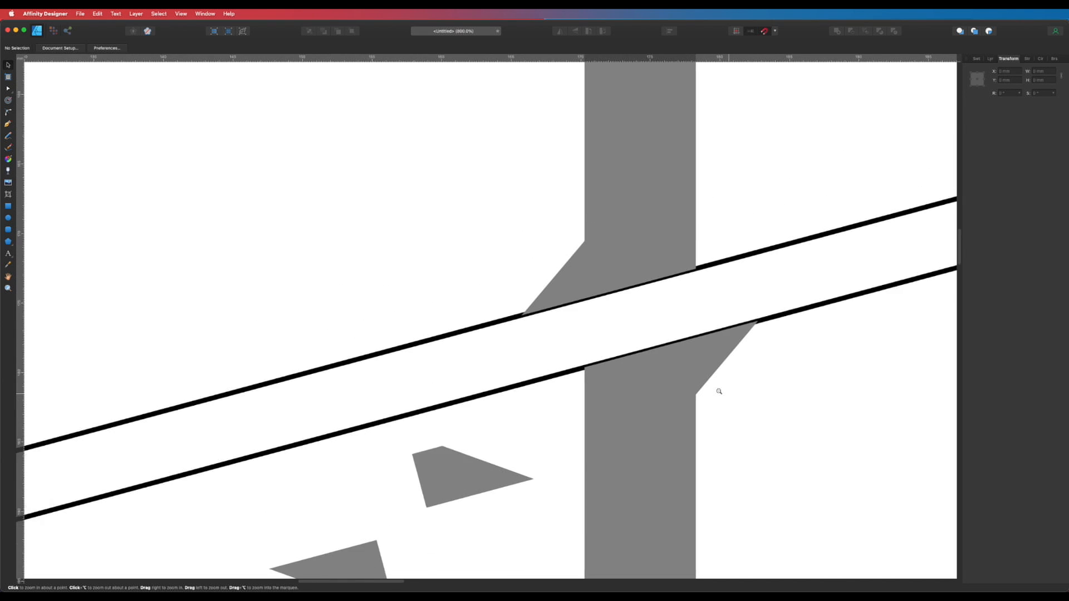
drag(760, 395, 572, 389)
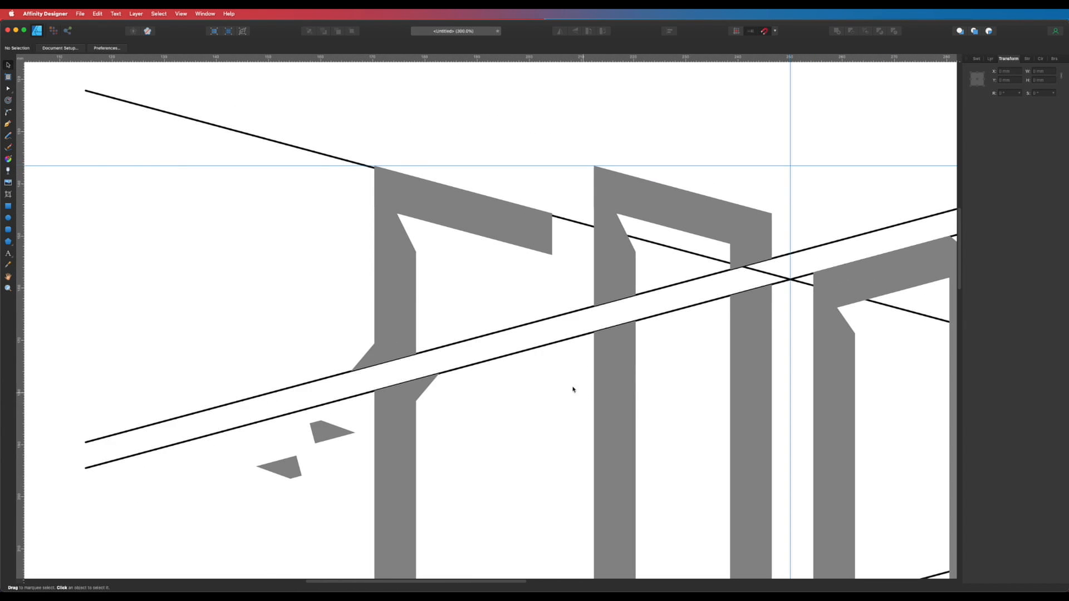
click(370, 360)
shift+click(419, 393)
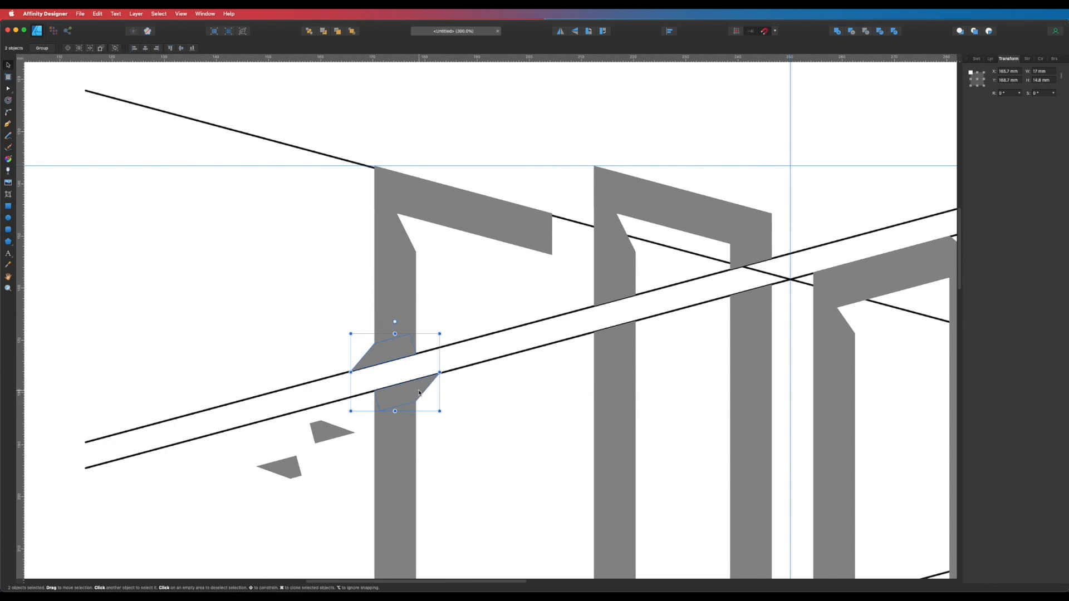
drag(418, 392, 775, 297)
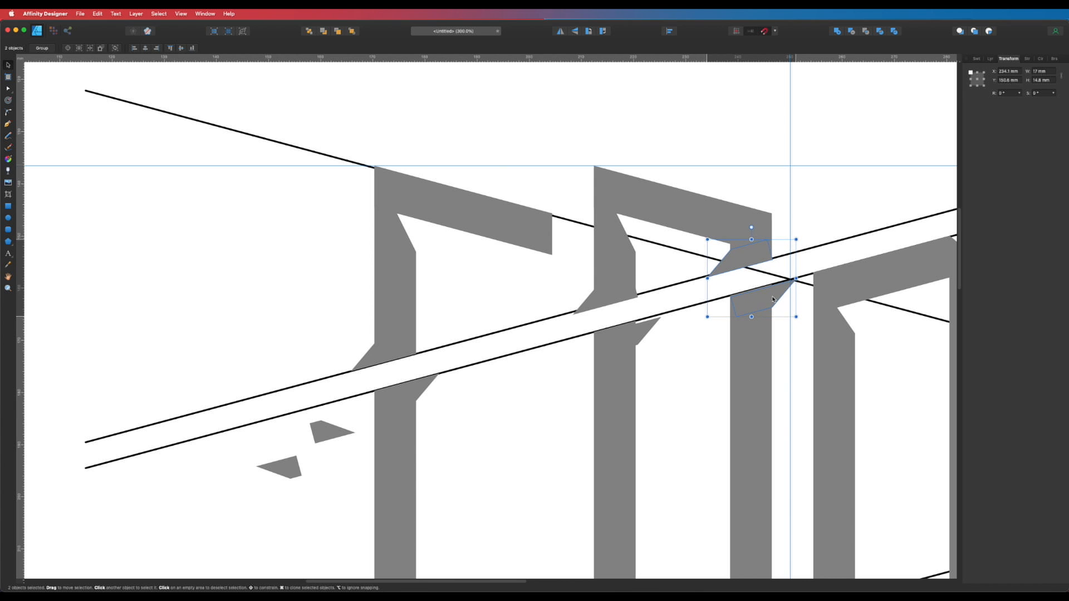
- In outline view, snap the lower spur piece on the second letter's left stem to the stem's left edge
click(611, 322)
scroll(610, 322, up, 5)
key(a)
click(662, 321)
click(711, 374)
key(super+y)
scroll(711, 370, up, 4)
click(739, 375)
click(715, 383)
mouse_move(714, 382)
mouse_down()
mouse_move(697, 365)
mouse_move(706, 370)
mouse_up()
drag(777, 393, 707, 301)
drag(674, 404, 664, 392)
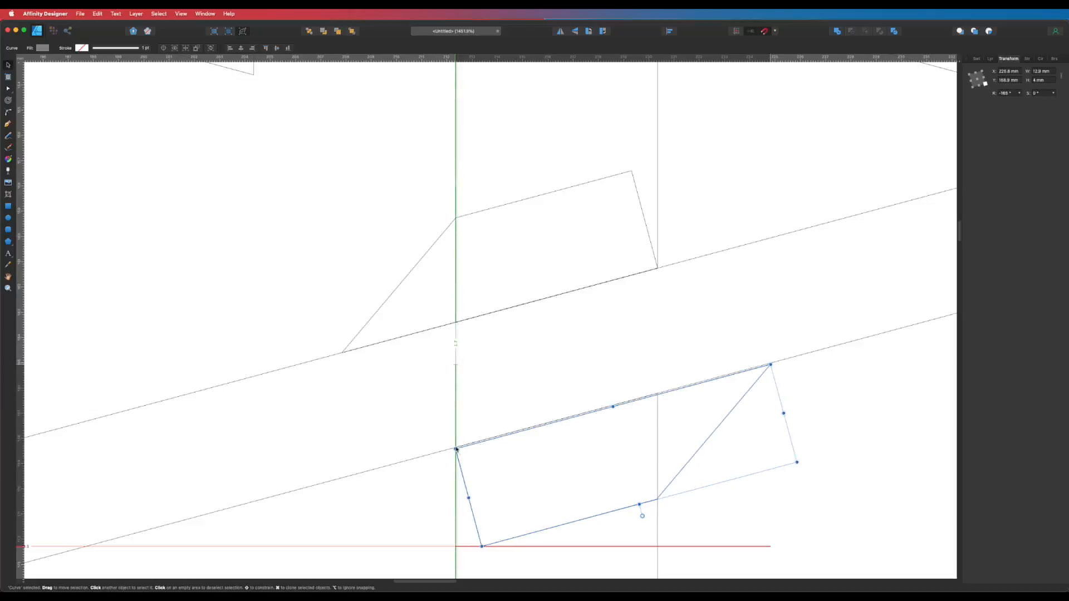
- Fine-align the lower spur piece's corner where the left stem's edge meets the lower diagonal line, and return to the filled view
scroll(456, 449, up, 5)
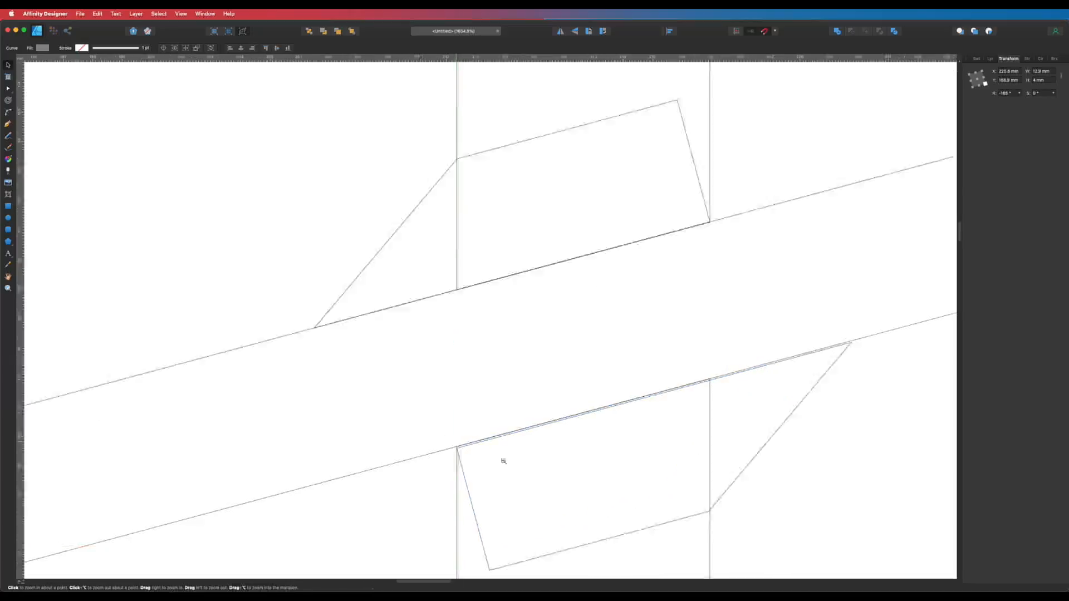
drag(477, 442, 477, 438)
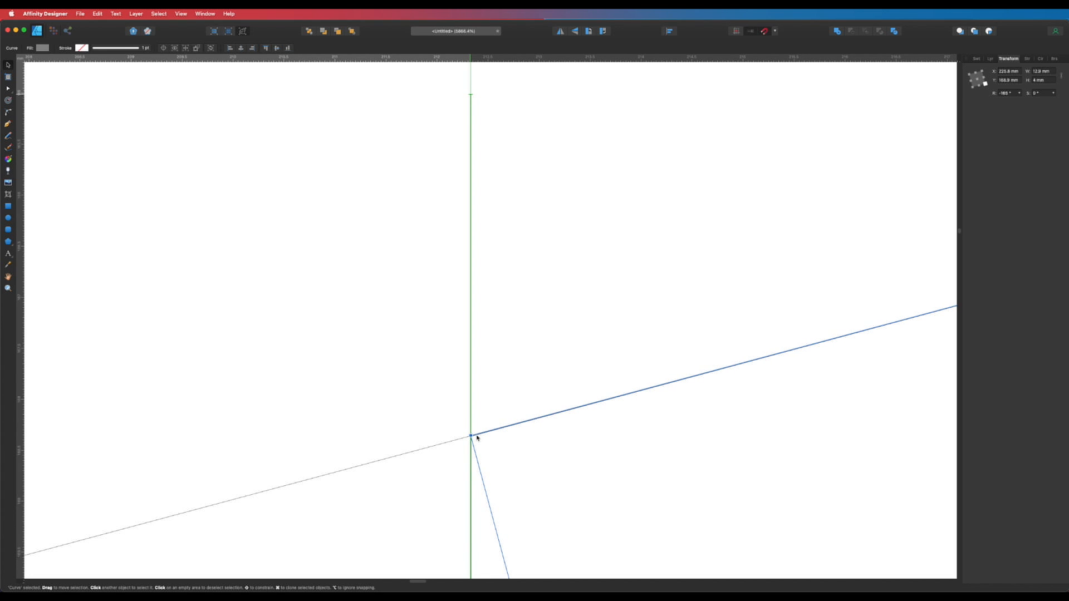
scroll(644, 386, down, 6)
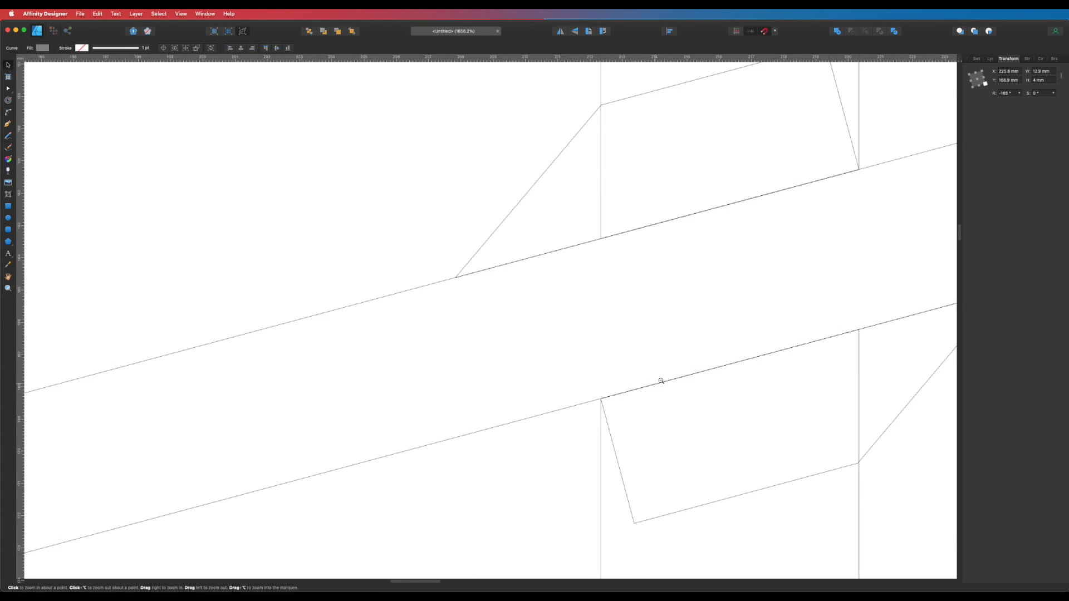
drag(687, 392, 473, 428)
click(704, 524)
key(super+y)
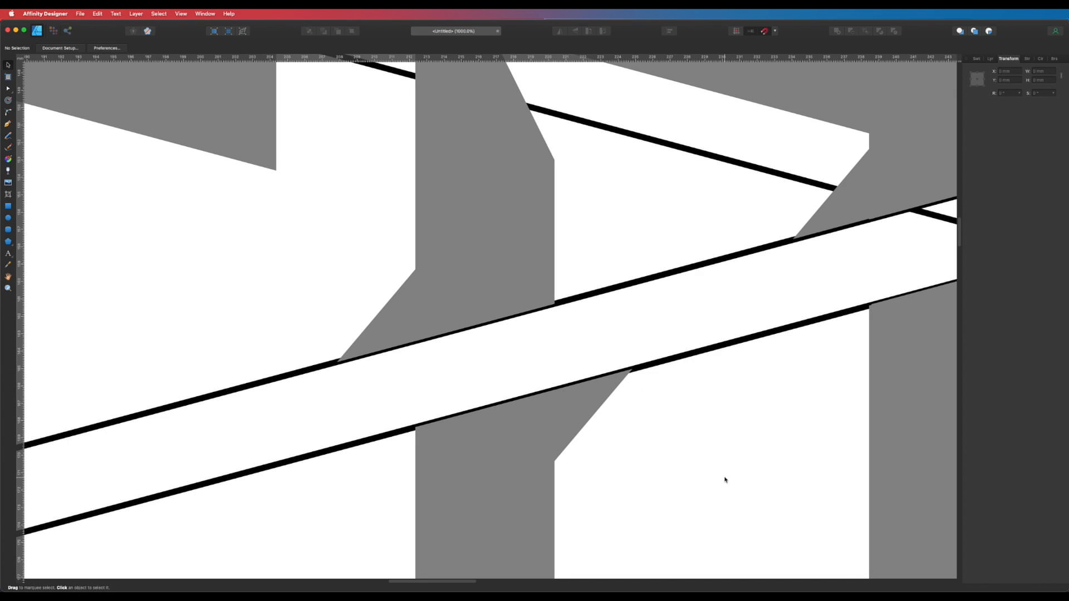
- Align the lower spur piece on the second letter's right stem with the stem's left edge and the lower diagonal line
scroll(661, 410, down, 4)
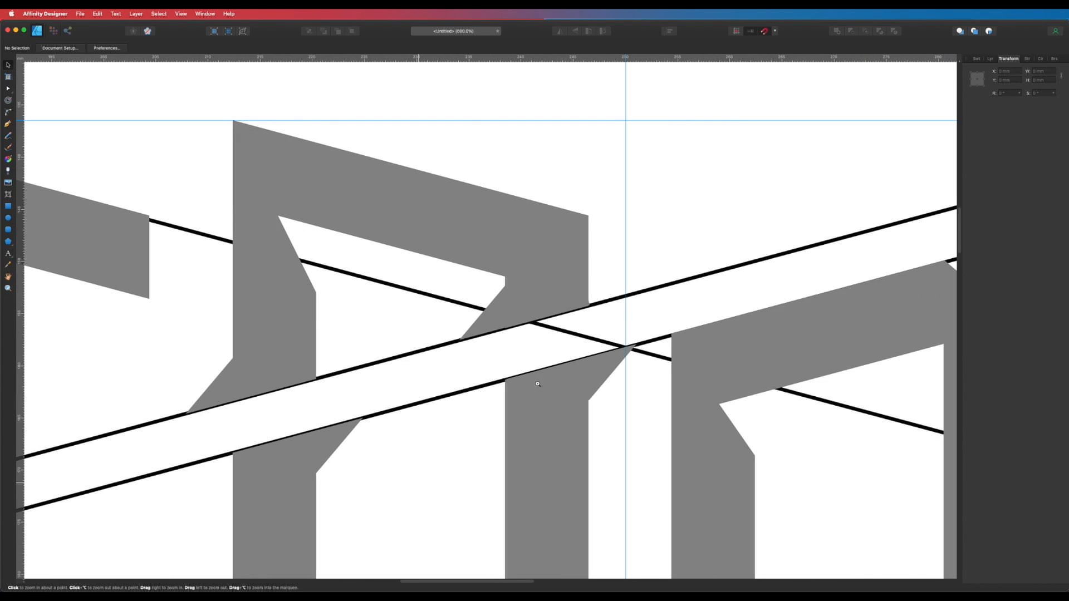
drag(546, 377, 724, 392)
click(492, 402)
drag(649, 378, 713, 369)
key(v)
key(super+y)
scroll(418, 384, up, 5)
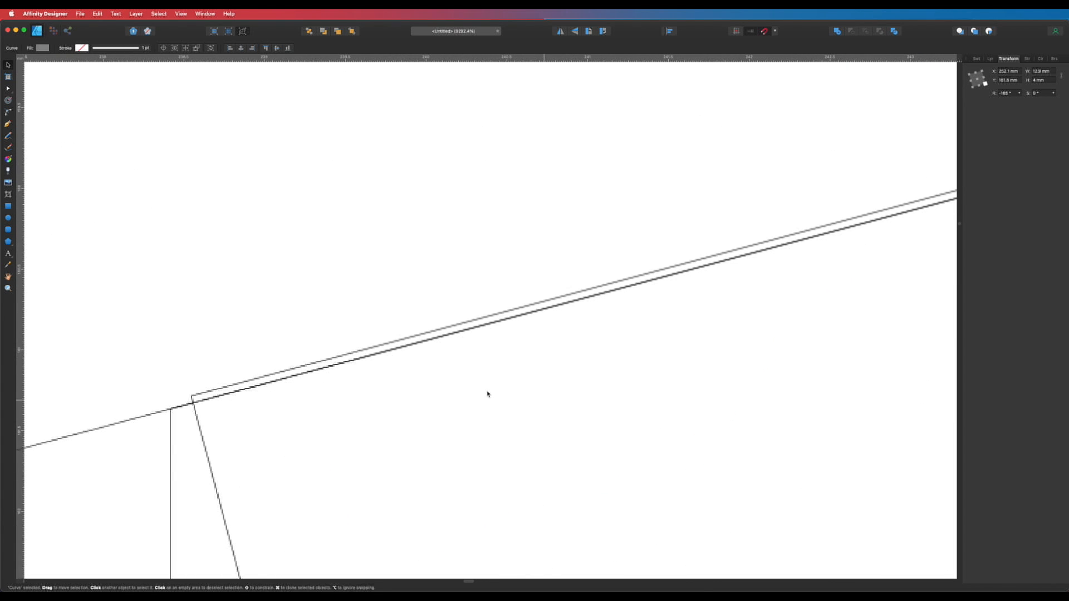
drag(207, 394, 186, 406)
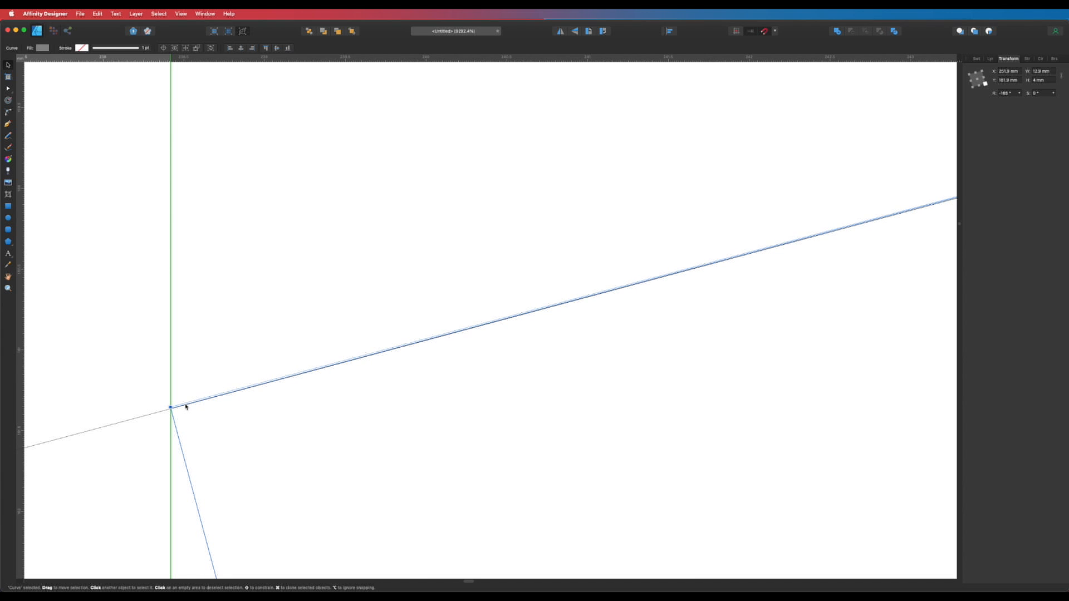
- In outline view, align the upper spur piece on the second letter's right stem with the stem's right edge and the upper diagonal line
scroll(556, 268, down, 8)
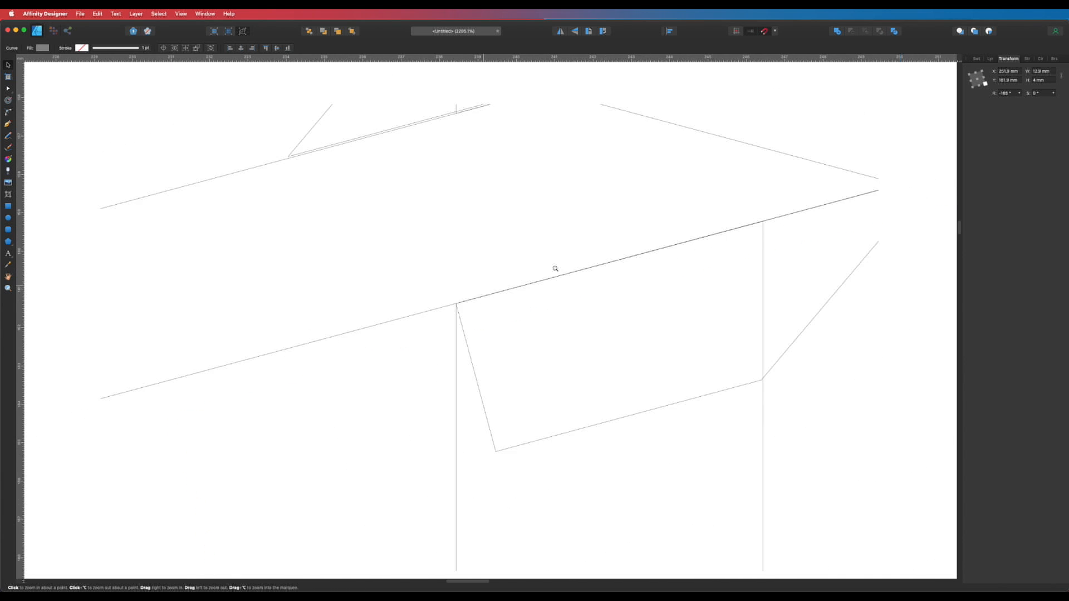
scroll(526, 491, up, 1)
drag(649, 277, 935, 551)
click(713, 406)
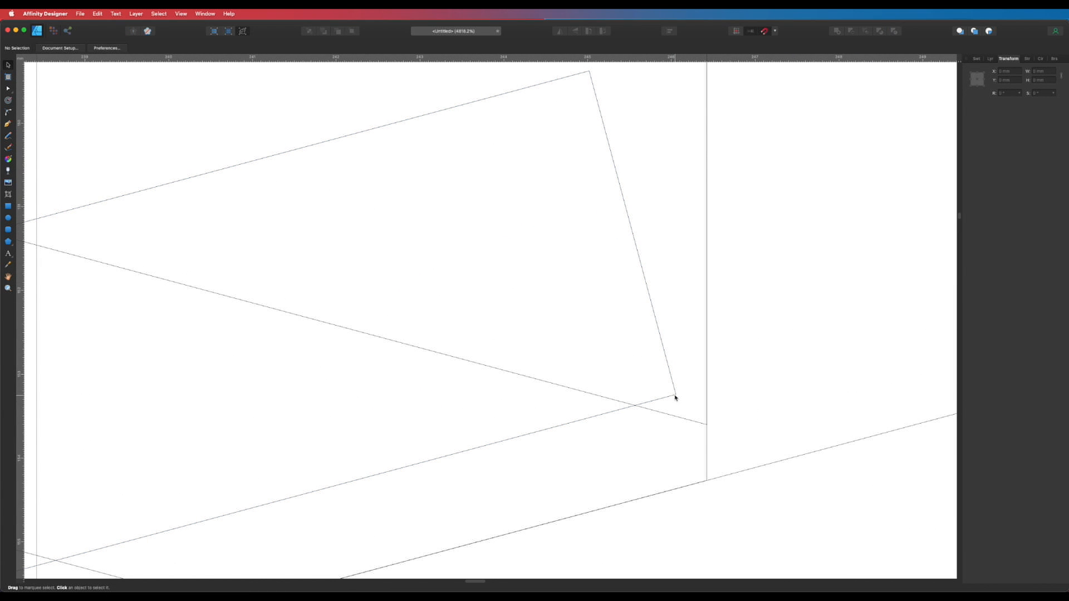
drag(676, 397, 708, 482)
key(super+y)
scroll(734, 432, down, 7)
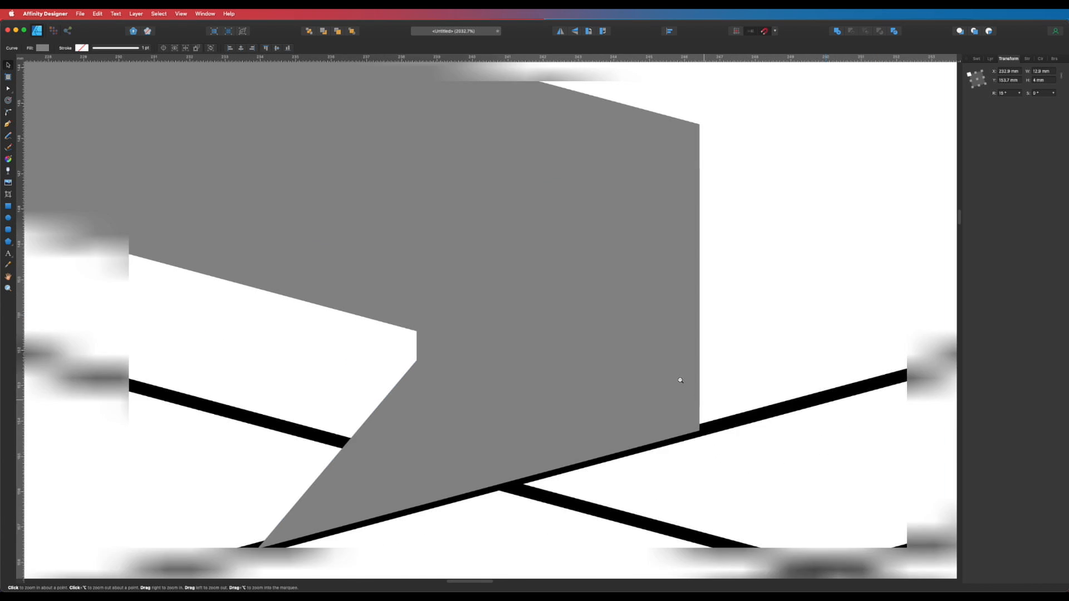
scroll(680, 380, down, 10)
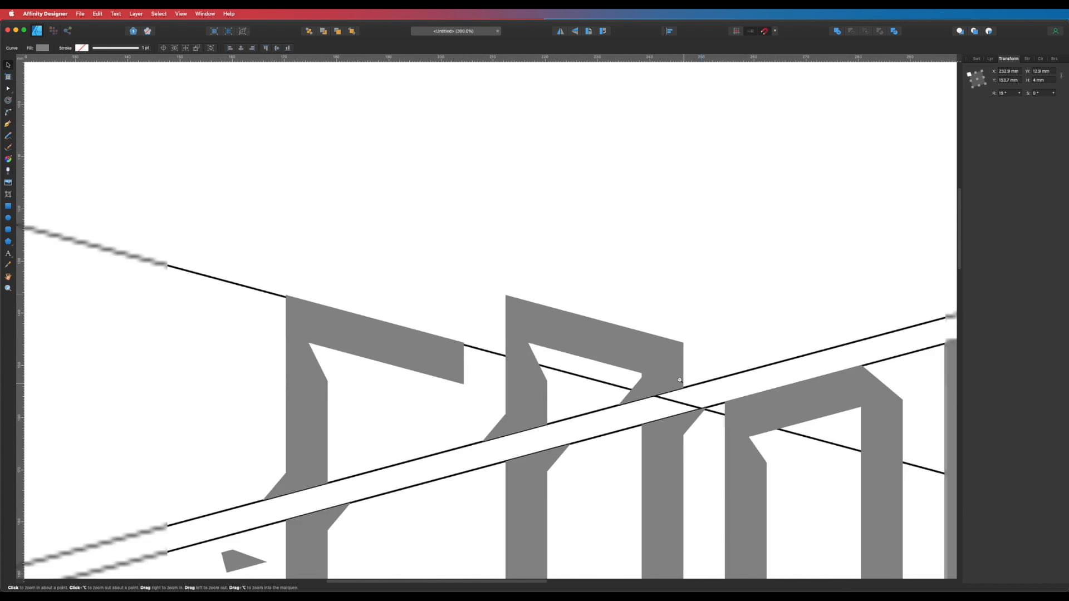
scroll(685, 394, down, 5)
scroll(685, 394, right, 4)
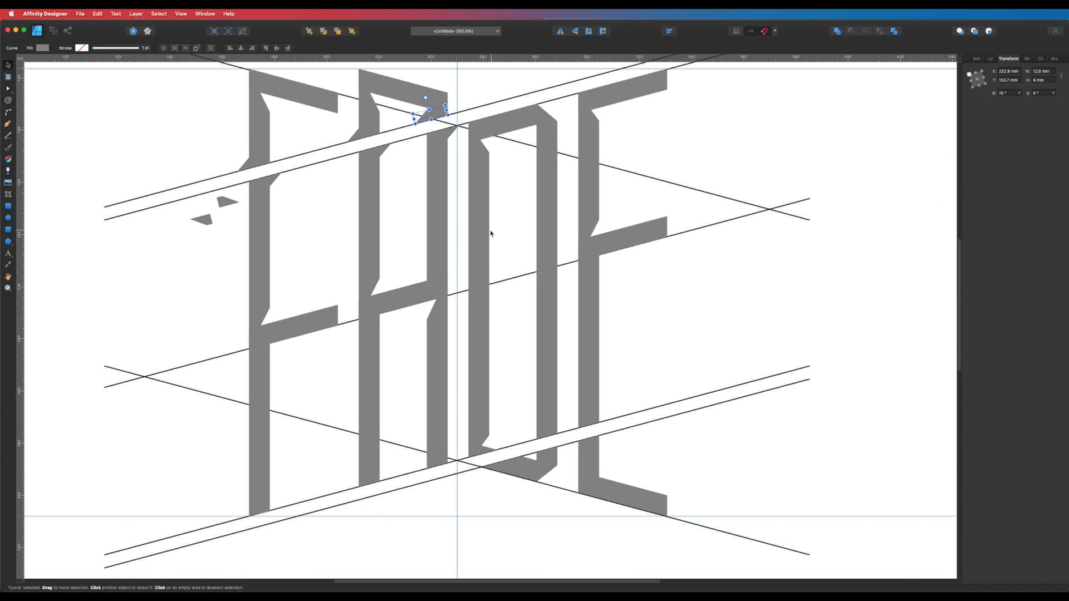
click(312, 280)
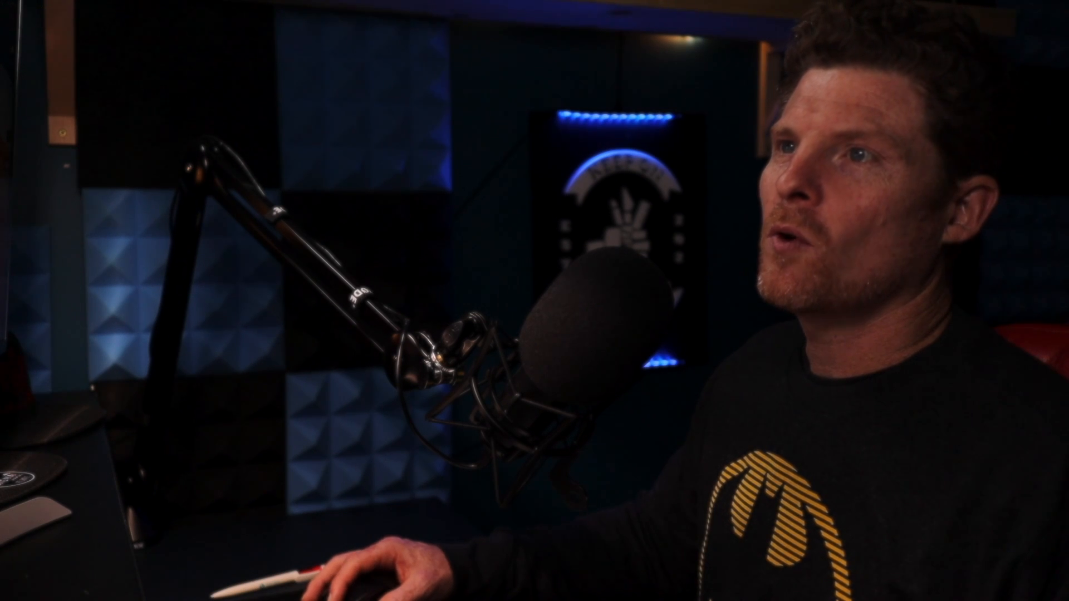
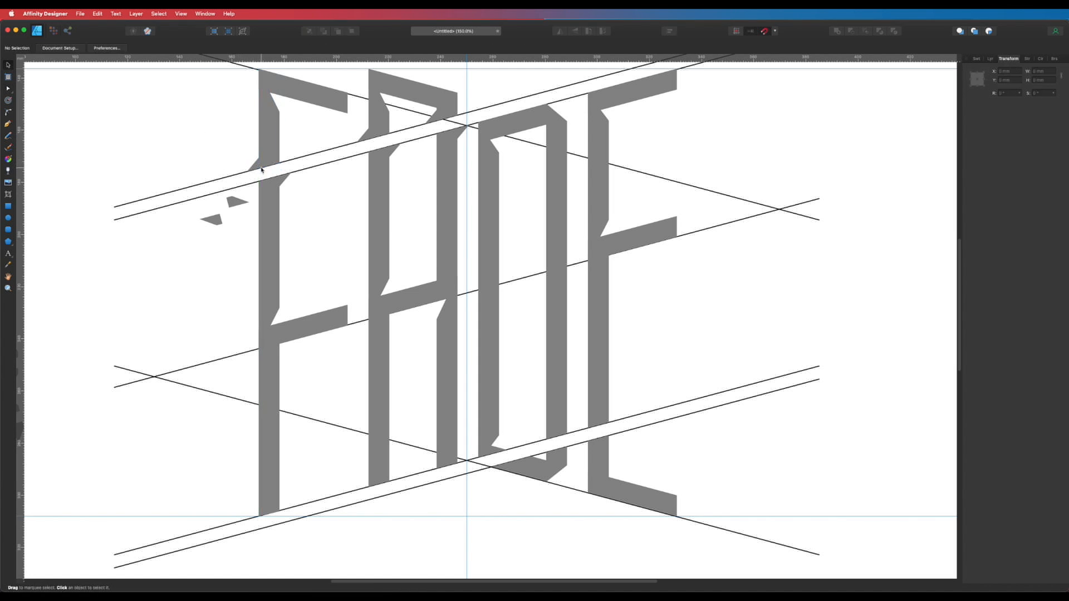
- Duplicate the upper spur pieces of the first two letters' three stems down to the stem ends along the lower diagonal band
click(254, 166)
key(v)
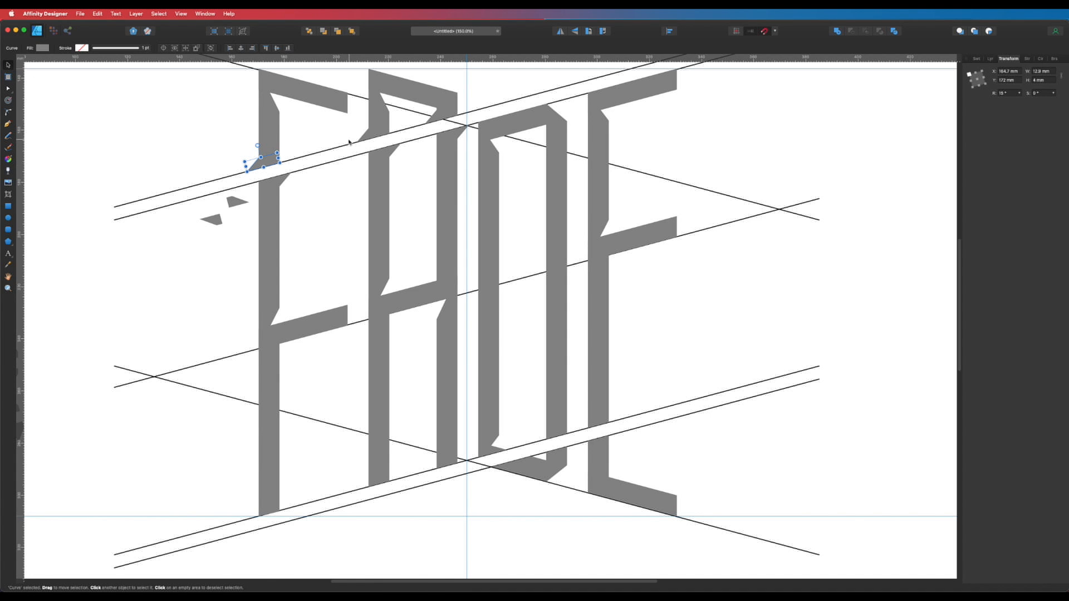
shift+click(369, 136)
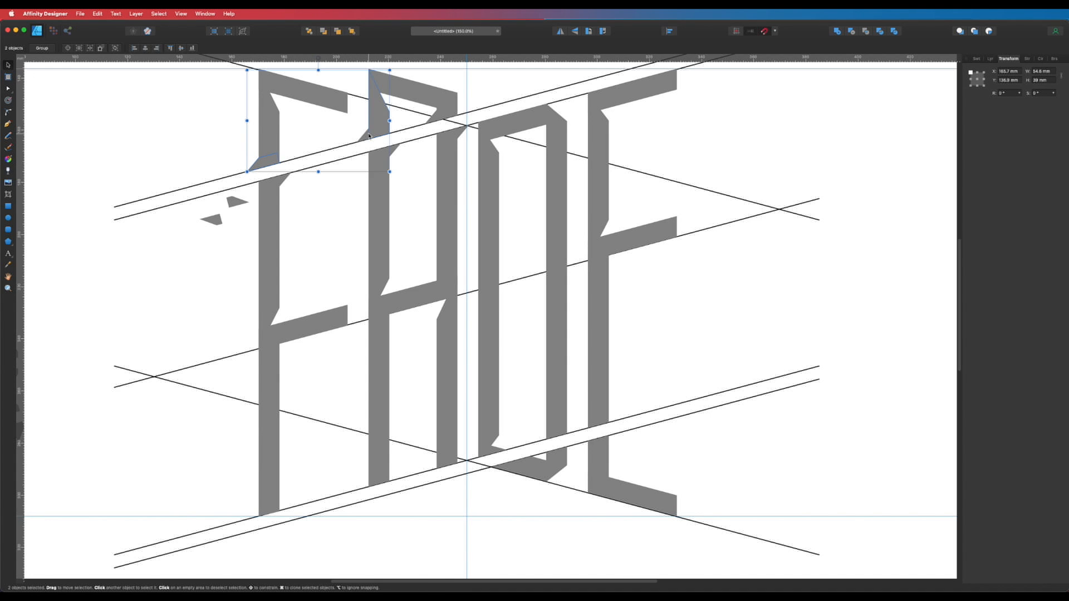
shift+click(377, 127)
shift+click(362, 138)
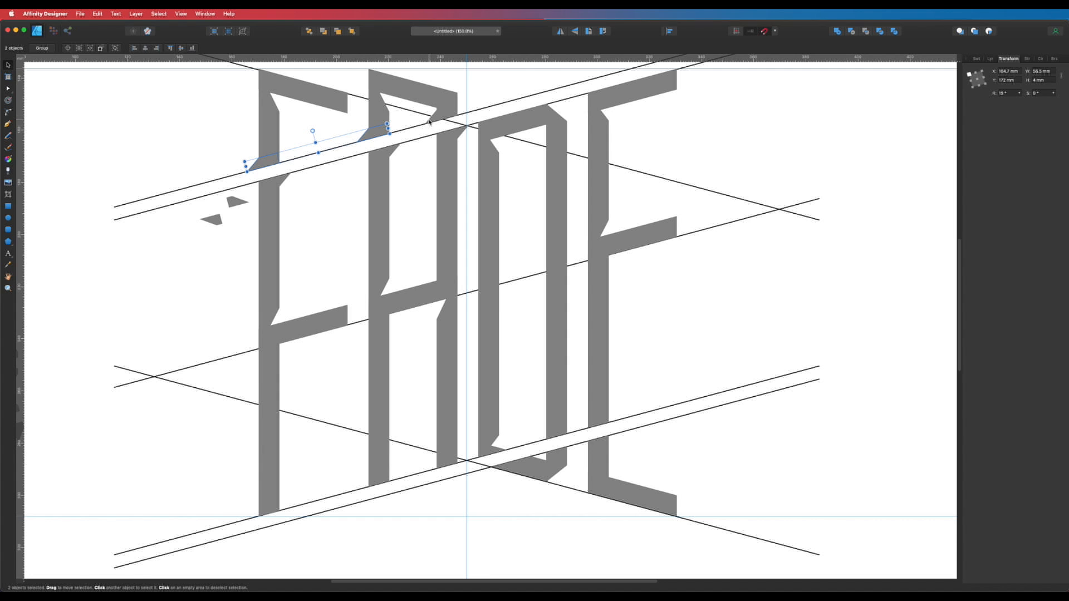
drag(435, 121, 423, 469)
drag(459, 452, 459, 397)
drag(450, 485, 642, 449)
- In outline view, snap the copied spur pieces to the second letter's bottom stem corner on the lower diagonal line, and return to the filled view
drag(445, 258, 631, 436)
key(v)
key(super+y)
drag(431, 311, 433, 314)
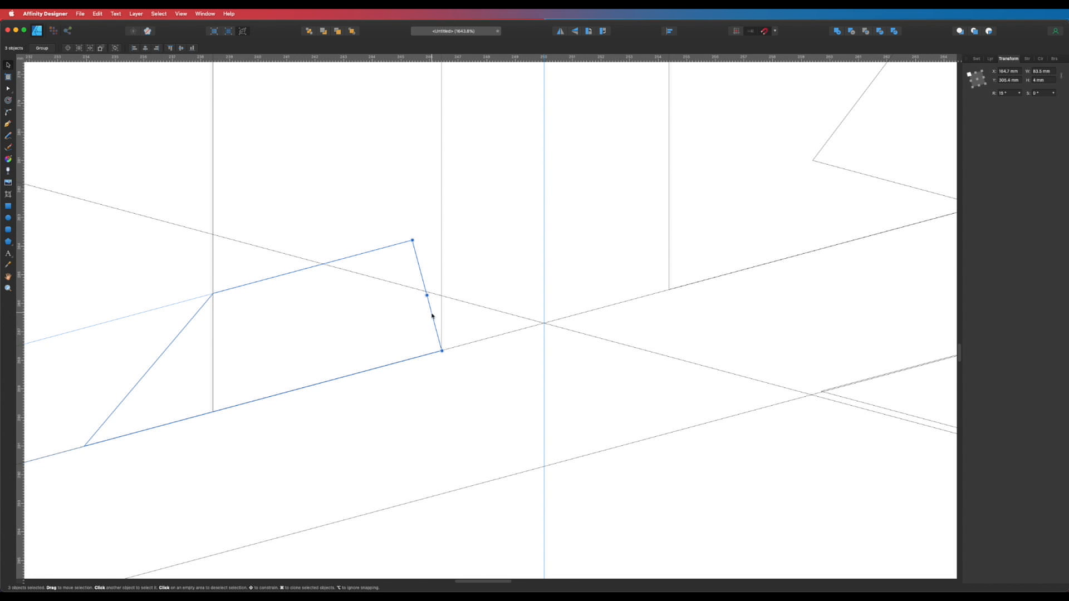
key(super+y)
alt+click(379, 425)
alt+click(487, 361)
key(super+1)
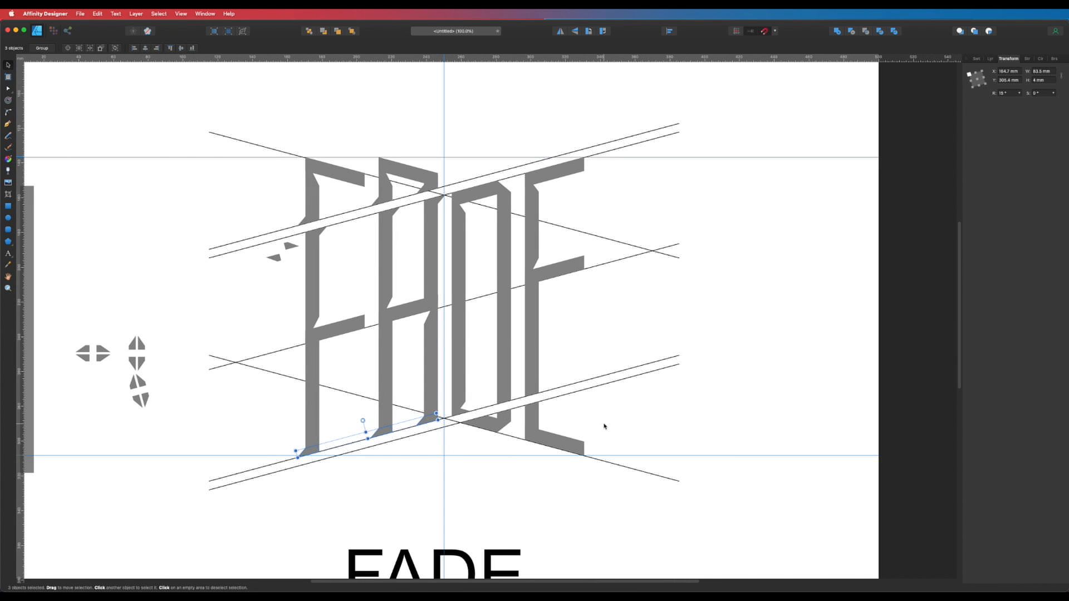
click(681, 394)
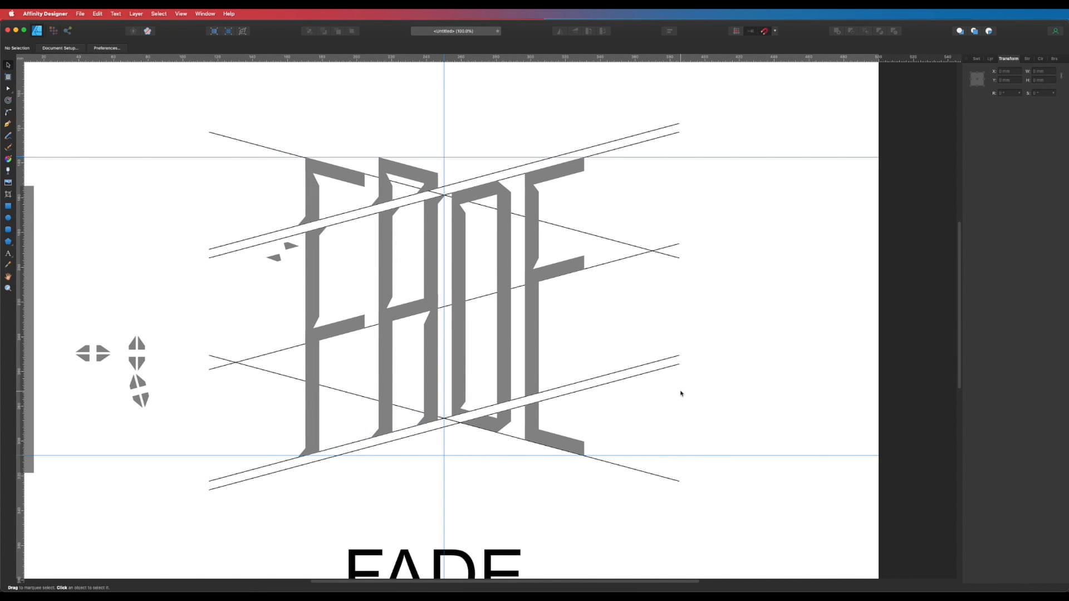
- Duplicate the set of four upright spur pieces from the artboard's left side to beside the last letter's top arm
scroll(668, 393, right, 5)
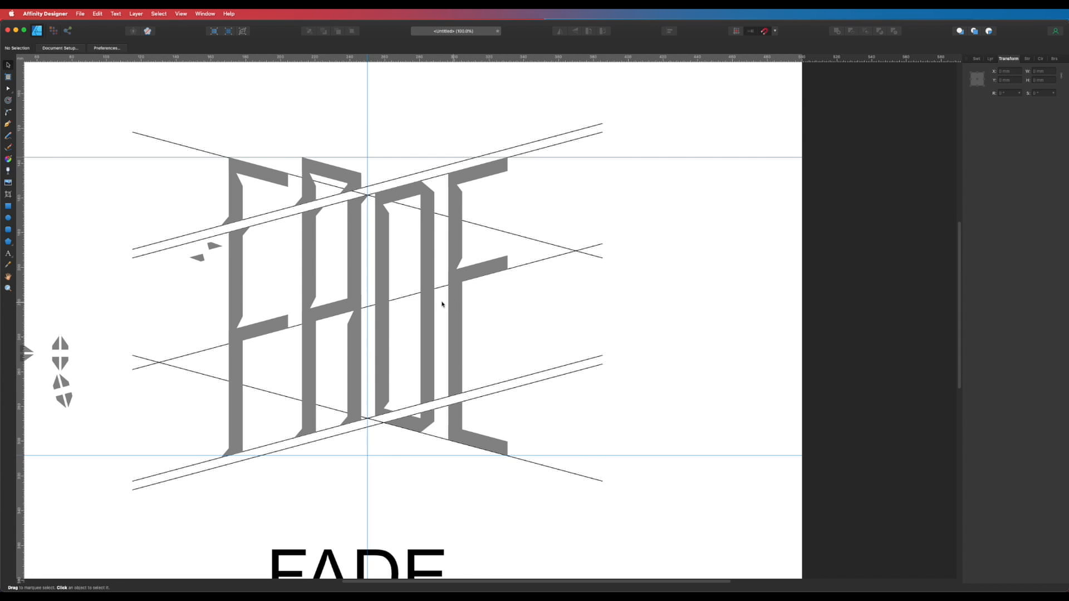
scroll(127, 416, left, 7)
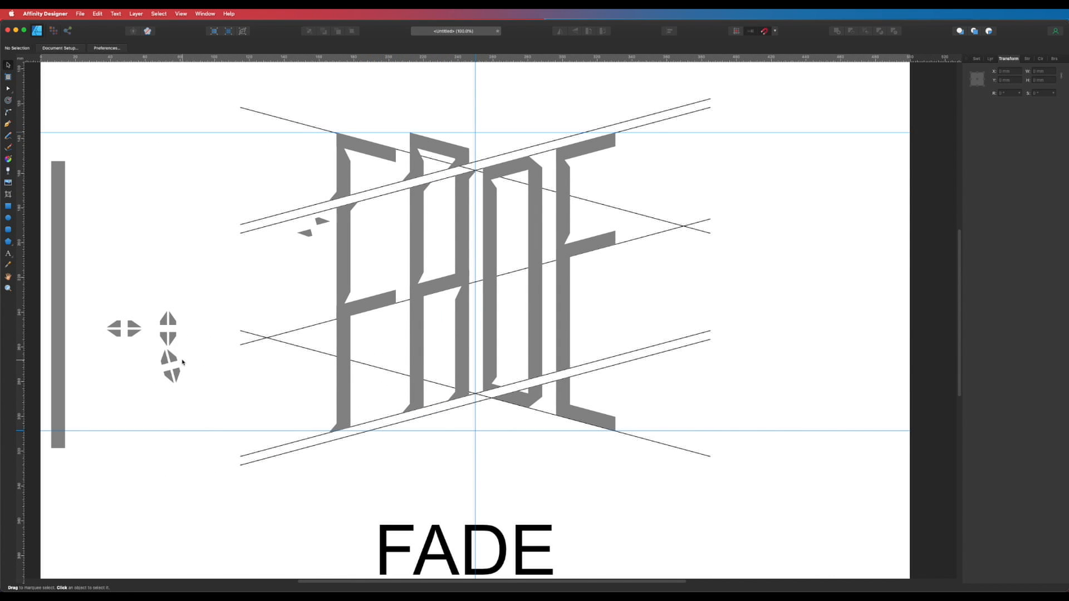
drag(156, 312, 617, 191)
click(661, 169)
drag(616, 147, 950, 486)
- Try the downward spur piece with its vertical edge on the right under the end of the last letter's top arm
drag(677, 201, 553, 315)
drag(687, 164, 580, 284)
drag(611, 223, 700, 338)
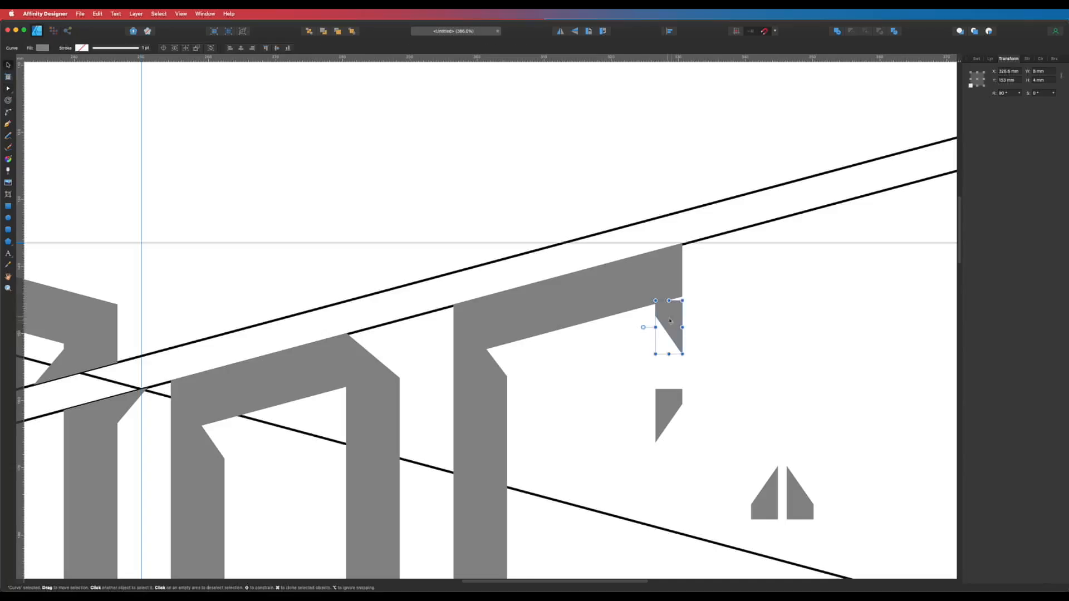
drag(668, 323, 914, 353)
click(699, 383)
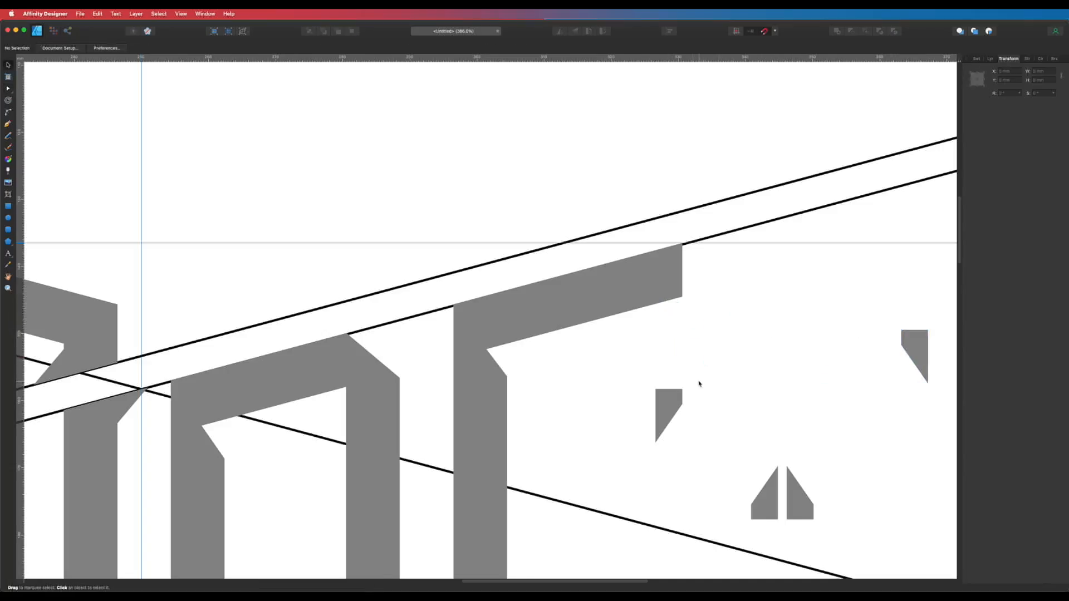
- Place the downward spur piece with its vertical edge on the left under the last letter's top arm, meeting the arm's end corner
drag(658, 397, 663, 311)
scroll(662, 313, up, 5)
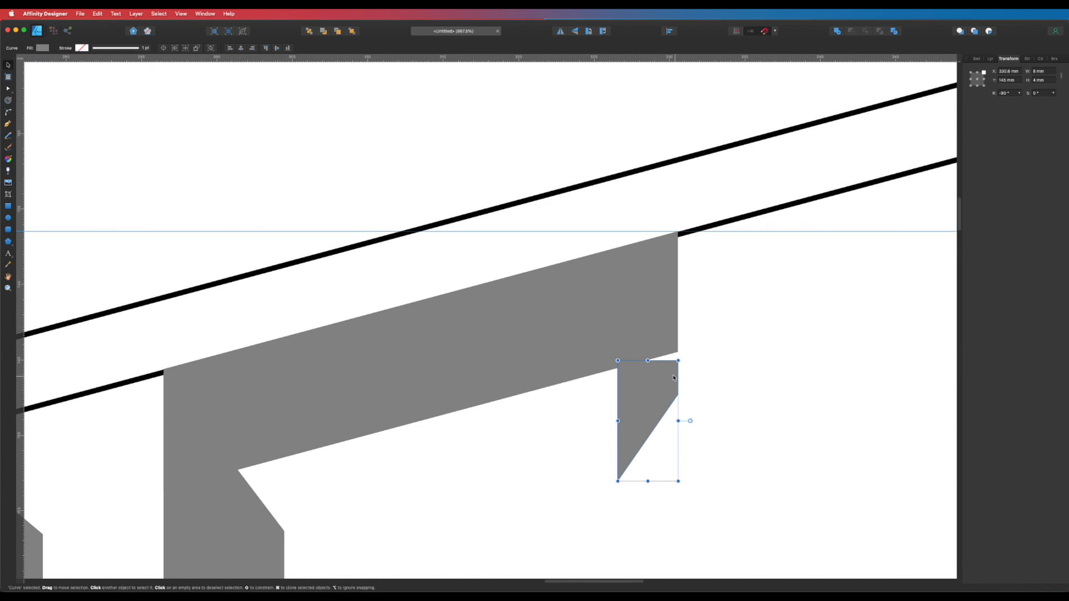
click(693, 403)
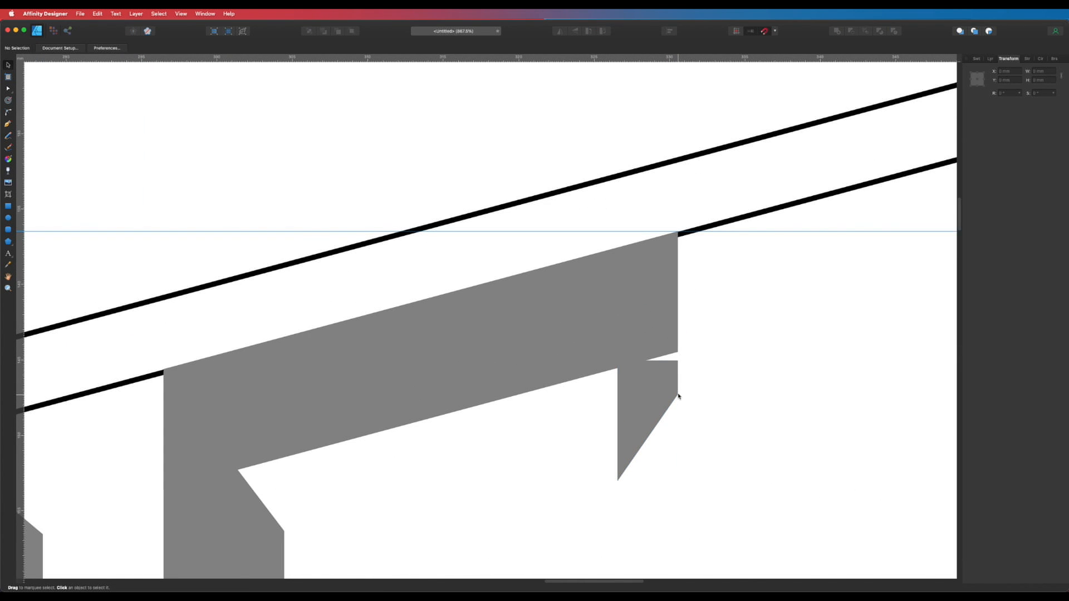
click(677, 369)
drag(660, 398, 658, 360)
drag(749, 425, 727, 397)
drag(686, 335, 788, 454)
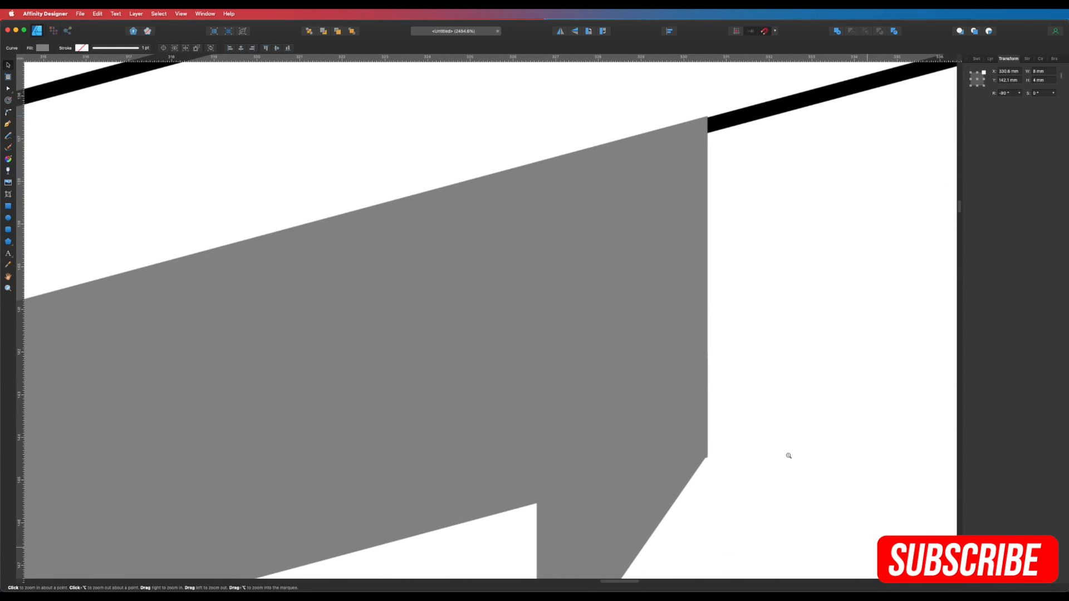
- In outline view, snap the spur piece's corner node exactly to the top arm's lower end corner, and return to the filled view
key(super+y)
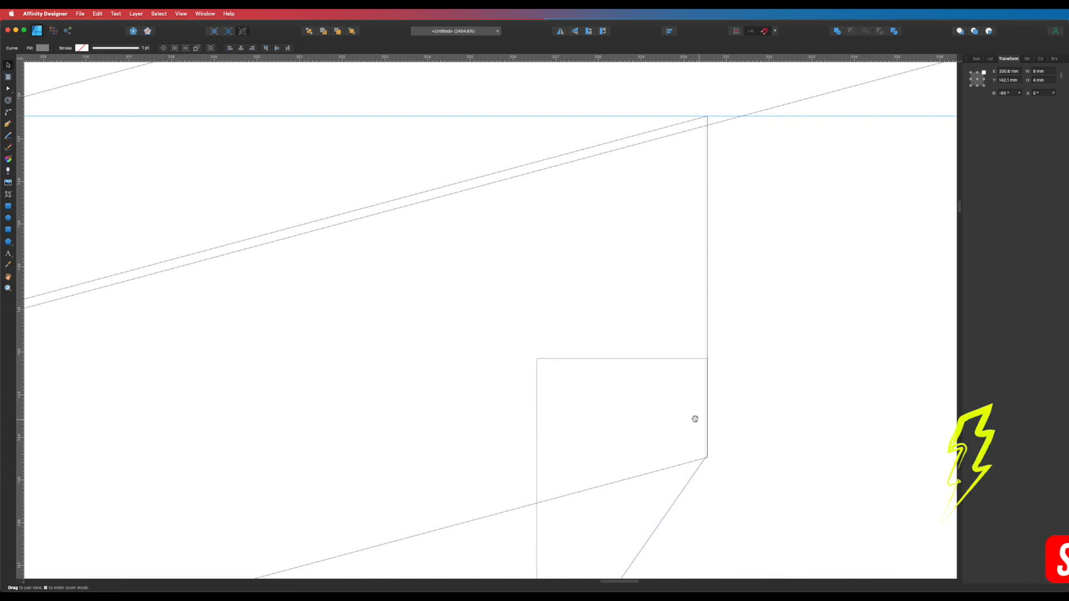
drag(699, 431, 729, 441)
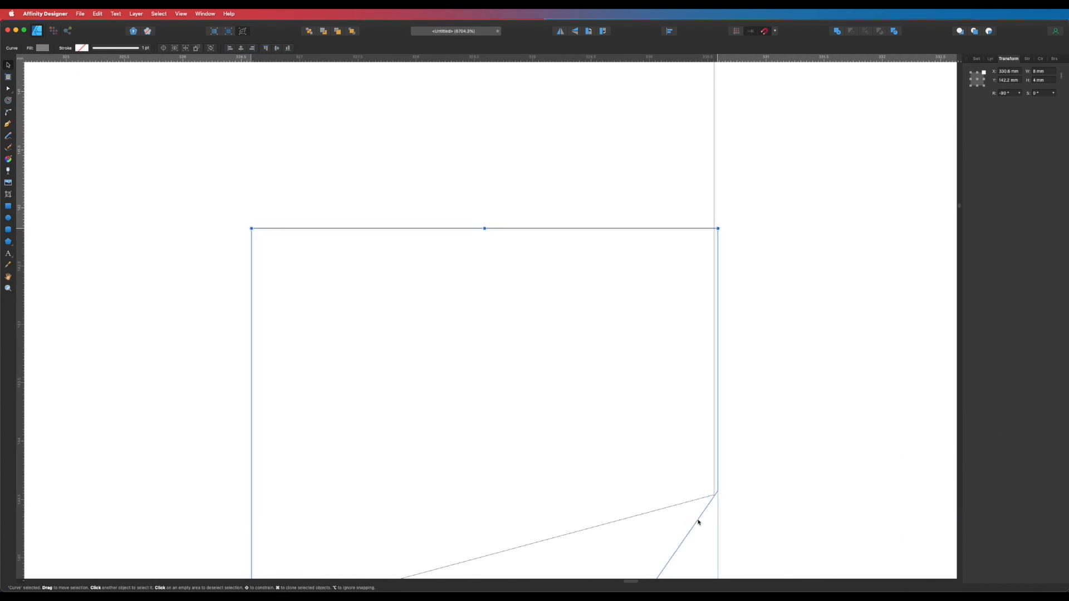
click(741, 498)
click(709, 505)
click(704, 512)
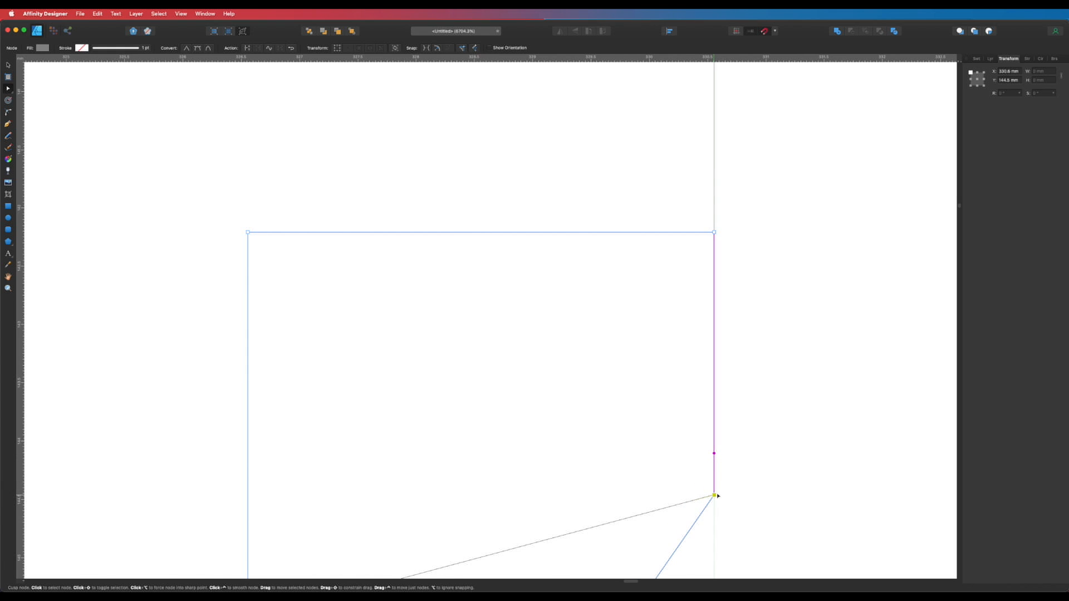
click(735, 501)
alt+click(685, 429)
alt+click(685, 420)
alt+click(685, 419)
alt+click(685, 418)
key(super+y)
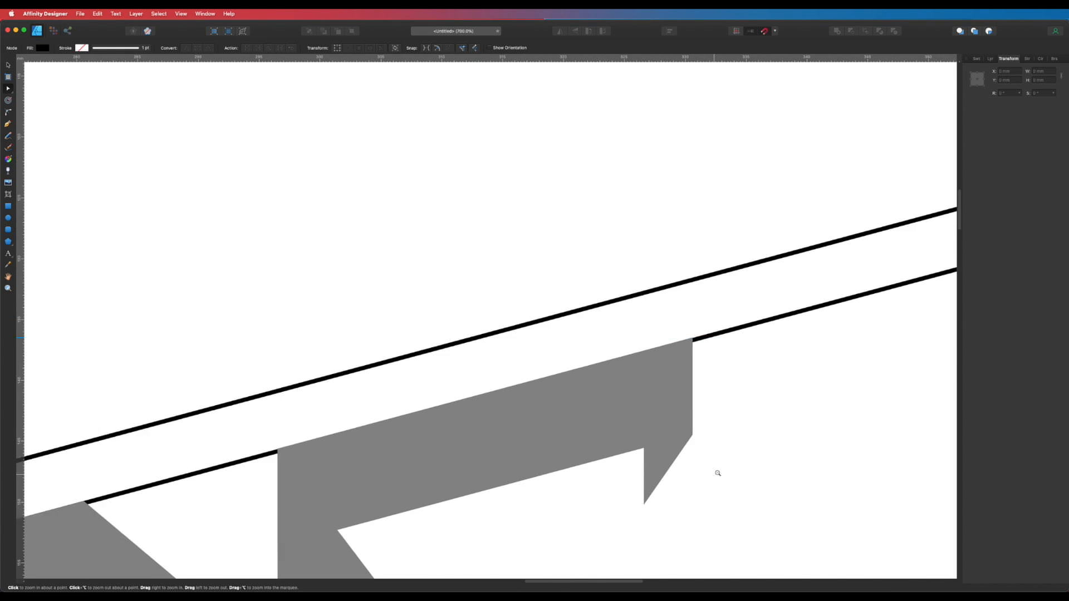
- Move the right piece of the spare upward-pointing spur pair to the end of the last letter's bottom arm
alt+click(717, 473)
alt+click(718, 473)
alt+click(718, 472)
alt+click(720, 471)
drag(720, 471, 633, 241)
drag(687, 374, 692, 237)
drag(696, 312, 707, 260)
alt+click(716, 296)
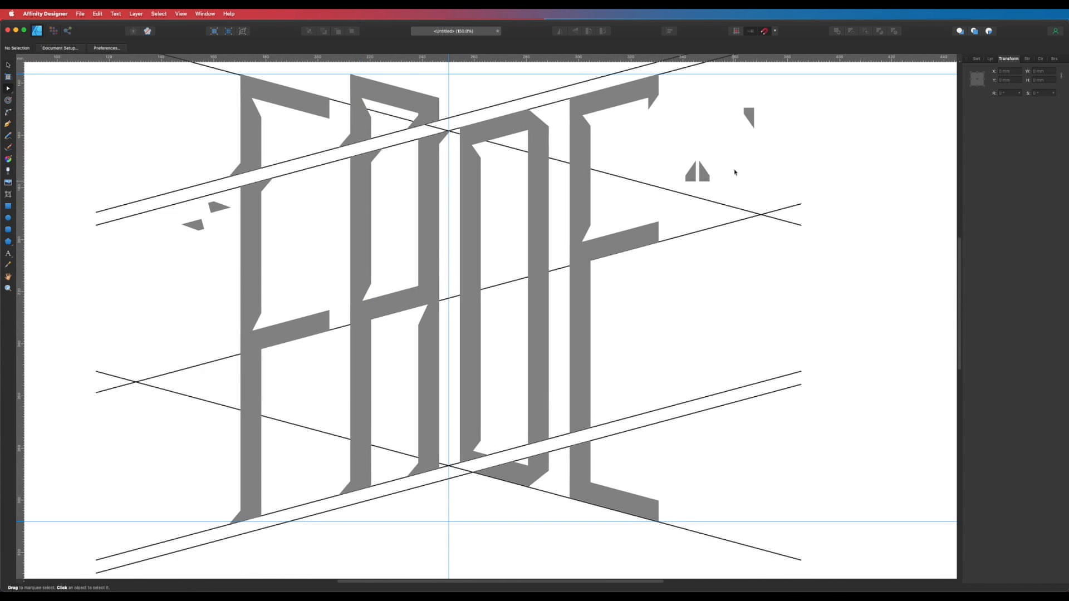
key(v)
click(692, 175)
click(713, 182)
drag(704, 177, 809, 534)
- In outline view, align the spur piece with the bottom arm's right edge and raise it to the arm's upper corner
key(z)
key(v)
key(super+y)
click(640, 508)
click(629, 515)
click(605, 496)
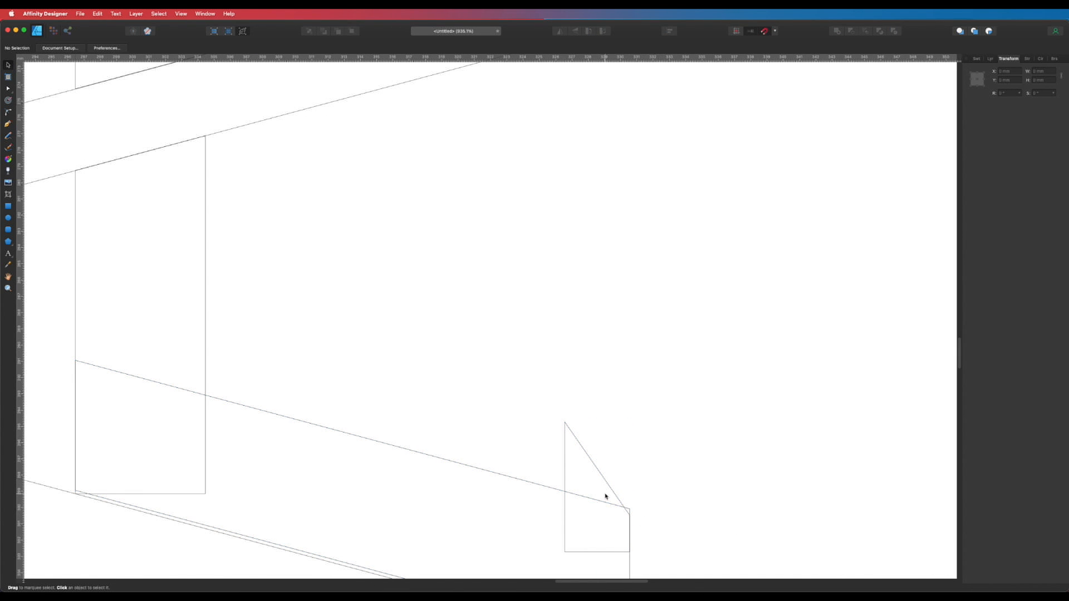
click(614, 494)
key(z)
drag(633, 510, 718, 459)
drag(589, 523, 671, 316)
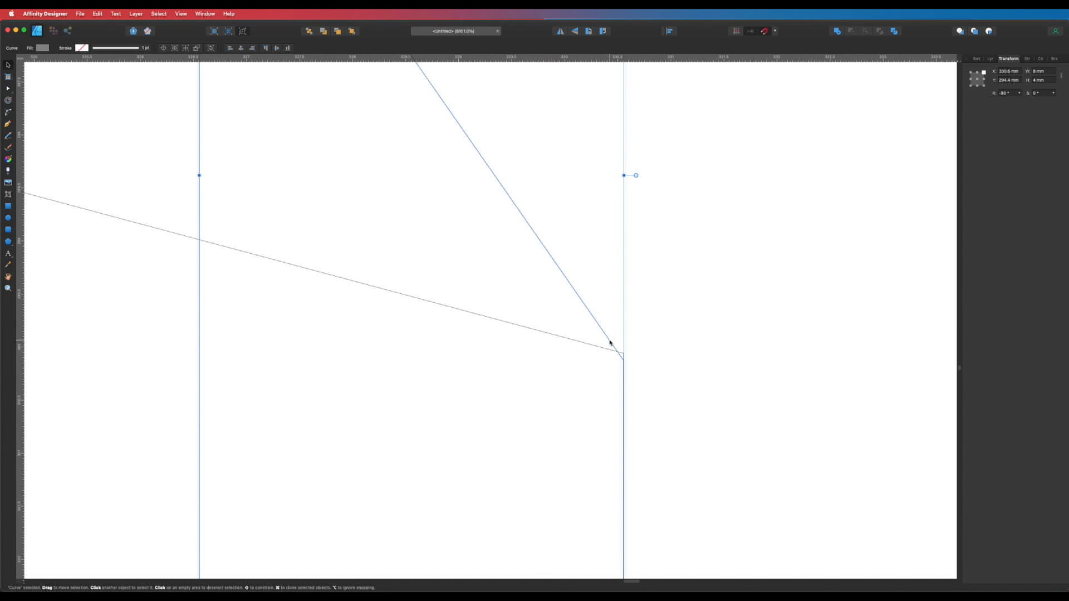
drag(610, 343, 610, 337)
click(654, 331)
- Snap the spur piece's corner node exactly onto the bottom arm's upper end corner, and return to the filled view
key(a)
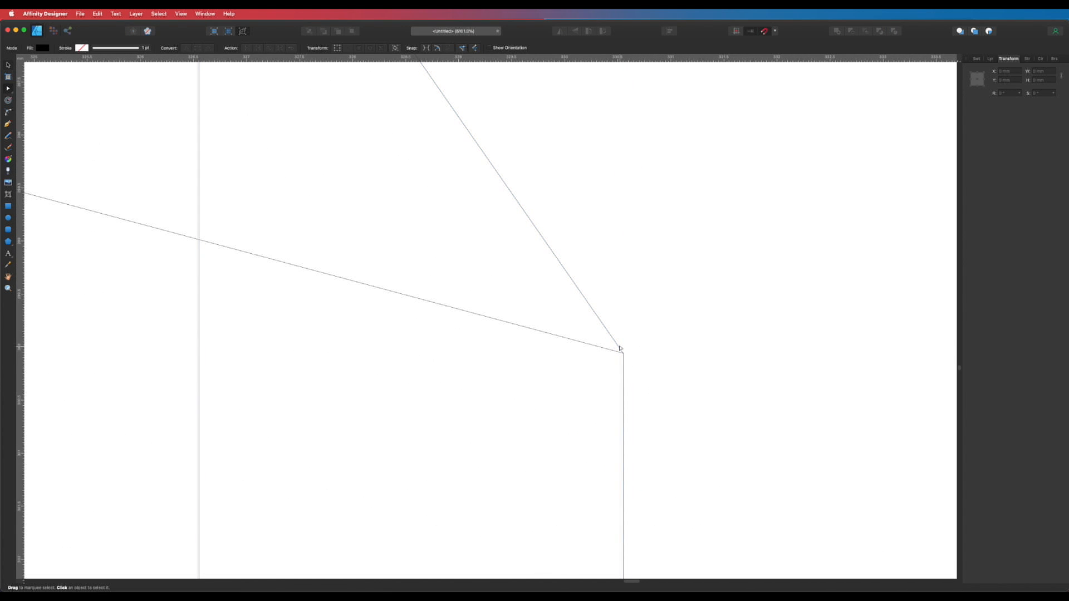
click(624, 354)
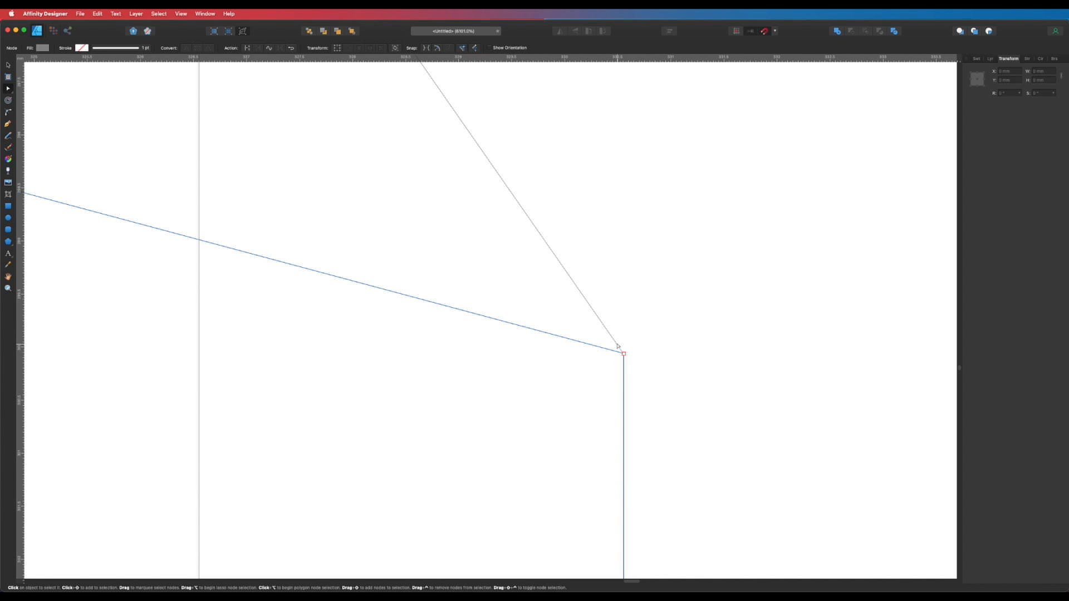
click(627, 293)
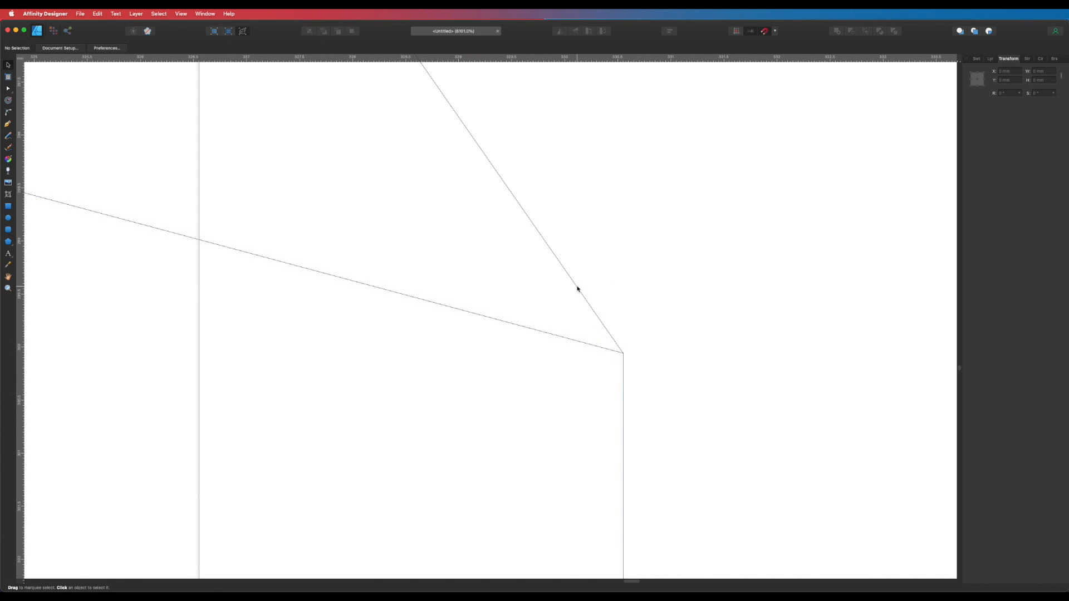
click(577, 289)
key(a)
mouse_move(624, 355)
mouse_down()
mouse_move(624, 320)
mouse_move(623, 353)
mouse_up()
click(670, 344)
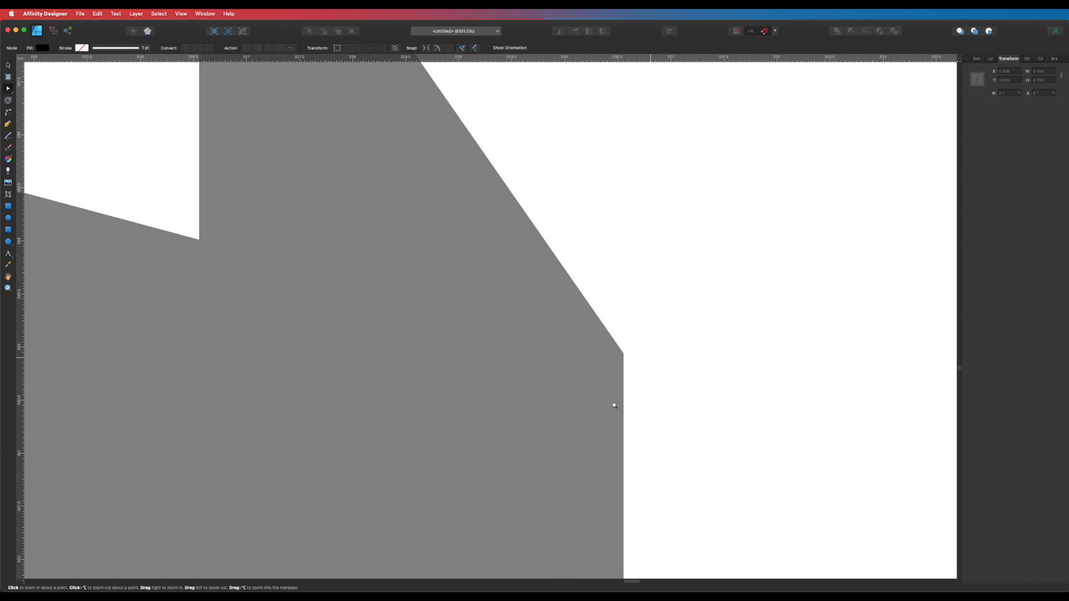
- Duplicate the downward spur from the last letter's top arm to the end of its middle arm, against the lower end corner
scroll(627, 292, down, 10)
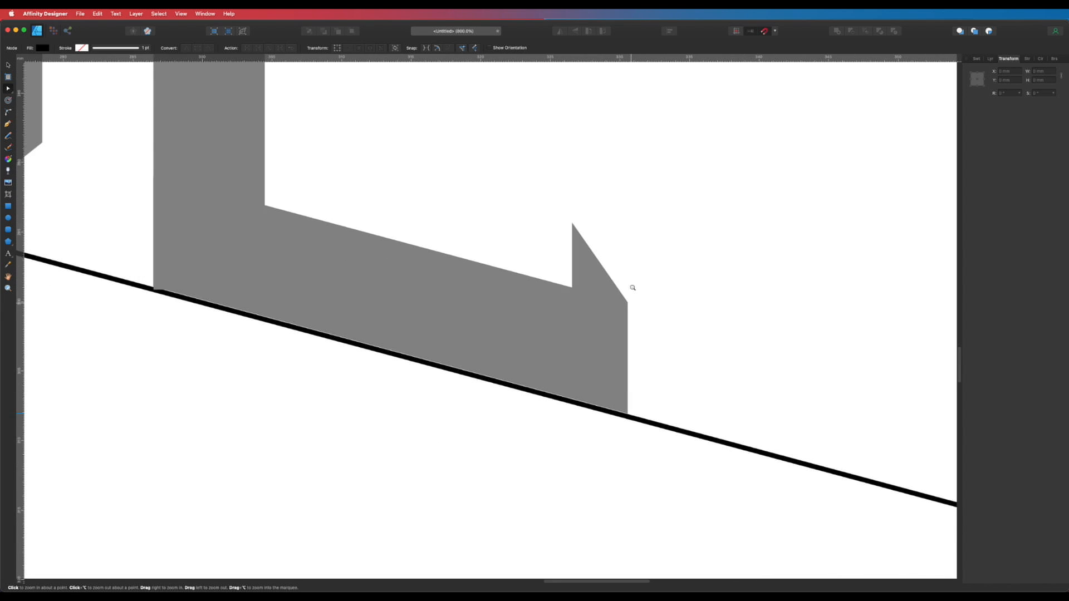
scroll(633, 287, down, 10)
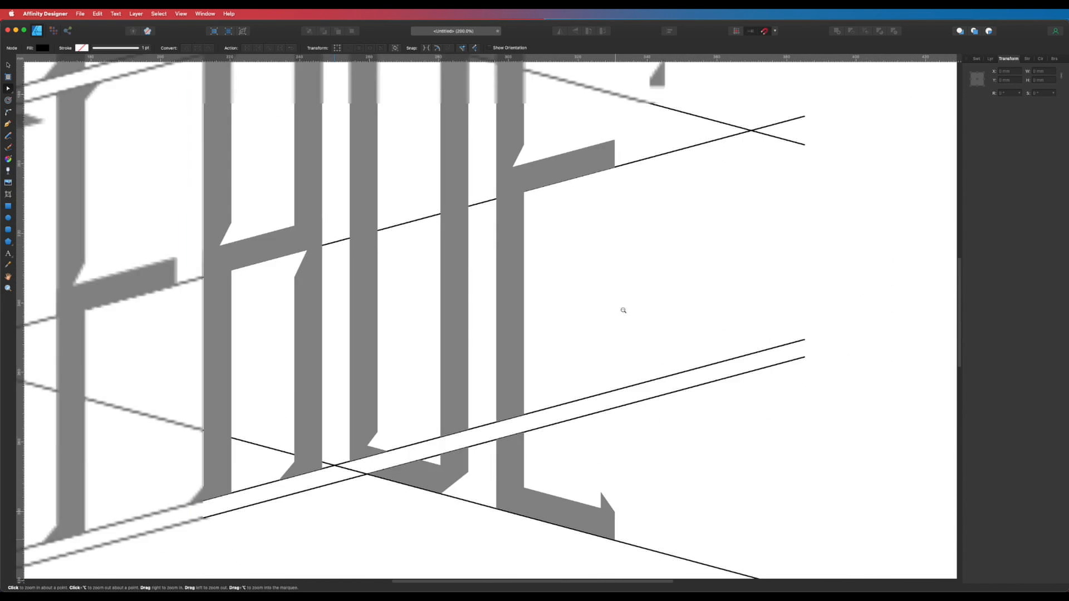
scroll(623, 310, down, 5)
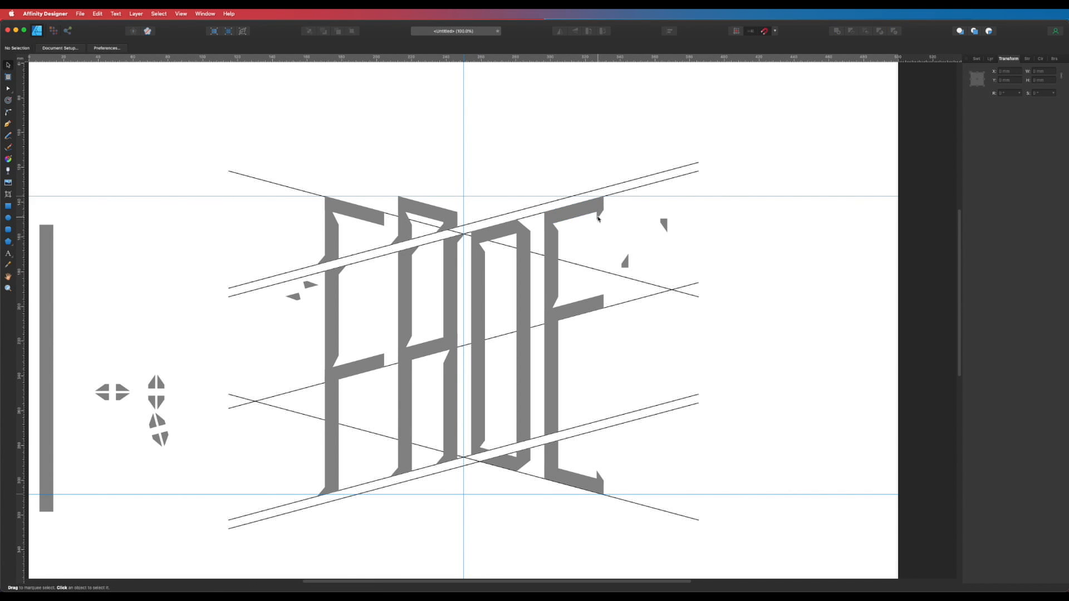
click(598, 218)
click(604, 217)
click(599, 216)
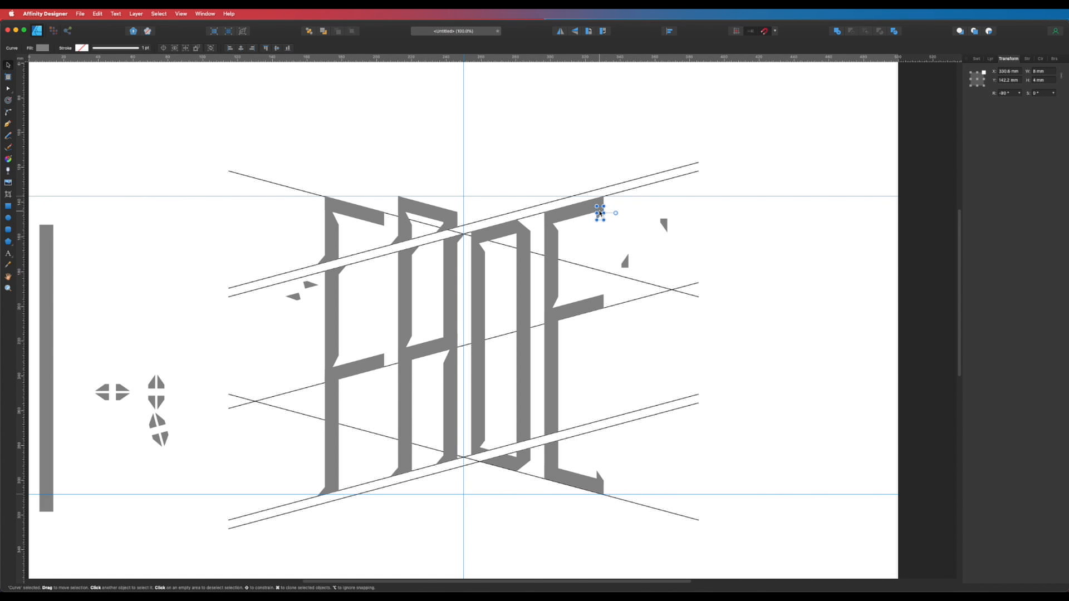
scroll(599, 314, up, 5)
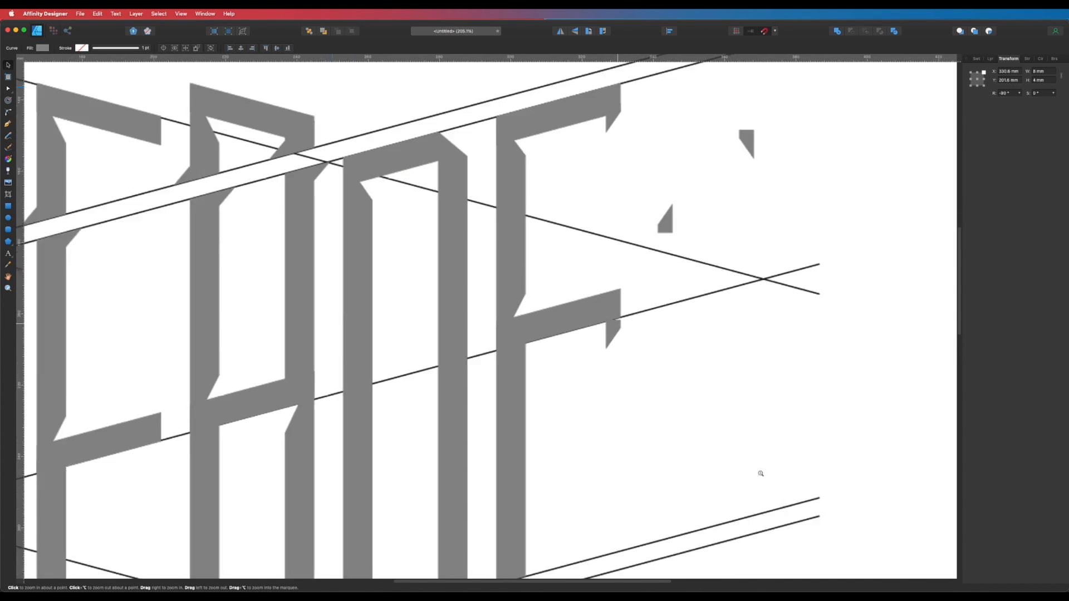
scroll(624, 291, up, 5)
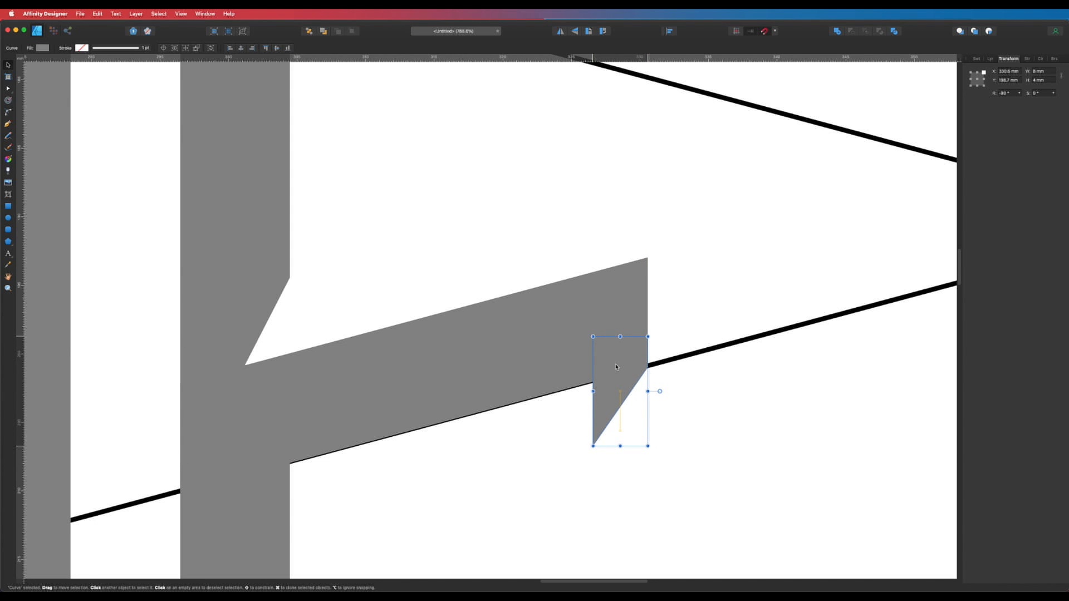
- In outline view, snap the spur piece's corner node exactly to the middle arm's lower end corner, and return to the filled view
key(super+y)
drag(633, 346, 676, 451)
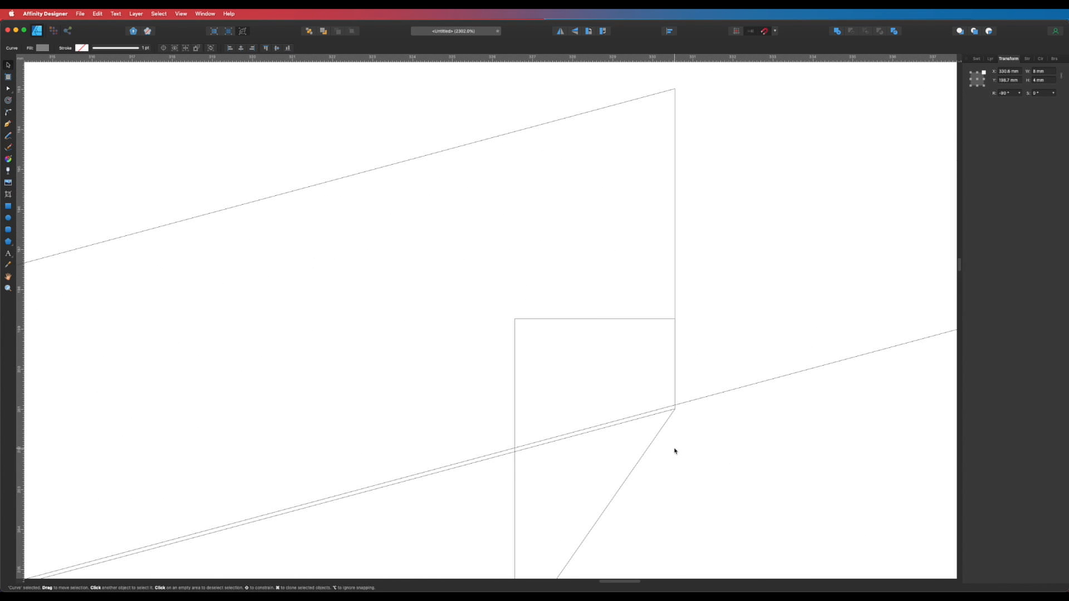
drag(661, 410, 675, 403)
key(a)
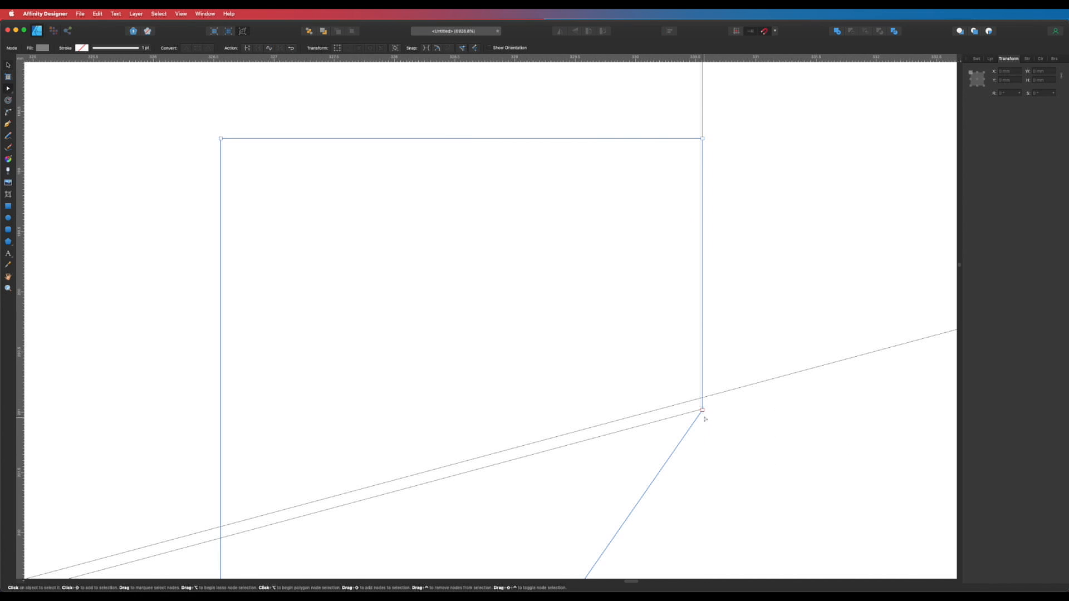
drag(703, 411, 703, 411)
click(726, 424)
key(super+y)
scroll(696, 372, down, 6)
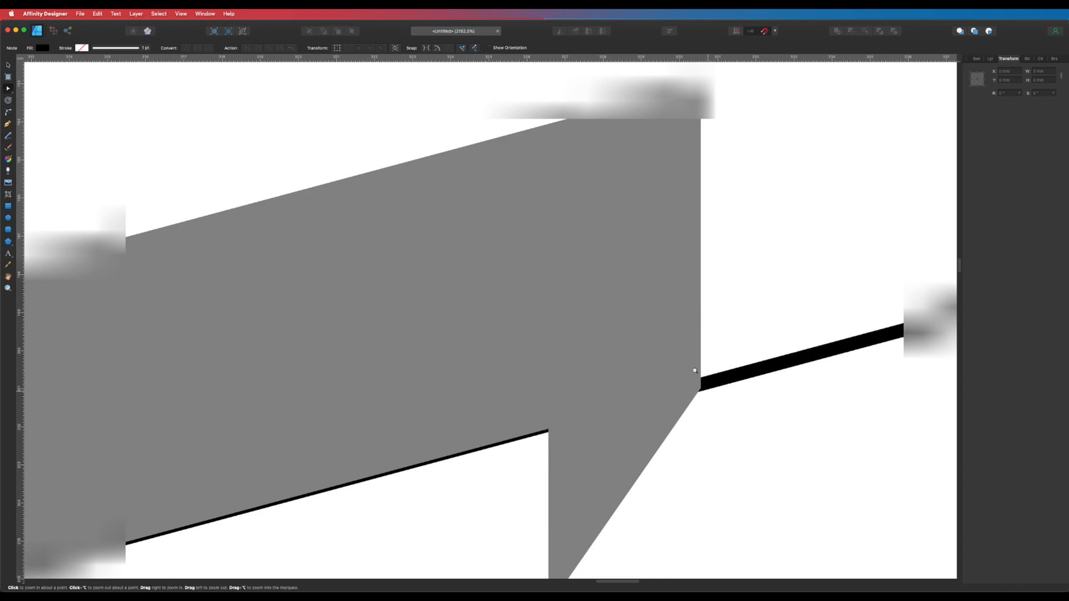
- Duplicate the spare set of four sideways-pointing spur pieces and place the copy beneath the last letter, below the lettering
scroll(695, 370, down, 10)
scroll(694, 370, down, 5)
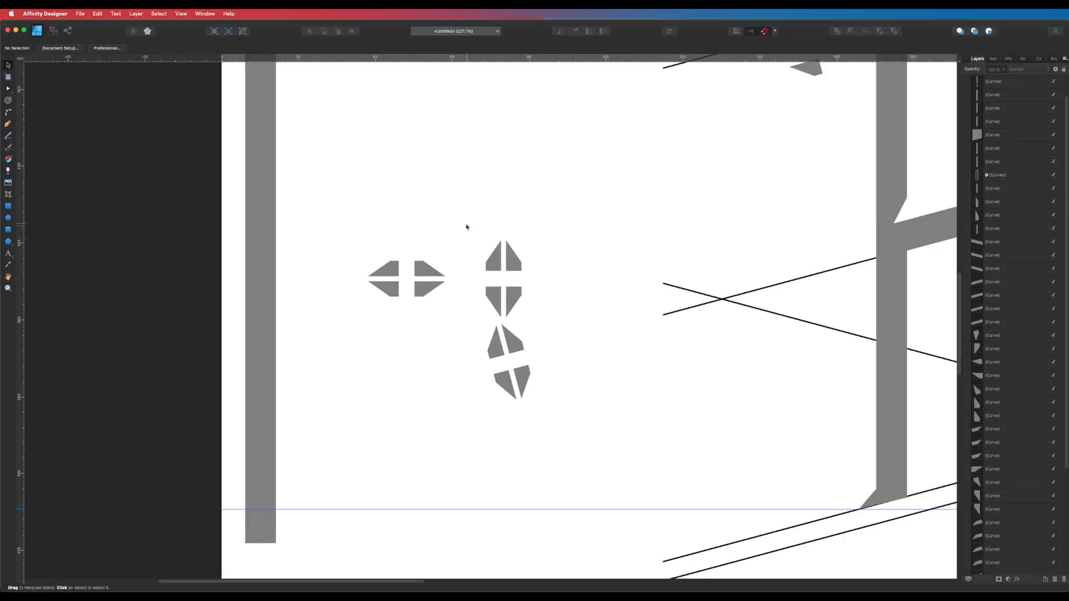
drag(450, 264, 330, 343)
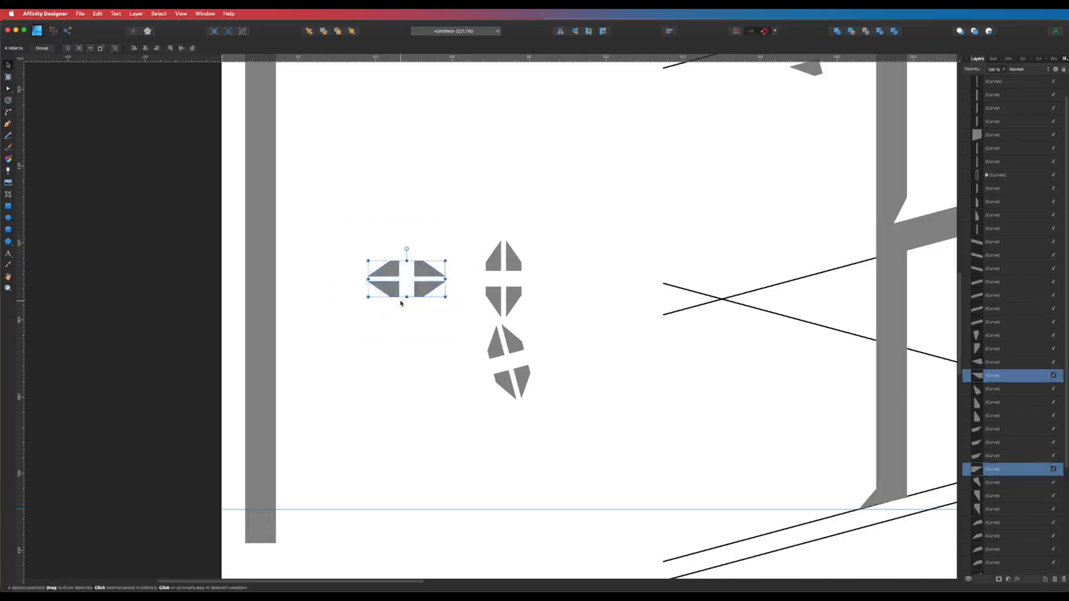
drag(427, 270, 426, 365)
alt+super+click(496, 383)
drag(495, 383, 812, 439)
drag(819, 440, 634, 453)
drag(798, 160, 711, 326)
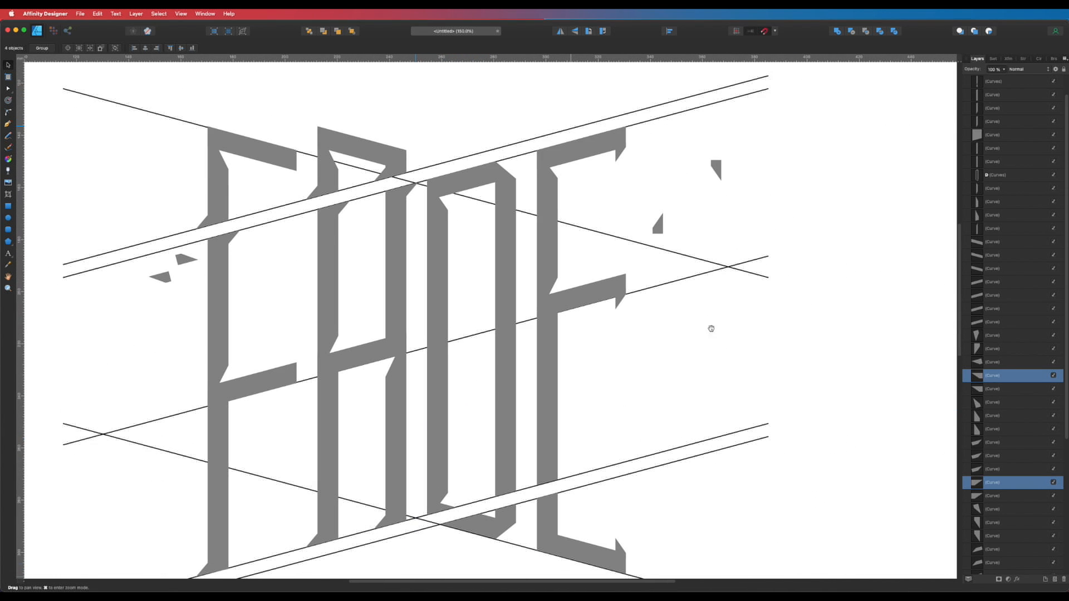
- Delete the two leftover spur pieces beside the last letter
drag(744, 132, 642, 243)
key(Delete)
key(Delete)
- Rotate the copied set of four spur pieces by 15° and shear it by 15°
drag(673, 445, 668, 193)
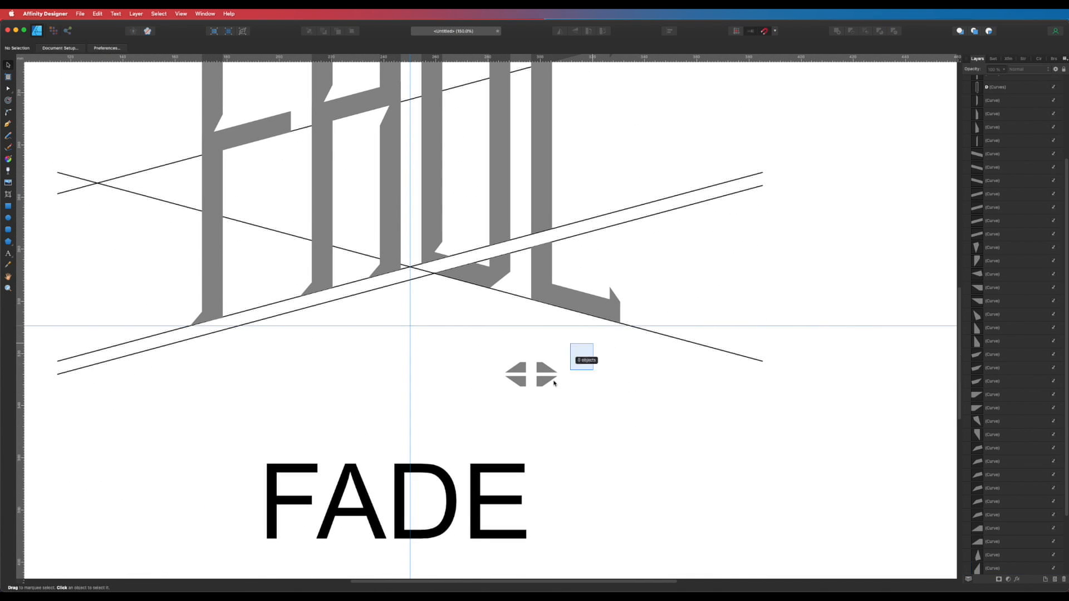
drag(593, 341, 469, 421)
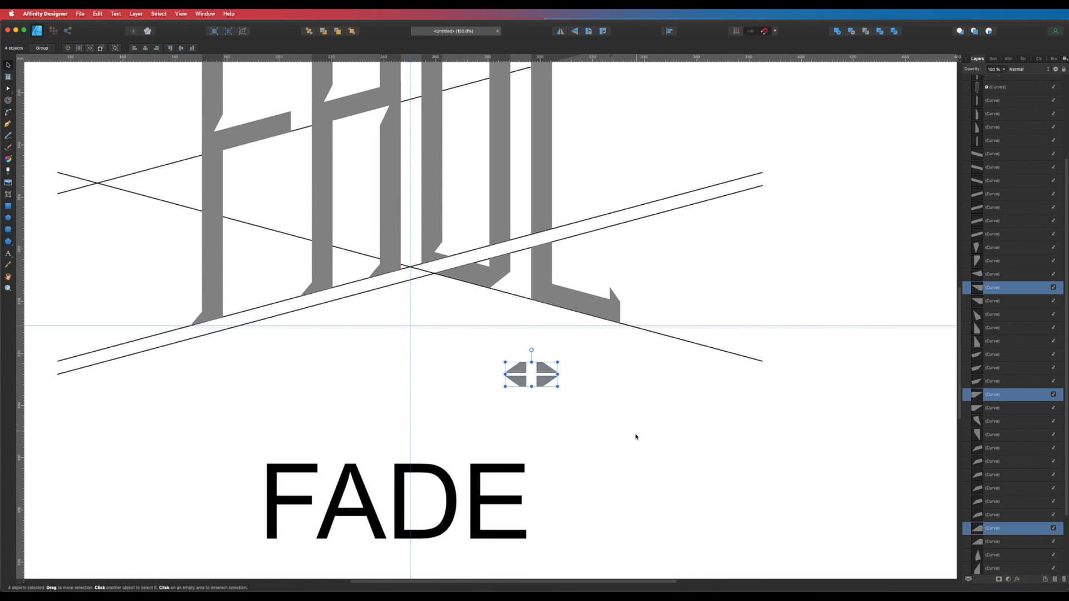
click(1008, 59)
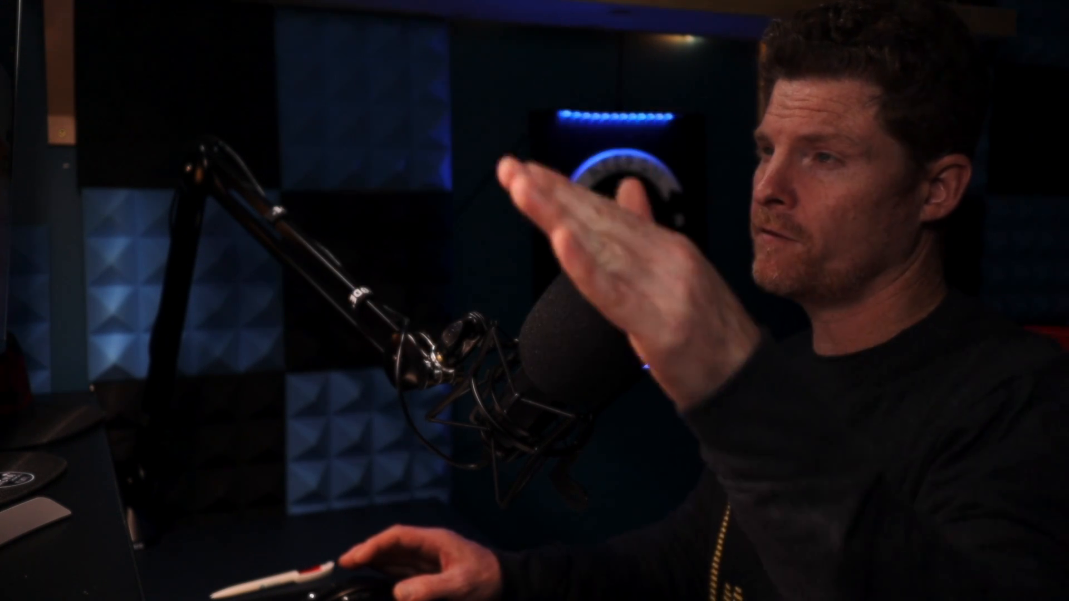
text(15)
key(Tab)
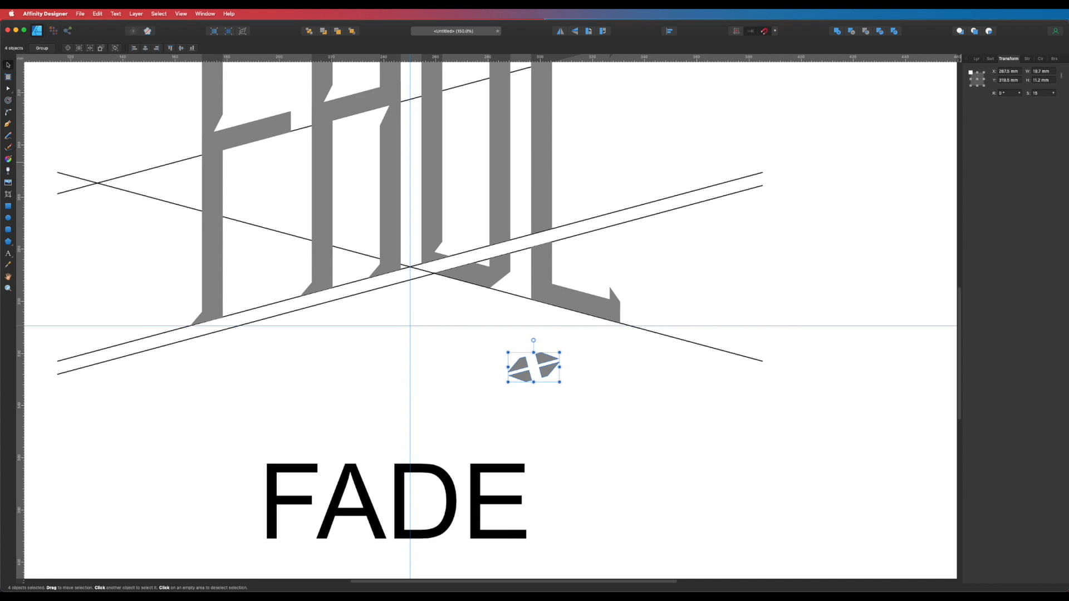
key(Return)
click(625, 402)
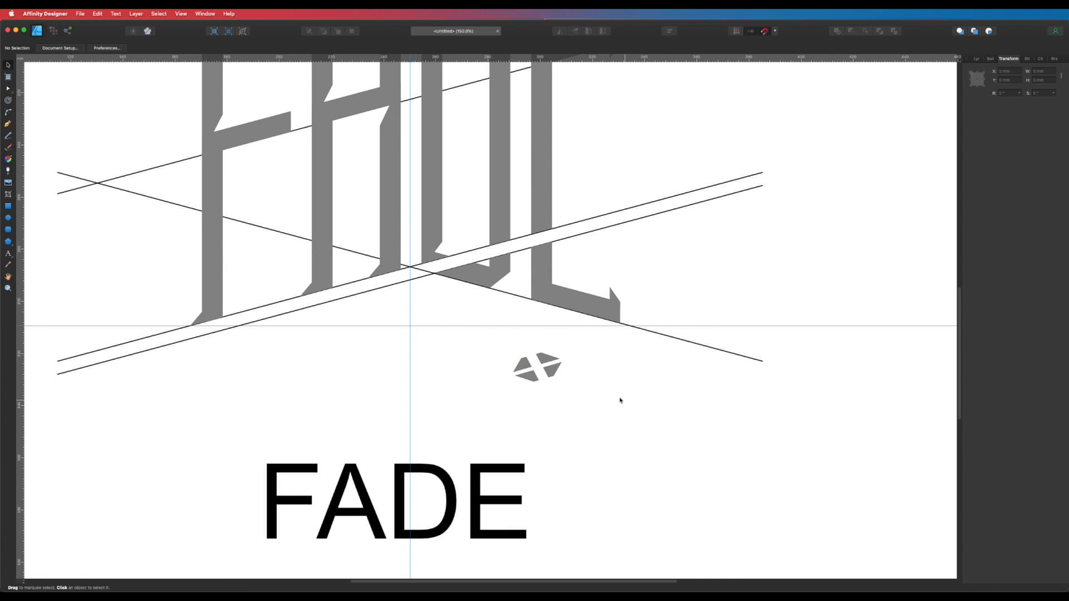
key(a)
drag(542, 337, 640, 425)
key(super+z)
click(594, 389)
scroll(597, 384, up, 5)
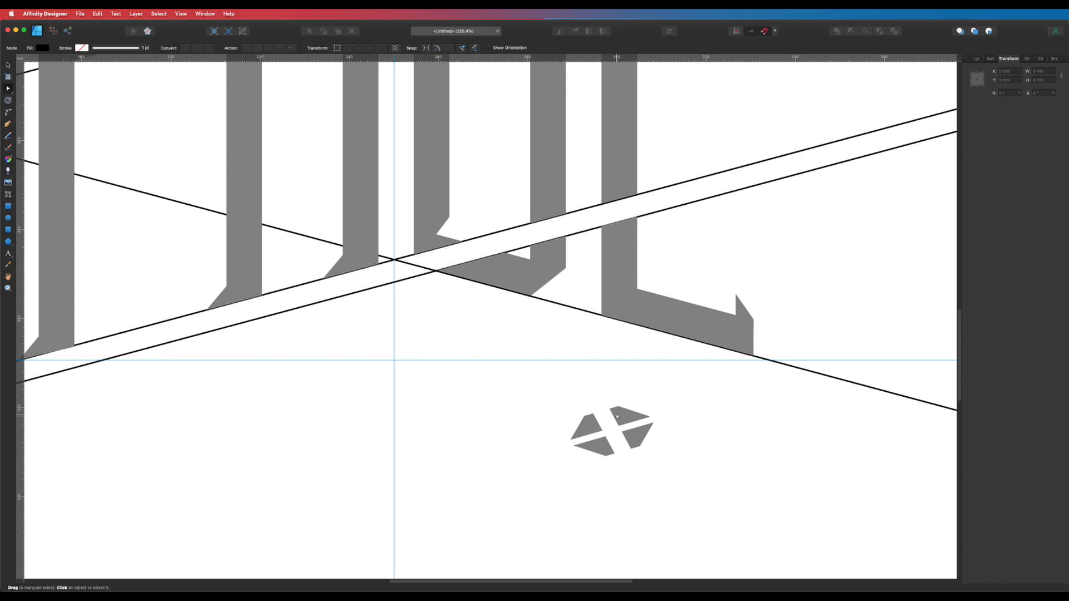
scroll(611, 360, down, 3)
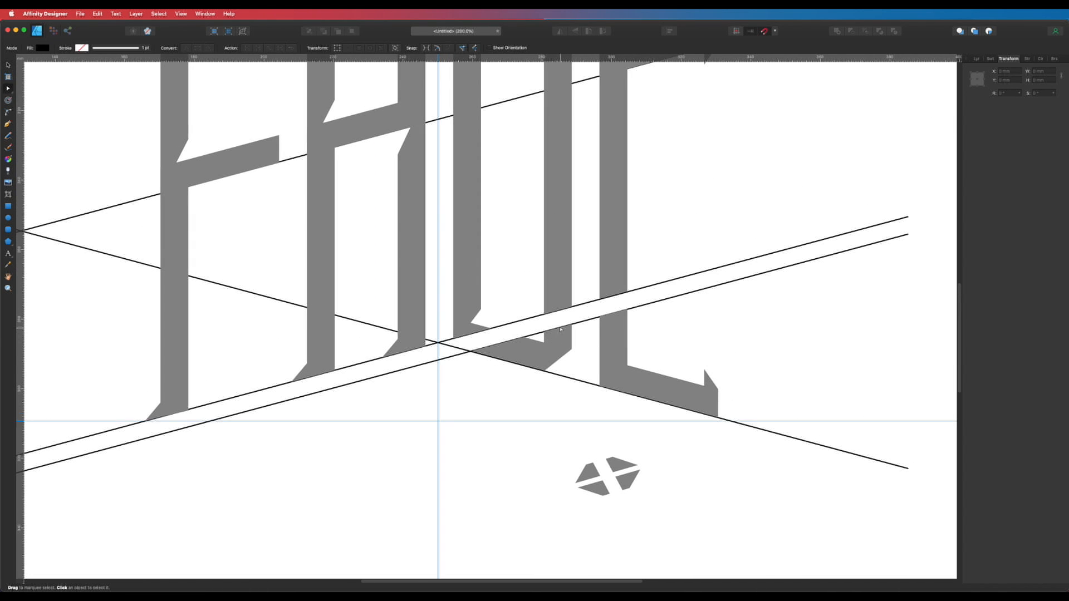
- Copy sheared spur pieces onto the left edges of the D's right stem and E's stem above the lower band, and the E stem's right edge below it
key(v)
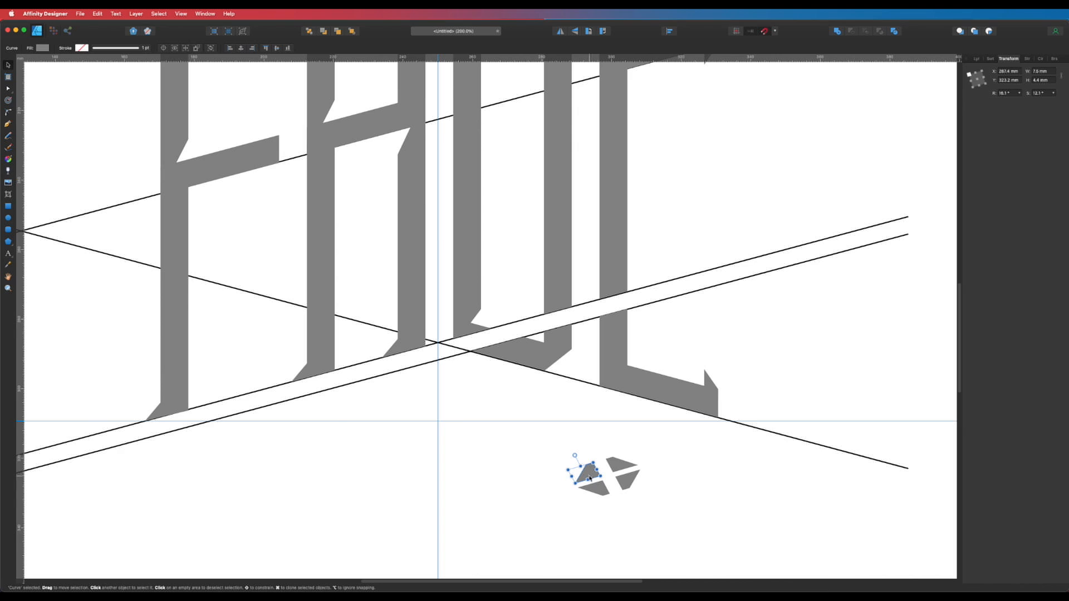
drag(590, 478, 602, 298)
click(671, 485)
click(627, 486)
drag(625, 486, 622, 322)
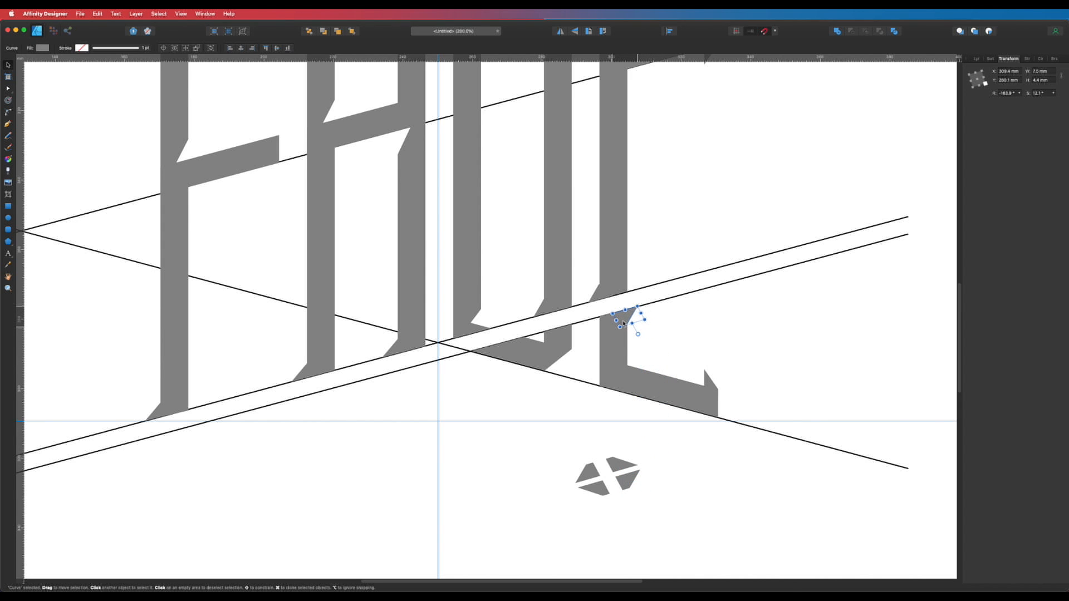
click(704, 332)
alt+super+click(661, 344)
alt+super+click(661, 345)
alt+super+click(662, 345)
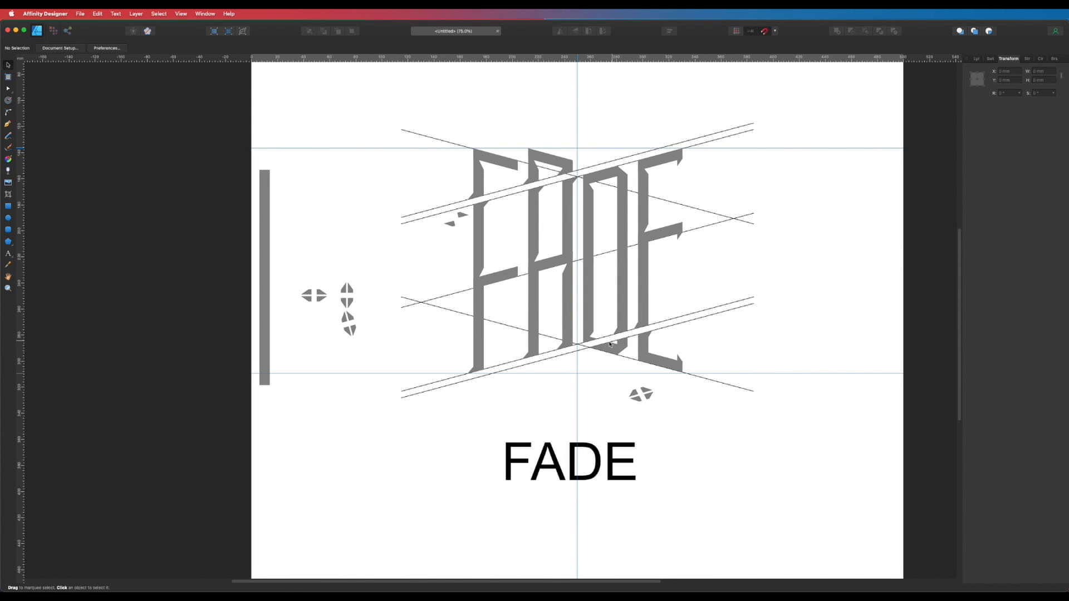
- Duplicate the spur from the E stem's right edge below the lower band onto the right edge of the D's right stem
scroll(636, 347, up, 5)
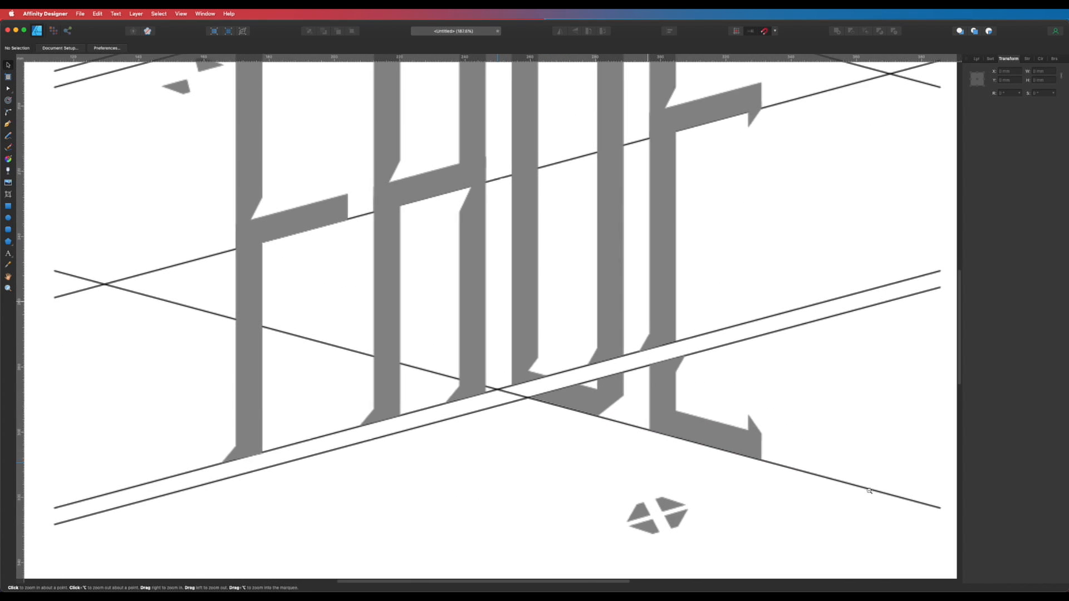
click(673, 365)
click(678, 365)
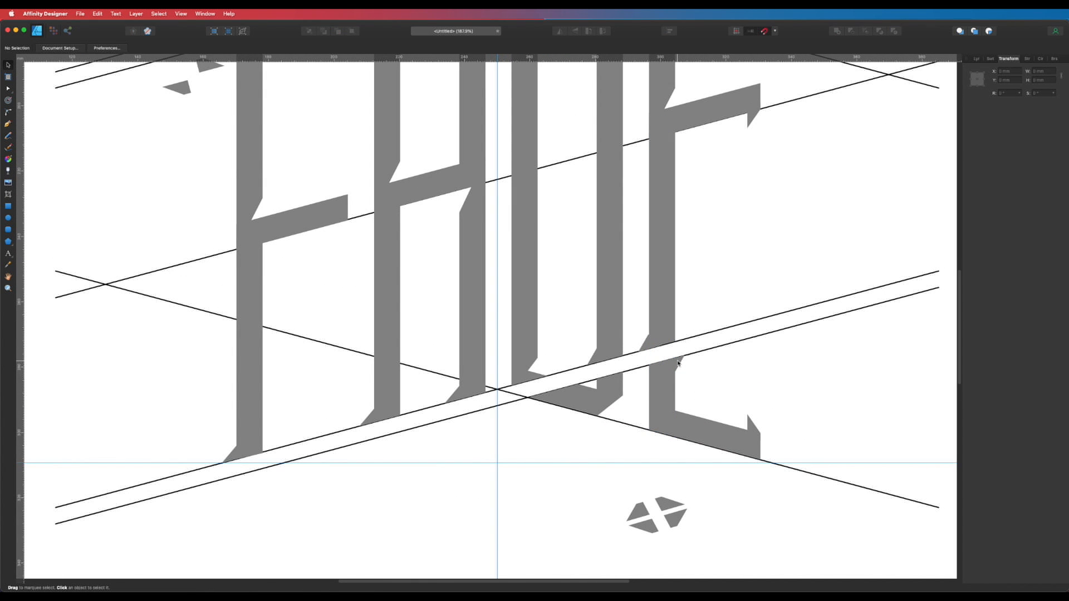
drag(678, 365, 628, 378)
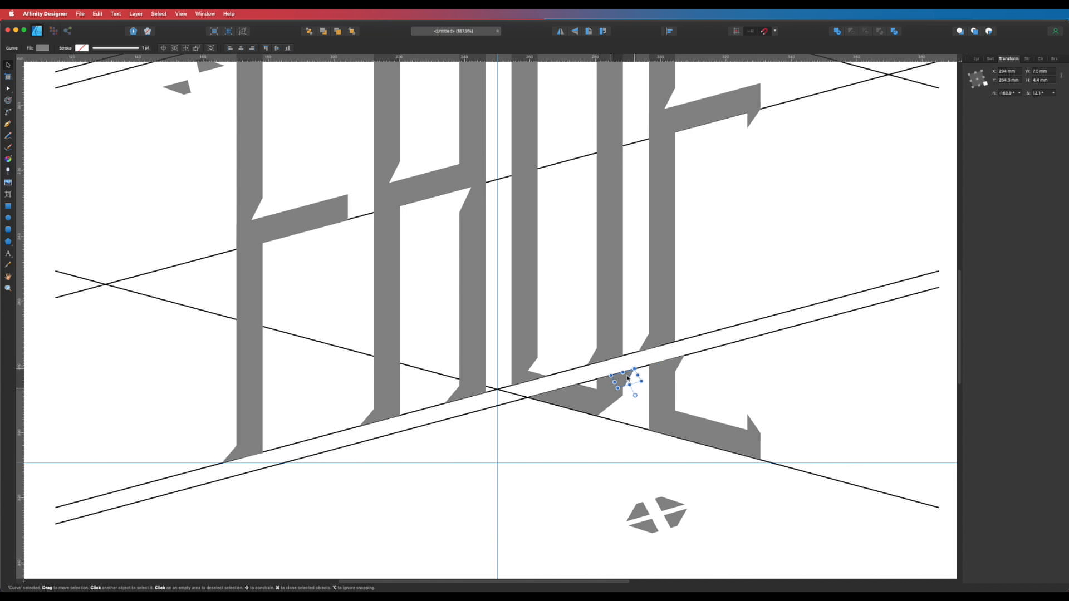
click(751, 388)
scroll(735, 398, down, 5)
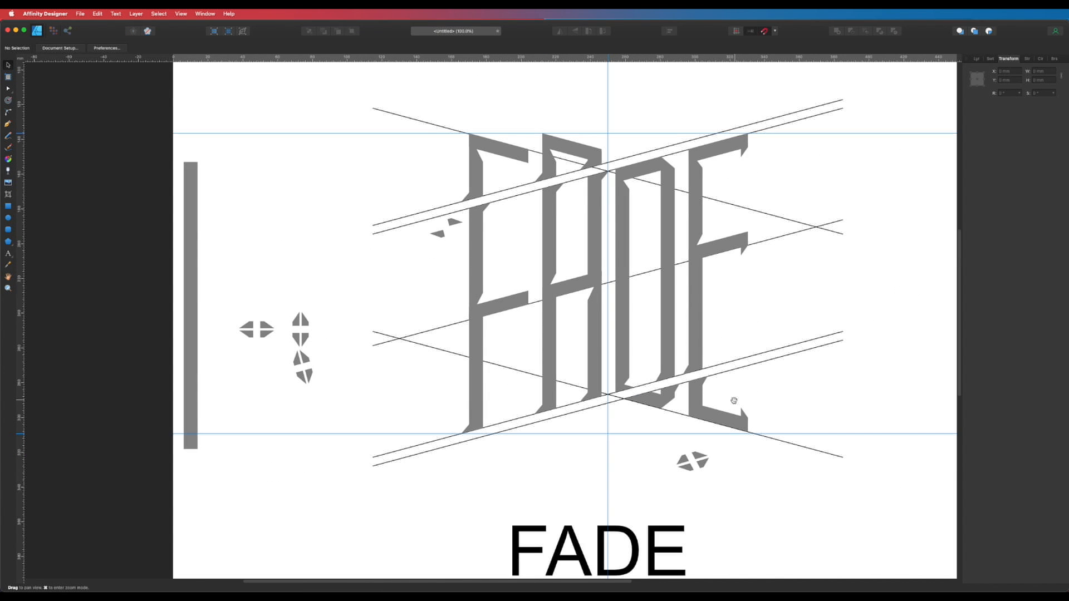
- Delete the leftover sheared spur set below the lettering
drag(734, 415, 658, 368)
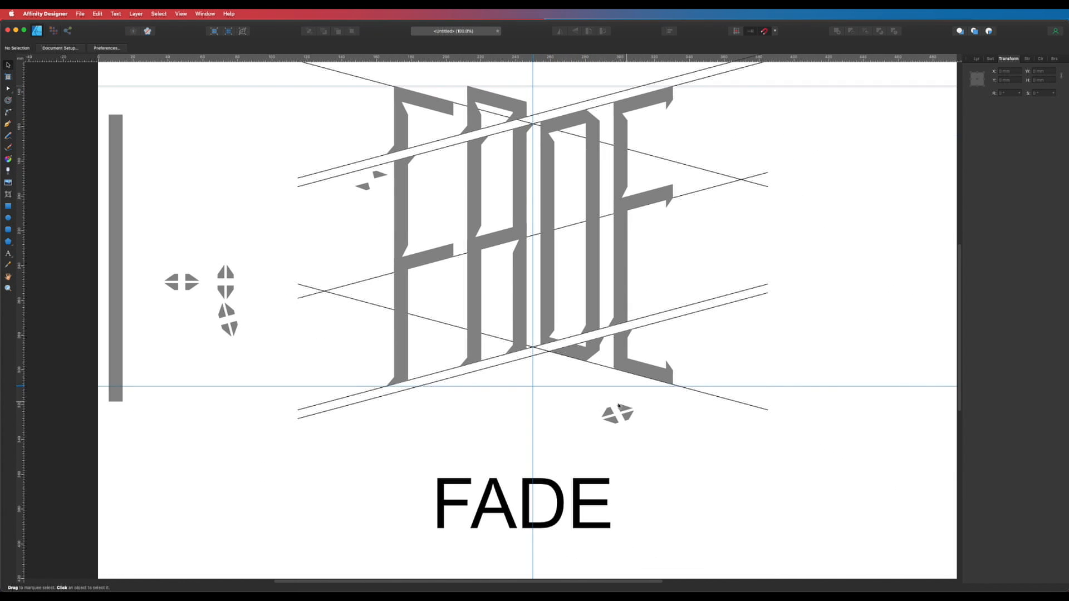
mouse_move(584, 395)
mouse_down()
mouse_move(663, 453)
mouse_move(577, 384)
mouse_move(576, 394)
mouse_up()
key(v)
key(Delete)
click(651, 430)
- In outline view, move the spur above the lower band so its pointed tip meets the lower left corner of the E's stem
drag(585, 312, 933, 504)
drag(653, 322, 713, 354)
drag(714, 283, 695, 320)
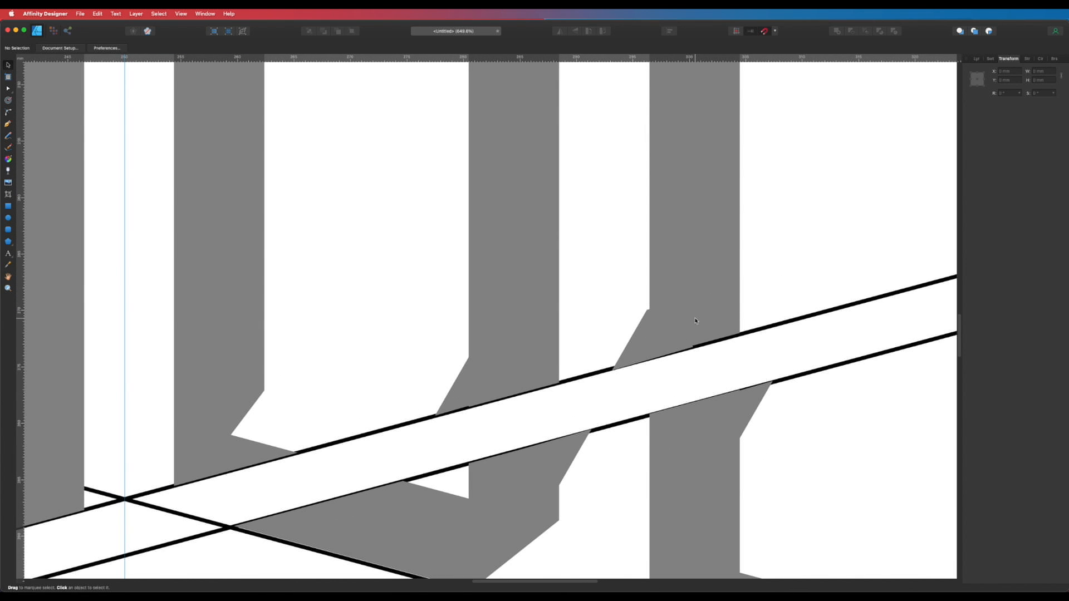
key(super+y)
key(z)
drag(715, 327, 937, 436)
key(a)
key(v)
click(559, 471)
drag(558, 472, 663, 435)
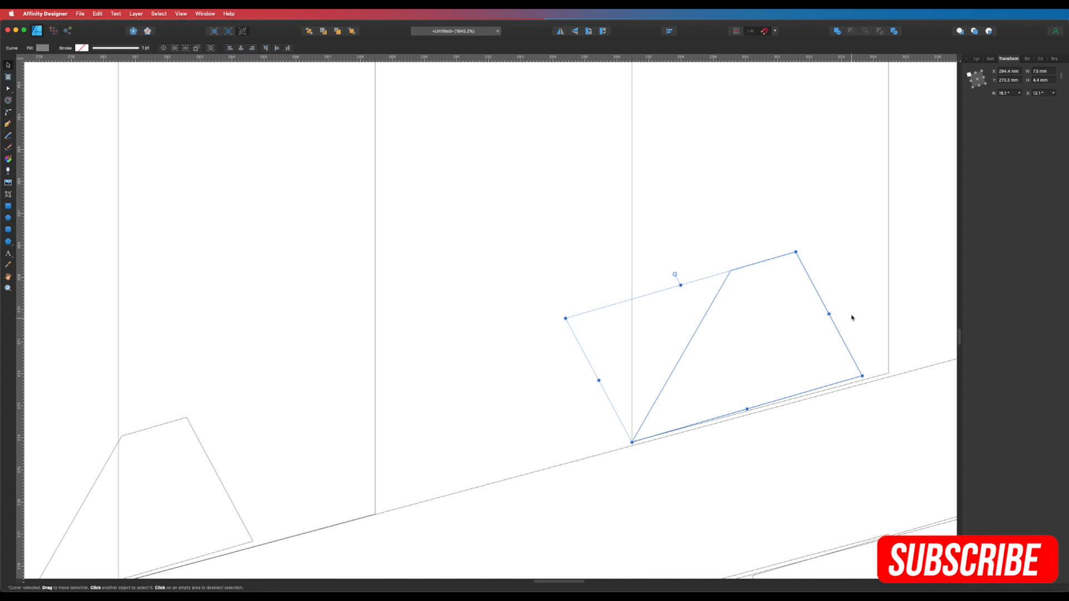
- Rotate the spur piece to 15° so its base runs parallel to the diagonal band
mouse_move(834, 315)
mouse_down()
mouse_move(833, 295)
mouse_move(843, 313)
mouse_up()
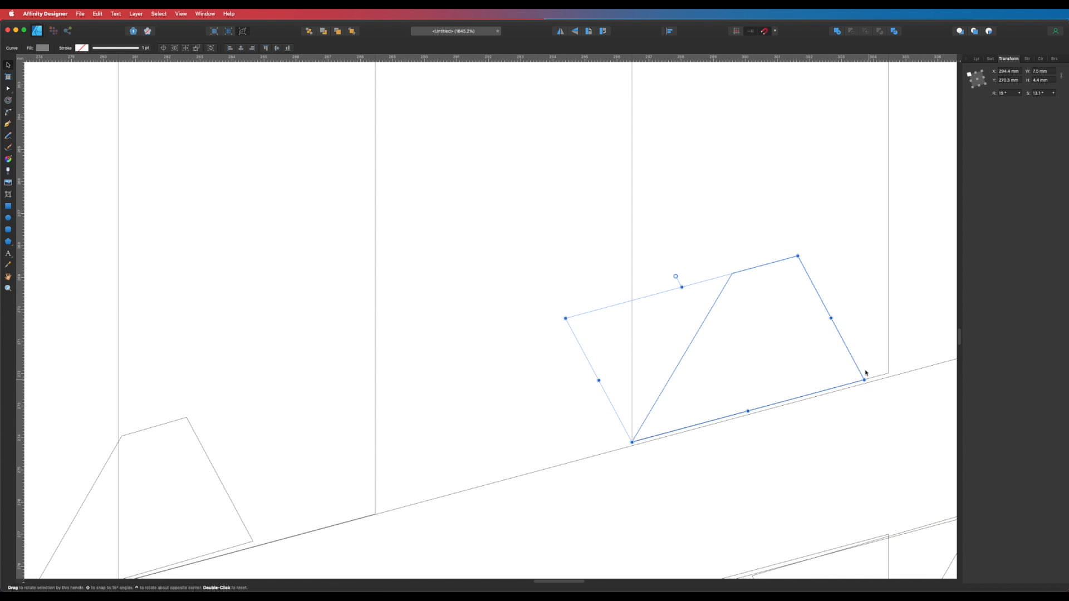
click(733, 242)
key(a)
key(v)
- Slide the spur piece along the band until its upper corner meets the stem's left edge, then check its base in the filled view
click(733, 275)
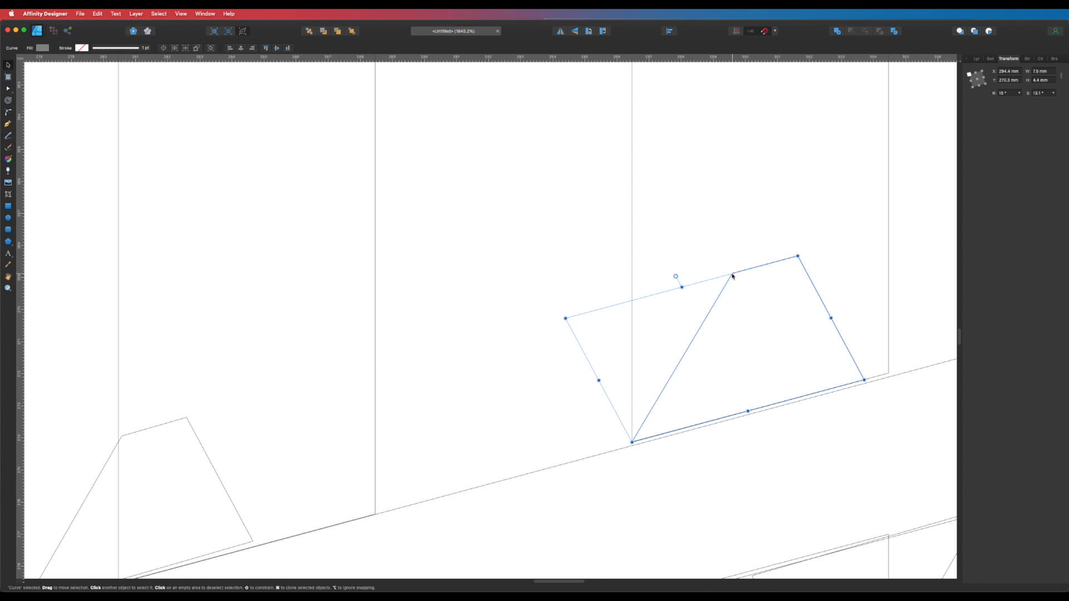
drag(733, 275, 633, 303)
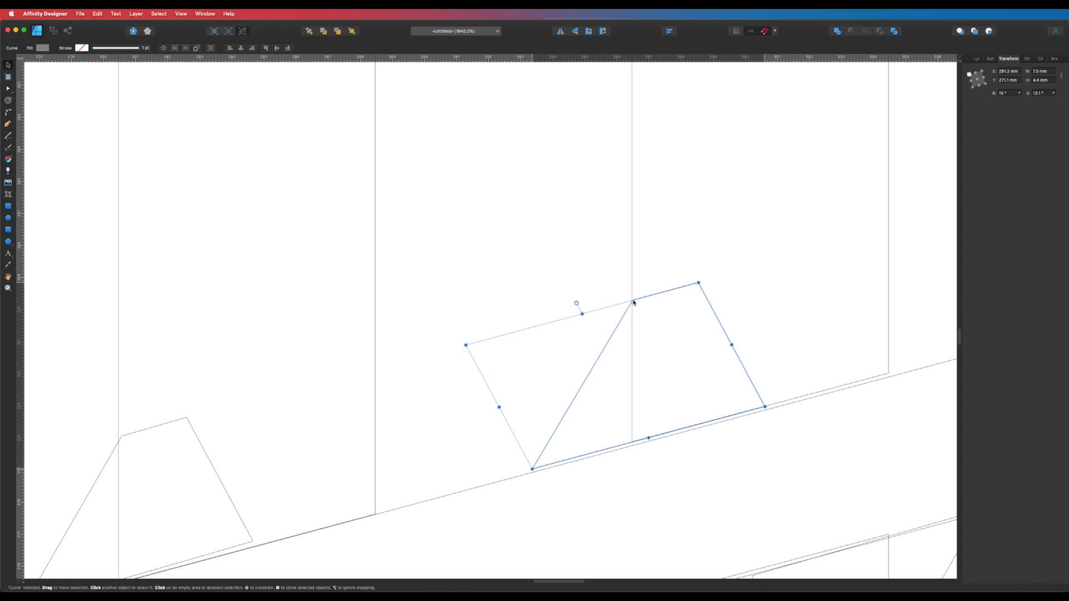
drag(633, 303, 649, 299)
click(597, 273)
click(598, 265)
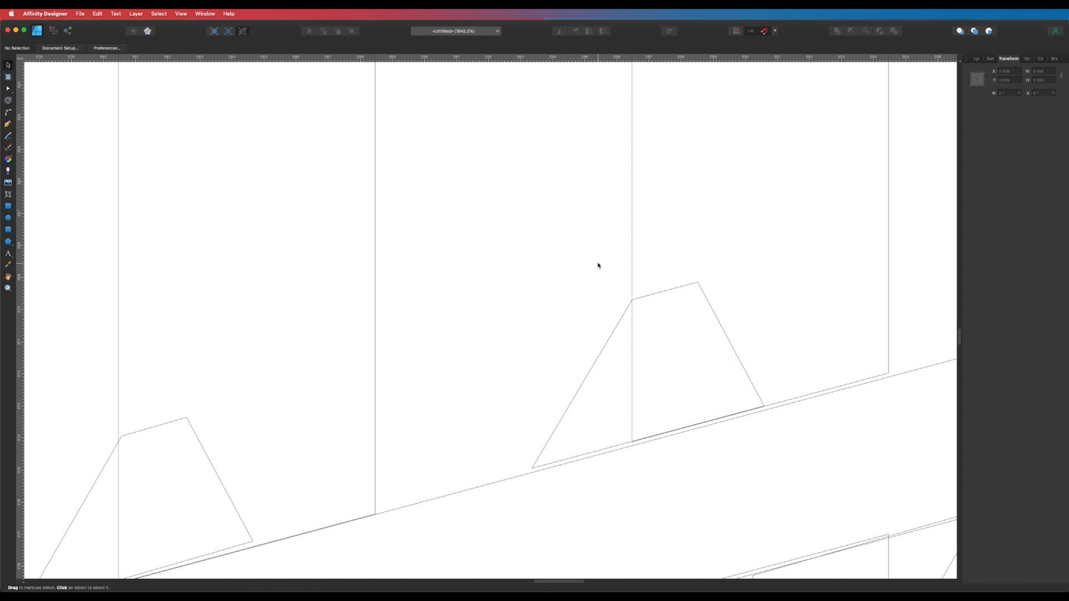
key(super+y)
scroll(635, 425, up, 5)
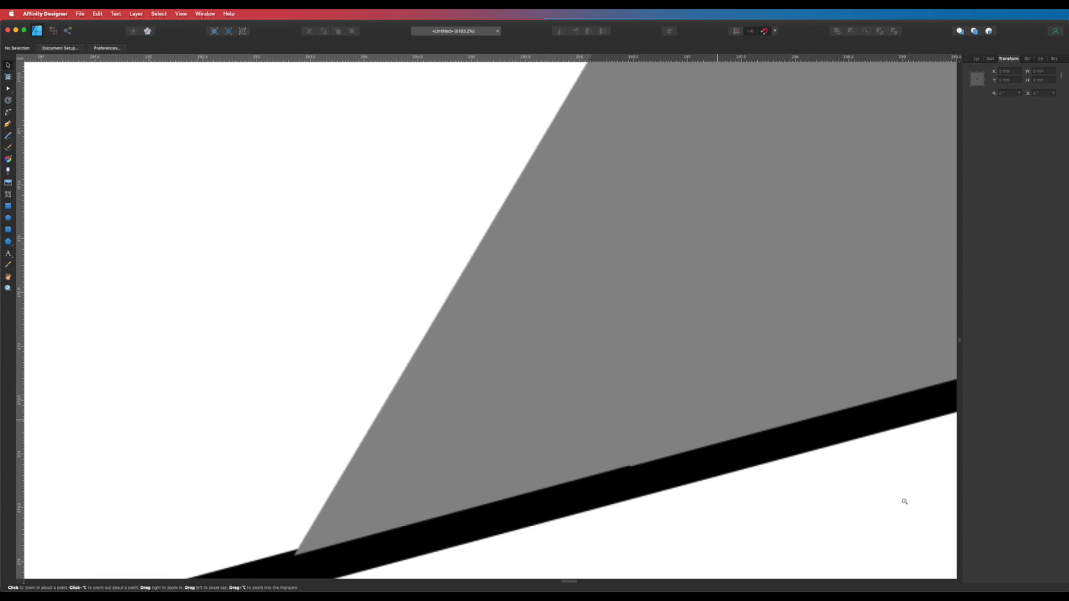
click(658, 470)
scroll(671, 446, up, 4)
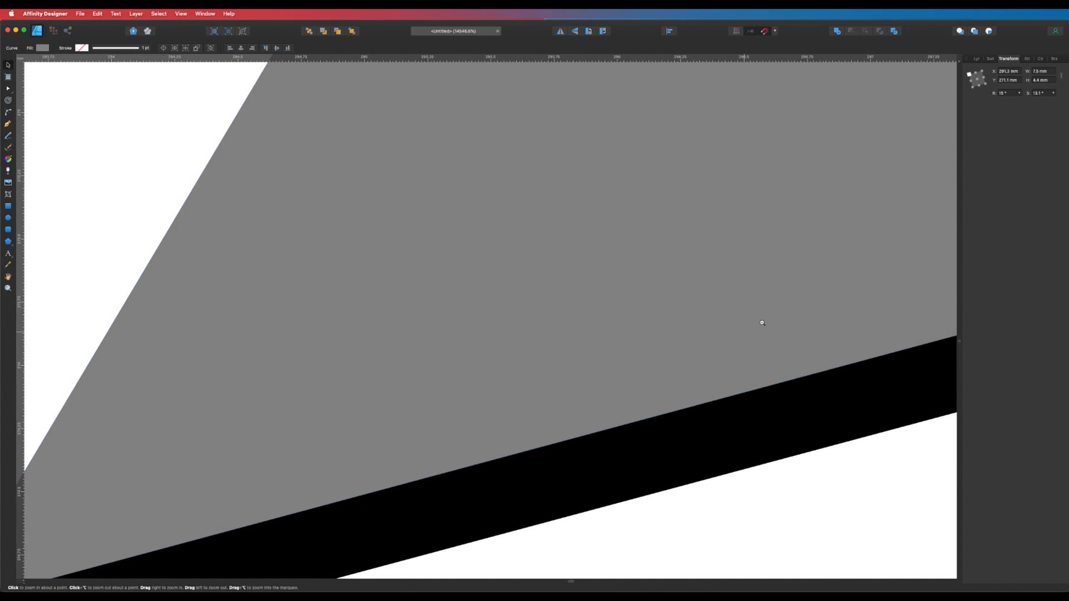
- Try to align the base of the spur above the band on the D's right stem by shifting its lower right corner node
scroll(761, 319, down, 4)
scroll(761, 322, down, 9)
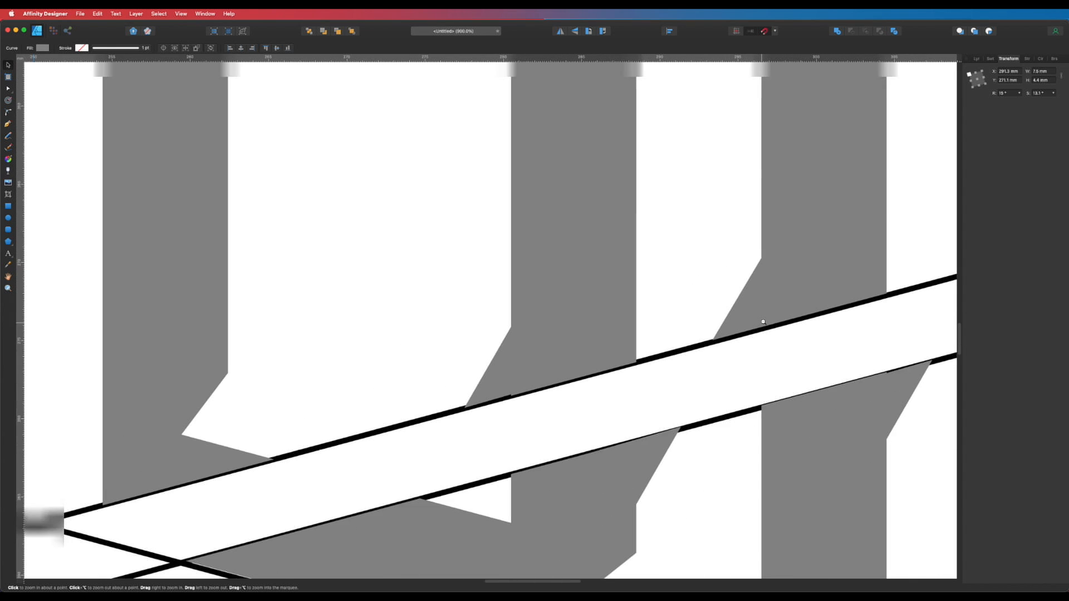
scroll(664, 305, up, 5)
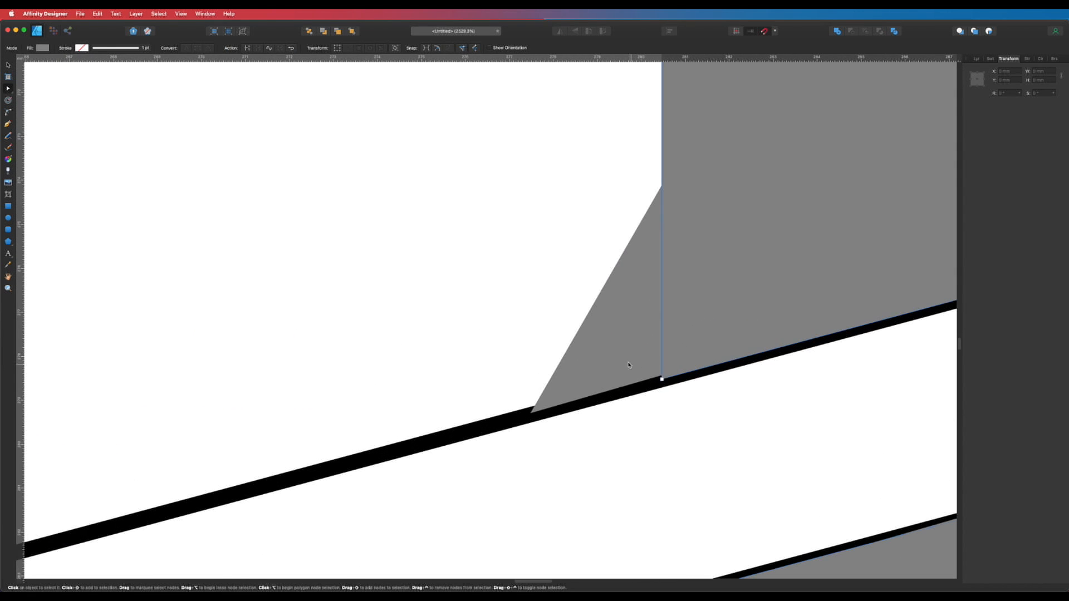
drag(656, 357, 654, 361)
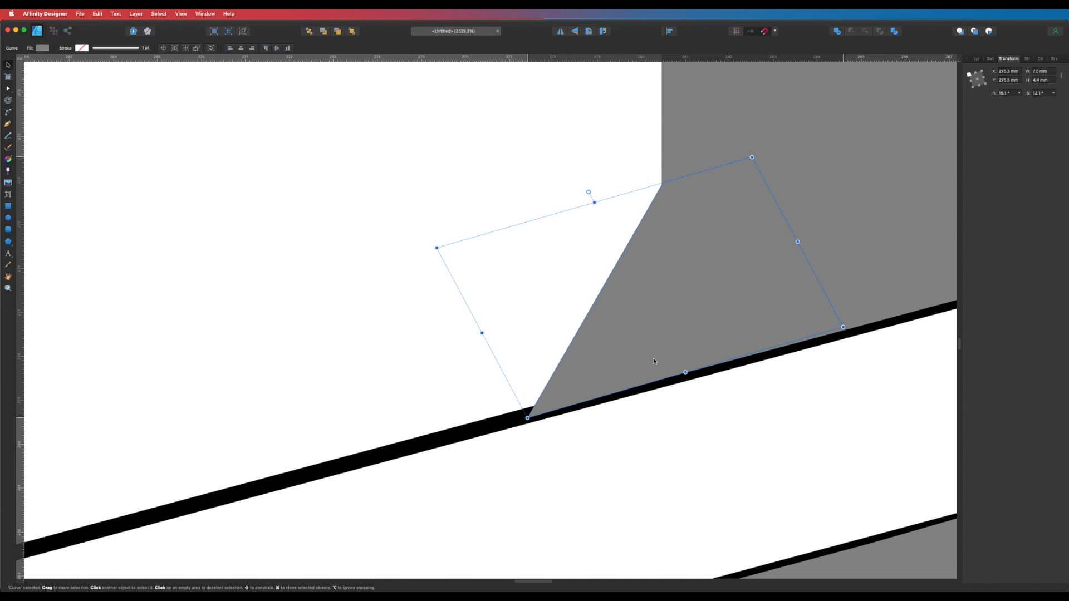
key(a)
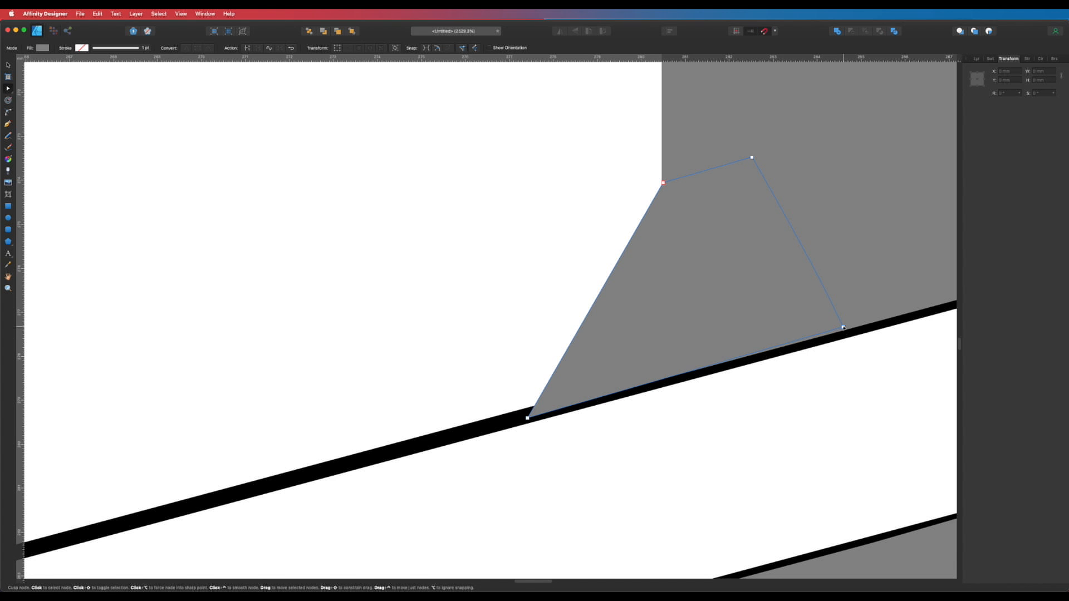
drag(844, 328, 844, 331)
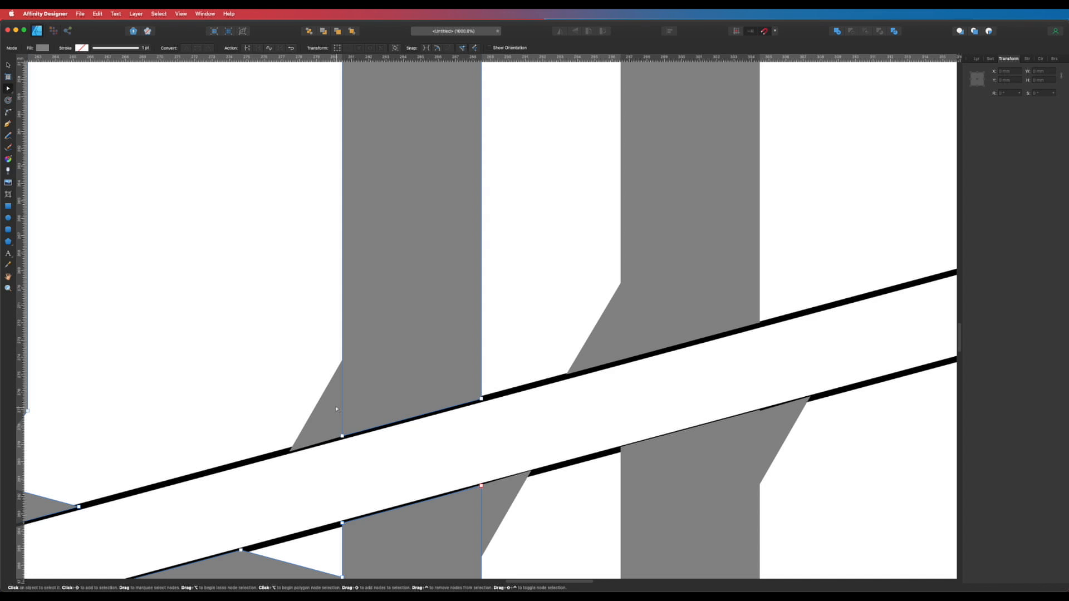
- Replace the D's upper spur with a copy of the E's 15° spur, fitting its upper corner to the stem's left edge and its base to the band
click(334, 414)
drag(334, 413, 530, 347)
key(space)
drag(549, 329, 761, 383)
key(super+y)
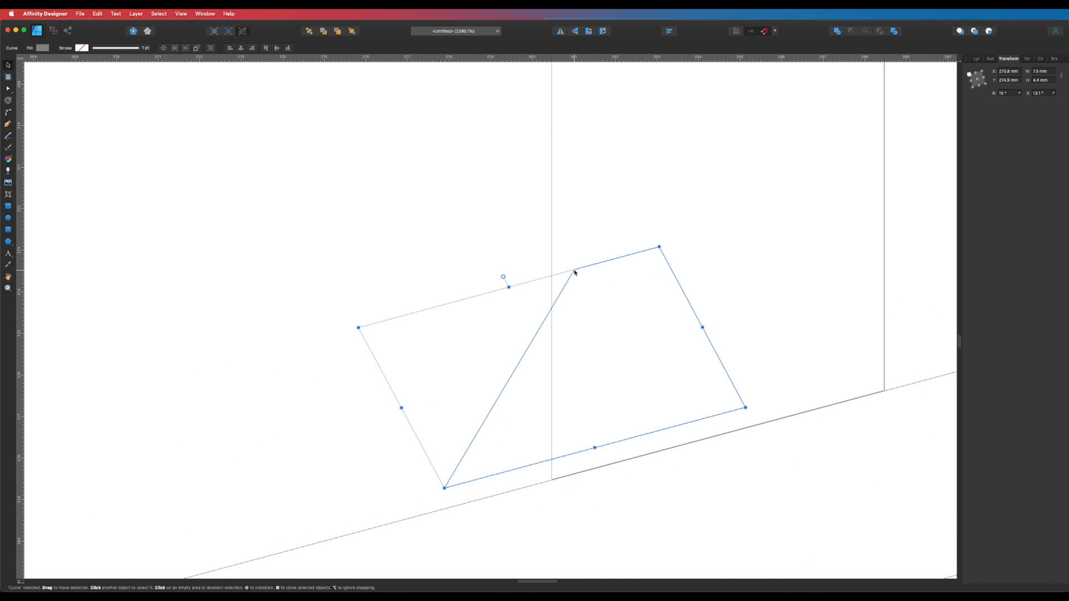
drag(575, 272, 570, 294)
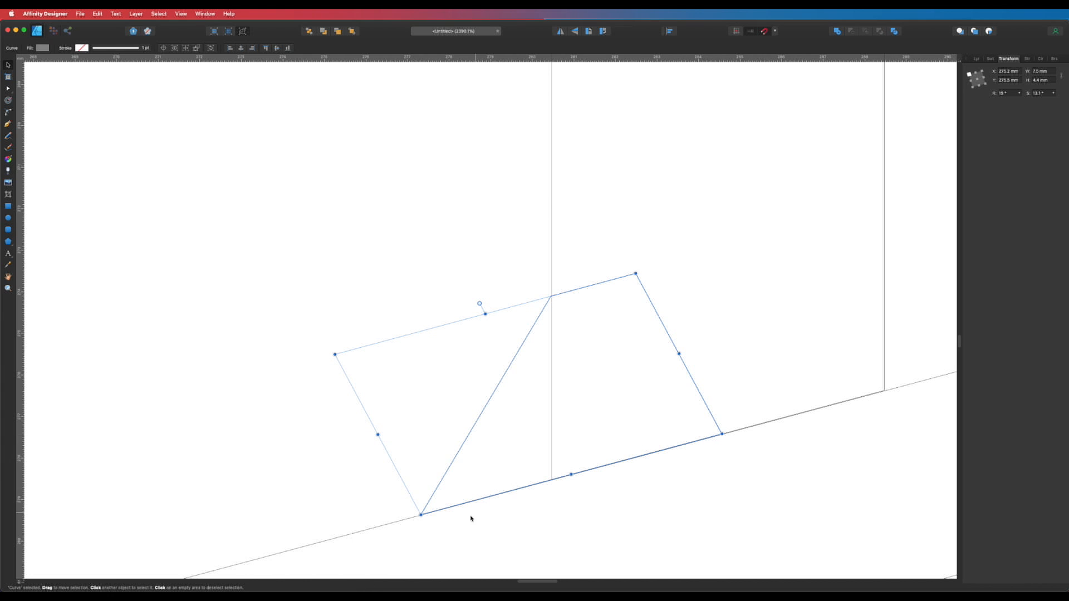
- Extend the lower right node of the D's upper spur along the band to the lower right corner of the stem
key(a)
click(722, 435)
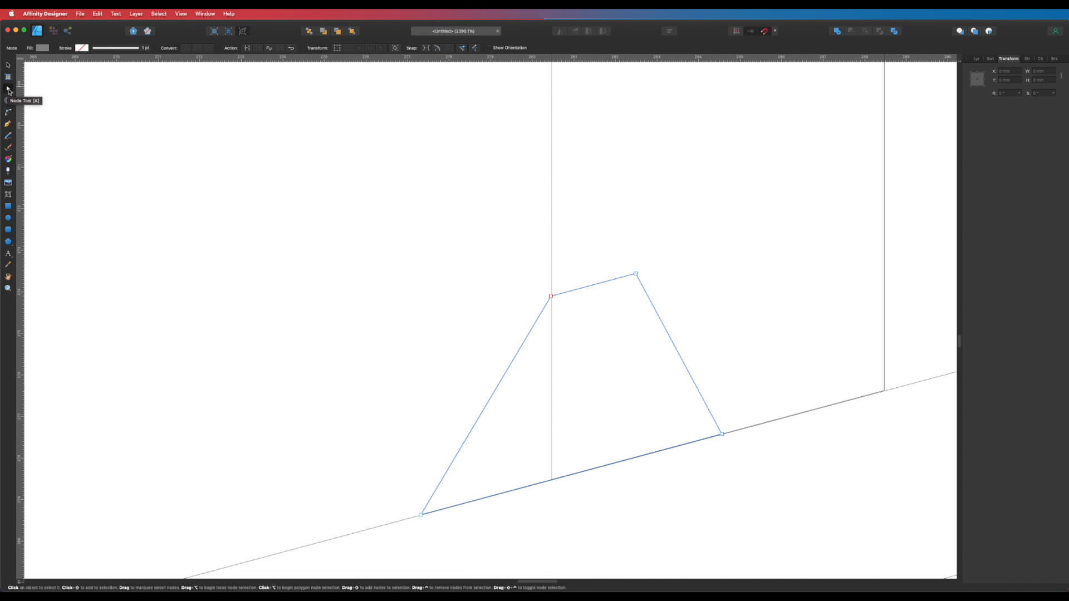
drag(725, 436, 888, 393)
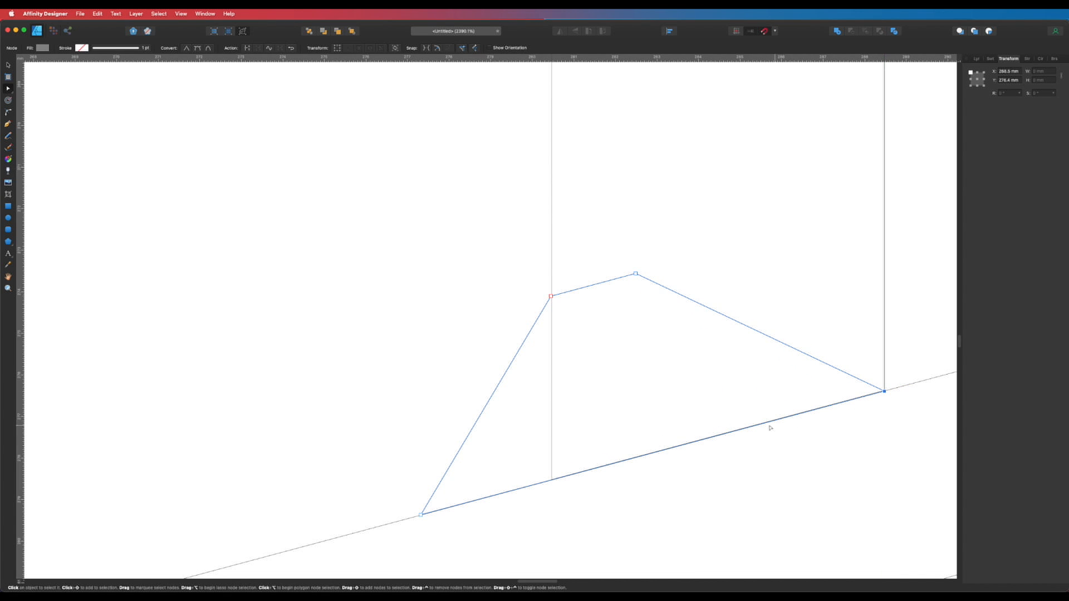
- Extend the E's upper spur by moving its lower right node to the stem's lower right corner, then return to the filled view
scroll(826, 334, down, 3)
scroll(606, 434, right, 10)
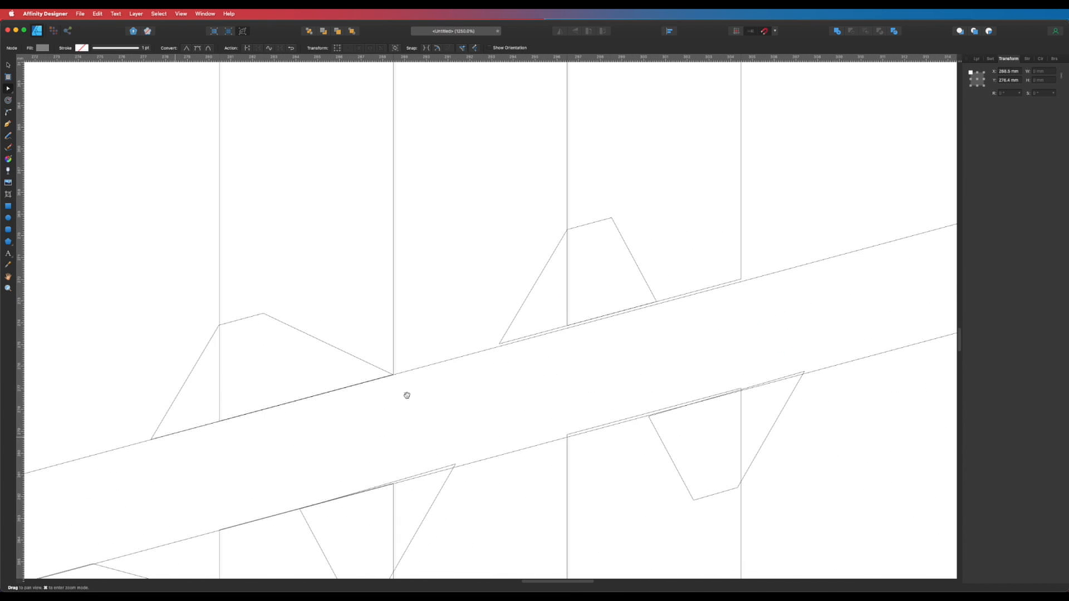
click(659, 303)
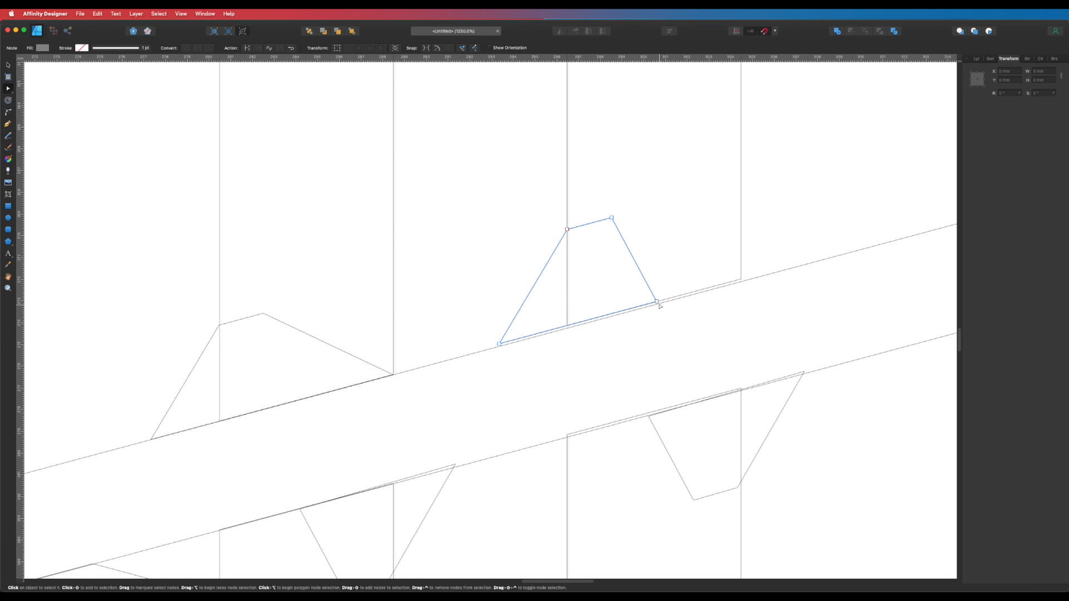
drag(659, 305, 741, 278)
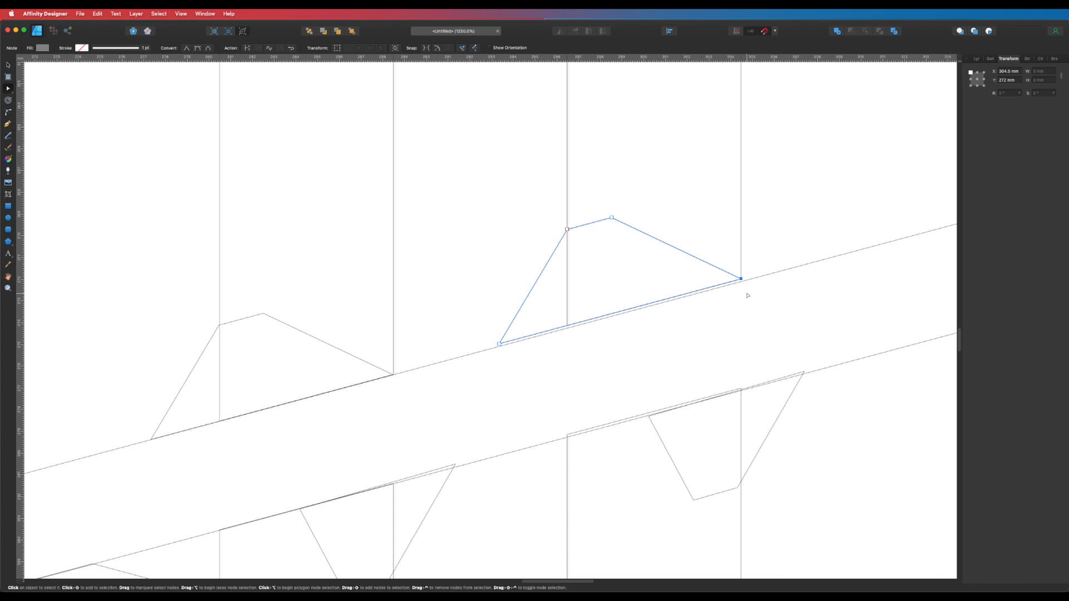
key(super+y)
- Try to shear the spur below the band on the E's stem so its upper edge follows the diagonal
click(764, 411)
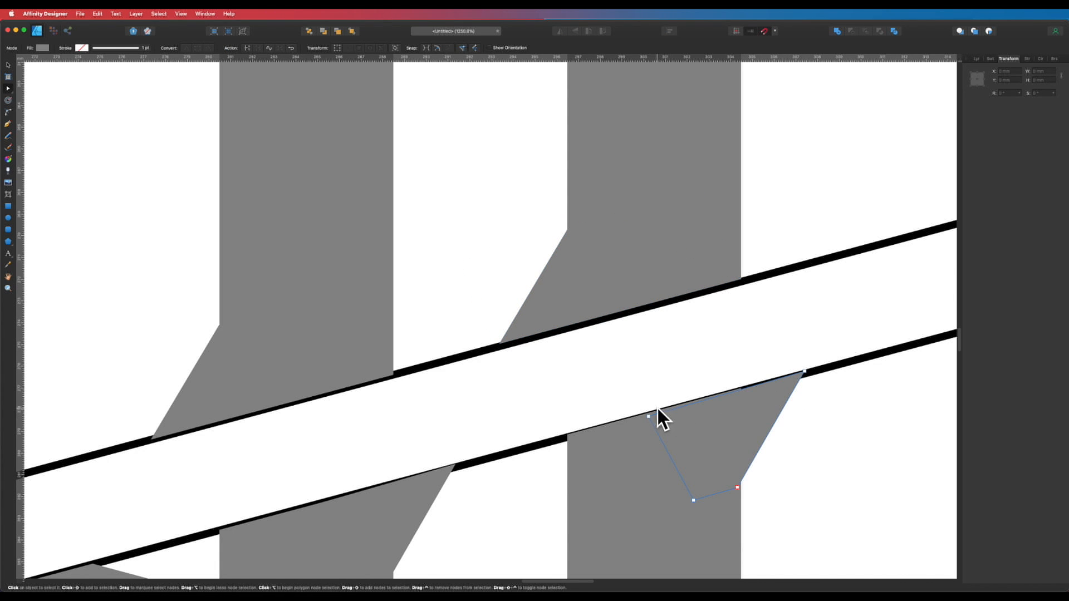
key(super+y)
scroll(633, 358, up, 5)
key(v)
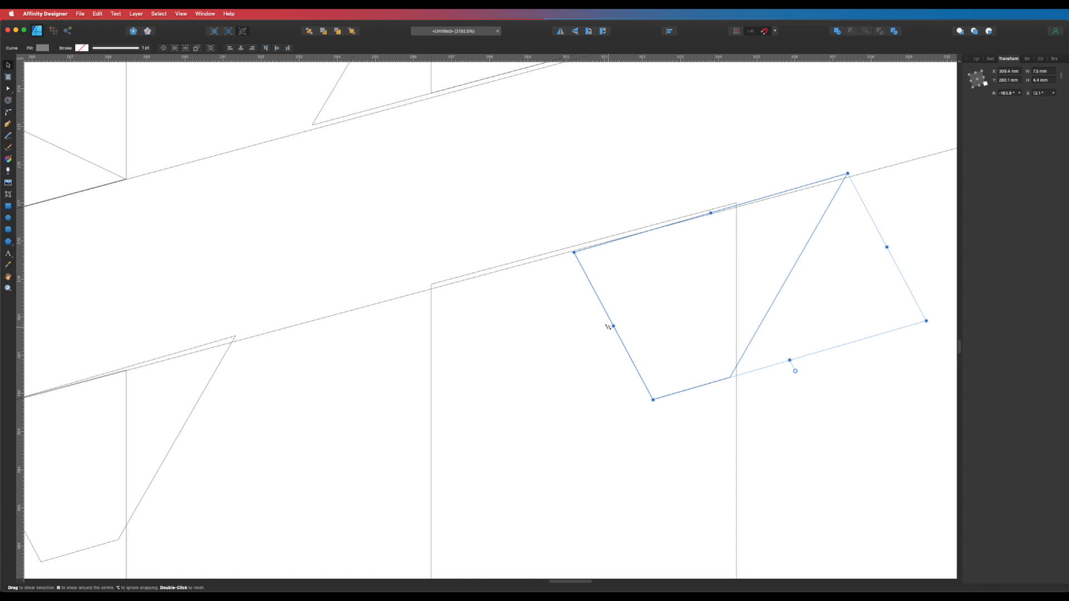
drag(610, 329, 618, 343)
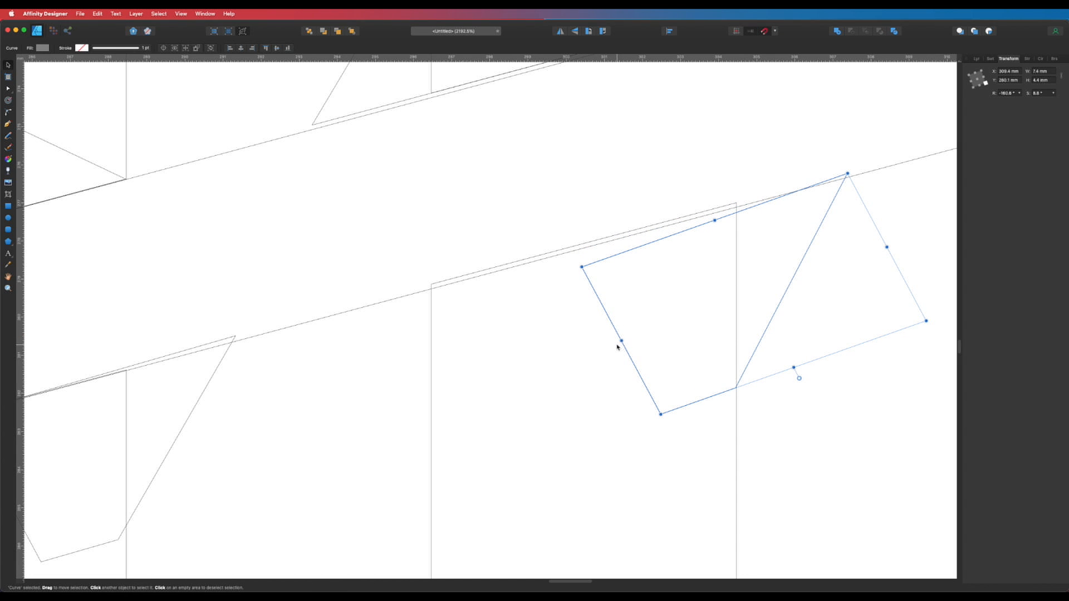
drag(618, 341, 609, 328)
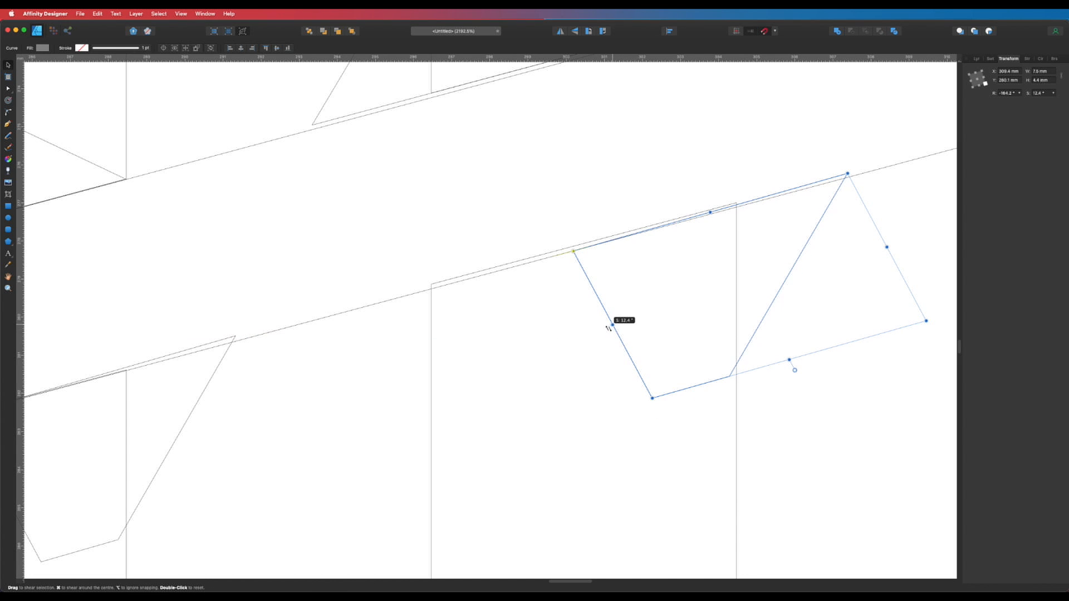
drag(888, 249, 898, 258)
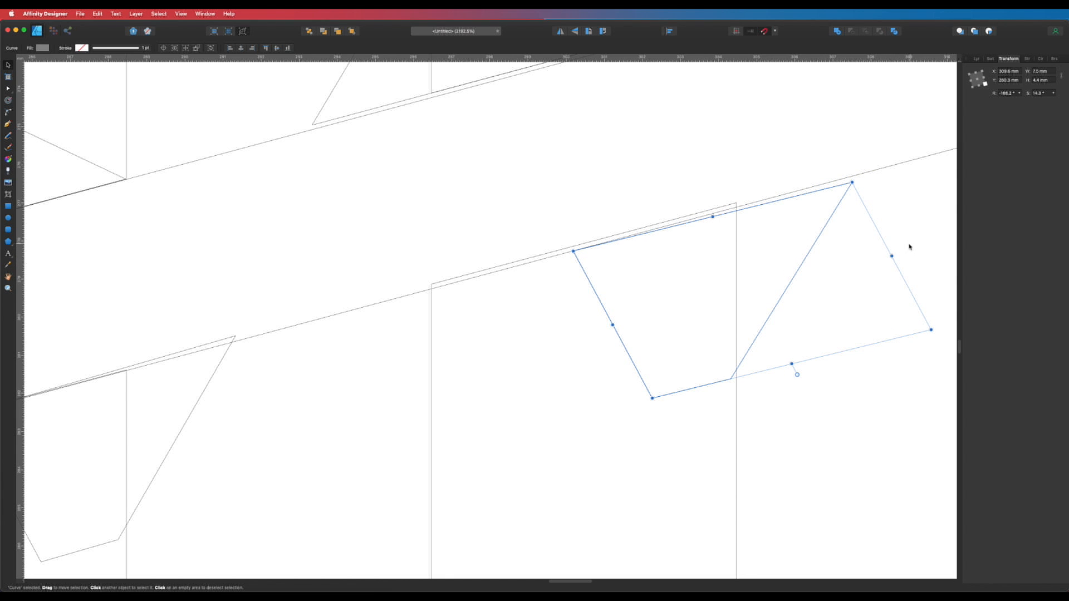
- Rotate the E's lower spur to -165° and extend its left base node to the upper left corner of the stem
key(a)
click(571, 273)
key(v)
click(574, 253)
key(a)
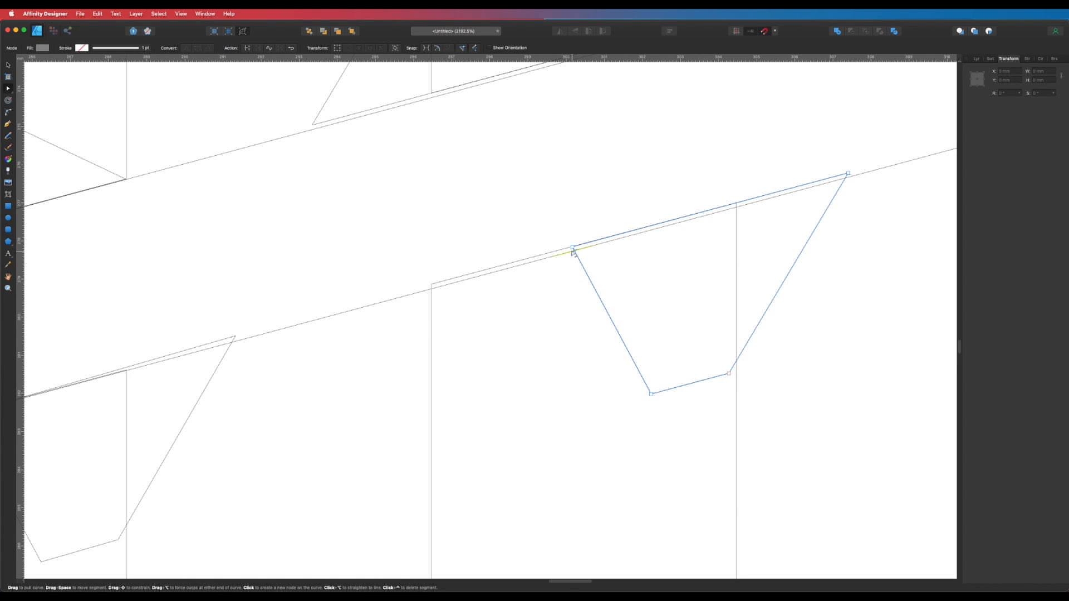
drag(573, 248, 433, 286)
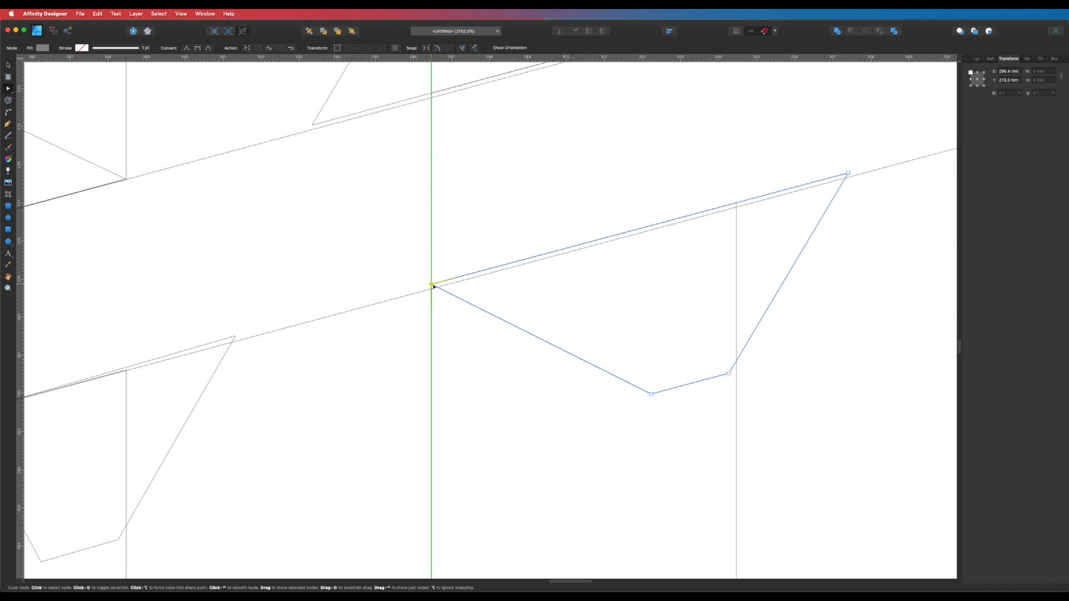
key(super+d)
- Shift the E's lower spur until its bottom corner meets the stem's right edge, then check the joint in the filled view
scroll(633, 258, down, 5)
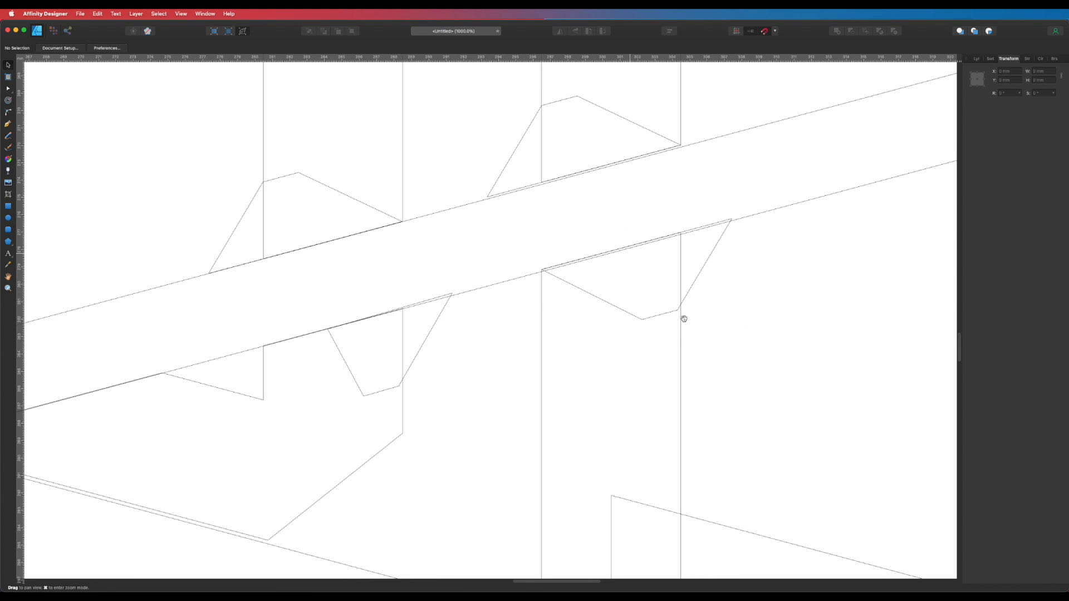
key(v)
scroll(677, 312, up, 5)
click(677, 312)
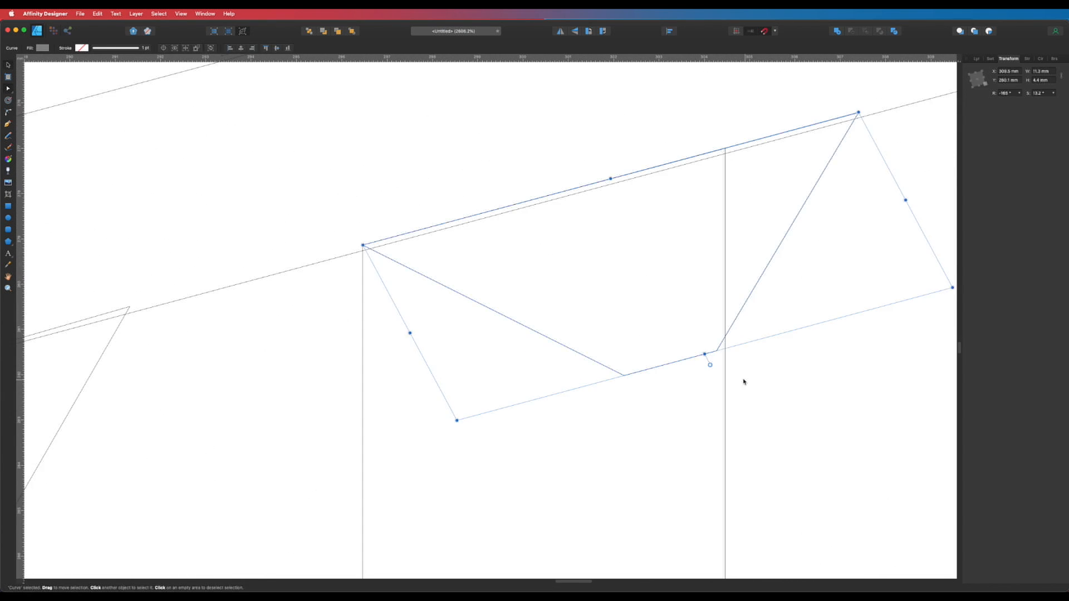
drag(717, 353, 722, 354)
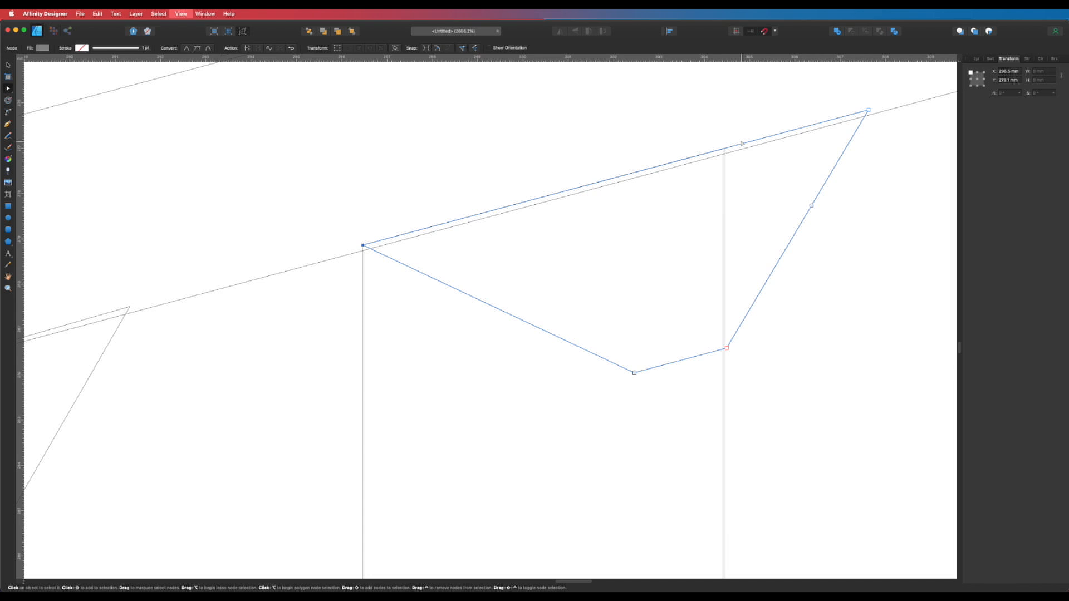
key(super+y)
key(super+space)
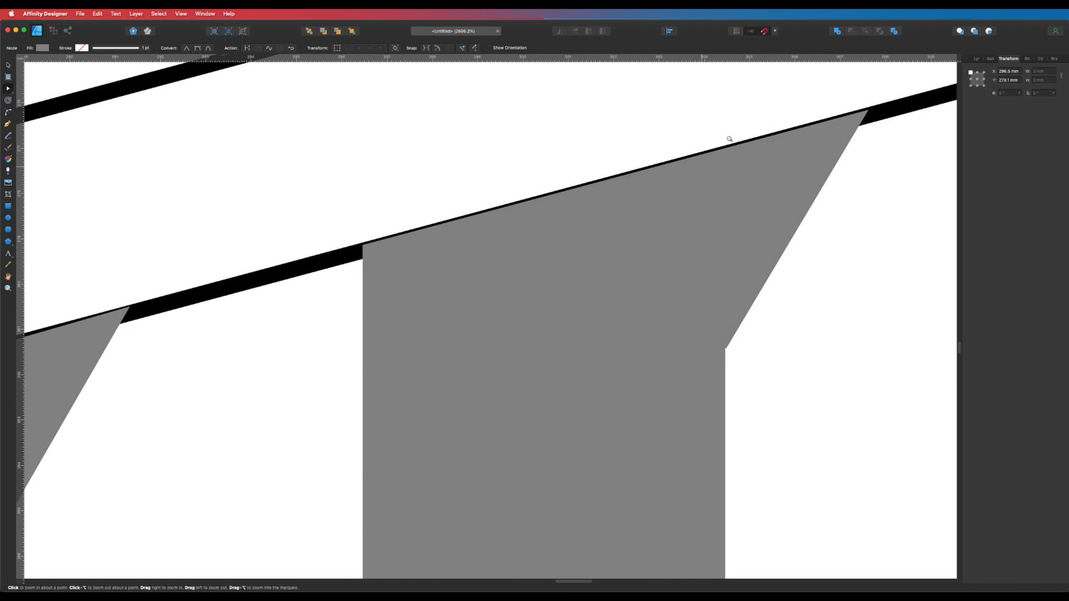
click(738, 359)
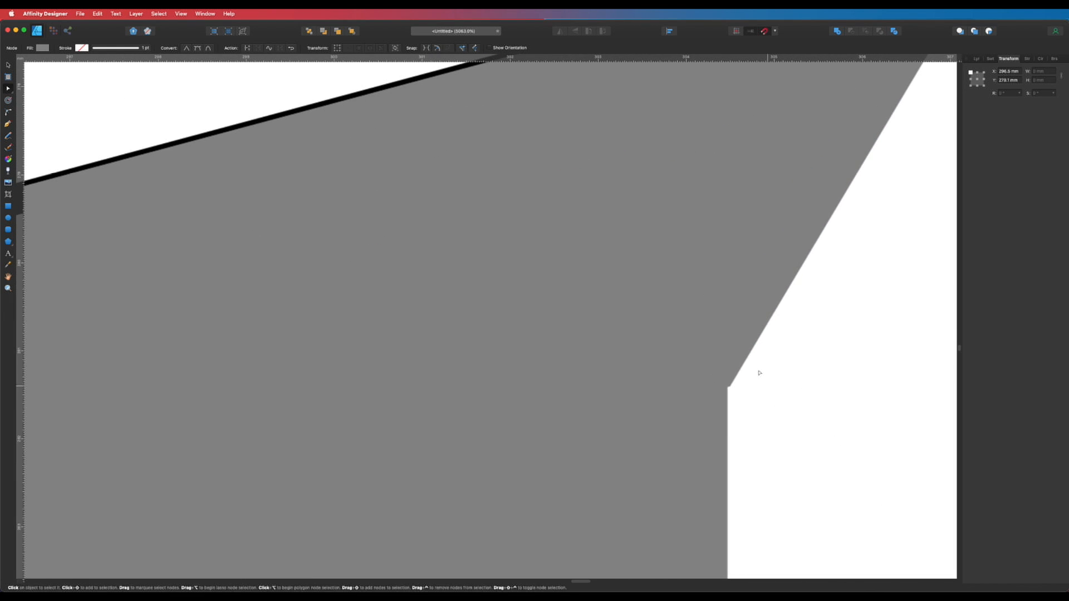
- Fine-tune the E's lower spur so its bottom corner sits exactly on the stem's right edge and its base follows the band
key(Left)
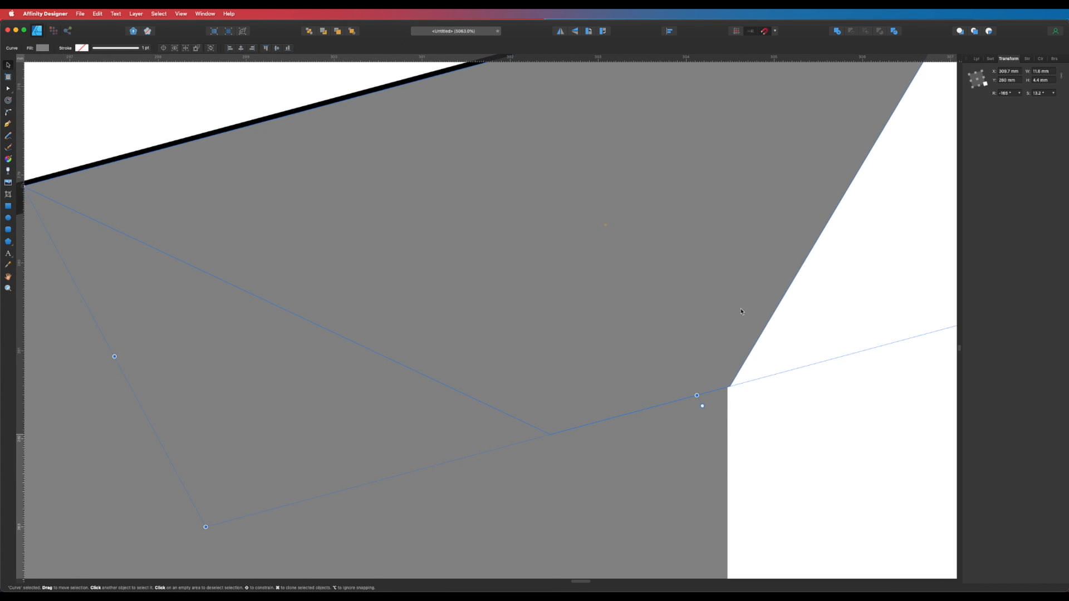
key(super+space)
drag(711, 373, 902, 527)
drag(774, 278, 776, 276)
key(super+space)
scroll(591, 224, down, 5)
- Realign the left base node of the E's lower spur with the upper left corner of the stem
key(a)
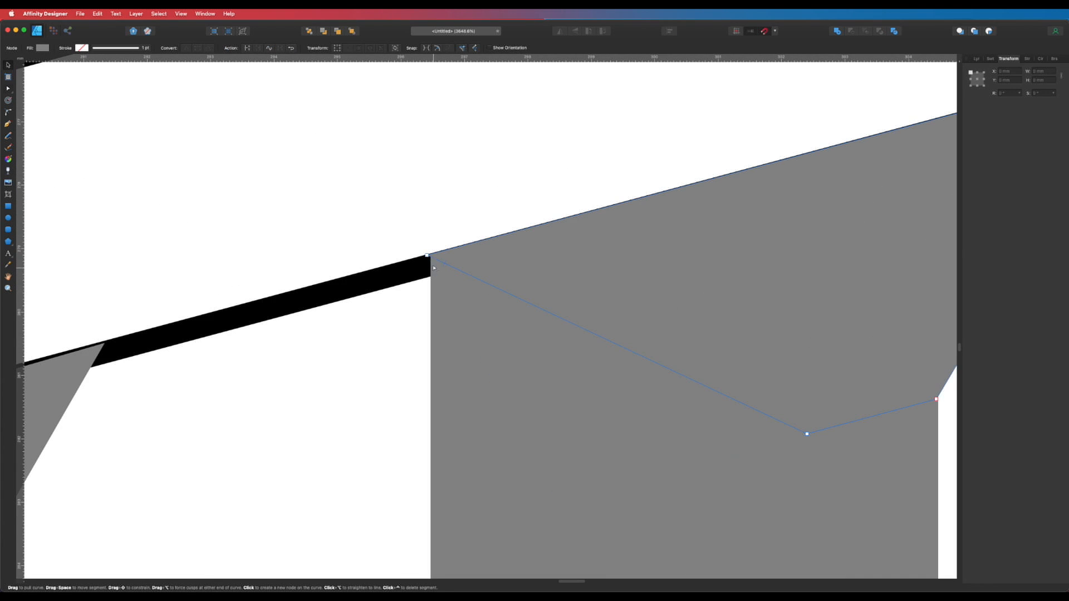
click(434, 257)
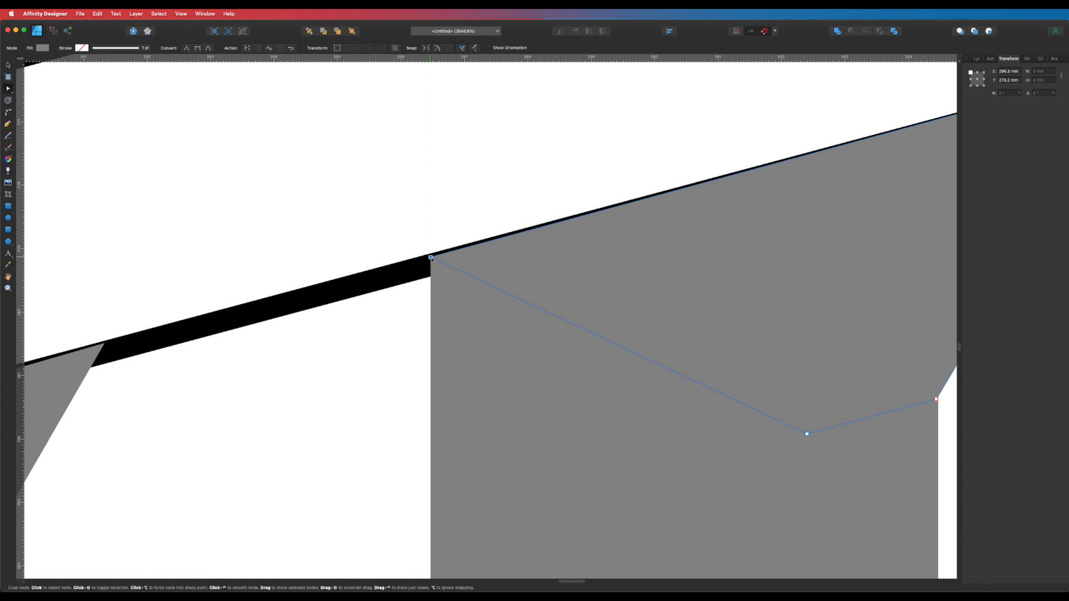
scroll(634, 351, down, 10)
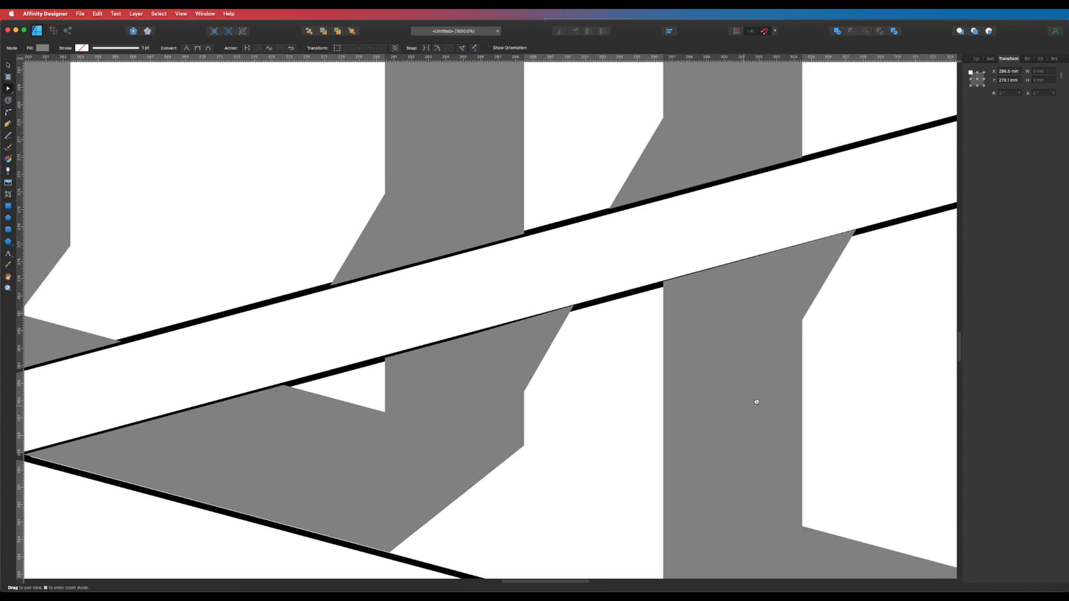
drag(757, 402, 790, 392)
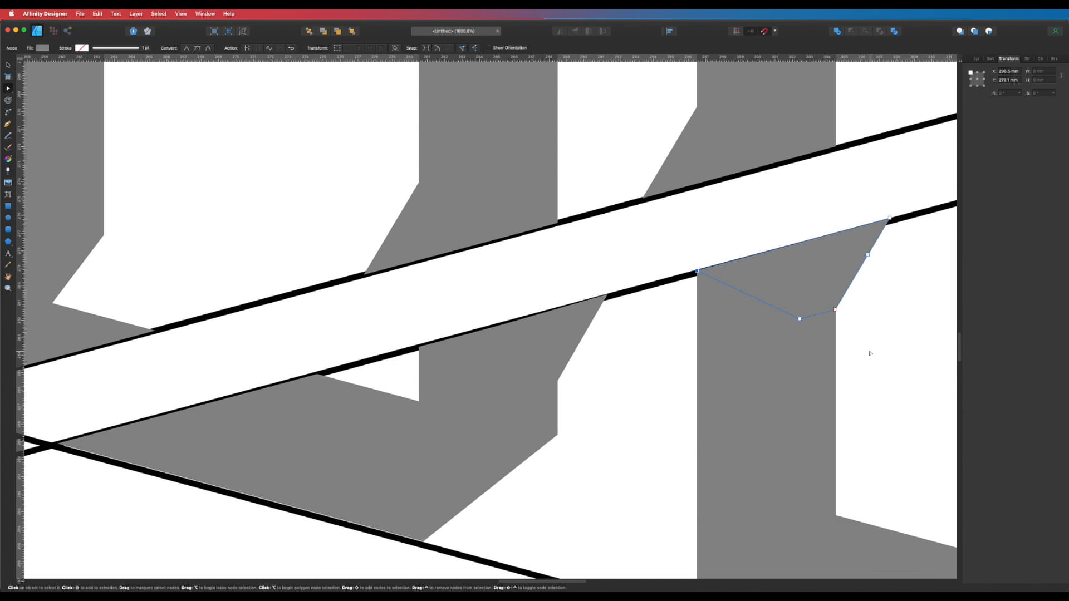
- Place a copy of the E's lower spur below the band on the D's right stem, aligning its bottom corner with the stem's right edge
key(v)
drag(562, 351, 583, 326)
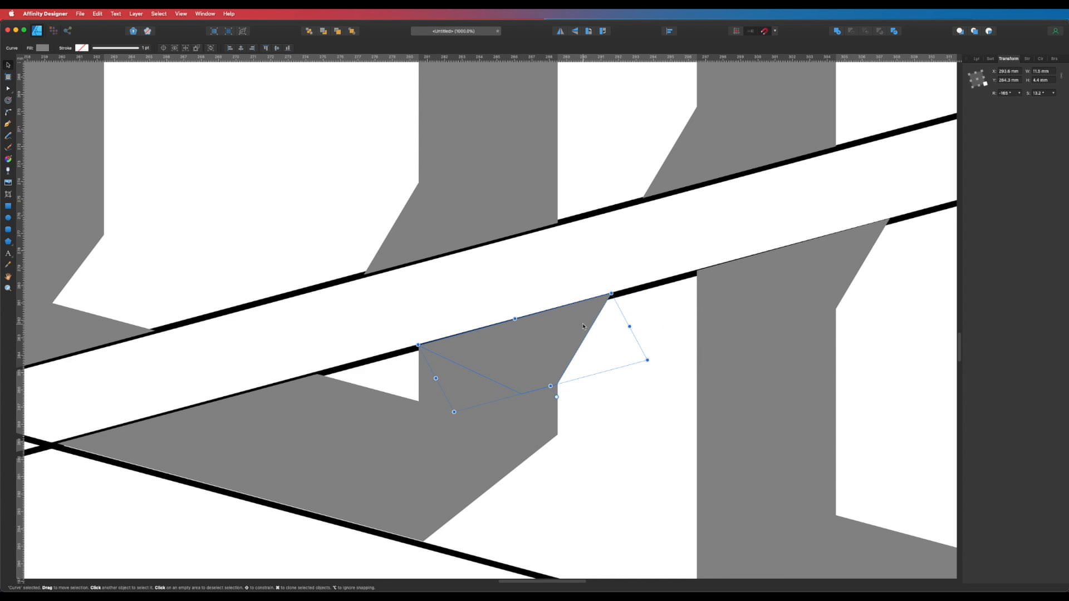
key(super+y)
scroll(544, 377, up, 10)
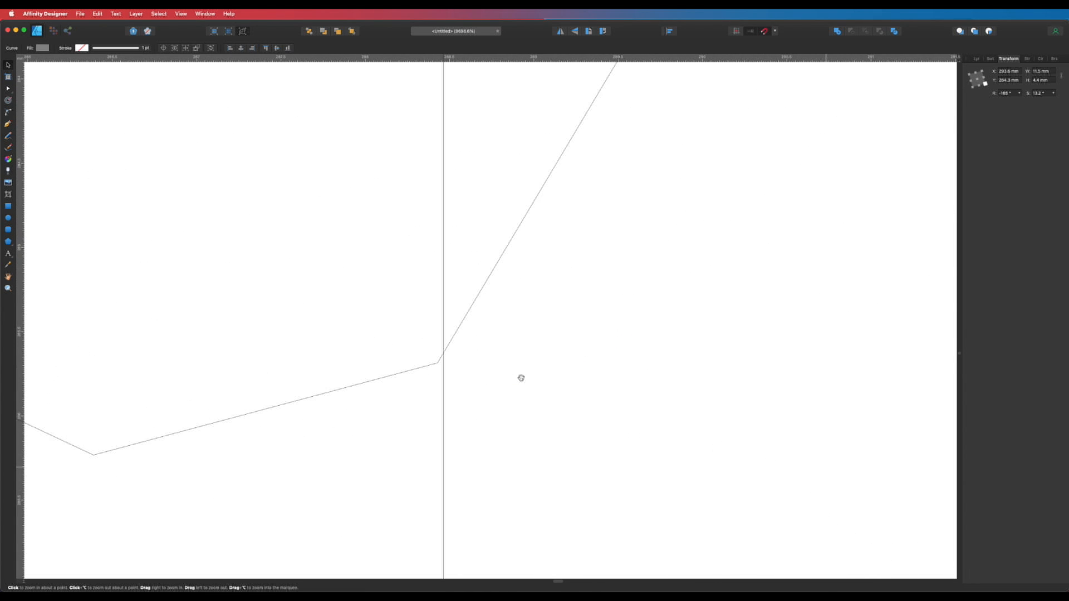
drag(454, 338, 460, 337)
drag(503, 77, 532, 334)
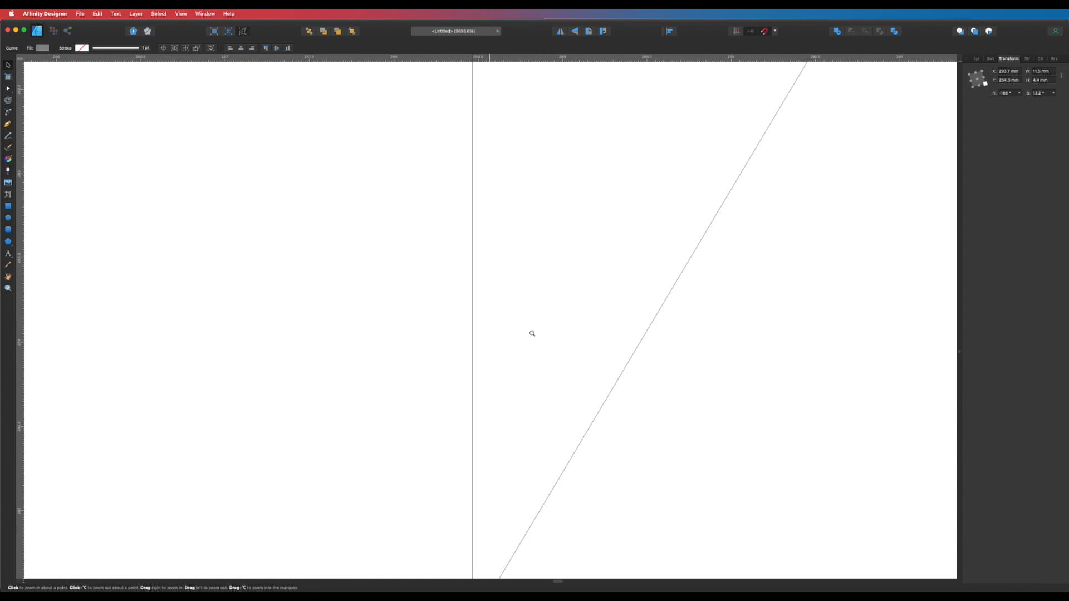
- Lower the copied spur on the D's stem until its pointed tip meets the edge of the diagonal band
scroll(565, 329, down, 5)
drag(578, 288, 566, 372)
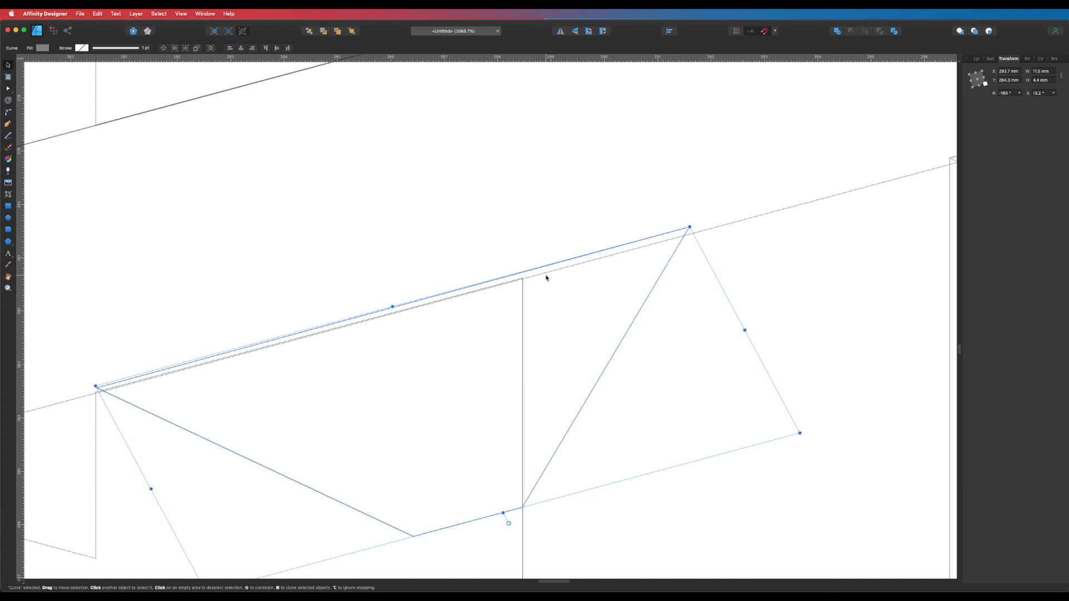
drag(549, 270, 550, 275)
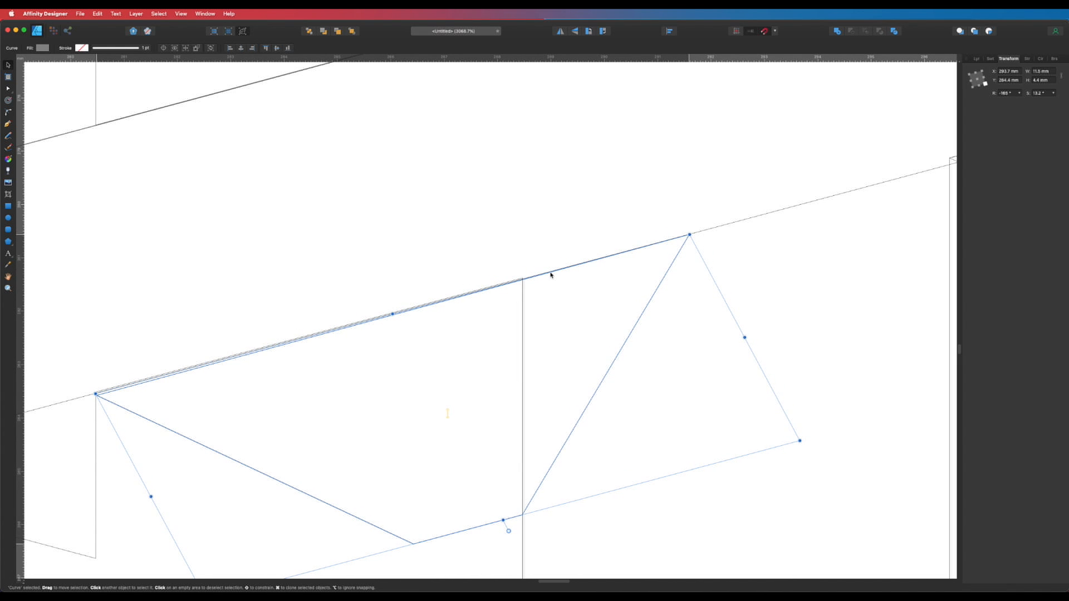
- Realign the upper left node of the copied spur on the D's right stem with the stem's upper left corner along the band
drag(384, 364, 520, 272)
key(super+d)
key(a)
click(238, 306)
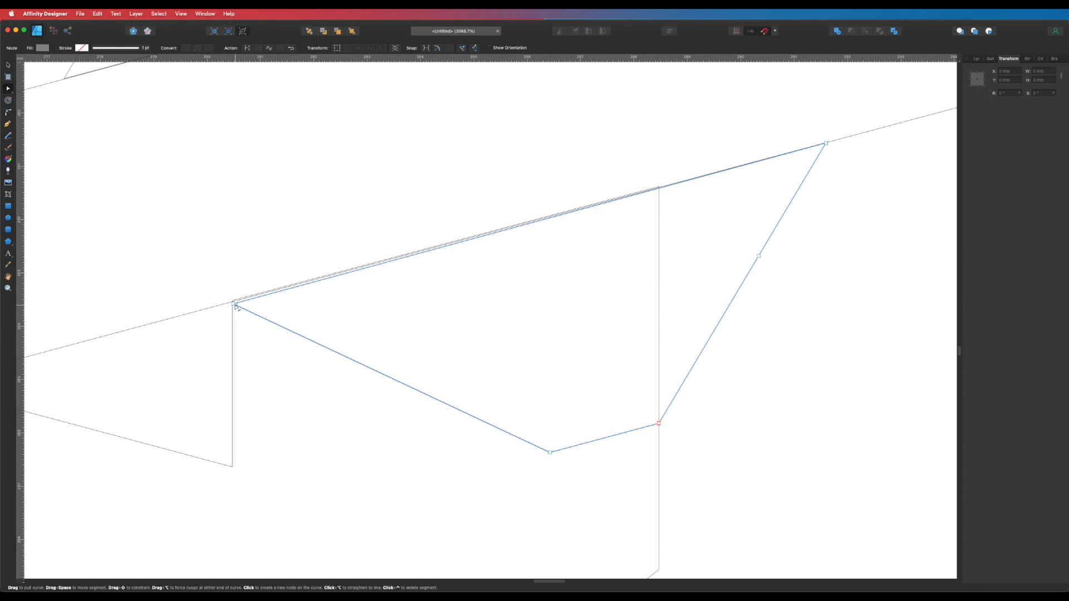
mouse_move(233, 304)
mouse_down()
mouse_move(229, 289)
mouse_move(232, 301)
mouse_up()
click(660, 208)
drag(659, 187, 659, 198)
click(811, 417)
key(super+y)
- Merge all the pieces of the letter E into a single shape with the Add operation
alt+super+click(751, 296)
alt+super+click(752, 296)
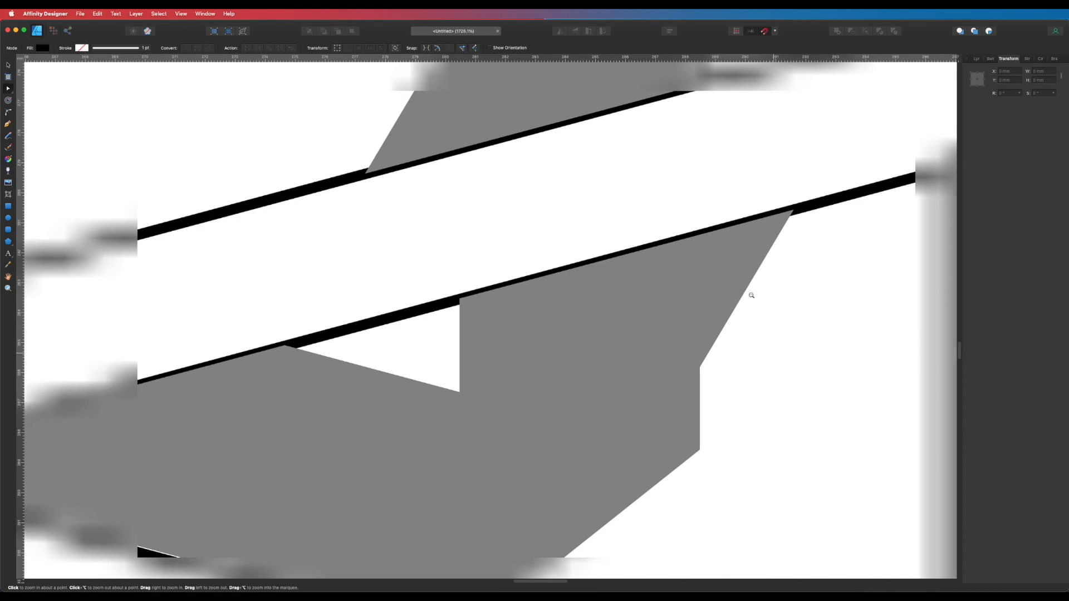
alt+super+click(751, 296)
alt+super+click(751, 296)
alt+super+click(752, 296)
alt+super+click(752, 296)
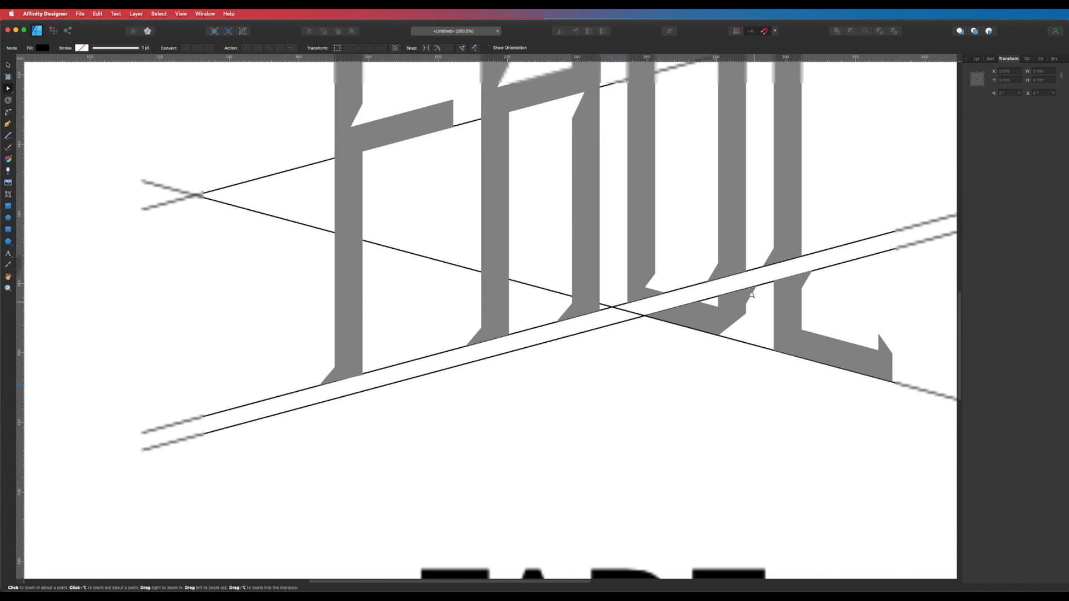
alt+super+click(752, 296)
alt+super+click(751, 295)
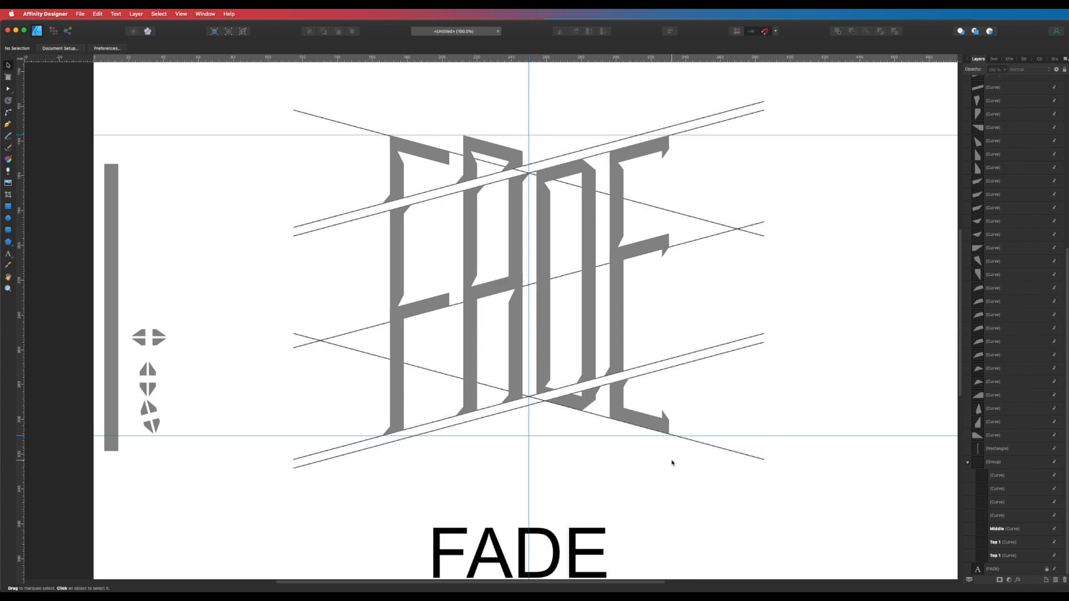
alt+super+click(676, 336)
drag(634, 284, 754, 366)
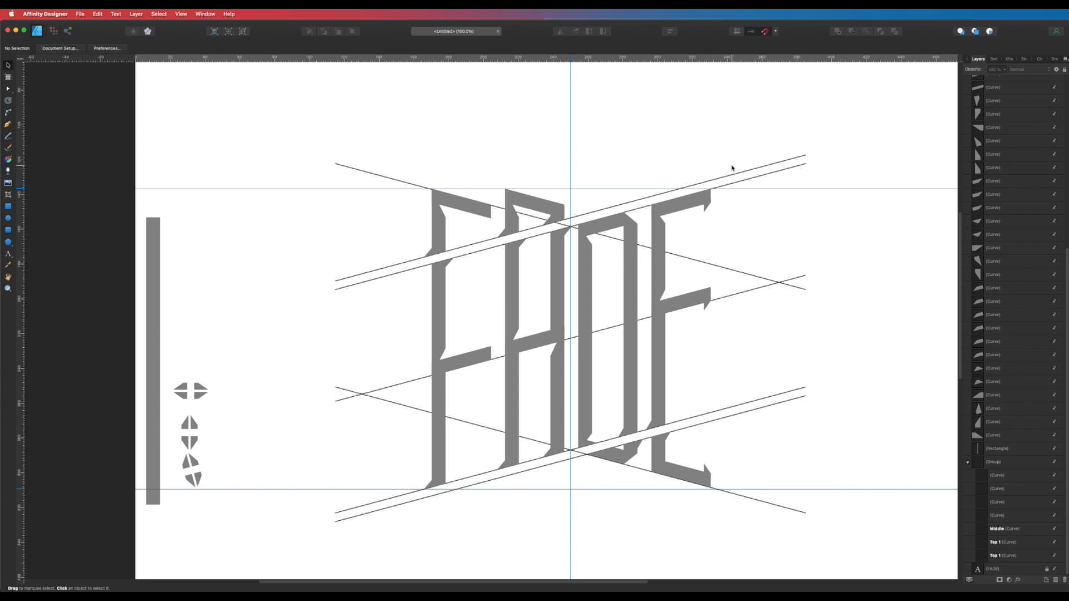
drag(740, 146, 665, 322)
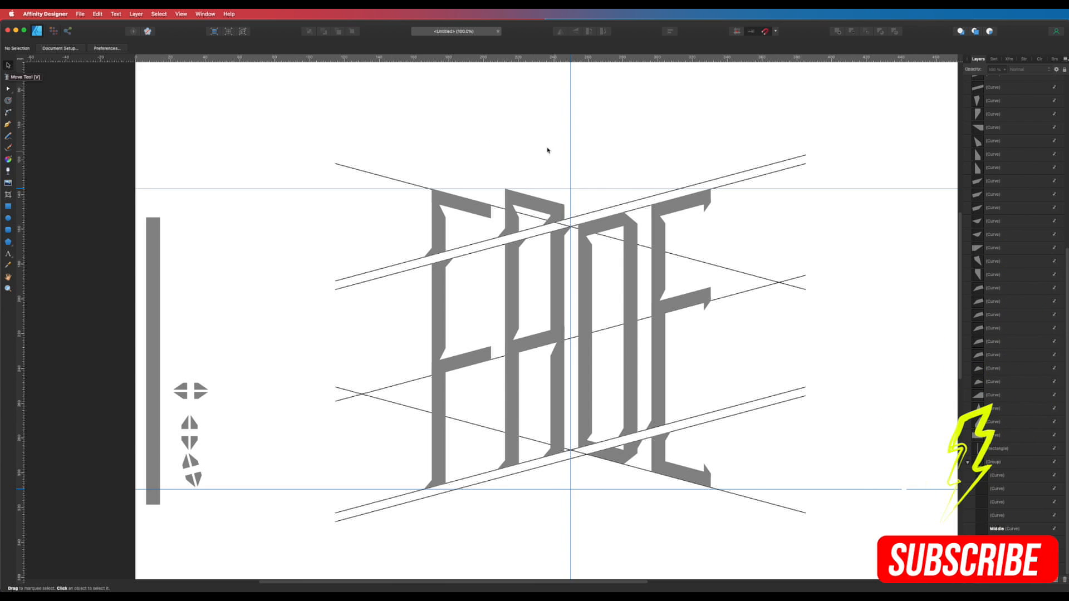
drag(748, 147, 636, 526)
drag(663, 386, 725, 350)
key(super+z)
click(838, 32)
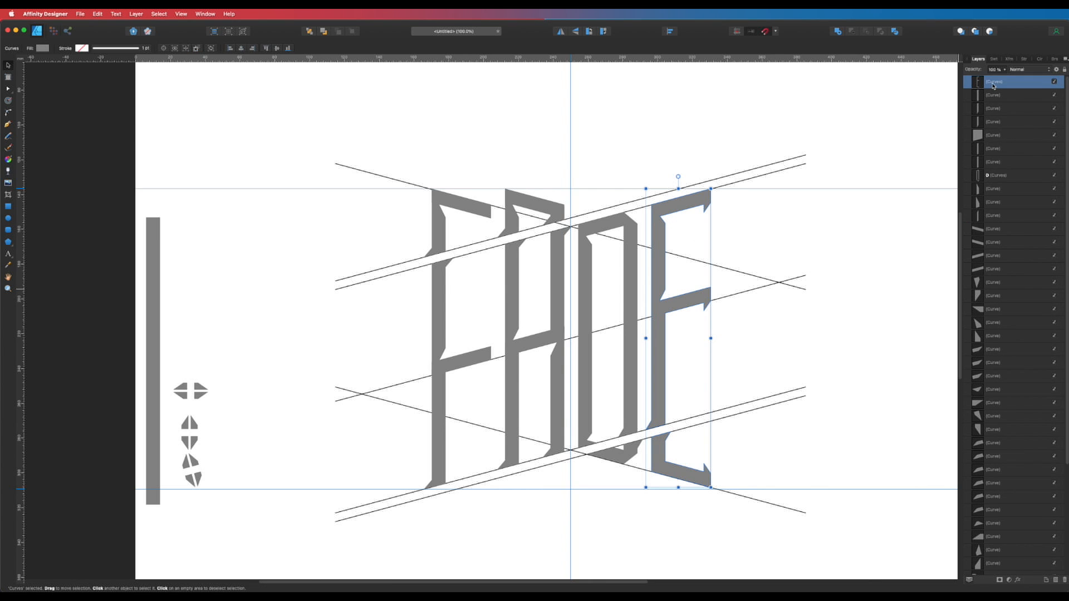
- Rename the merged shape's layer as E
double_click(992, 82)
text(E)
key(Return)
- Merge the D outline with its lower spur pieces using the Add operation and name the resulting layer D
click(994, 175)
drag(576, 196, 634, 466)
key(a)
key(v)
drag(575, 196, 646, 501)
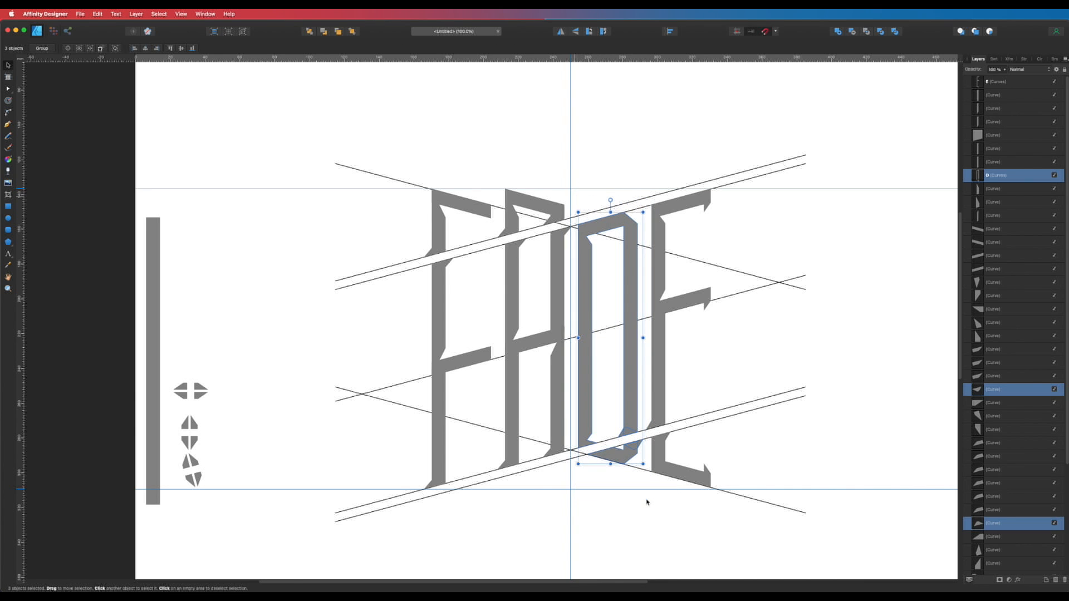
click(838, 31)
double_click(993, 177)
text(D)
key(Return)
- Merge all the pieces of the letter A with the Add operation and name the resulting layer A
drag(486, 163, 578, 514)
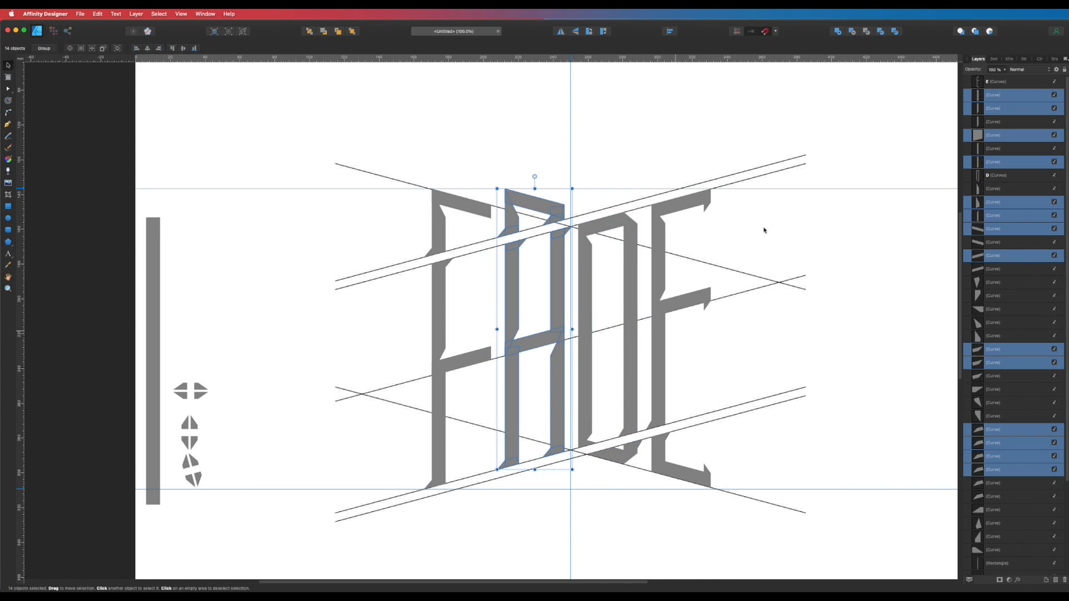
click(838, 32)
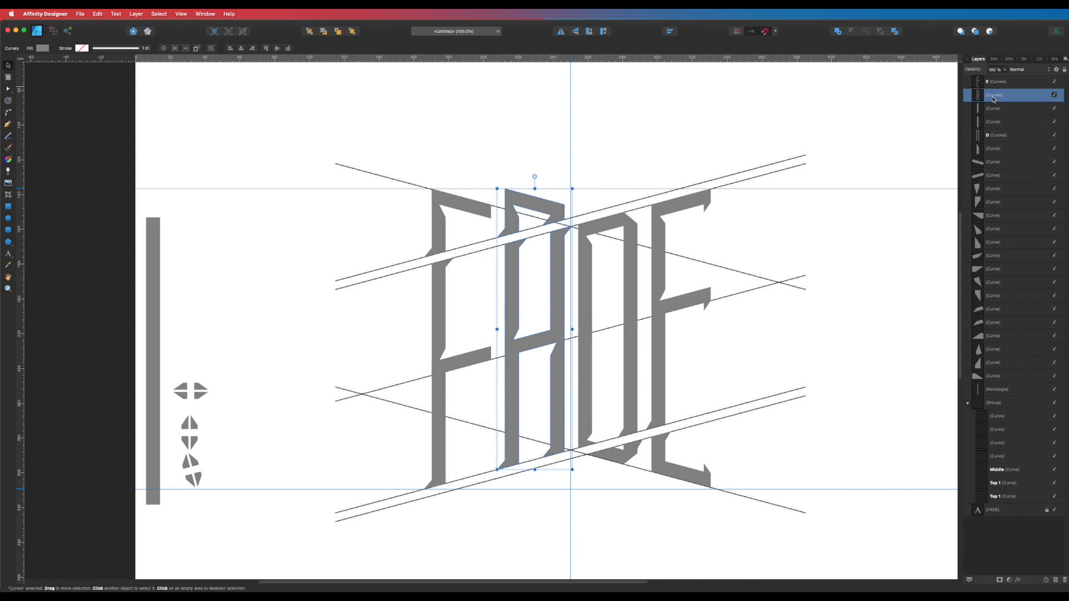
double_click(994, 95)
text(A)
key(Return)
- Merge all the pieces of the letter F into a single shape with the Add operation
drag(396, 144, 511, 519)
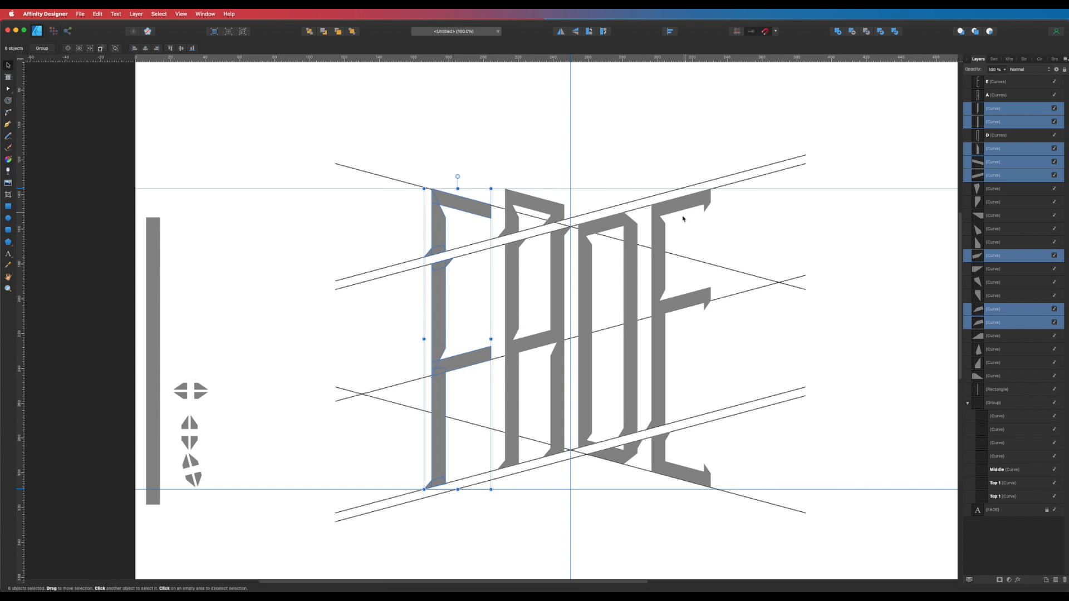
click(839, 34)
click(851, 322)
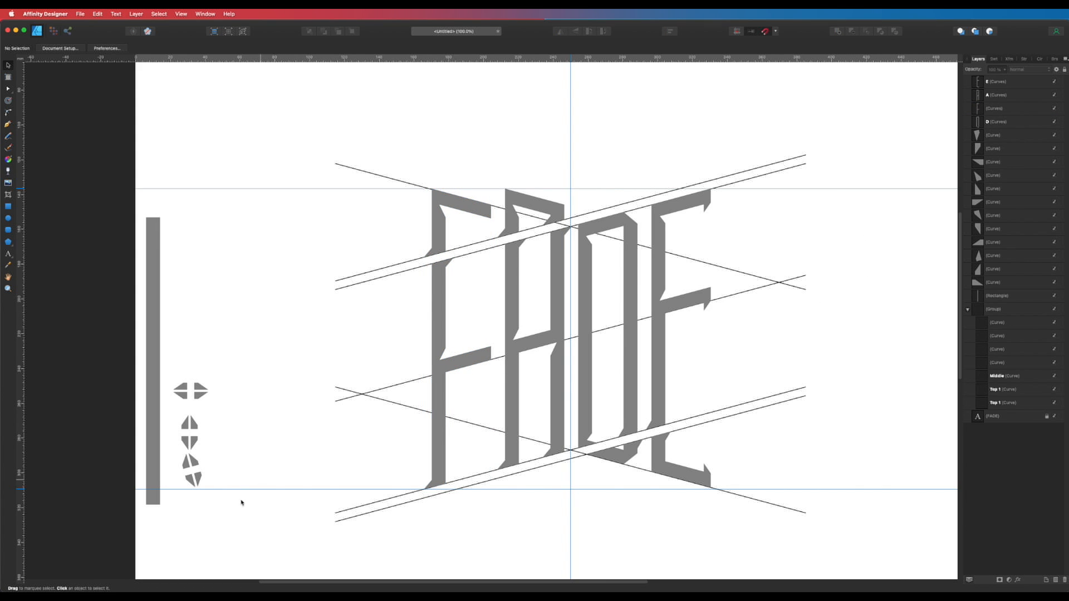
- Try to pull the upper right corner node of the E's middle arm inward, then undo the move
scroll(283, 457, down, 3)
scroll(283, 457, left, 2)
key(a)
click(722, 262)
scroll(722, 262, up, 3)
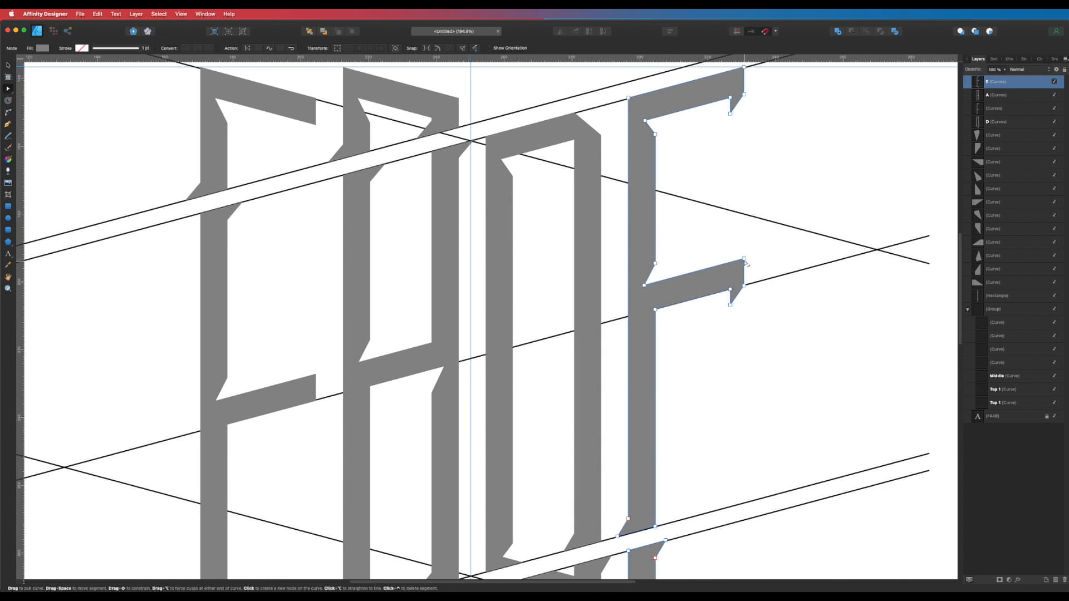
drag(744, 259, 719, 269)
key(super+z)
click(790, 266)
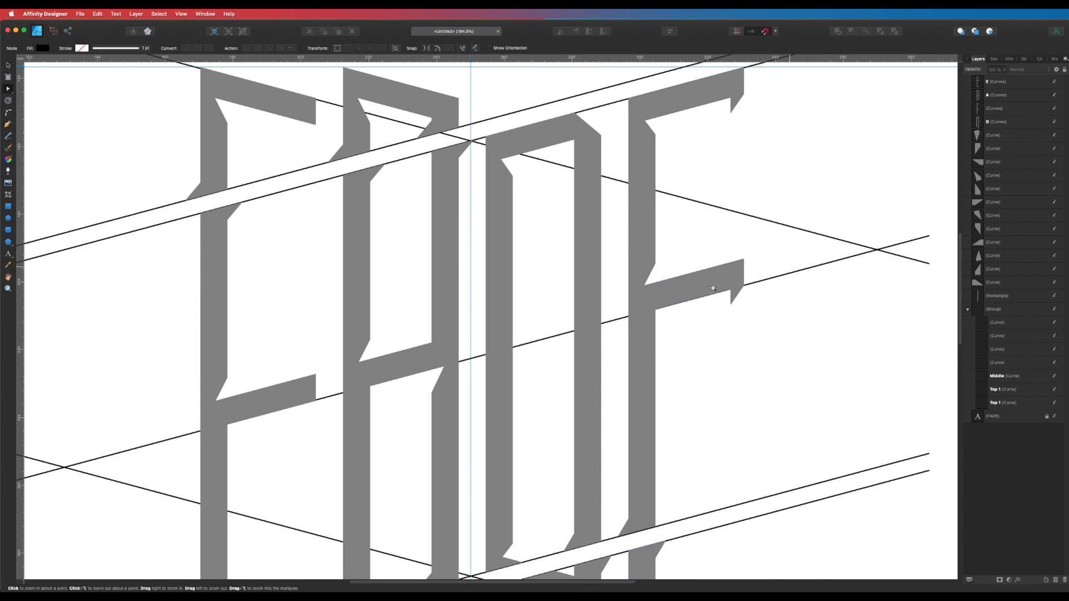
key(super+1)
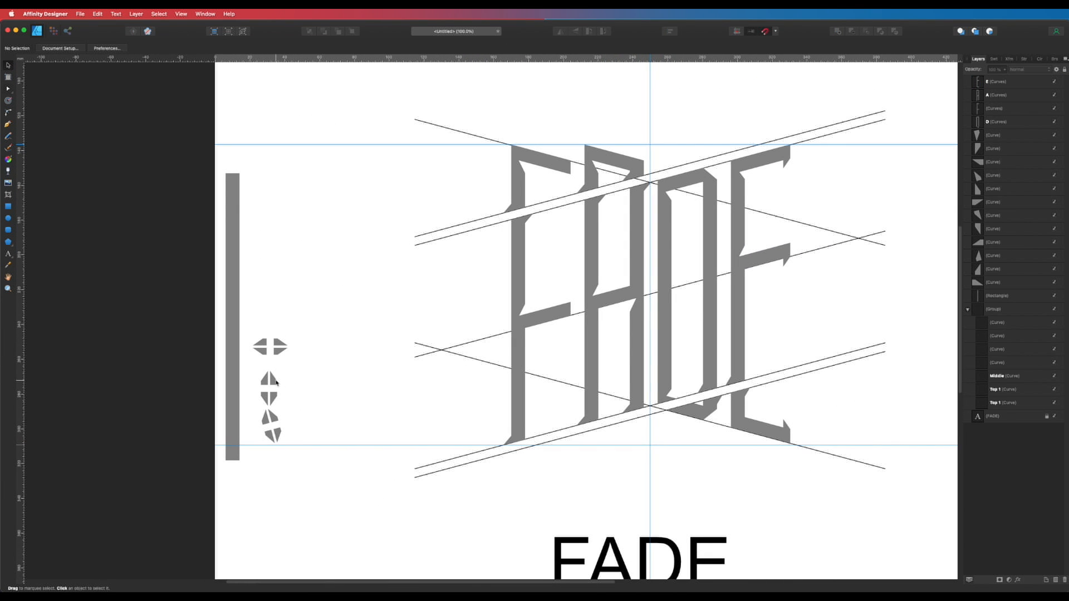
- Bring a pointed spur piece from the spare shapes beside the lettering to the end of the F's middle arm
click(272, 403)
click(289, 401)
drag(272, 400, 618, 244)
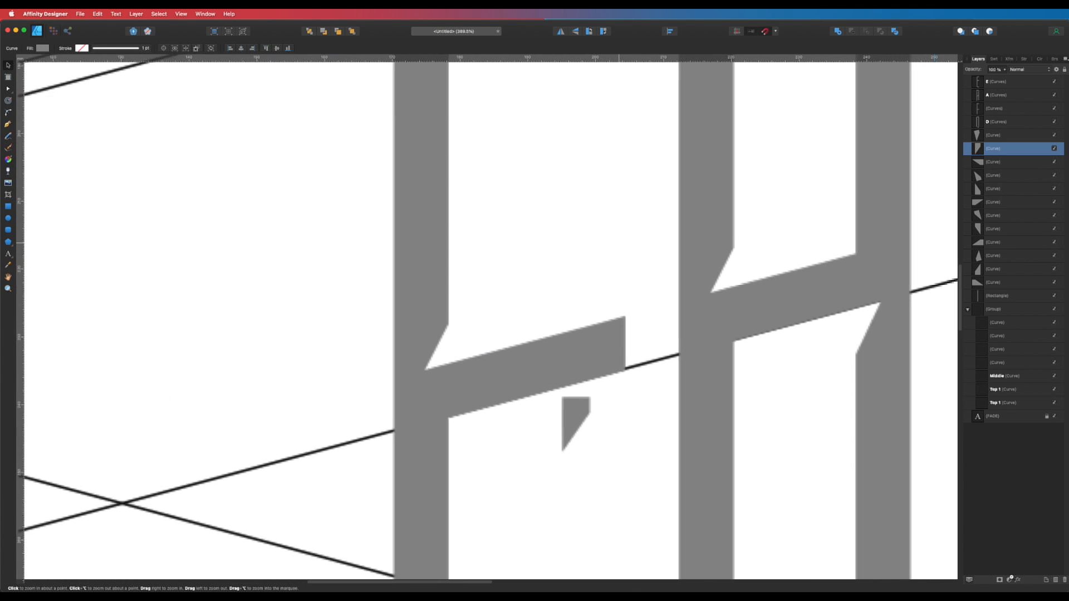
click(651, 427)
drag(591, 415, 635, 389)
click(571, 416)
drag(570, 417, 609, 451)
- Align the spur in outline view so its right edge matches the arm's end and its lower right corner meets the arm's corner
key(super+y)
scroll(651, 453, up, 3)
drag(639, 448, 639, 458)
click(724, 445)
click(661, 429)
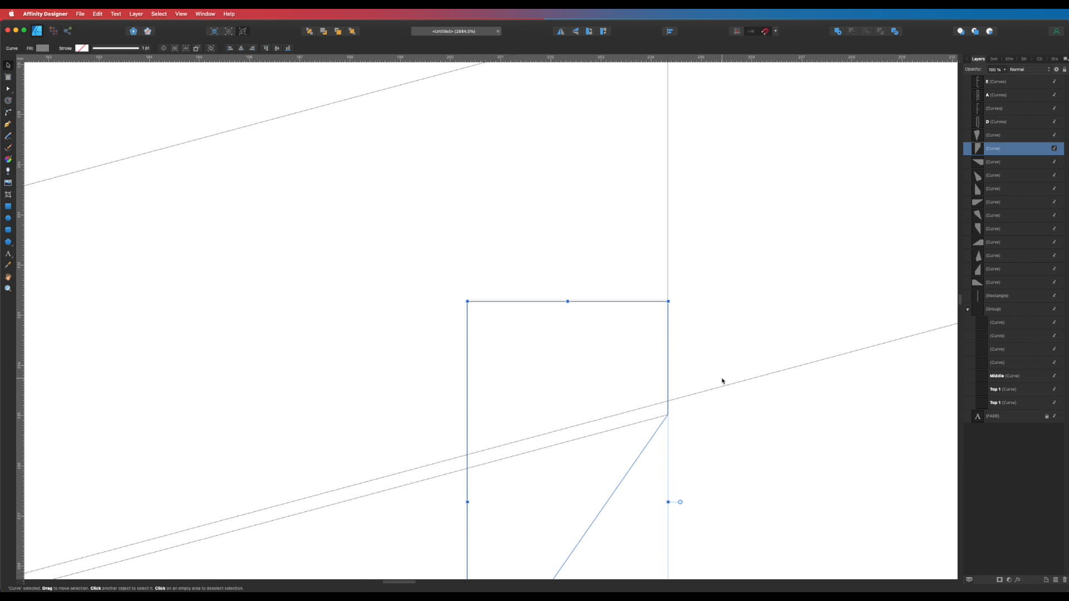
key(super+y)
key(a)
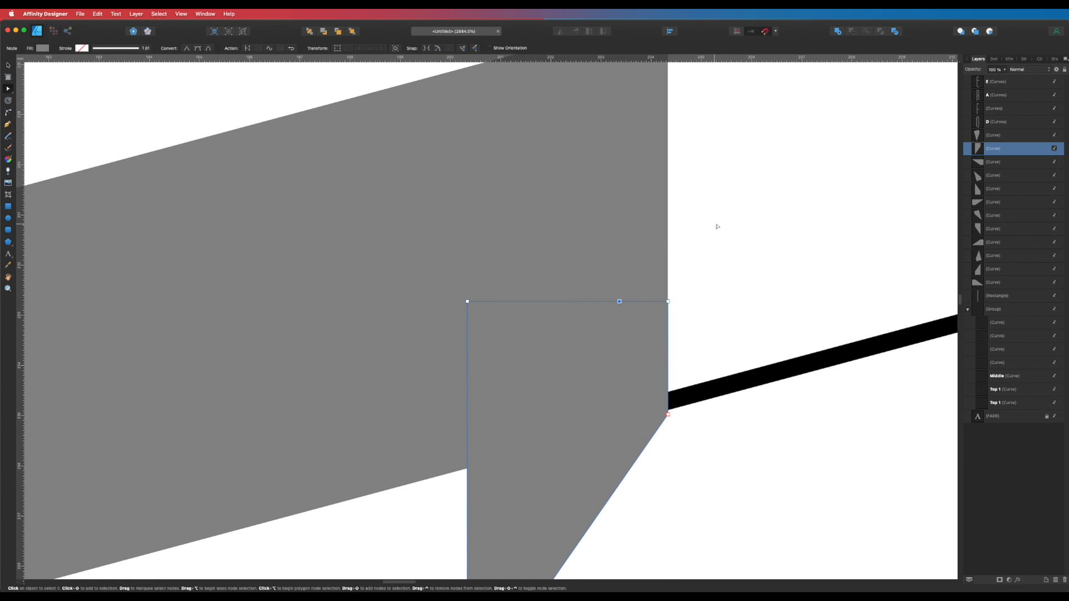
click(716, 227)
click(637, 260)
click(716, 262)
key(v)
click(546, 492)
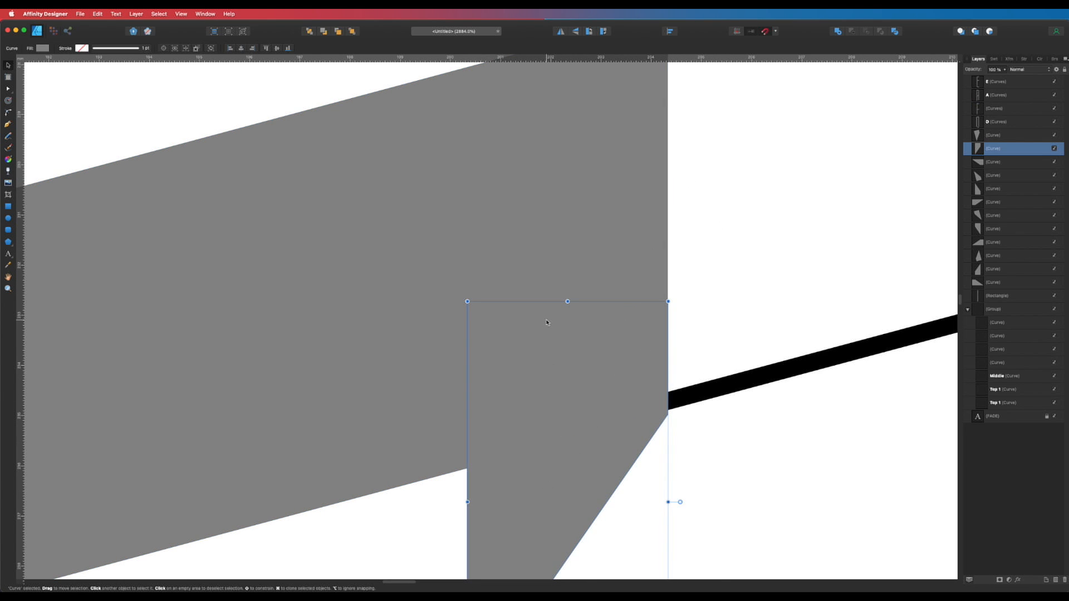
shift+click(546, 323)
key(super+z)
scroll(646, 283, down, 10)
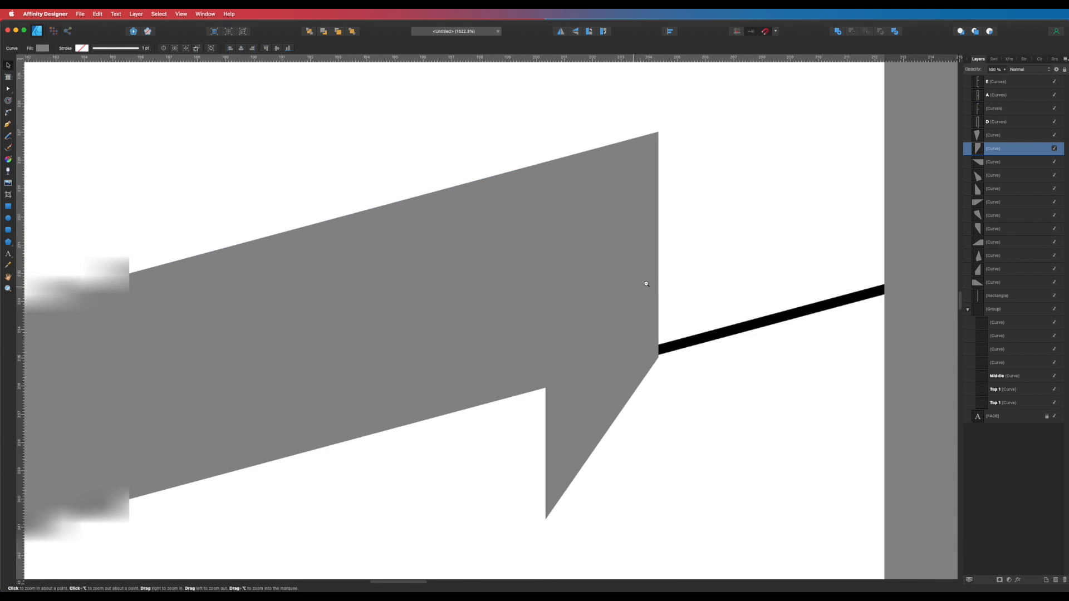
- Merge the pointed spur on the middle arm with the rest of the F using the Add operation
alt+super+click(646, 282)
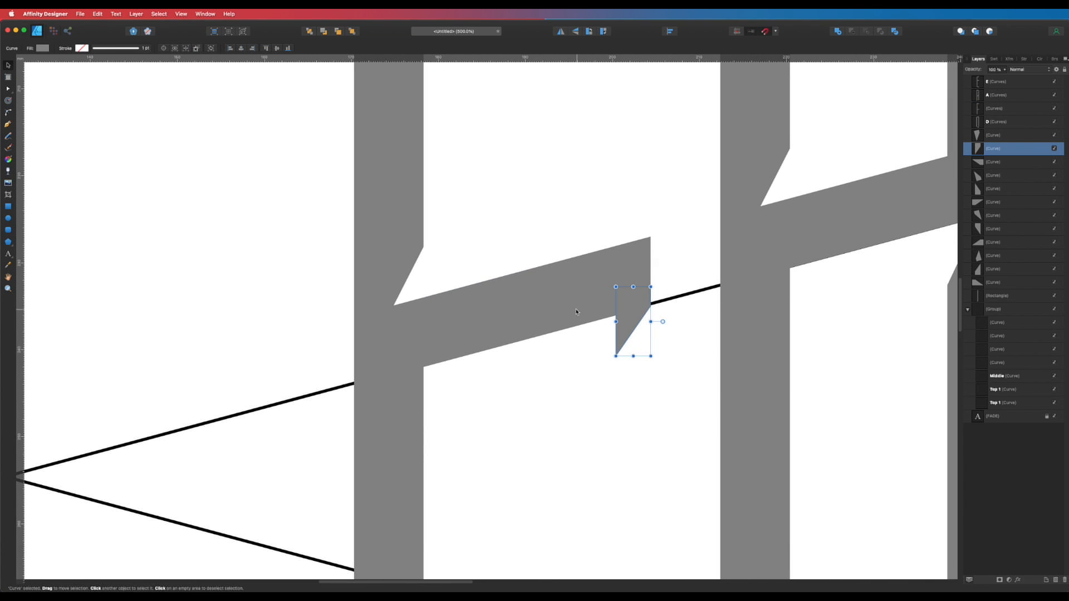
shift+click(622, 272)
click(838, 31)
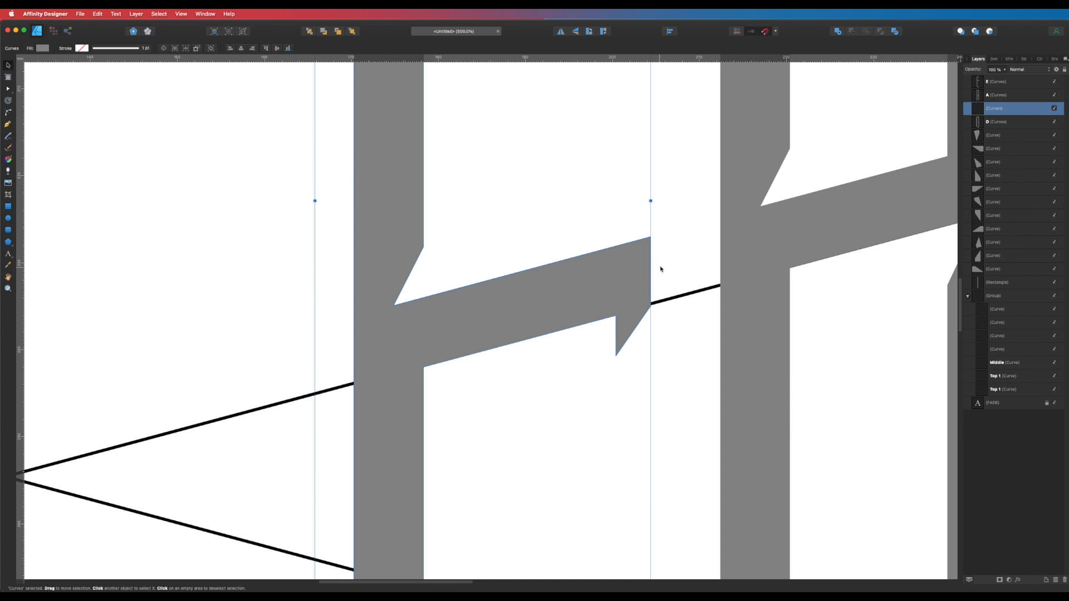
scroll(661, 269, down, 15)
drag(757, 345, 636, 367)
click(785, 312)
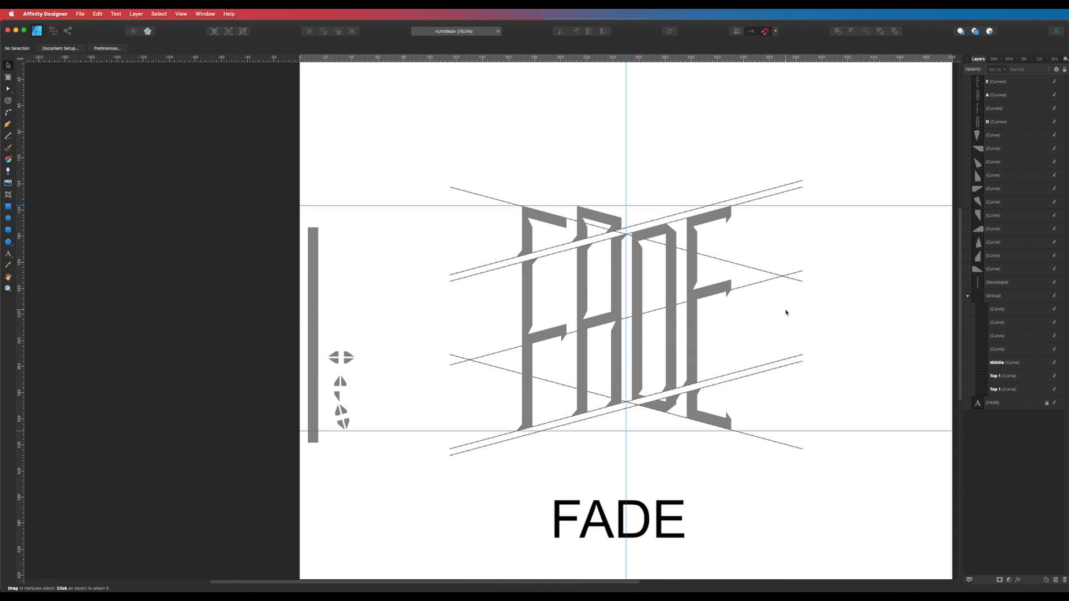
- Test that the E, D and A each move as one piece, undoing every move
key(a)
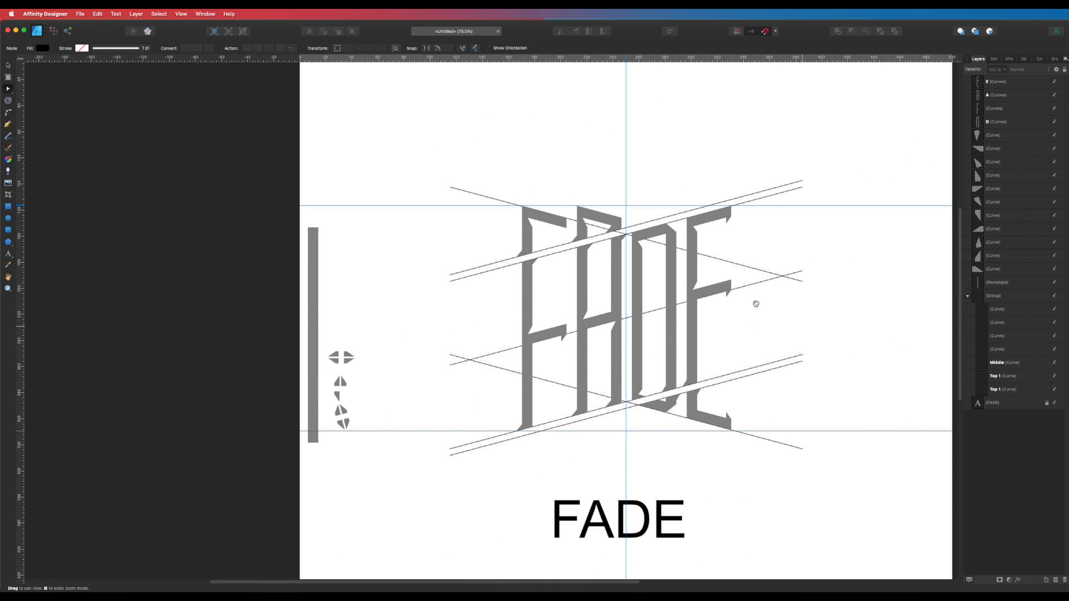
key(v)
drag(705, 293, 757, 248)
key(super+z)
drag(671, 280, 685, 234)
key(super+z)
drag(616, 272, 628, 230)
key(super+z)
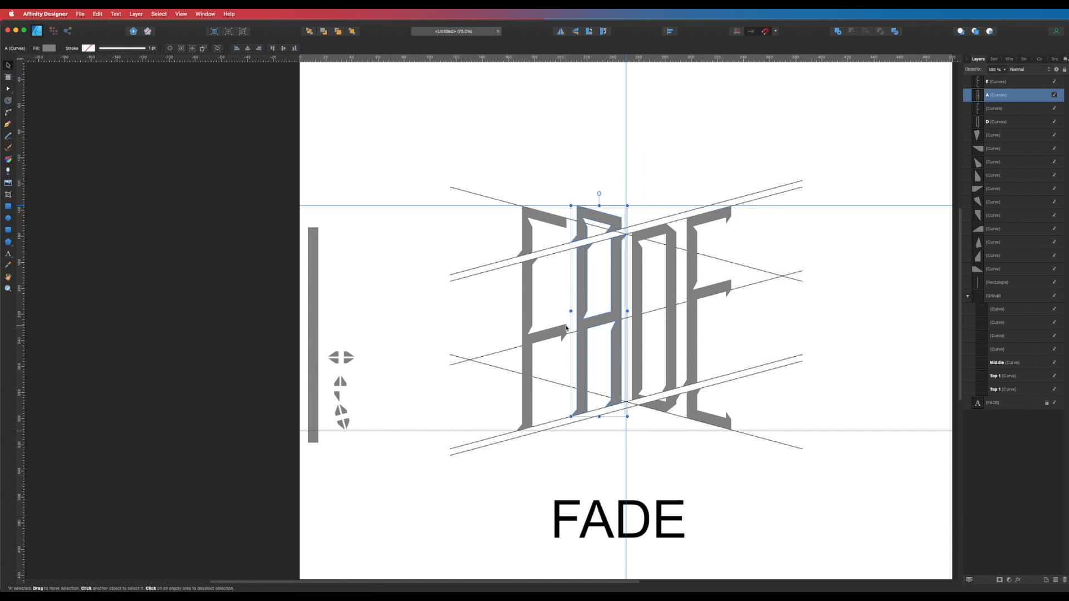
- Rename the merged F shape's layer as F and order the letter layers from top down as F, A, D, E
click(1005, 106)
double_click(991, 110)
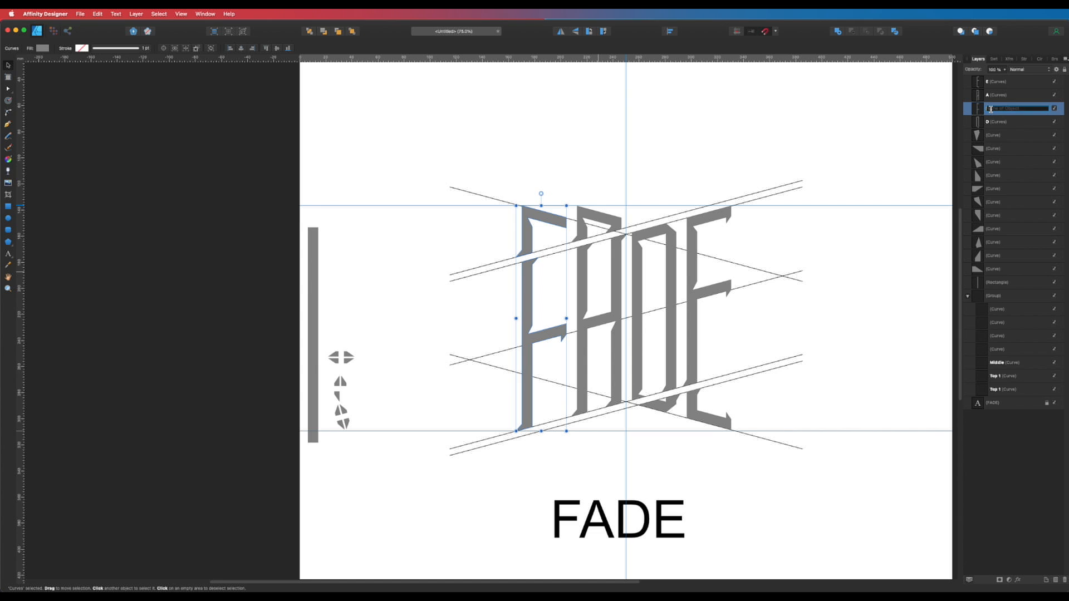
text(F)
key(Return)
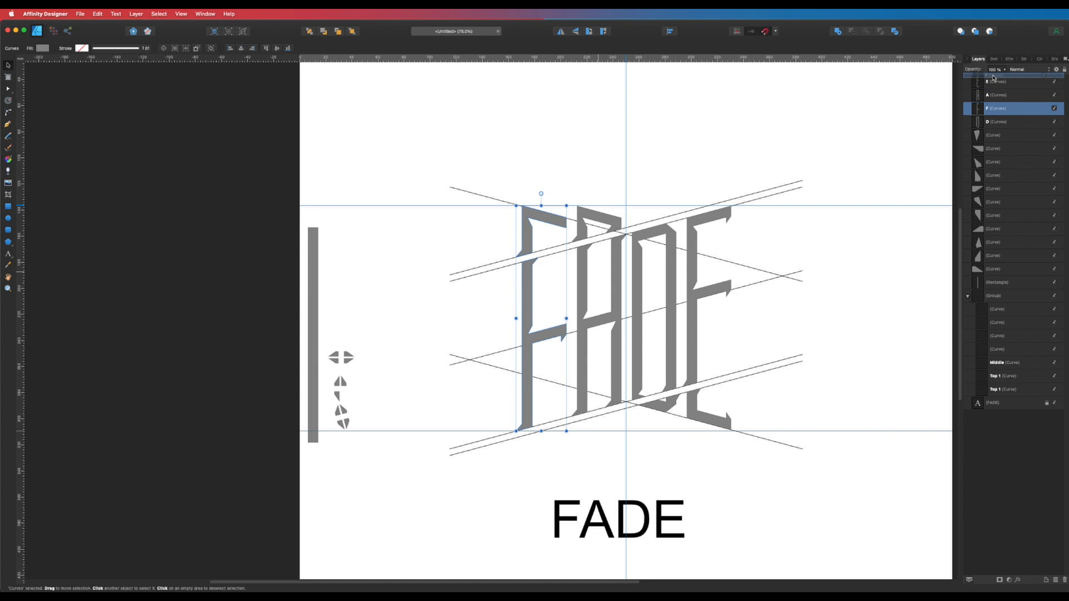
mouse_move(980, 109)
mouse_down()
mouse_move(979, 78)
mouse_move(977, 122)
mouse_move(980, 106)
mouse_up()
click(803, 159)
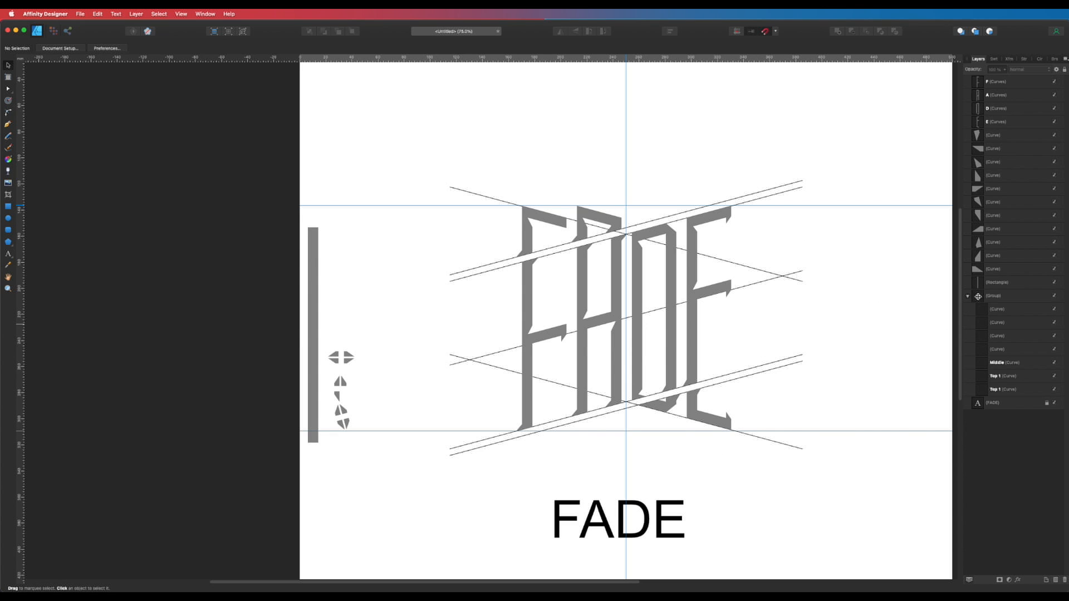
- Copy the upper line of the top diagonal band, Top 1, out of the guide group to the top of the layer stack
click(995, 377)
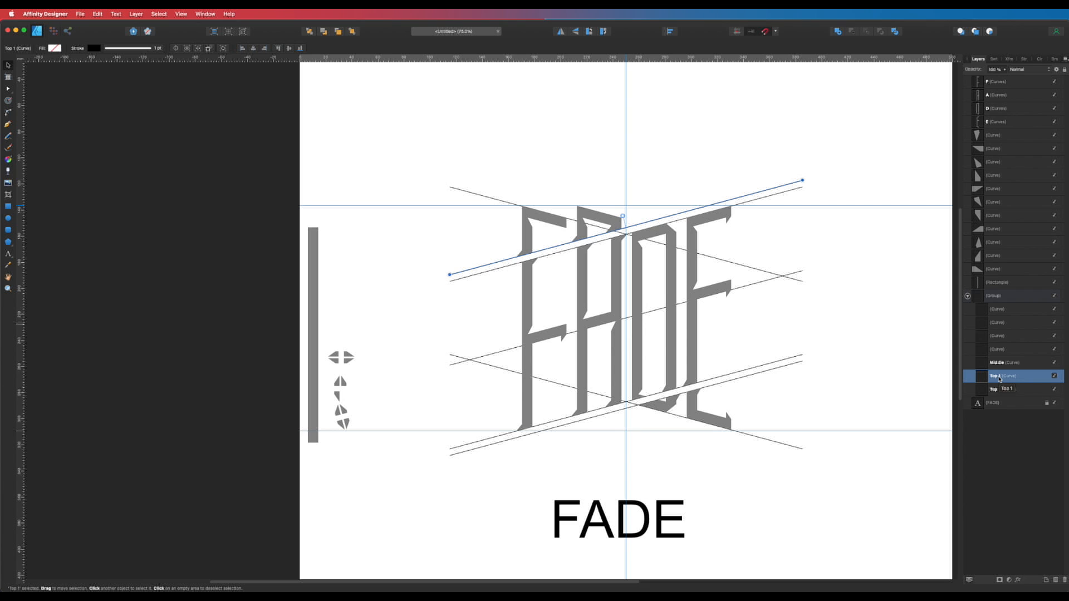
click(1002, 454)
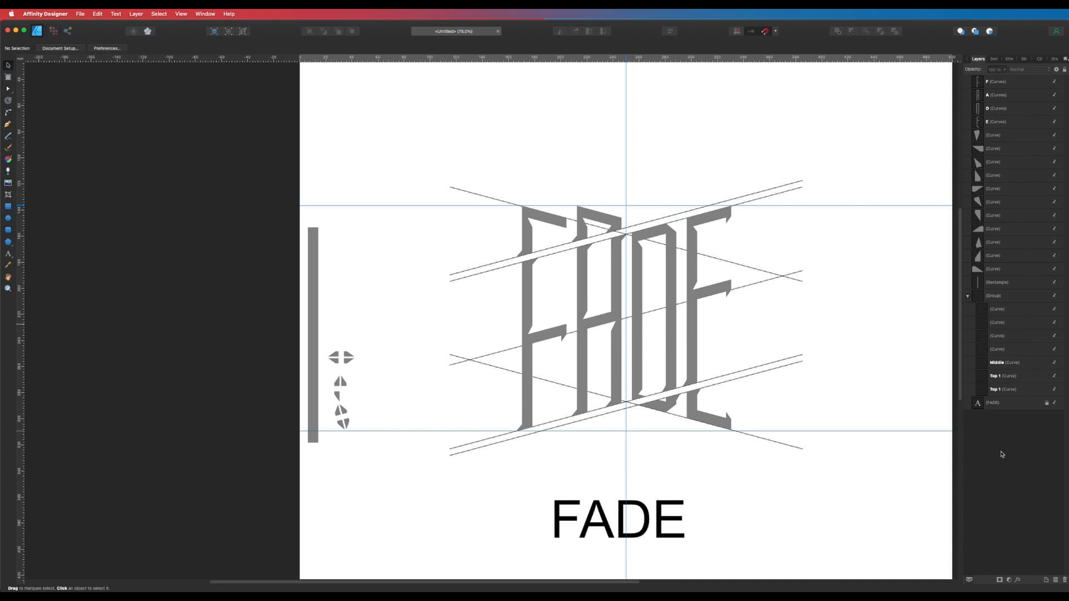
key(super+v)
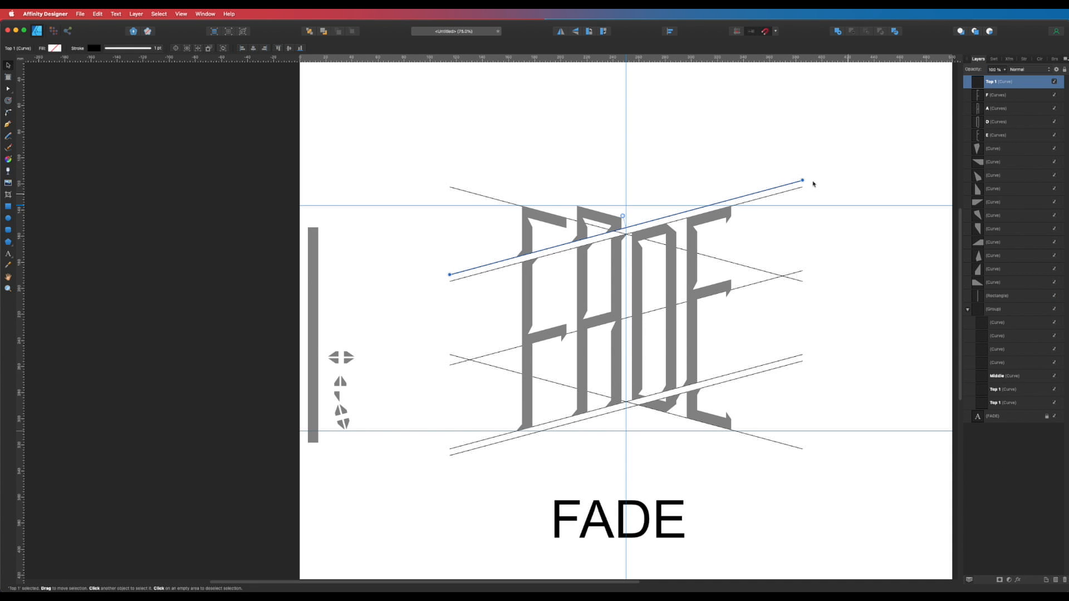
- Copy the lower line of the bottom diagonal band out of the guide group to just beneath Top 1 in the layer stack
click(741, 235)
click(714, 387)
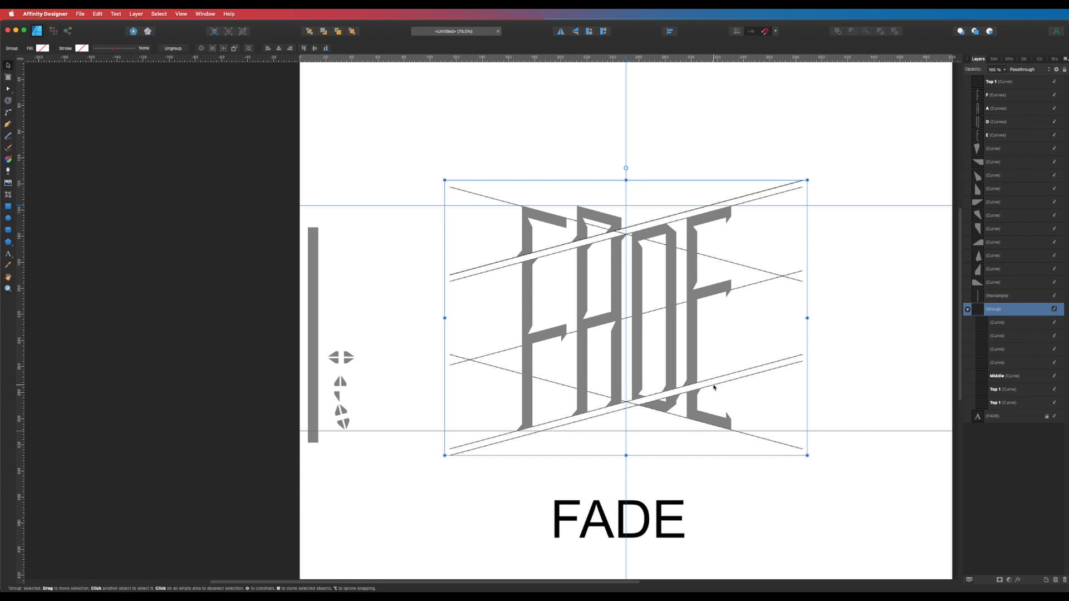
click(1001, 363)
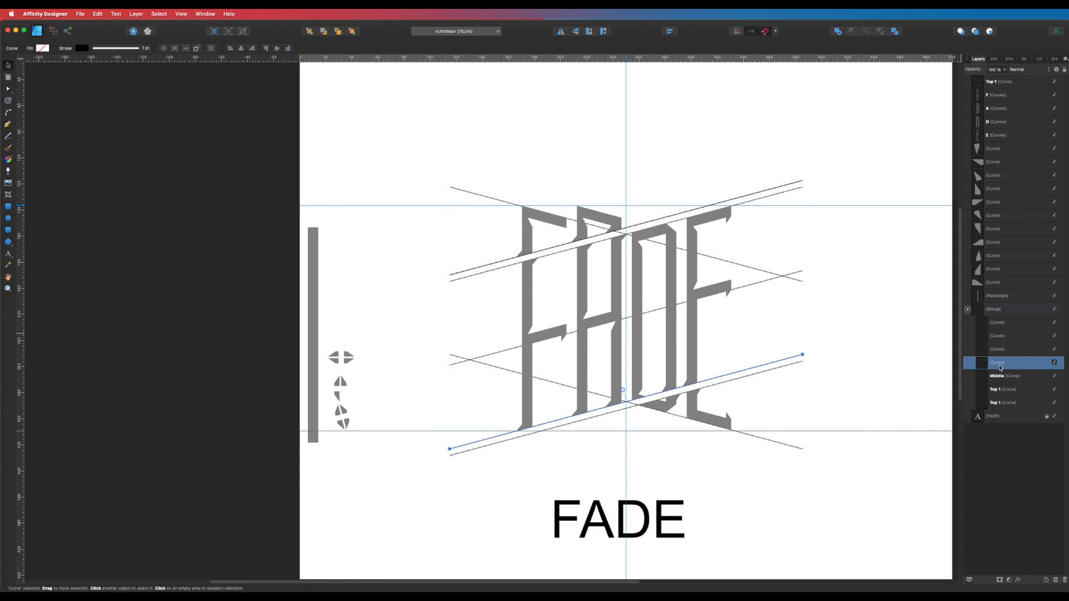
click(998, 349)
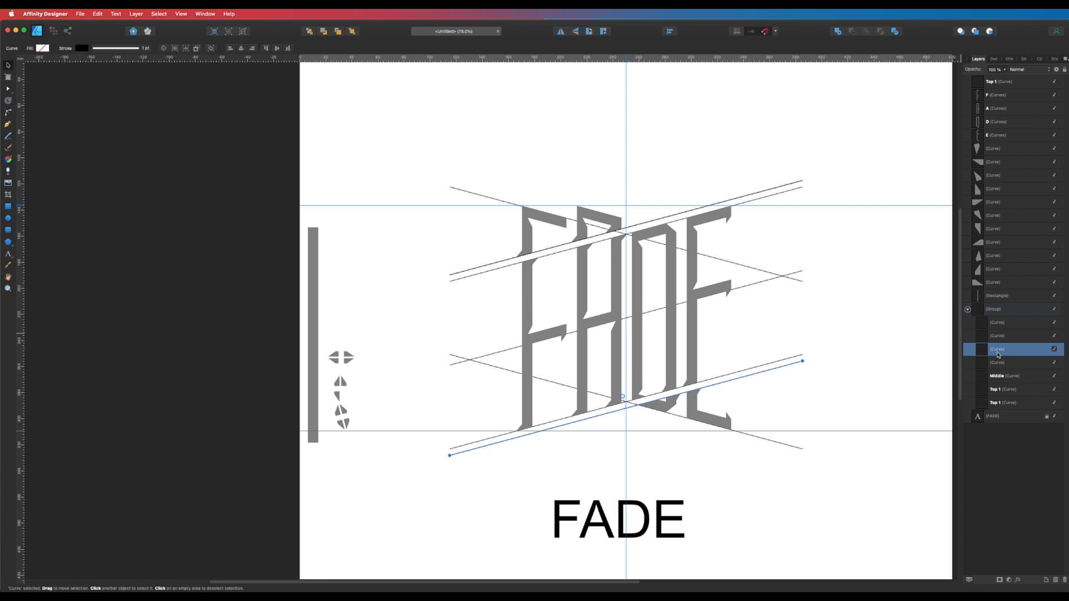
key(super+j)
drag(996, 349, 985, 97)
- Rename the copied bottom band line's layer as Base
double_click(997, 95)
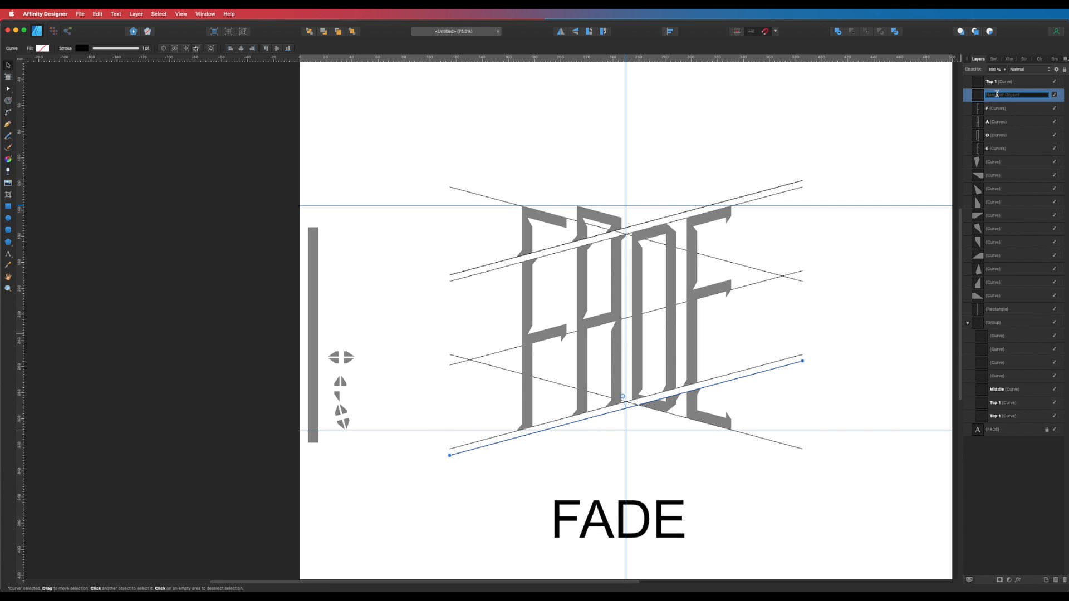
text(a)
text(Base)
key(Return)
click(746, 143)
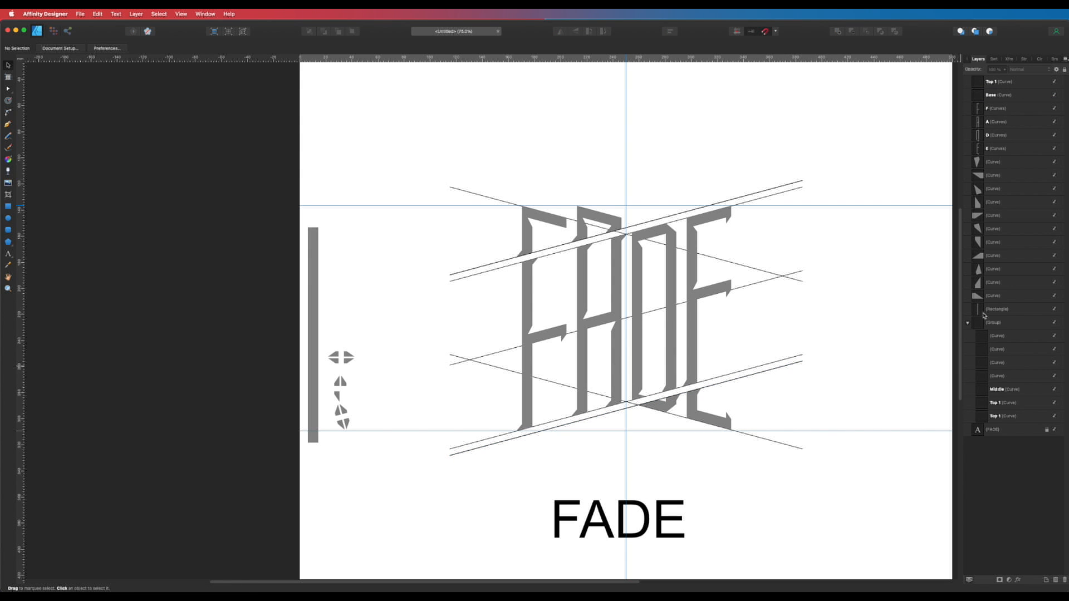
- Hide the guide group and shorten the Base line along its slope so its upper end snaps to the vertical centre guide
click(1054, 322)
scroll(689, 334, left, 2)
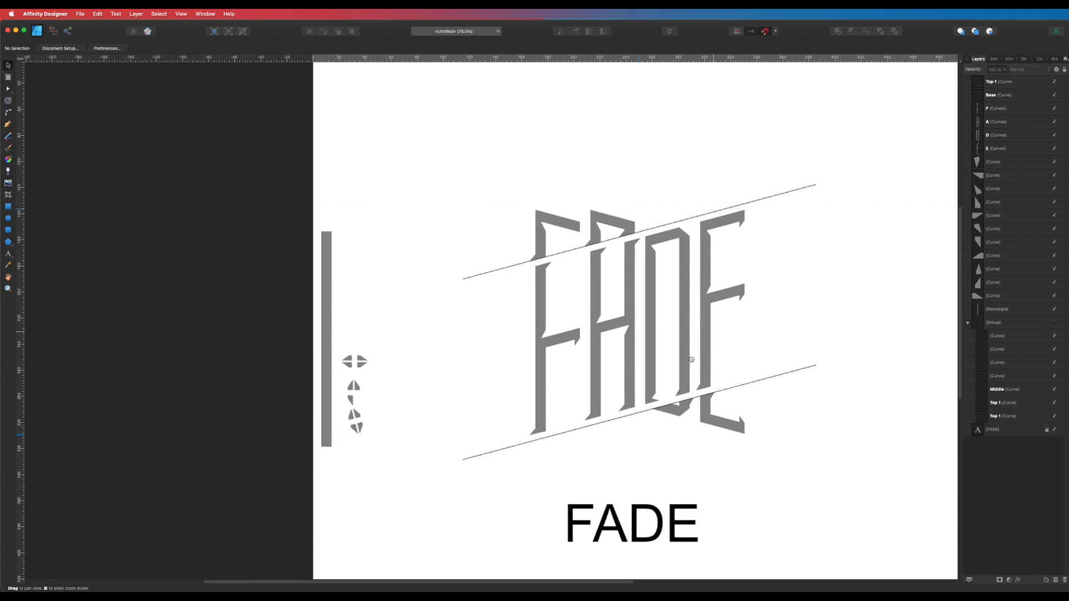
key(a)
click(816, 369)
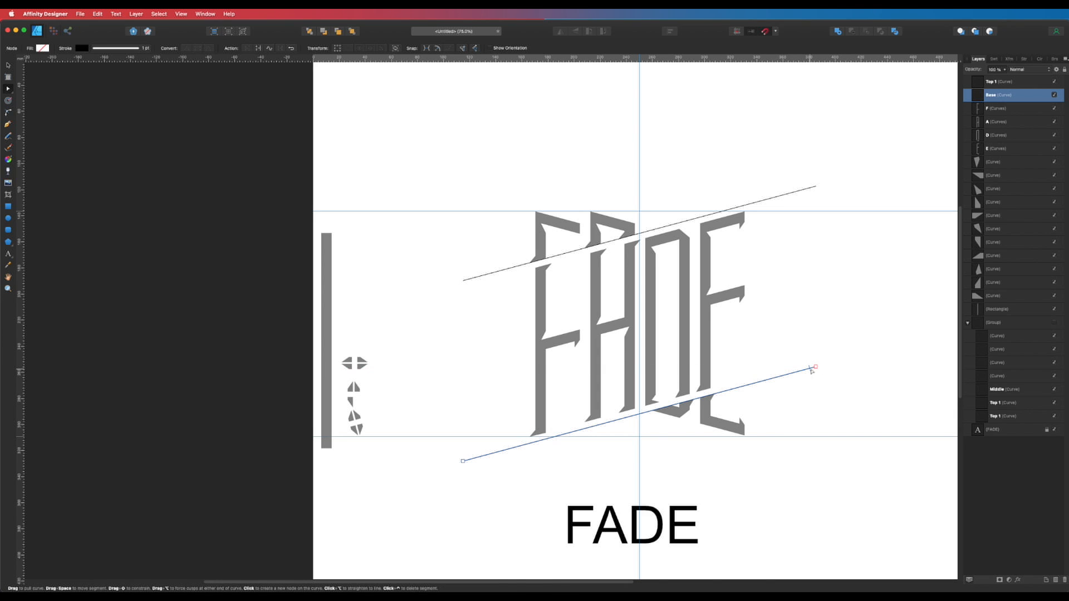
drag(816, 369, 639, 415)
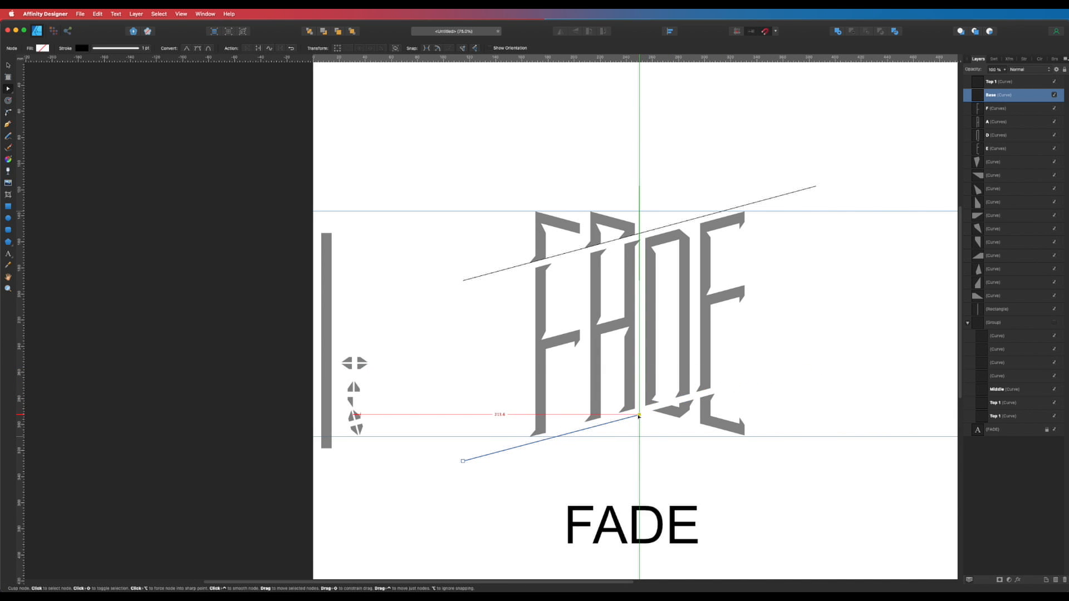
drag(639, 416, 639, 416)
- Shorten the Top 1 line along its slope so its lower end sits on the vertical centre guide
click(810, 188)
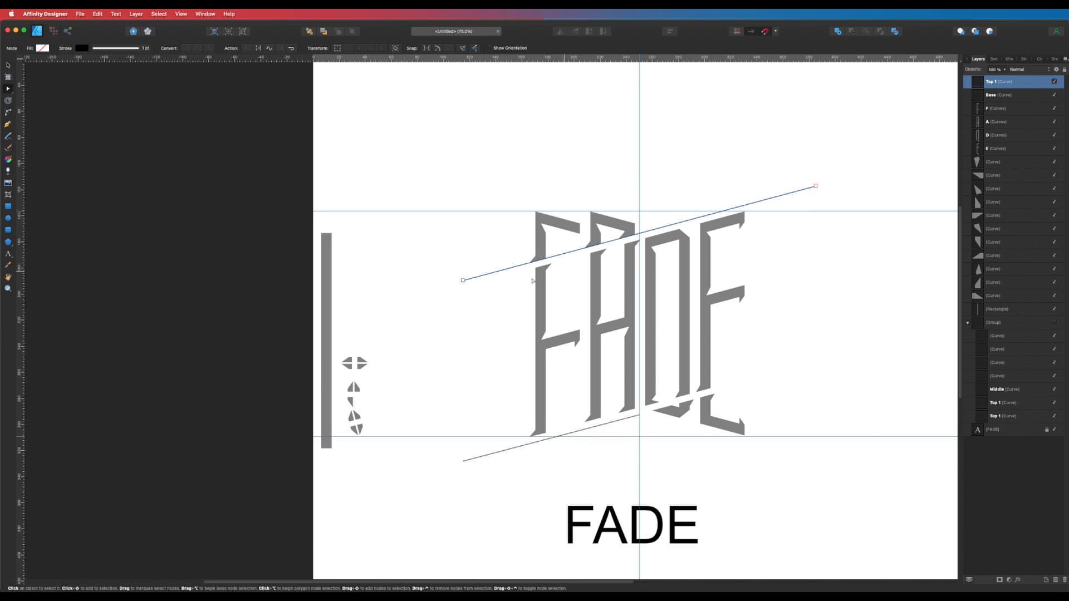
drag(464, 280, 639, 234)
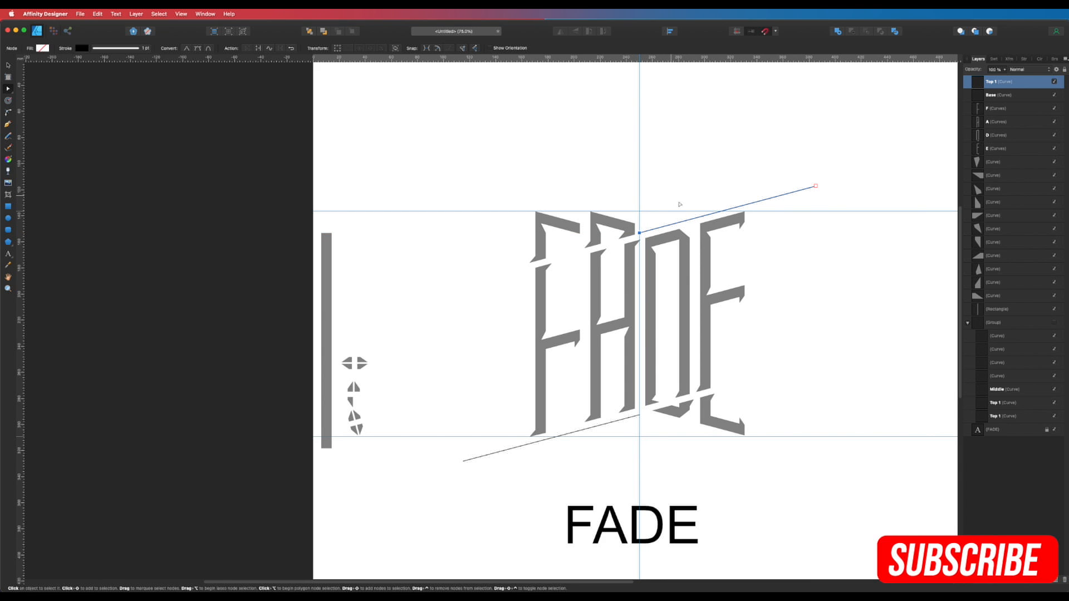
click(675, 201)
scroll(676, 234, right, 2)
key(v)
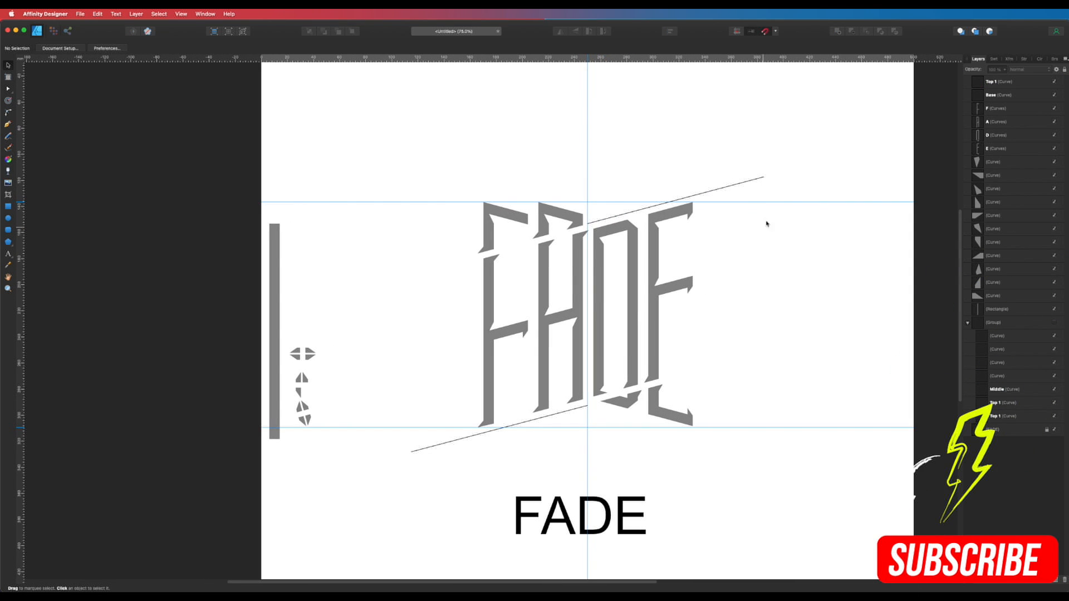
- Pull in the outer ends of the Top 1 and Base lines so each extends only slightly beyond the lettering
click(765, 178)
key(a)
drag(763, 178, 712, 193)
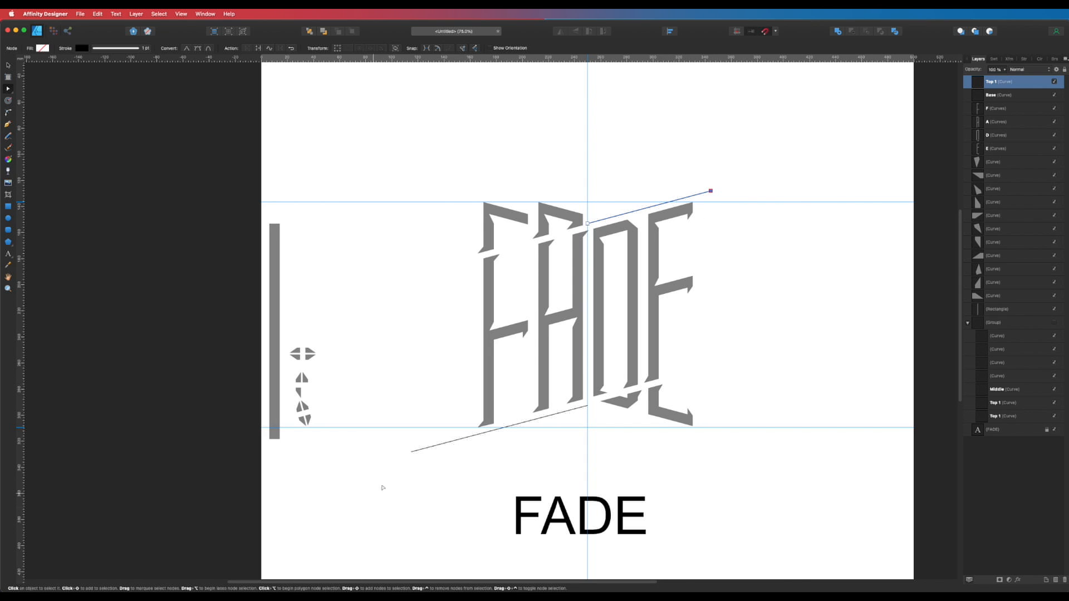
click(415, 454)
click(460, 439)
drag(458, 444, 459, 444)
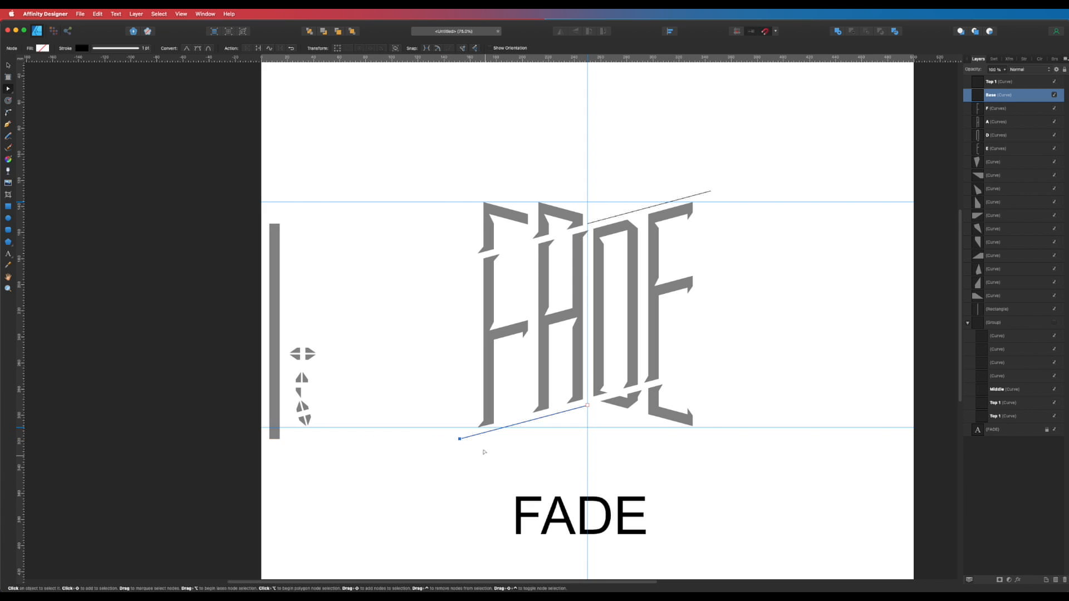
click(483, 451)
- Extend the Top 1 line with the Pen tool into a closed tapering blade with two upward spikes at the centre guide
scroll(596, 159, up, 5)
key(v)
scroll(590, 279, down, 5)
scroll(595, 245, up, 5)
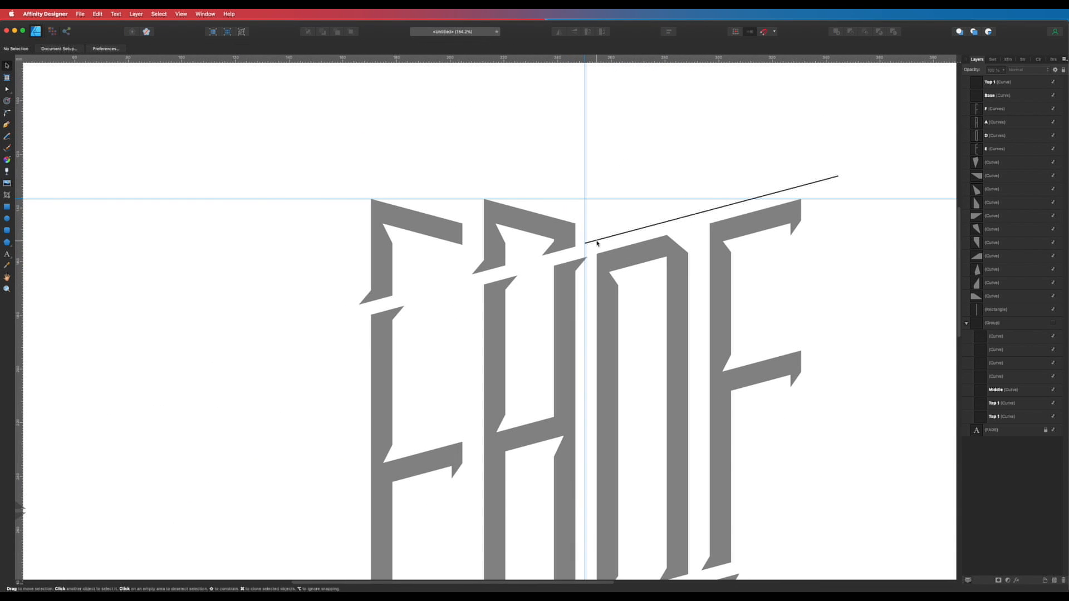
click(597, 241)
key(p)
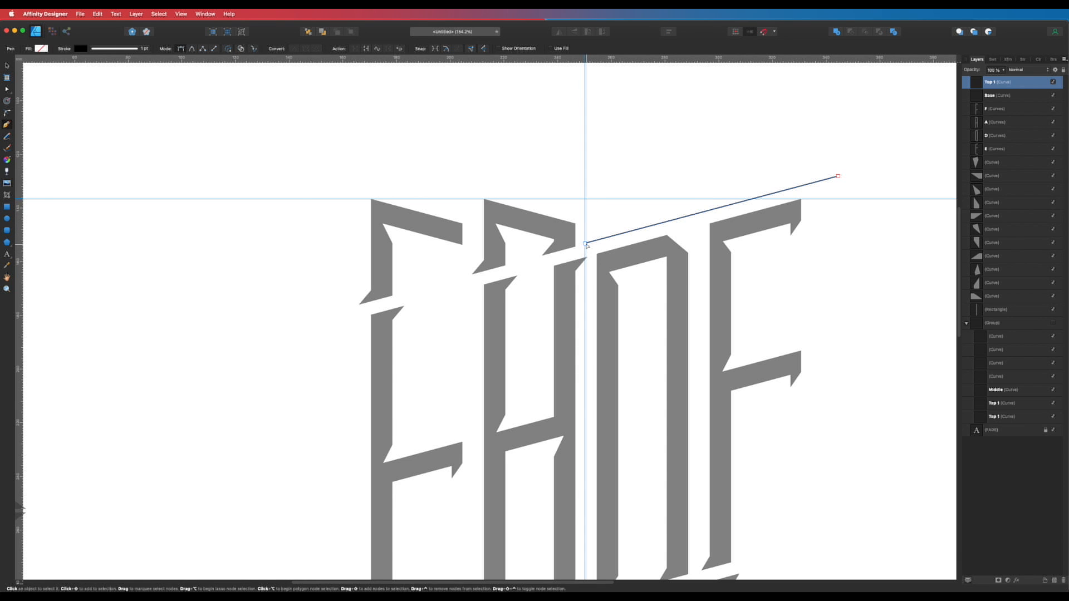
click(585, 244)
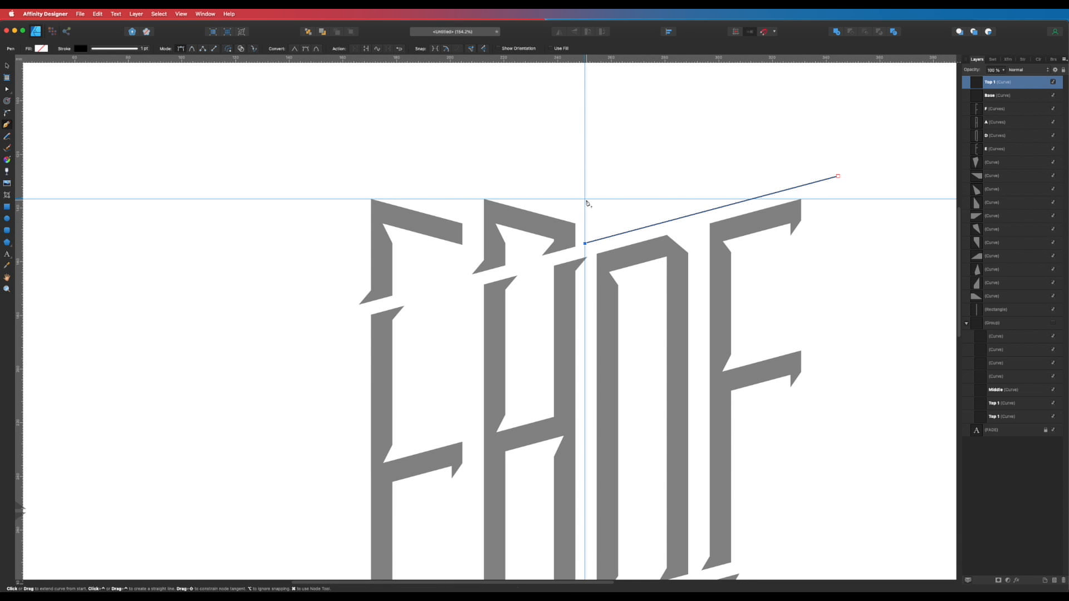
click(585, 199)
drag(595, 227, 609, 205)
click(604, 230)
click(838, 178)
key(Escape)
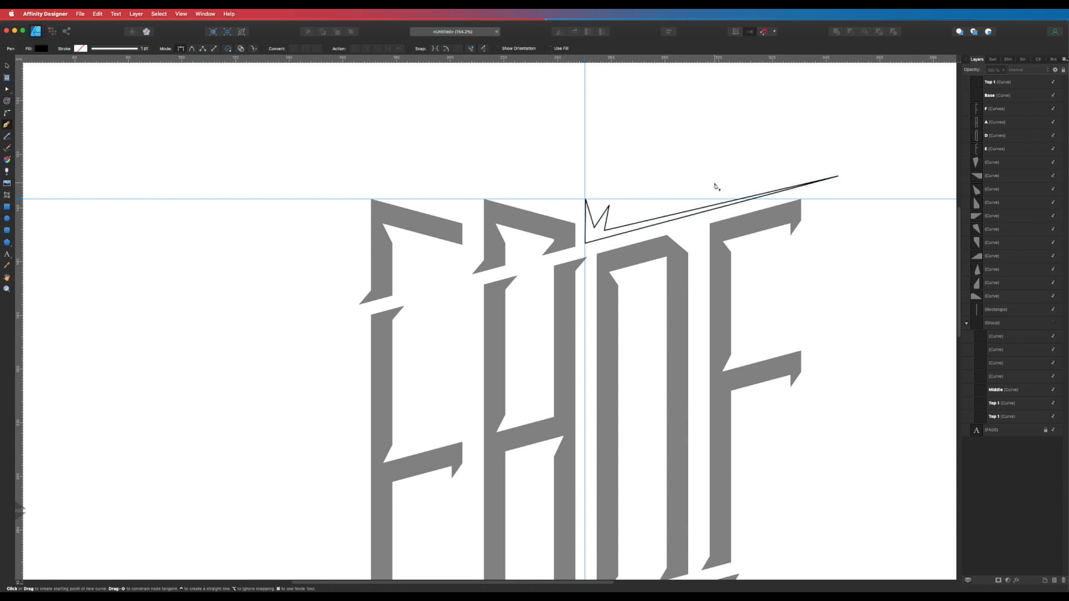
- Extend the Base line with the Pen tool into a closed tapering blade with two downward spikes at the centre guide
drag(576, 535, 585, 232)
key(v)
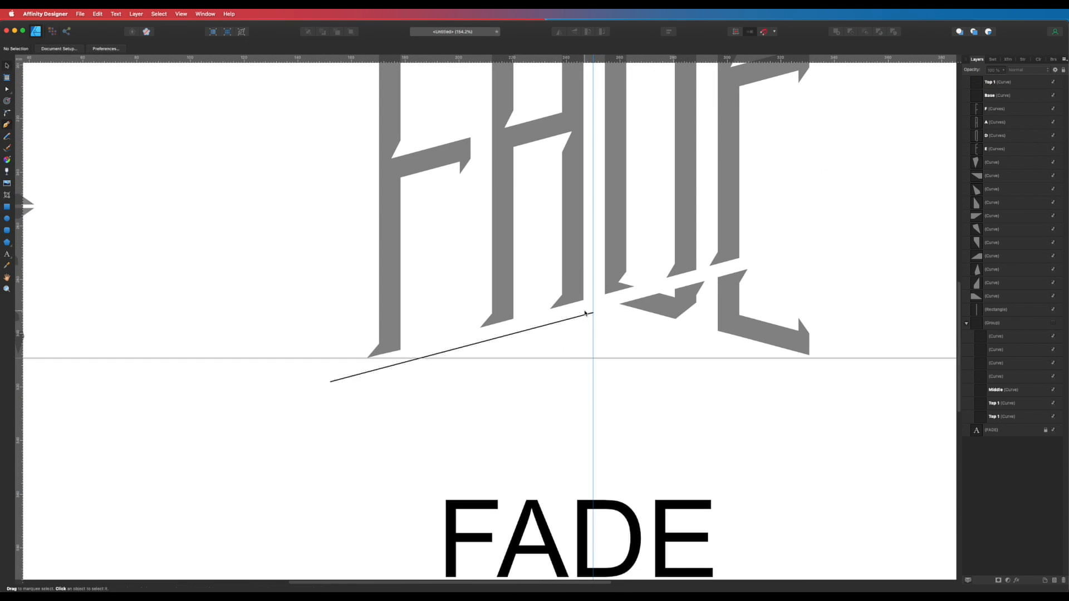
click(588, 315)
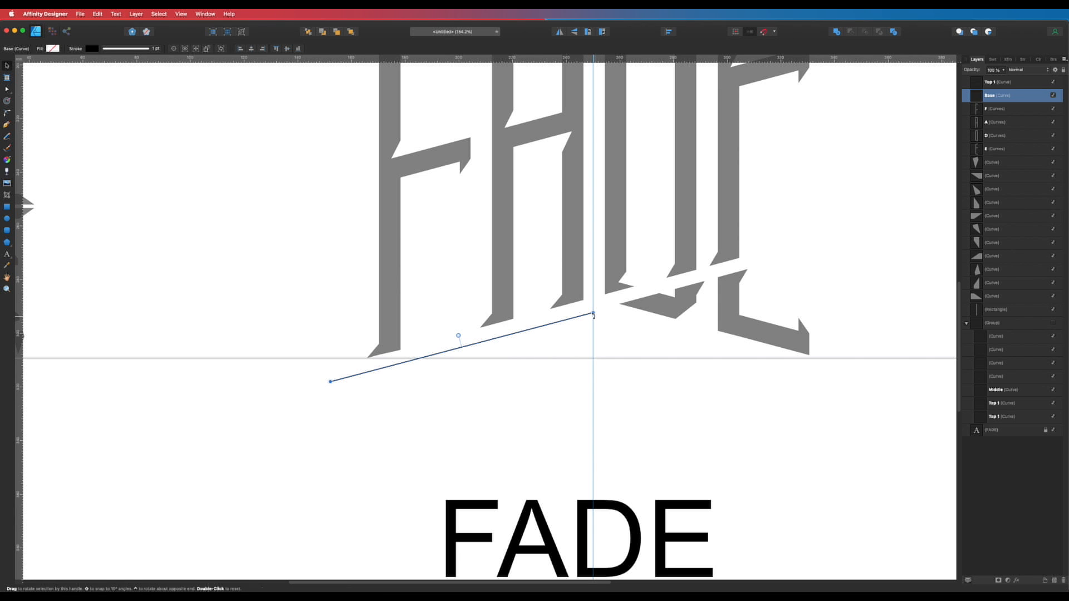
key(p)
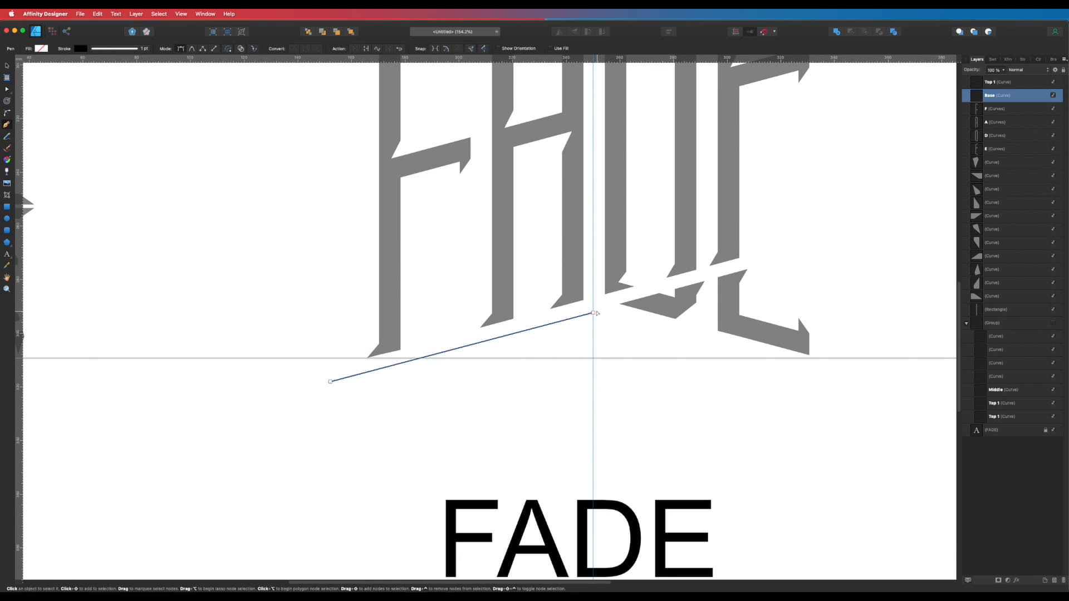
click(593, 314)
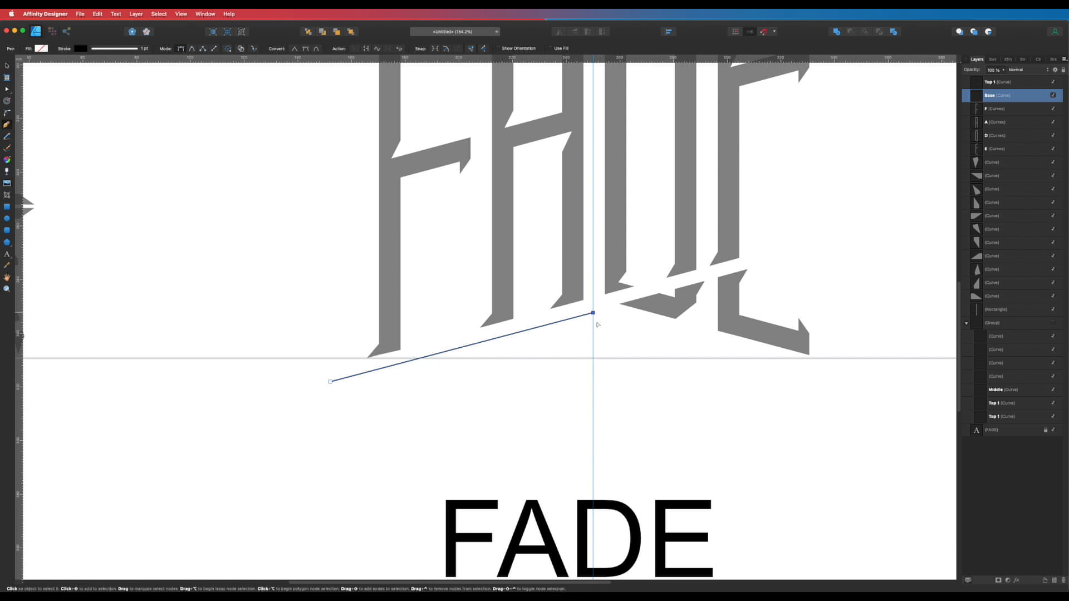
click(593, 359)
click(584, 330)
click(575, 350)
click(574, 328)
click(331, 382)
key(super+d)
- Swap the stroke and fill of both spiked blades so they are solid black without an outline
scroll(735, 305, down, 5)
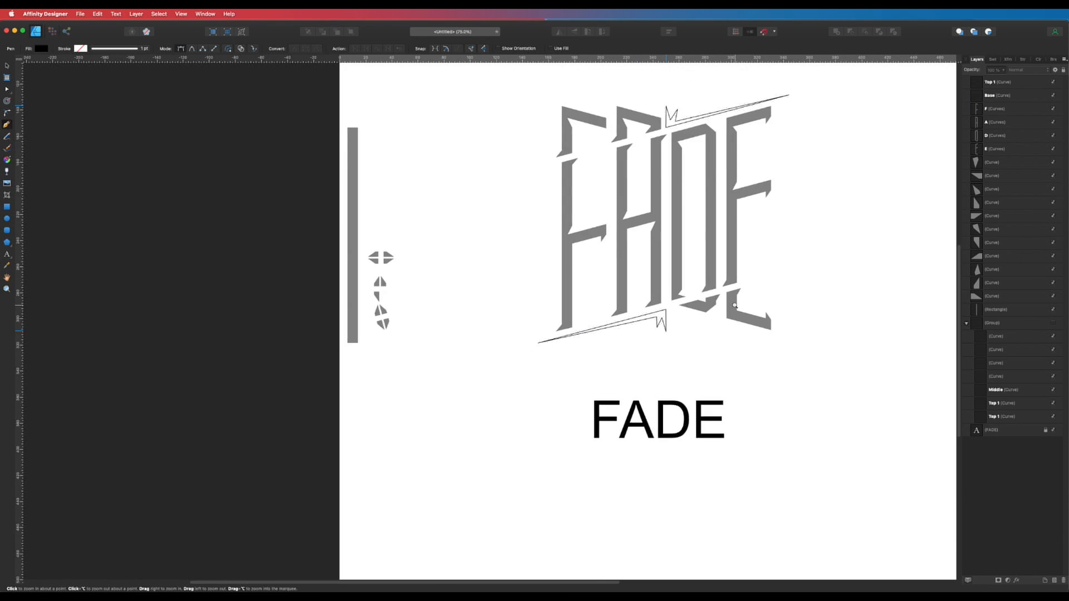
scroll(735, 305, down, 3)
scroll(667, 245, up, 4)
key(v)
click(649, 238)
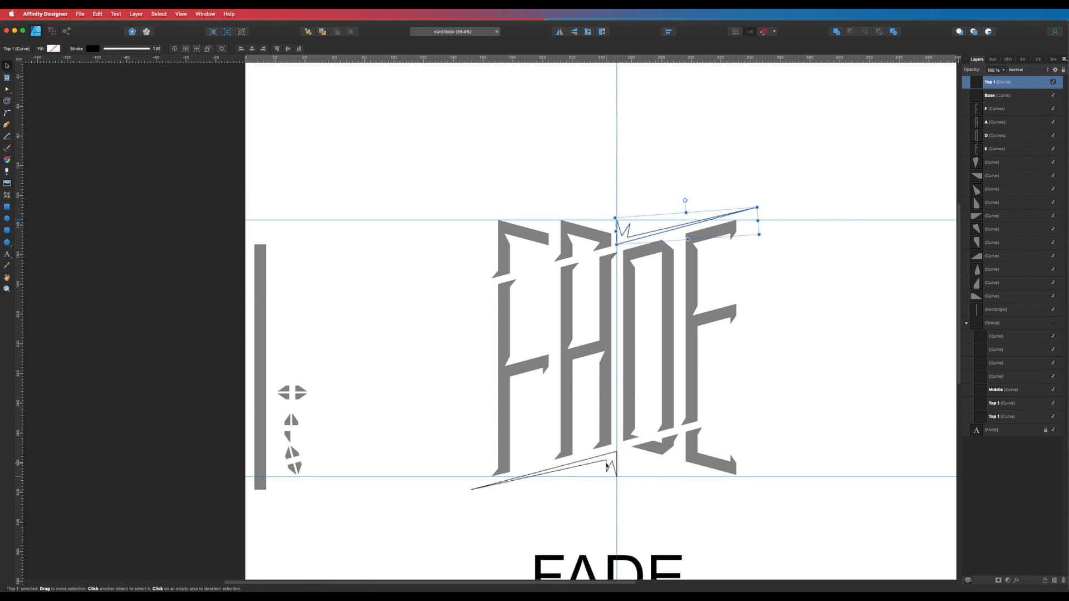
shift+click(607, 465)
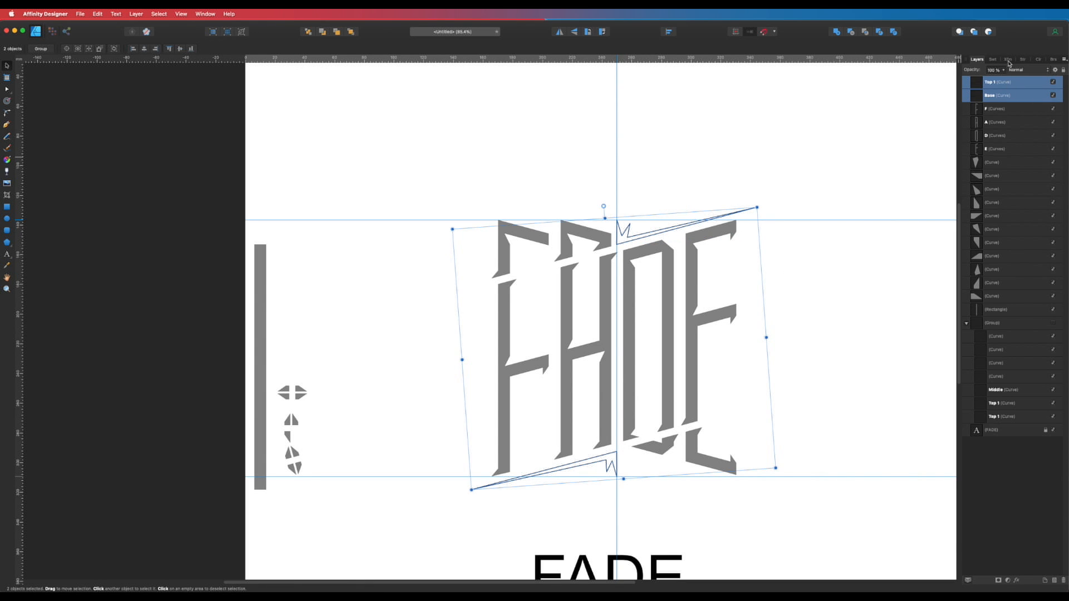
click(993, 59)
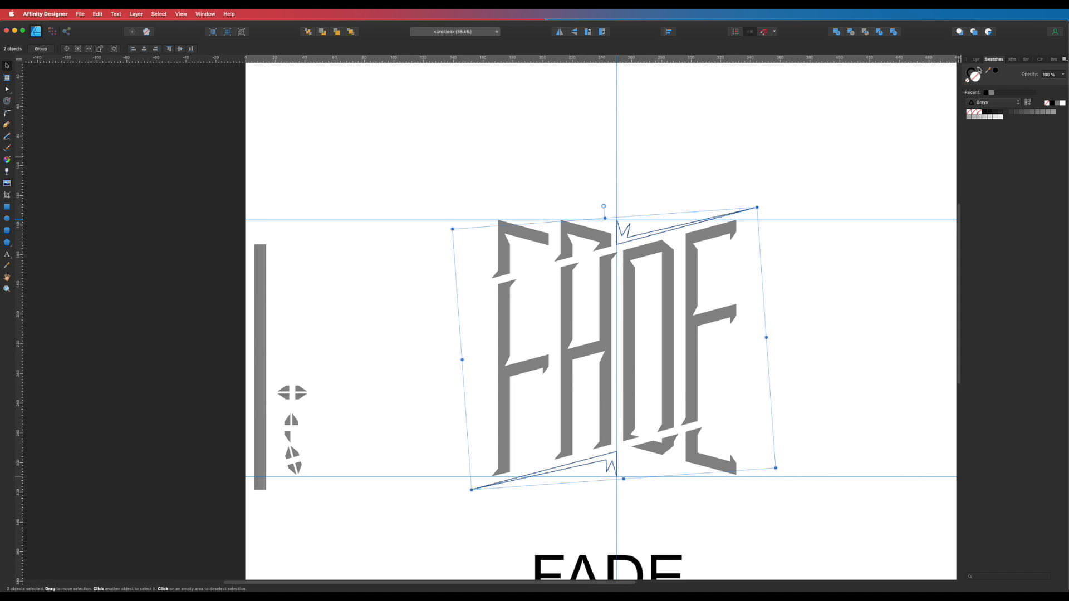
click(979, 70)
click(901, 233)
key(super+minus)
drag(751, 355, 755, 329)
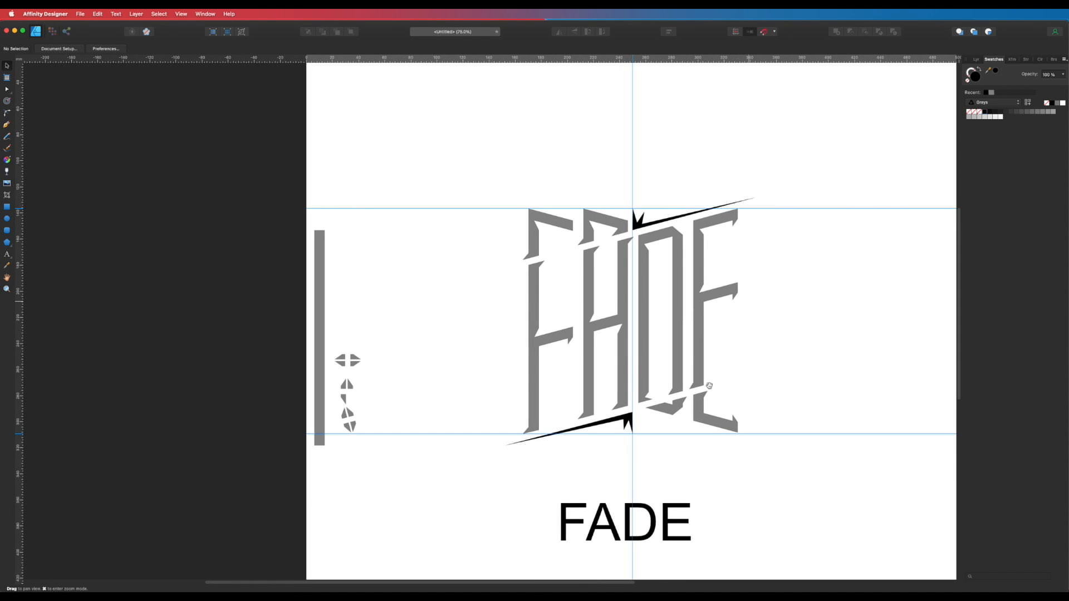
- Shift the Base blade's spiked-end nodes along its slope to just past the centre guide, under the gap before the D
scroll(709, 385, up, 3)
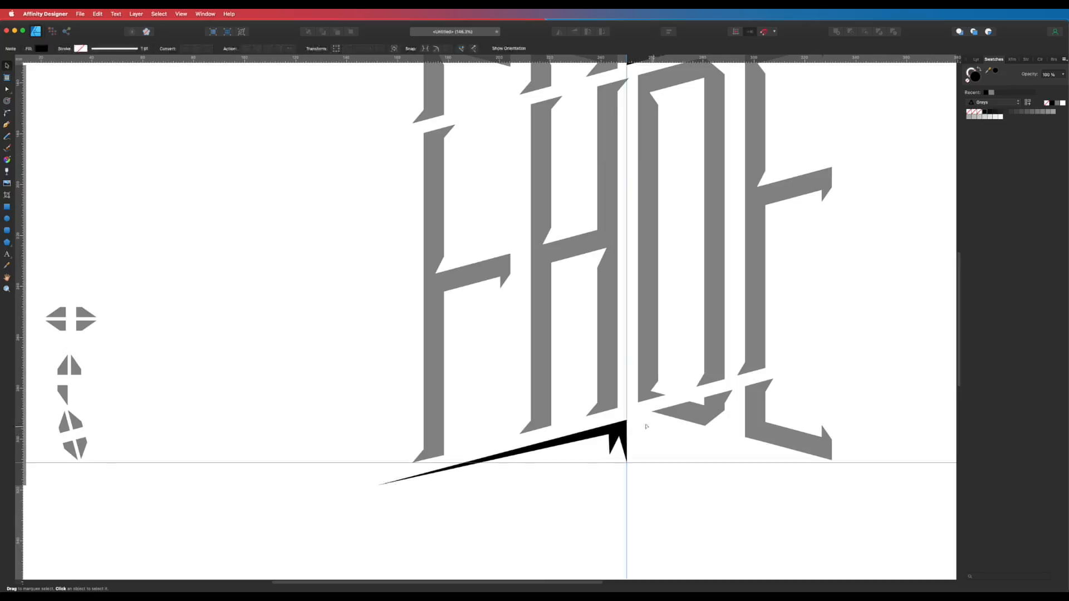
drag(640, 415, 599, 481)
click(616, 429)
drag(644, 409, 591, 490)
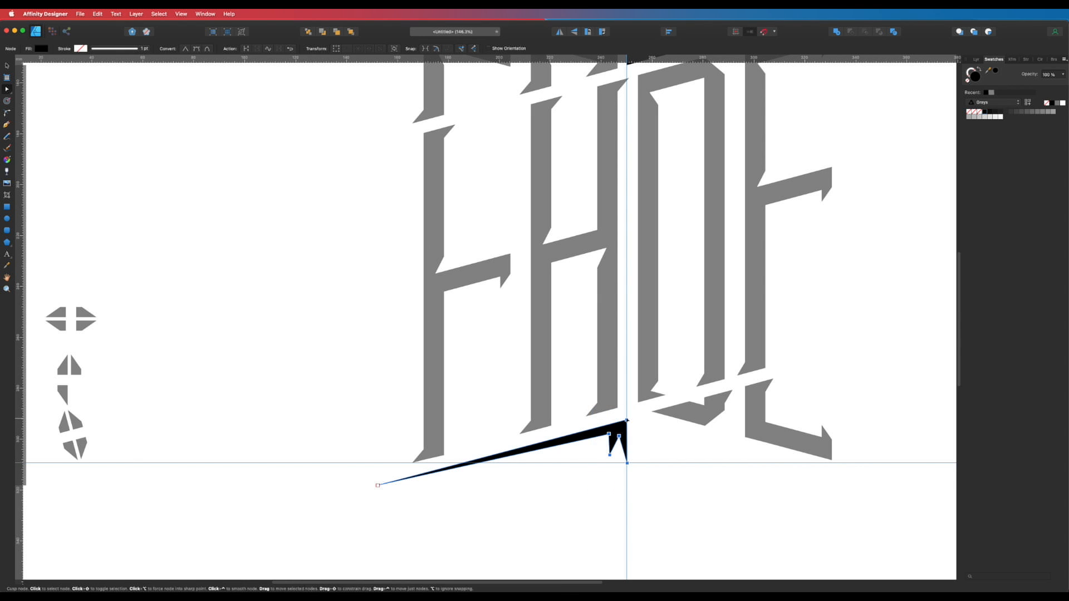
drag(629, 421, 640, 416)
scroll(640, 416, up, 5)
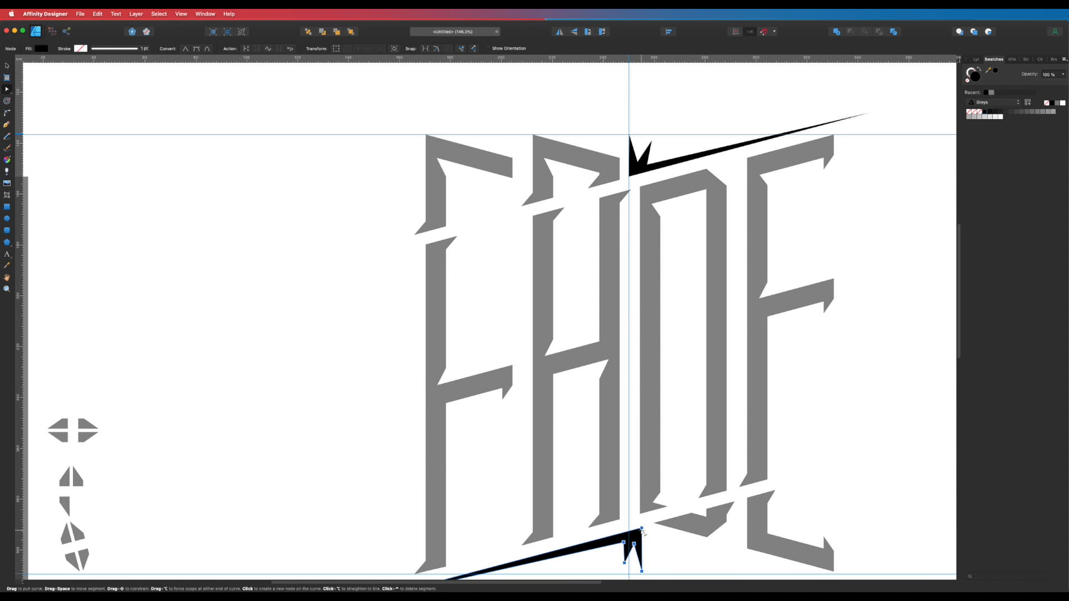
drag(644, 528, 647, 526)
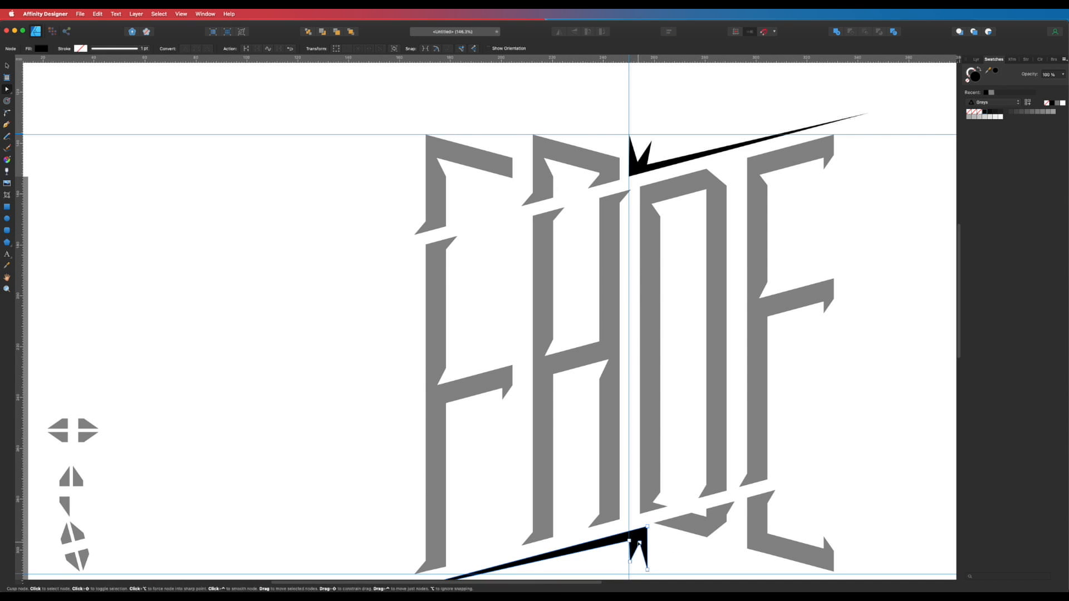
click(683, 561)
- Select the F, A, D and E letter shapes together and merge them with the Add operation
alt+super+click(689, 506)
alt+super+click(694, 494)
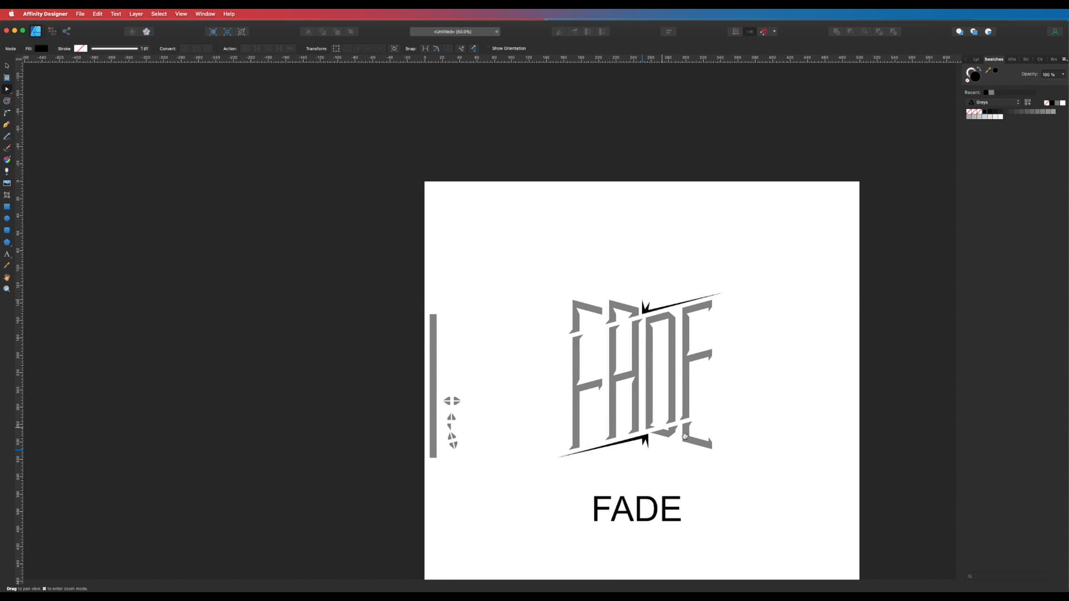
scroll(746, 409, up, 3)
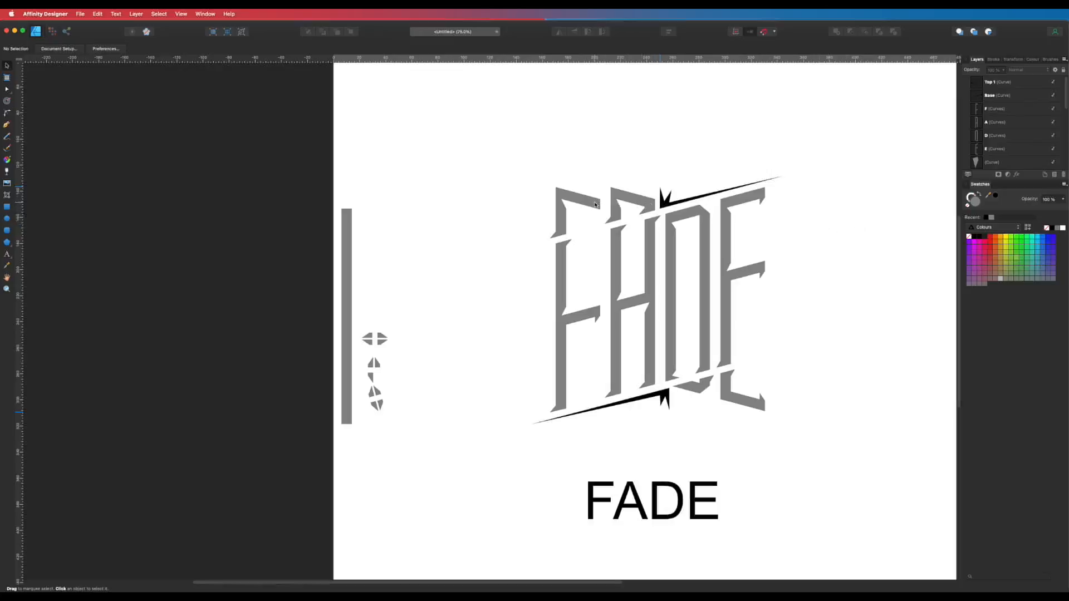
click(595, 205)
shift+click(648, 217)
shift+click(707, 222)
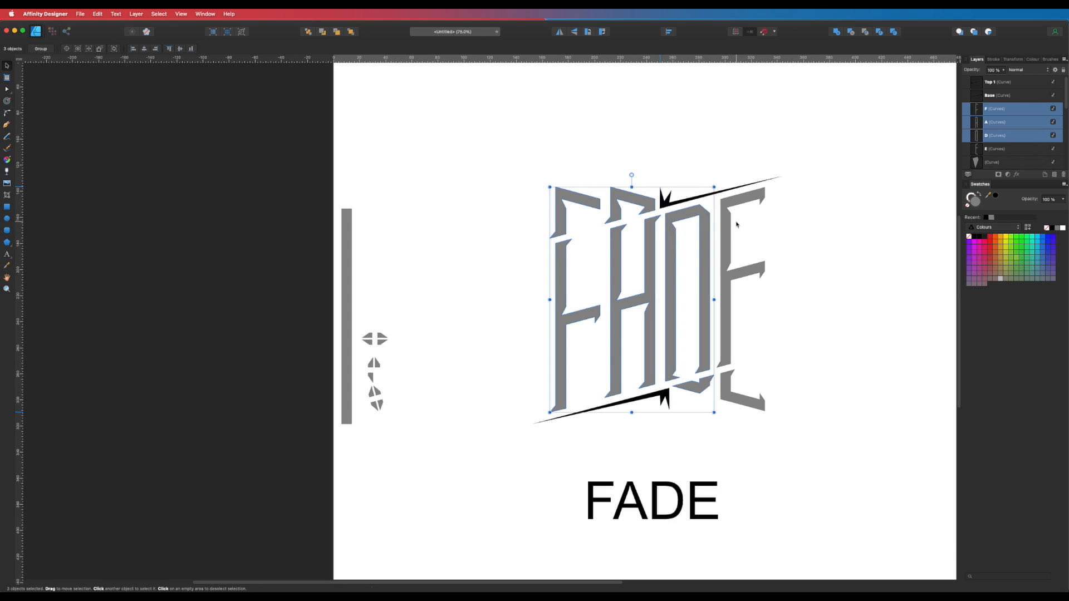
shift+click(729, 227)
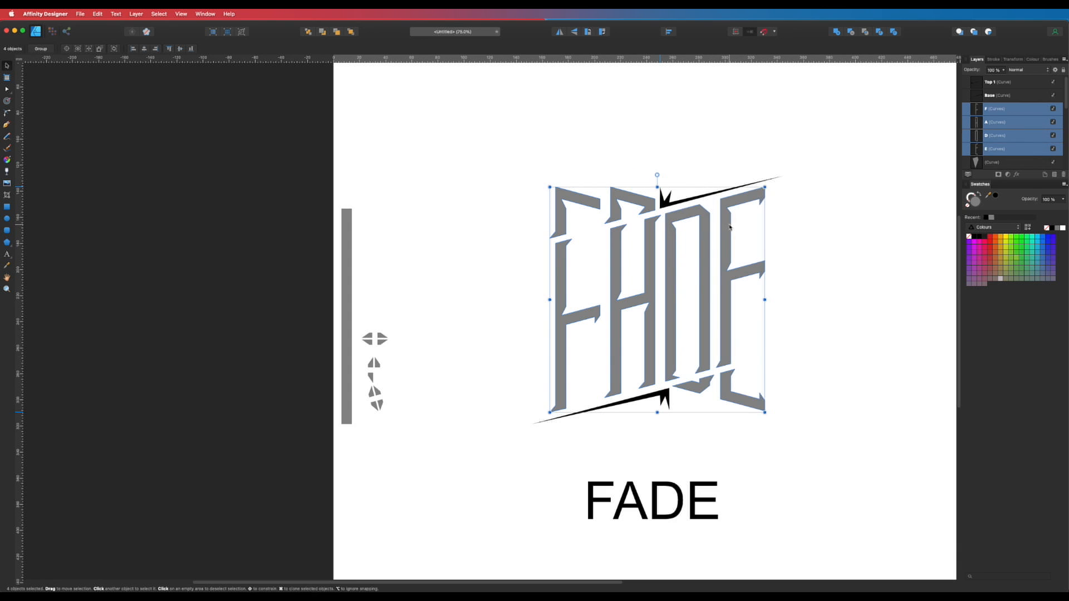
click(837, 31)
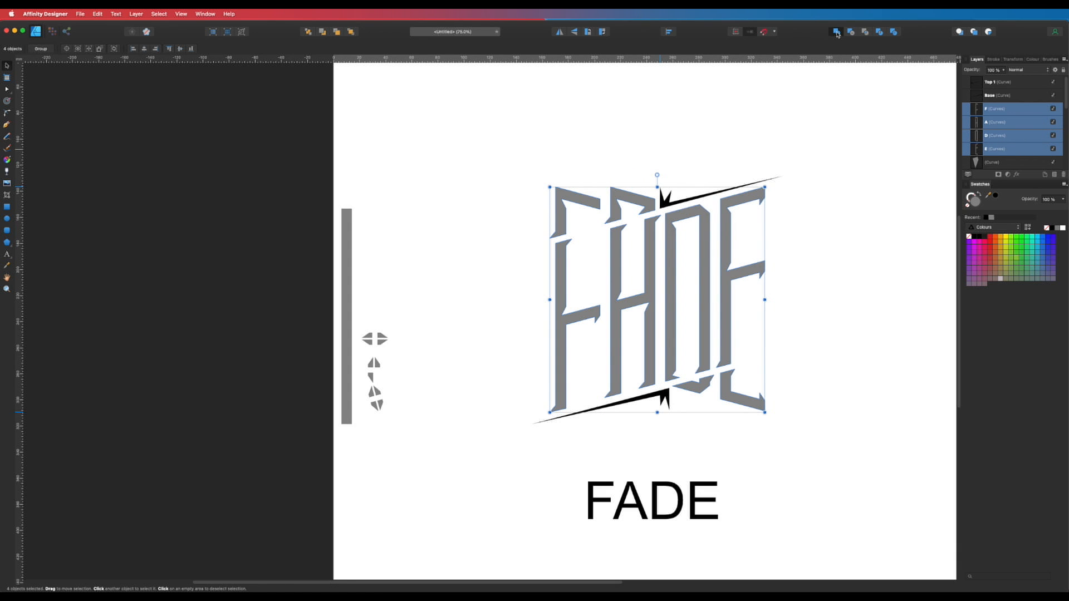
- Rename the merged letter shape's layer as FADE and deselect it
click(840, 115)
click(722, 228)
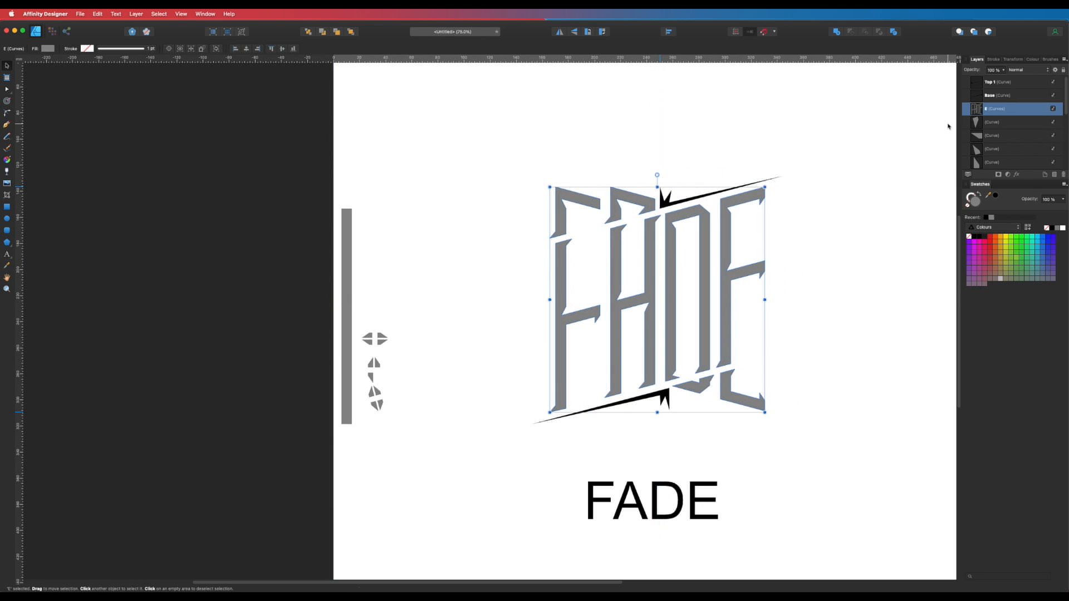
double_click(986, 110)
key(Return)
drag(734, 228, 774, 218)
key(cmd+z)
click(815, 289)
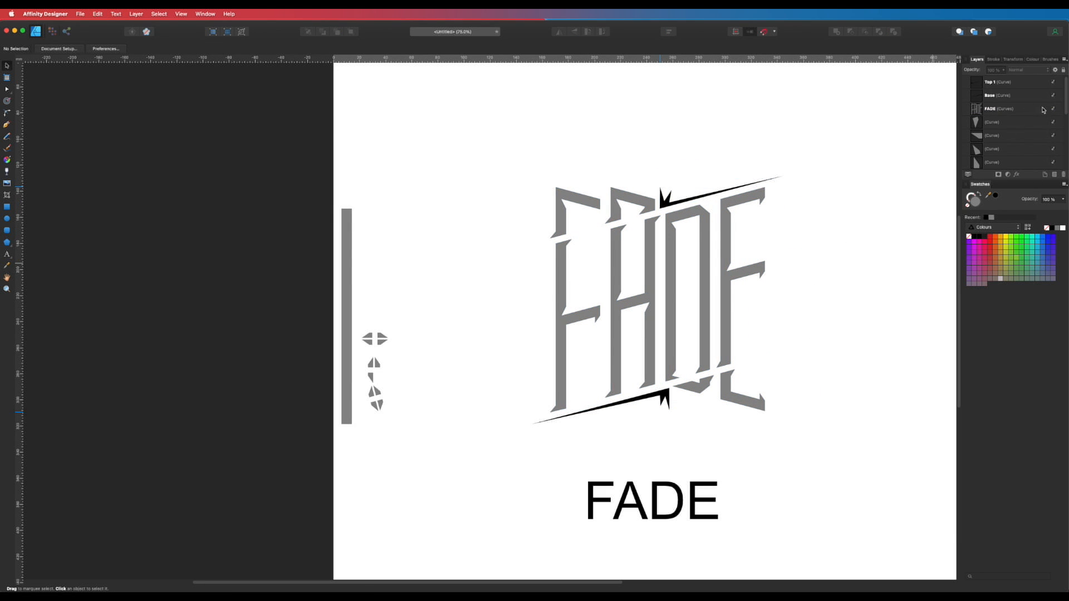
- Delete the spare grey bar and the small cut-off shapes beside the lettering
drag(461, 173, 343, 406)
drag(425, 484, 290, 193)
key(Delete)
click(765, 491)
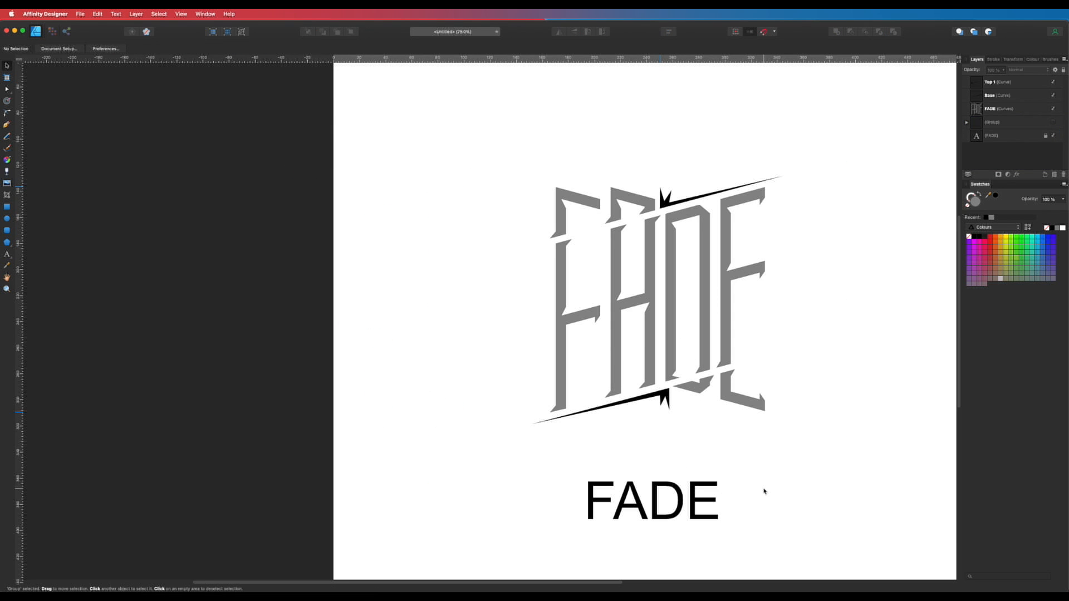
- Delete the locked FADE reference text below the lettering
click(1010, 140)
drag(1056, 174, 1063, 176)
click(858, 334)
drag(846, 351, 842, 334)
key(m)
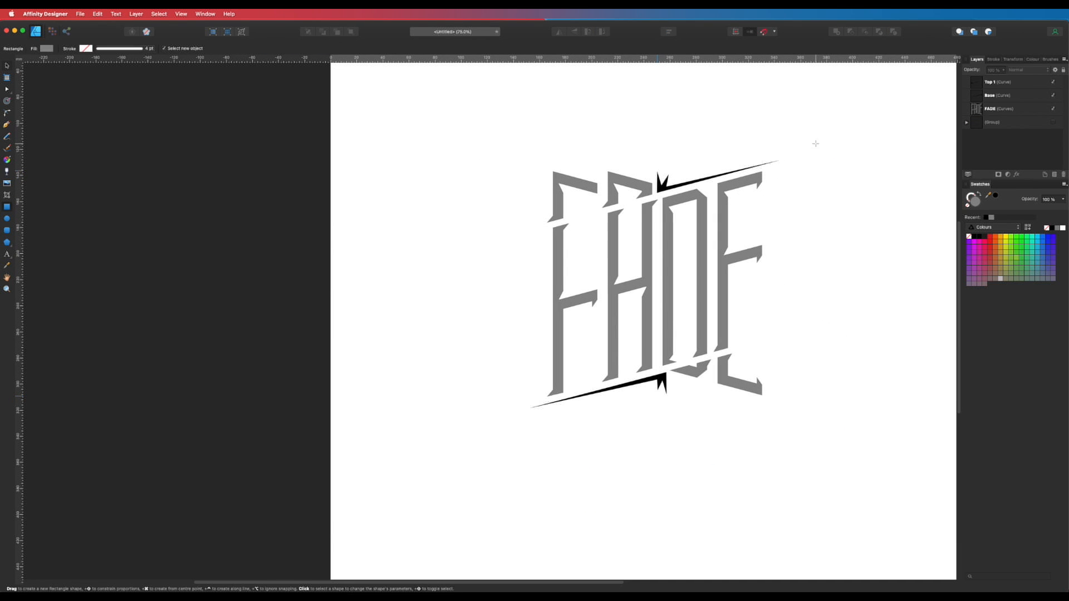
click(1004, 114)
click(996, 122)
click(818, 201)
drag(842, 191, 853, 198)
key(v)
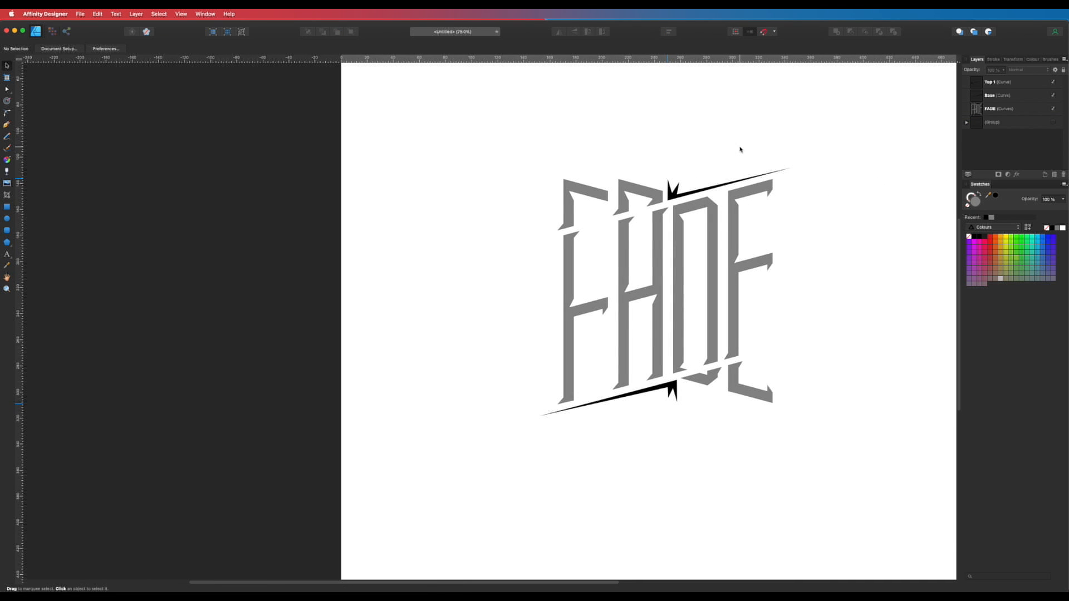
- Fill the merged FADE lettering with bright lime green
key(m)
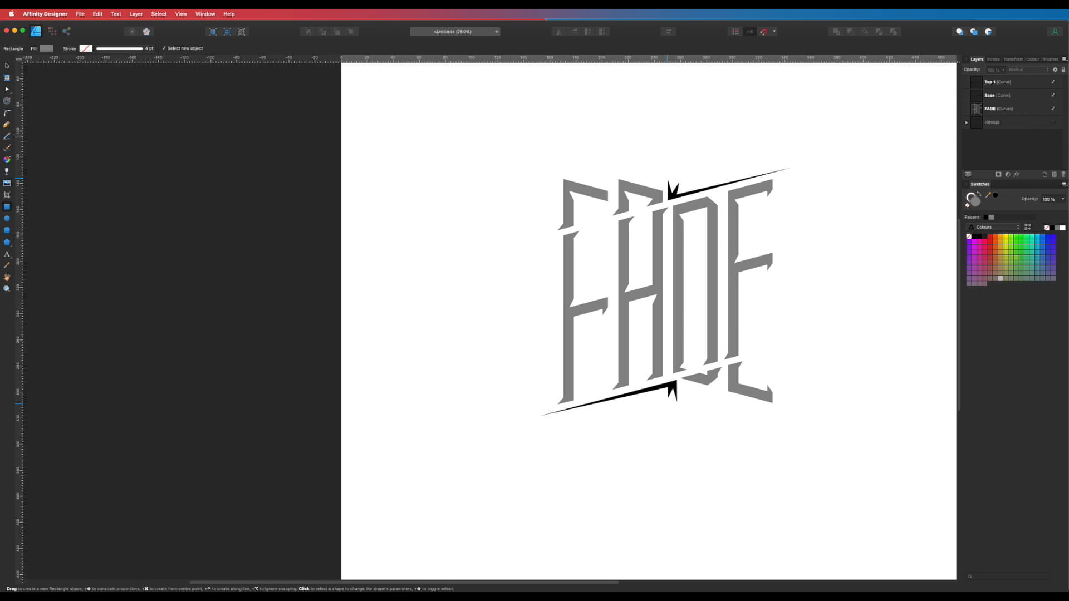
click(990, 113)
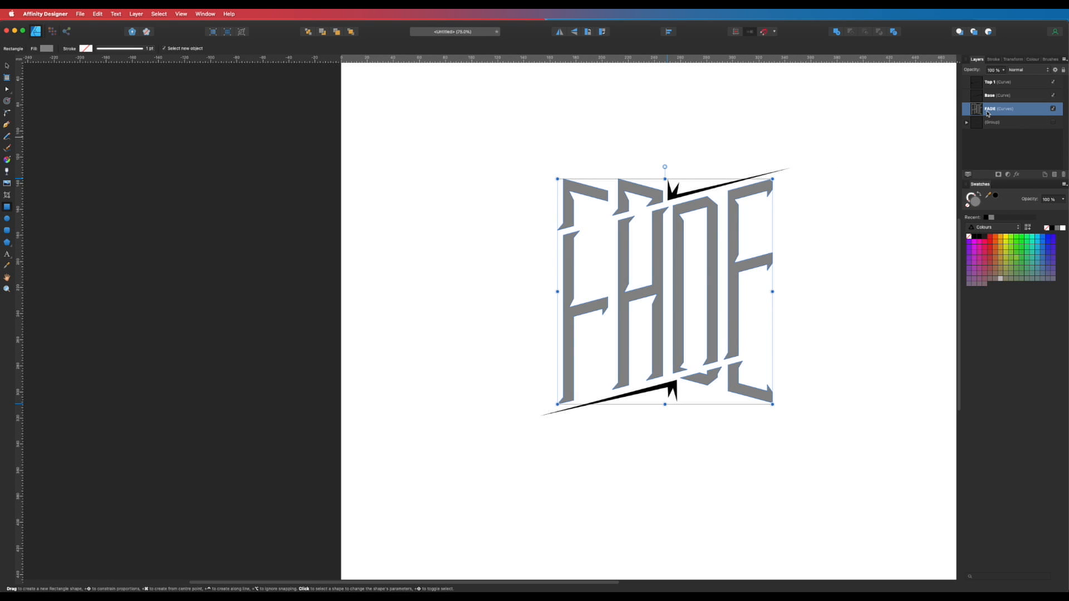
click(1012, 240)
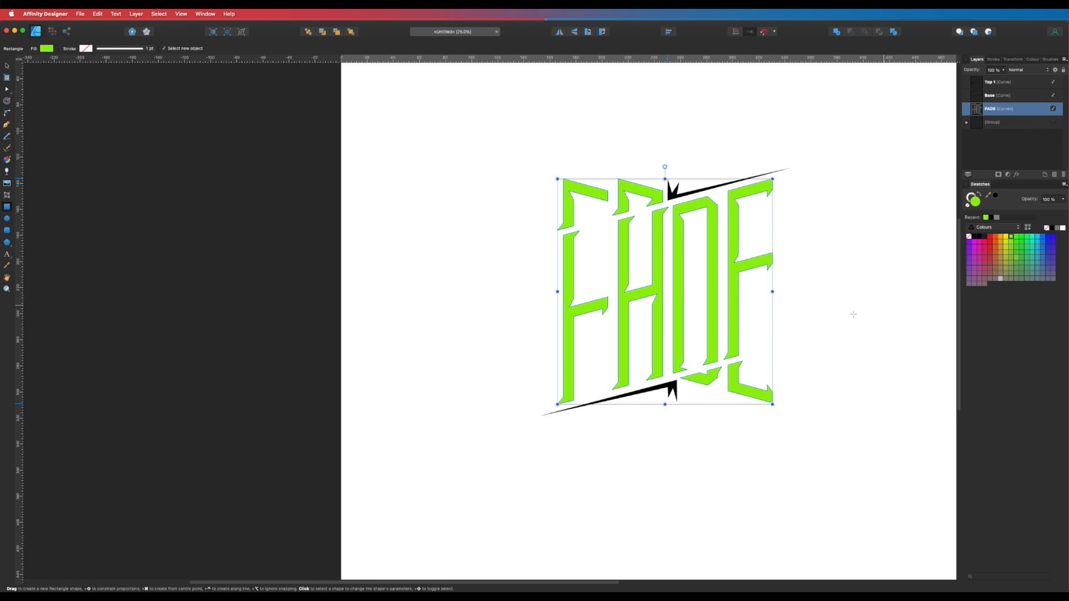
key(v)
click(805, 278)
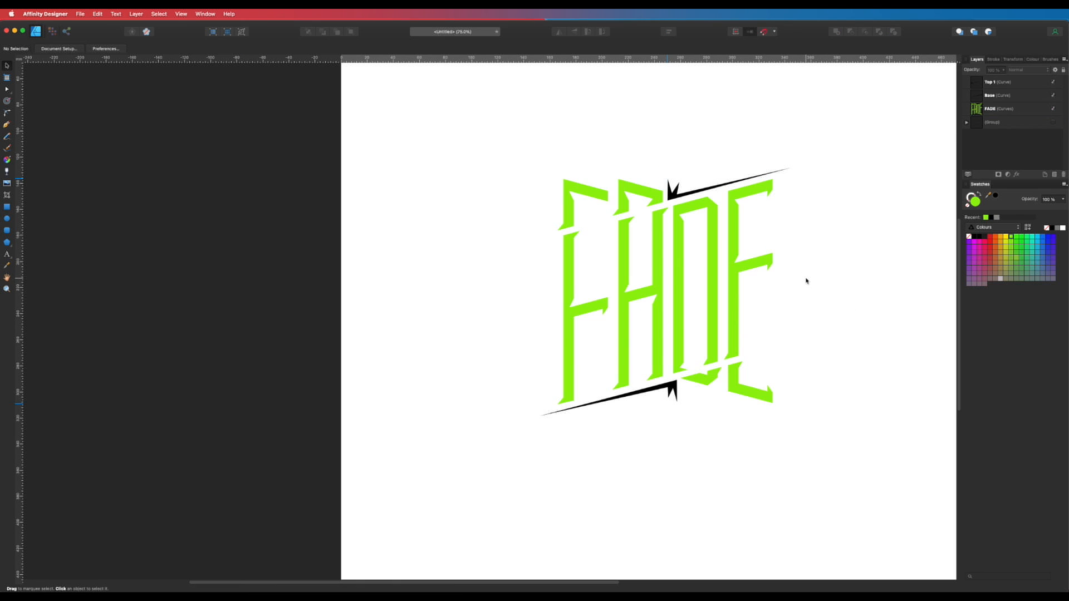
- Paste the Halftone 1 gradient, fit it over the lower part of the lettering and both sides, and fill it with a darker green
key(super+v)
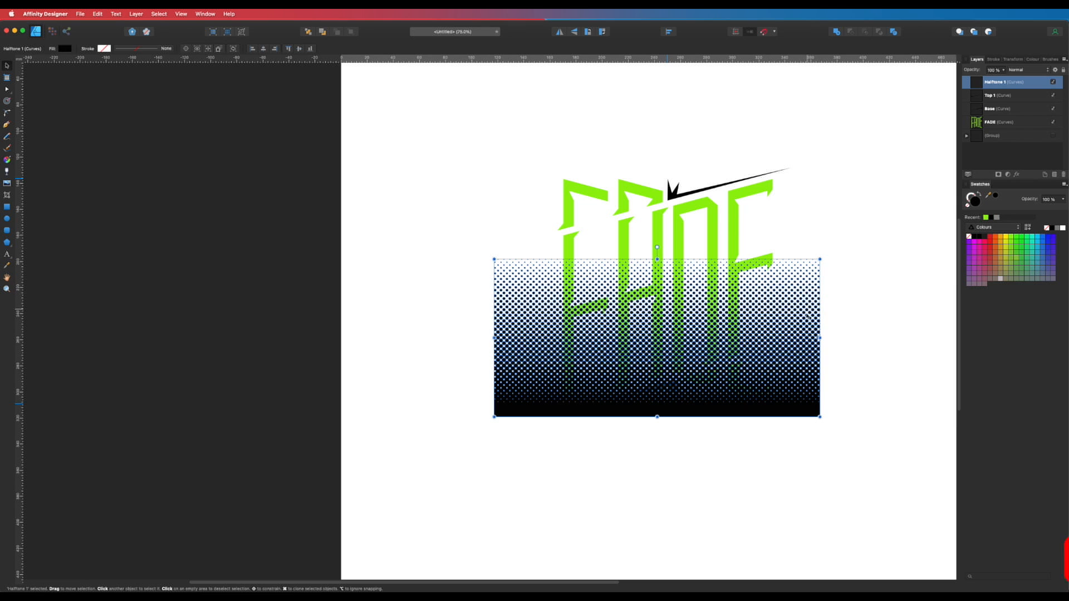
drag(782, 414, 814, 416)
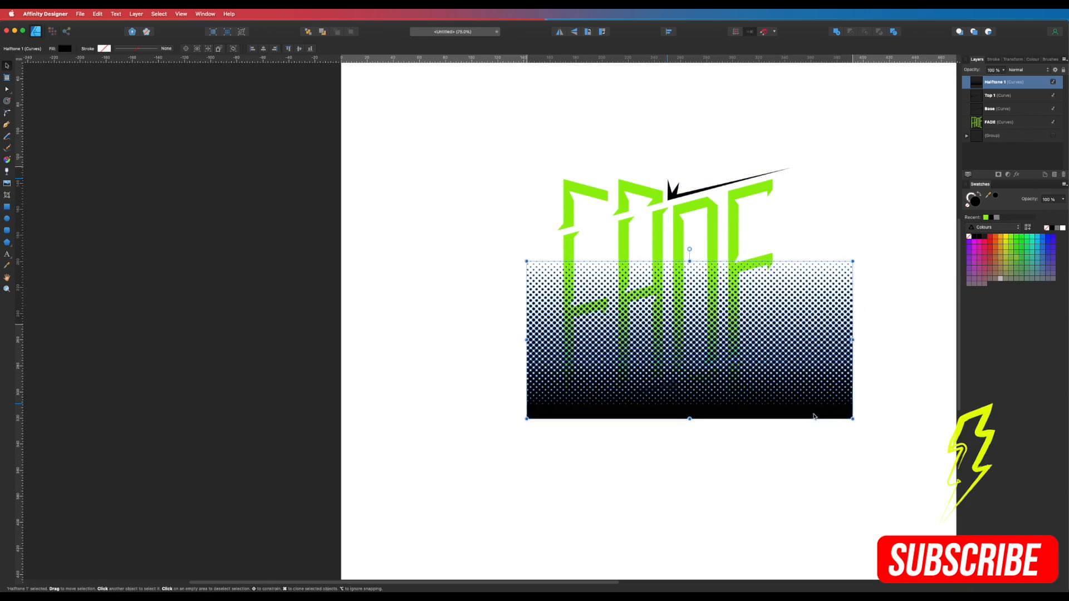
drag(854, 260, 825, 269)
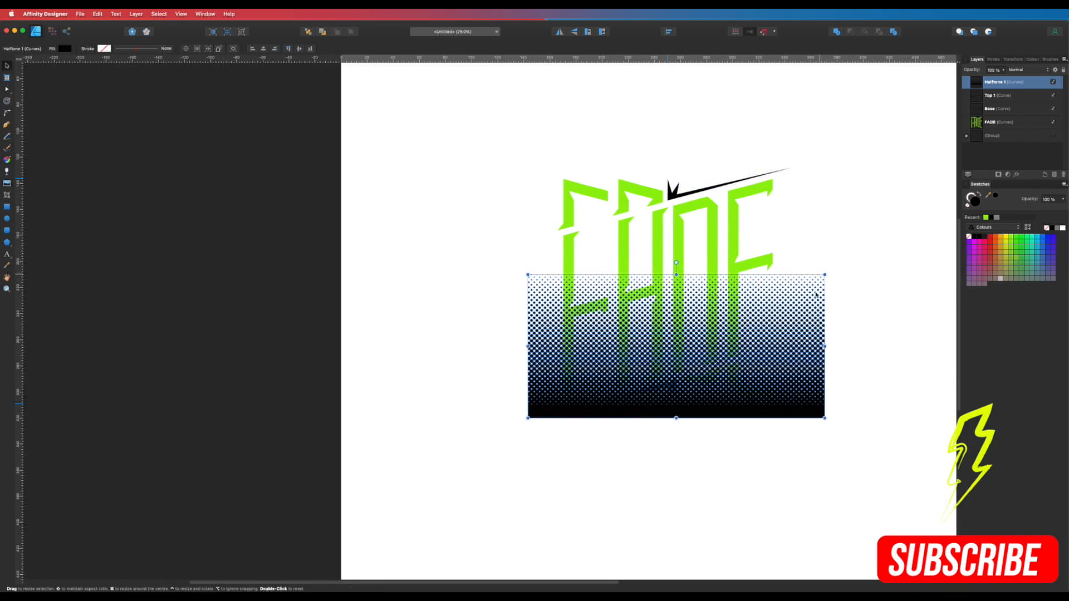
mouse_move(780, 410)
mouse_down()
mouse_move(723, 386)
mouse_move(764, 413)
mouse_up()
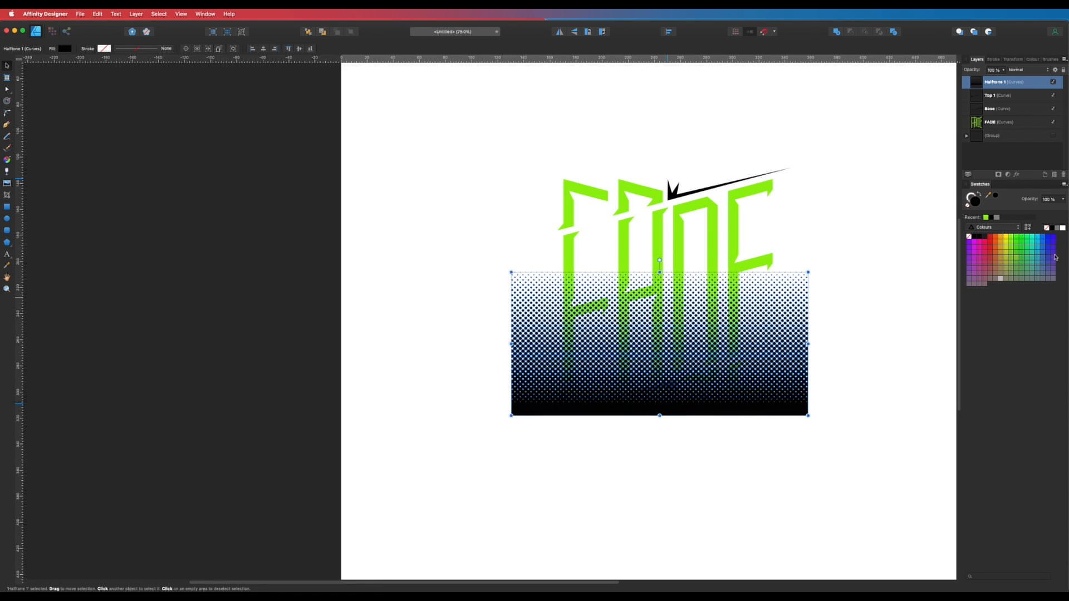
click(1021, 253)
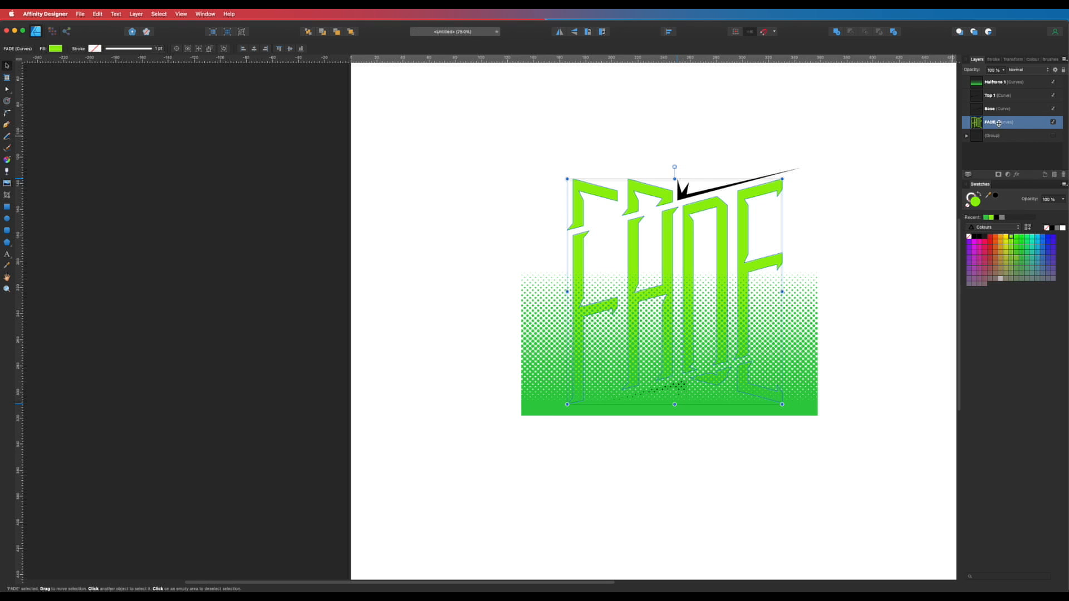
- Duplicate the FADE shape and intersect the copy with the halftone, filling the resulting dots with the darker green
key(super+j)
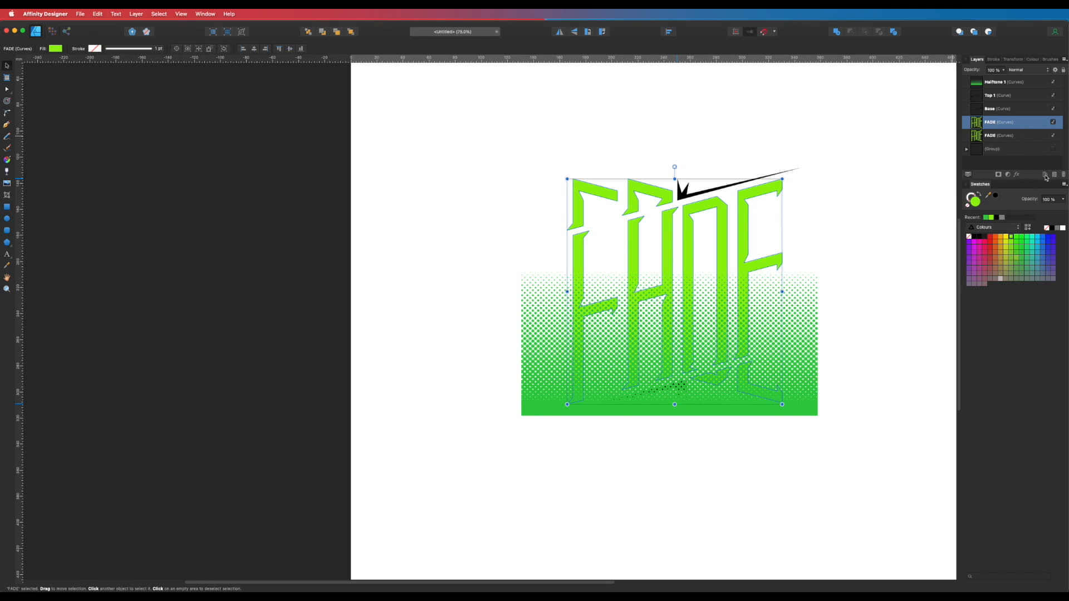
click(893, 190)
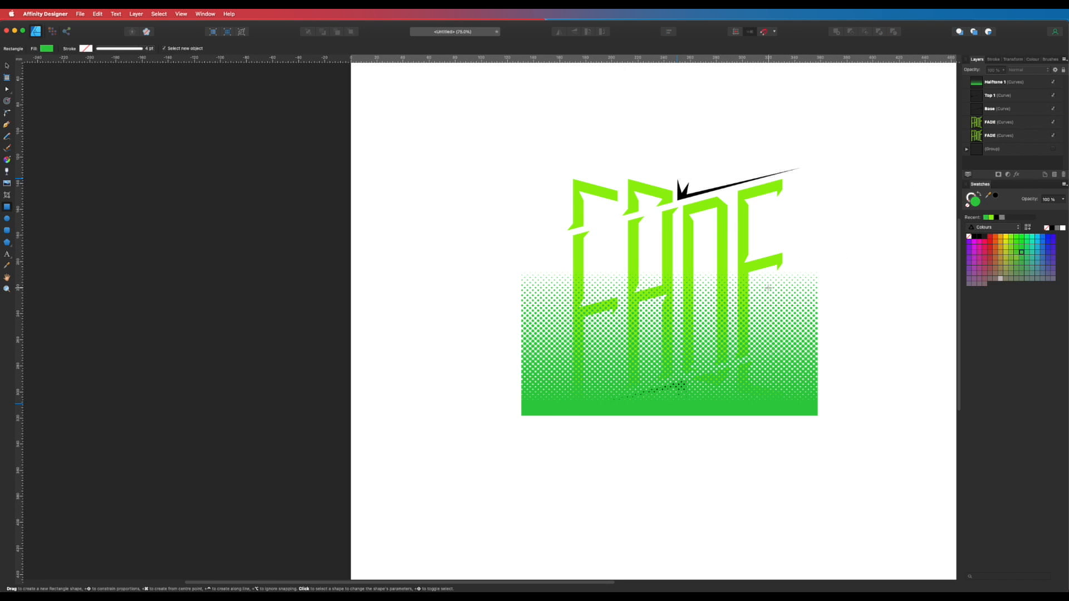
click(984, 84)
shift+click(978, 123)
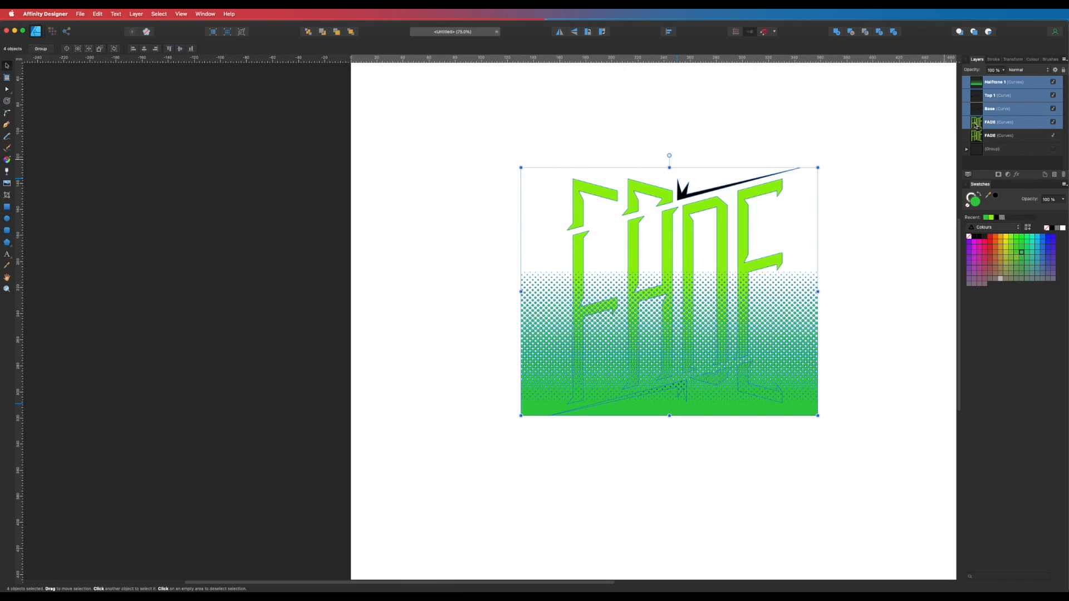
click(978, 85)
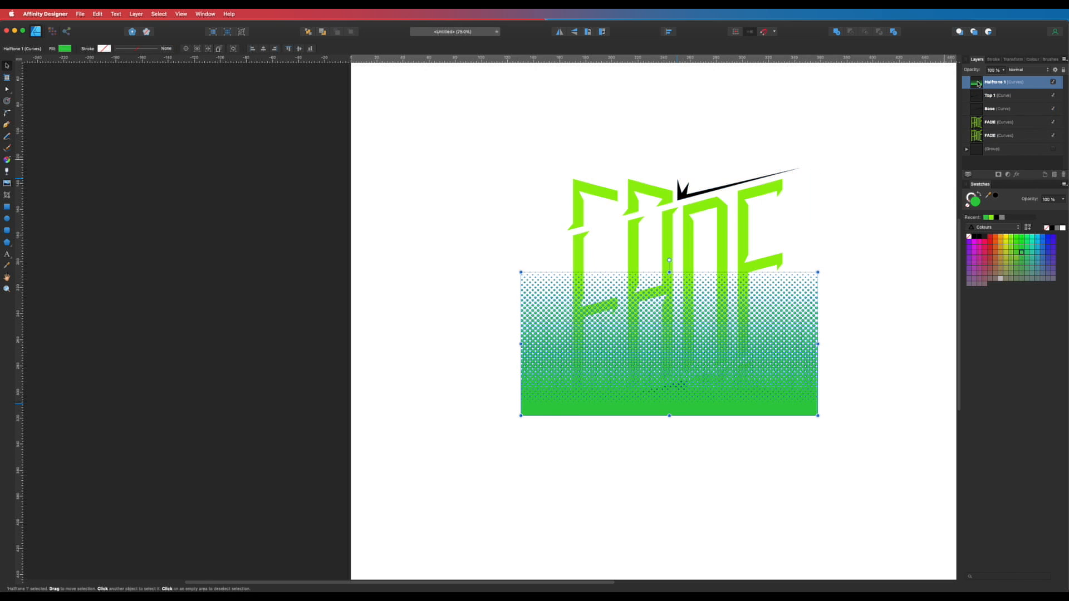
super+click(980, 125)
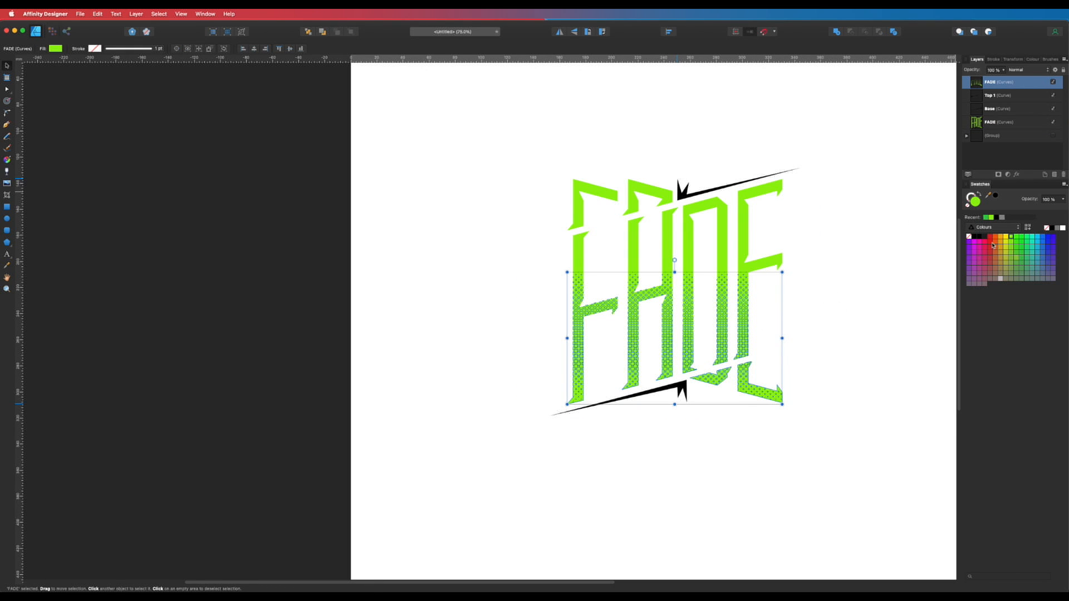
click(863, 306)
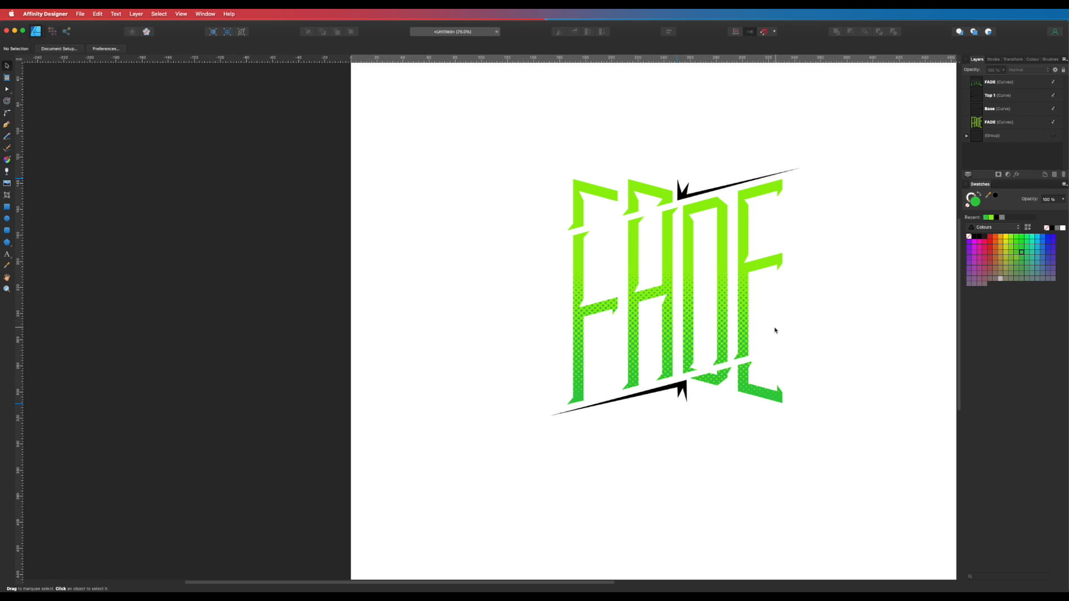
- Fill the Base blade with the darker green and the Top 1 blade with the lime green
click(679, 385)
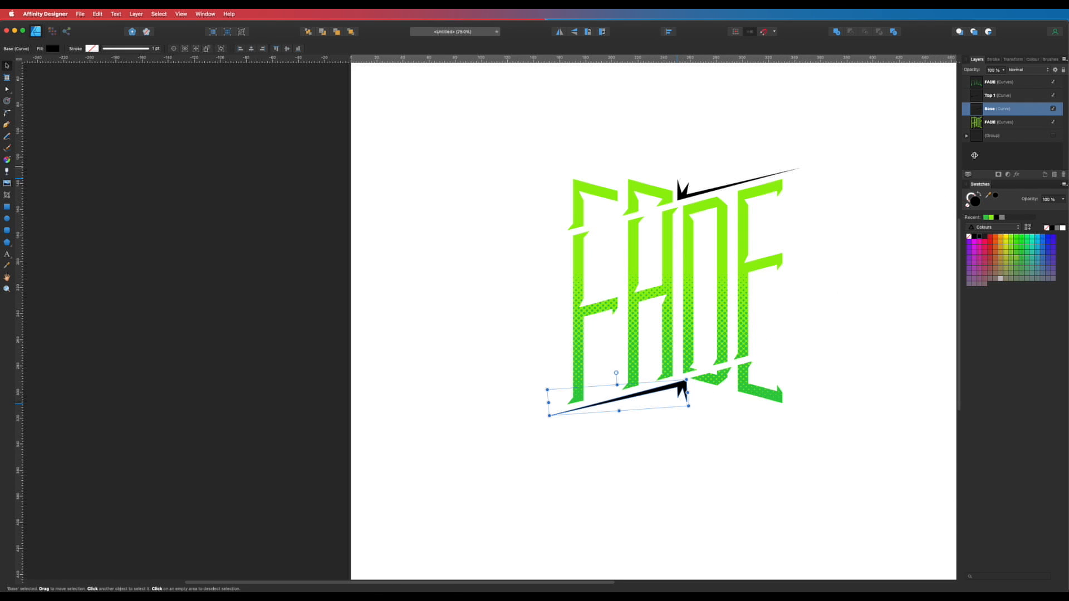
click(987, 218)
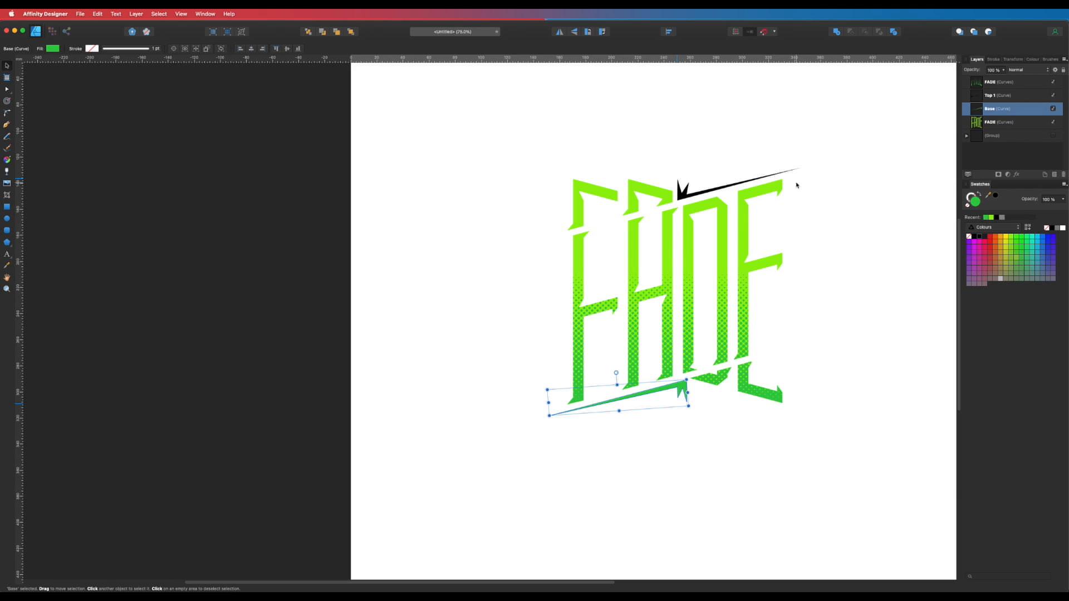
click(748, 185)
click(988, 218)
click(867, 301)
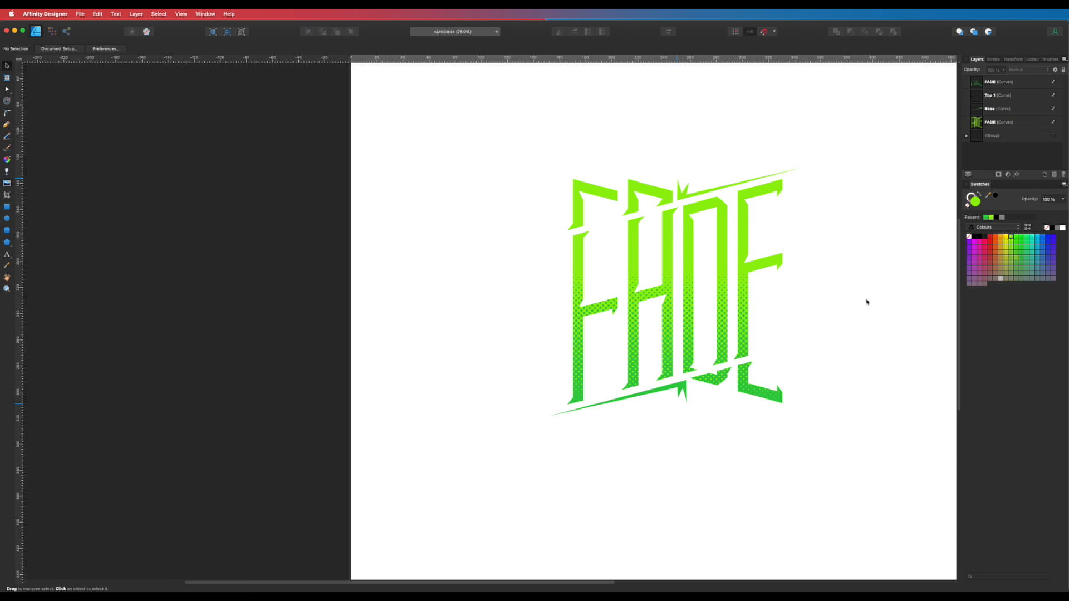
- Draw a large black rectangle around the lettering and send it behind all other layers as a backdrop
scroll(830, 331, right, 2)
scroll(829, 331, up, 1)
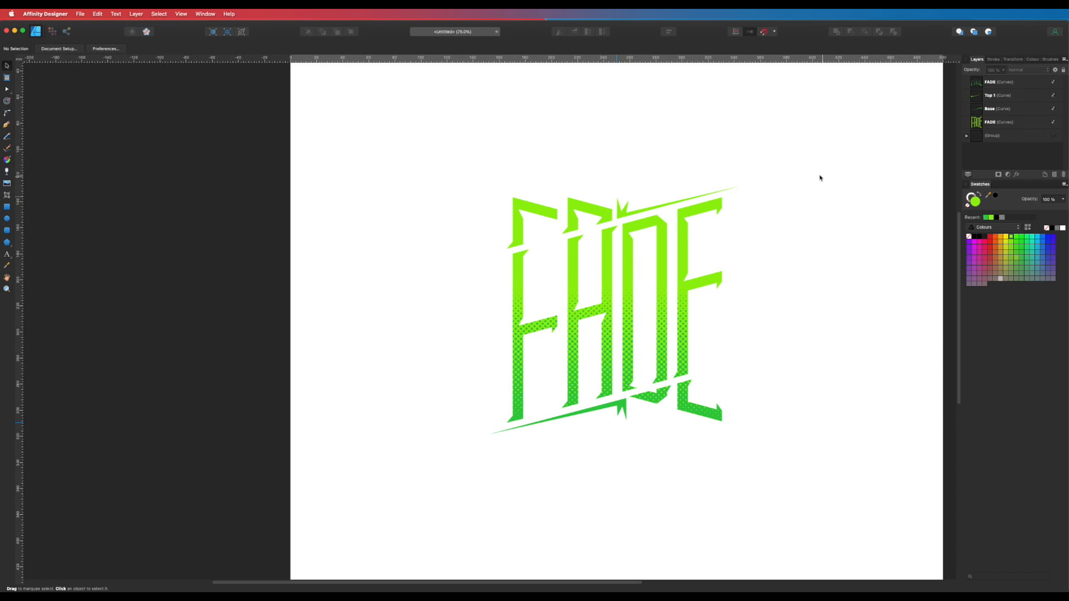
key(m)
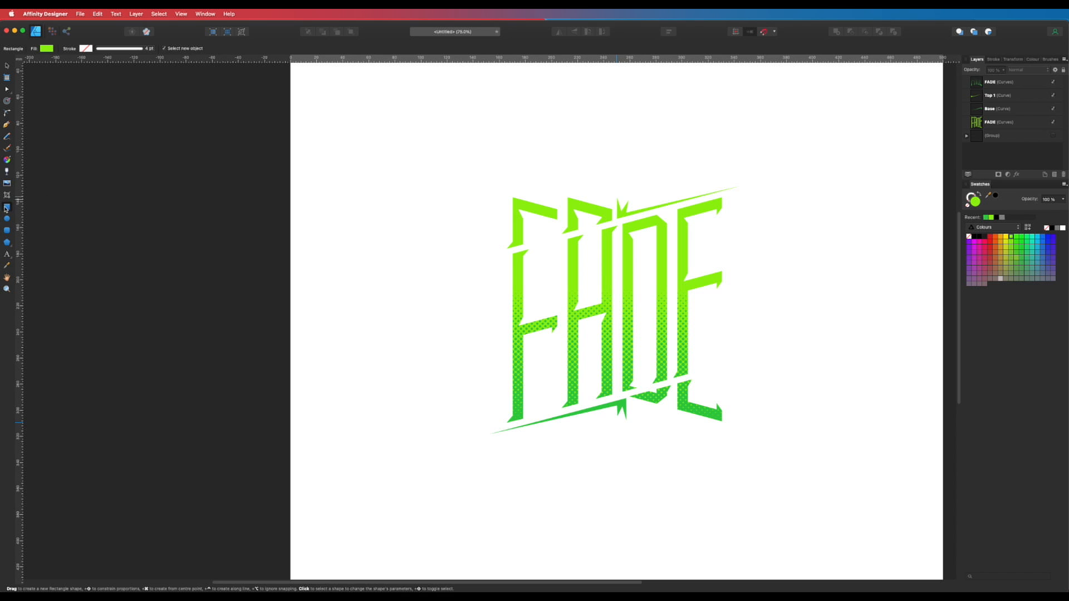
drag(368, 125, 850, 526)
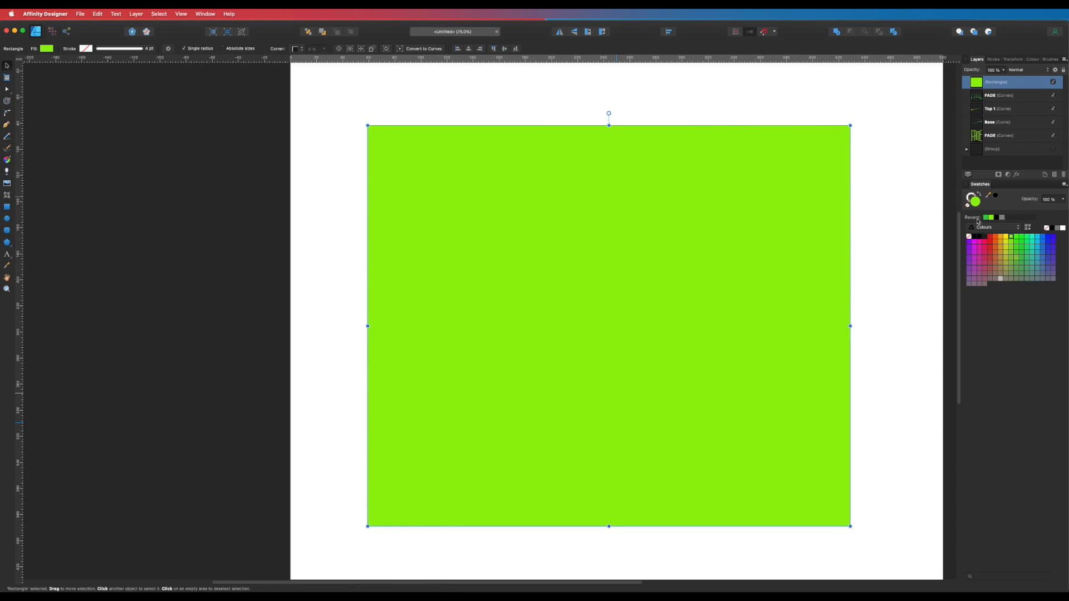
click(995, 218)
drag(997, 81, 990, 150)
click(868, 279)
drag(746, 308, 747, 206)
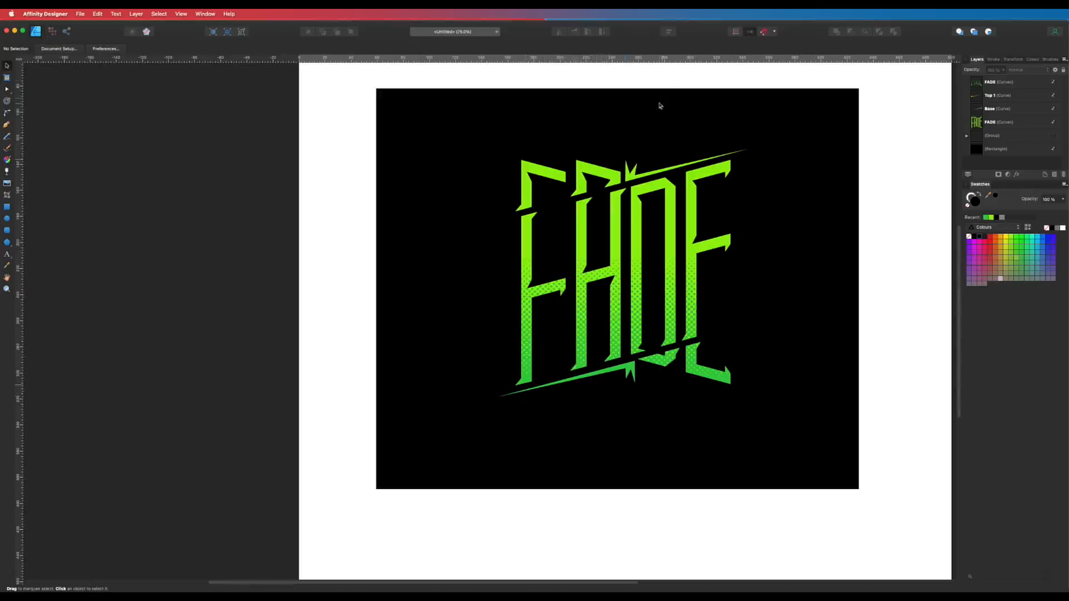
- Add the text DO NOT above the black backdrop in the AntennaCond font and enlarge it to about 32.4 pt
key(t)
click(637, 79)
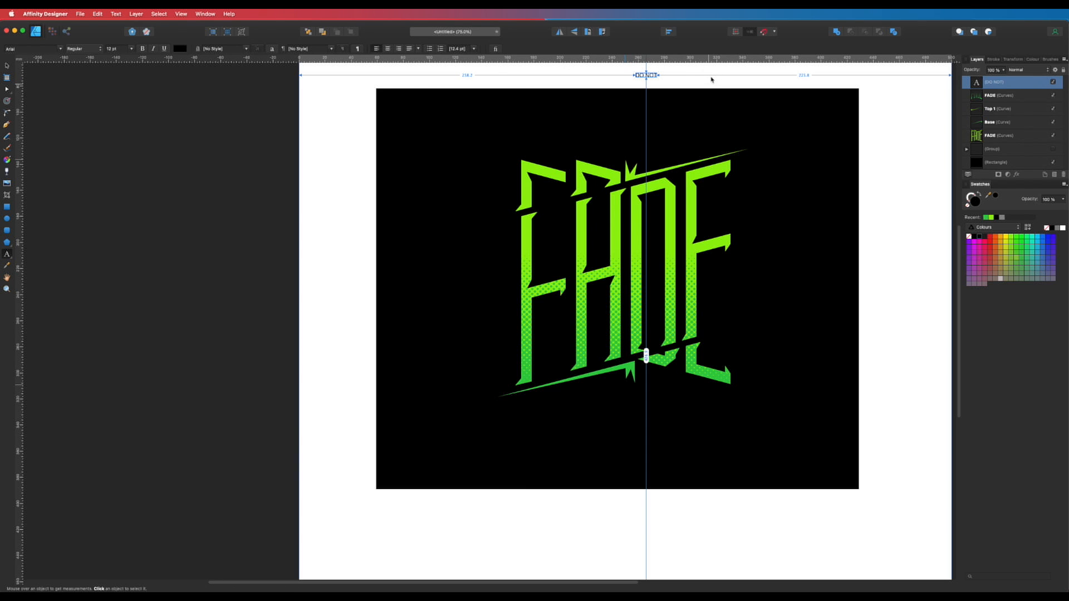
click(38, 49)
text(ant)
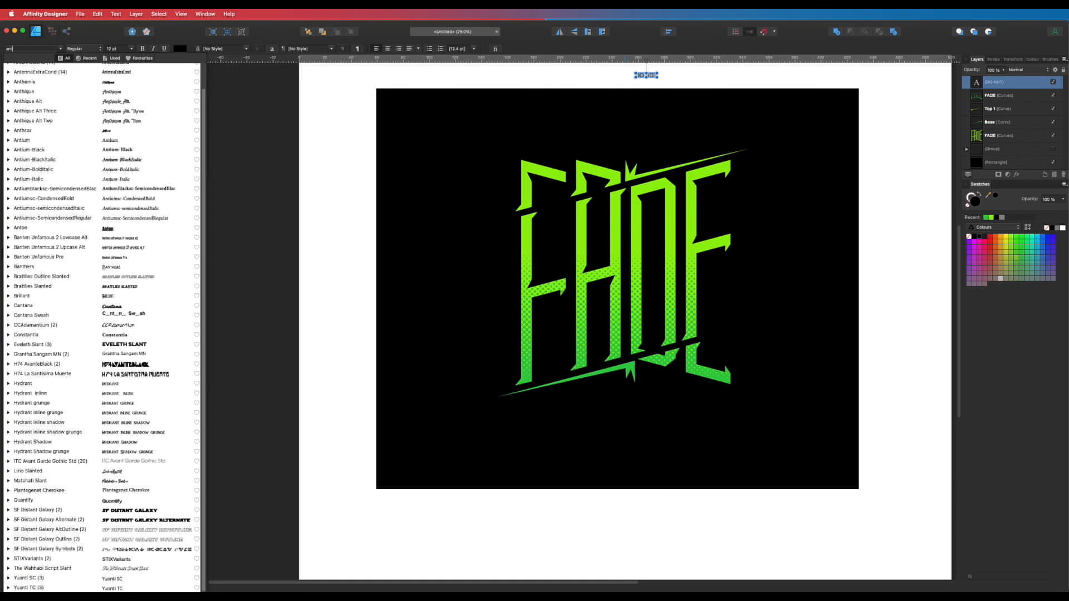
scroll(114, 94, up, 1)
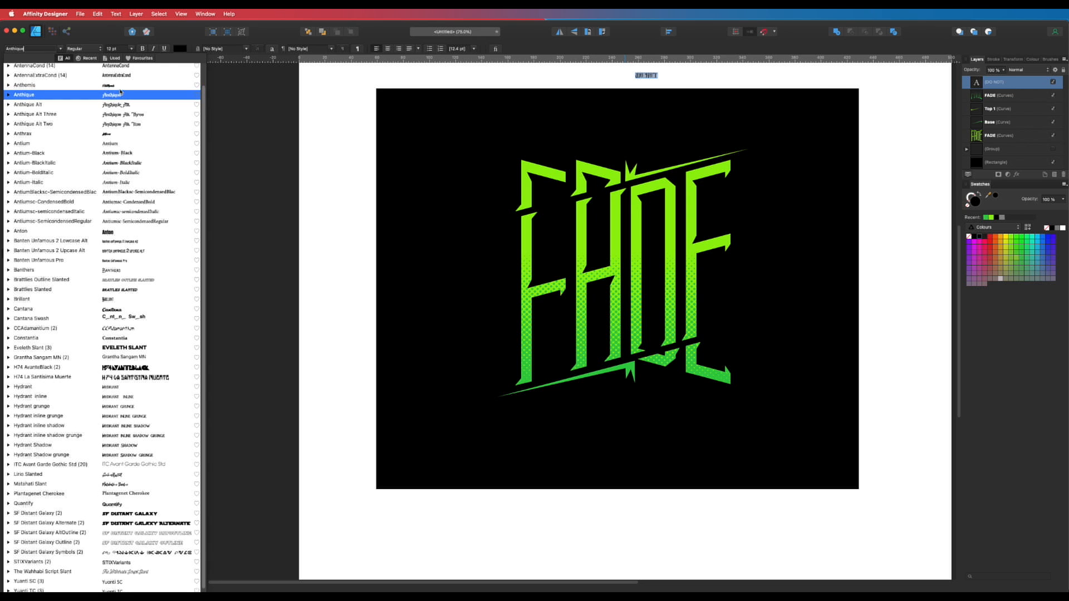
scroll(121, 66, up, 1)
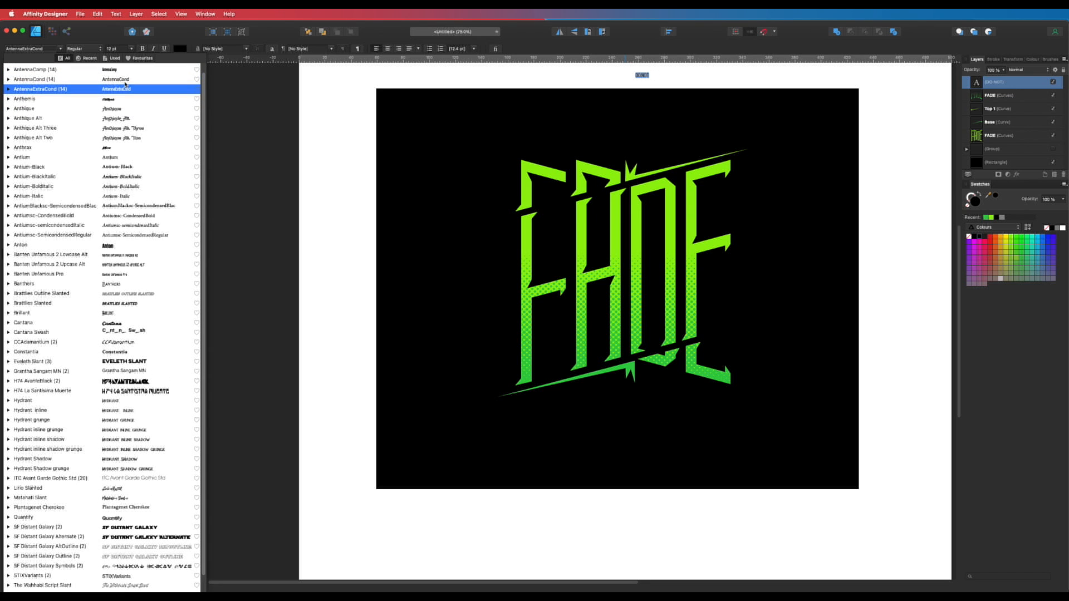
click(125, 83)
drag(653, 78, 682, 84)
key(Escape)
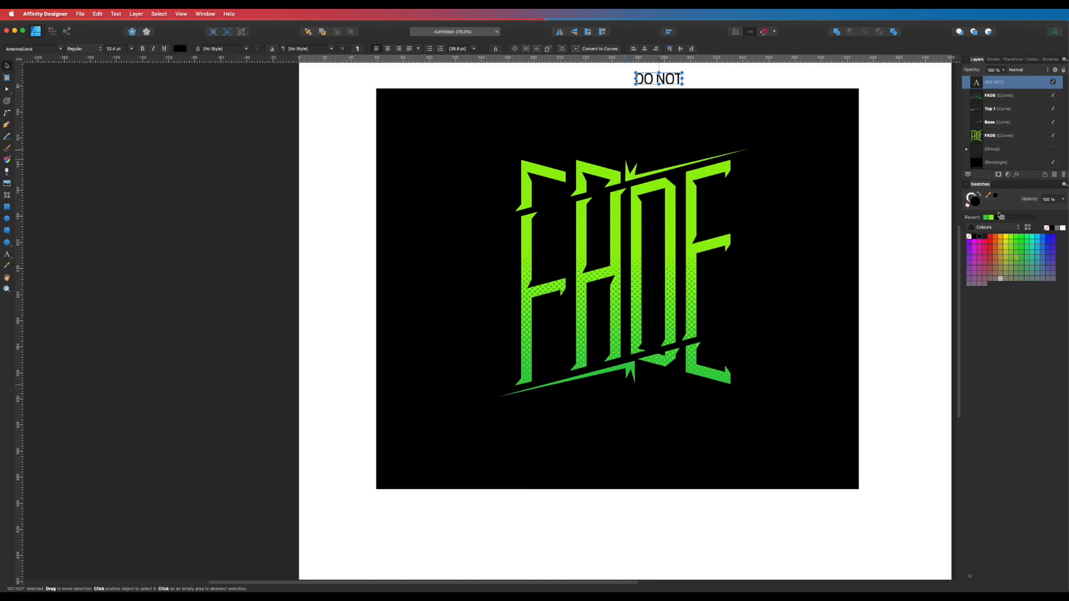
- Fill the DO NOT text white, place it above the top blade, and put a copy below the base blade
click(1062, 228)
mouse_move(674, 81)
mouse_down()
mouse_move(695, 98)
mouse_move(694, 156)
mouse_move(711, 160)
mouse_move(654, 268)
mouse_move(550, 405)
mouse_up()
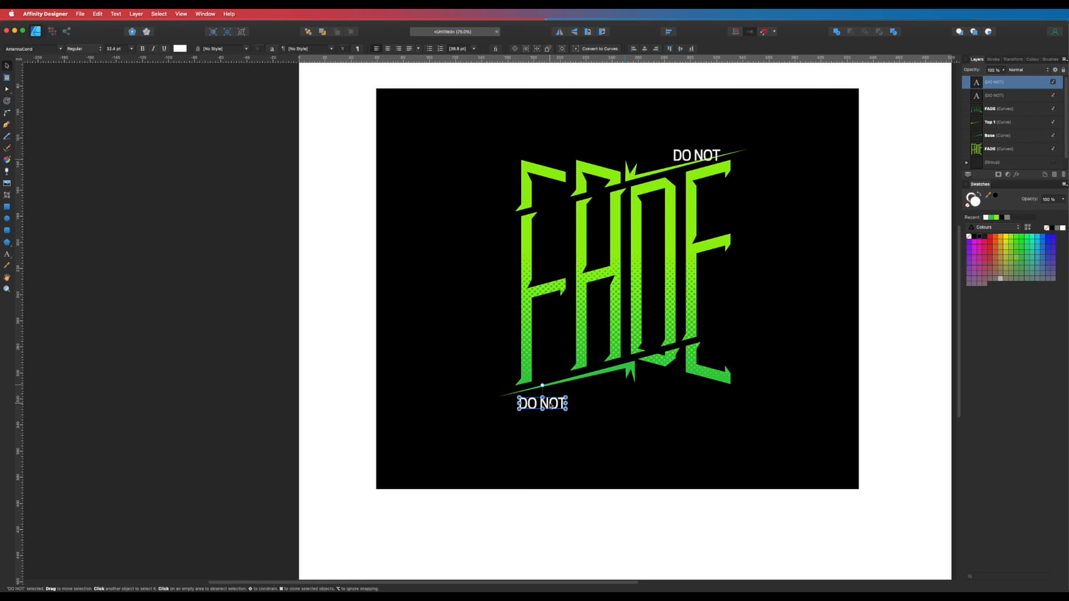
- Shear the DO NOT text above the top blade so it slants parallel to the blade
click(698, 155)
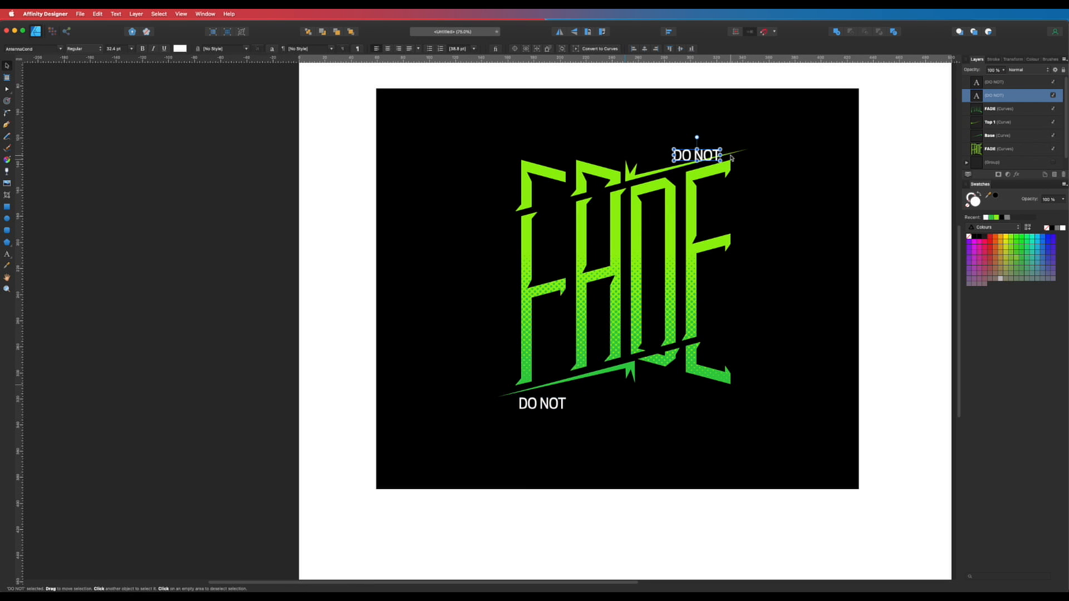
drag(725, 155, 727, 145)
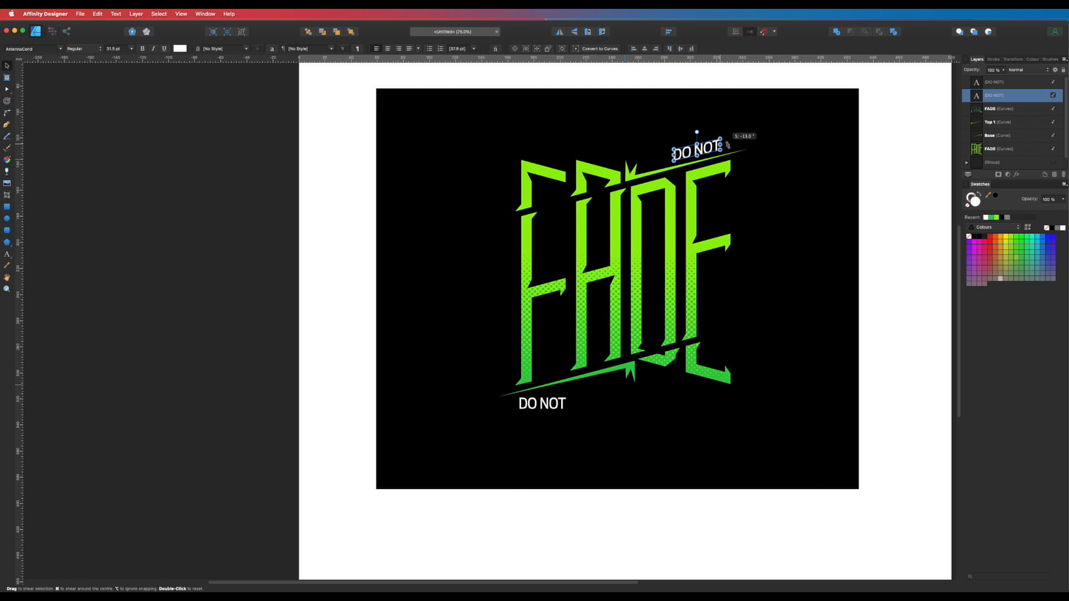
click(870, 160)
- Move the slanted DO NOT text further along the top blade toward its pointed tip
scroll(749, 150, up, 5)
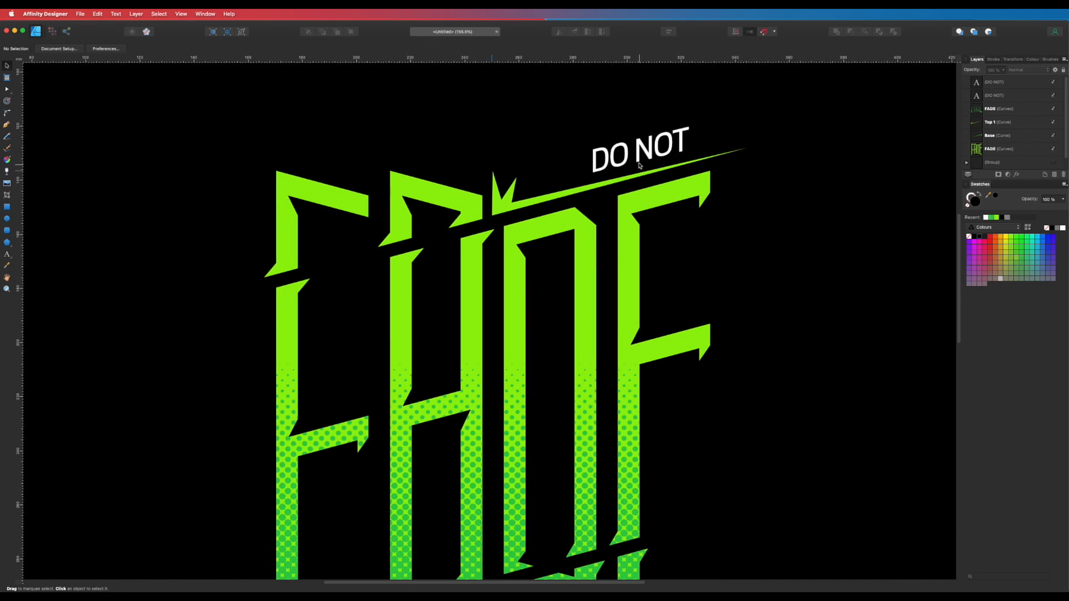
key(t)
click(649, 151)
key(Escape)
key(v)
drag(641, 151, 667, 153)
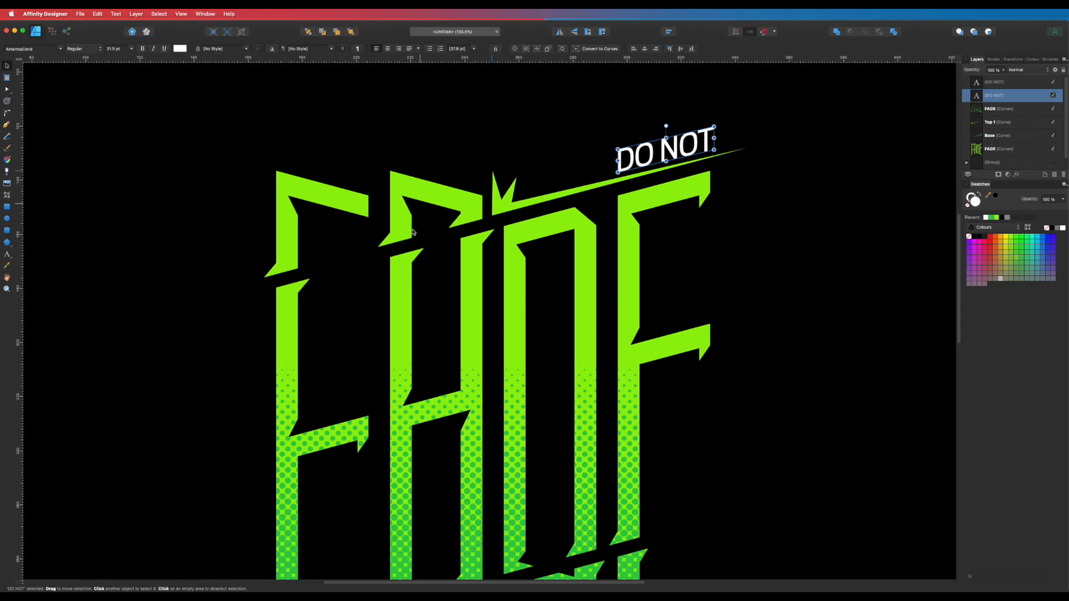
scroll(653, 232, right, 2)
scroll(654, 231, down, 1)
drag(650, 131, 650, 130)
- Increase the tracking of the slanted DO NOT text to space its letters widely, extending it to the blade's tip
key(super+t)
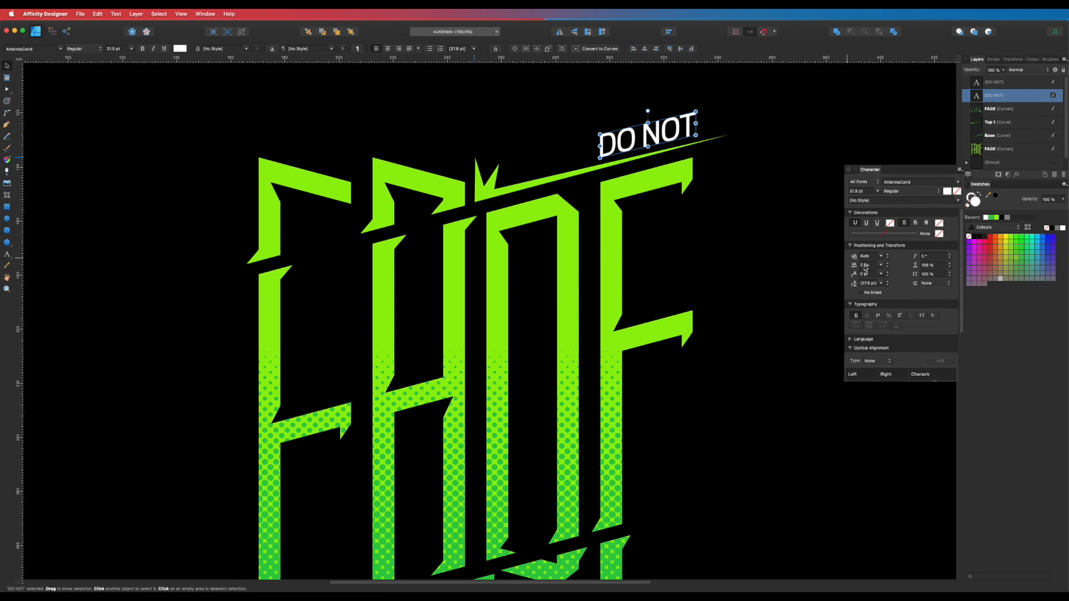
scroll(864, 268, up, 10)
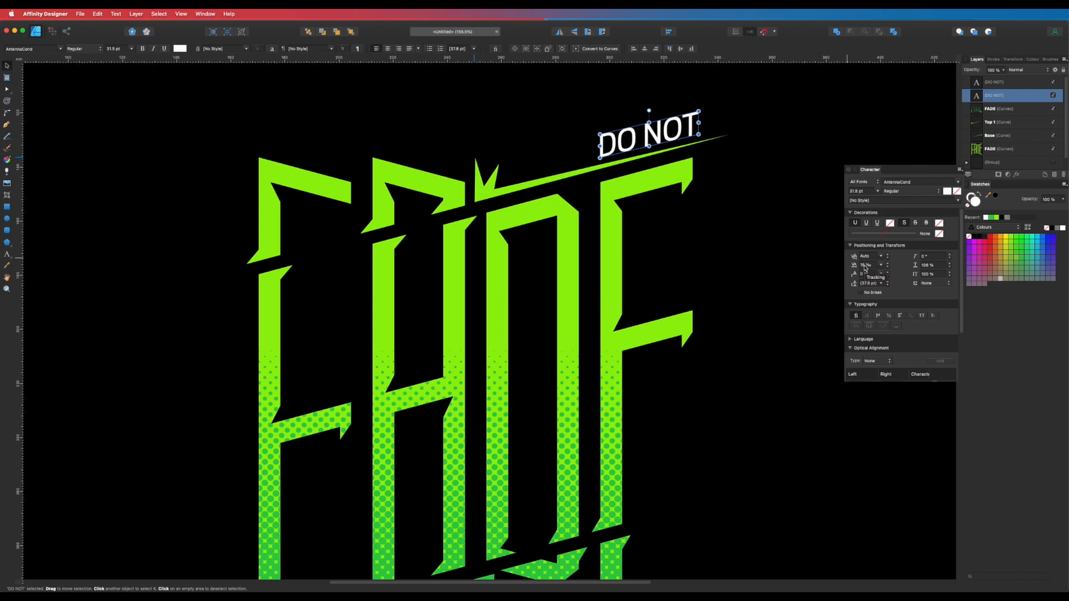
scroll(865, 267, up, 3)
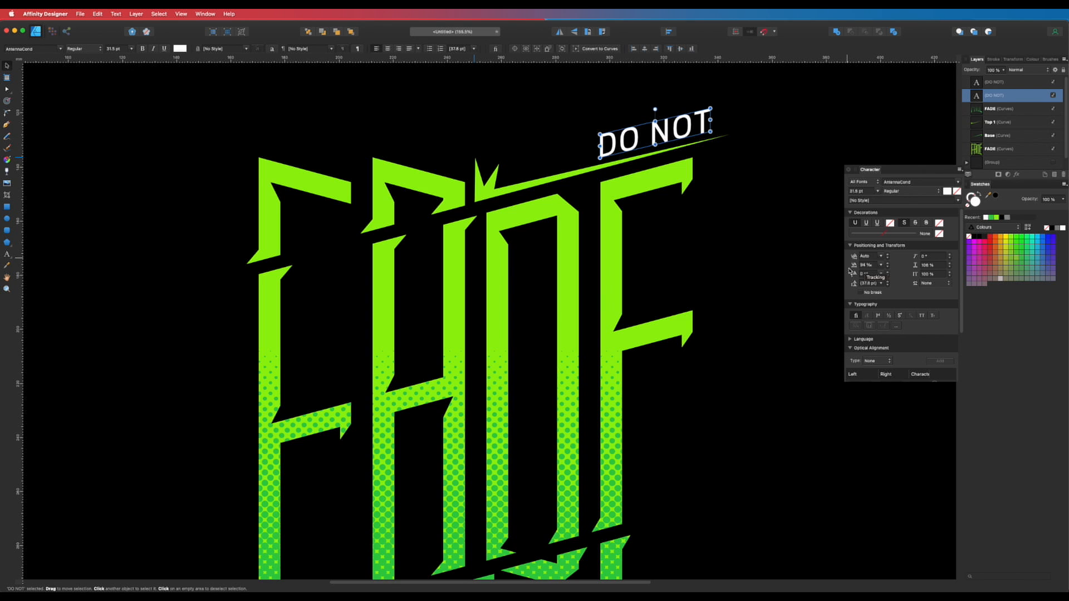
scroll(863, 265, up, 12)
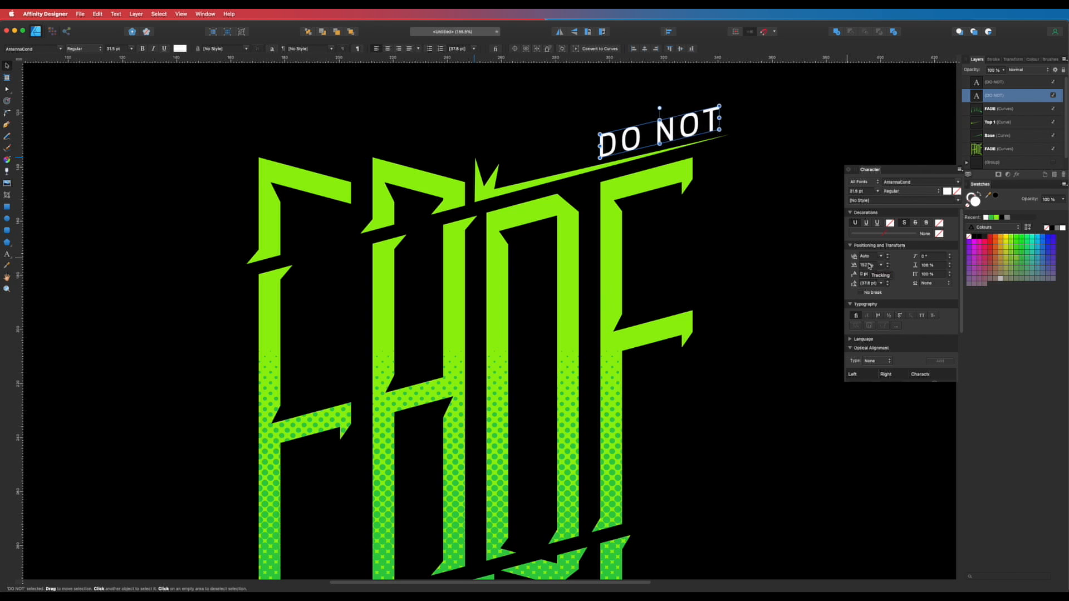
scroll(868, 266, up, 3)
click(752, 232)
- Replace the unslanted DO NOT copy below the base blade with a duplicate of the slanted text reading KEEP ON CREATING
scroll(711, 220, down, 10)
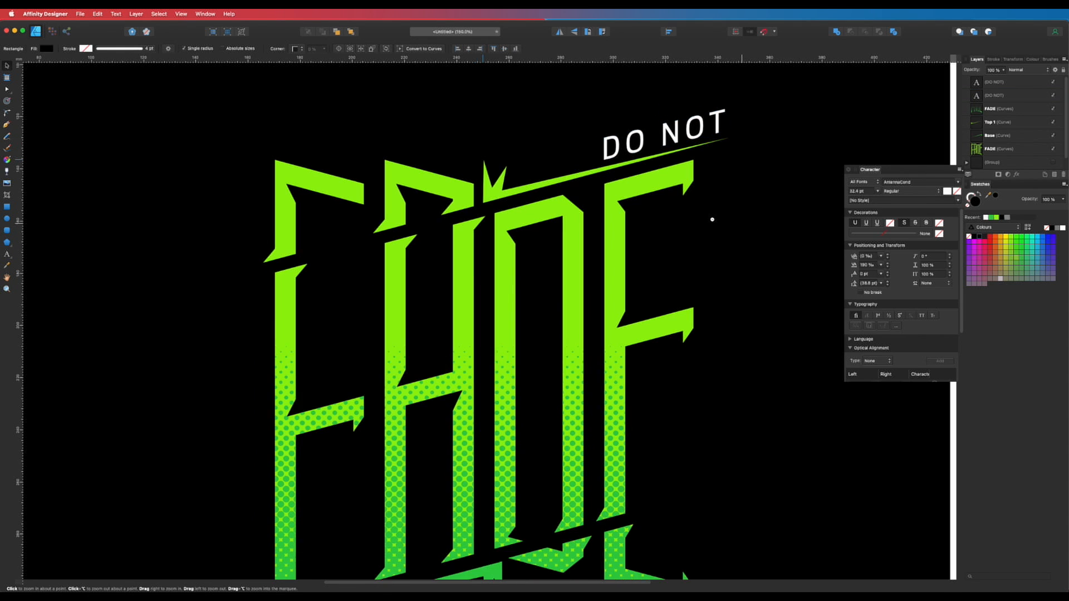
scroll(711, 262, down, 3)
key(t)
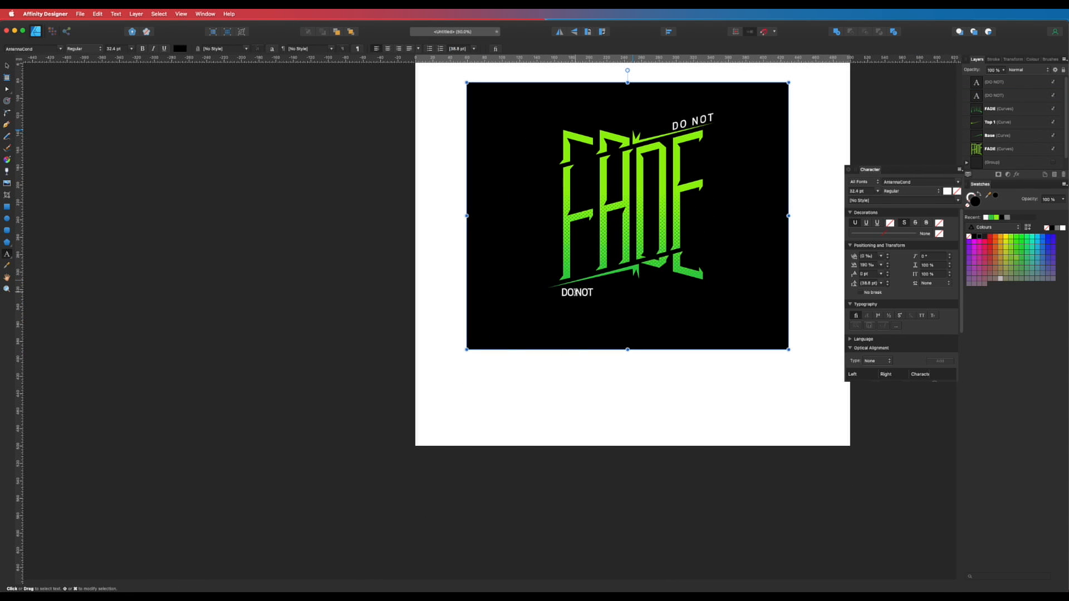
key(v)
click(577, 293)
key(Delete)
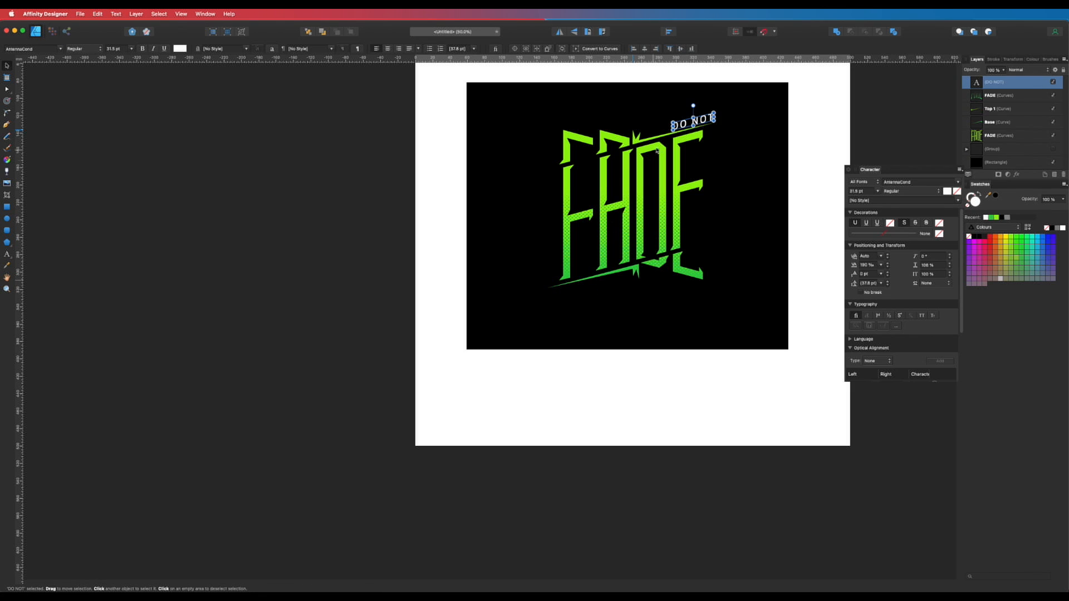
mouse_move(685, 124)
mouse_down()
mouse_move(568, 316)
mouse_move(573, 289)
mouse_up()
text(t)
text(KEEP ON CREATING)
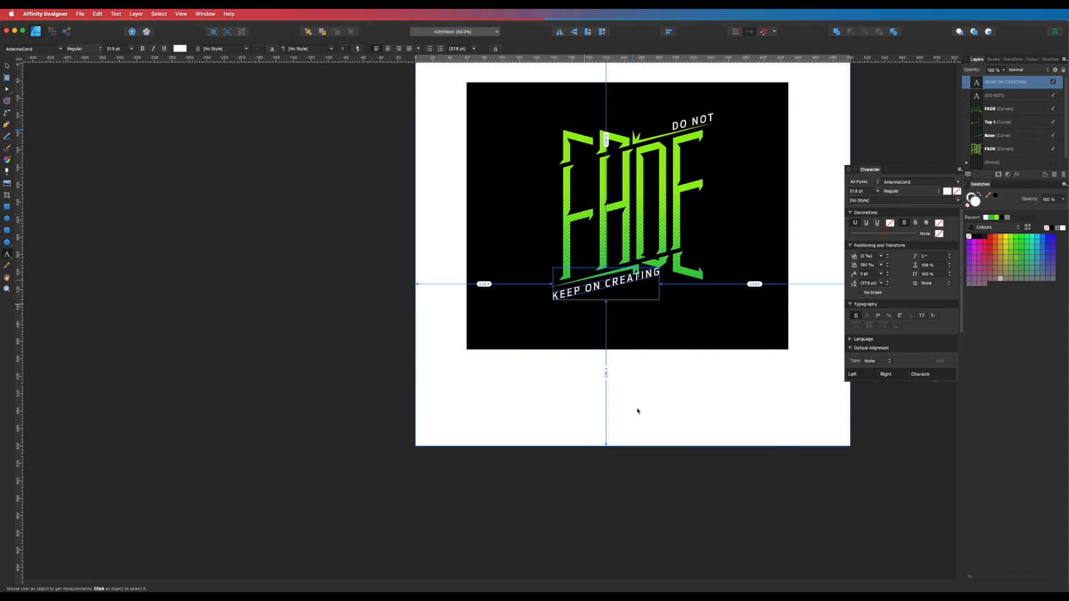
- Scale down the KEEP ON CREATING text and position it just beneath the base blade, ending before the blade's barb
key(super+d)
key(v)
drag(610, 287, 606, 394)
click(565, 396)
scroll(586, 389, up, 3)
drag(661, 309, 694, 313)
drag(649, 279, 671, 305)
key(t)
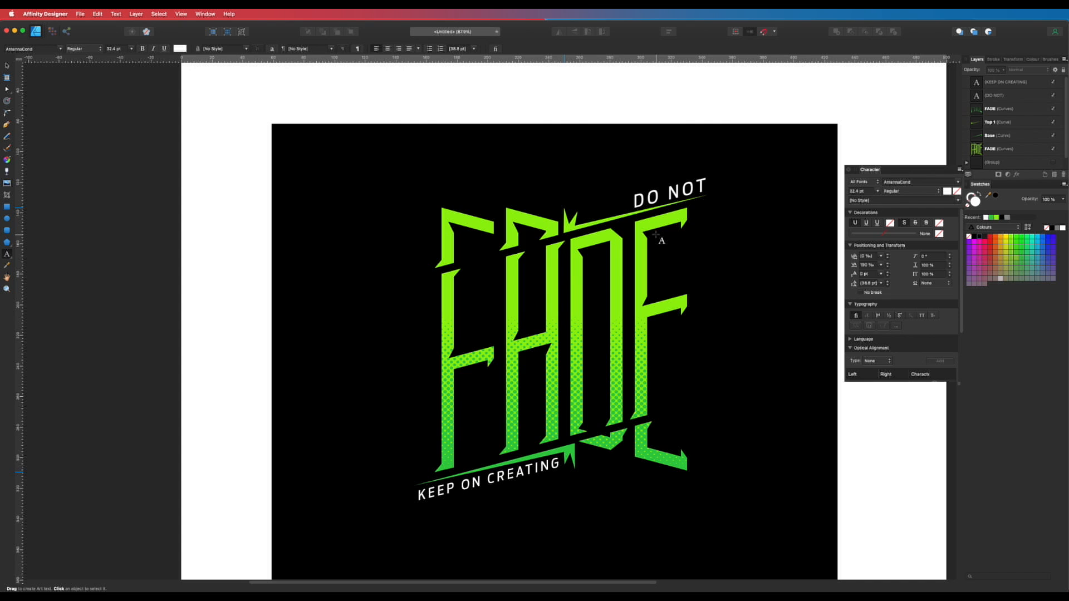
scroll(659, 237, down, 2)
key(v)
key(t)
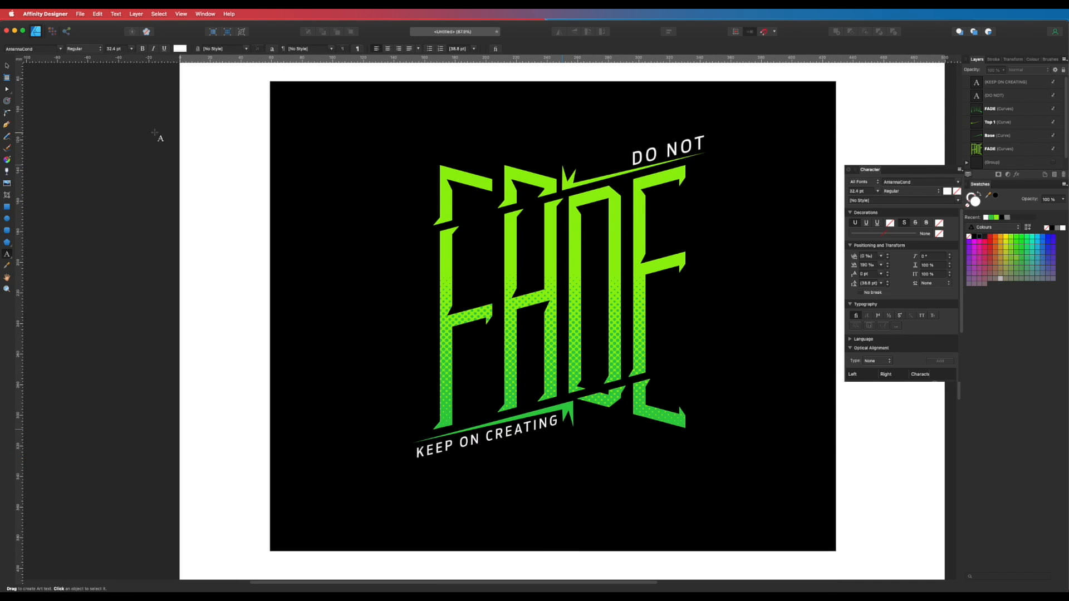
- Draw a thin vertical rectangle on the E's stem, fill it white, and bring it in front of all other layers
click(7, 207)
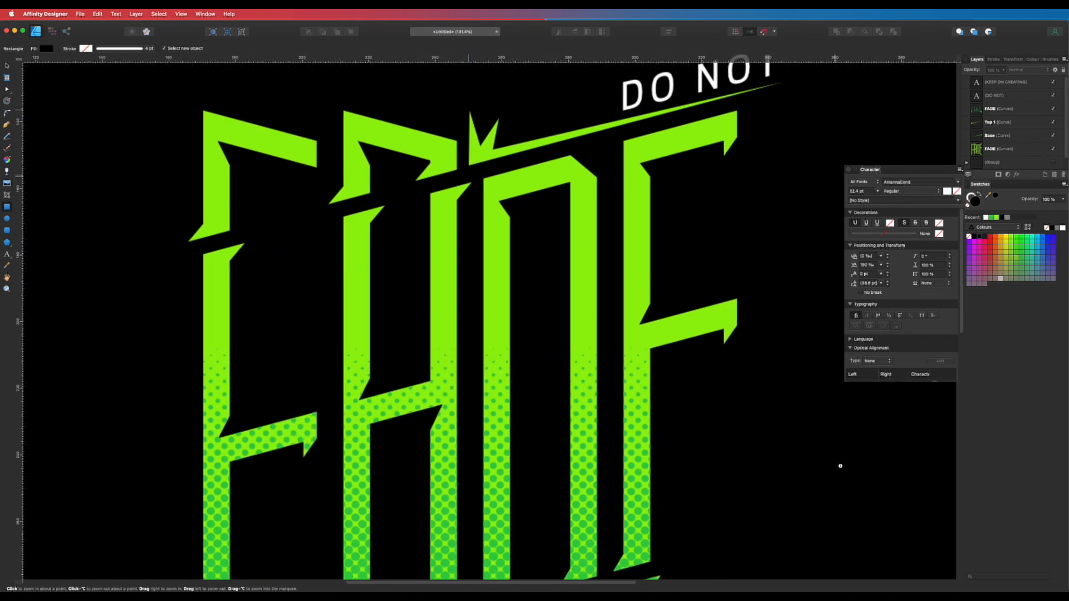
scroll(624, 190, up, 5)
drag(629, 175, 632, 325)
click(985, 217)
key(super+shift+bracketleft)
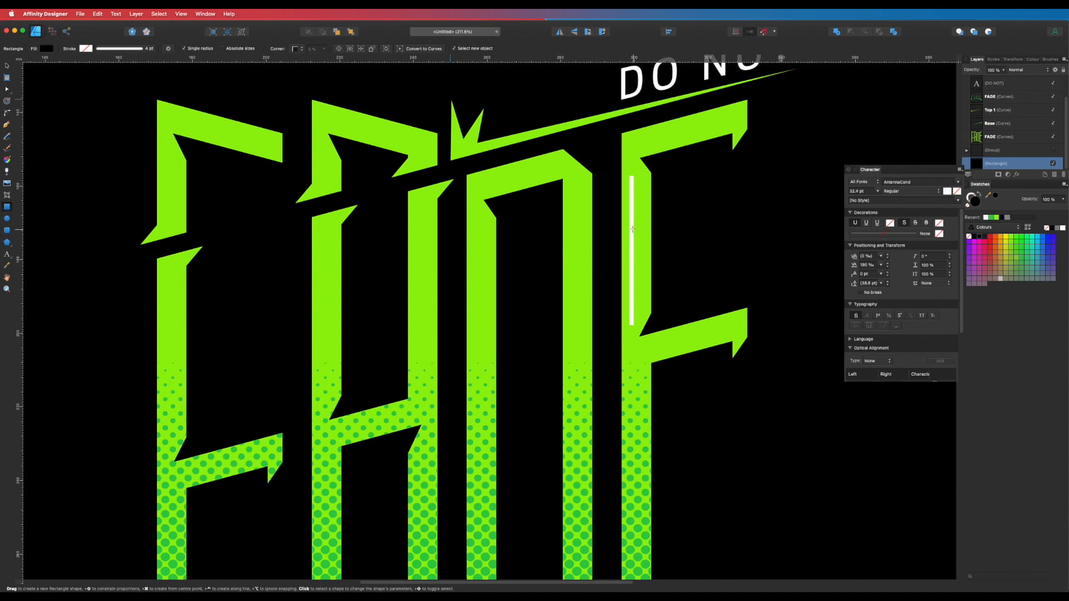
scroll(633, 228, up, 3)
key(super+shift+bracketright)
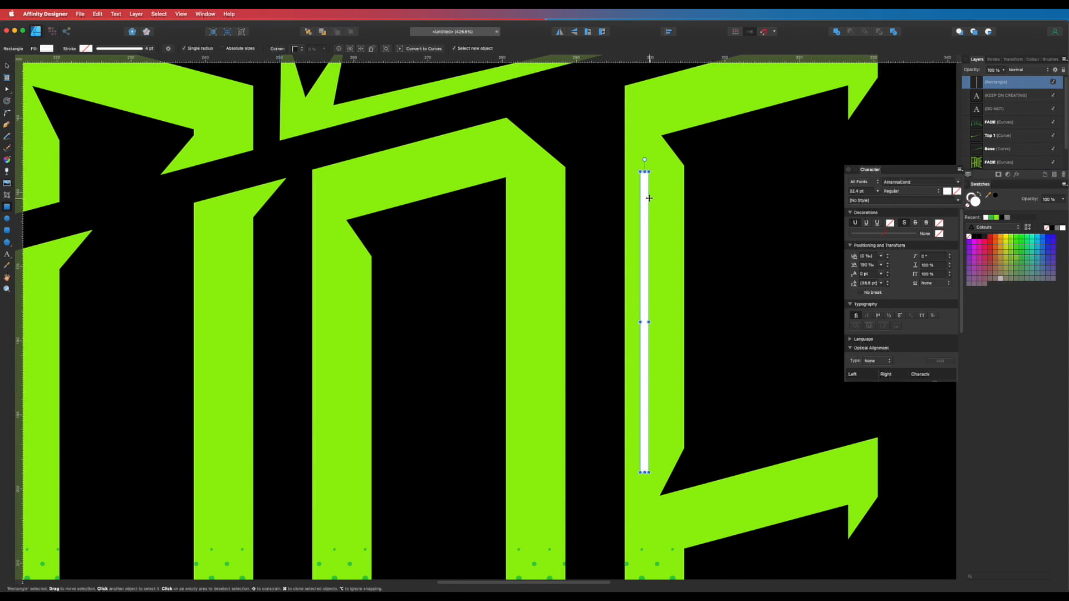
- Narrow the white rectangle and lengthen it down the E's stem to a height of about 113 mm, ending above the lower cut
key(v)
drag(648, 323, 646, 323)
scroll(650, 537, down, 5)
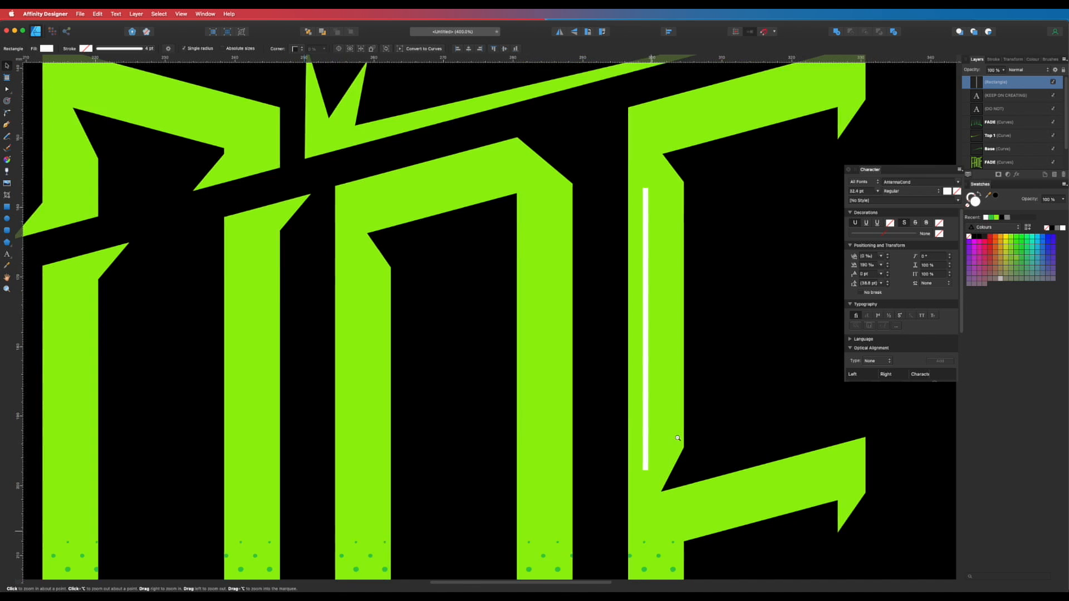
scroll(612, 270, up, 1)
scroll(612, 270, up, 3)
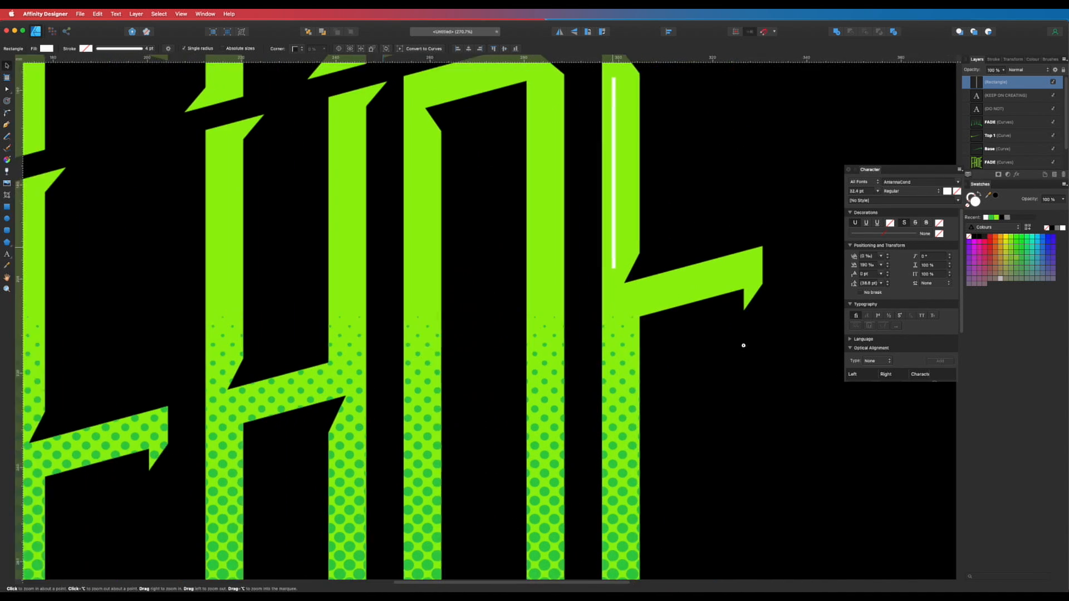
drag(613, 270, 615, 552)
scroll(615, 551, down, 8)
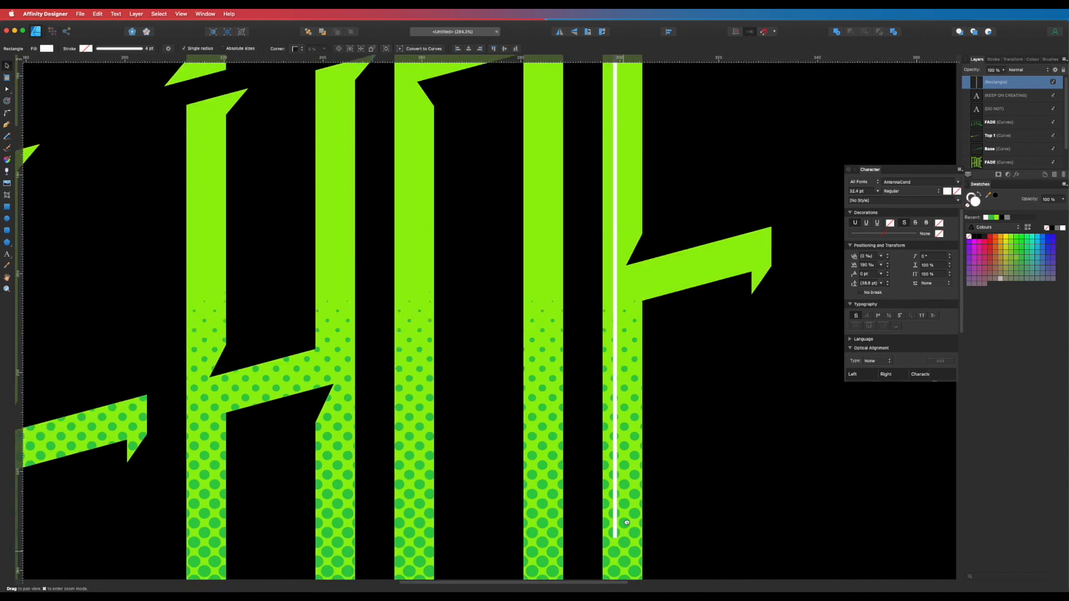
drag(614, 312, 615, 384)
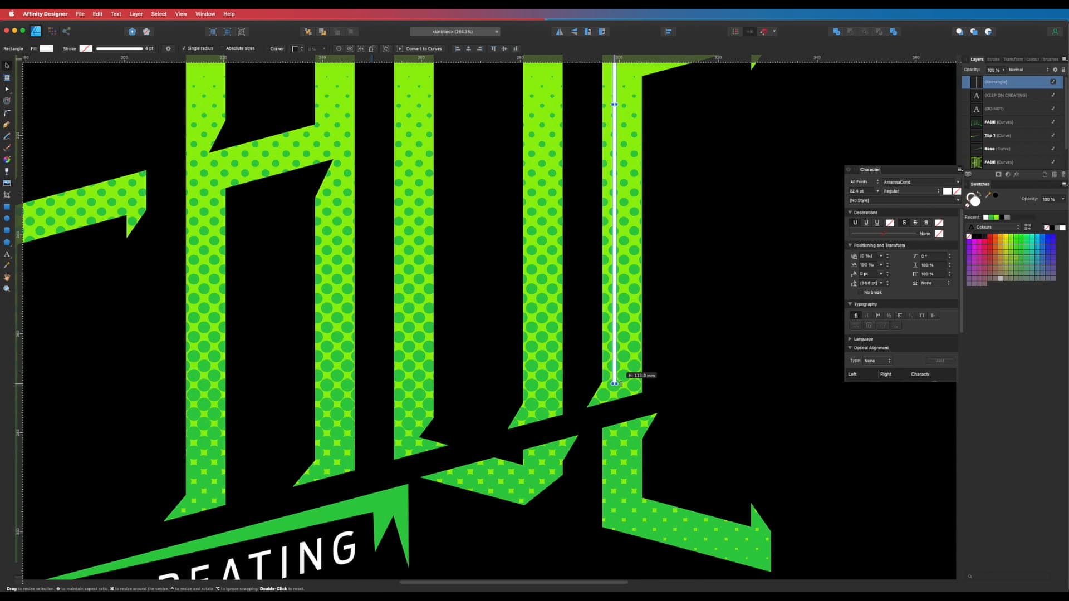
scroll(671, 211, down, 6)
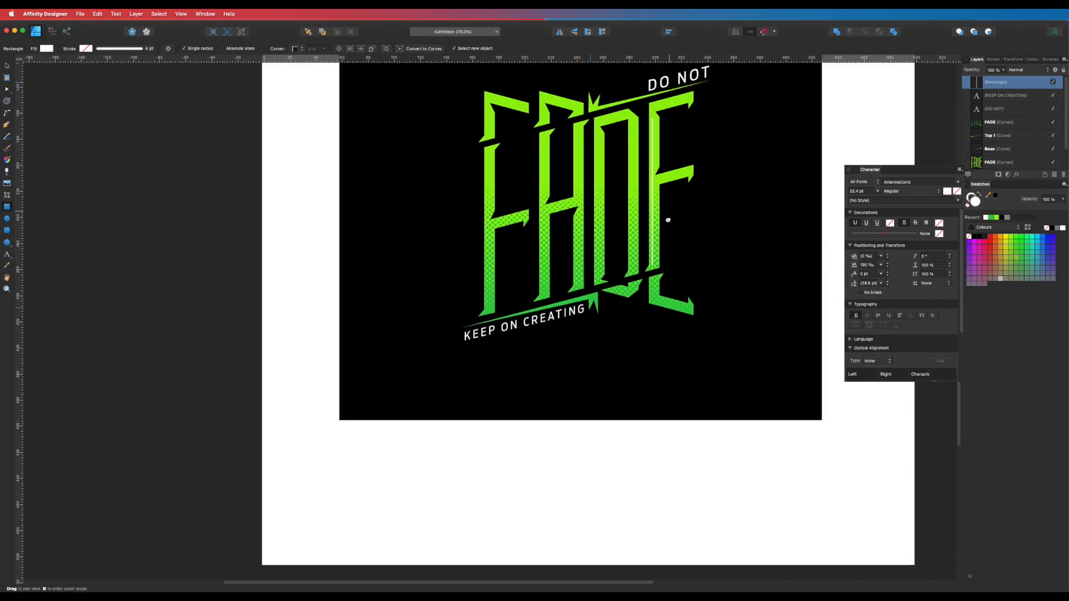
- Extend the white strip upward until it nearly reaches the top edge of the E
scroll(621, 188, up, 3)
key(v)
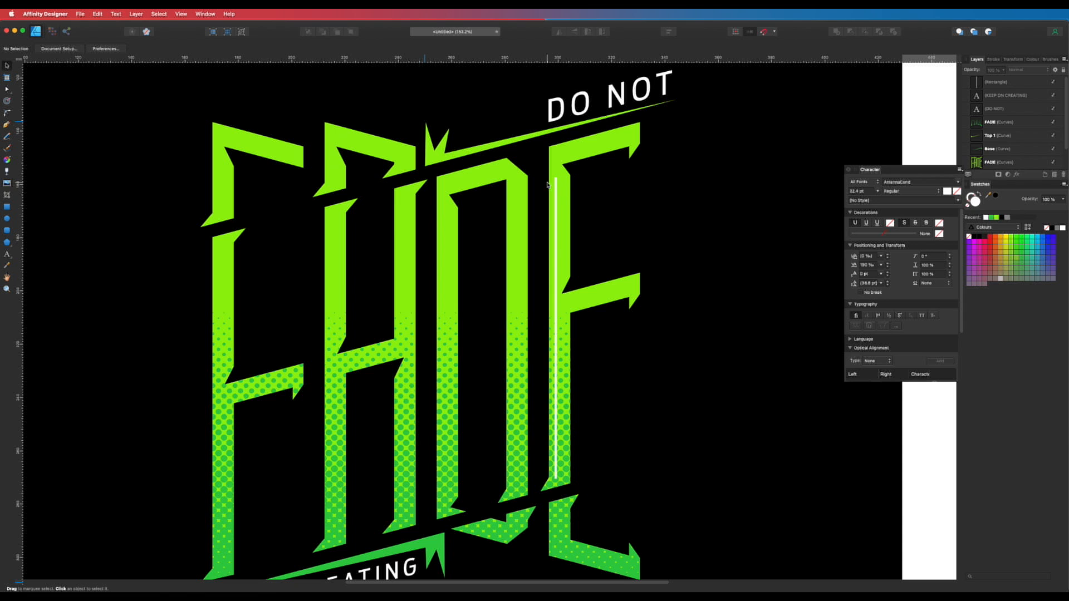
click(555, 186)
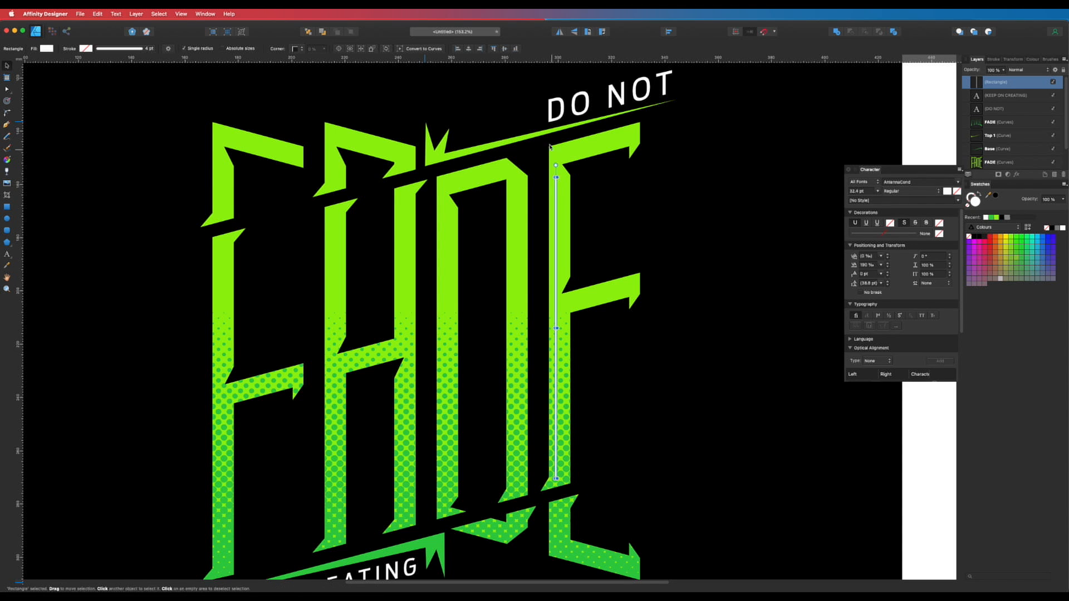
scroll(522, 188, up, 3)
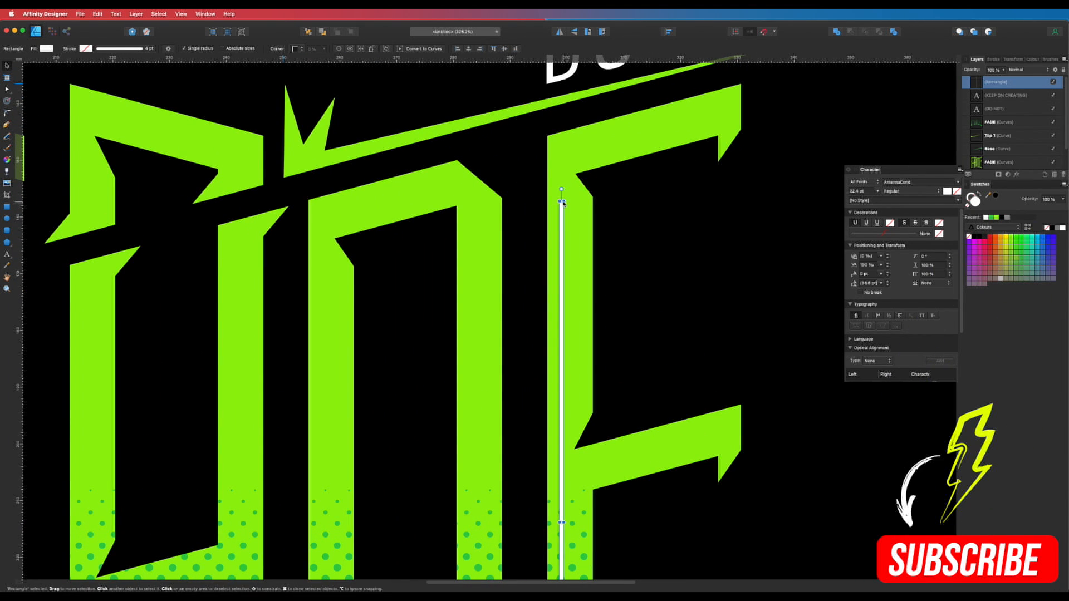
scroll(562, 201, up, 3)
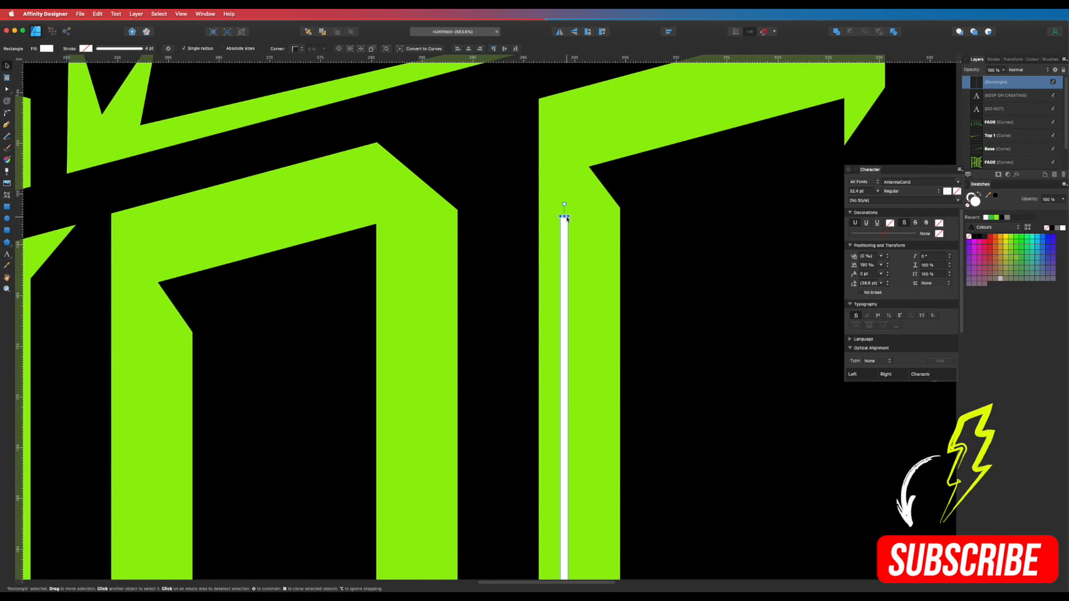
drag(563, 216, 562, 111)
- Convert the white strip to curves and raise its top-right corner node to slant the top end
key(a)
click(570, 113)
click(566, 116)
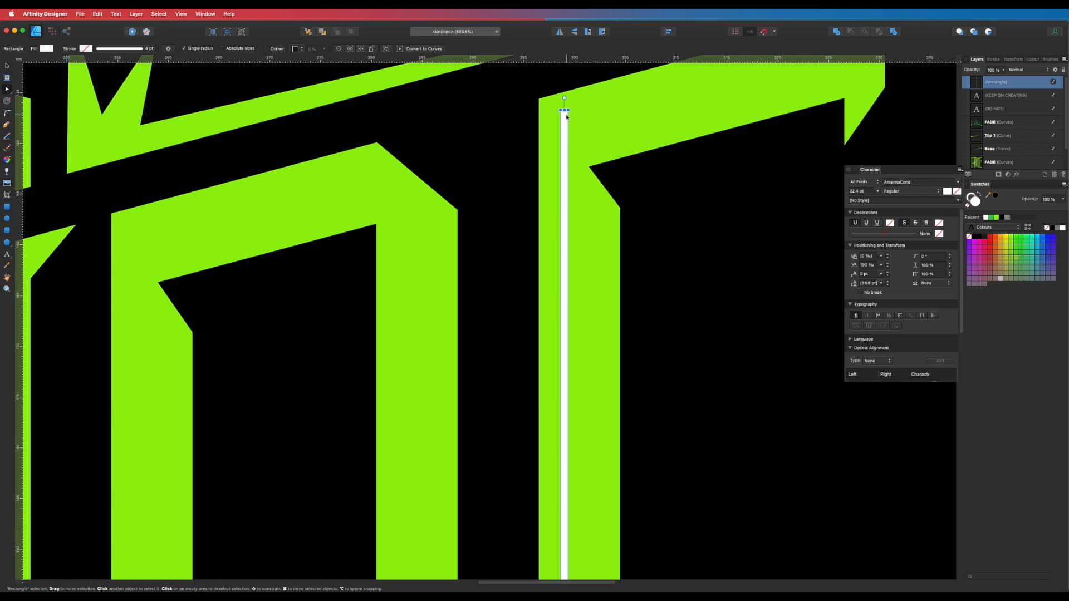
key(super+Return)
drag(568, 110, 568, 109)
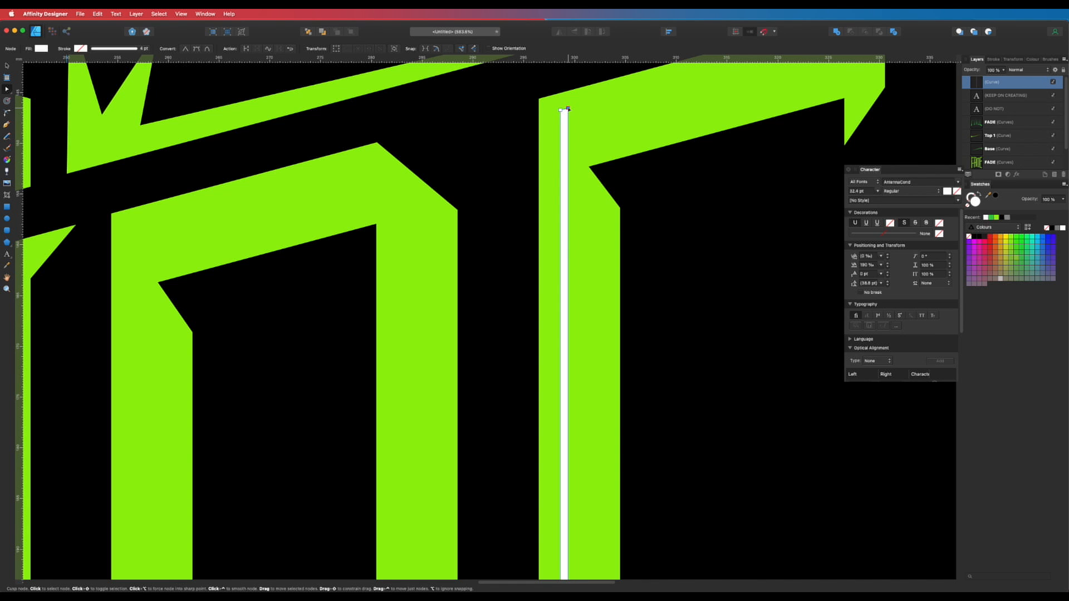
- Lower the bottom-left corner node of the white strip to slant its bottom end parallel to the cut in the E
alt+super+click(638, 200)
alt+super+click(638, 200)
alt+super+click(640, 204)
alt+super+click(642, 207)
alt+super+click(644, 210)
drag(703, 291, 607, 156)
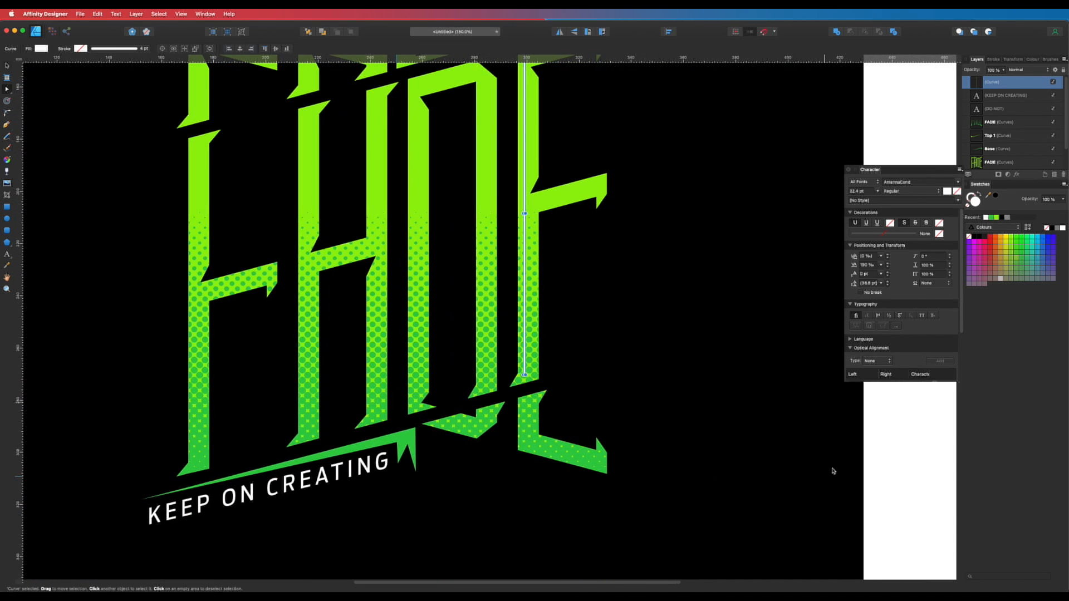
key(v)
click(902, 495)
key(a)
drag(528, 386, 930, 563)
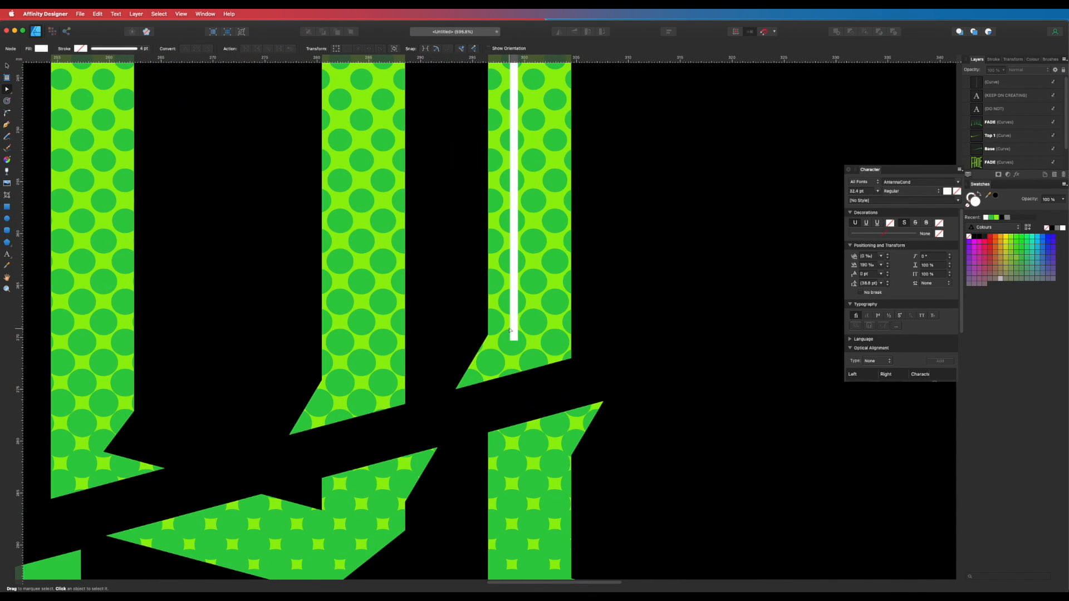
click(510, 339)
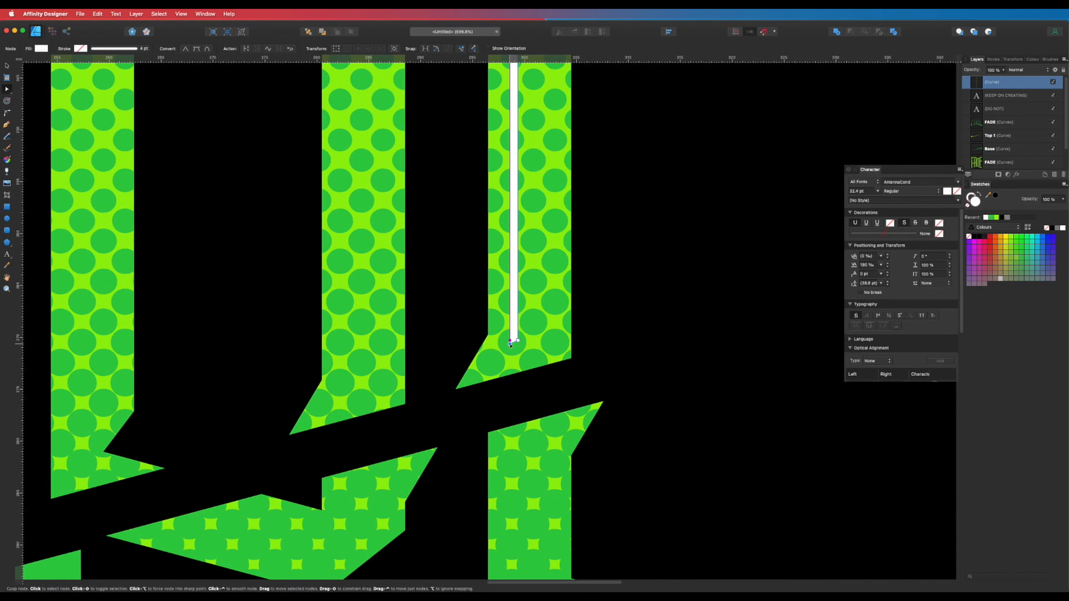
- Lower both top corner nodes of the E's white strip to start it further below the letter's top edge
alt+super+click(703, 294)
alt+super+click(704, 294)
alt+super+click(703, 295)
alt+super+click(704, 296)
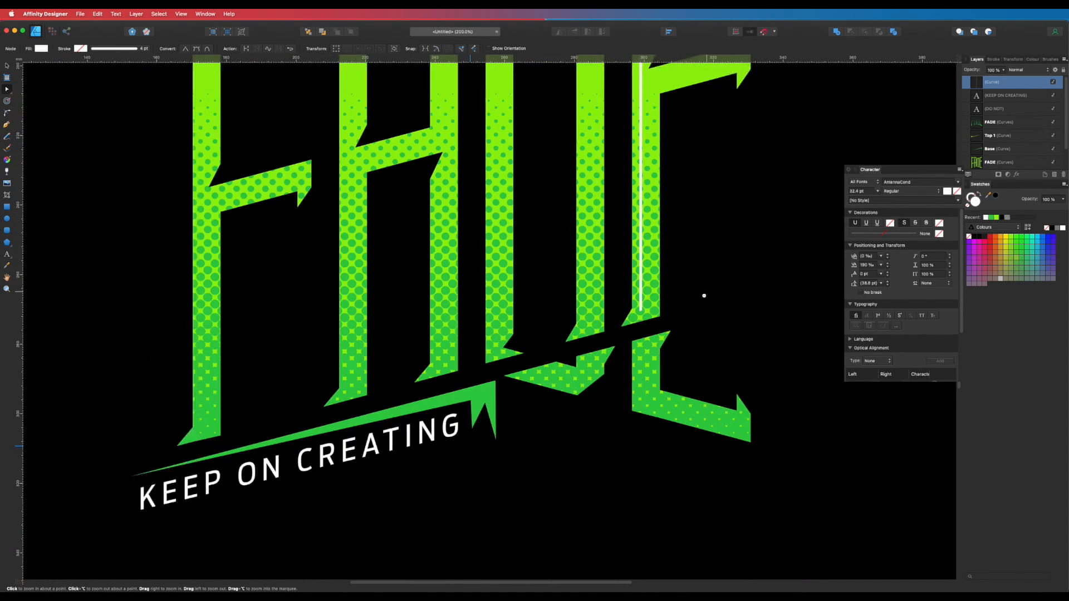
alt+super+click(704, 296)
alt+super+click(704, 295)
alt+super+click(704, 296)
drag(703, 297, 590, 363)
click(718, 193)
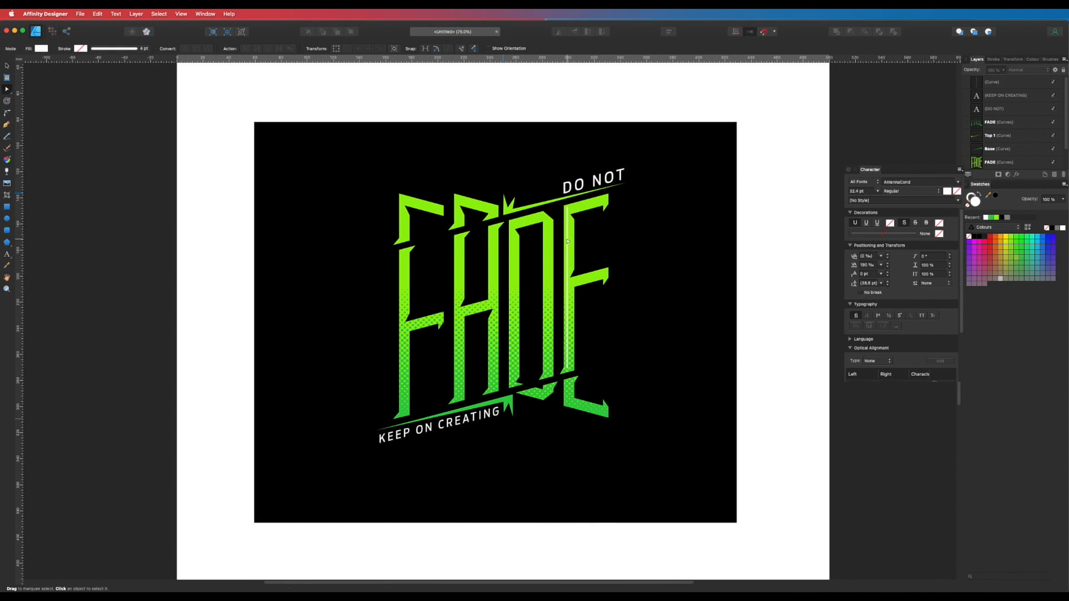
scroll(567, 241, up, 10)
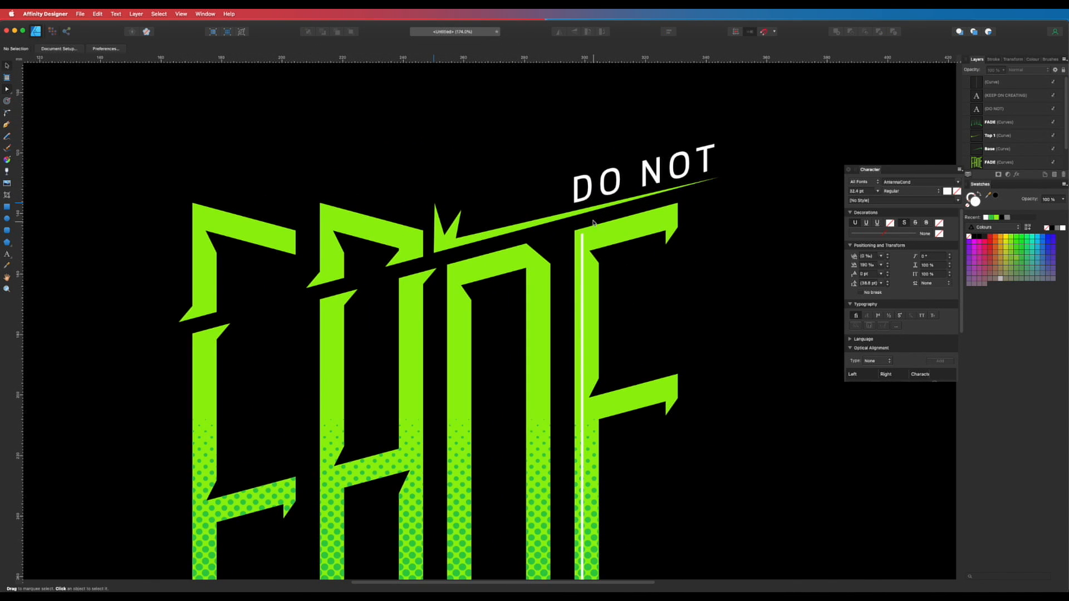
click(609, 259)
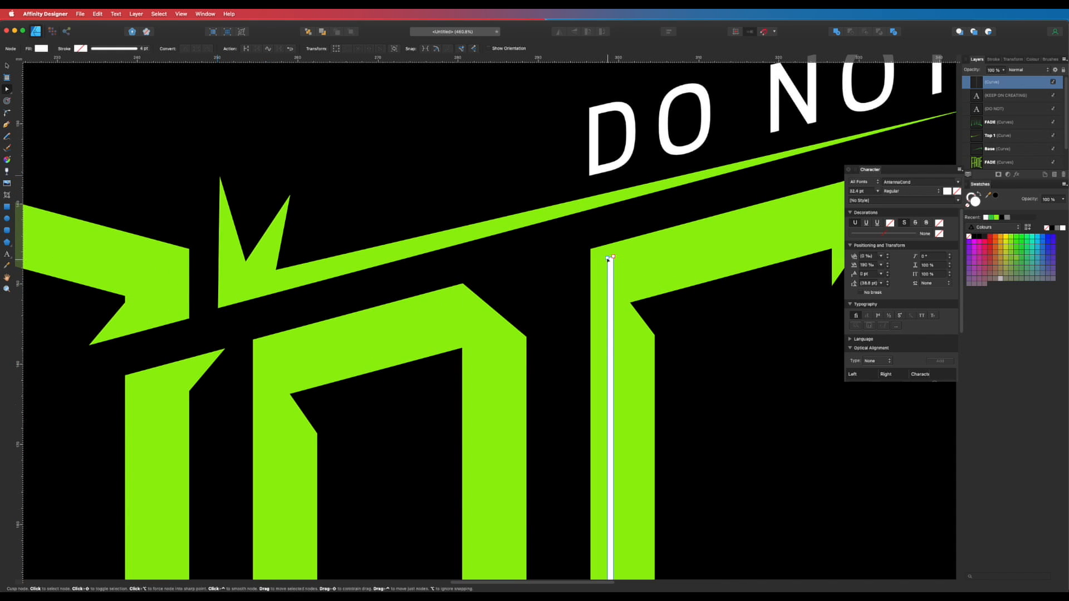
drag(613, 258, 614, 306)
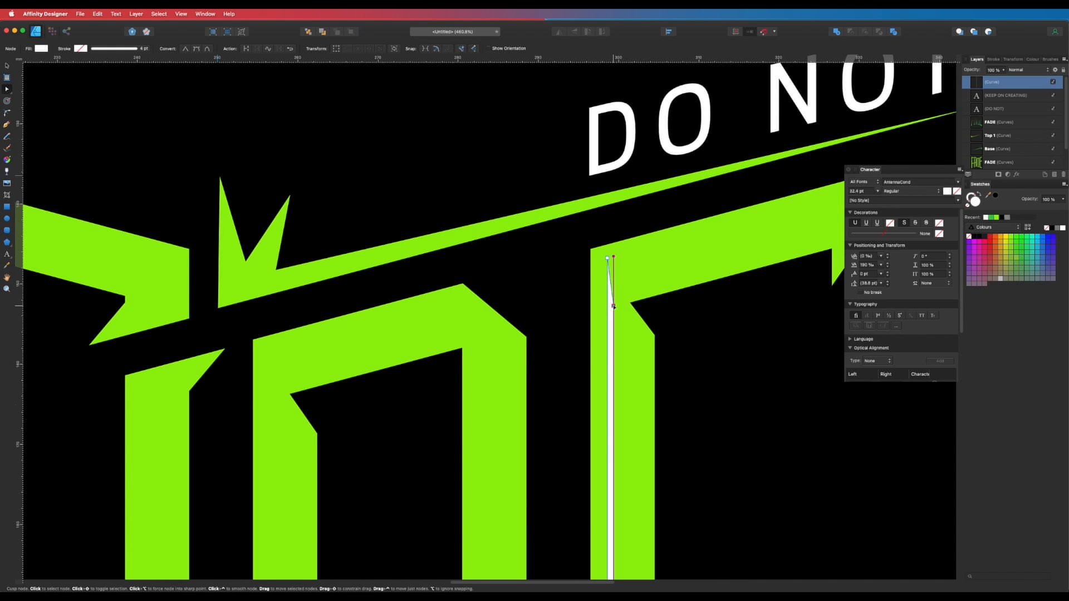
drag(607, 258, 607, 307)
scroll(704, 332, down, 8)
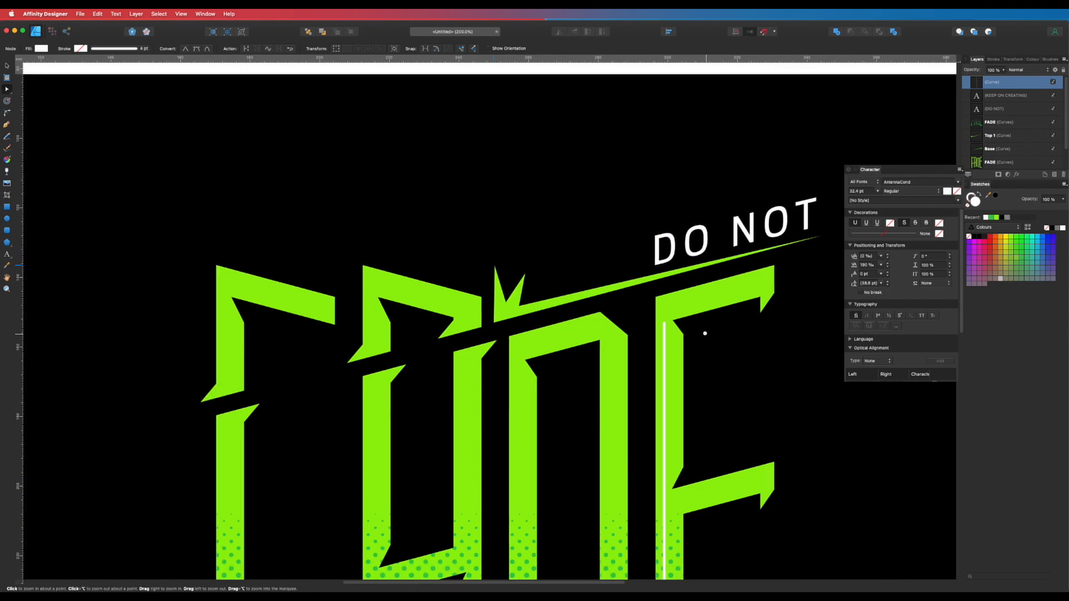
scroll(718, 349, right, 3)
click(939, 456)
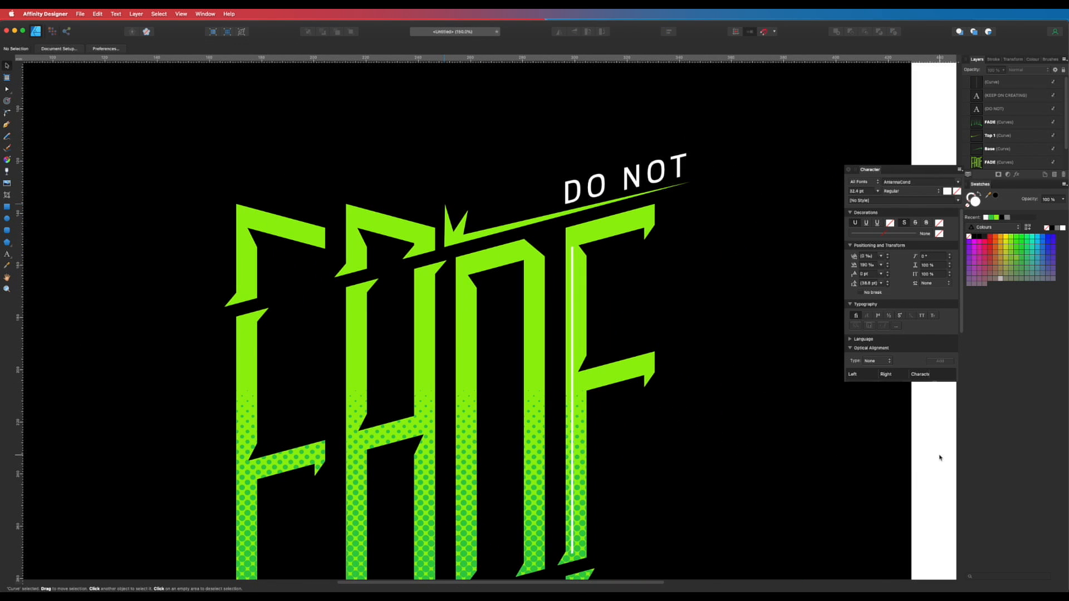
- Duplicate the E's white strip onto the left stems of the D, the A and the lower part of the F
key(v)
click(572, 318)
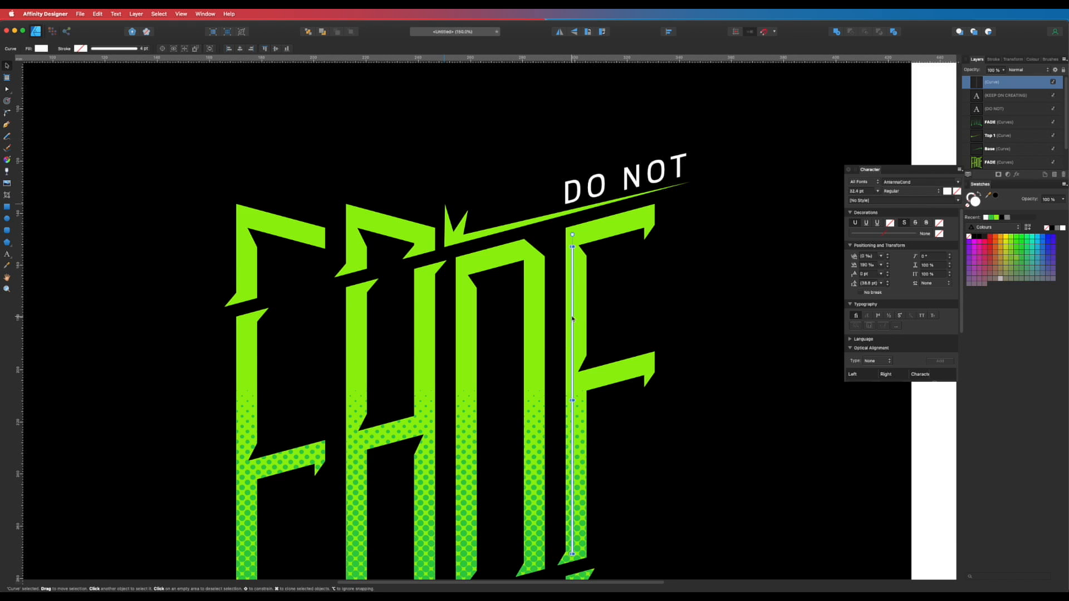
drag(572, 318, 352, 367)
drag(352, 366, 467, 359)
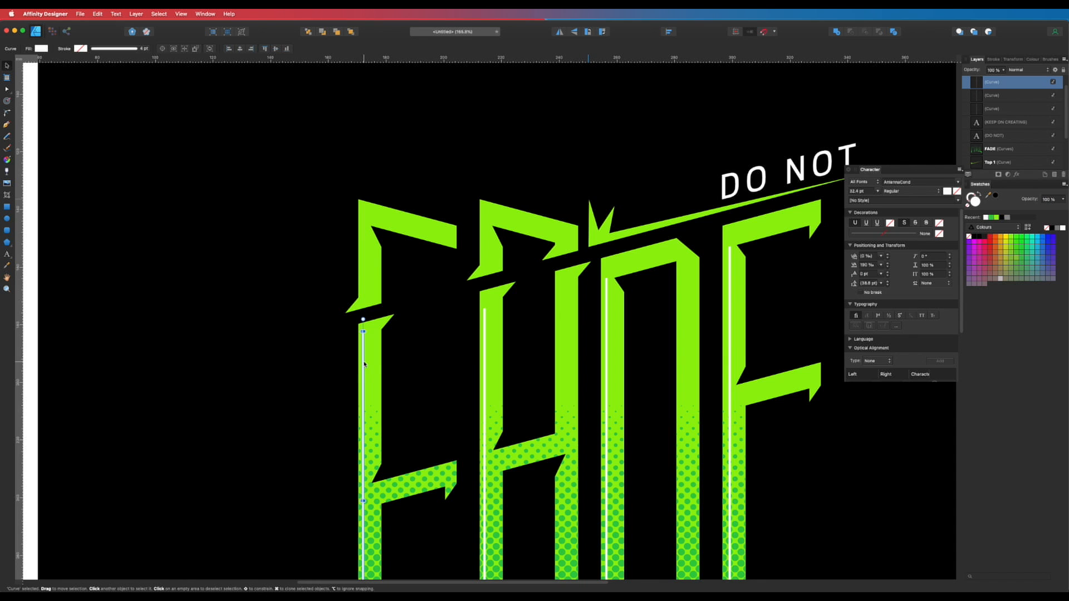
- Copy the F's white strip onto the stem's upper piece and raise its bottom nodes to end just above the cut
drag(365, 364, 368, 243)
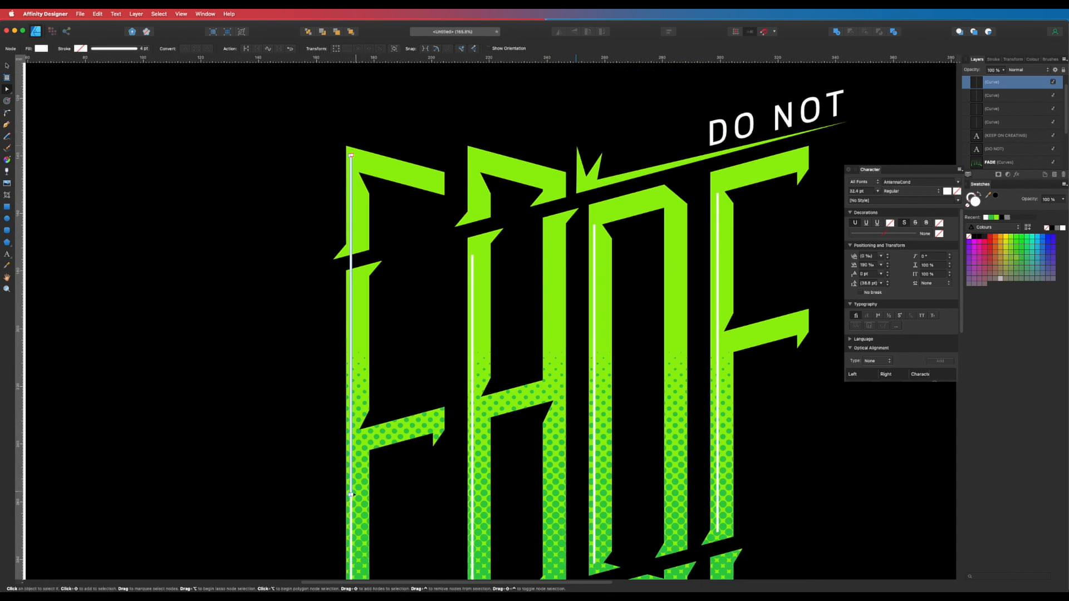
drag(352, 495, 353, 362)
drag(362, 245, 362, 245)
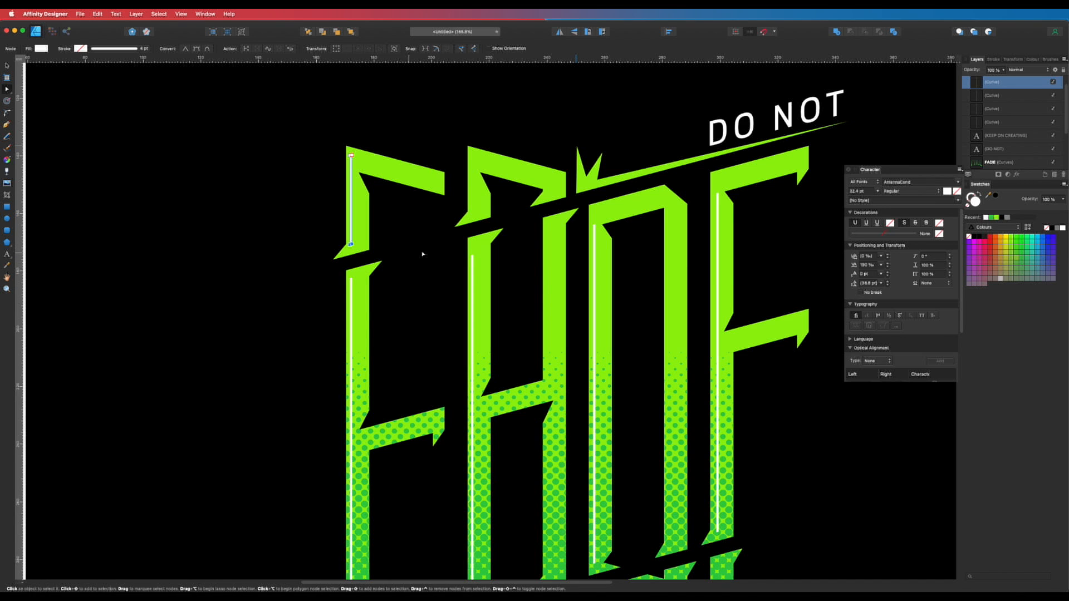
click(361, 212)
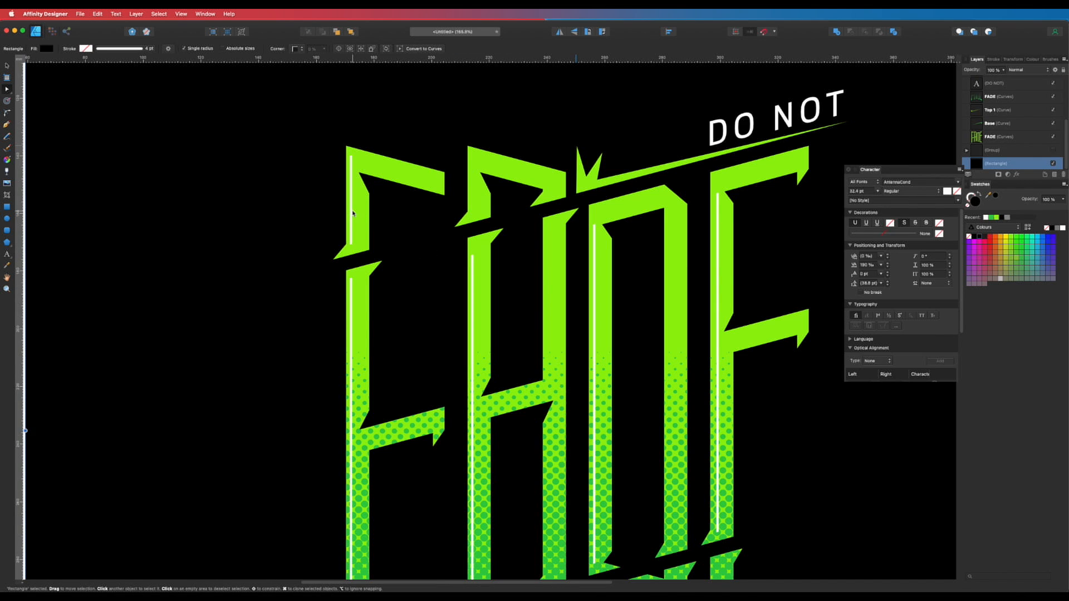
click(472, 270)
drag(473, 283, 474, 185)
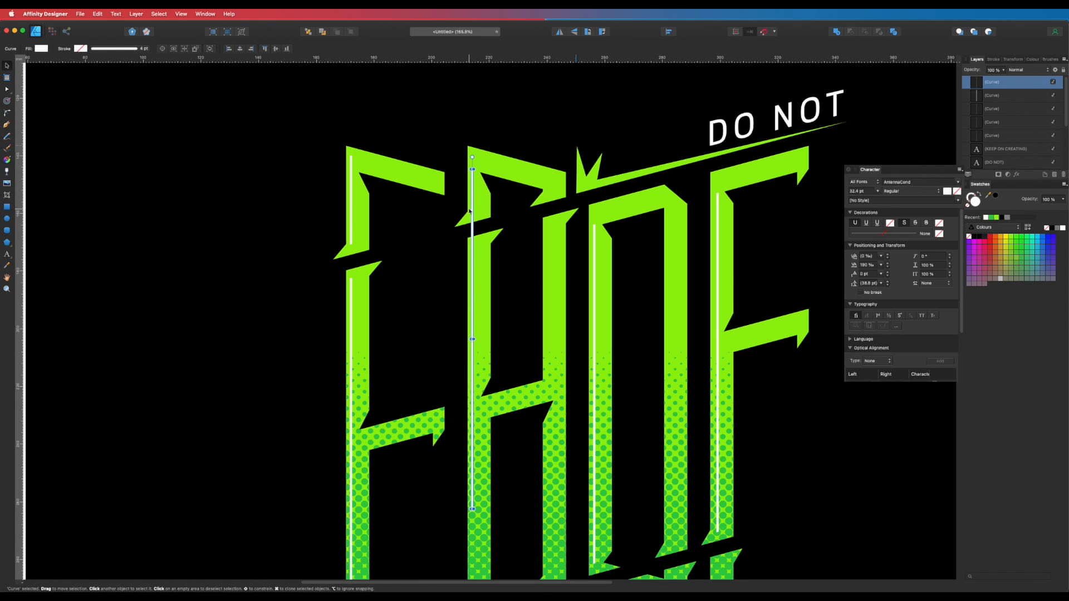
scroll(471, 390, down, 5)
key(a)
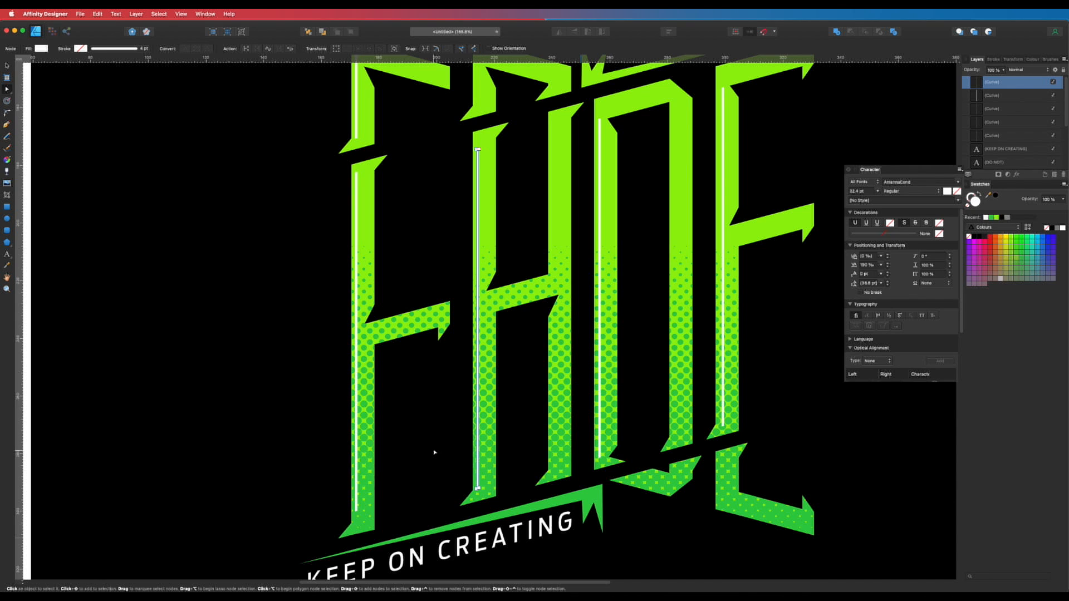
click(434, 452)
scroll(463, 330, up, 3)
- Copy the A's white strip onto the left stem's upper piece and raise its bottom nodes to end just above the cut
key(v)
double_click(452, 336)
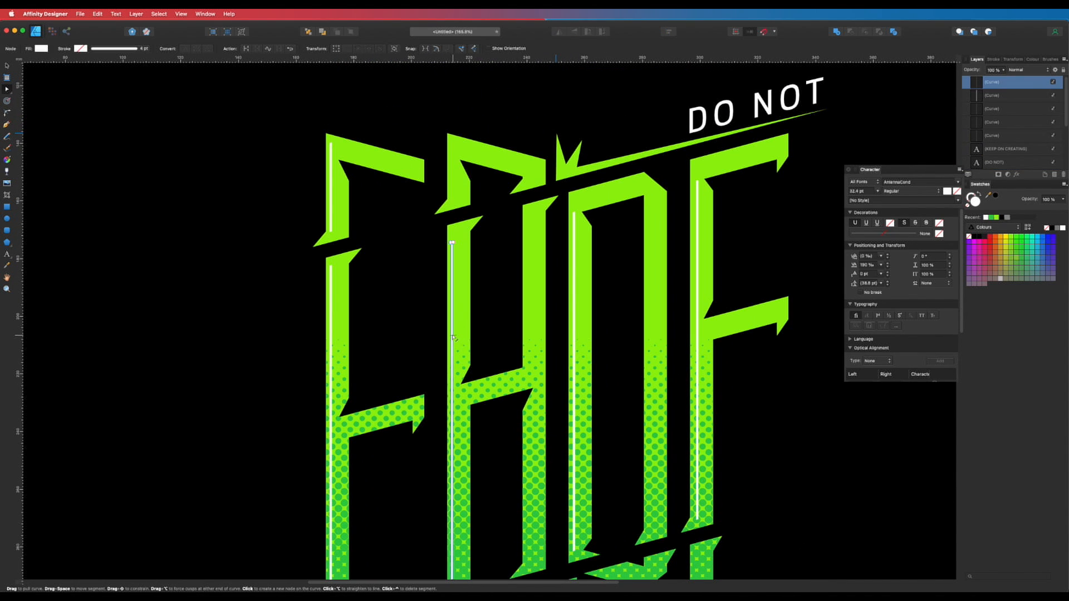
key(v)
drag(453, 339, 461, 270)
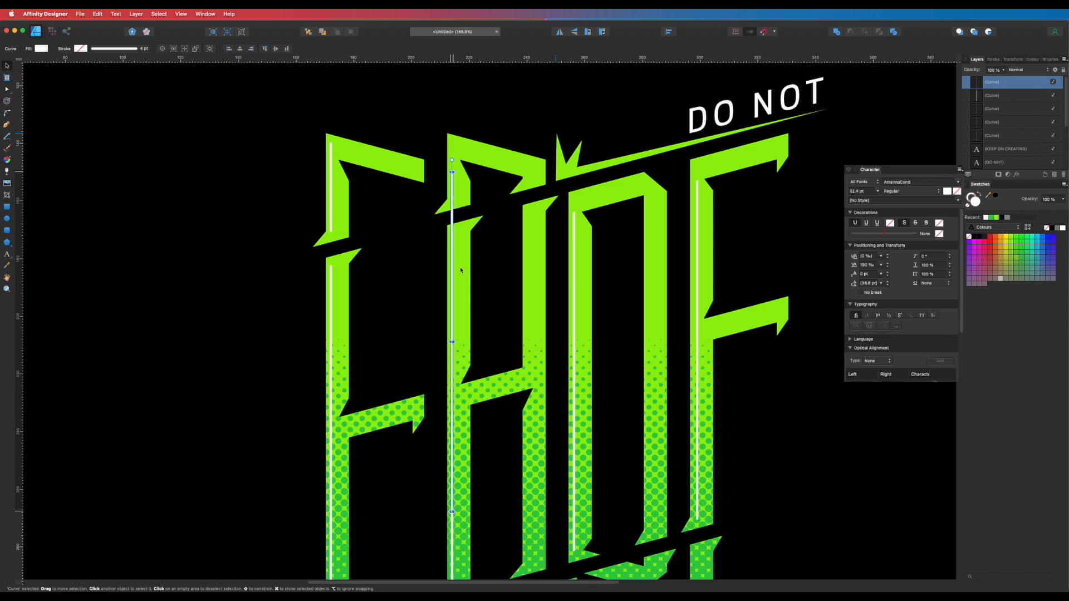
scroll(460, 255, down, 2)
key(a)
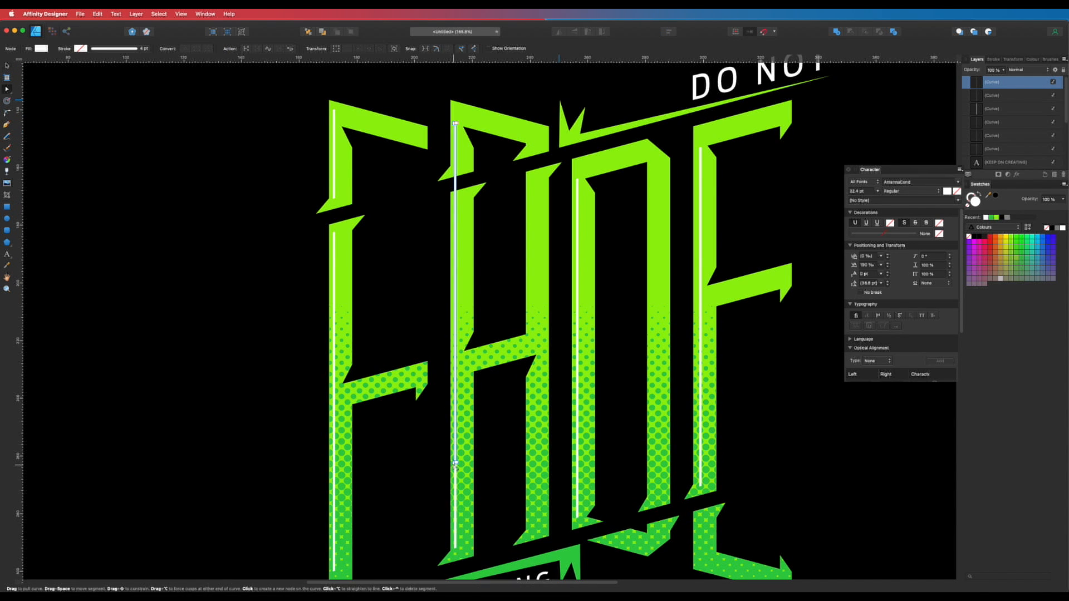
drag(456, 464, 472, 217)
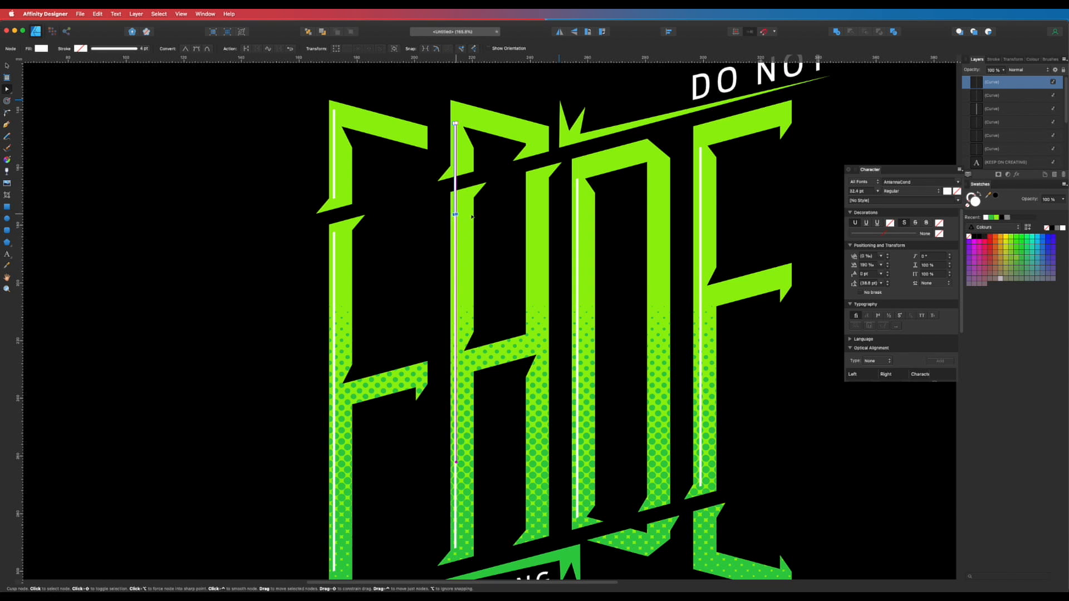
drag(465, 167, 465, 166)
click(560, 155)
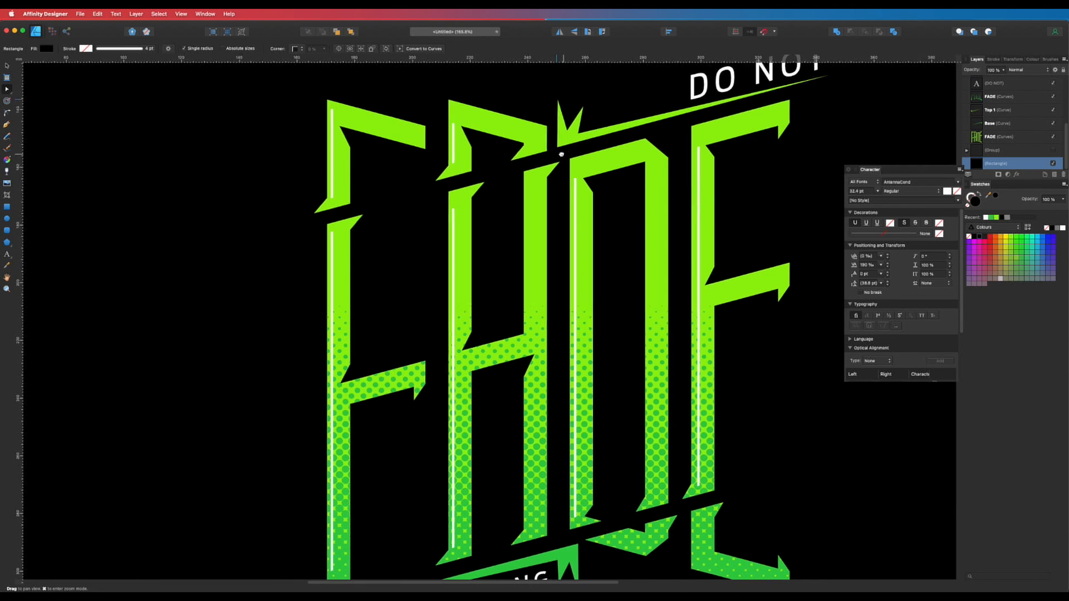
- Copy the E's white strip downward across the lower cut and lower its top nodes to keep only a short strip in the bottom piece
scroll(560, 156, down, 5)
scroll(561, 155, right, 9)
key(v)
scroll(413, 217, right, 3)
scroll(413, 217, up, 1)
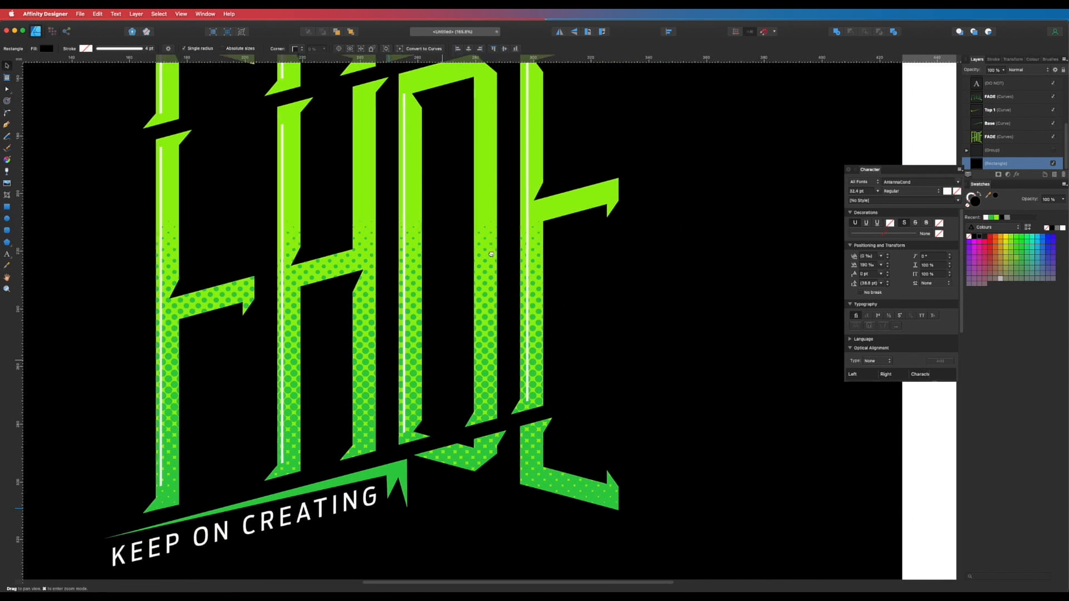
click(459, 198)
key(v)
drag(459, 197, 461, 264)
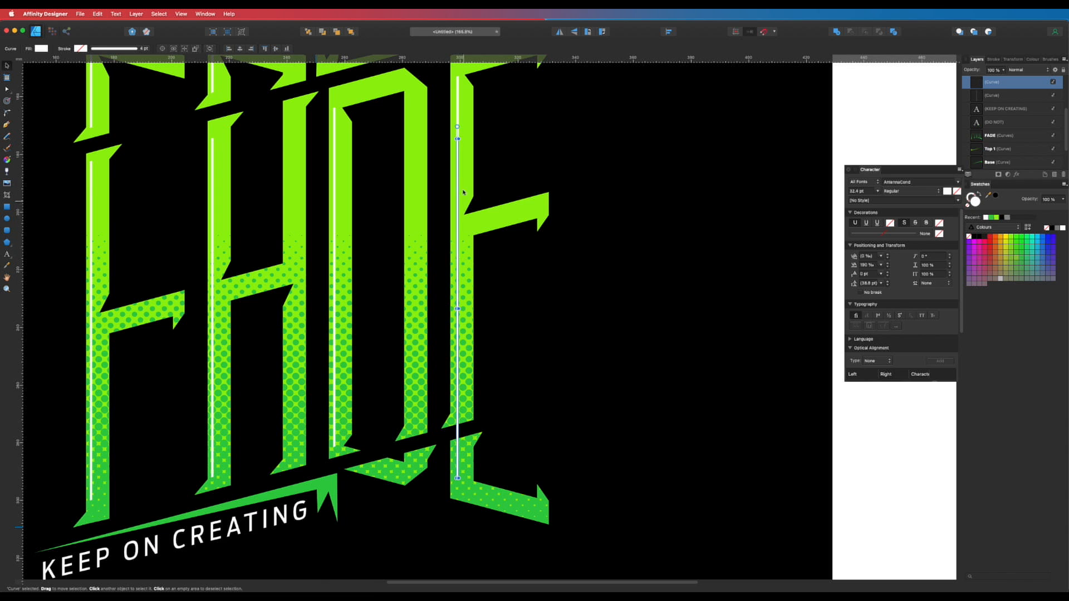
scroll(457, 257, up, 2)
key(a)
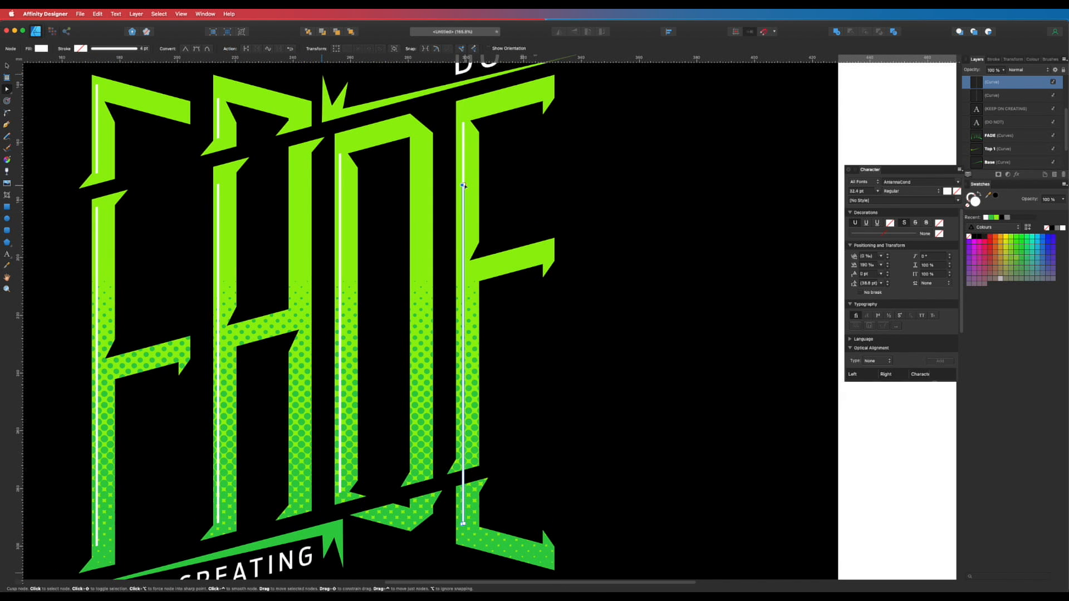
click(463, 186)
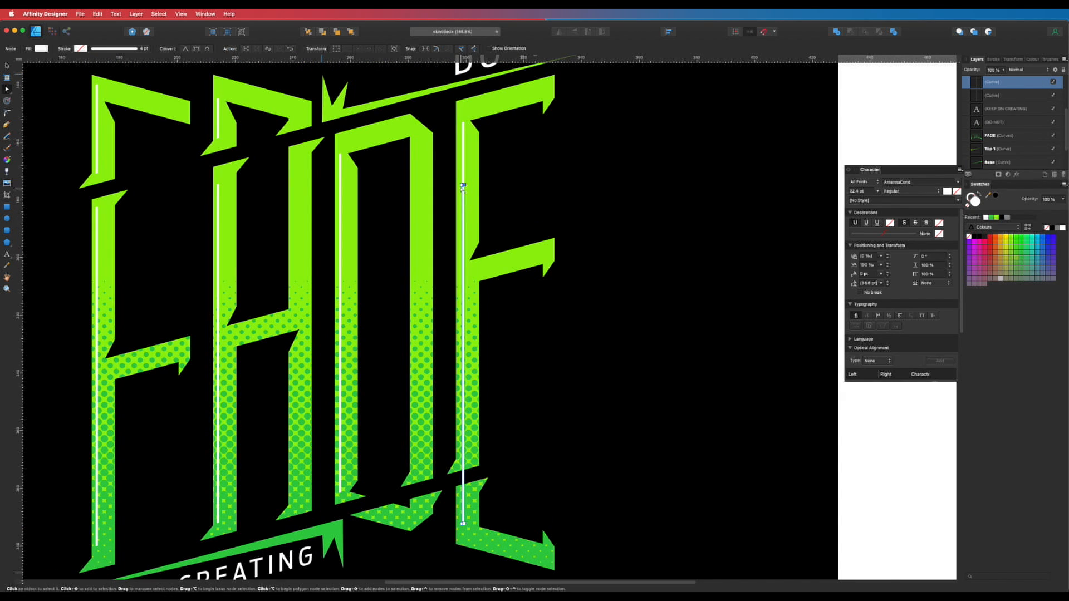
drag(463, 185, 474, 466)
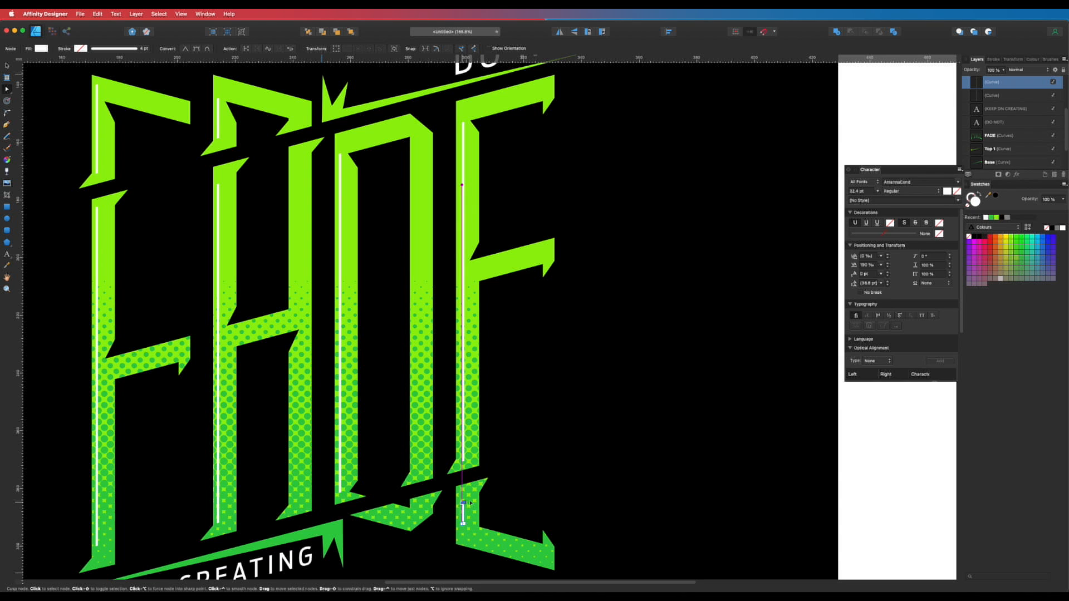
click(548, 474)
key(super+minus)
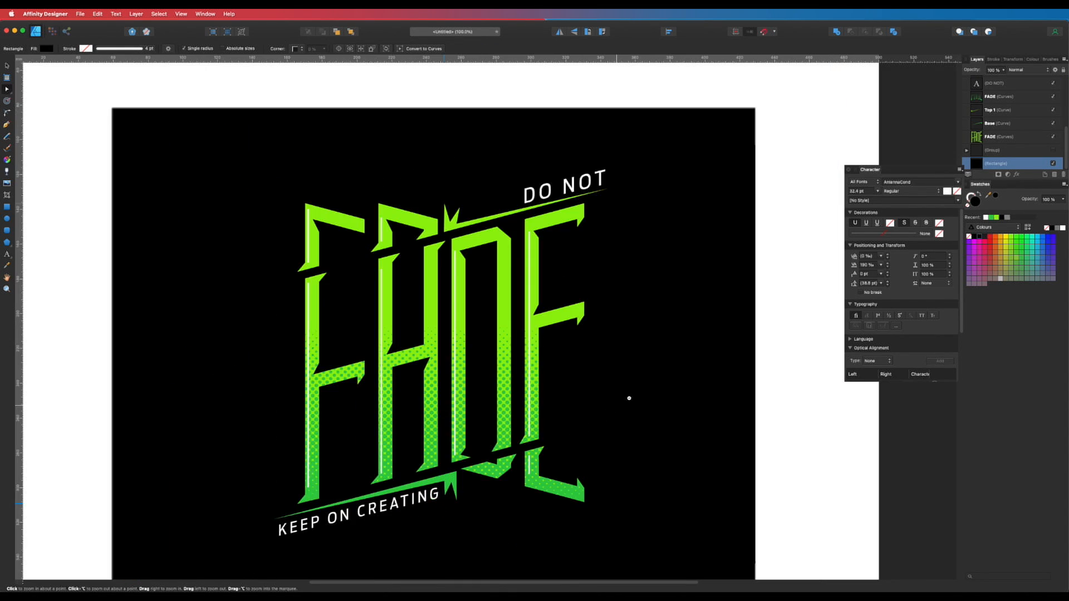
scroll(631, 398, left, 2)
key(v)
alt+super+click(636, 389)
drag(637, 387, 644, 310)
super+click(591, 293)
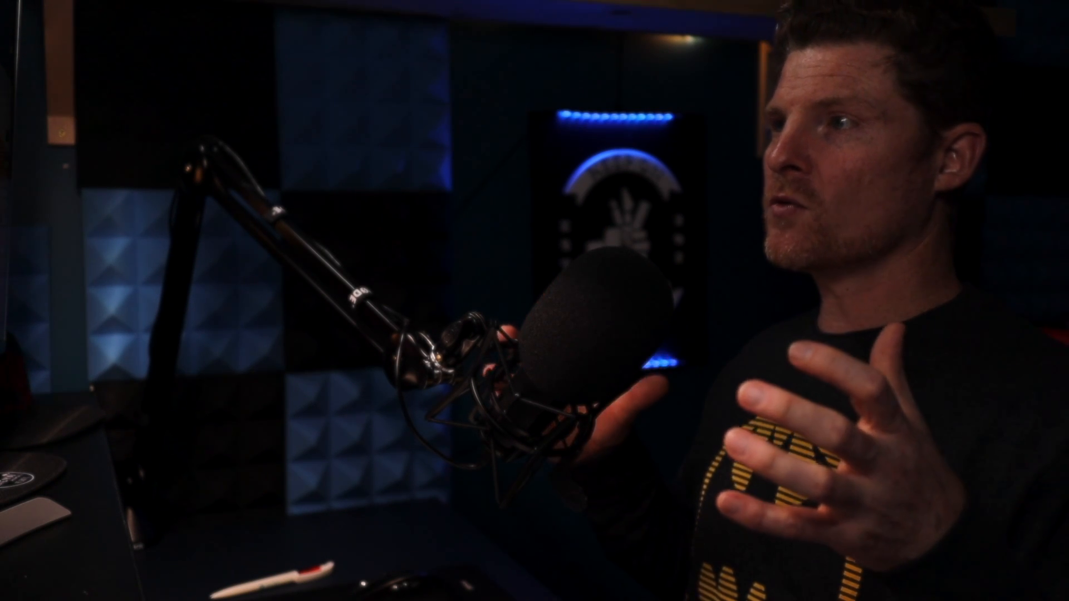